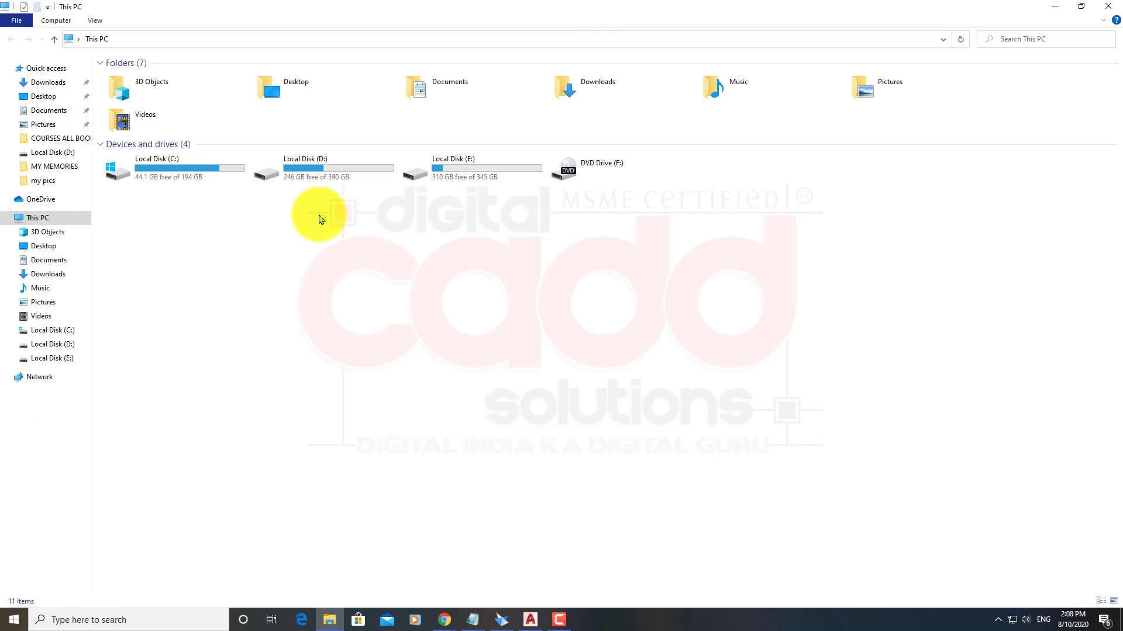
Open the DigitalCADD Solutions CATIA V5-6 BOOK PDF from DIGITAL CADD SOLUTIONS > COURSES ALL BOOKS on Local Disk (D:)
double_click(321, 180)
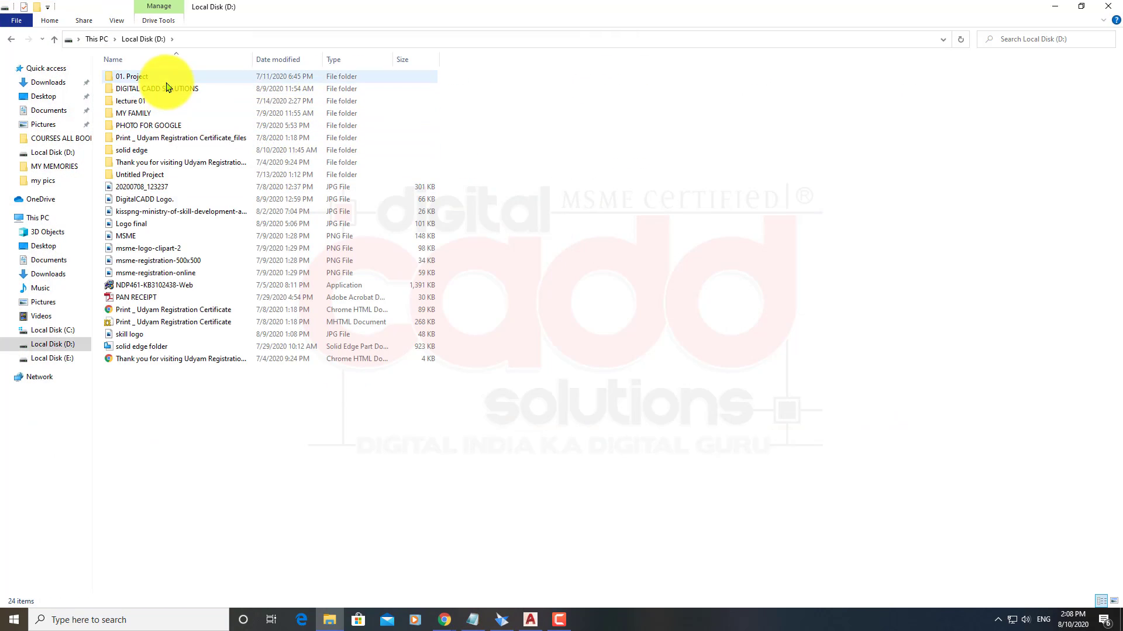
double_click(157, 88)
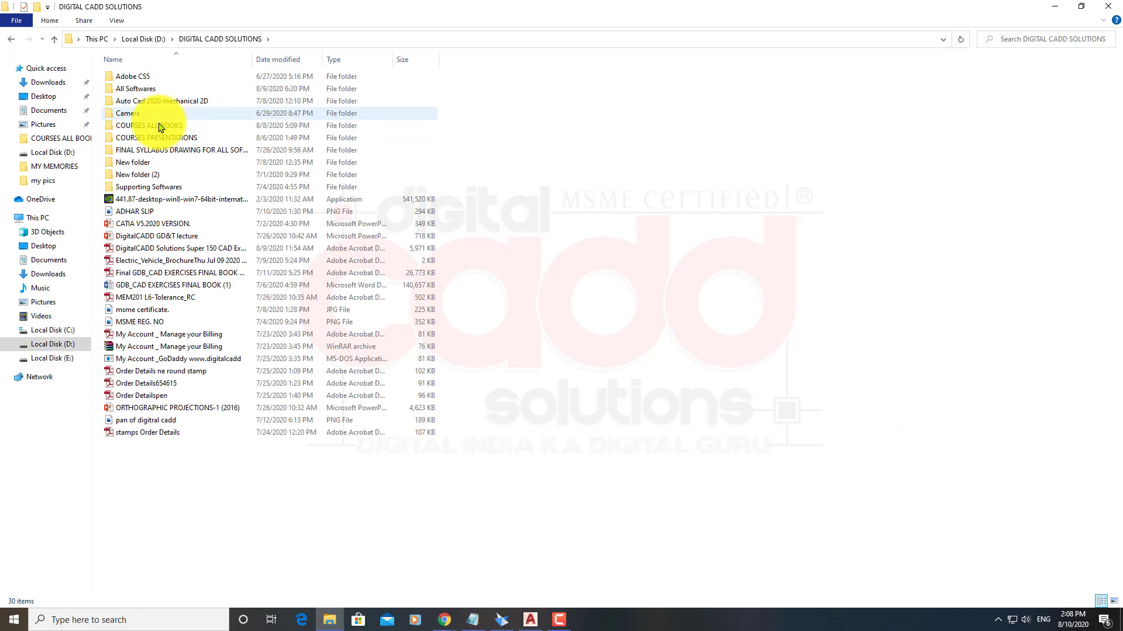
double_click(159, 125)
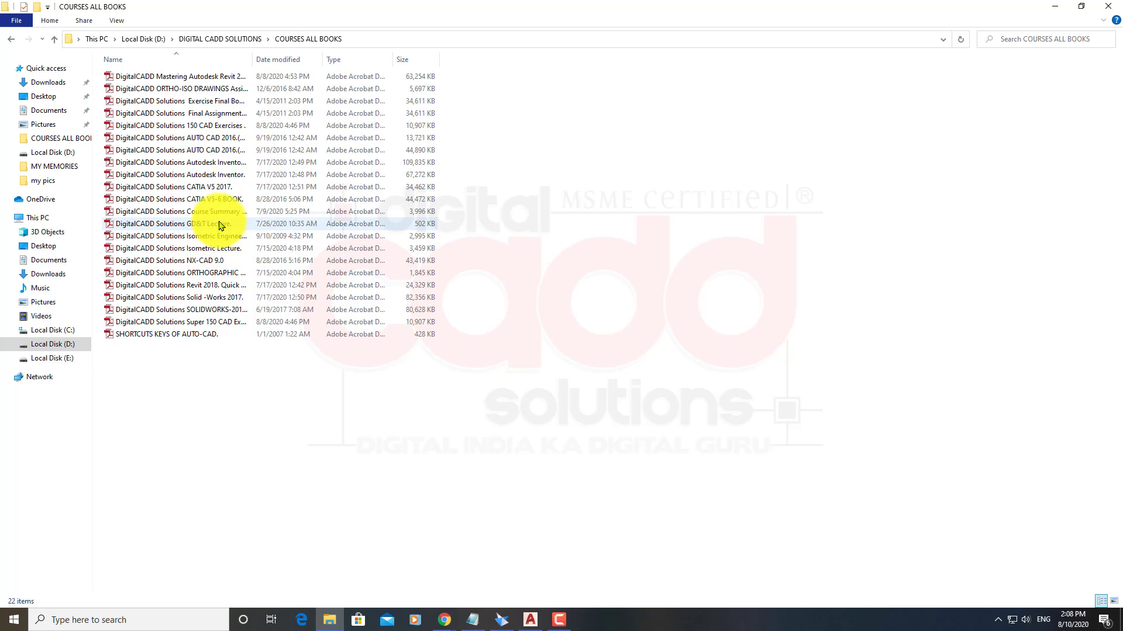
double_click(222, 199)
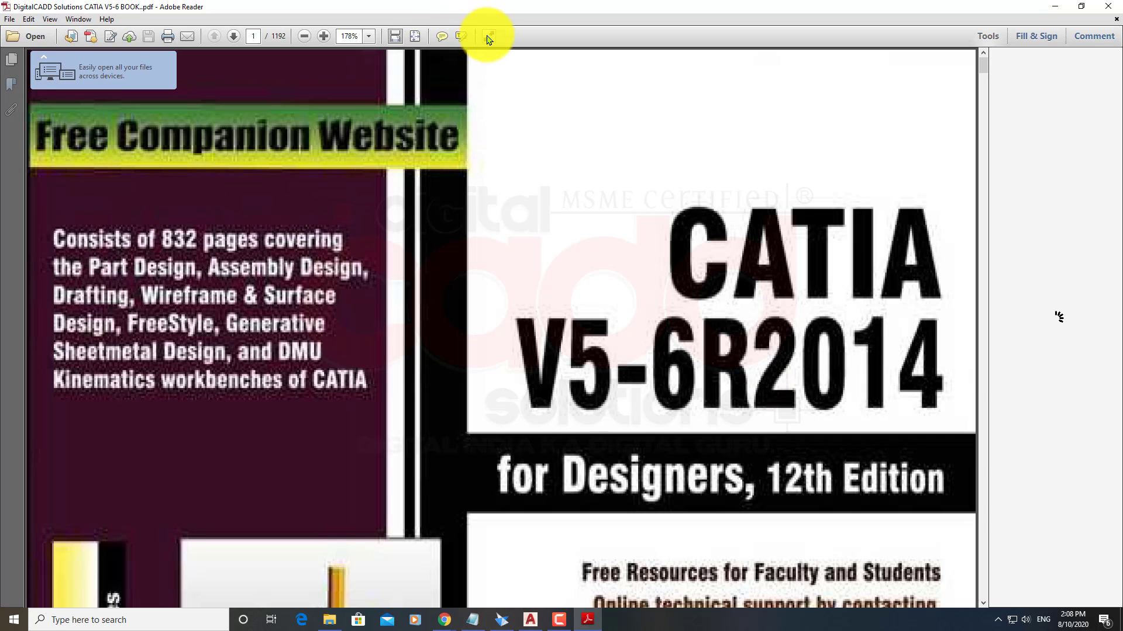
Show the PDF's bookmarks and go to CH-01 Introduction to CATIA V5-6R2014
click(415, 37)
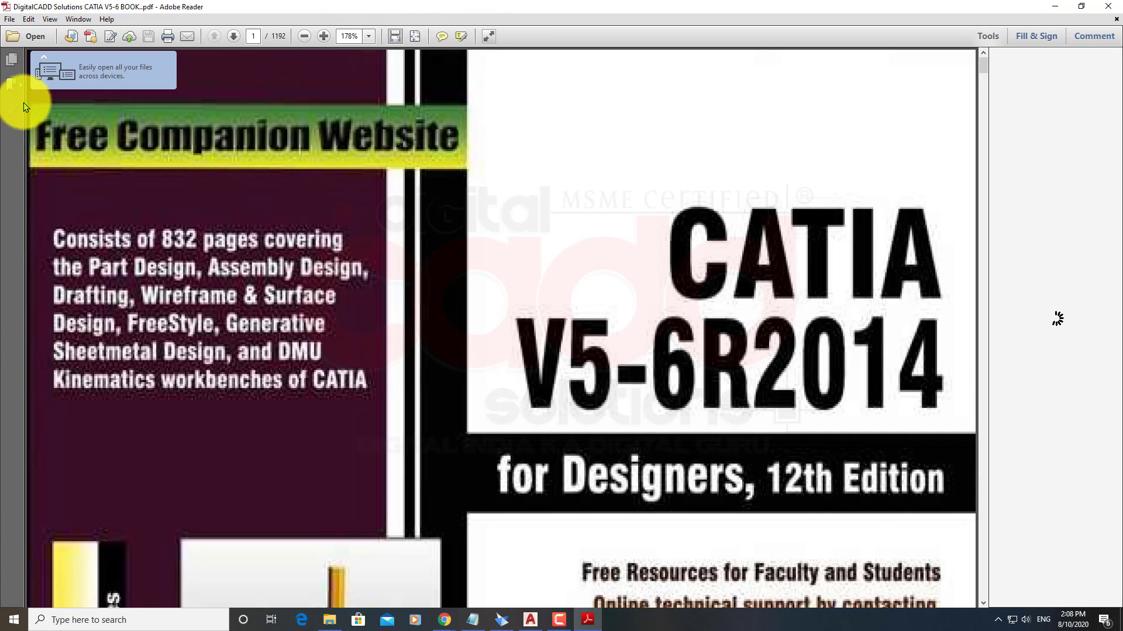
click(11, 84)
click(67, 126)
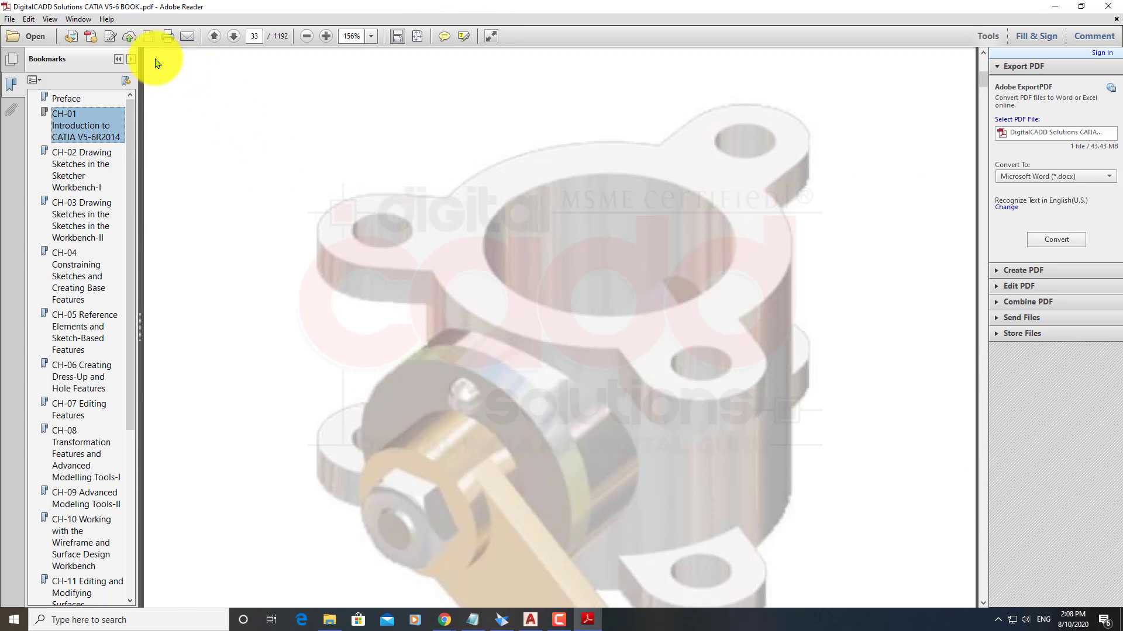
scroll(643, 363, down, 3)
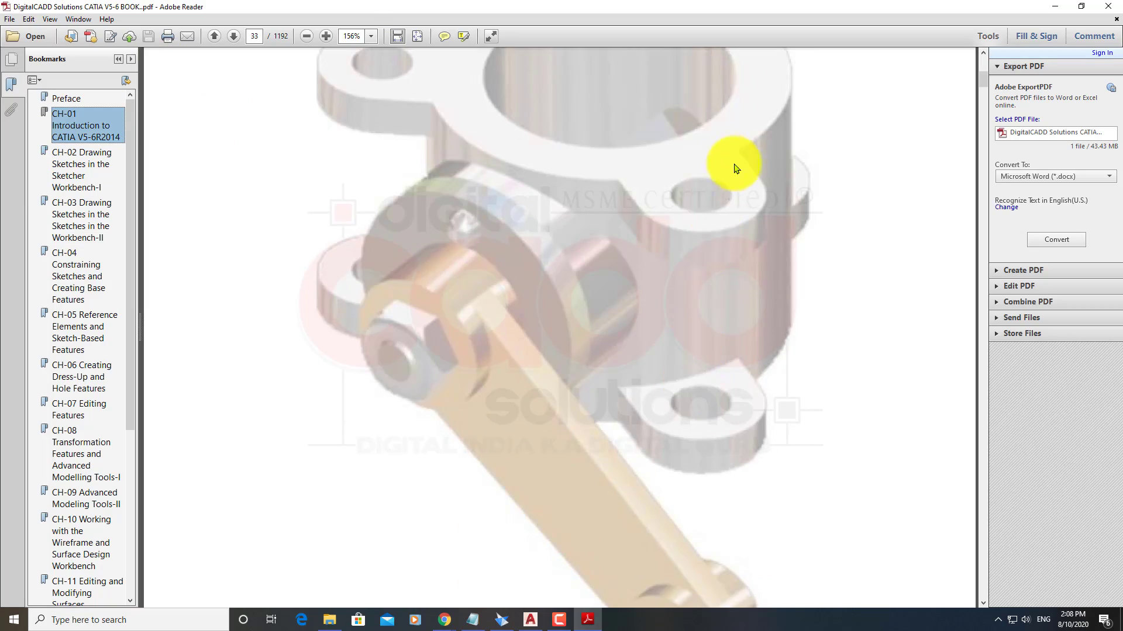
scroll(734, 234, down, 5)
Switch to the desktop and mark the CATIA V5R21 shortcut with a rectangle
click(1056, 7)
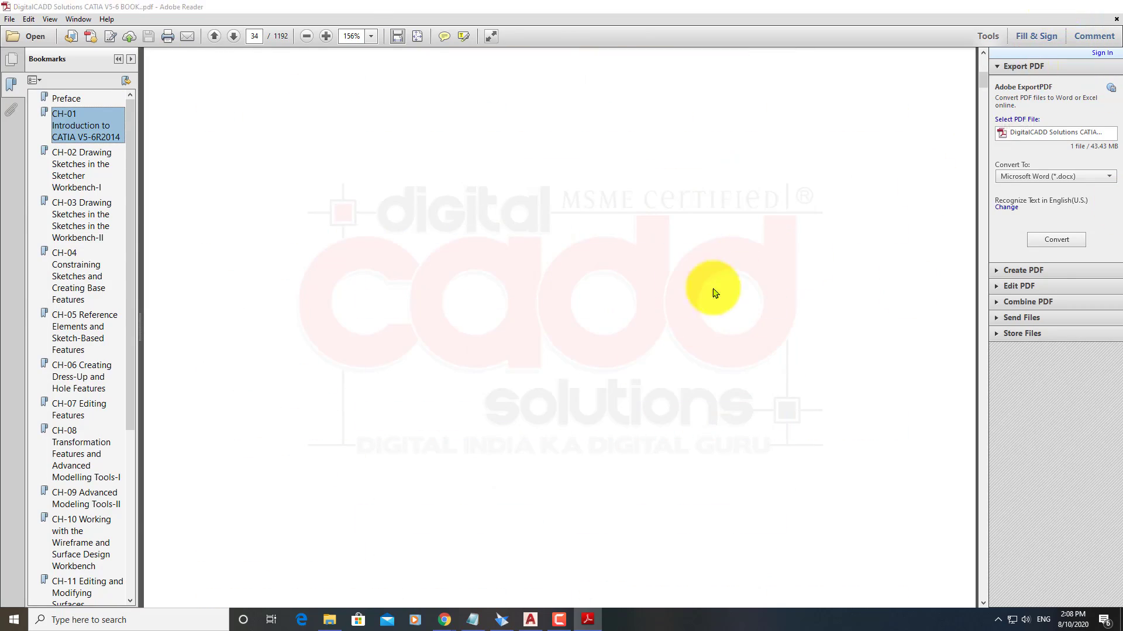
key(super+d)
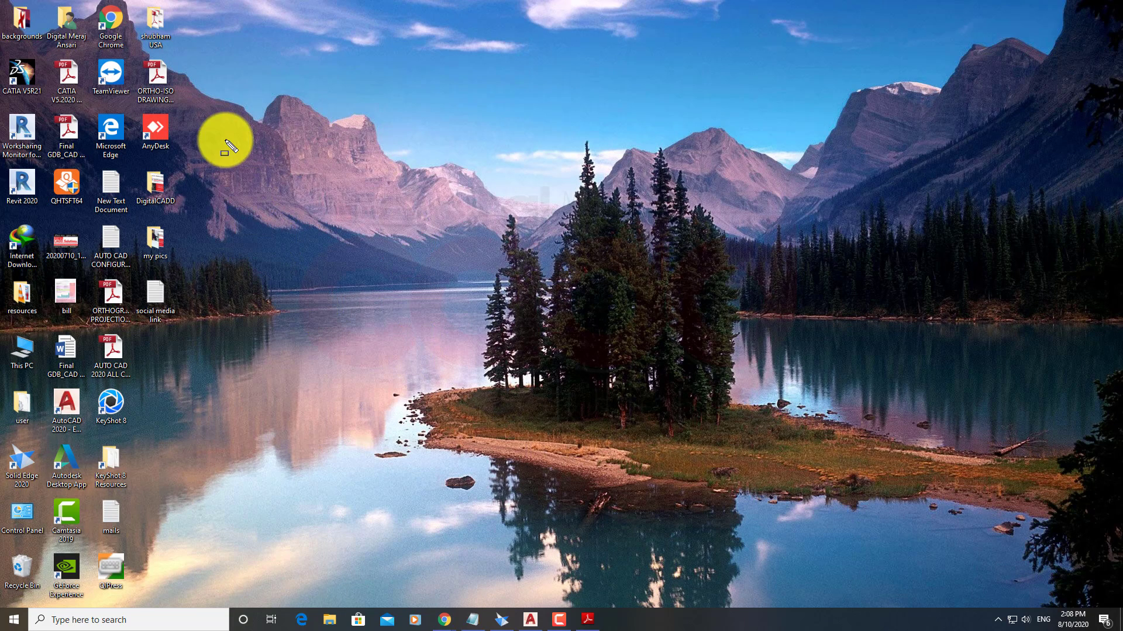
click(17, 82)
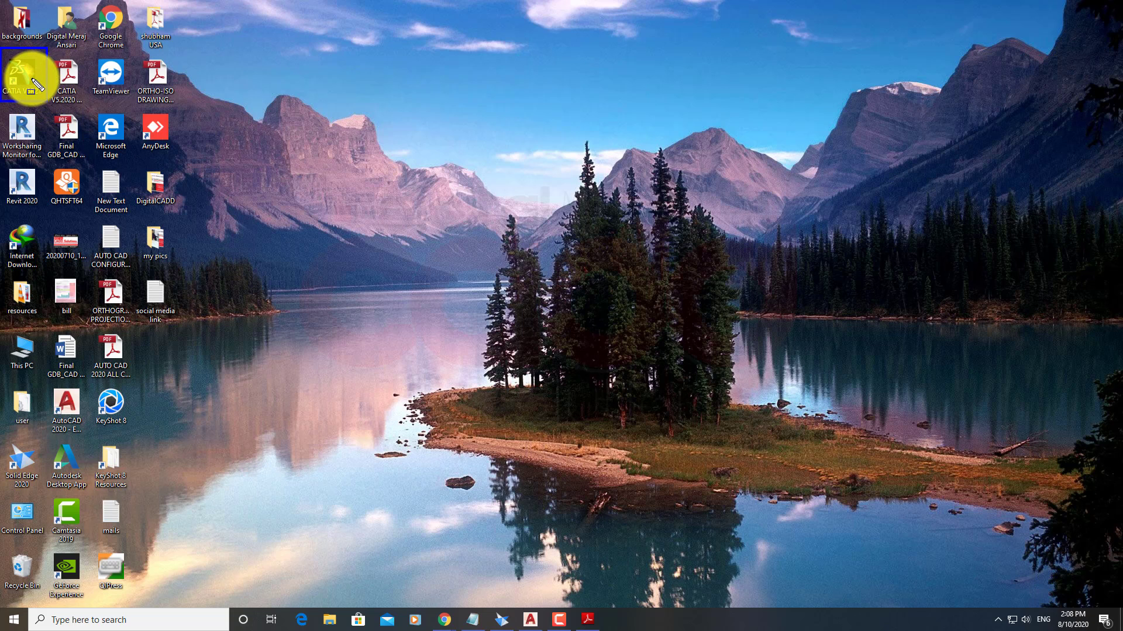
click(333, 114)
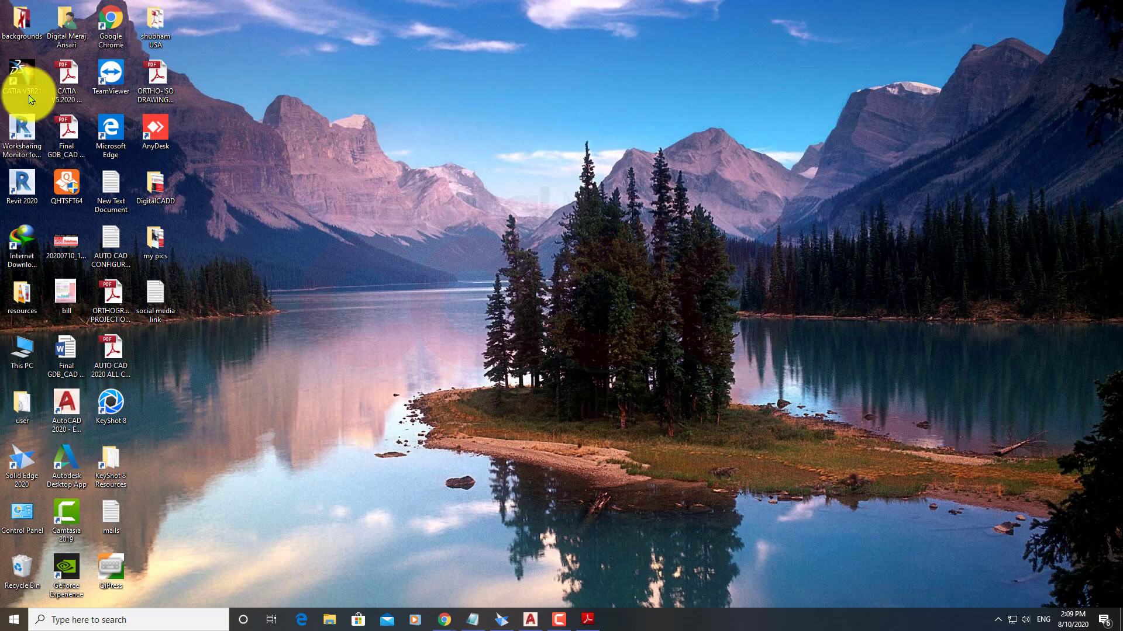
Enlarge the desktop icons and launch CATIA V5R21 from its shortcut
ctrl+scroll(30, 94, up, 5)
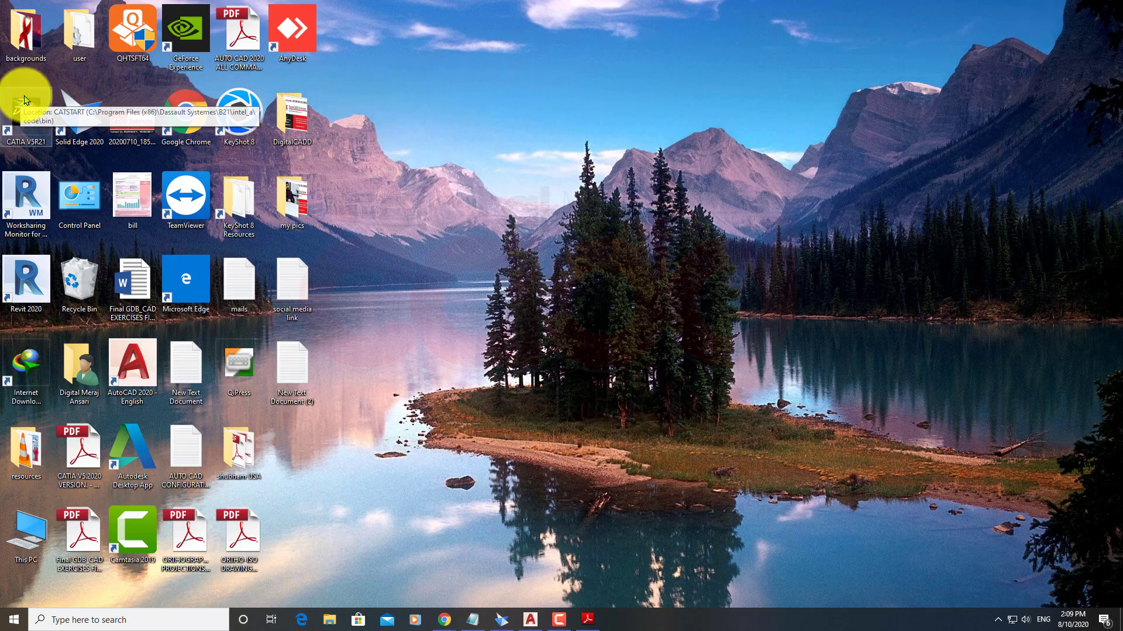
double_click(25, 132)
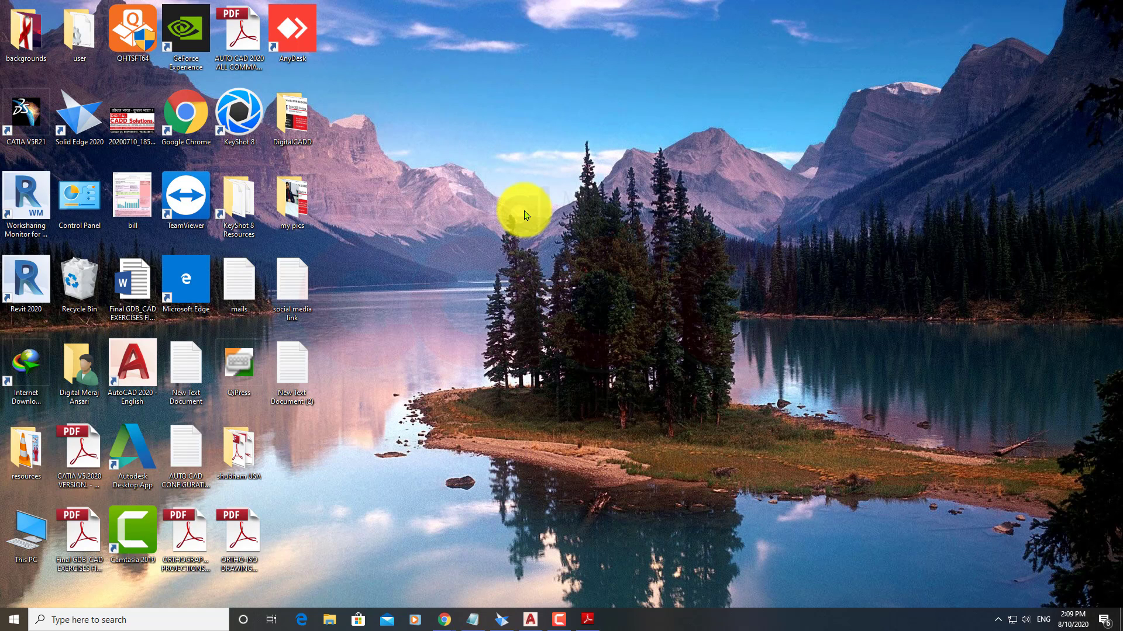
ctrl+scroll(447, 201, down, 1)
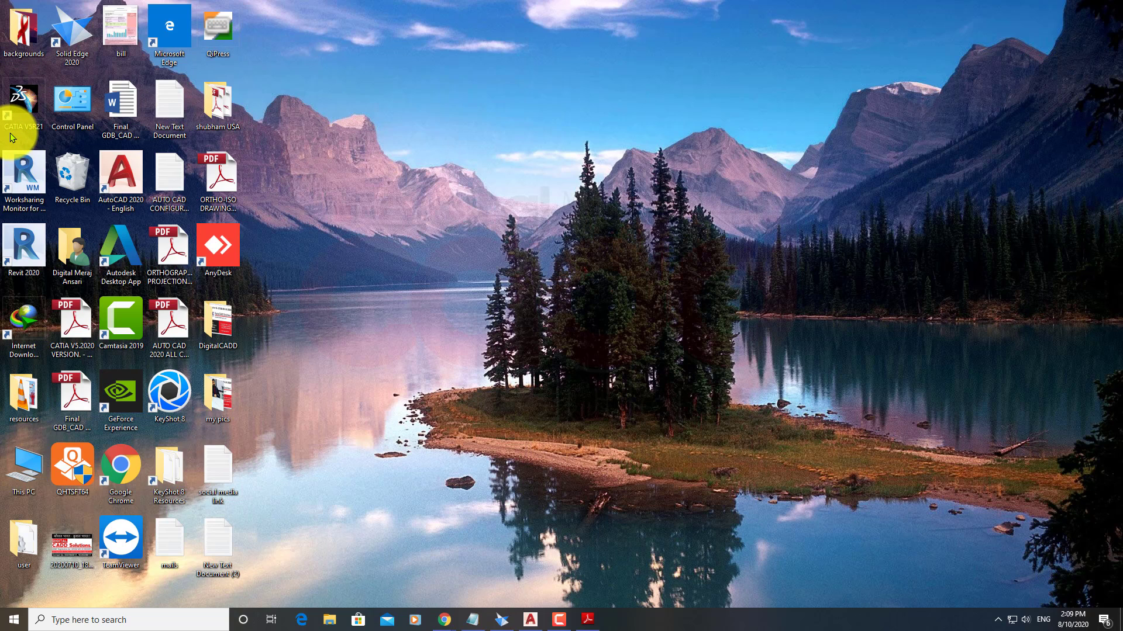
Switch back to the PDF in Adobe Reader and bring up the "Introduction to CATIA V5-6R2014" section of Chapter 1
click(587, 618)
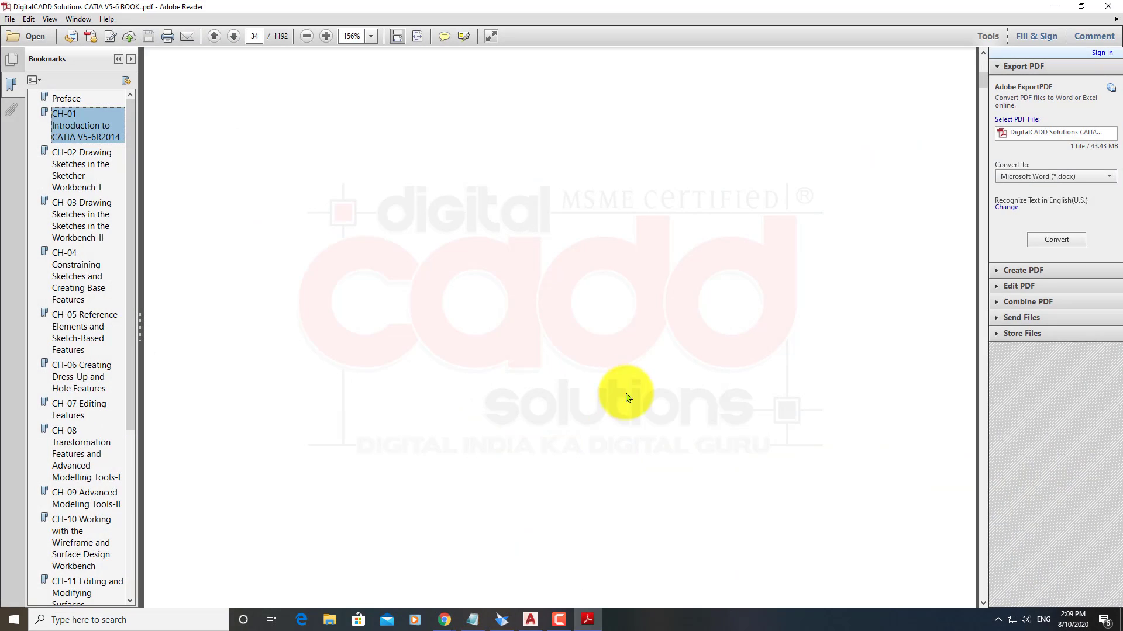
click(82, 132)
scroll(568, 276, down, 15)
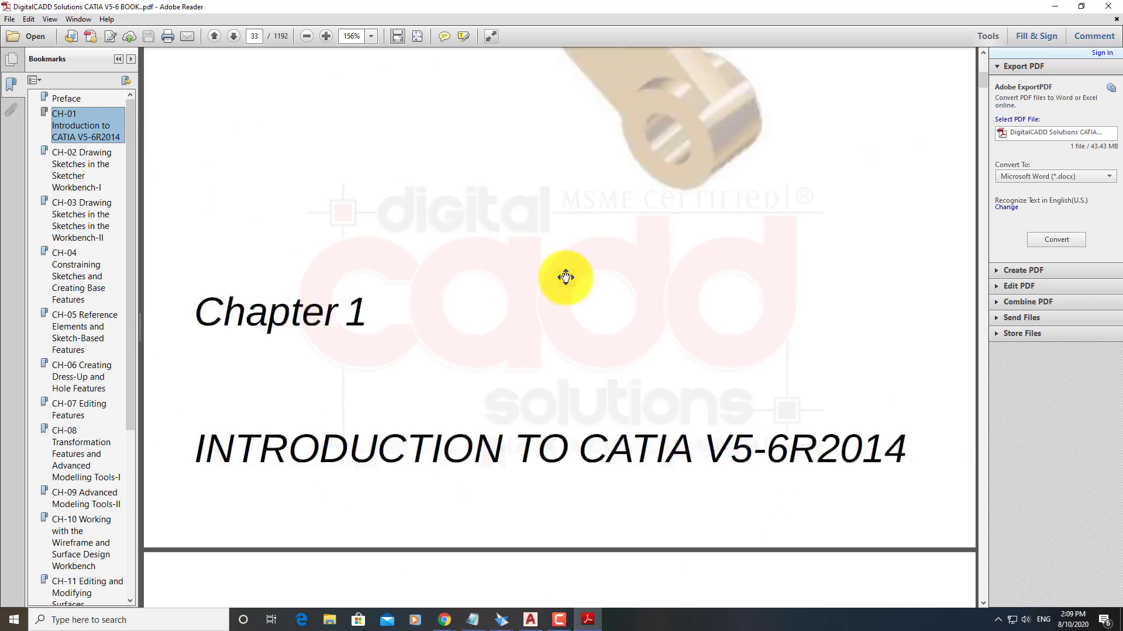
scroll(566, 281, up, 15)
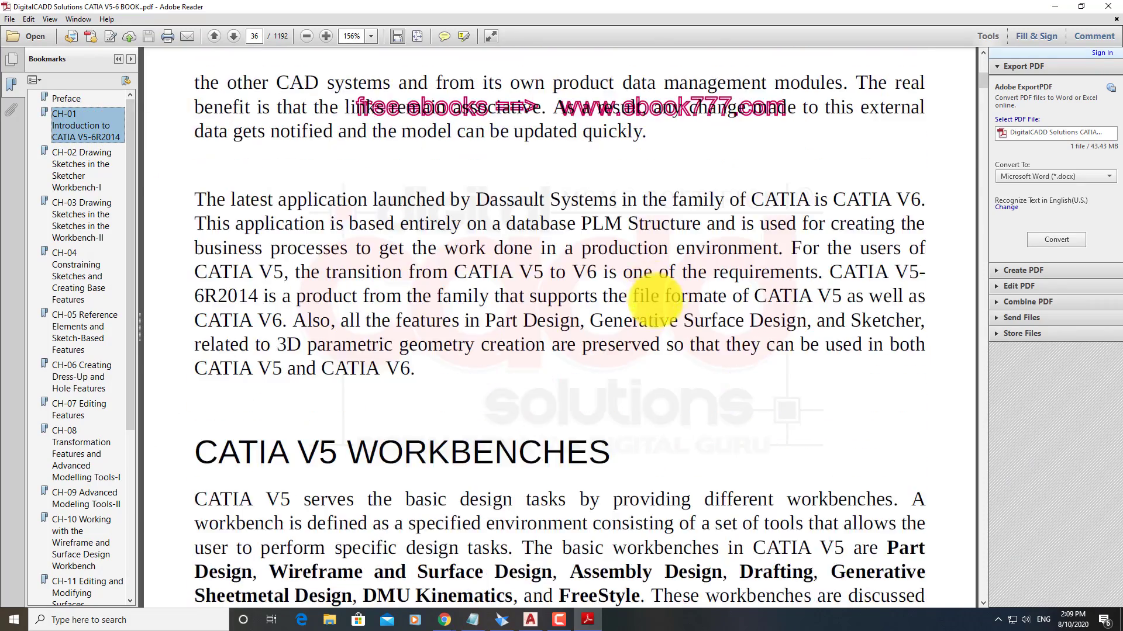
scroll(663, 316, up, 10)
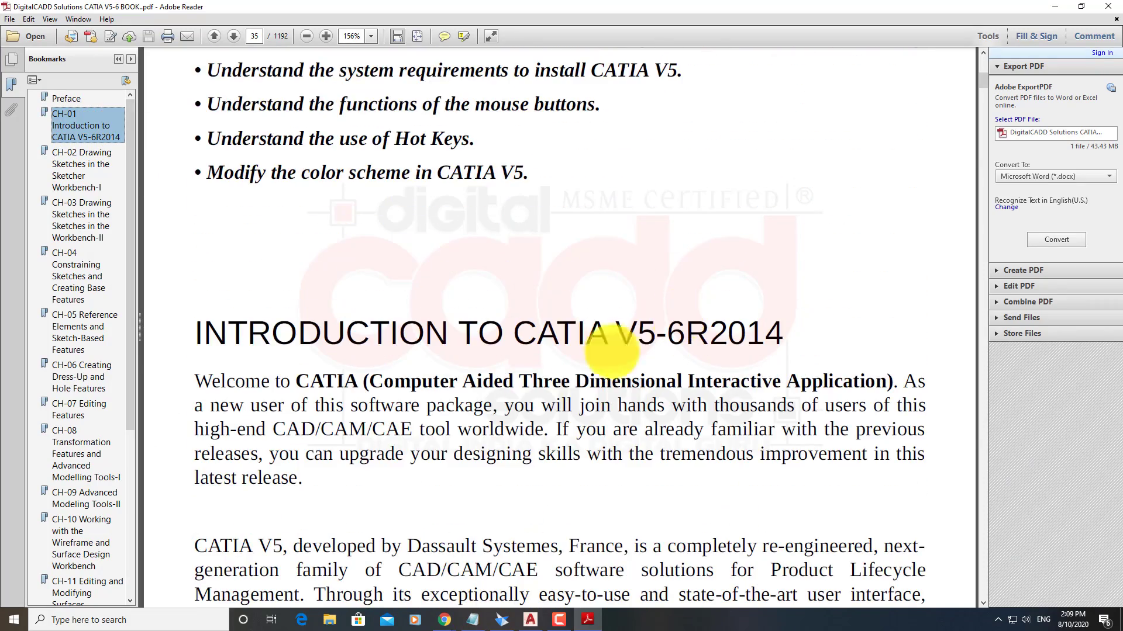
Frame the phrase "CATIA (Computer Aided Three Dimensional Interactive Application)" with a blue rectangle
drag(296, 381, 884, 383)
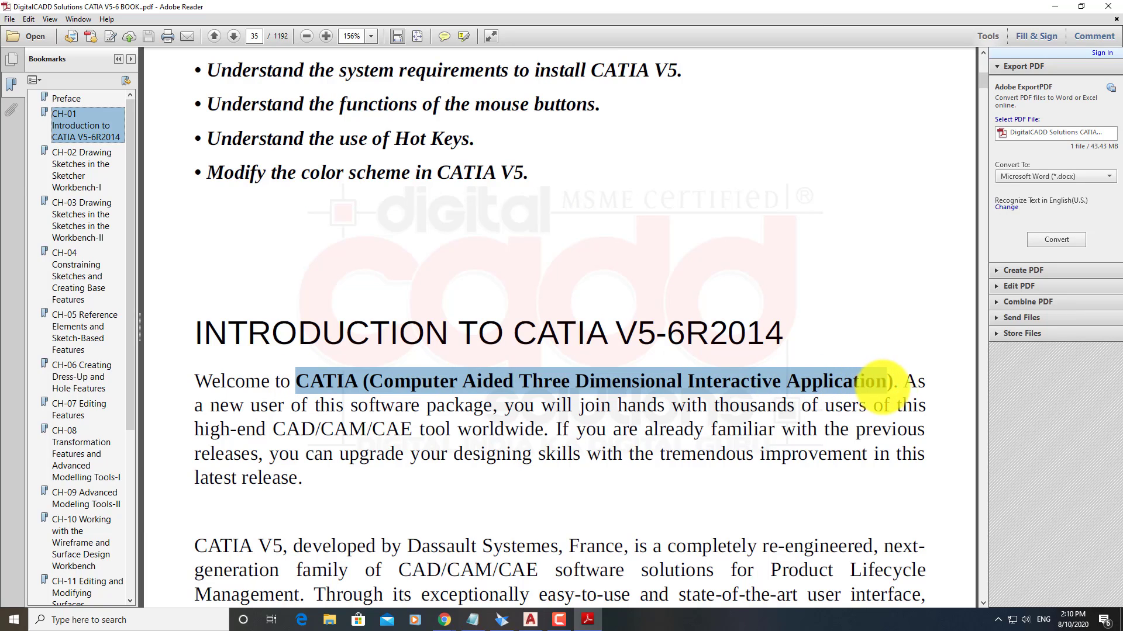
click(592, 512)
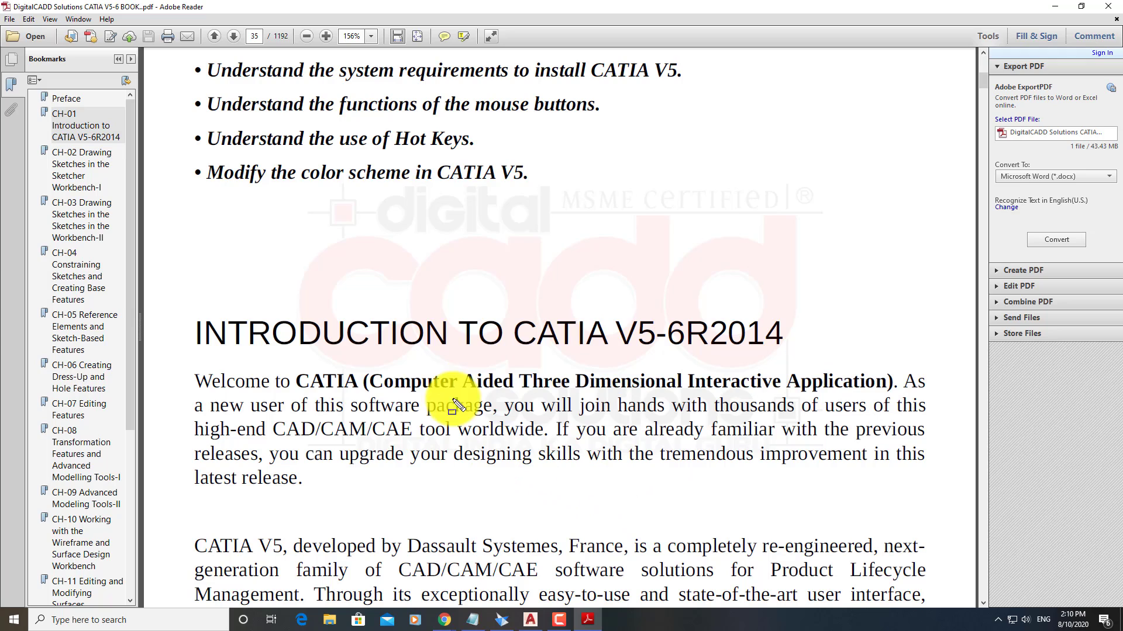
drag(288, 364, 904, 399)
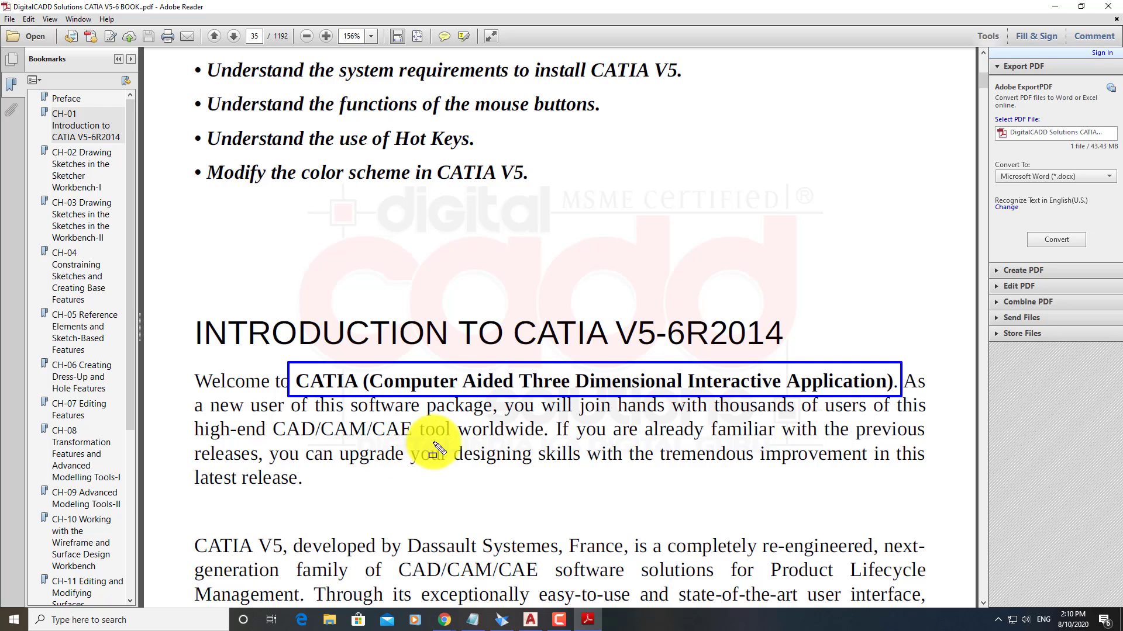
Frame the paragraph starting "CATIA V5, developed by", and inside it "developed by Dassault Systemes, France" and the company name
scroll(503, 398, down, 1)
scroll(509, 395, down, 1)
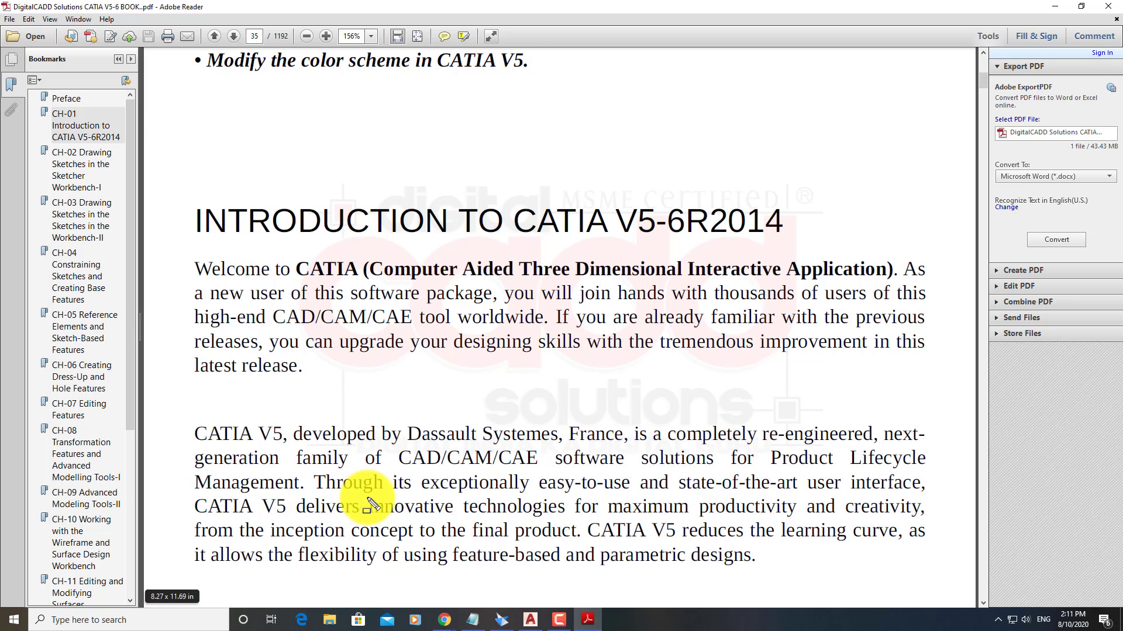
mouse_move(183, 409)
mouse_down()
mouse_move(581, 550)
mouse_move(887, 514)
mouse_move(932, 582)
mouse_move(940, 576)
mouse_up()
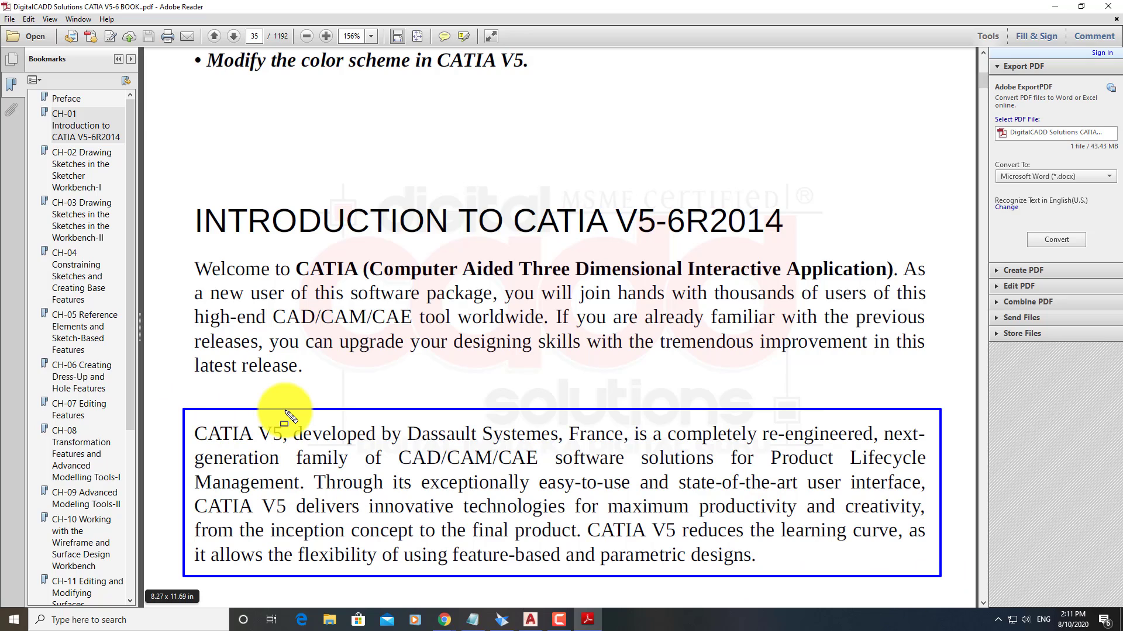
mouse_move(285, 411)
mouse_down()
mouse_move(433, 447)
mouse_move(638, 439)
mouse_move(623, 446)
mouse_up()
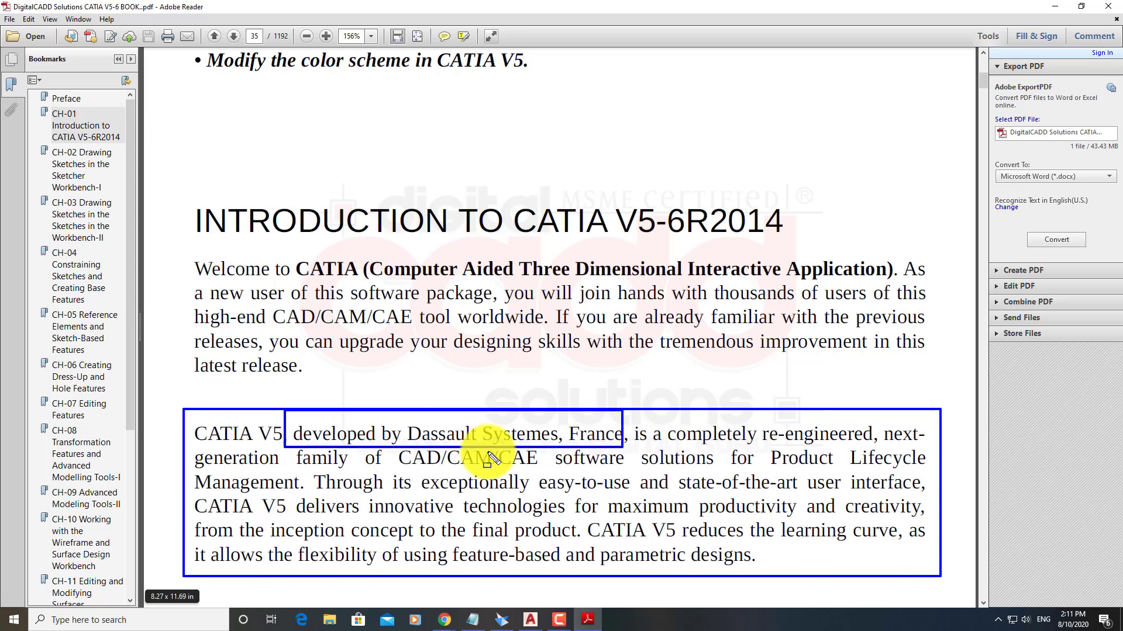
mouse_move(403, 419)
mouse_down()
mouse_move(570, 444)
mouse_move(561, 449)
mouse_up()
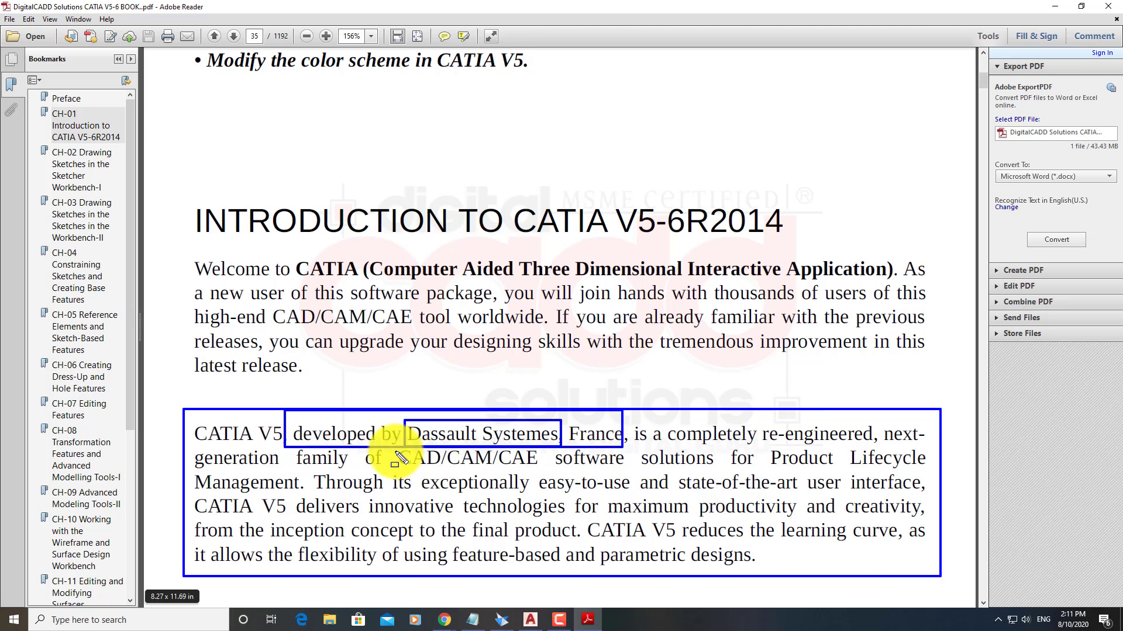
Frame "CAD/CAM/CAE" in the second line of the paragraph, then CAD, CAE and CAM separately
mouse_move(391, 448)
mouse_down()
mouse_move(445, 472)
mouse_move(557, 477)
mouse_move(547, 473)
mouse_up()
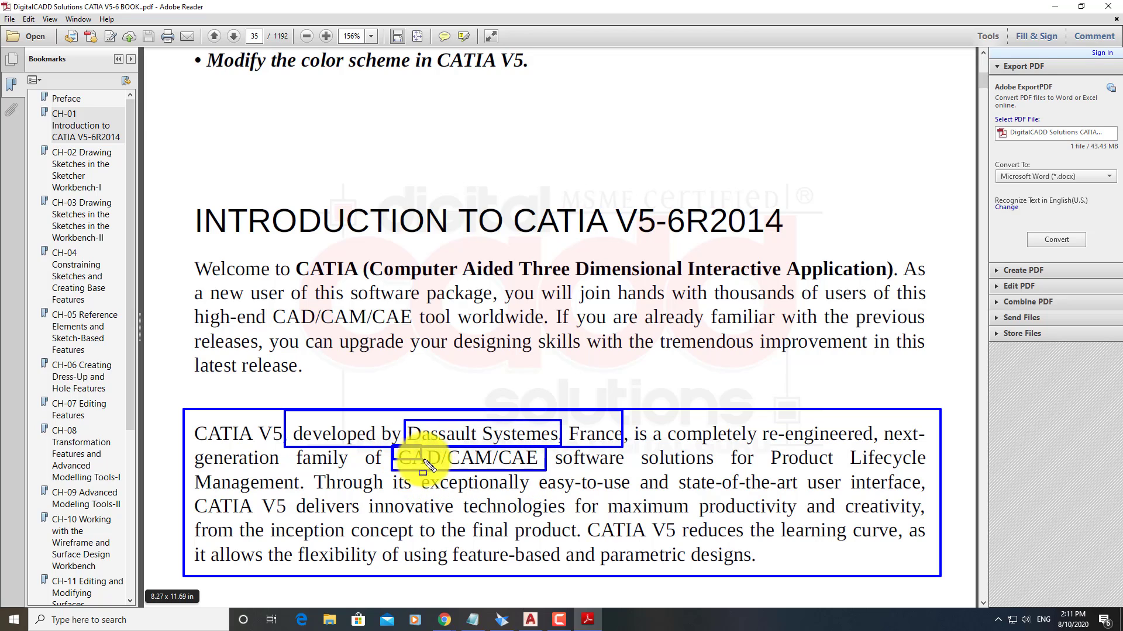
drag(443, 471, 393, 447)
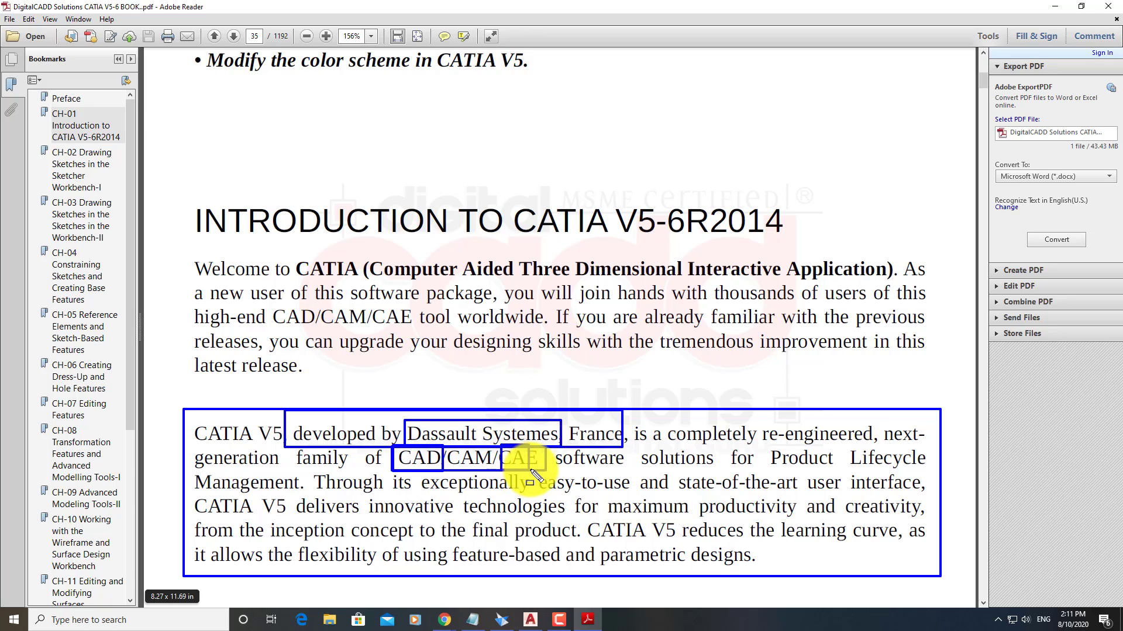
mouse_move(501, 446)
mouse_down()
mouse_move(514, 465)
mouse_move(543, 471)
mouse_up()
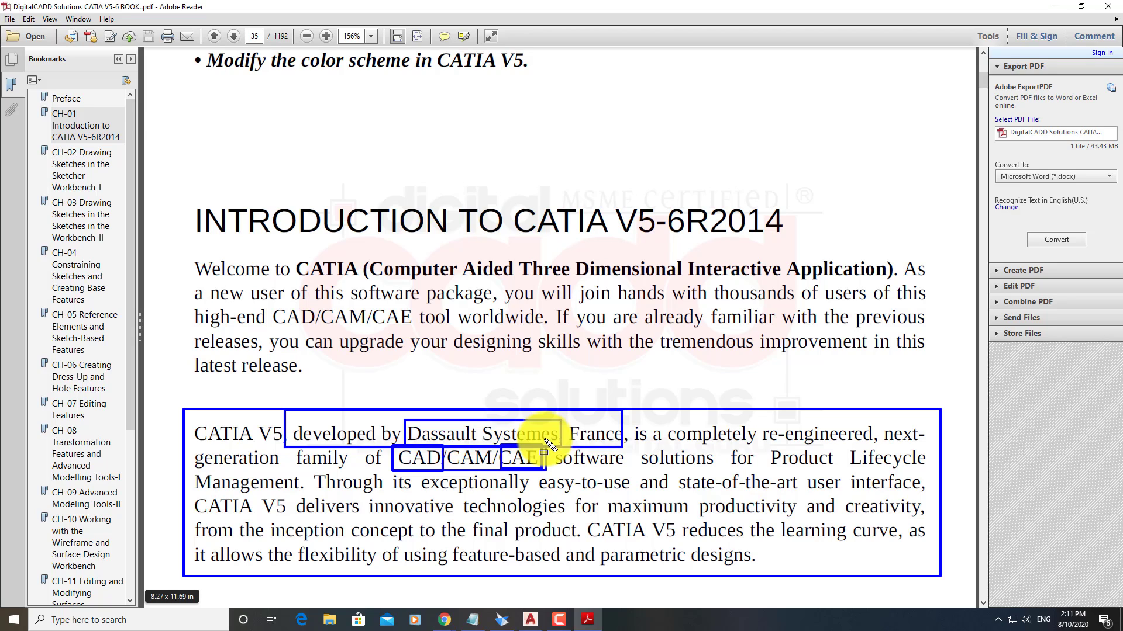
drag(444, 446, 494, 470)
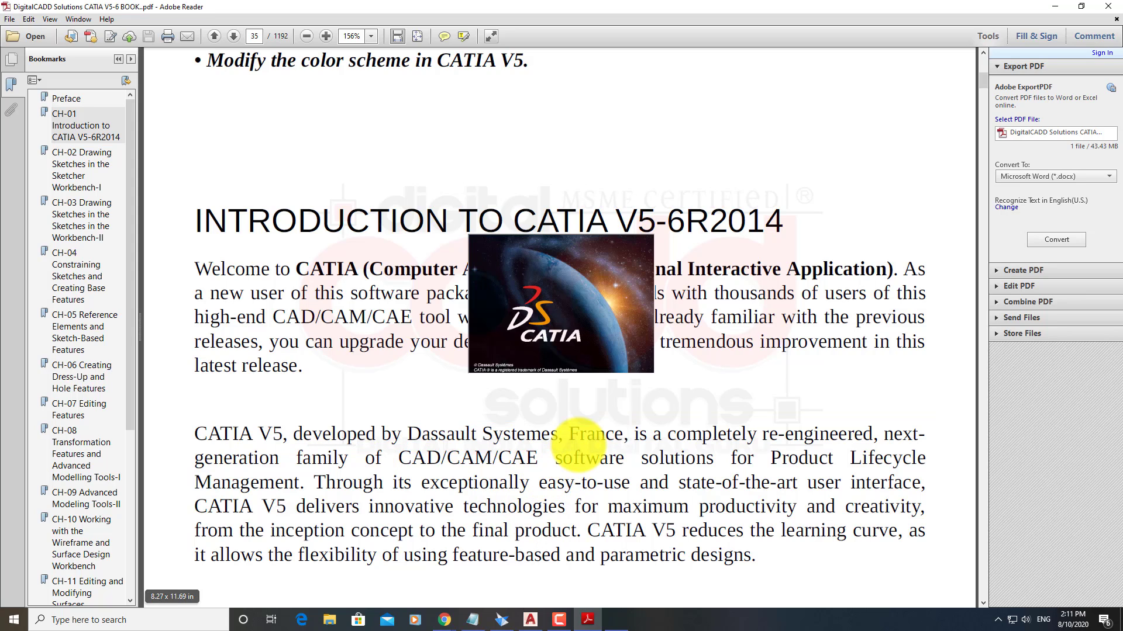
Frame the sentence on CATIA V5's three basic platforms, then P1, P2, P3 and the P1 starting the following sentence individually
scroll(577, 444, down, 3)
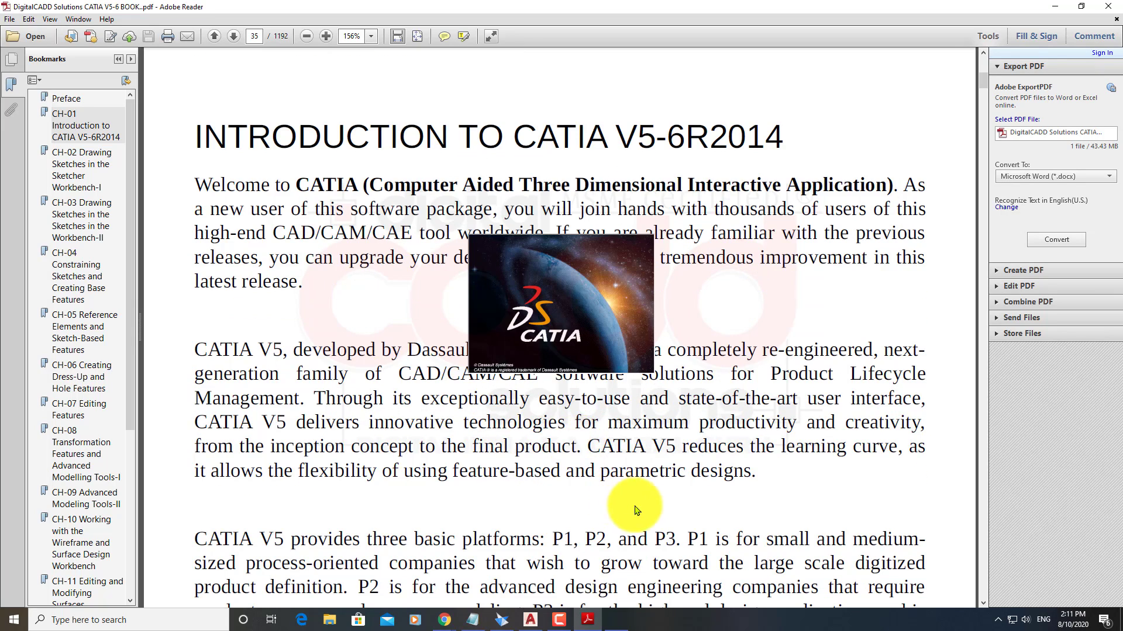
scroll(637, 510, down, 3)
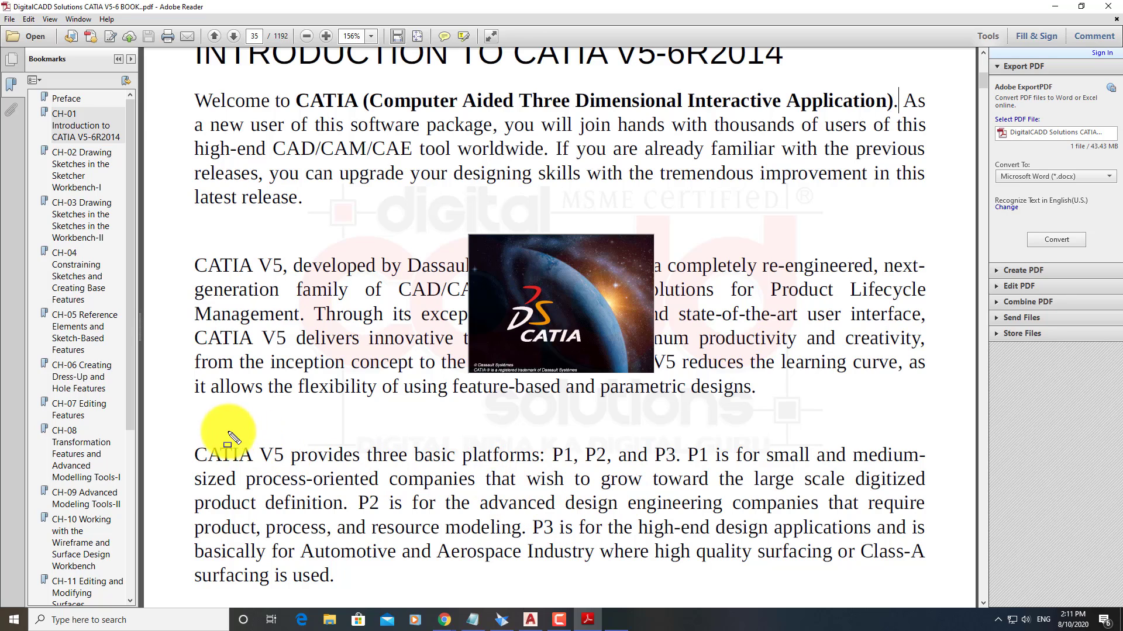
drag(183, 434, 683, 470)
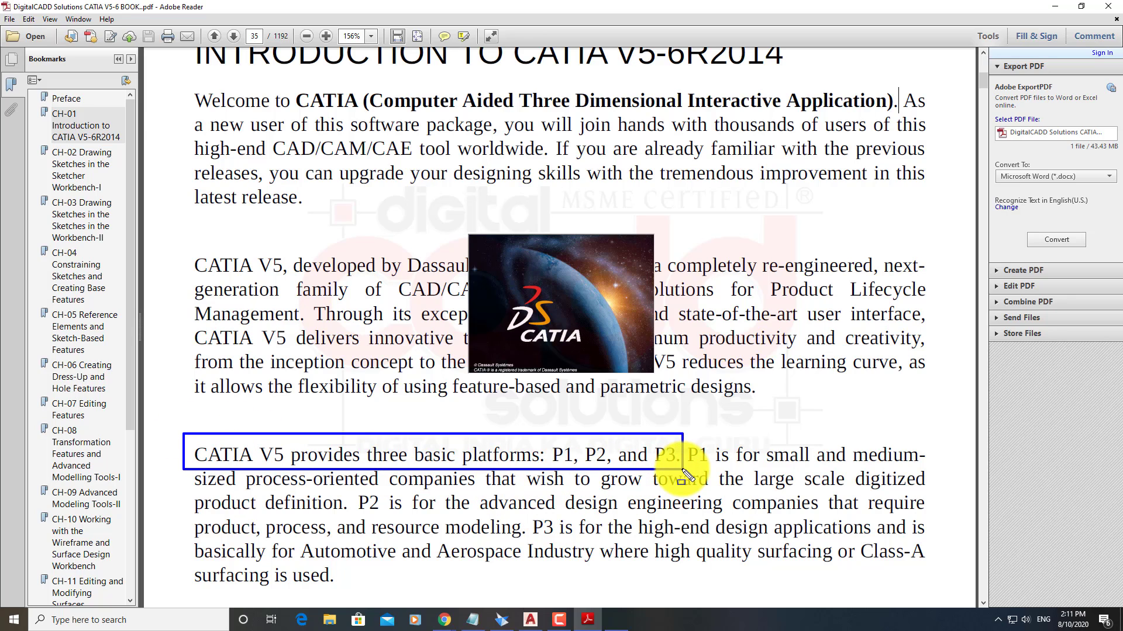
drag(548, 443, 576, 469)
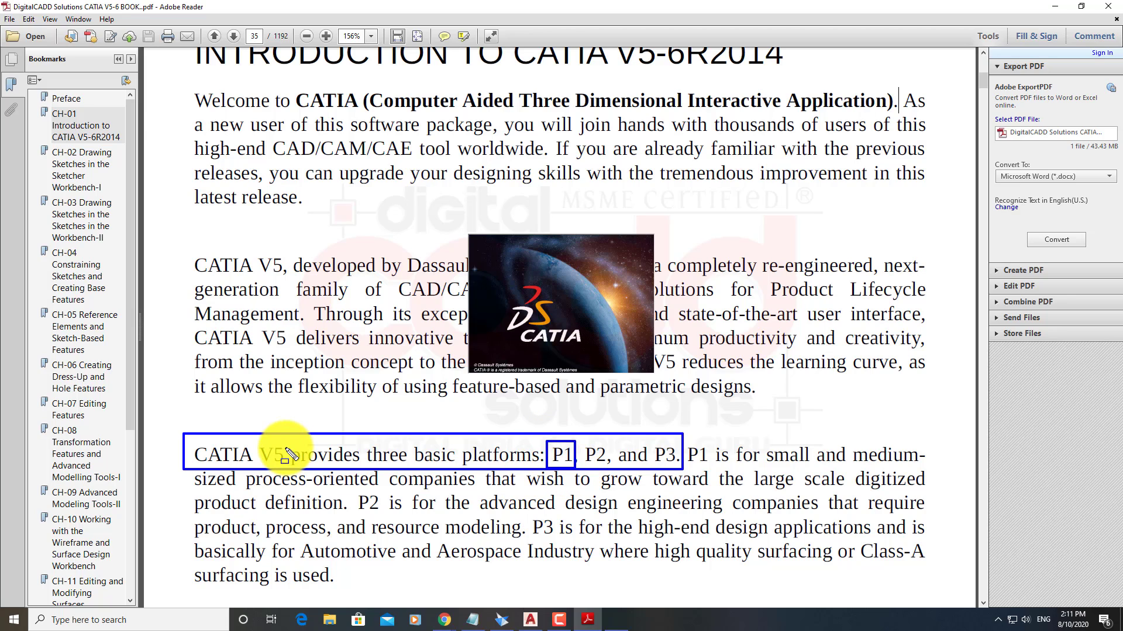
mouse_move(285, 447)
mouse_down()
mouse_move(395, 467)
mouse_move(537, 466)
mouse_move(396, 442)
mouse_up()
key(ctrl+z)
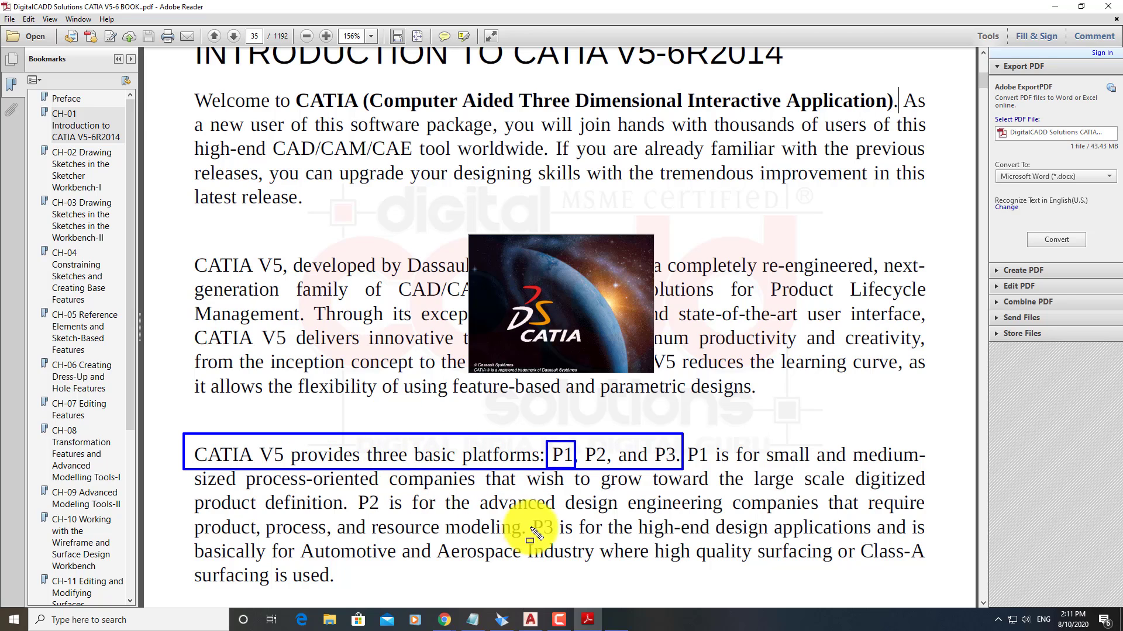
drag(565, 456, 678, 467)
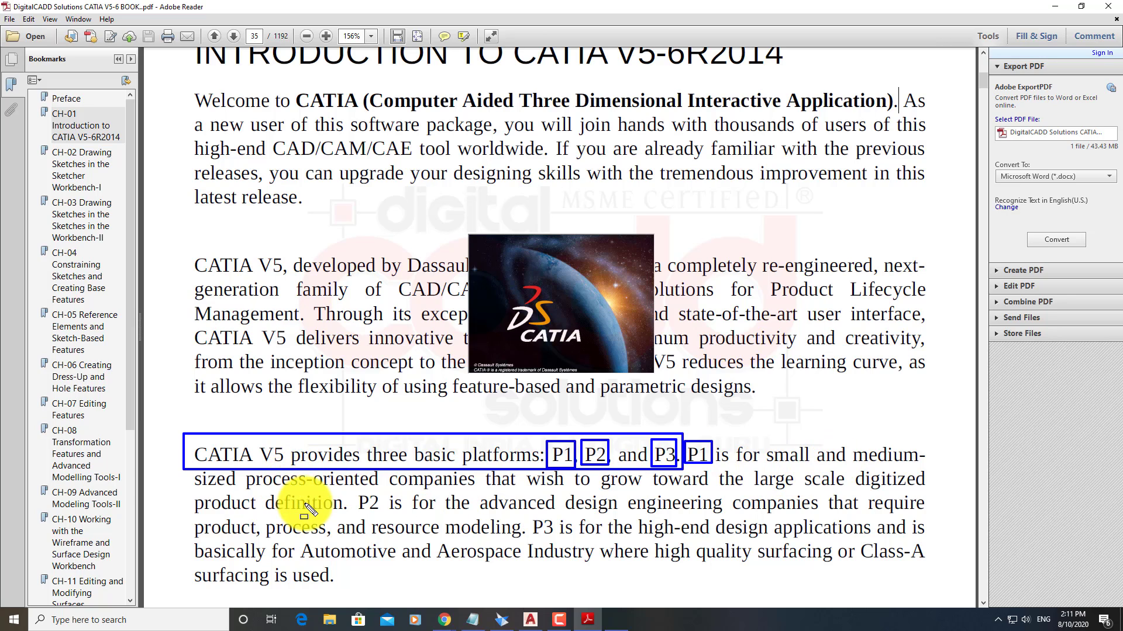
Underline the descriptions of platforms P1, P2 and P3 in the paragraph, including the phrase "Automotive and Aerospace Industry"
drag(200, 490, 925, 491)
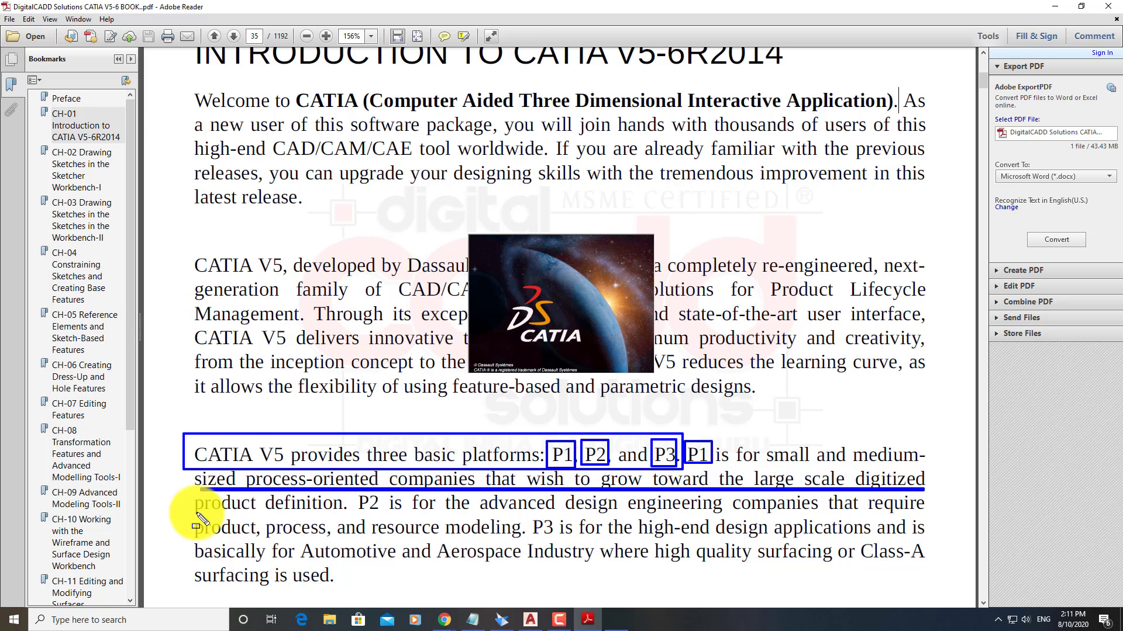
drag(195, 515, 925, 514)
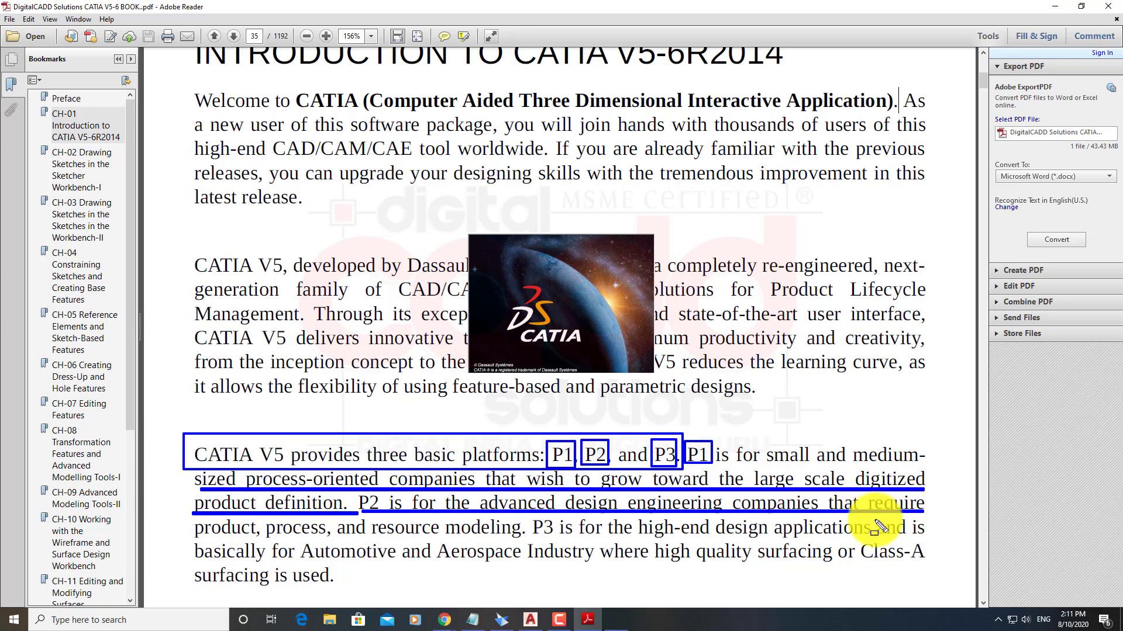
drag(197, 535, 925, 543)
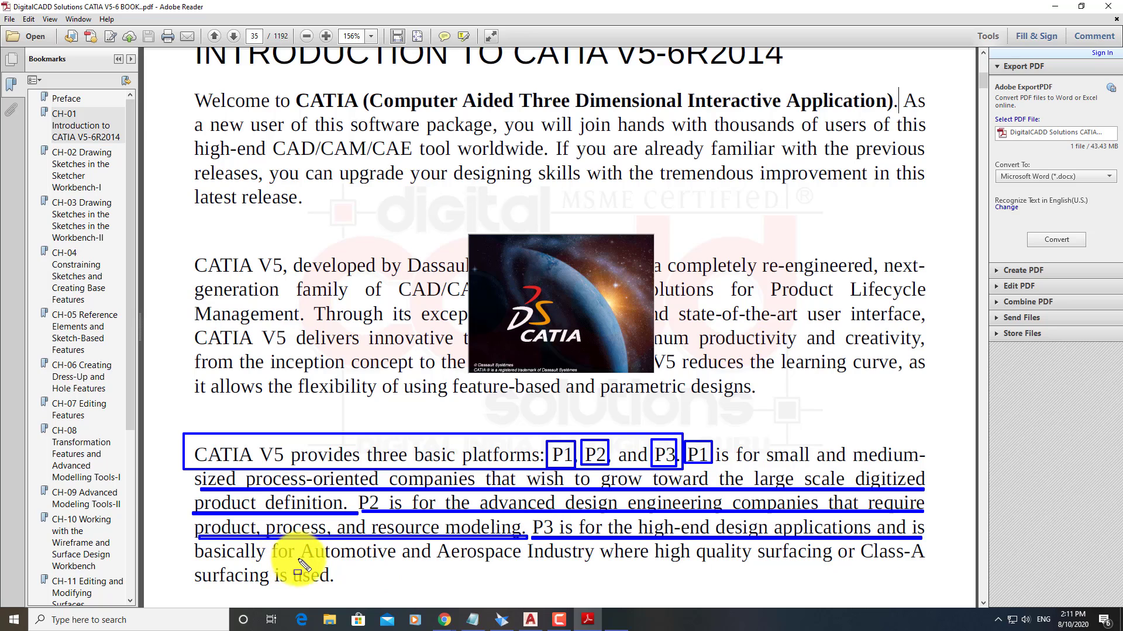
drag(300, 562, 590, 562)
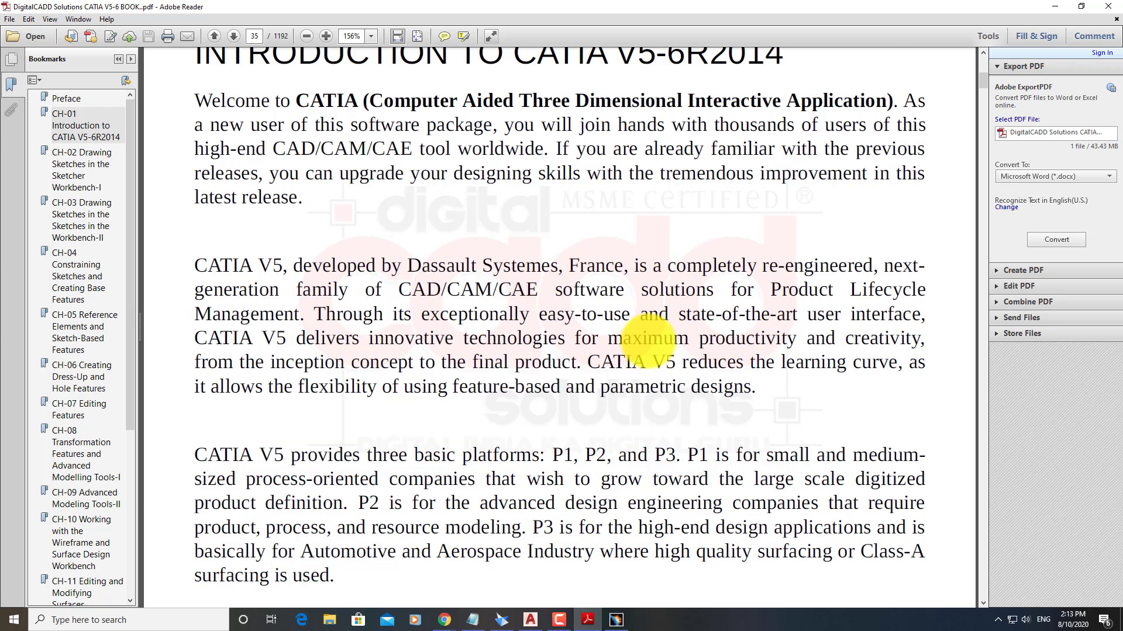
Switch from the PDF to CATIA V5 and dismiss the license message, the firewall alert and the License Manager without selecting a configuration
scroll(646, 221, down, 6)
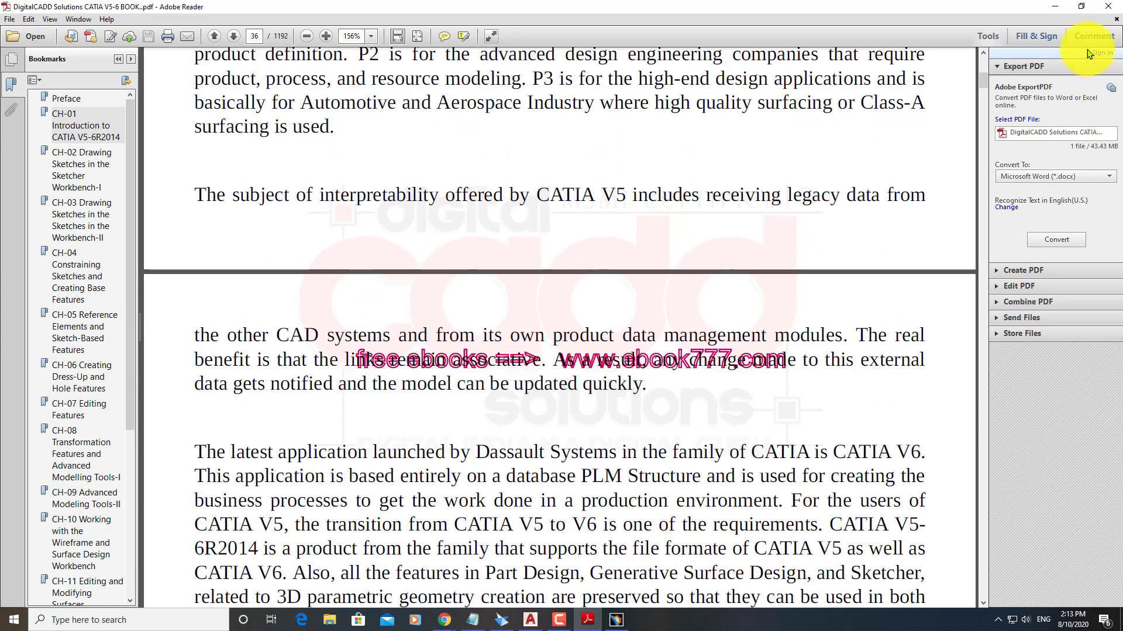
click(1055, 7)
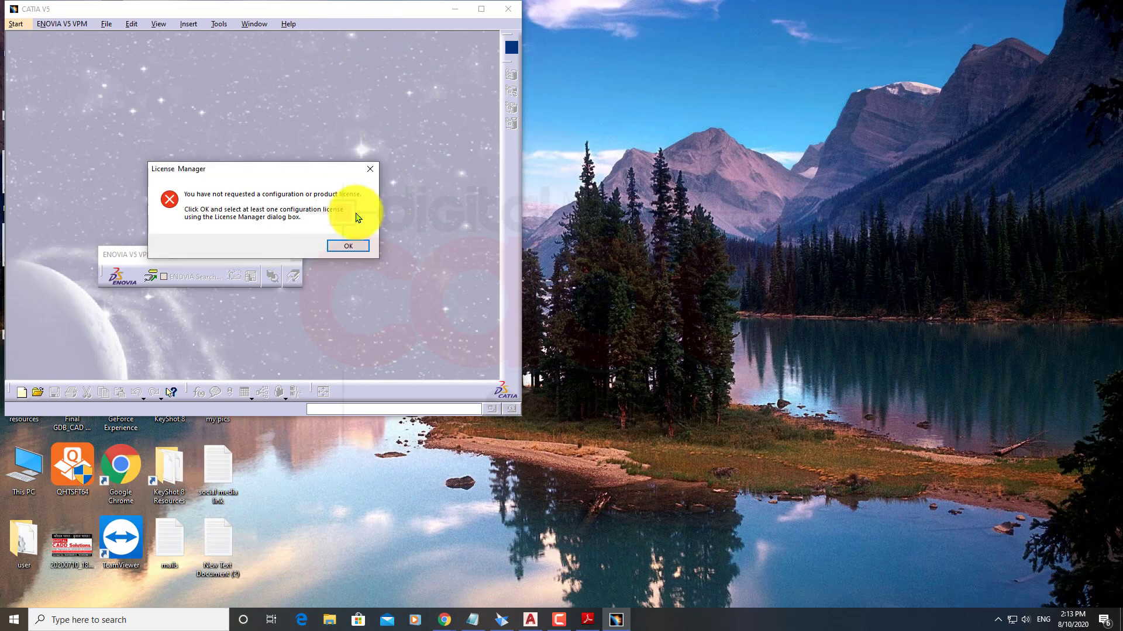
click(344, 245)
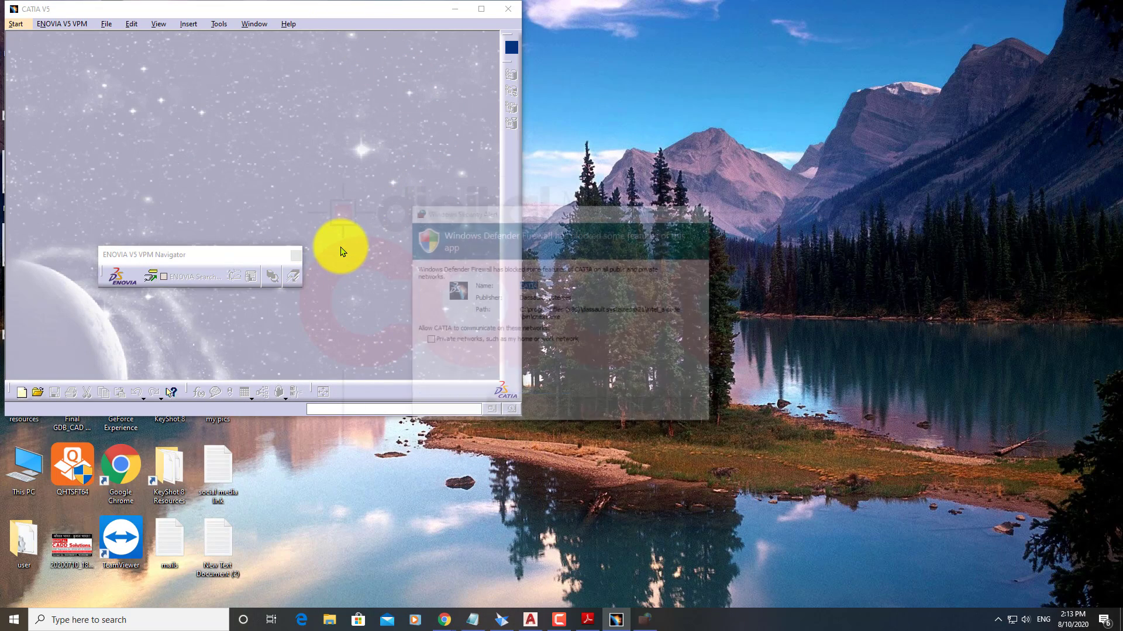
click(624, 413)
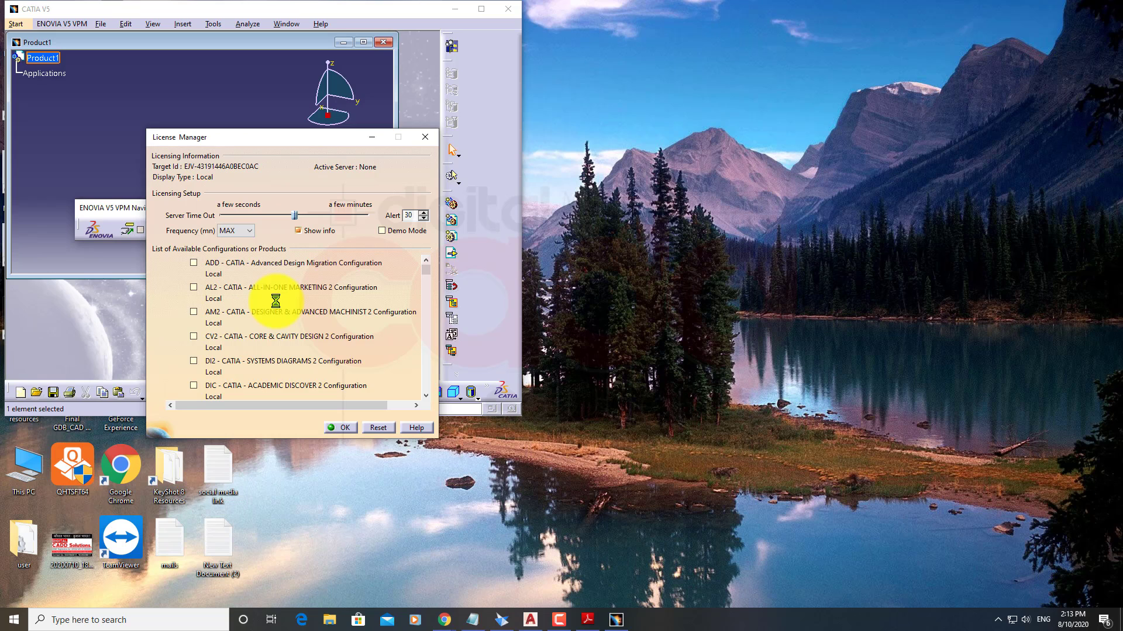
click(339, 428)
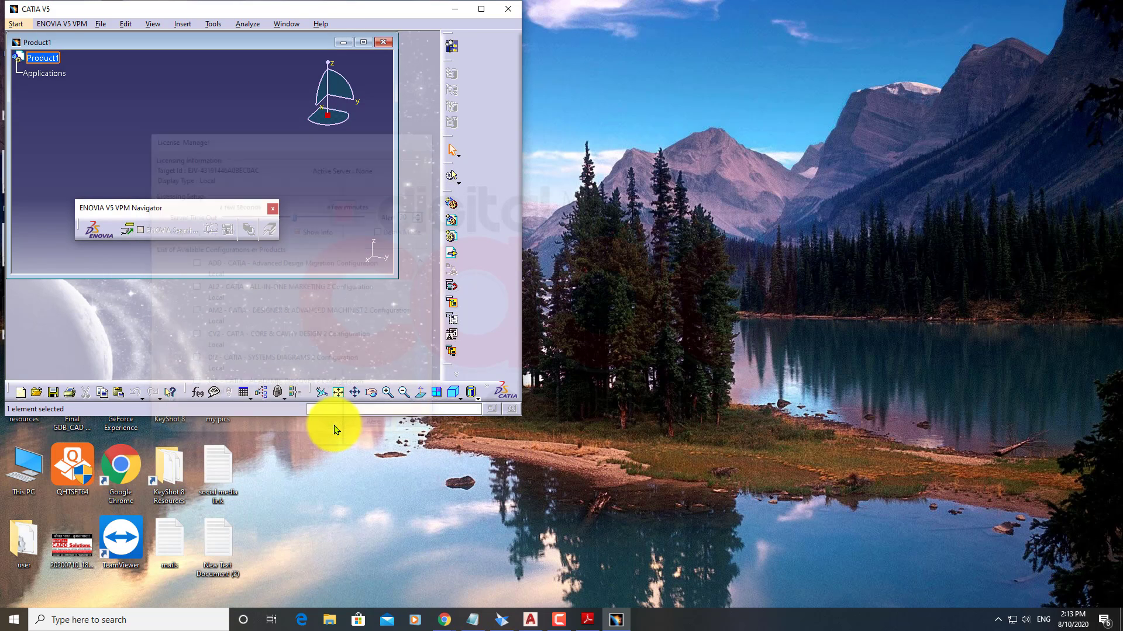
Maximize the CATIA V5 window, and close the floating ENOVIA V5 VPM Navigator toolbar and the Product1 document
click(363, 44)
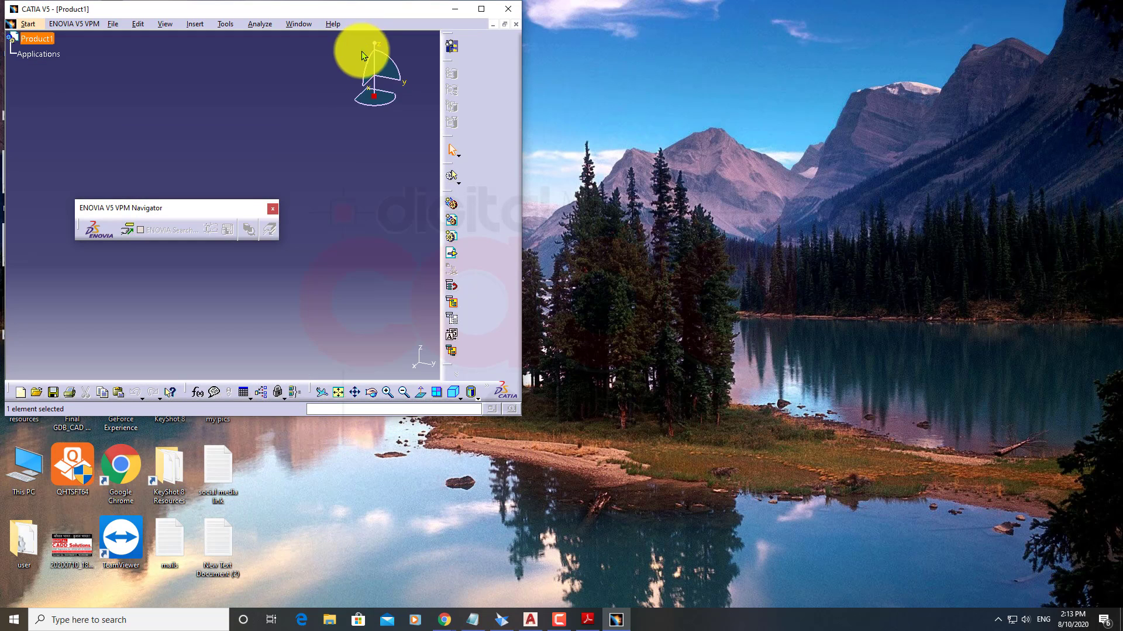
click(481, 9)
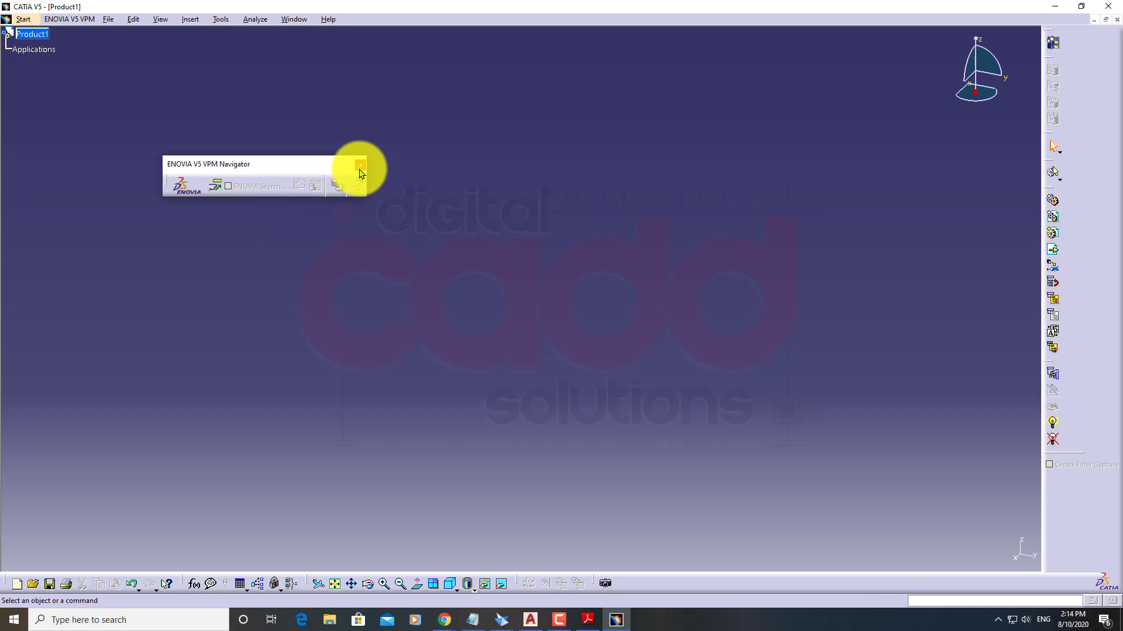
click(360, 164)
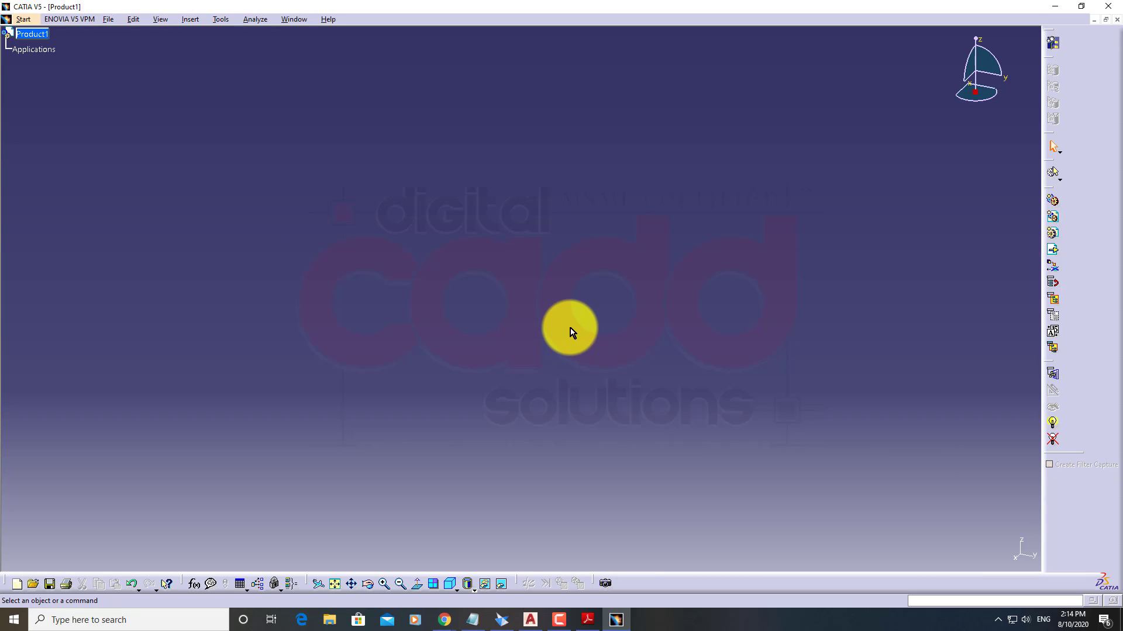
click(1118, 24)
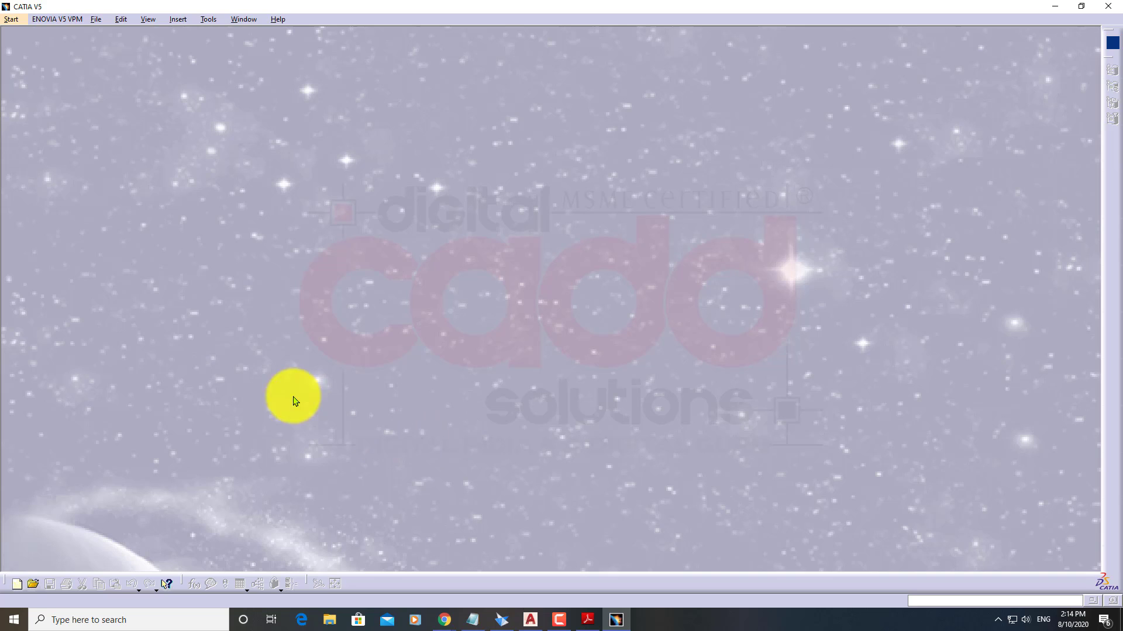
Display the Mechanical Design workbenches, frame the whole list in blue, and frame Part Design, Sketcher, Assembly Design and Drafting individually
click(17, 24)
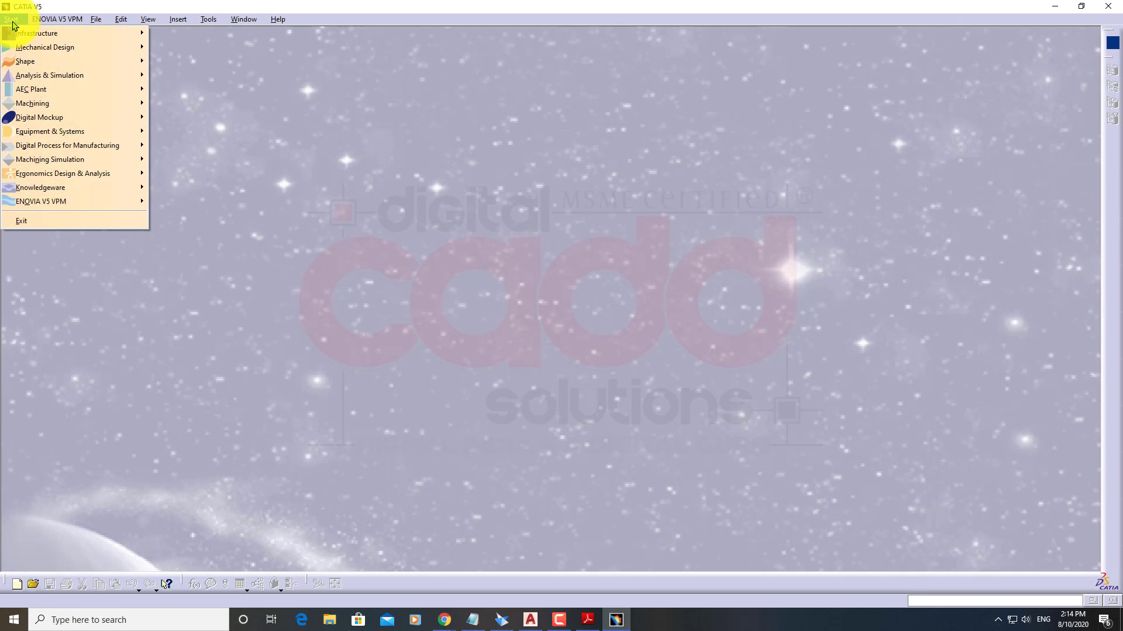
mouse_move(24, 47)
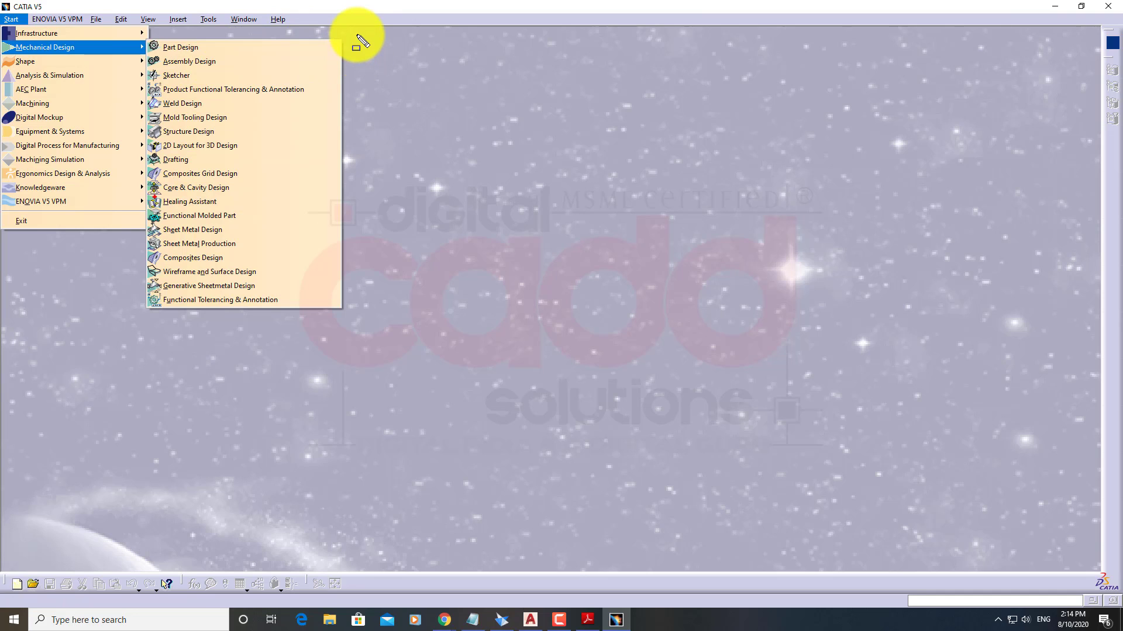
mouse_move(350, 33)
mouse_down()
mouse_move(262, 223)
mouse_move(169, 325)
mouse_move(144, 325)
mouse_move(145, 311)
mouse_up()
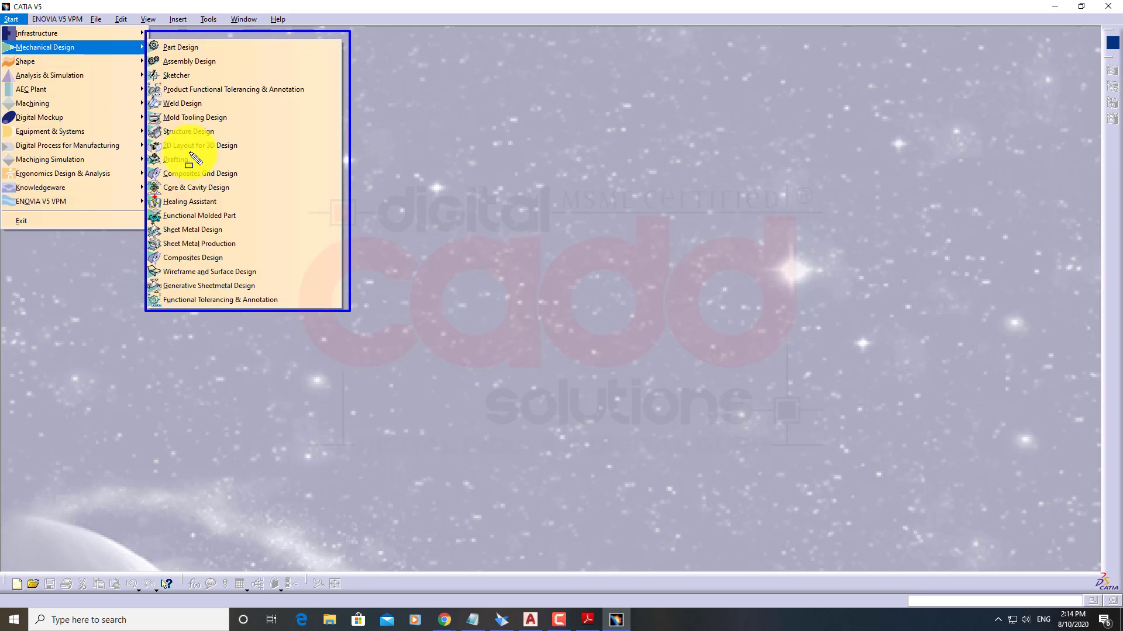
mouse_move(208, 42)
mouse_down()
mouse_move(183, 37)
mouse_move(146, 55)
mouse_move(158, 83)
mouse_up()
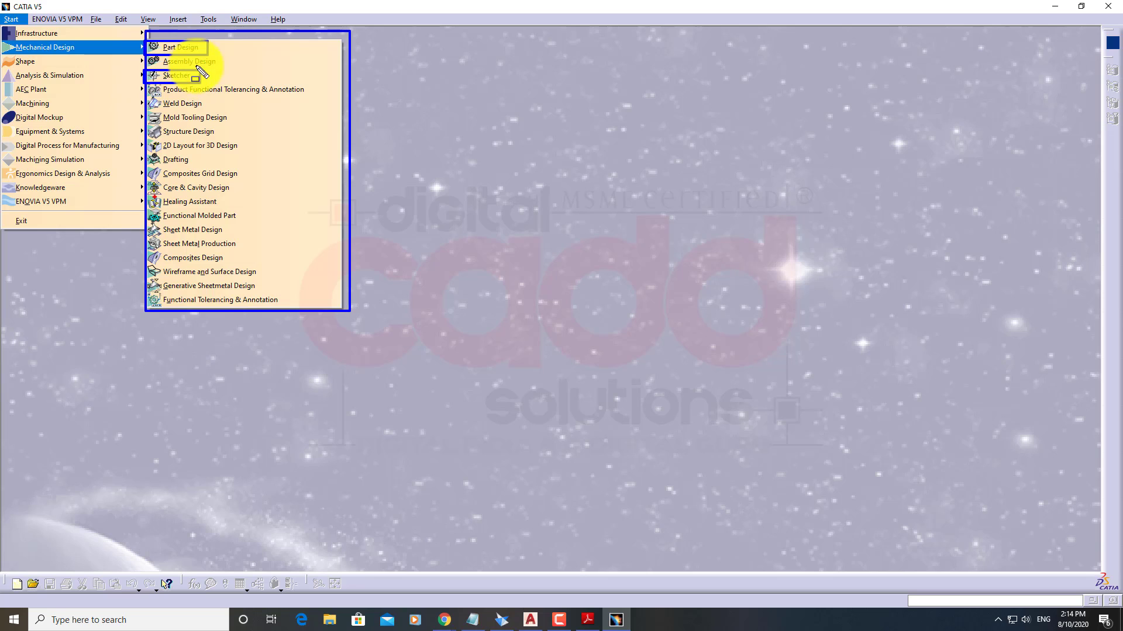
drag(227, 55, 162, 66)
drag(202, 152, 148, 169)
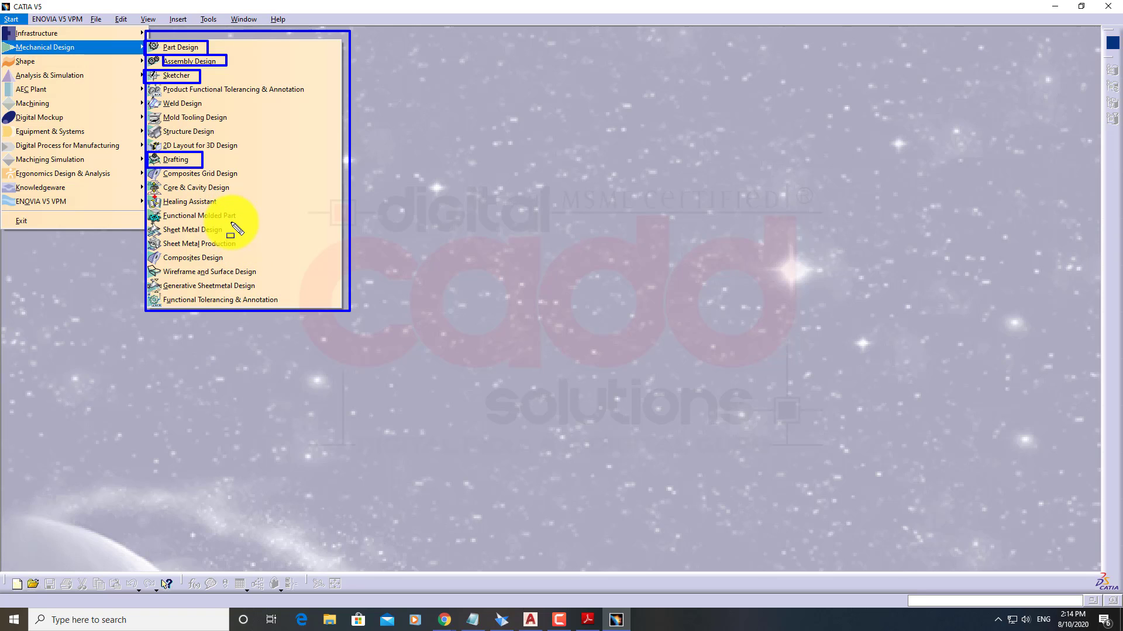
Frame Wireframe and Surface Design together with Generative Sheetmetal Design, and frame Core & Cavity Design and Mold Tooling Design separately
mouse_move(263, 269)
mouse_down()
mouse_move(221, 296)
mouse_move(154, 290)
mouse_up()
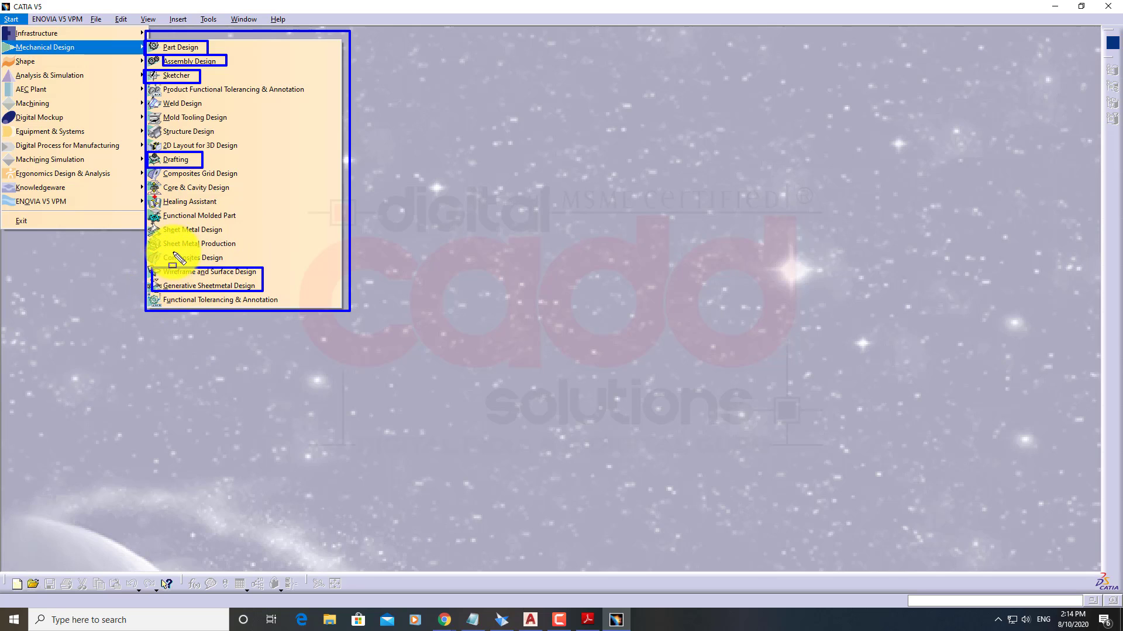
drag(244, 183, 151, 195)
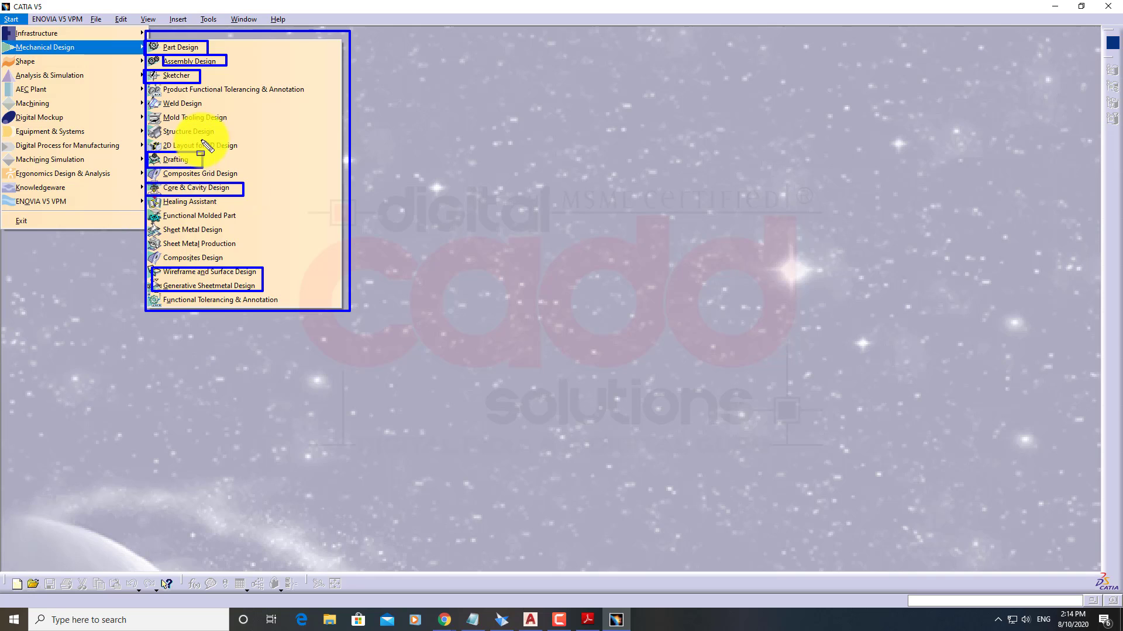
drag(222, 119, 148, 128)
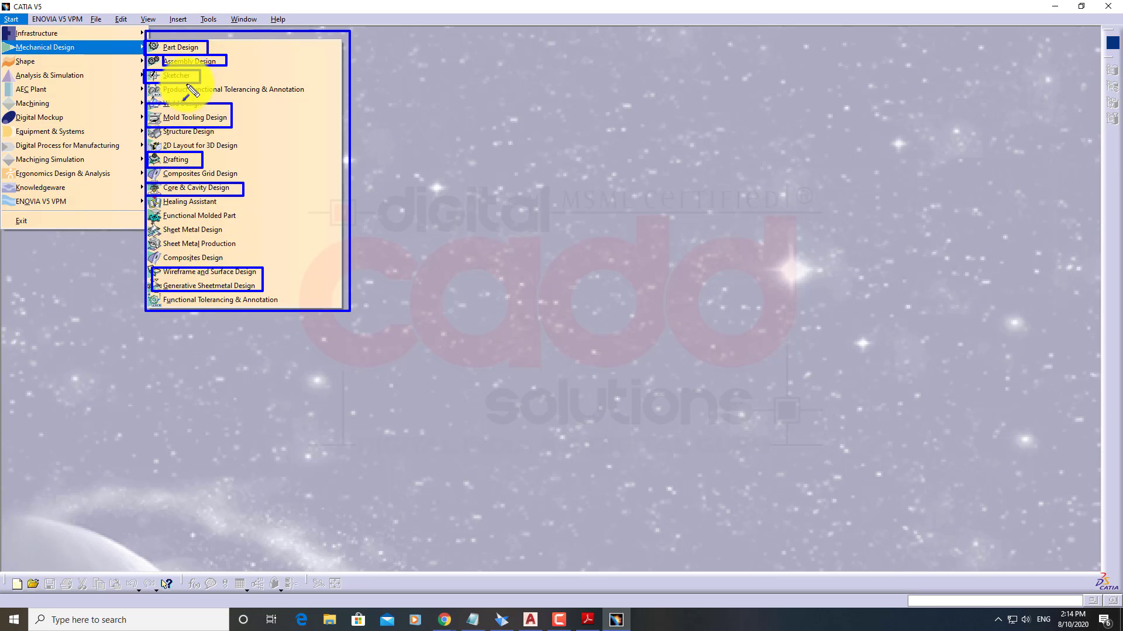
Add blue arrows beside Part Design, Assembly Design, Sketcher, Drafting, Wireframe and Surface Design, Generative Sheetmetal Design and Mold Tooling Design
mouse_move(210, 77)
mouse_down()
mouse_move(201, 76)
mouse_move(217, 47)
mouse_move(234, 58)
mouse_up()
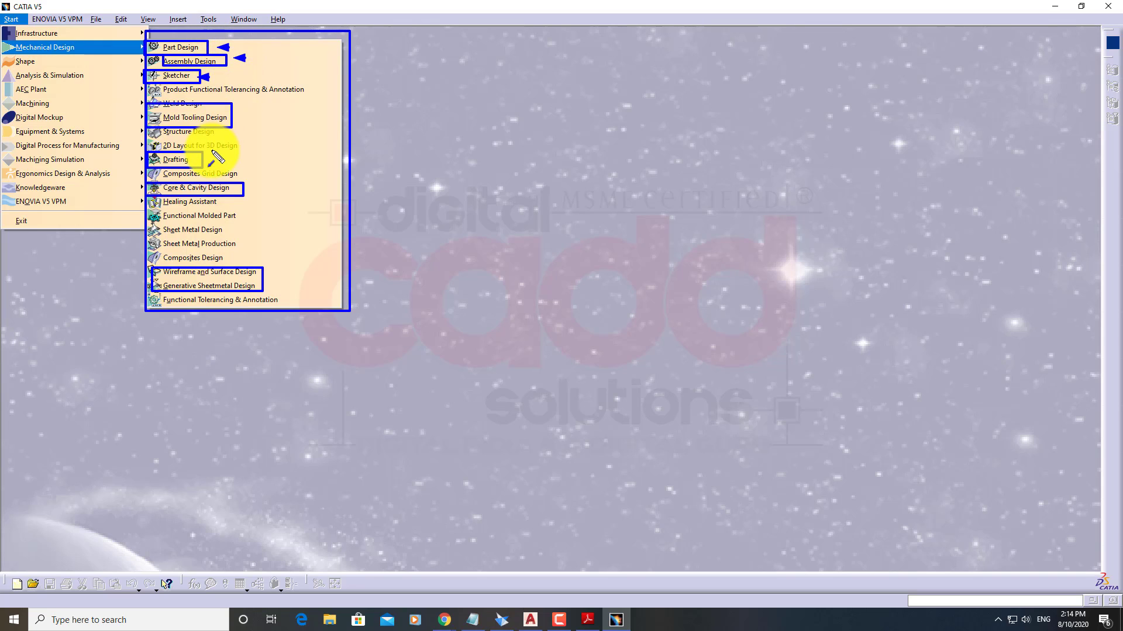
drag(225, 164, 213, 164)
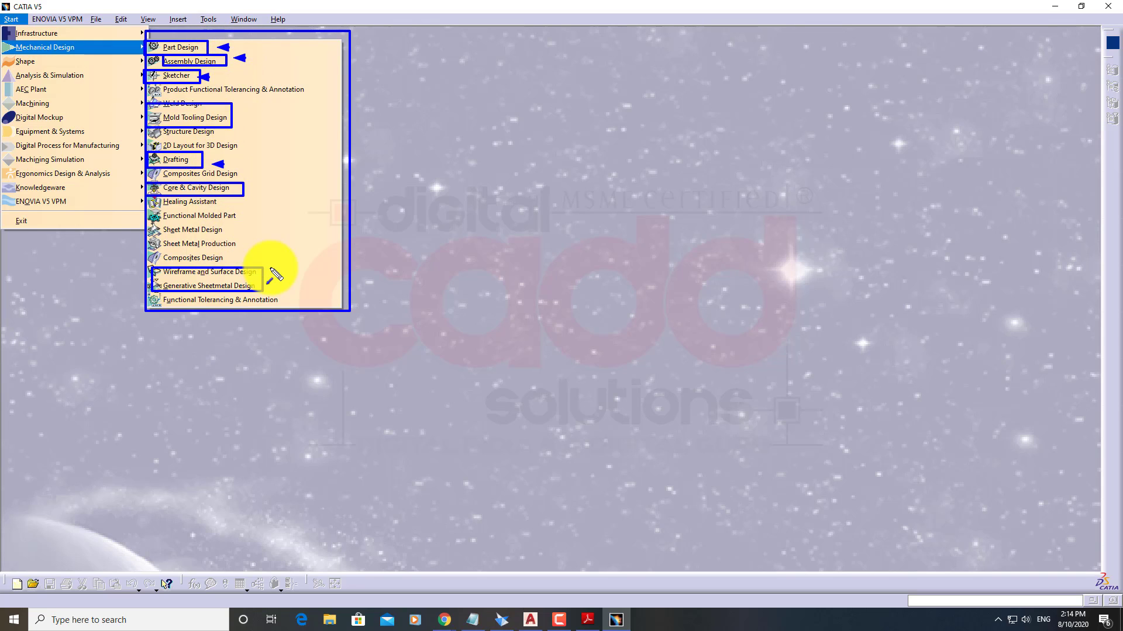
drag(283, 271, 270, 271)
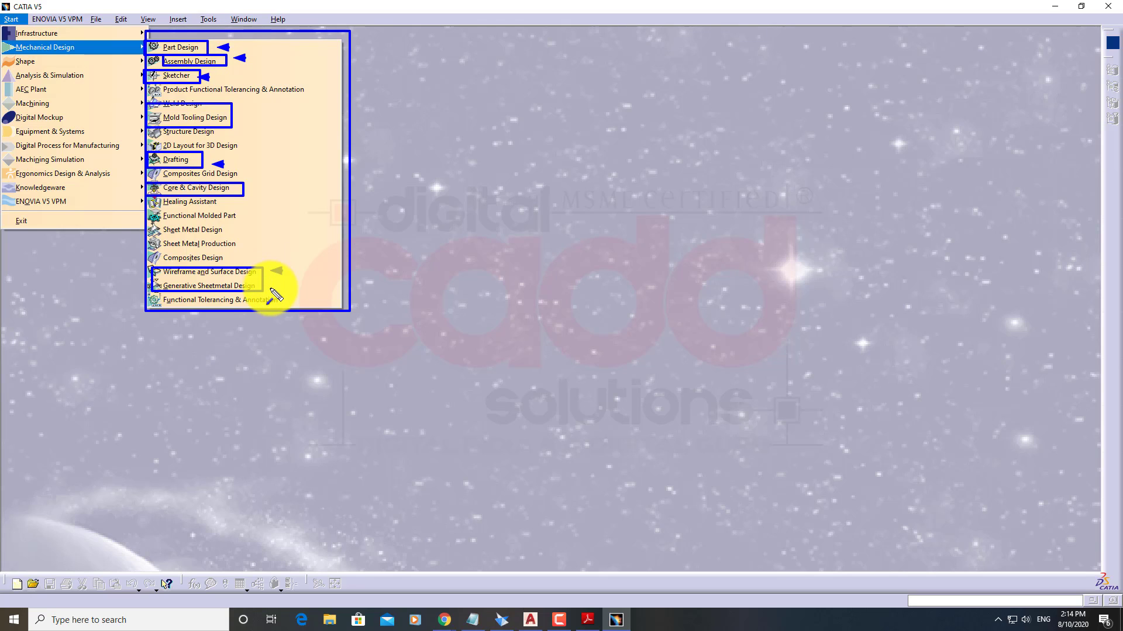
drag(256, 120, 242, 120)
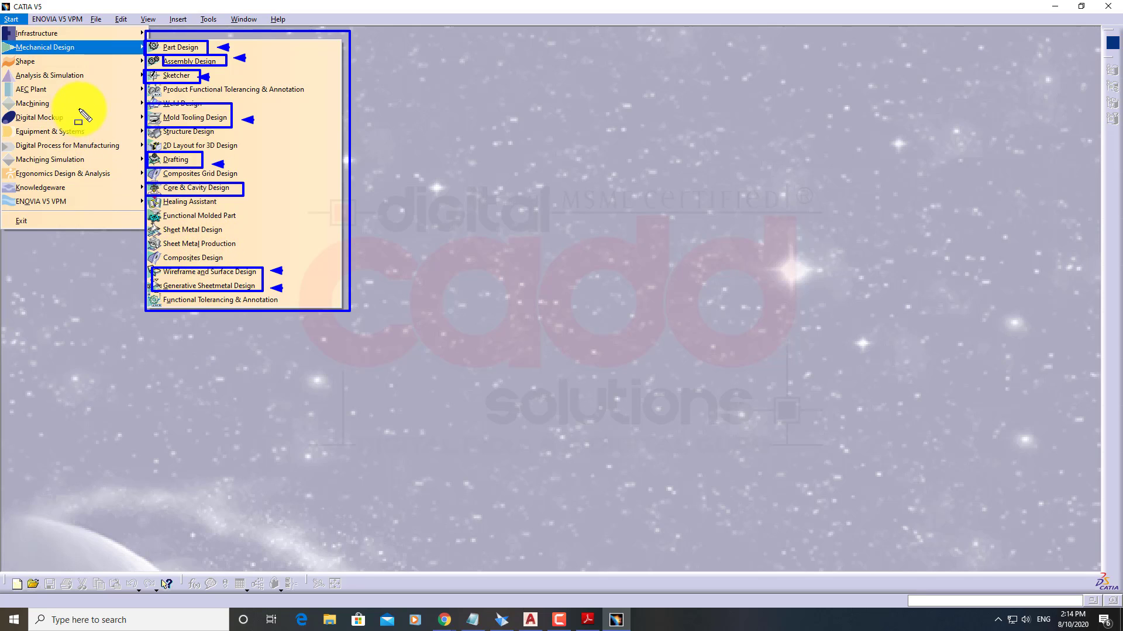
Frame the Digital Mockup category, display its DMU workbenches and frame their whole list in blue
drag(79, 109, 4, 124)
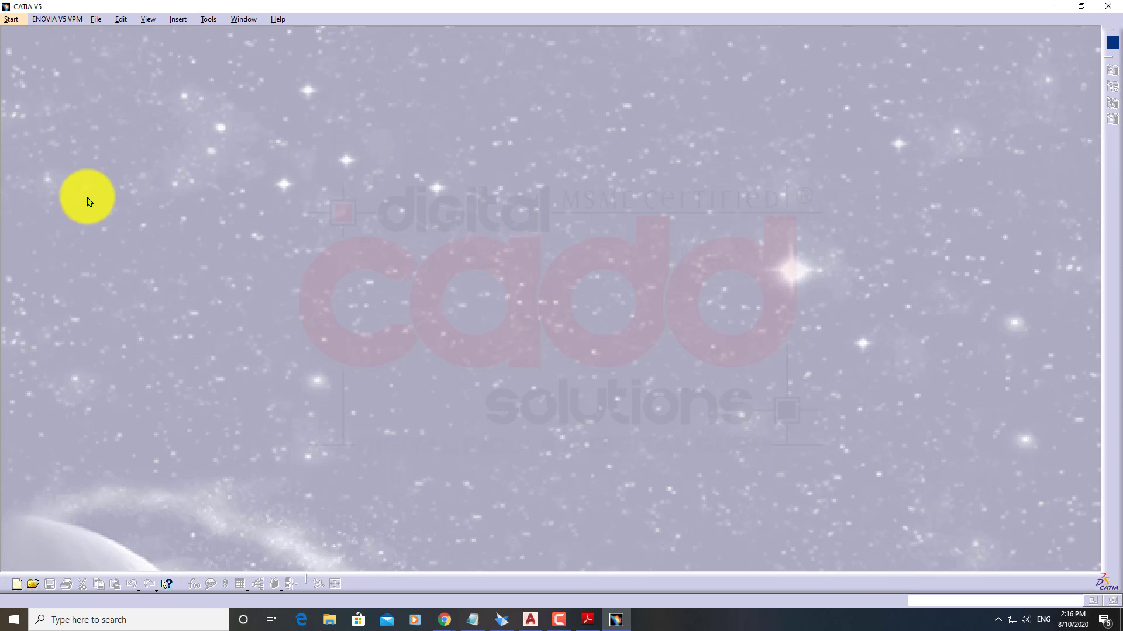
click(14, 19)
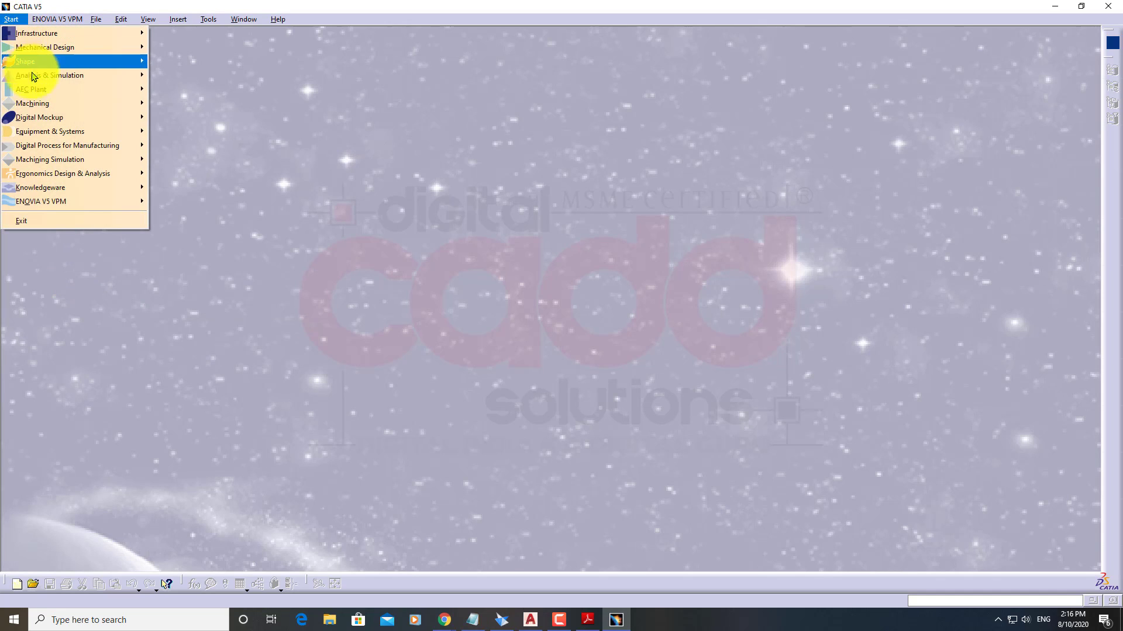
mouse_move(71, 120)
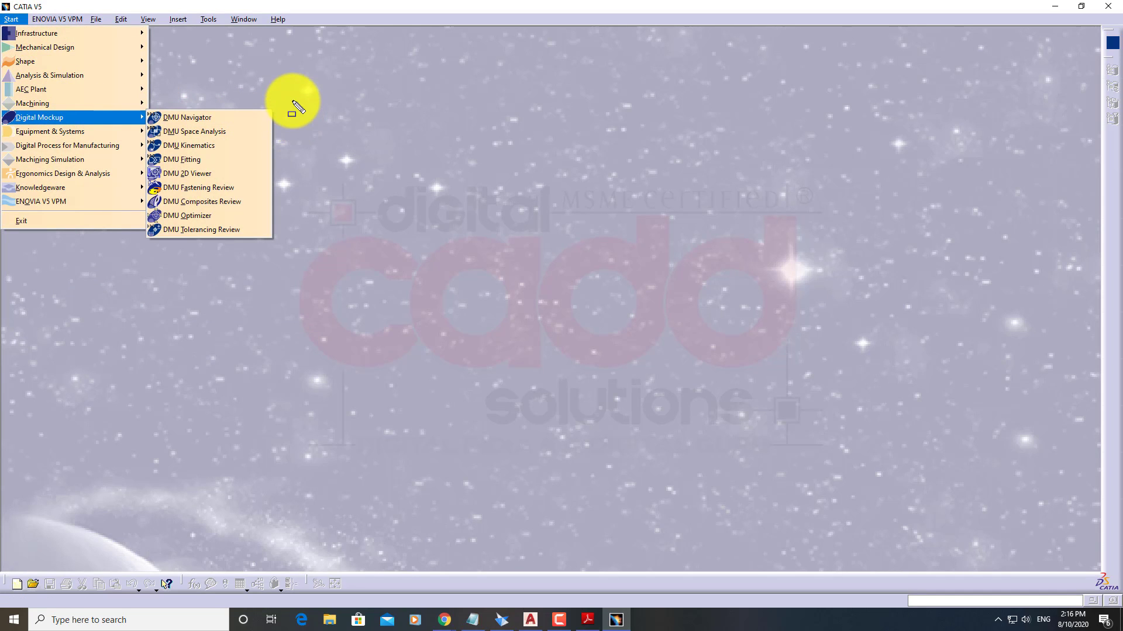
drag(294, 101, 143, 246)
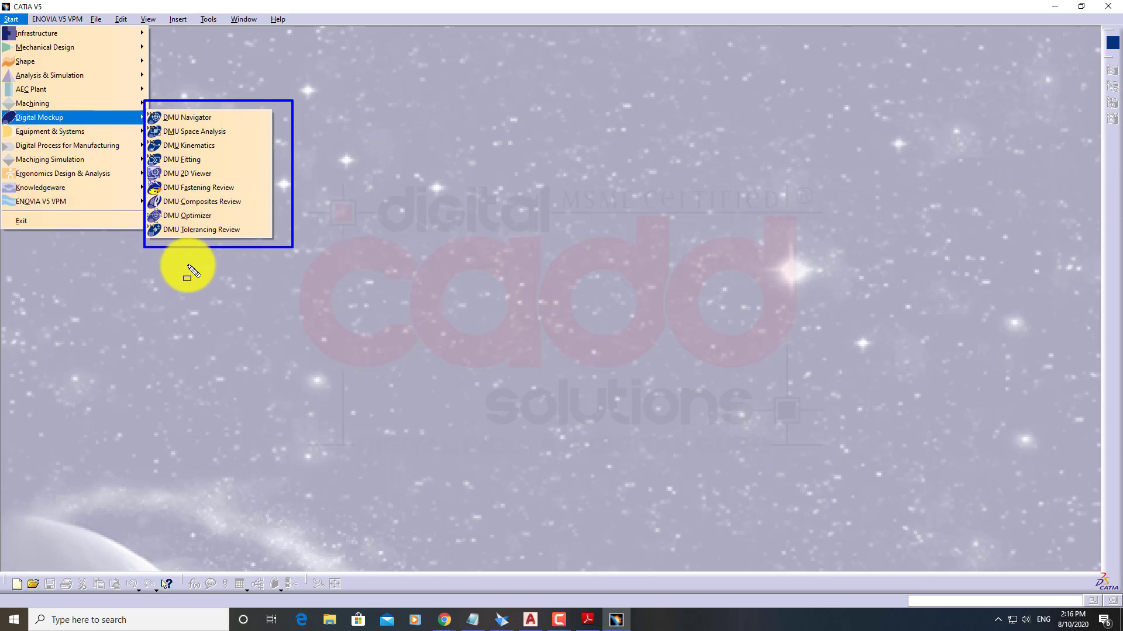
click(218, 287)
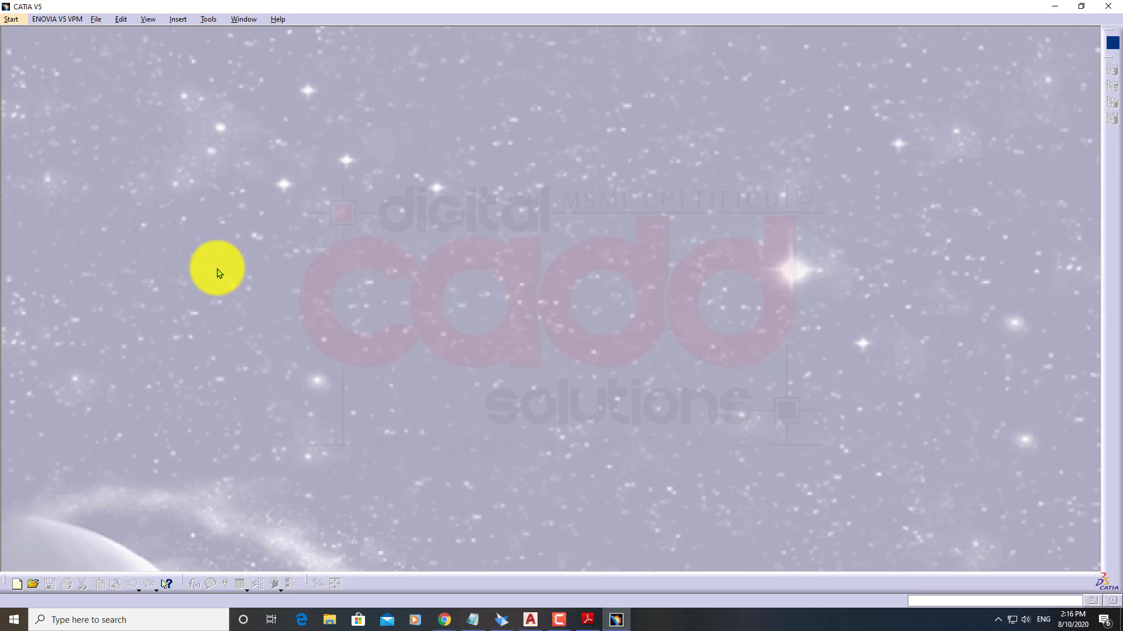
Start a new part in the Part Design workbench with the part name 01.BASE. and hybrid design enabled
click(19, 22)
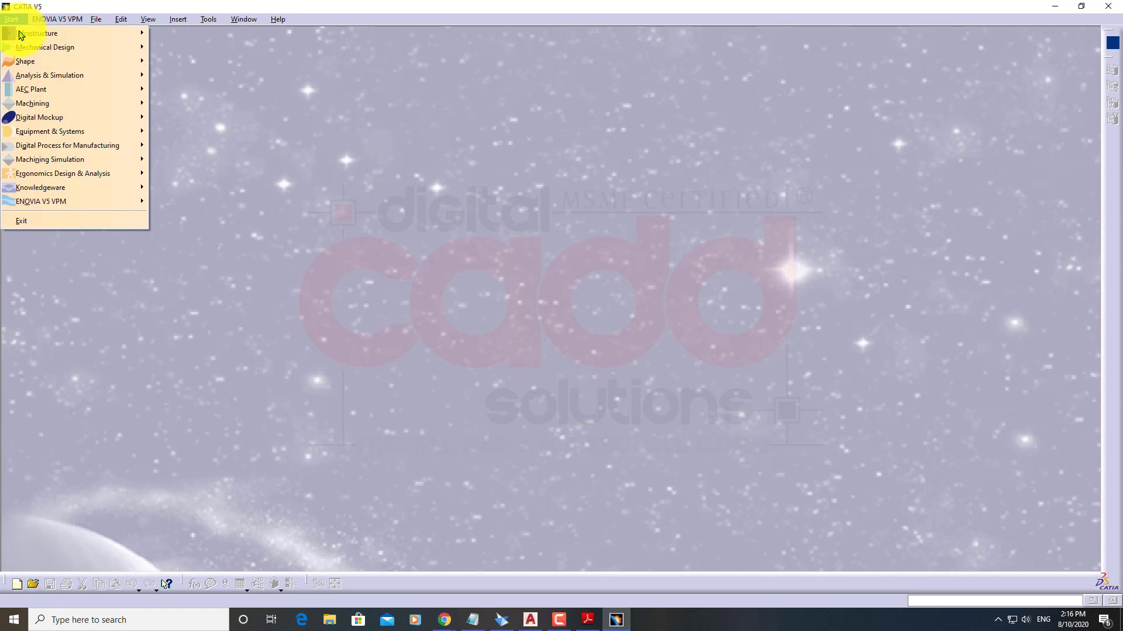
mouse_move(65, 51)
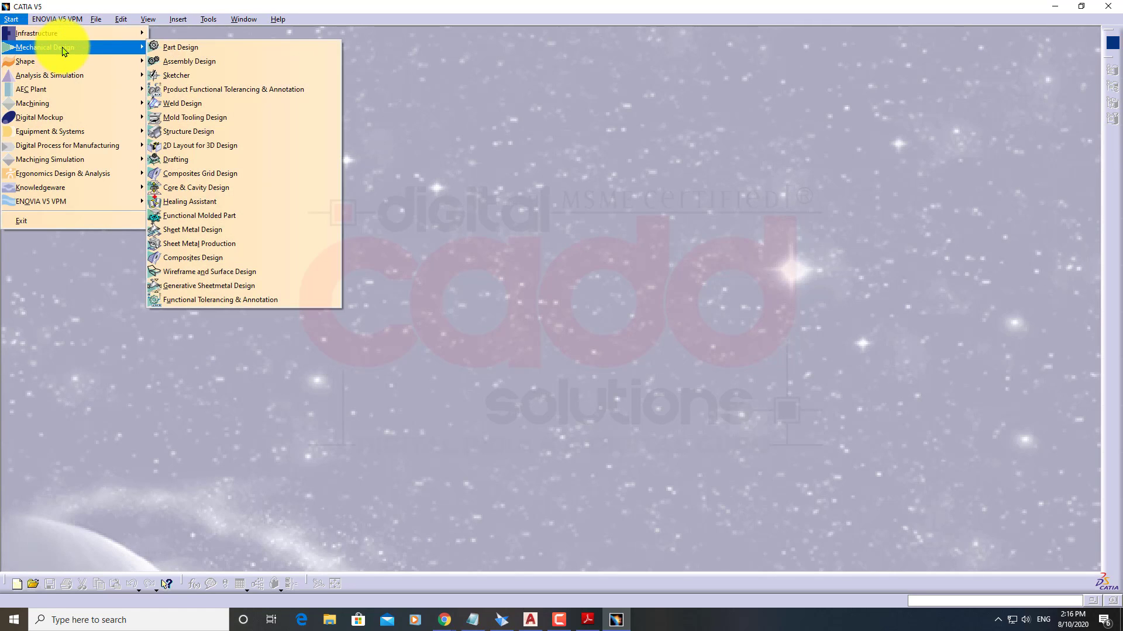
click(232, 55)
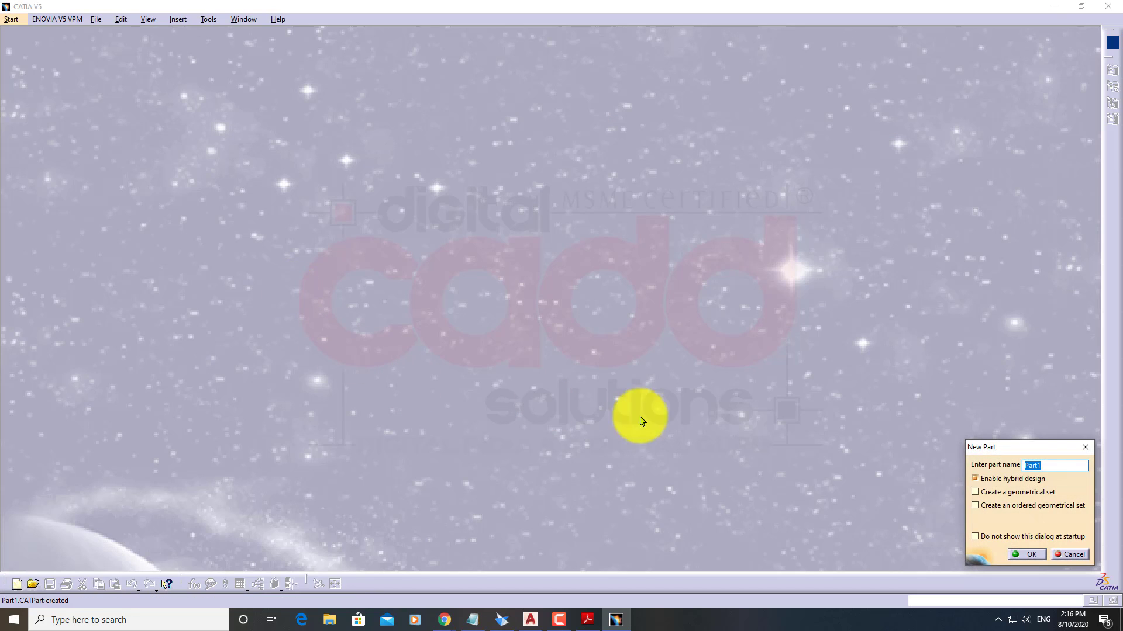
drag(1044, 447, 652, 259)
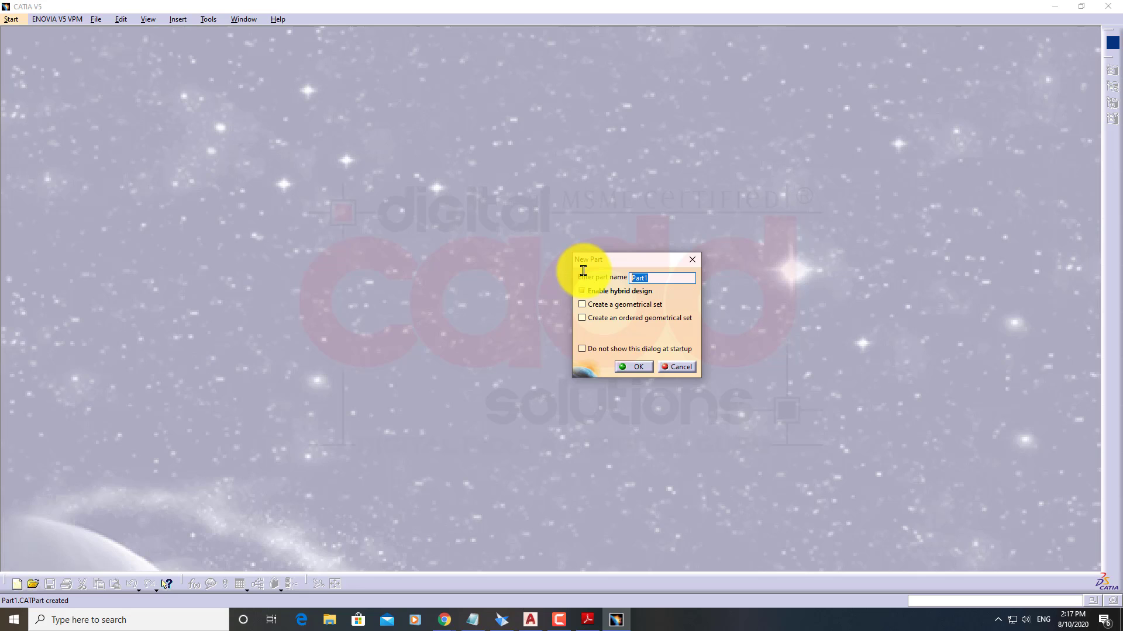
text(01.BASE.)
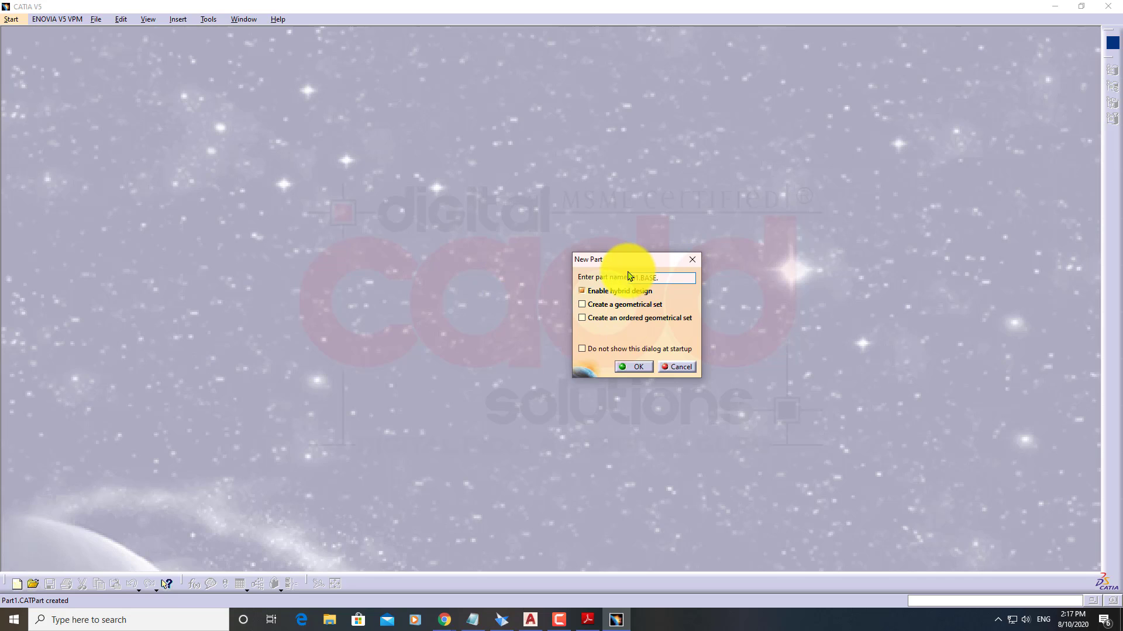
click(632, 368)
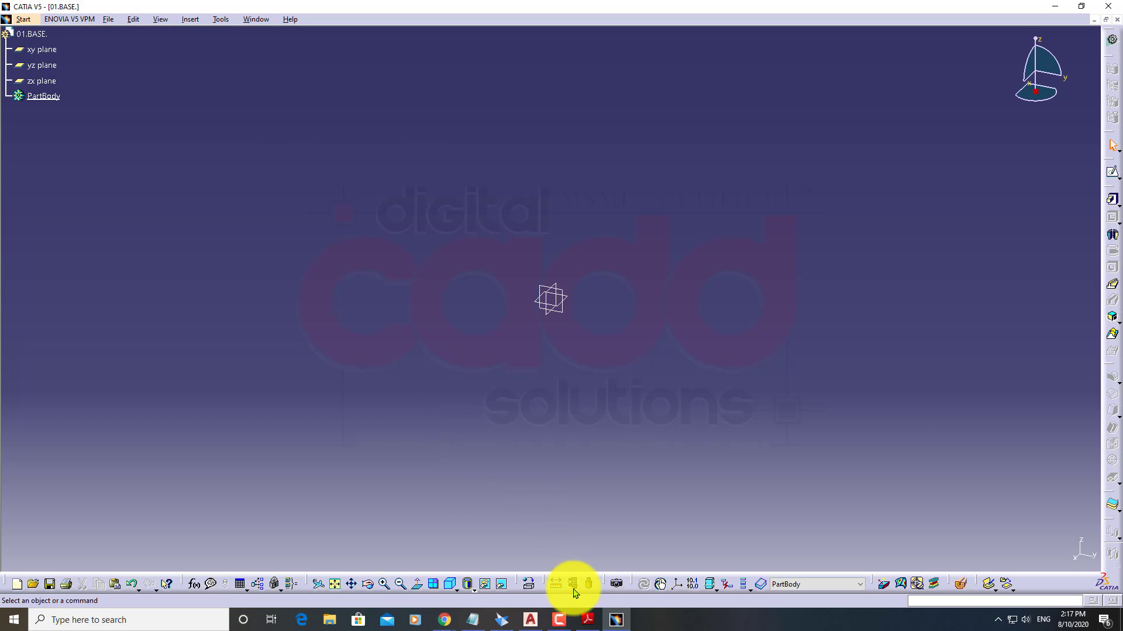
Switch to the screen recorder, enable ScreenDraw and set the rectangle tool's colour to red
click(562, 622)
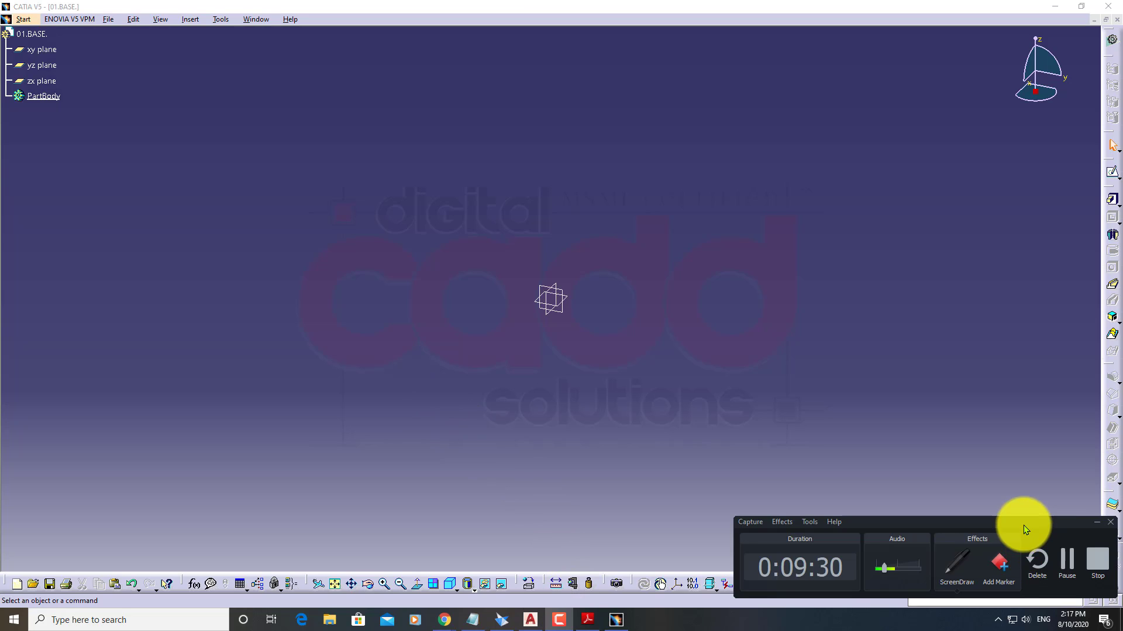
drag(1023, 522, 852, 448)
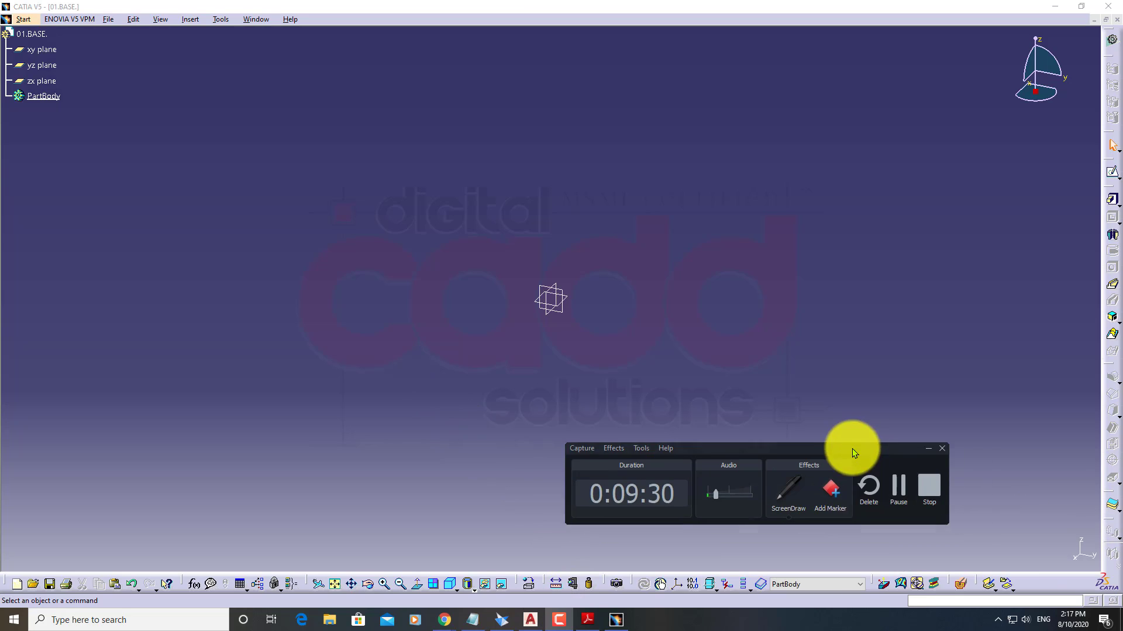
click(786, 494)
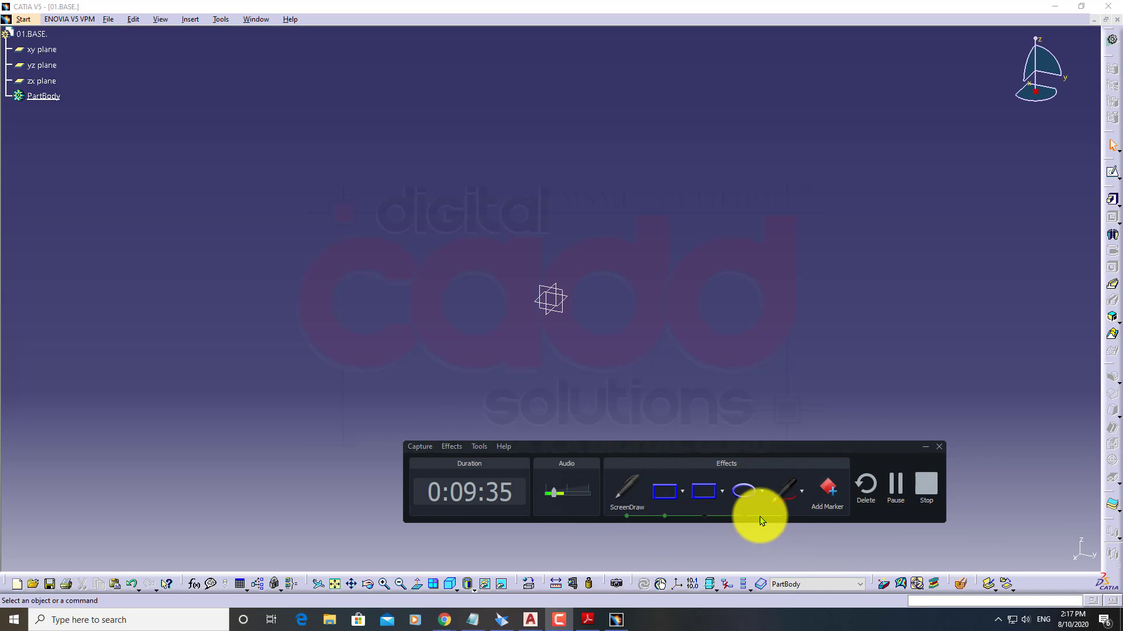
click(681, 492)
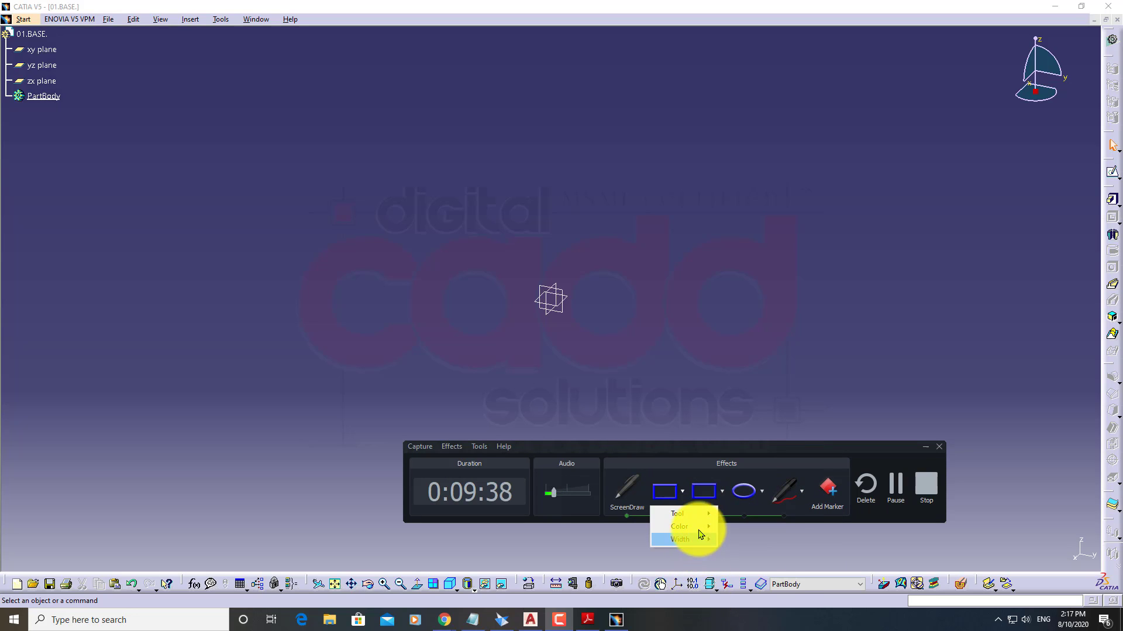
mouse_move(699, 526)
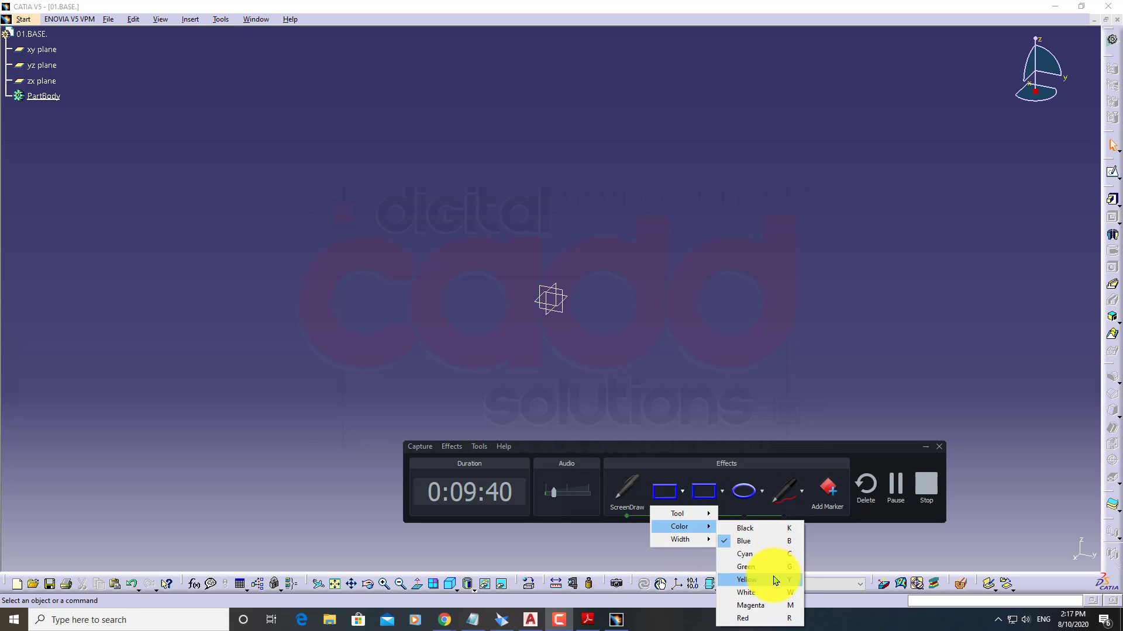
click(775, 618)
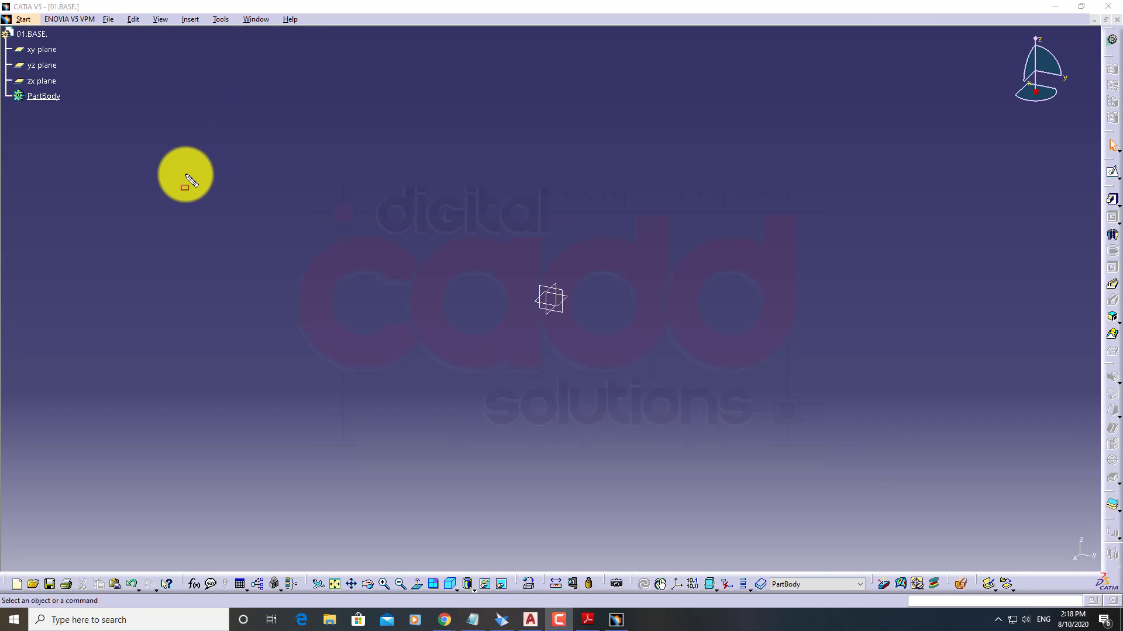
Frame the specification tree in red, undo the tall frame drawn below it, and frame the three reference planes
drag(100, 142, 5, 29)
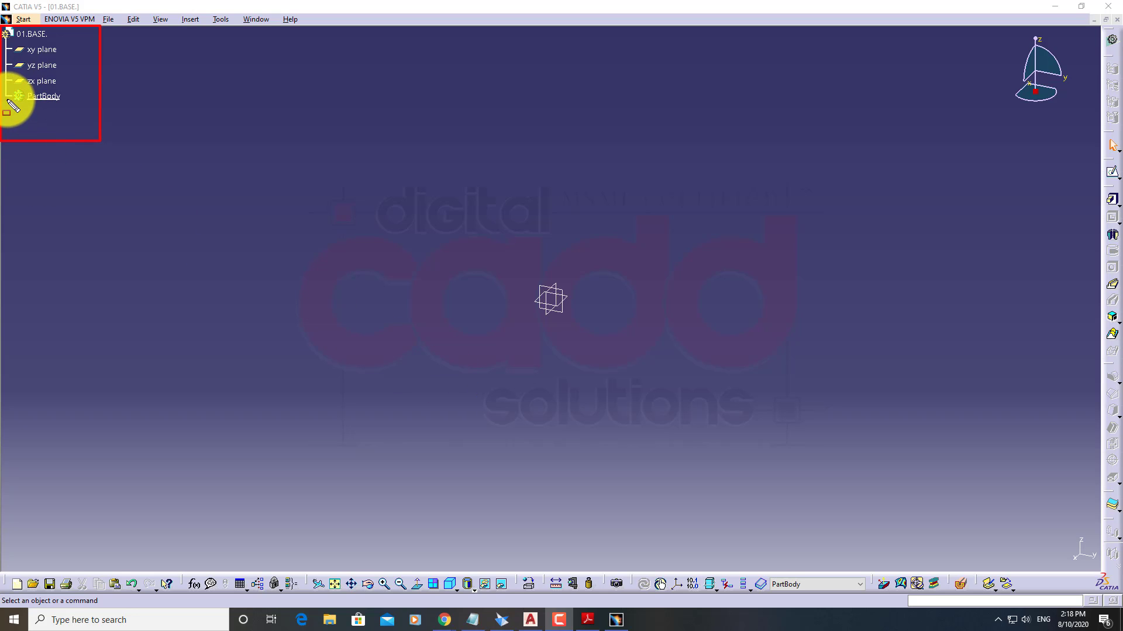
mouse_move(7, 101)
mouse_down()
mouse_move(87, 315)
mouse_move(100, 549)
mouse_move(75, 521)
mouse_up()
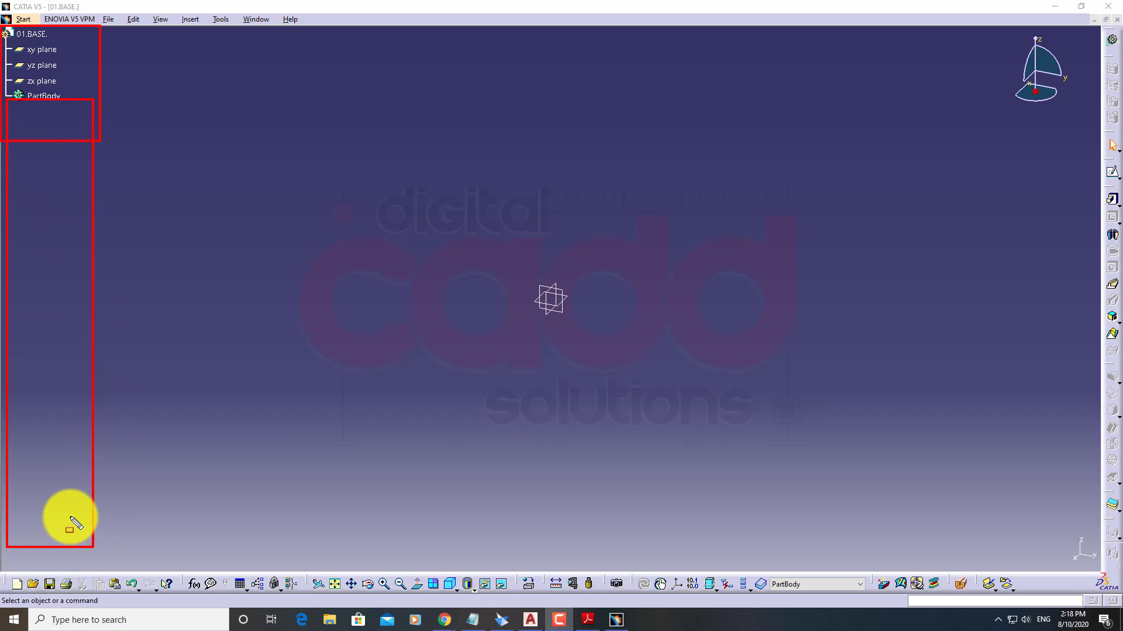
key(ctrl+z)
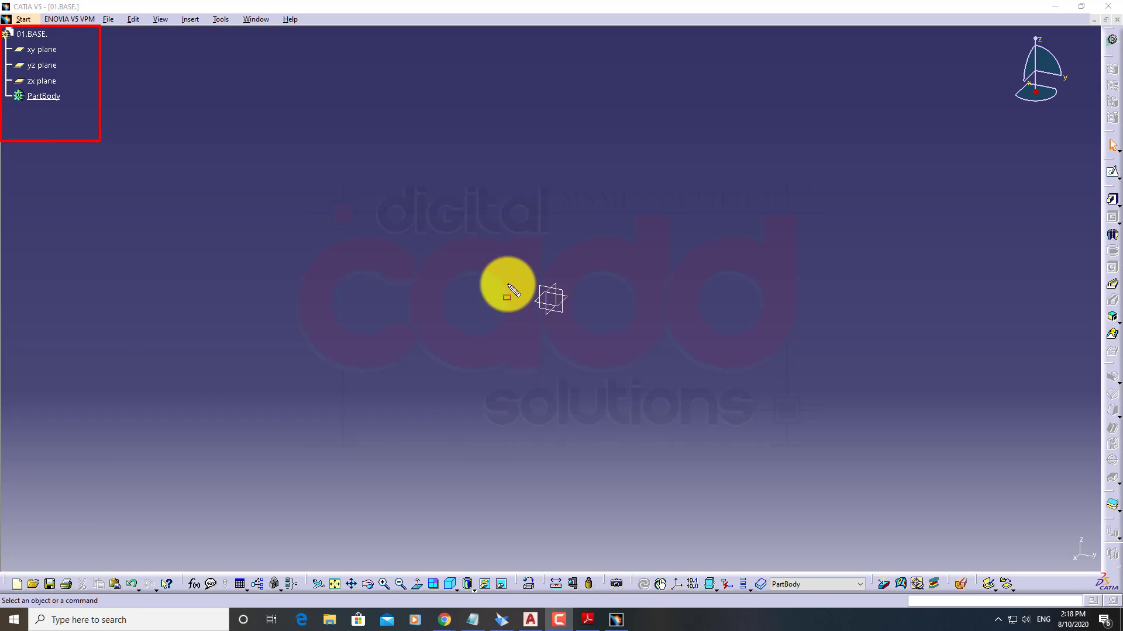
mouse_move(510, 253)
mouse_down()
mouse_move(513, 287)
mouse_move(604, 375)
mouse_up()
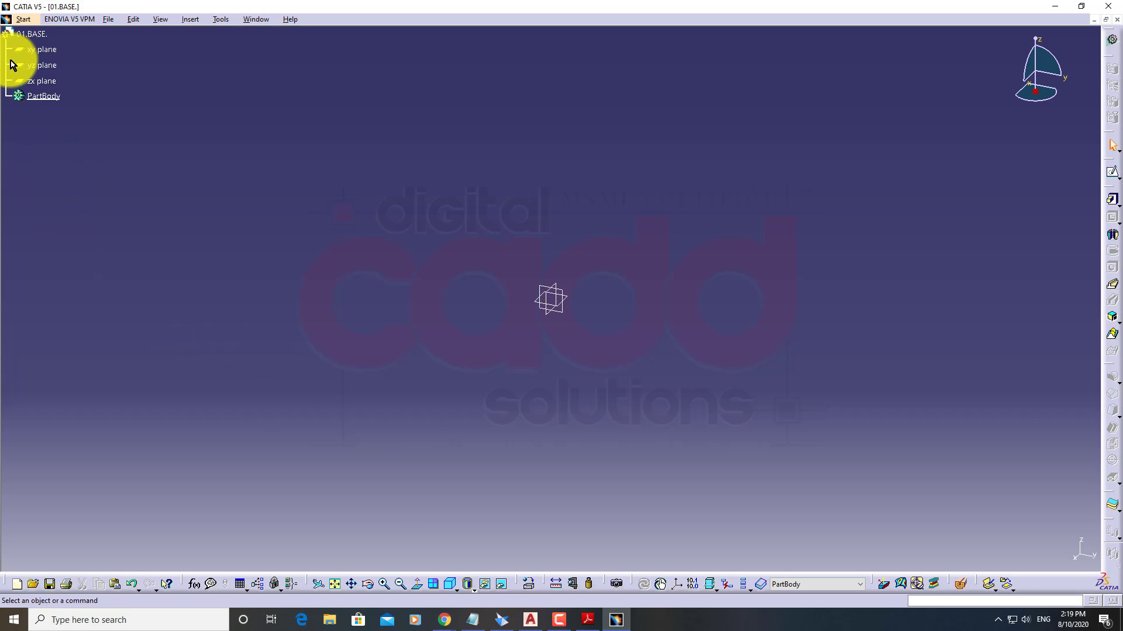
Shift the specification tree slightly away from the window edge and box the three reference planes
mouse_move(9, 53)
mouse_down()
mouse_move(138, 141)
mouse_move(175, 193)
mouse_move(136, 154)
mouse_move(142, 187)
mouse_move(86, 199)
mouse_move(49, 92)
mouse_move(23, 72)
mouse_move(98, 211)
mouse_move(501, 228)
mouse_move(557, 206)
mouse_move(431, 261)
mouse_move(167, 107)
mouse_move(22, 54)
mouse_up()
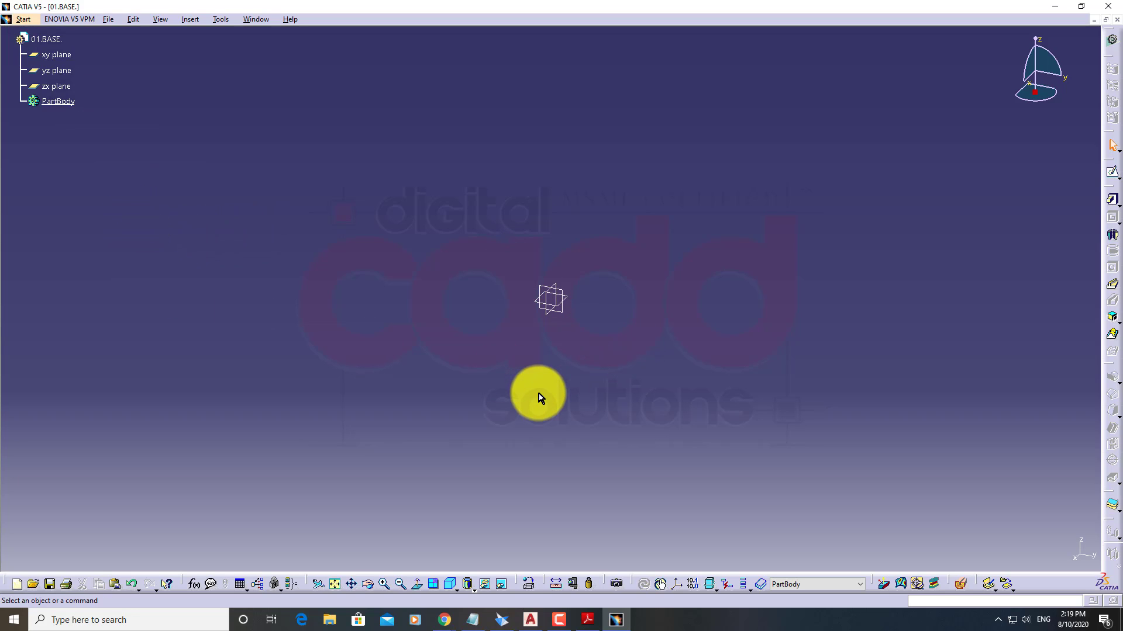
drag(504, 265, 590, 351)
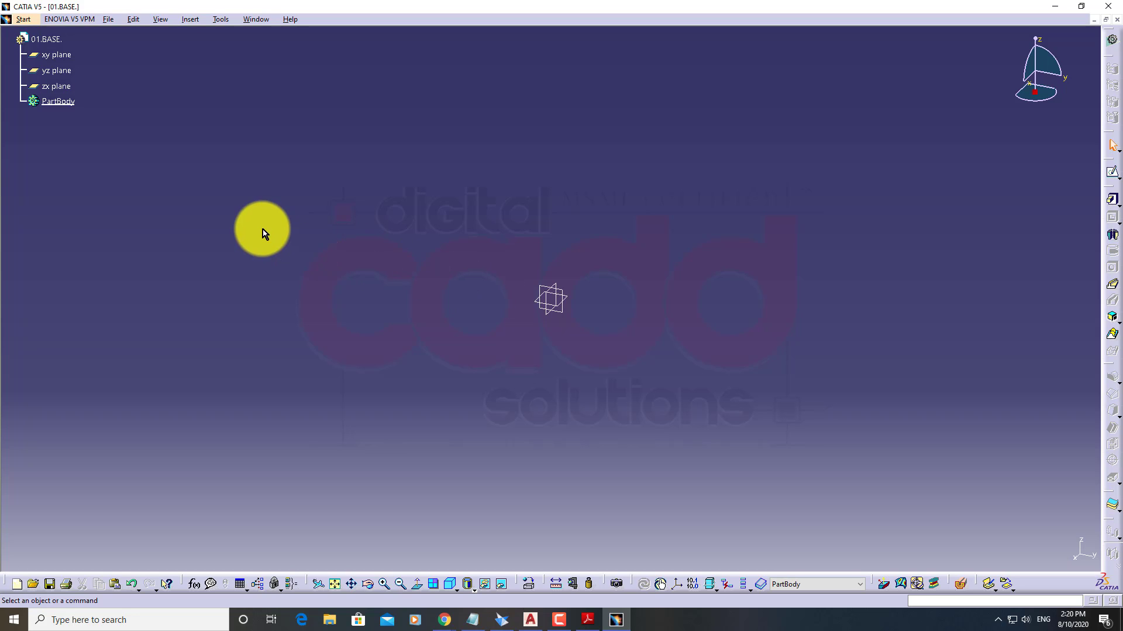
Open the Options dialog, move it to the middle of the screen, enlarge its category tree and close it
click(221, 20)
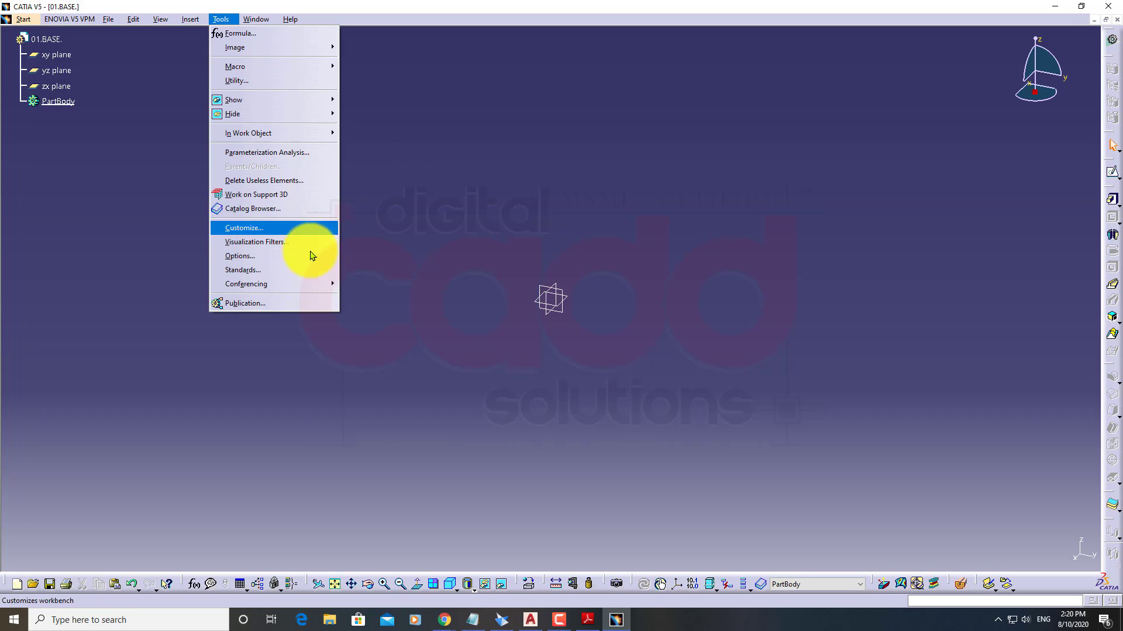
click(253, 261)
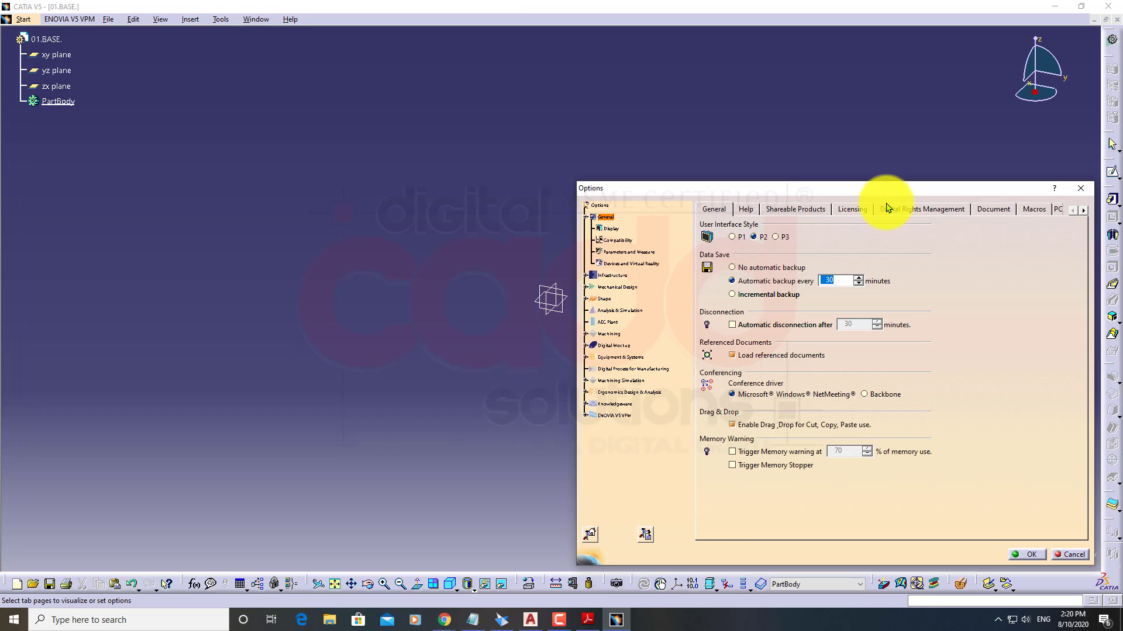
drag(882, 188, 649, 115)
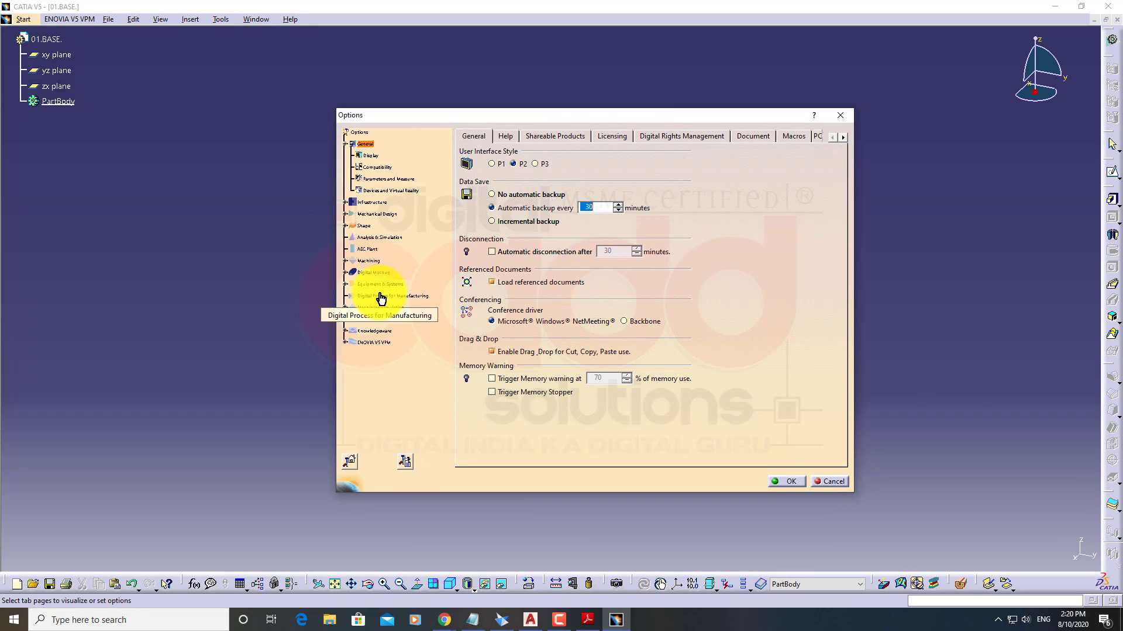
mouse_move(376, 283)
ctrl+middle_down()
mouse_move(384, 260)
mouse_move(383, 293)
mouse_move(383, 266)
ctrl+middle_up()
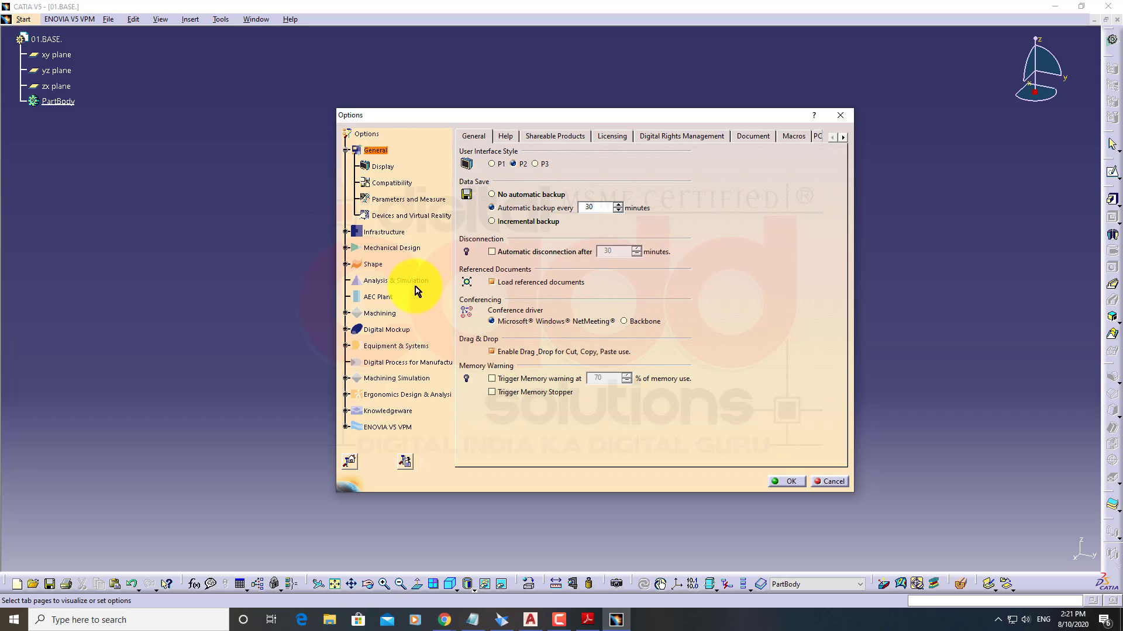
mouse_move(417, 290)
ctrl+middle_down()
mouse_move(416, 306)
mouse_move(412, 287)
ctrl+middle_up()
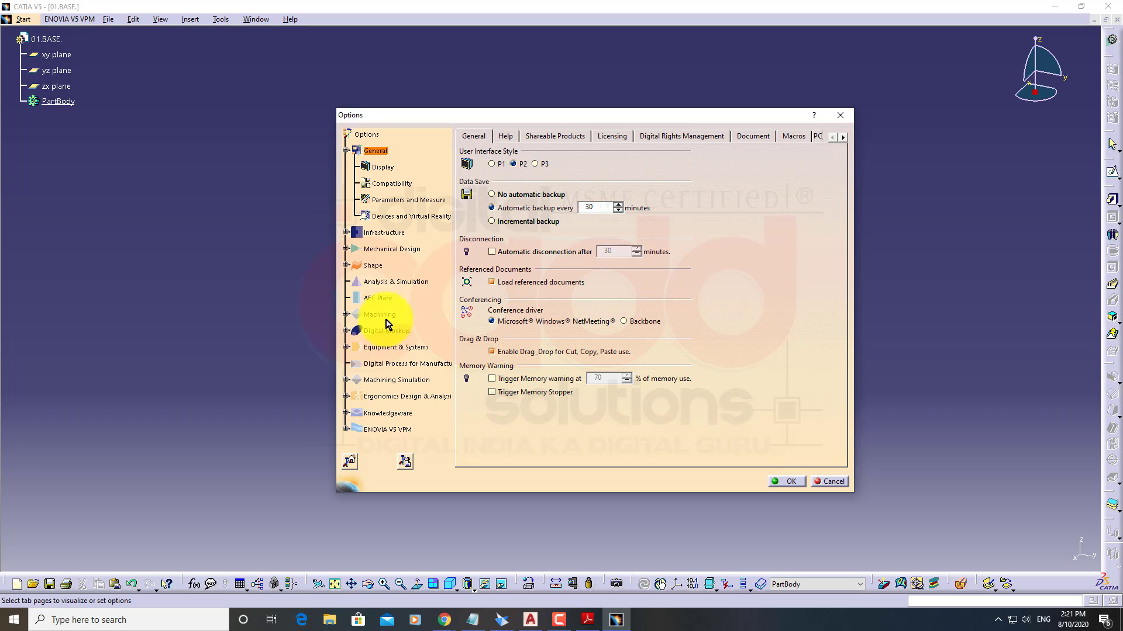
click(841, 116)
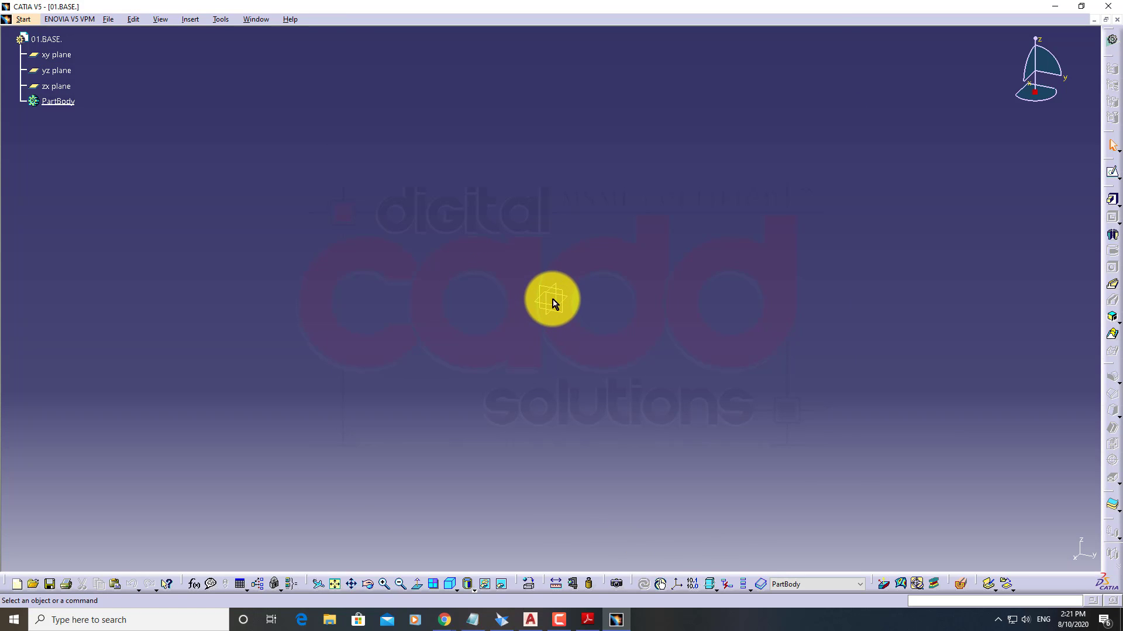
Reopen the Options dialog with the Infrastructure category expanded, and frame Infrastructure and Part Infrastructure in red
click(226, 24)
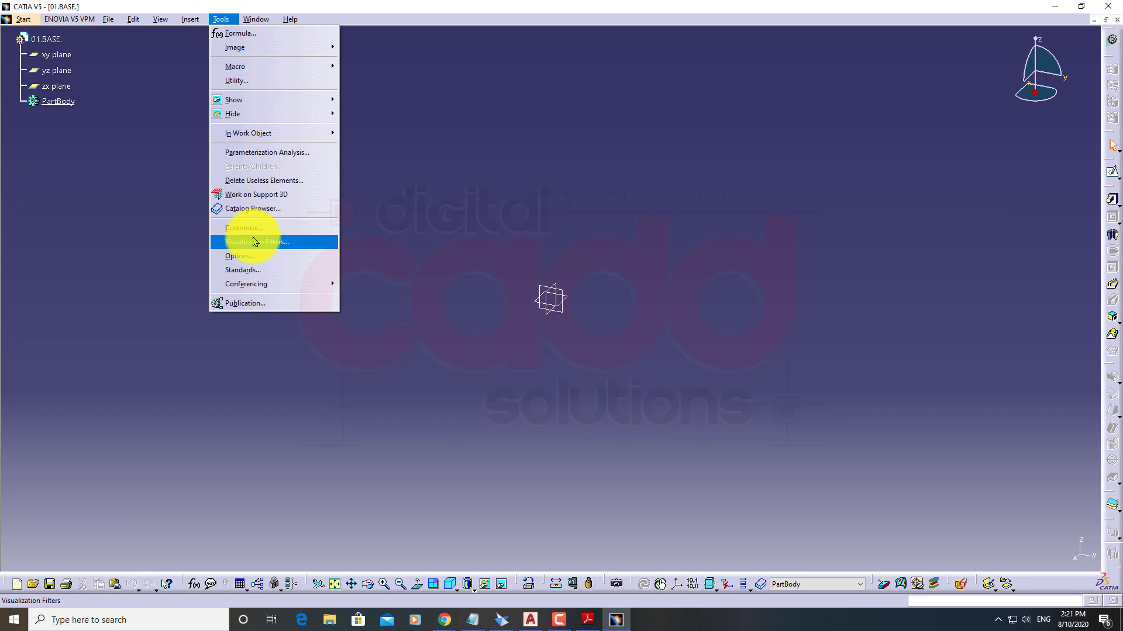
click(257, 257)
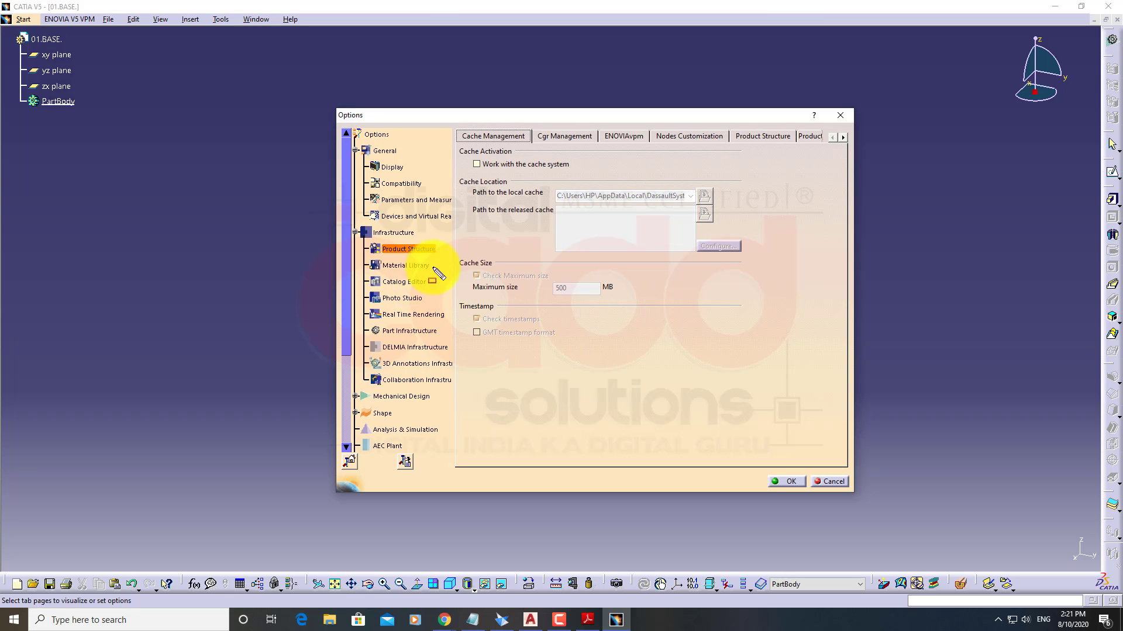
mouse_move(445, 233)
mouse_down()
mouse_move(386, 259)
mouse_move(417, 250)
mouse_move(362, 224)
mouse_up()
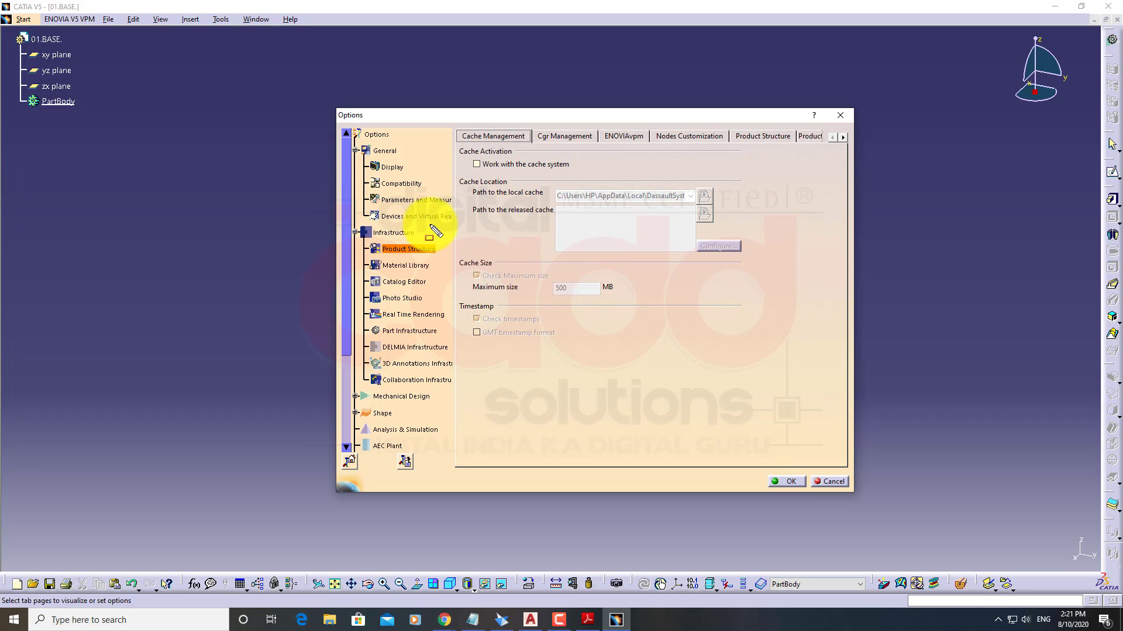
drag(431, 225, 359, 240)
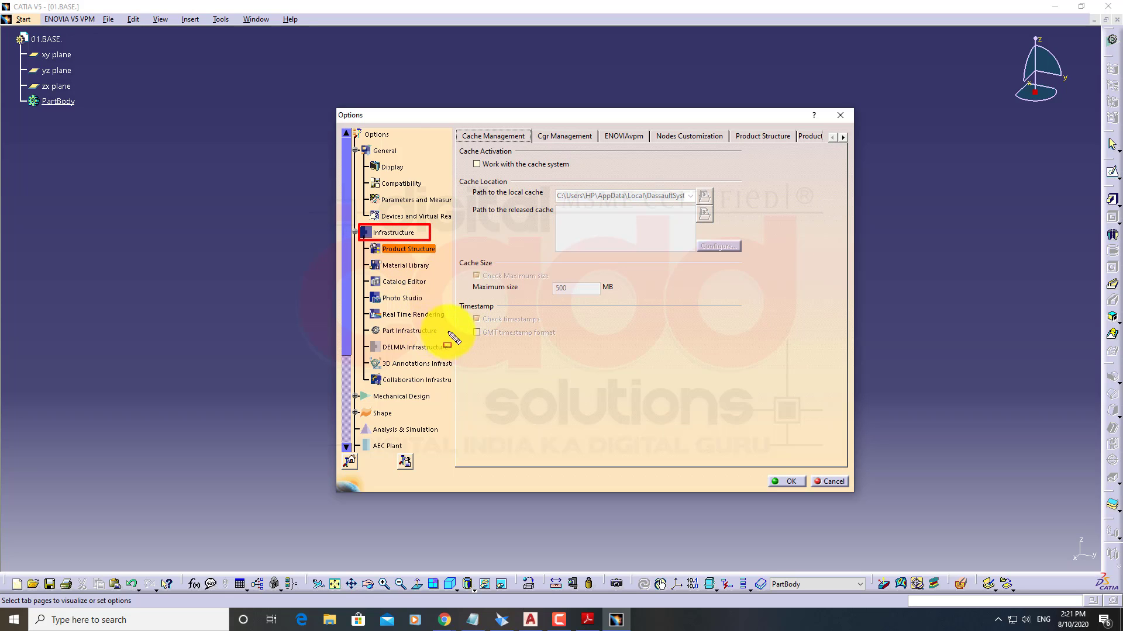
mouse_move(451, 319)
mouse_down()
mouse_move(410, 339)
mouse_move(359, 342)
mouse_up()
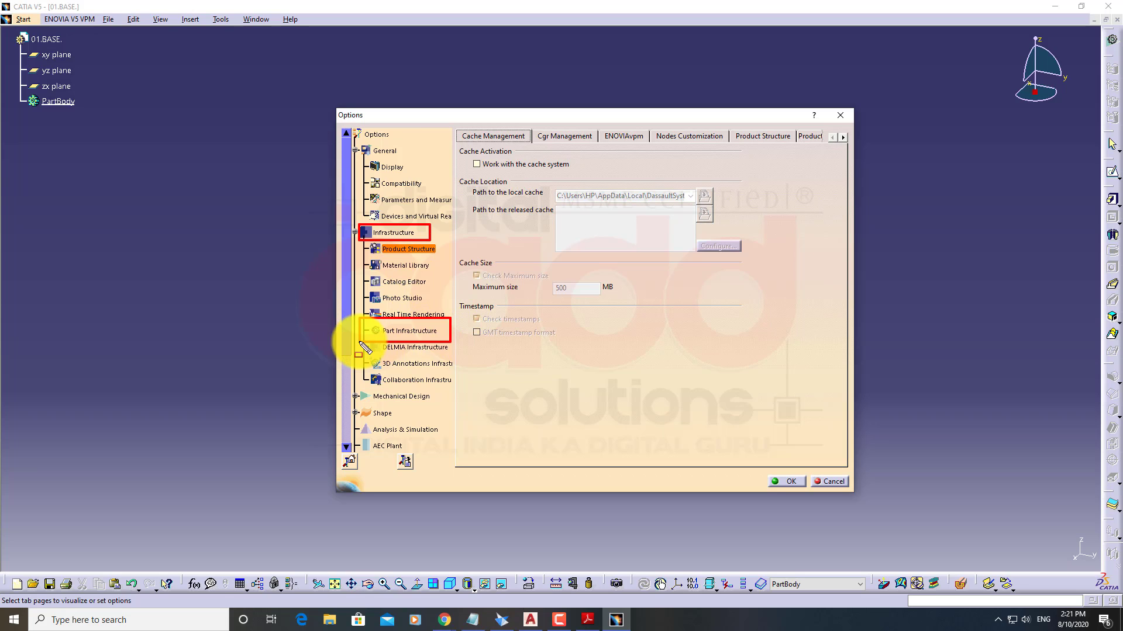
In the Part Infrastructure display options, frame the axis system display size in red, set it to 72 mm and apply it
click(411, 330)
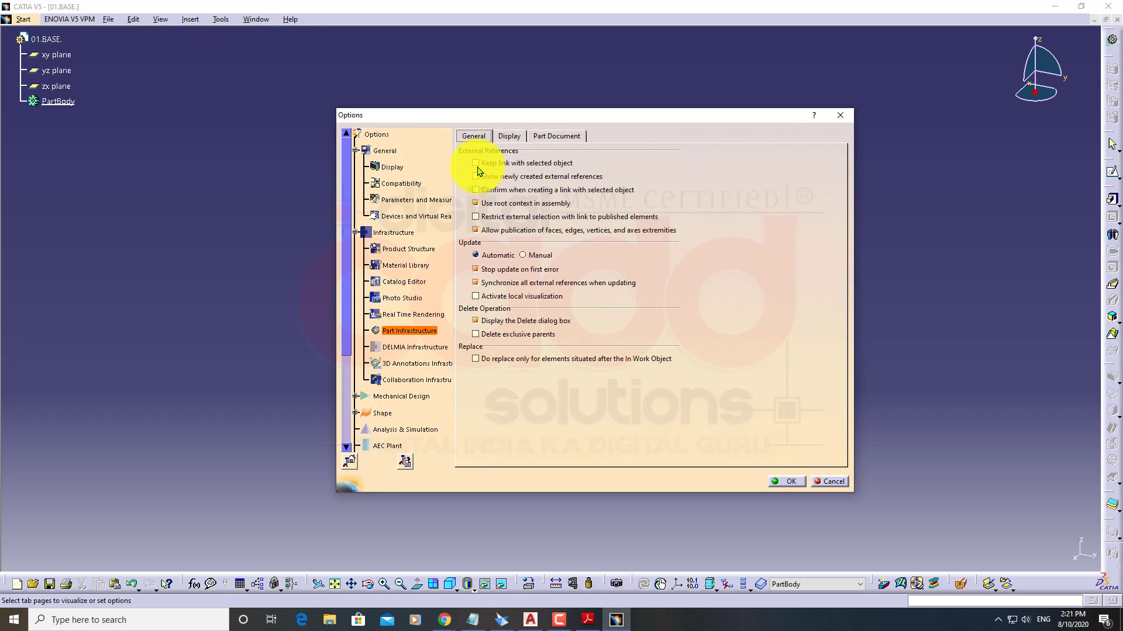
click(505, 141)
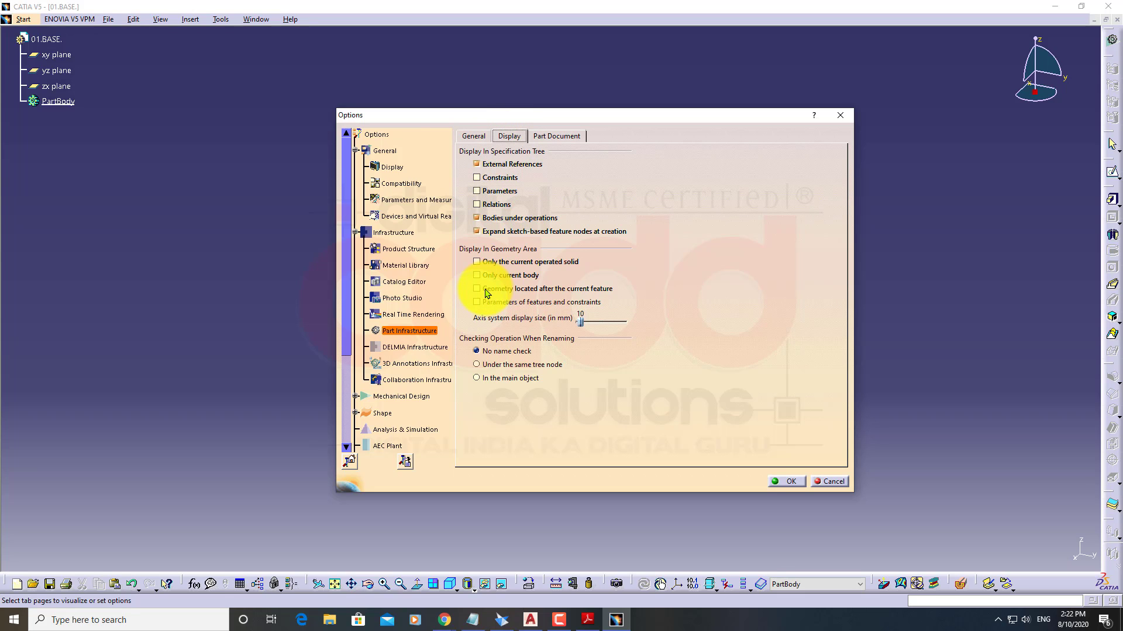
mouse_move(641, 304)
mouse_down()
mouse_move(559, 334)
mouse_move(466, 348)
mouse_move(466, 334)
mouse_up()
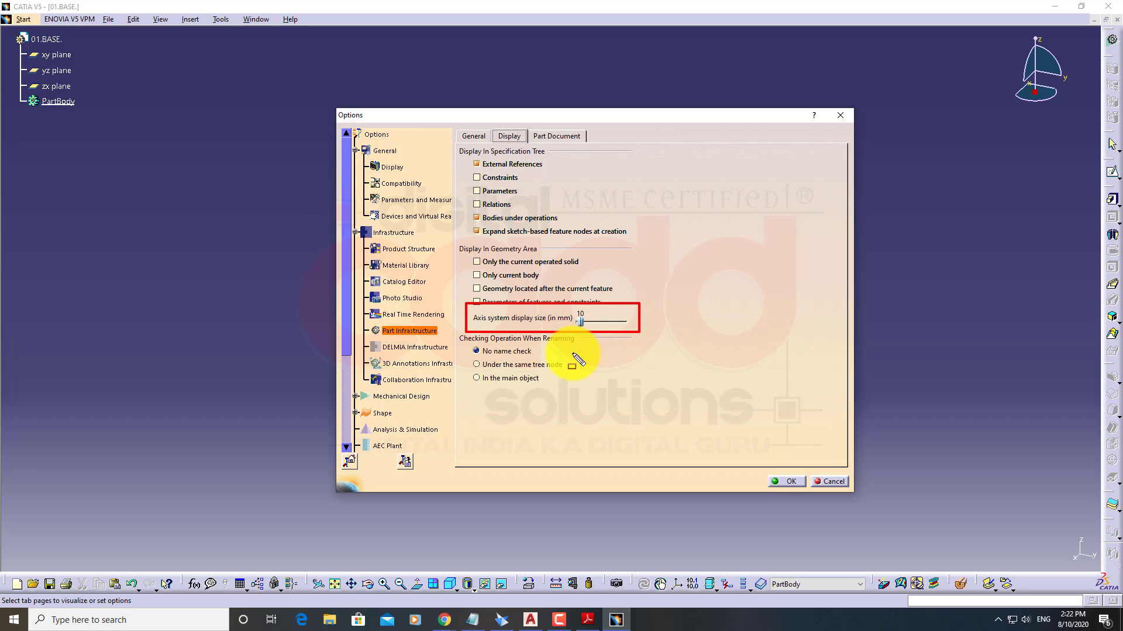
key(Escape)
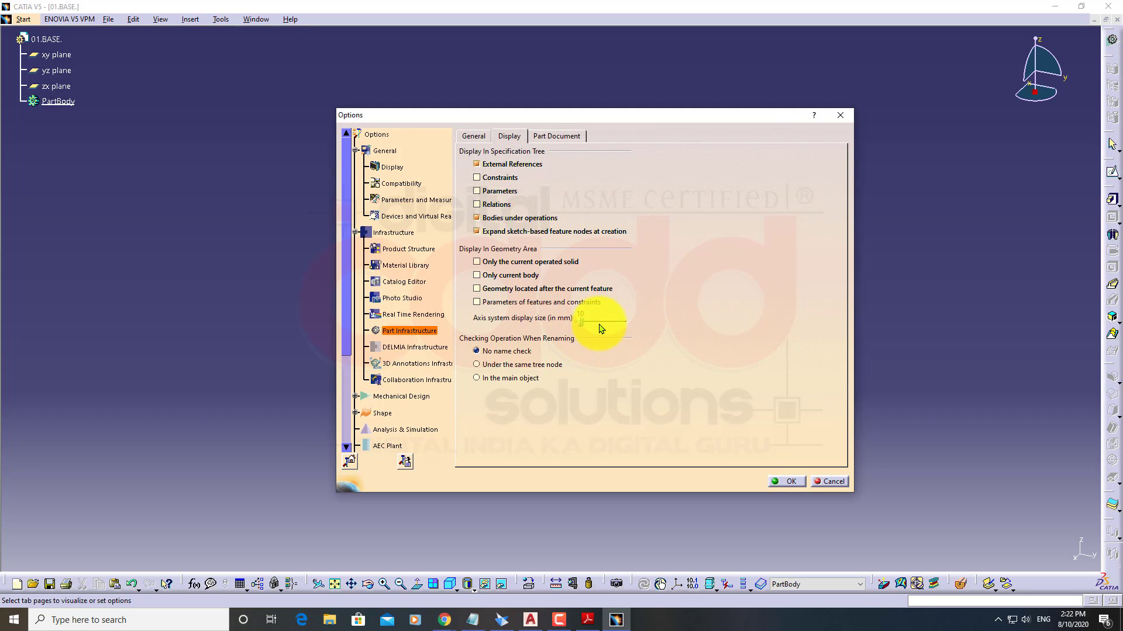
drag(583, 323, 613, 321)
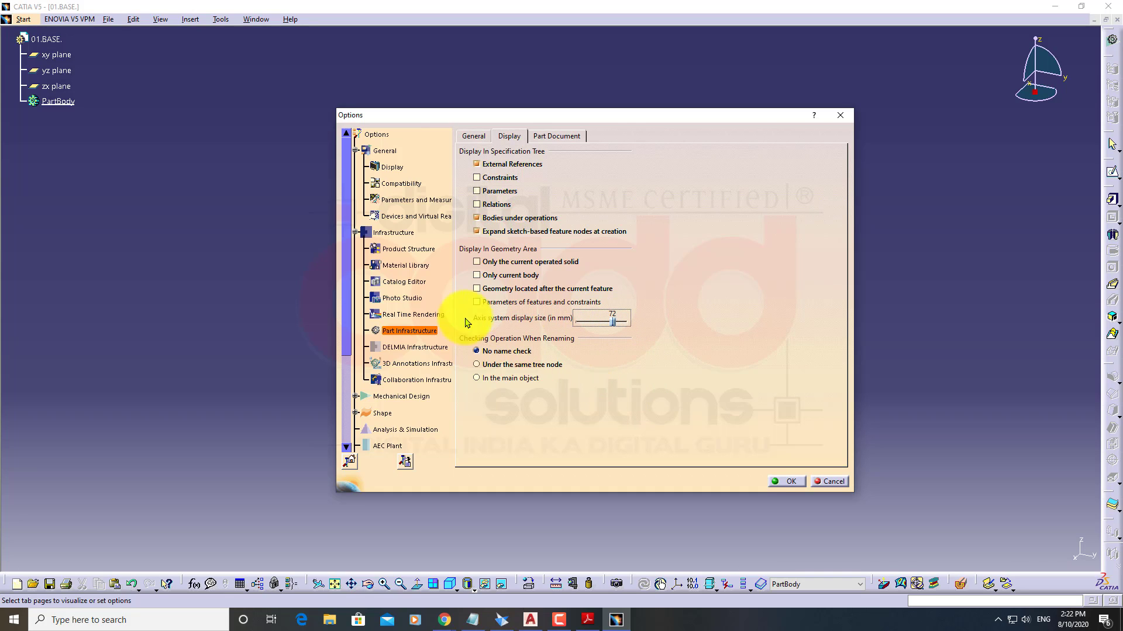
click(799, 482)
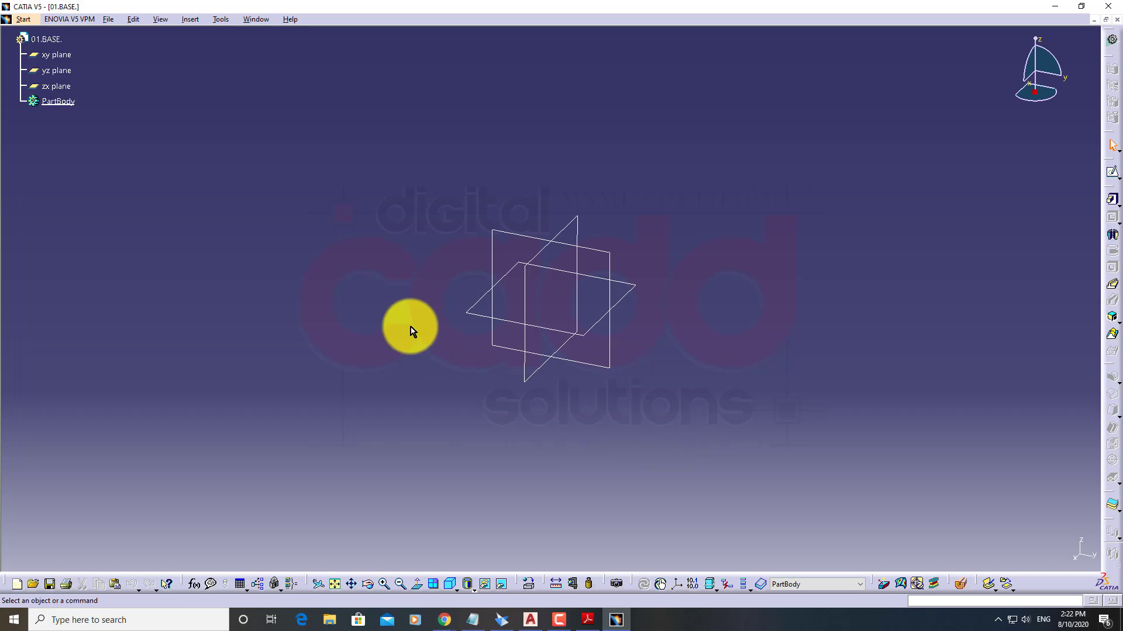
Bring up the Part Infrastructure display options again, frame the axis system display size in red and close the Options dialog
click(221, 20)
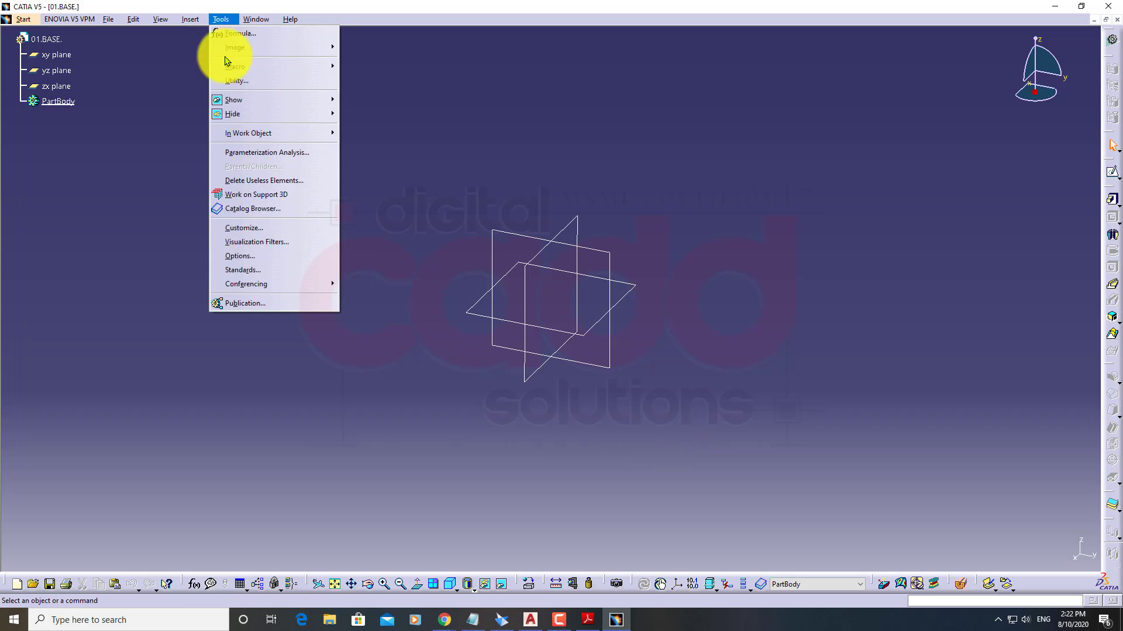
click(260, 258)
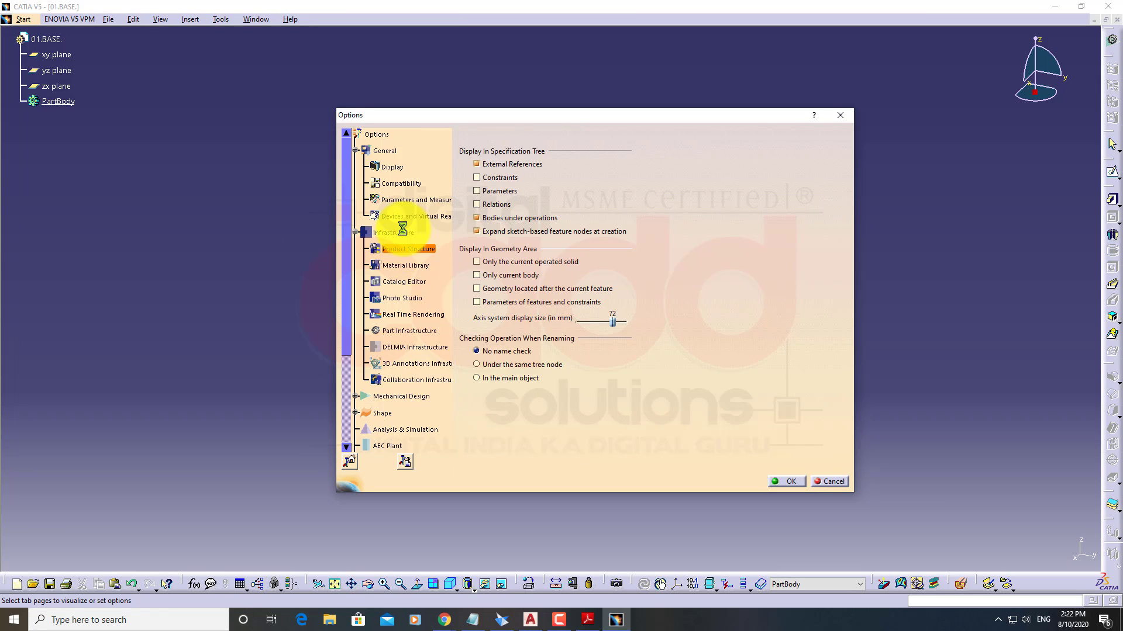
click(406, 248)
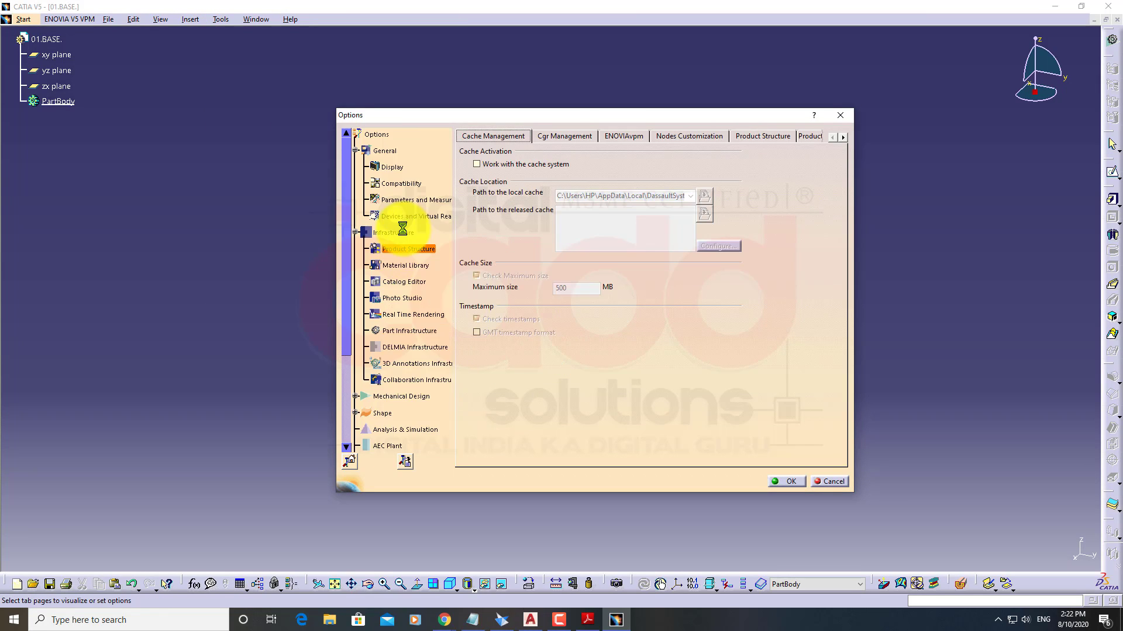
click(418, 332)
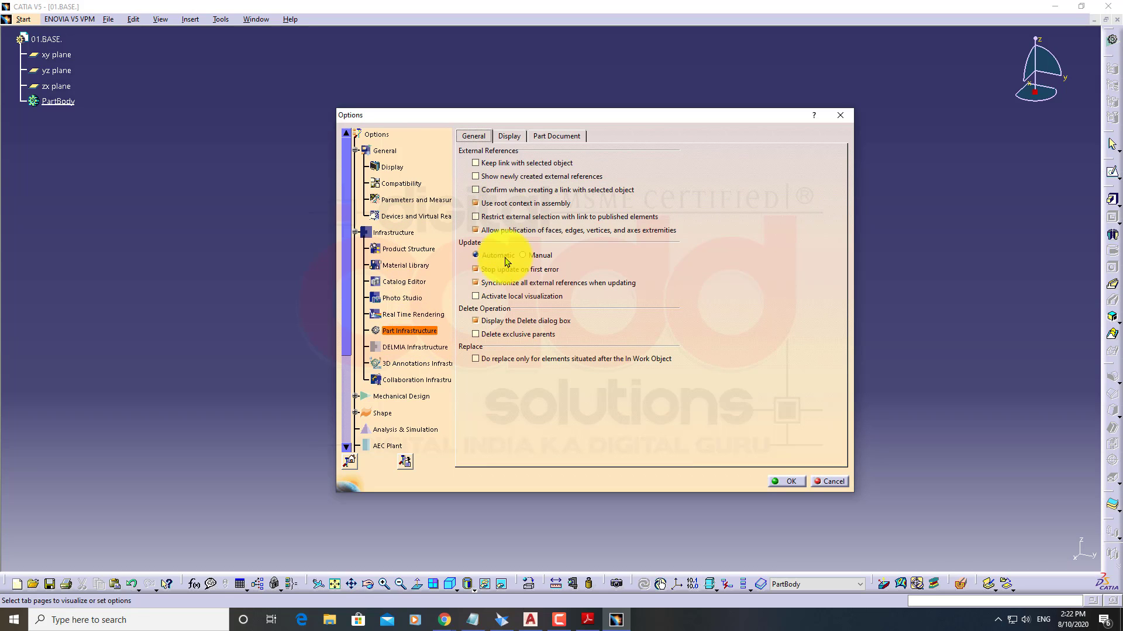
click(510, 137)
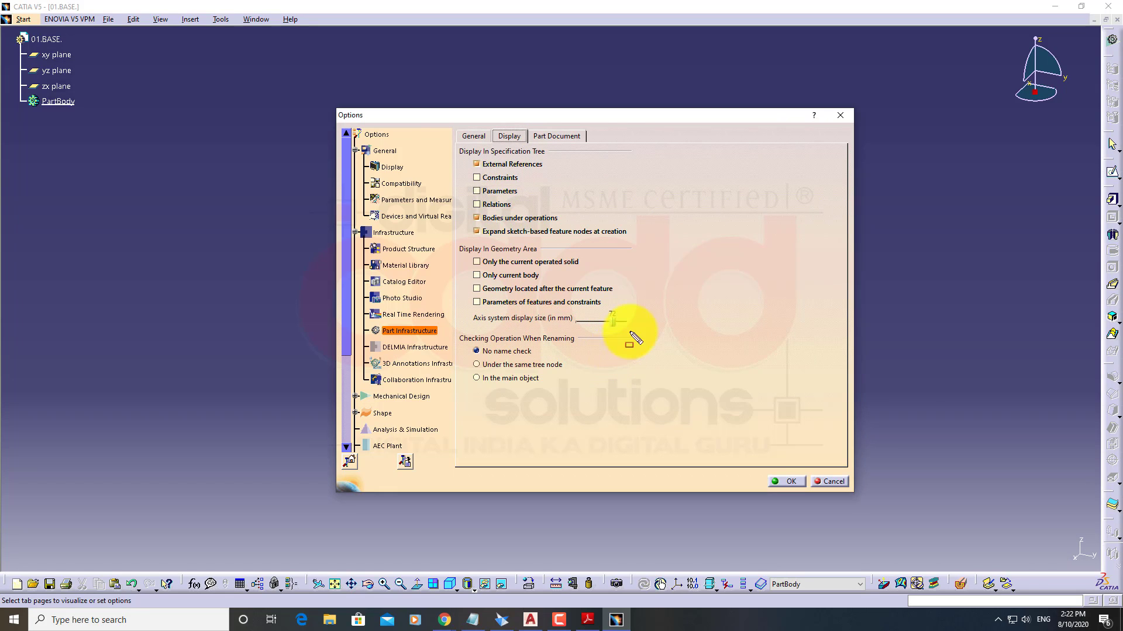
drag(644, 305, 459, 330)
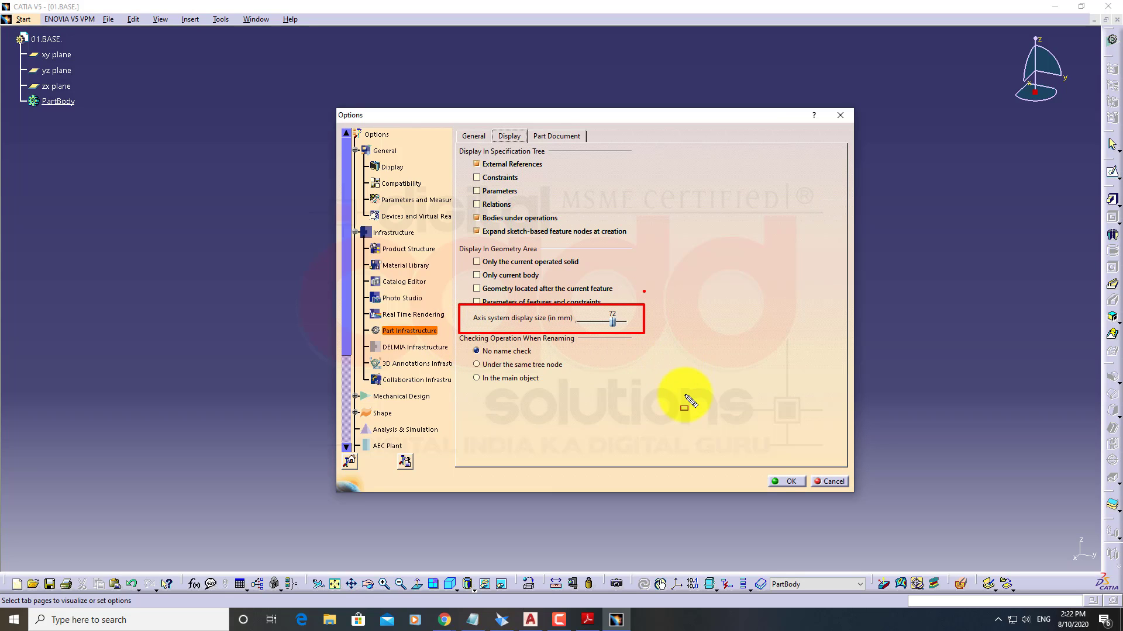
key(Escape)
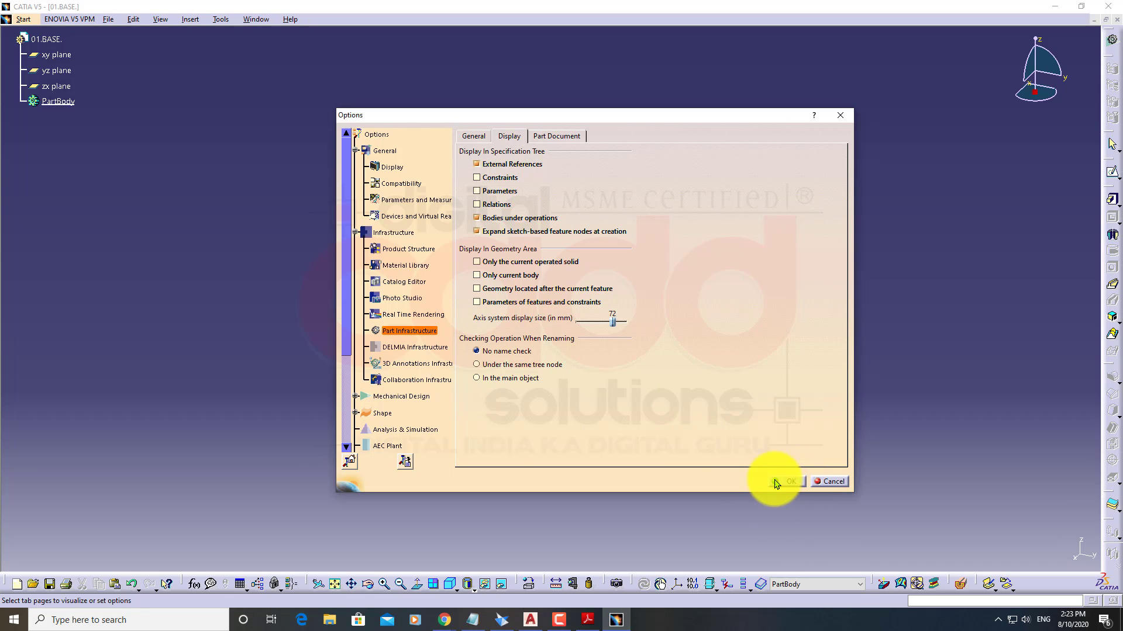
click(787, 481)
Rotate the three reference planes, switch to the isometric view and highlight the yz and zx planes in turn
middle_drag(680, 402, 661, 370)
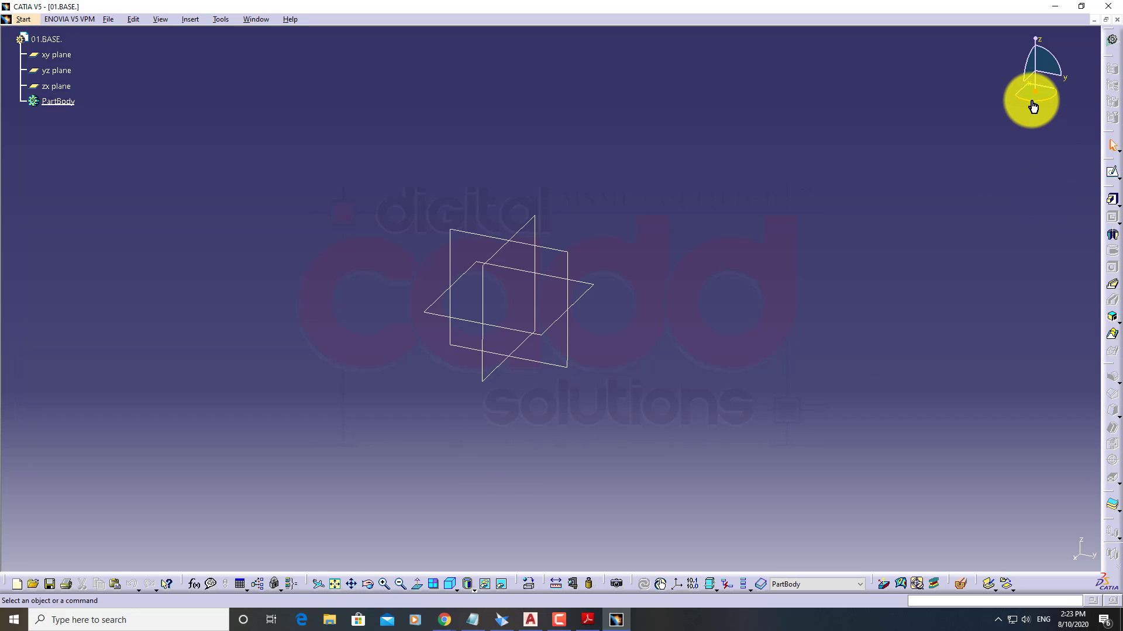
drag(1033, 106, 977, 107)
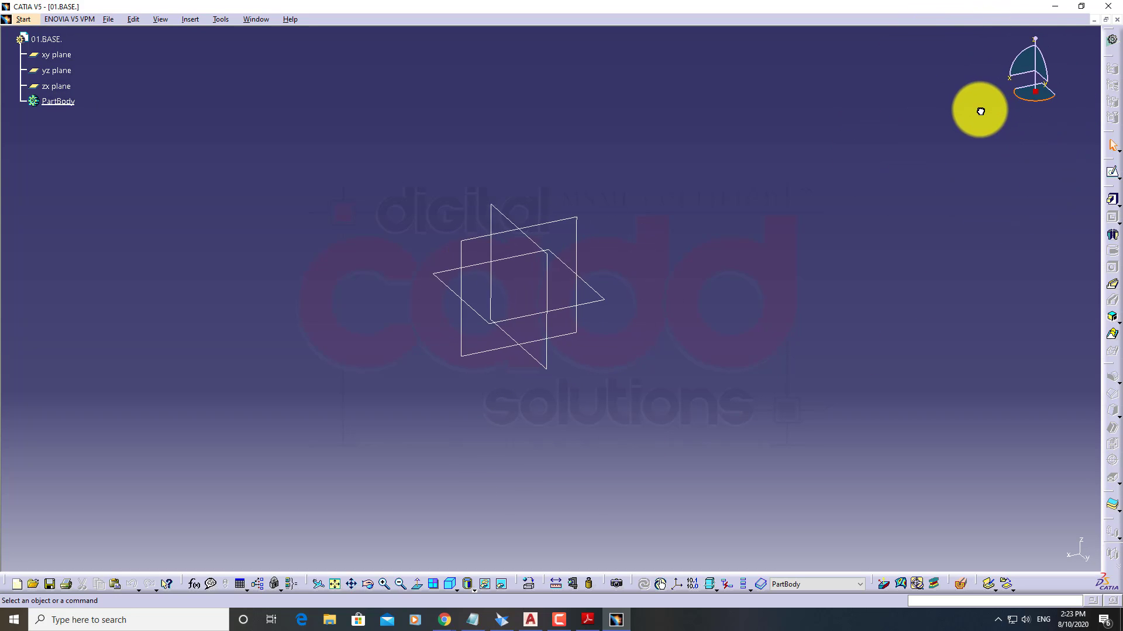
click(454, 576)
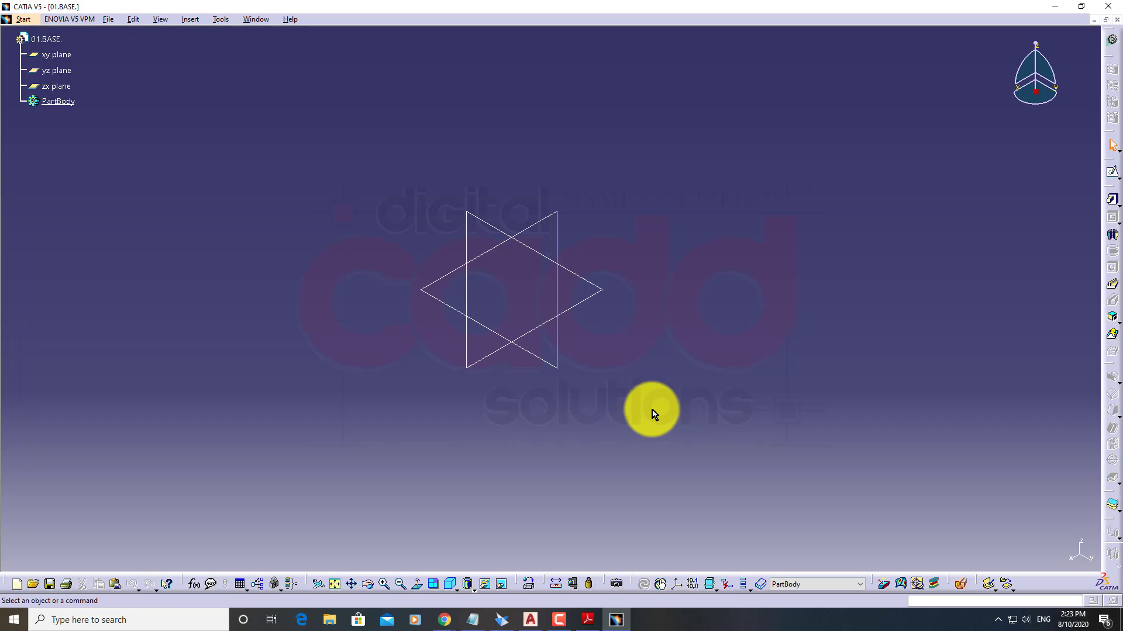
click(481, 221)
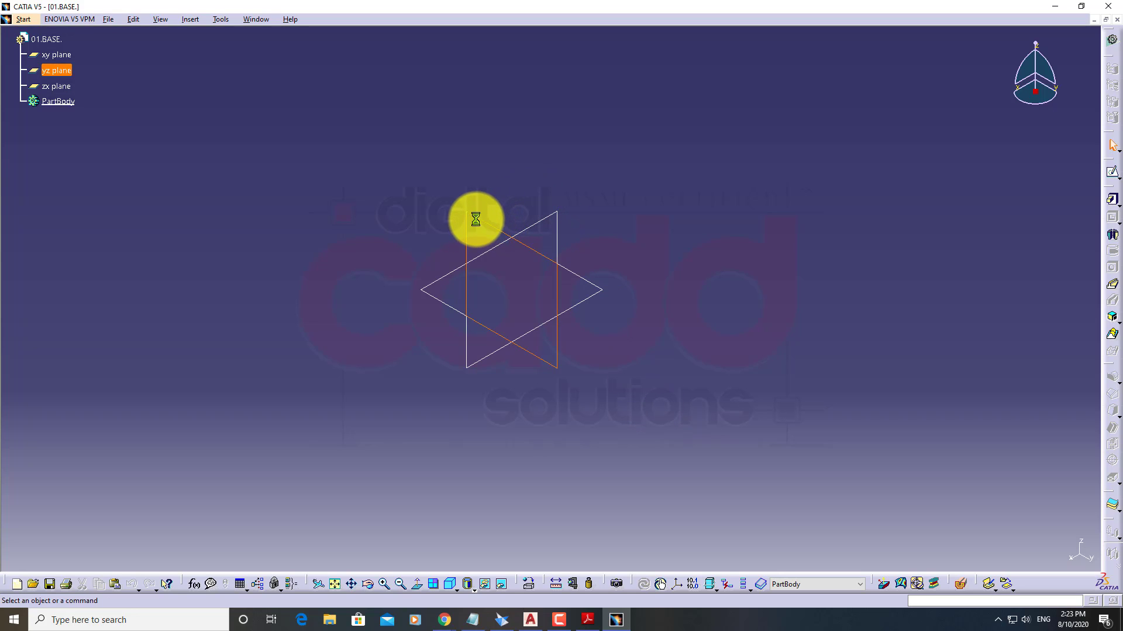
click(530, 225)
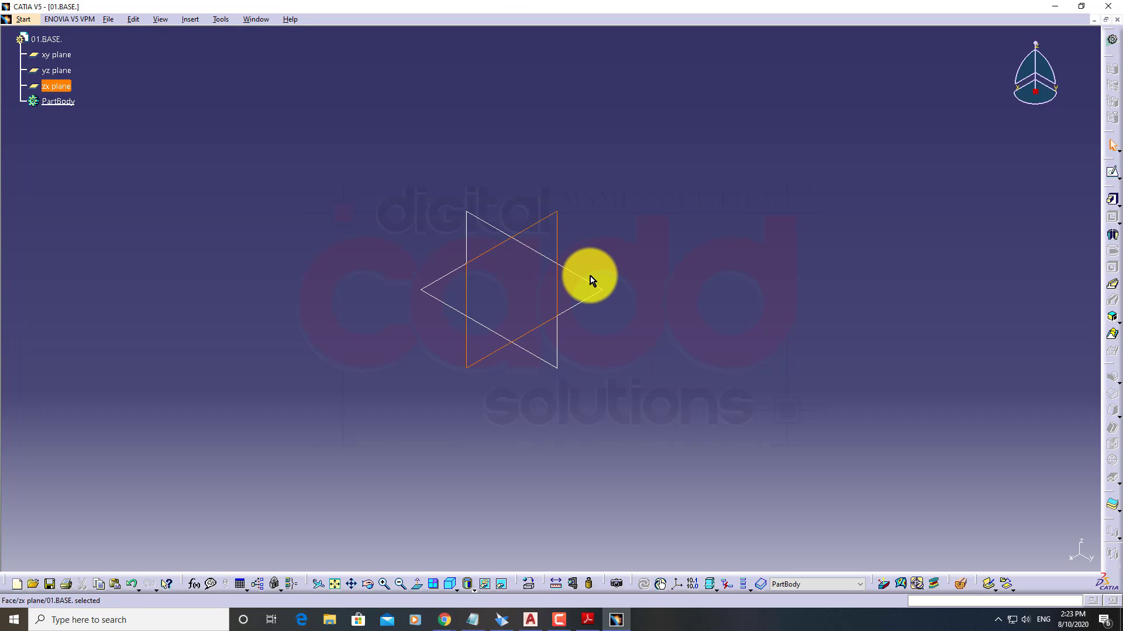
click(606, 312)
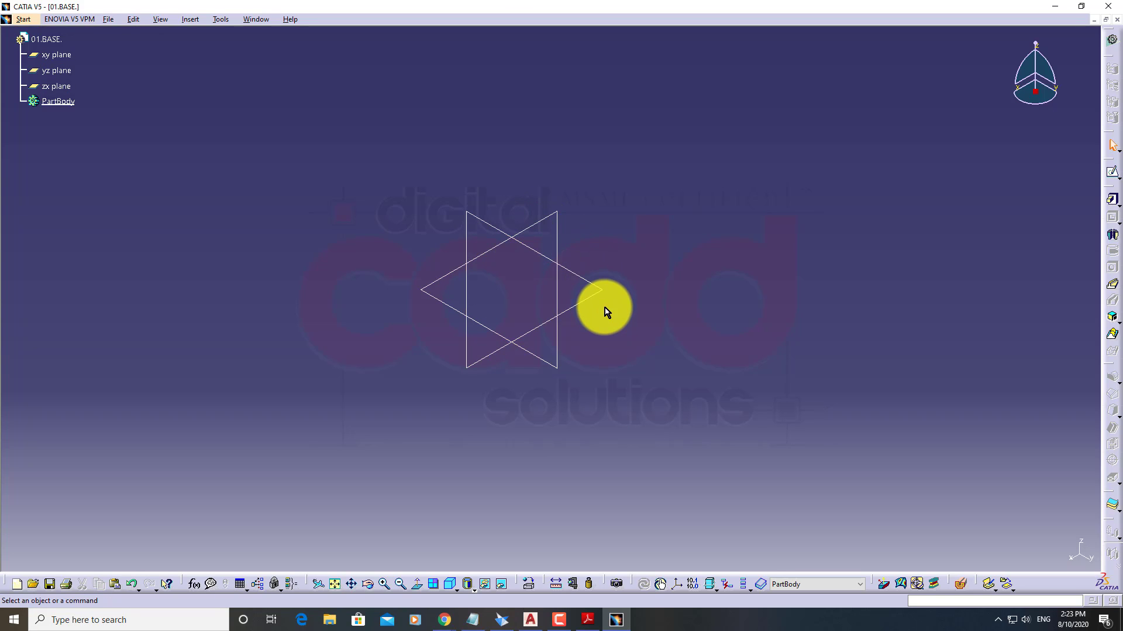
Select the zx plane, undock the Sketcher toolbar and open a sketch on that plane
click(557, 218)
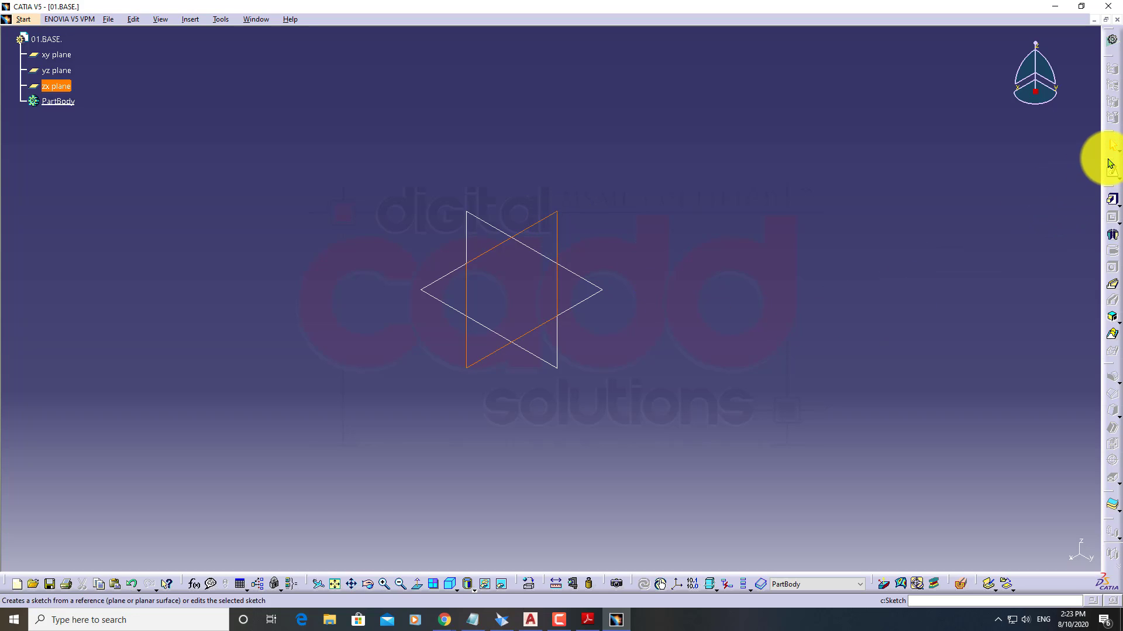
drag(1111, 164, 872, 119)
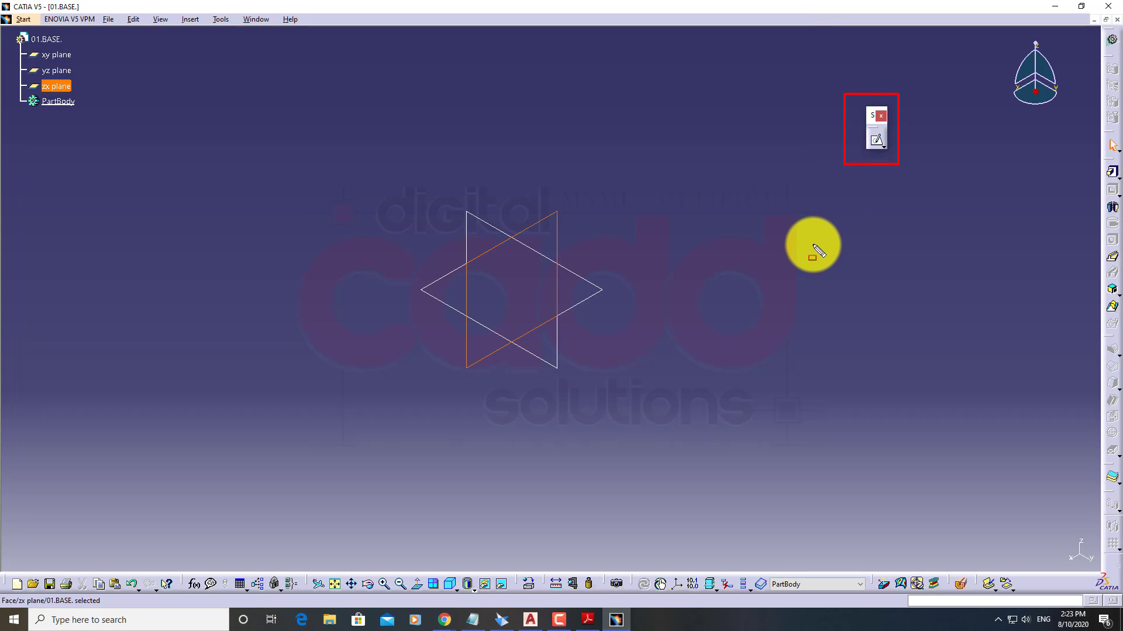
click(876, 140)
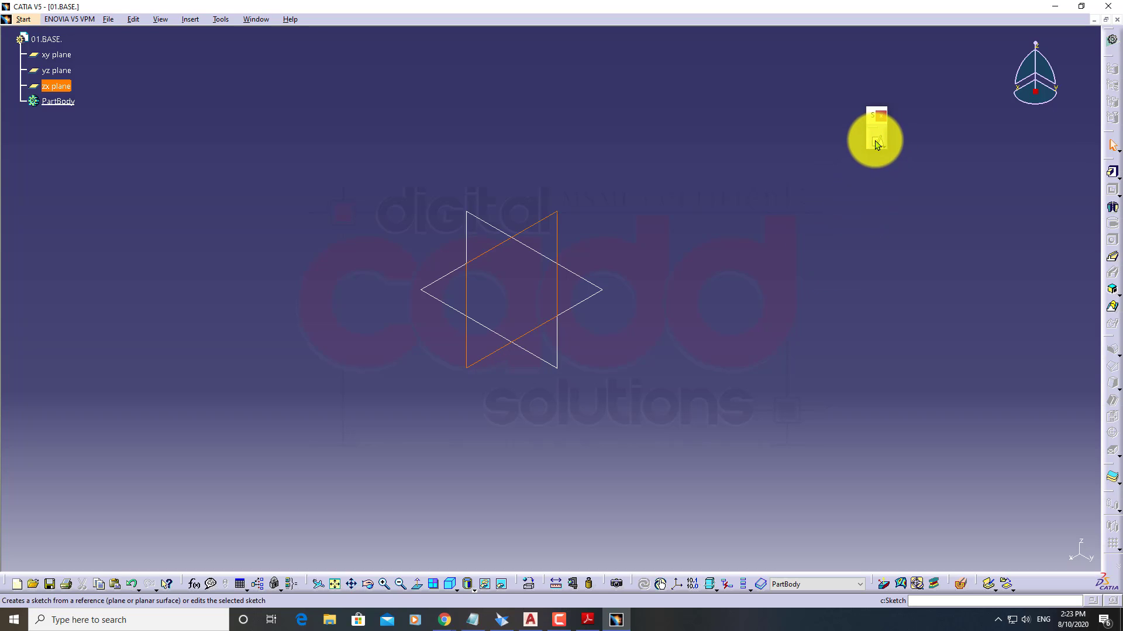
click(876, 141)
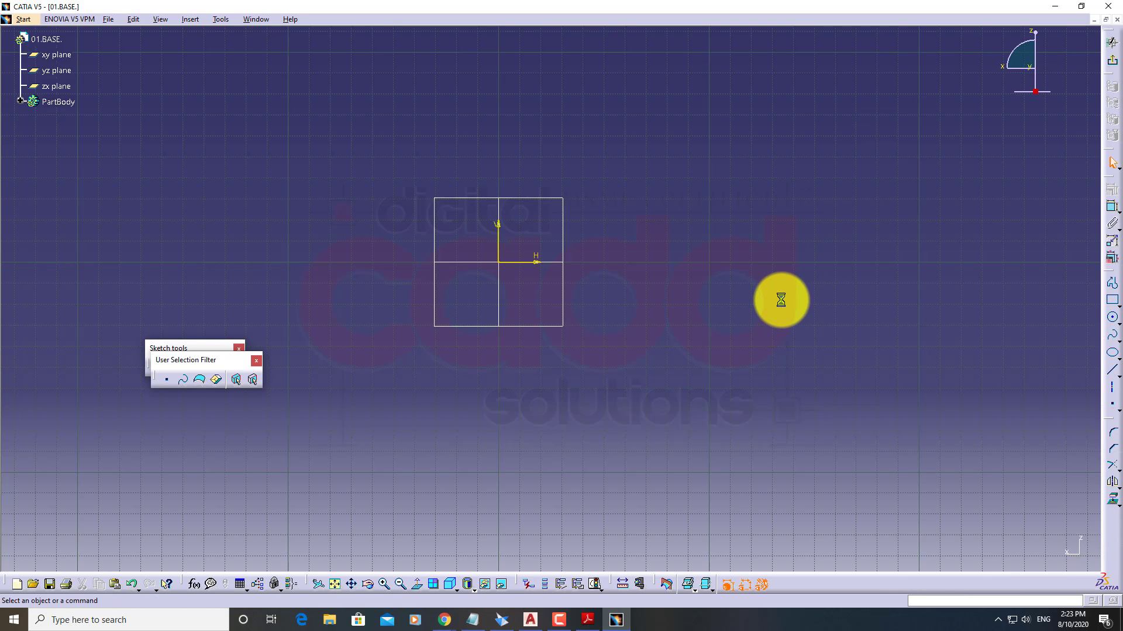
Undock the Profile toolbar and place it in the empty drawing area beside the sketch planes
mouse_move(669, 356)
middle_down()
mouse_move(751, 376)
mouse_move(714, 419)
mouse_move(713, 465)
middle_up()
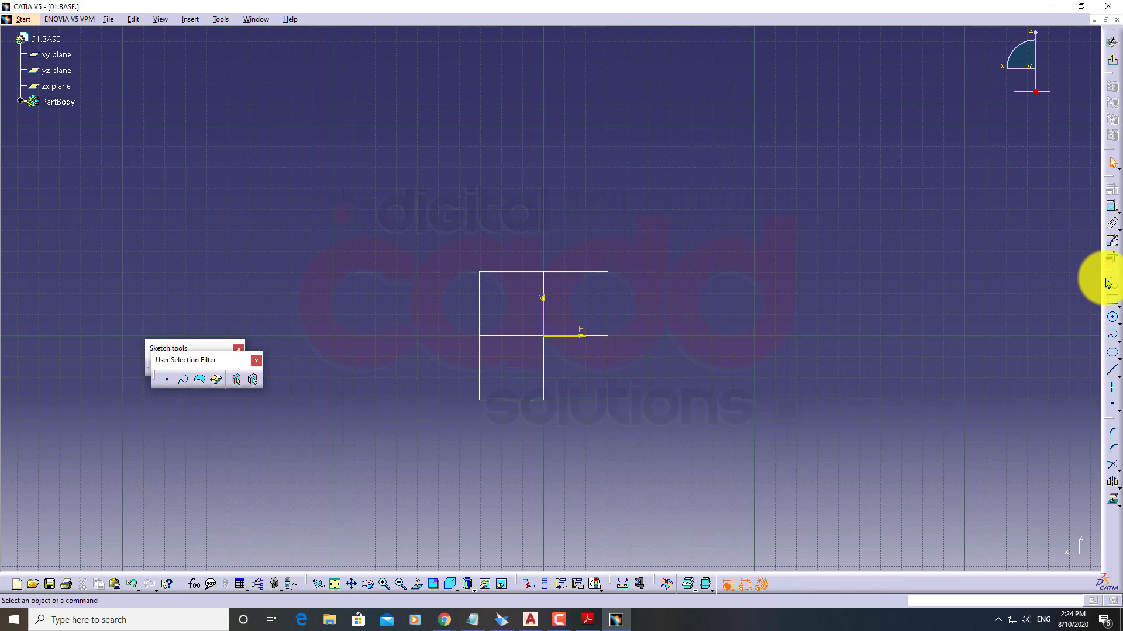
drag(1108, 275, 887, 175)
click(899, 216)
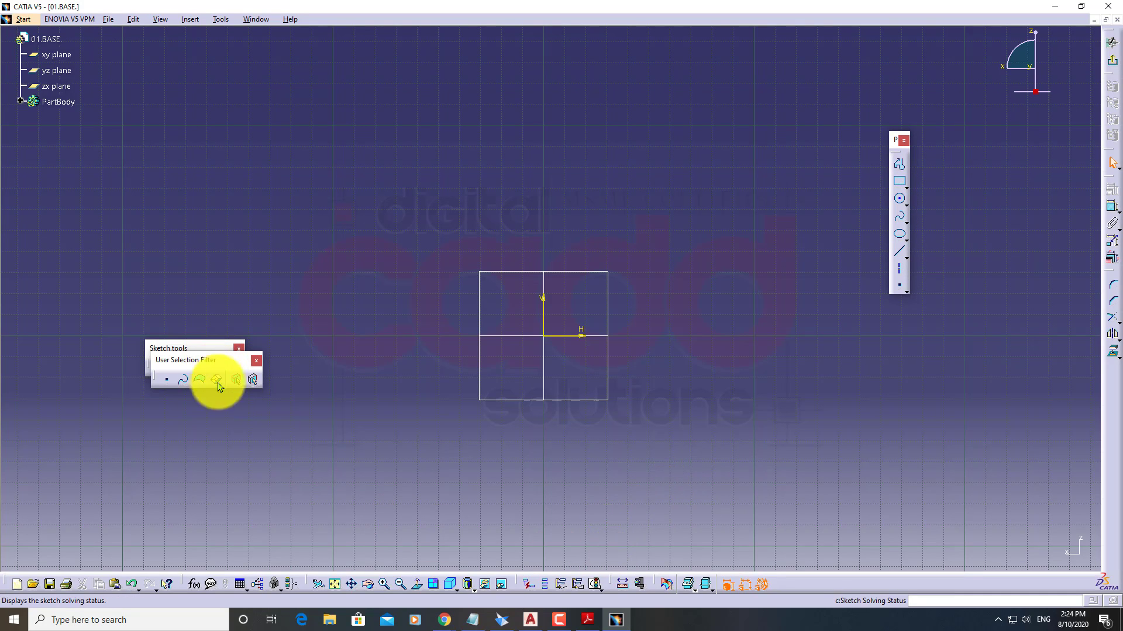
Turn off the sketch grid display and grid snapping, and close the User Selection Filter toolbar
drag(221, 383, 230, 433)
click(161, 368)
click(178, 368)
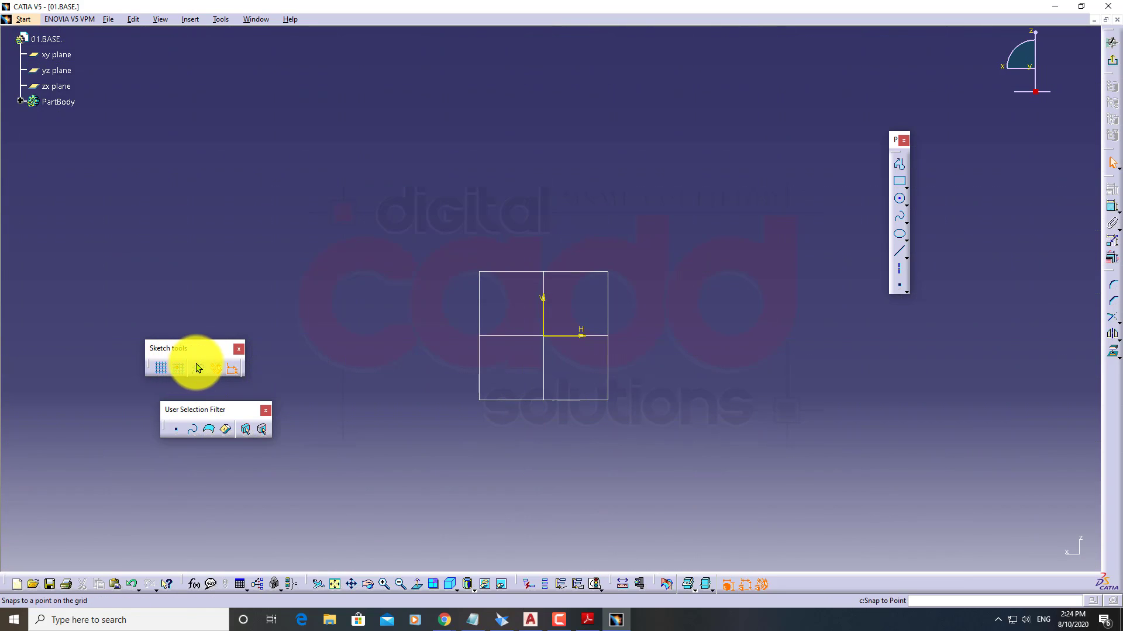
click(266, 410)
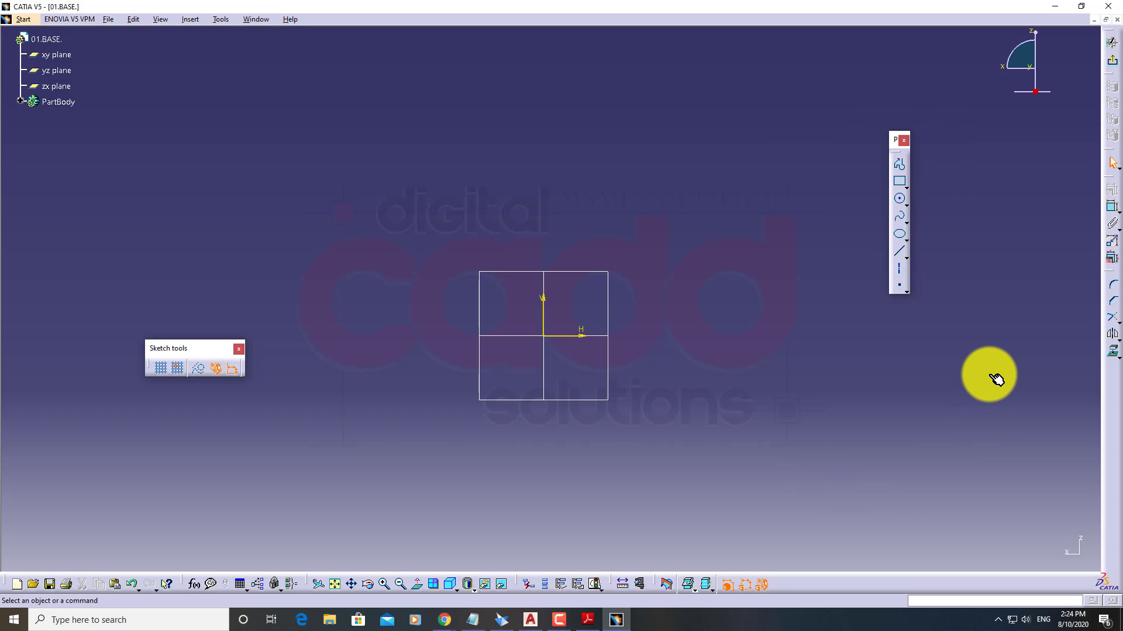
Sketch a closed profile from the origin, about 151 mm wide and 70 mm high, with a round-topped tab rising from its upper edge
click(901, 166)
middle_drag(573, 300, 446, 376)
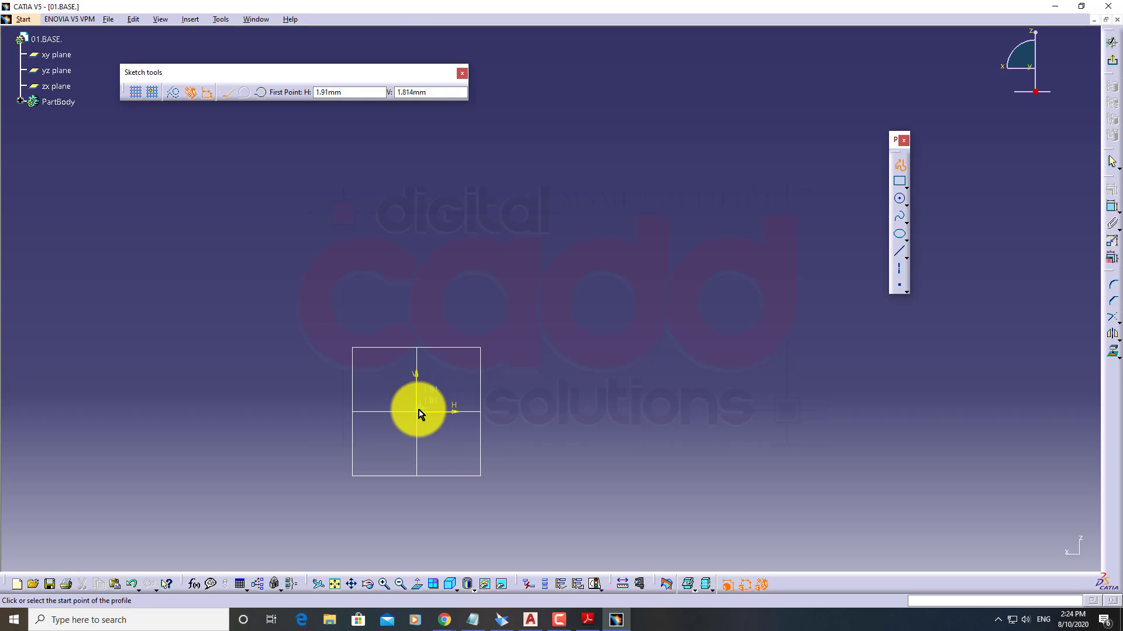
click(417, 412)
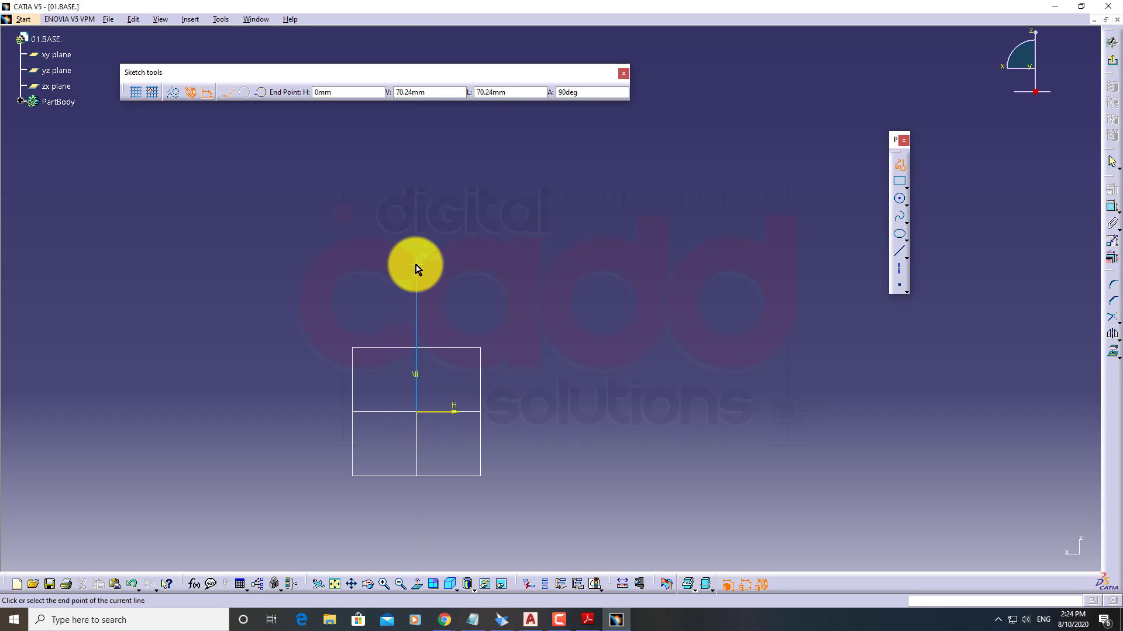
click(417, 265)
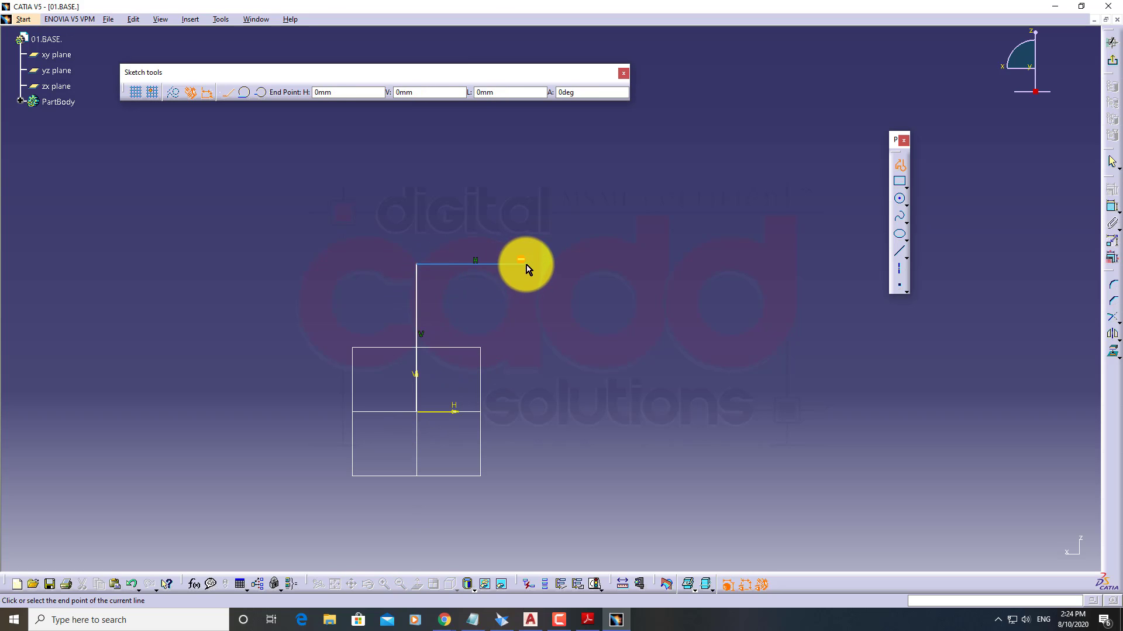
click(526, 265)
click(526, 219)
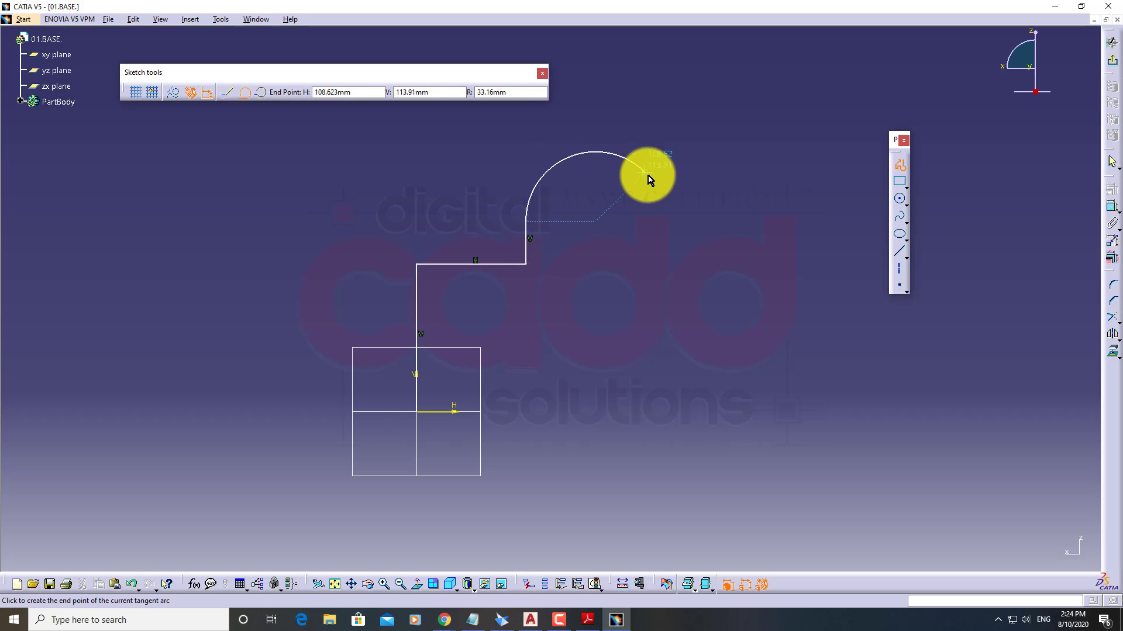
click(653, 227)
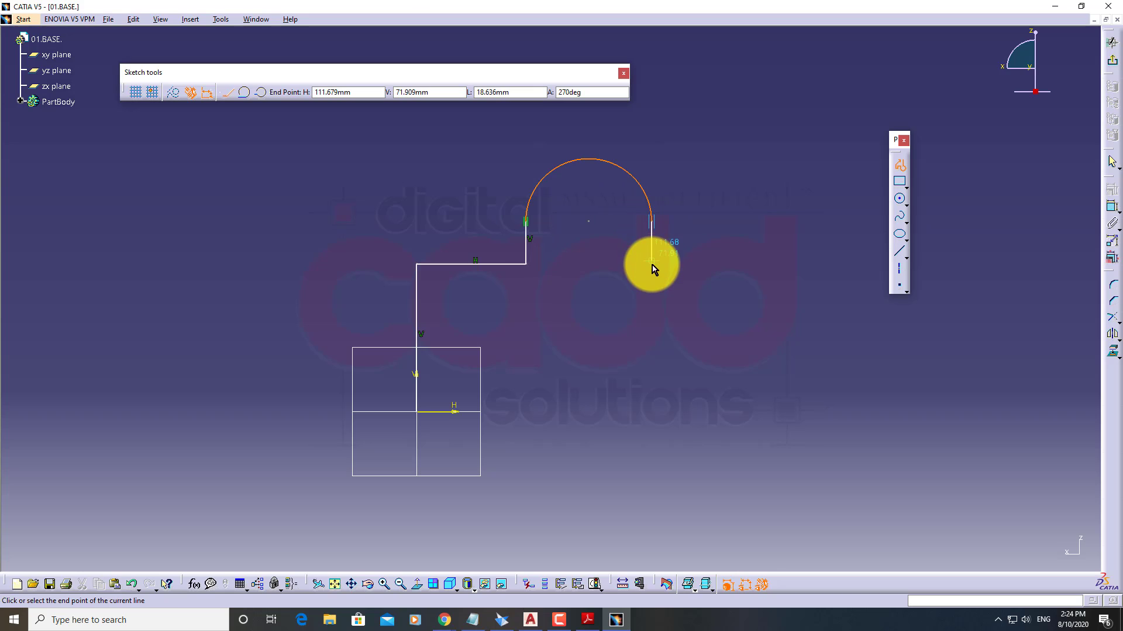
click(652, 266)
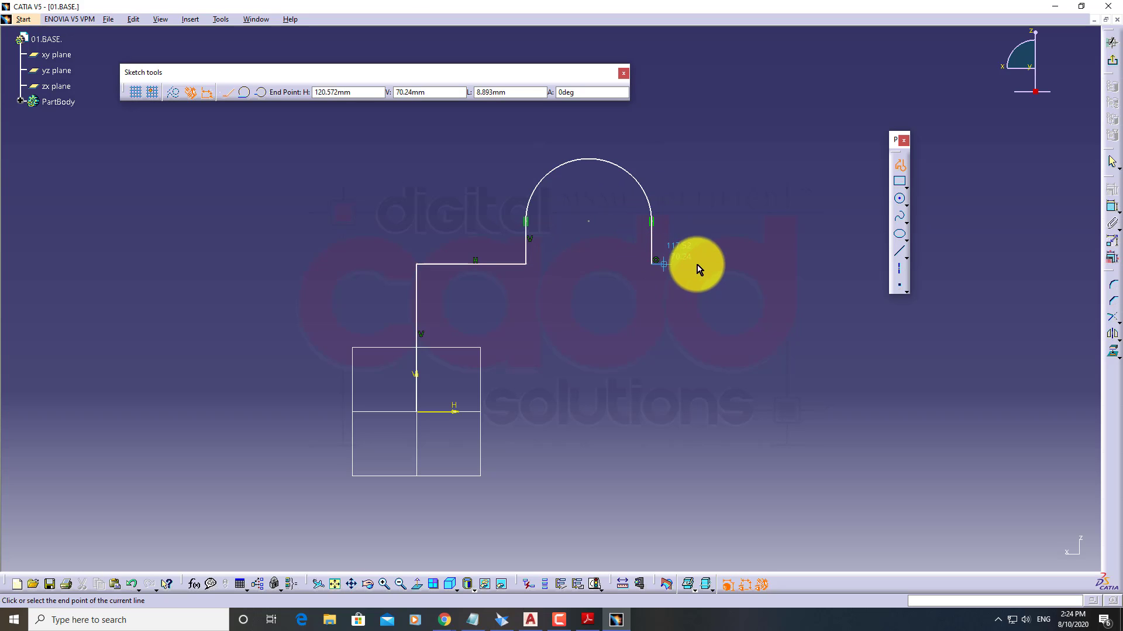
click(734, 265)
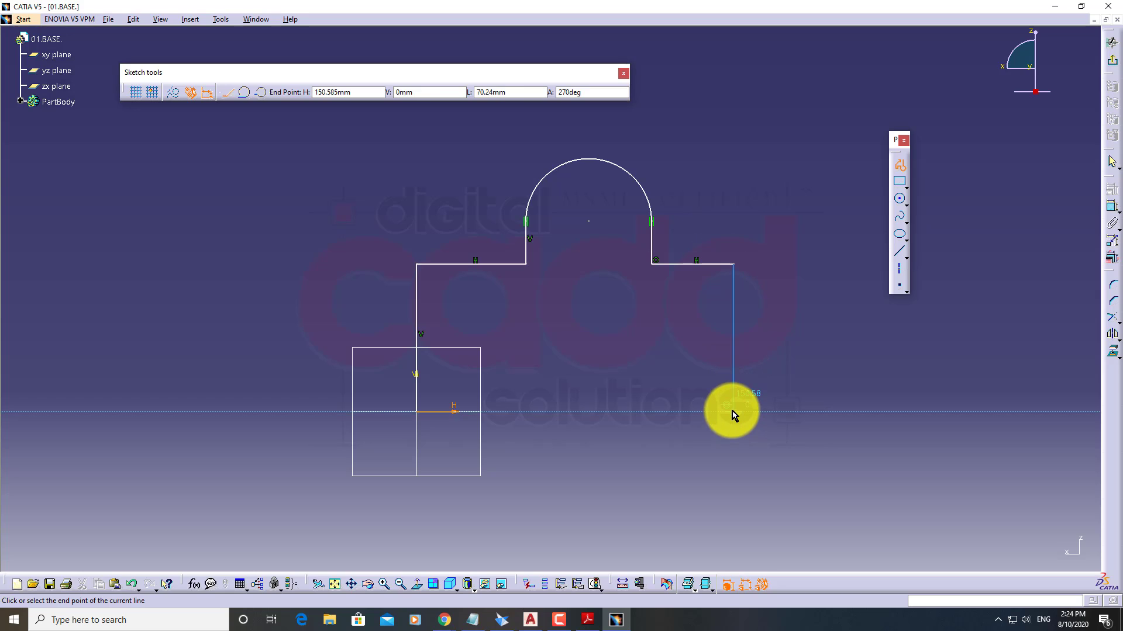
click(731, 413)
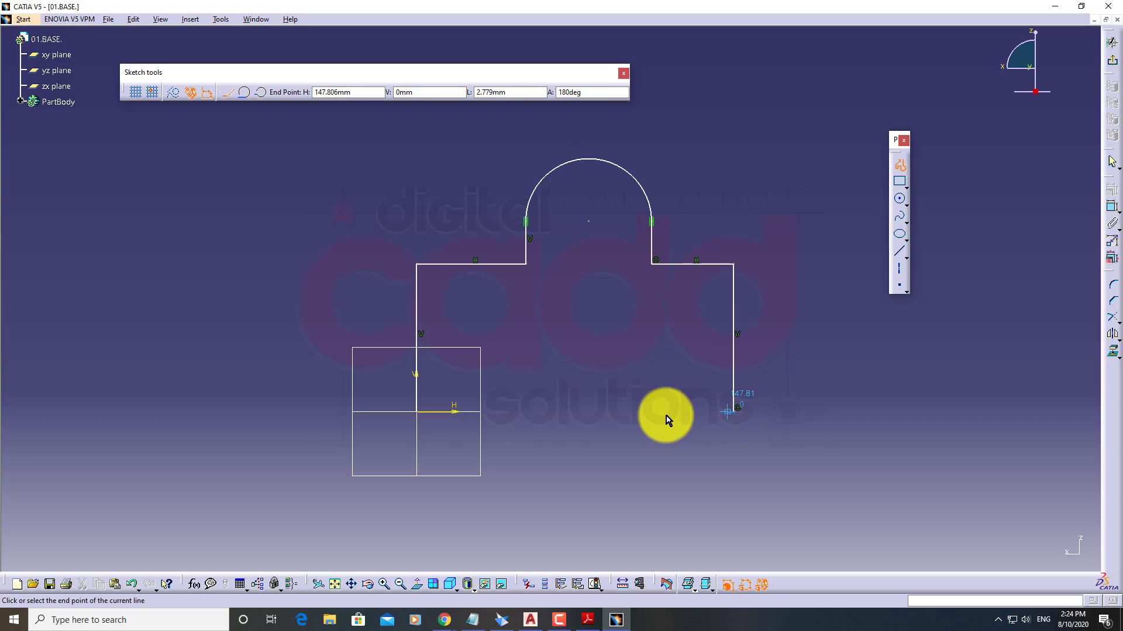
click(417, 412)
click(573, 358)
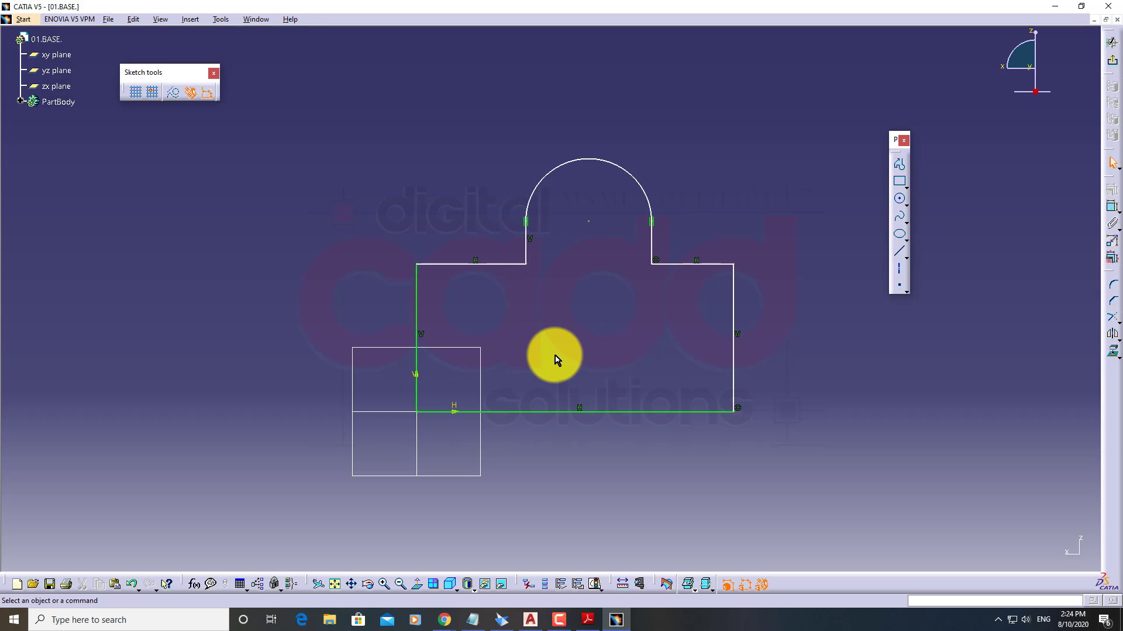
Undock the Constraint toolbar, place it horizontally in the empty drawing area, and shift the Profile toolbar further from the sketch
middle_drag(556, 358, 463, 326)
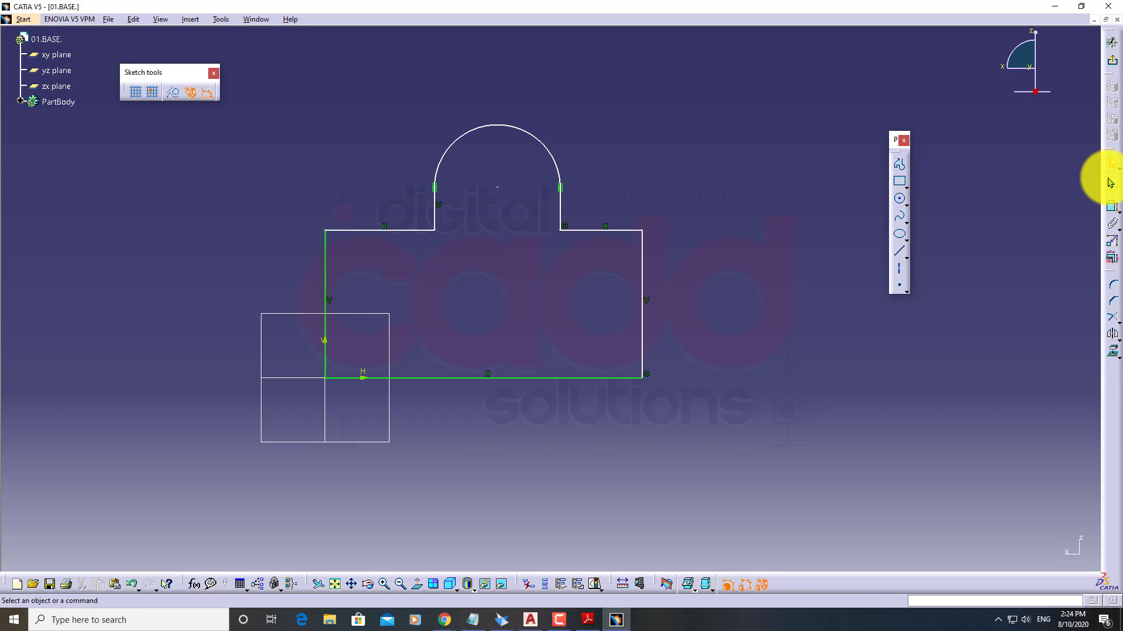
drag(1101, 178, 819, 109)
drag(892, 140, 970, 157)
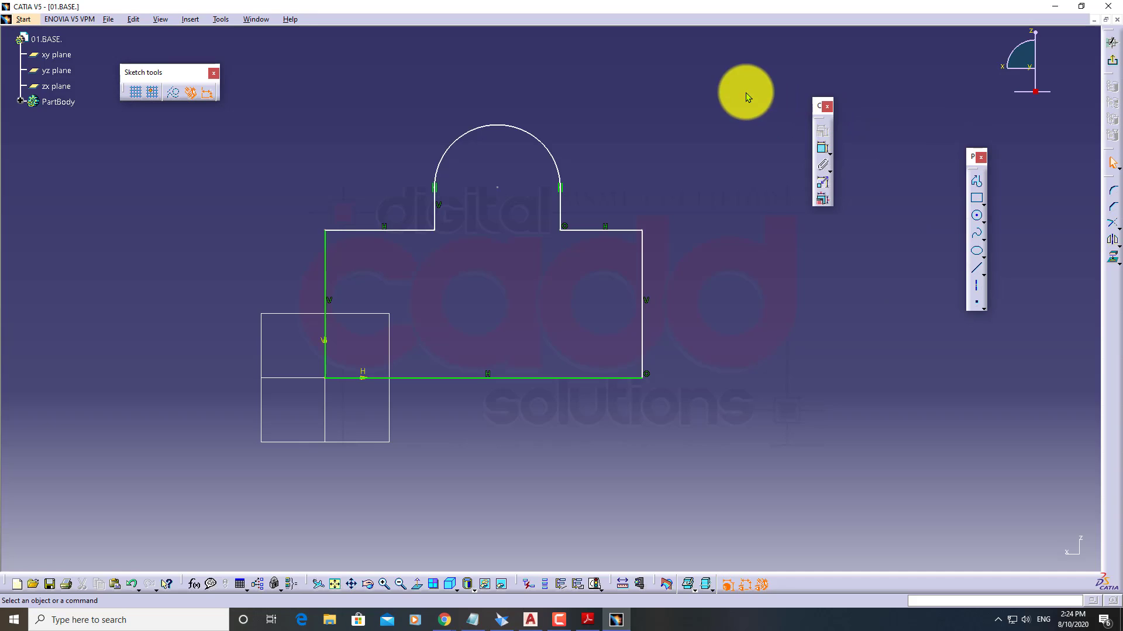
drag(818, 106, 761, 92)
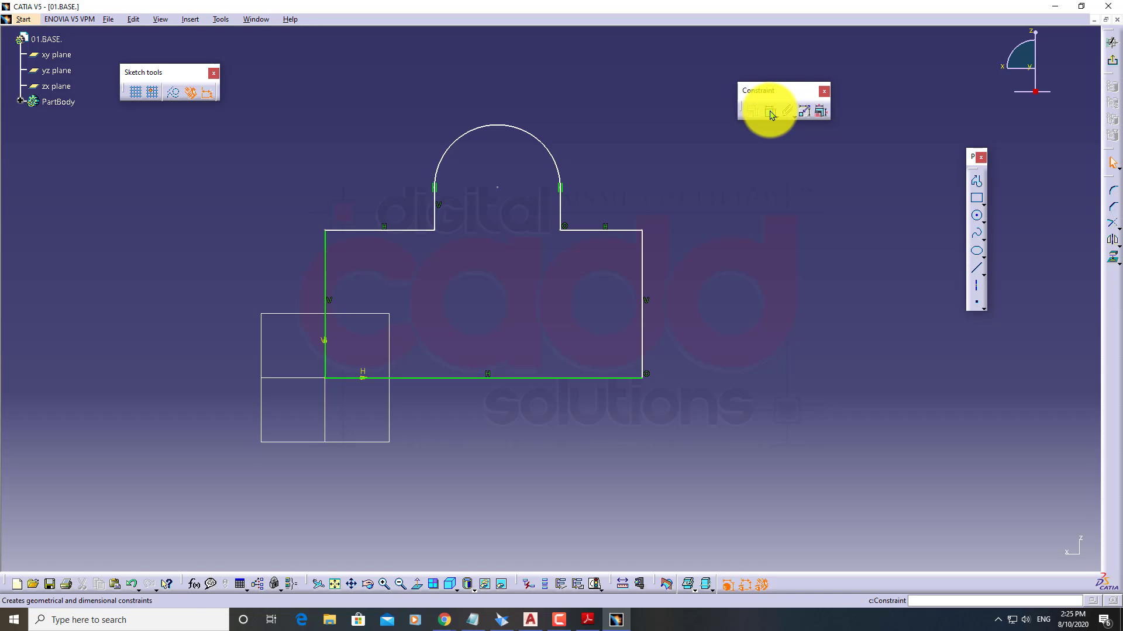
Dimension the profile's lower edge, the right side's height, the short upper-right edge and the arc's radius
click(771, 115)
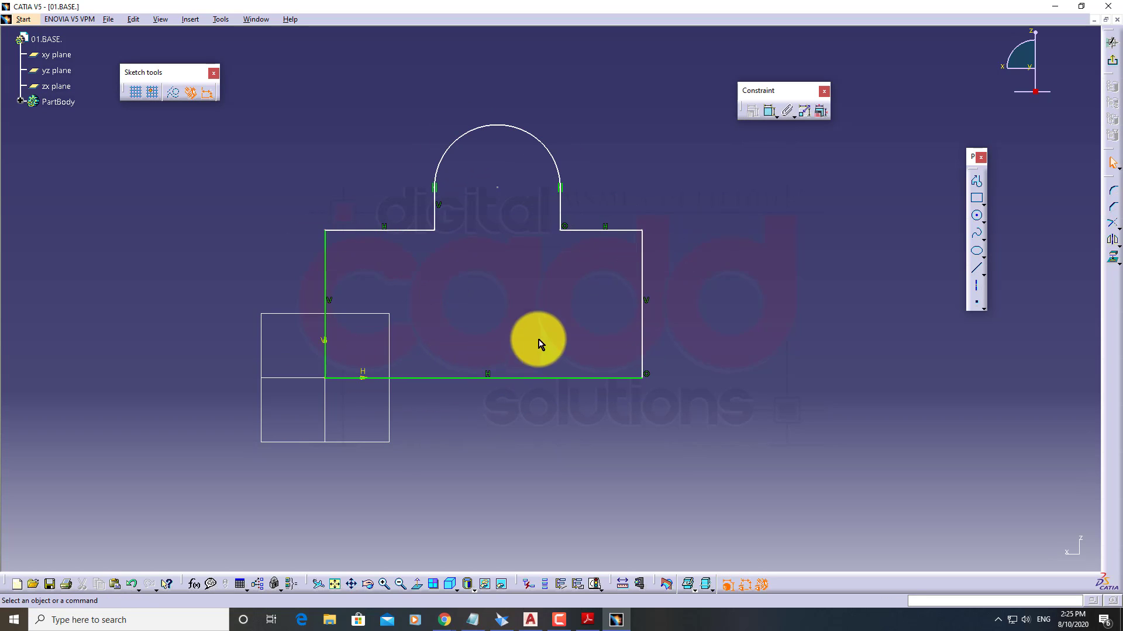
click(770, 115)
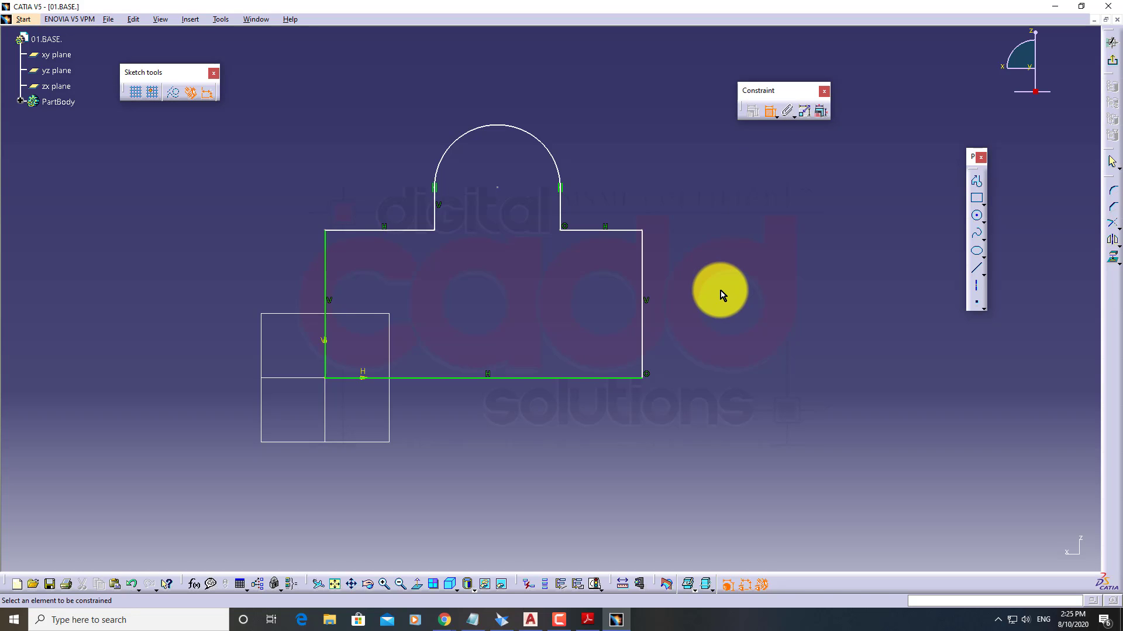
click(595, 379)
click(491, 436)
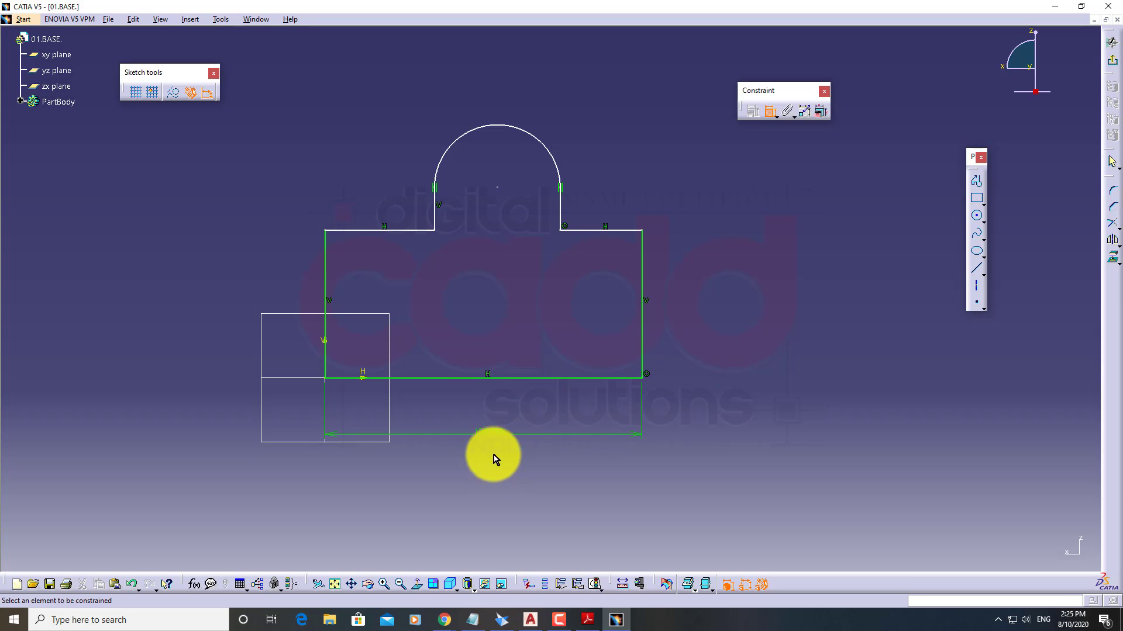
click(641, 338)
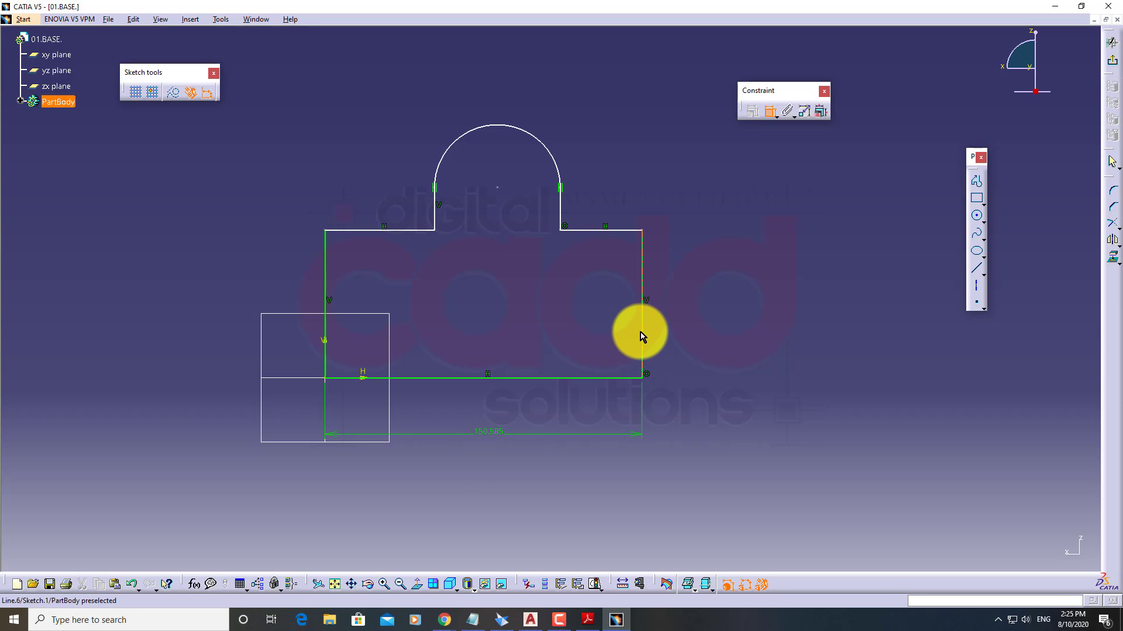
click(686, 331)
click(616, 232)
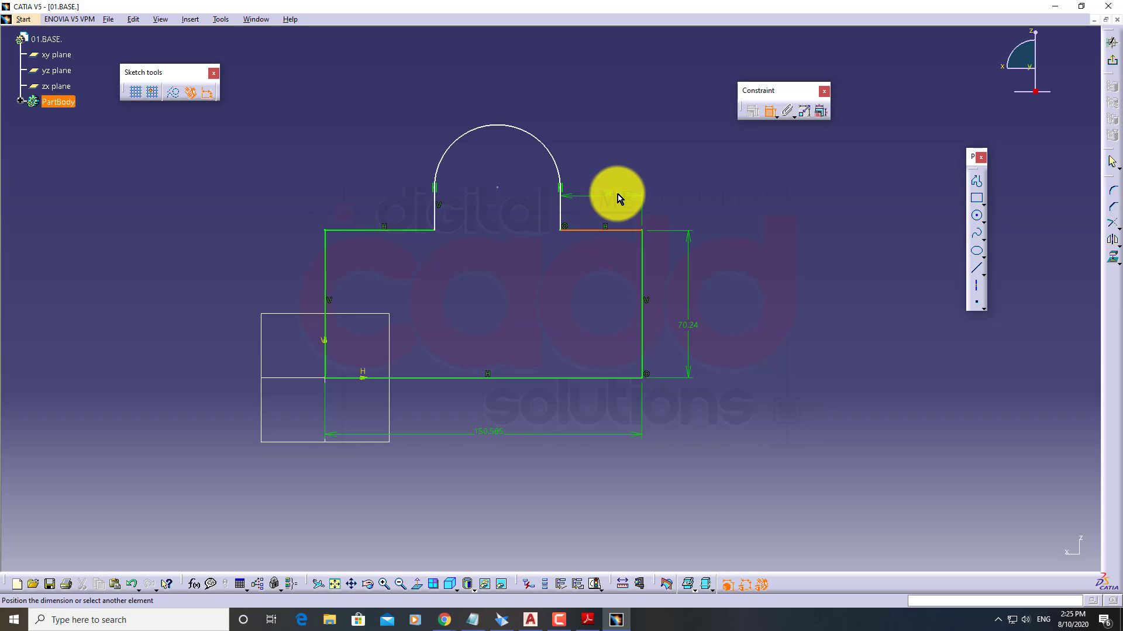
click(613, 188)
click(560, 161)
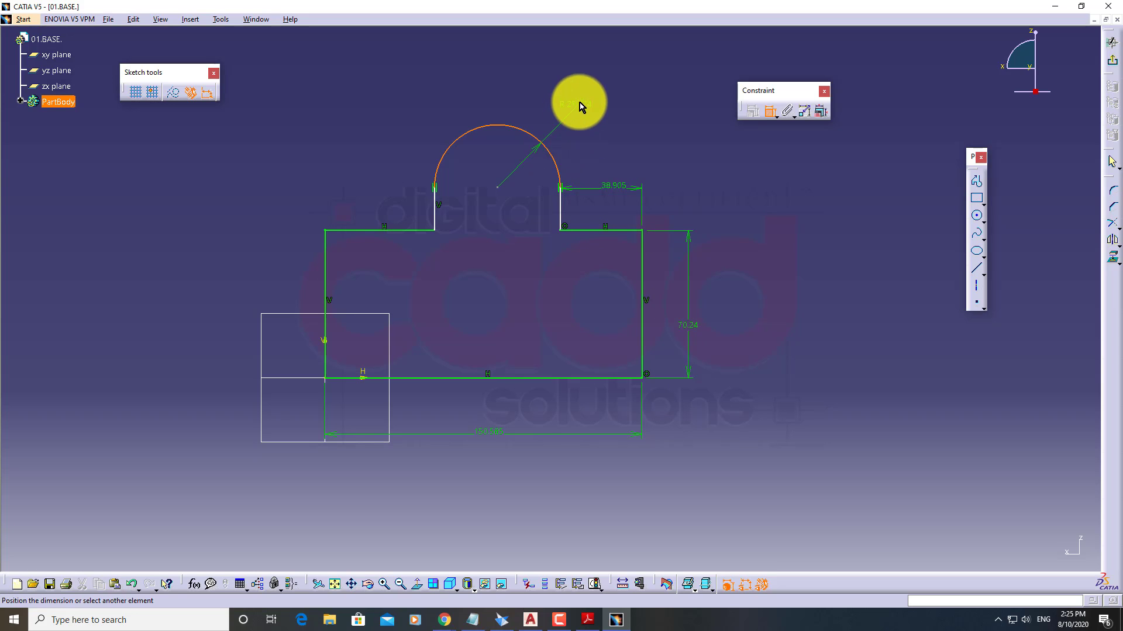
click(578, 108)
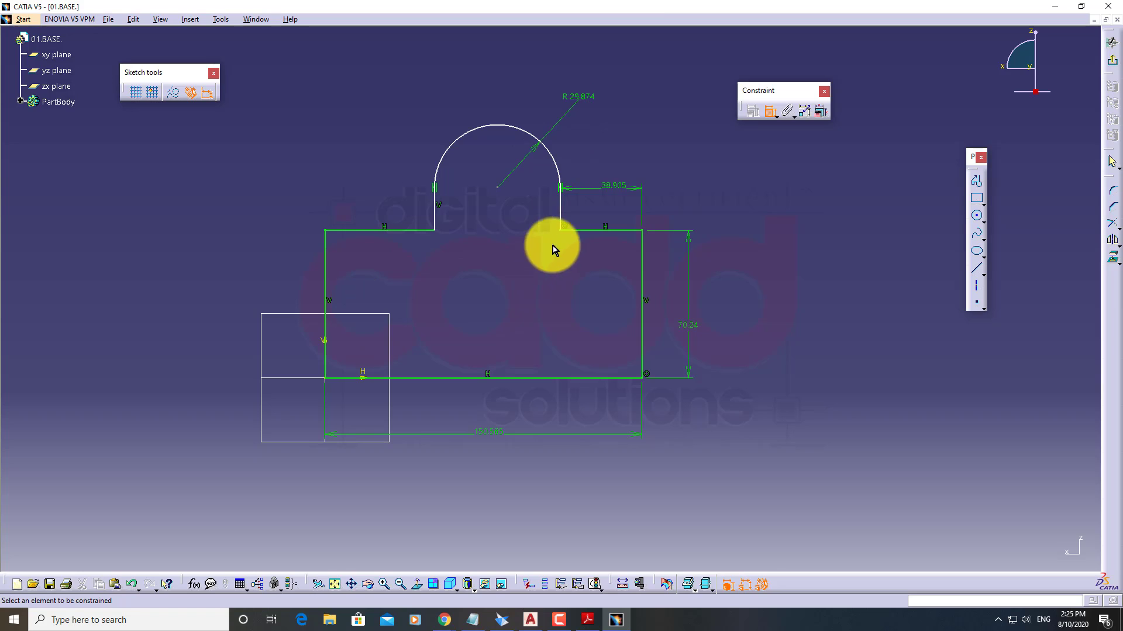
Apply a vertical constraint to the right side line of the round-topped tab
click(565, 204)
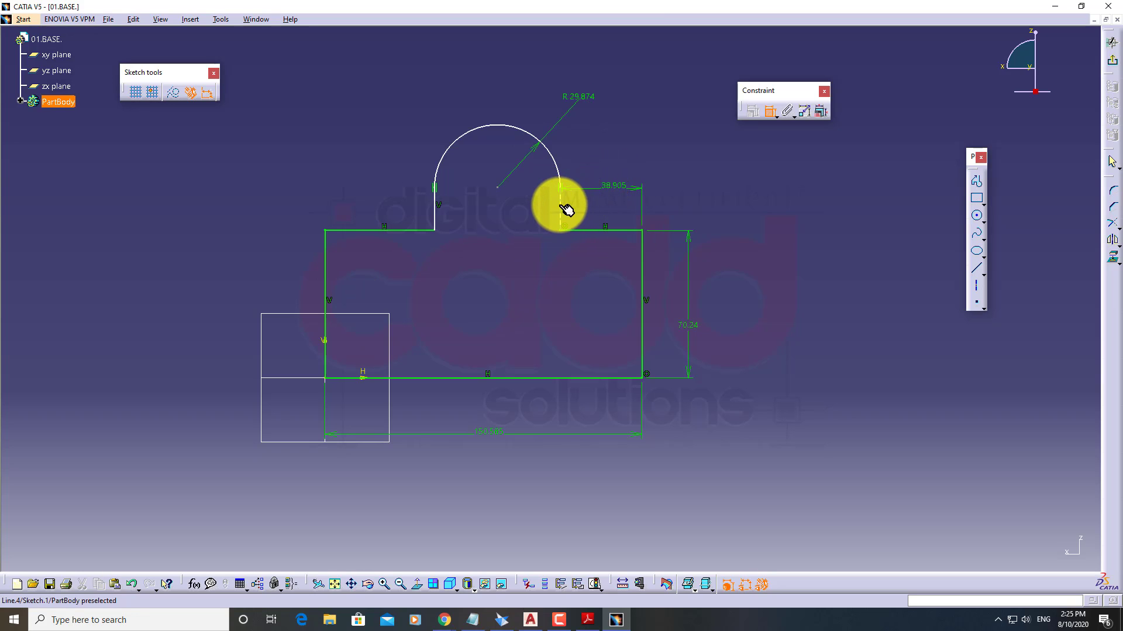
right_click(481, 218)
click(536, 302)
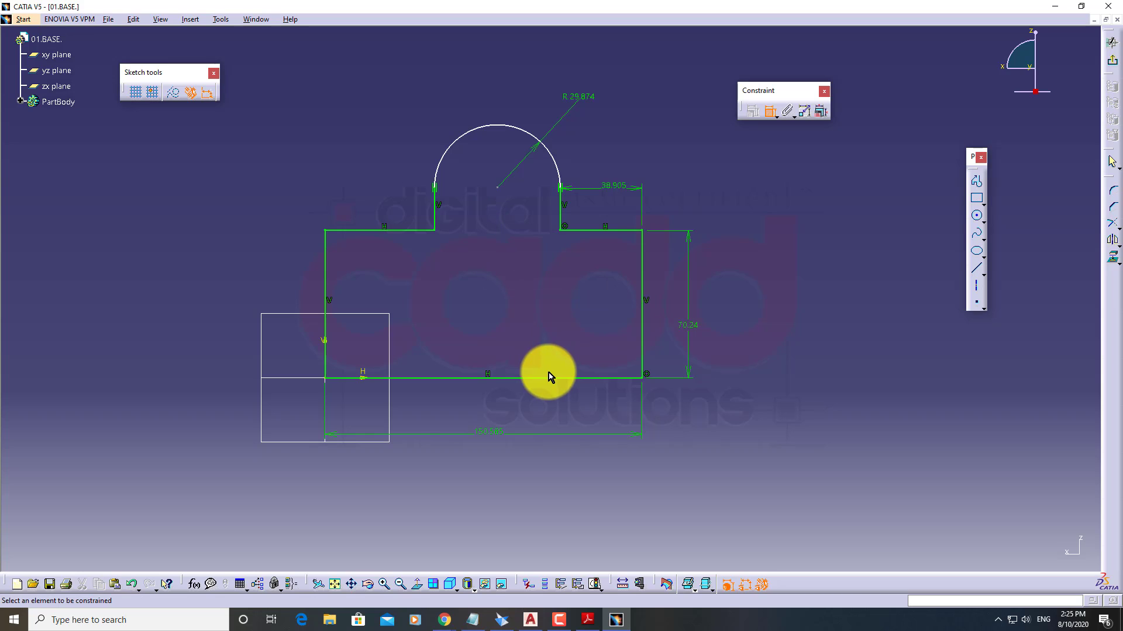
Set the profile's overall width to 150 mm and the right side's height to 75 mm
double_click(488, 433)
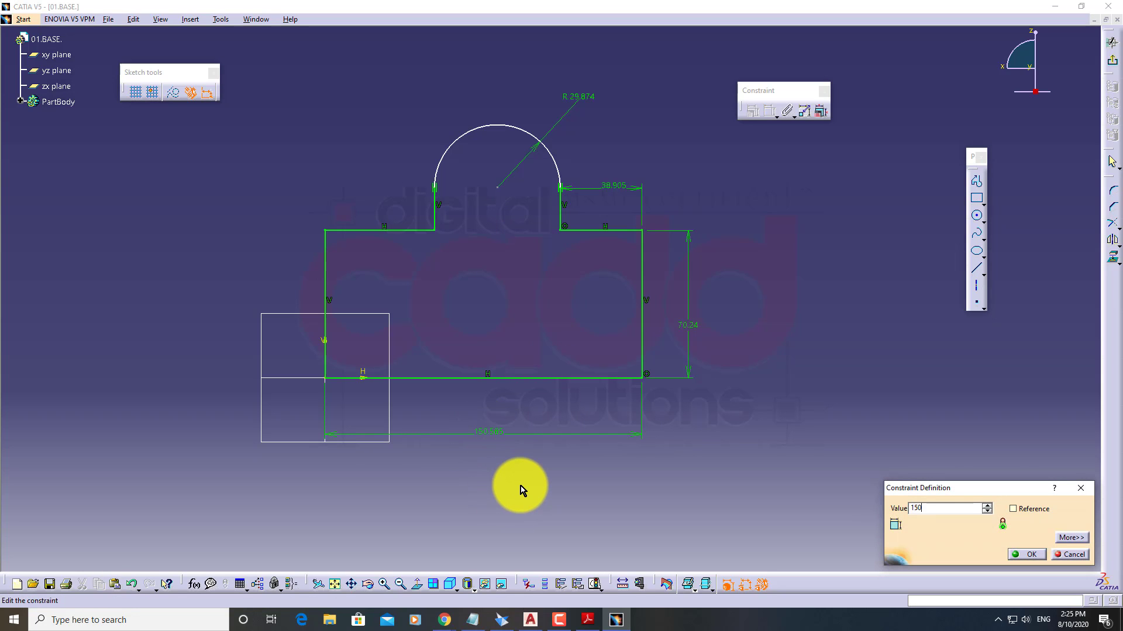
key(Return)
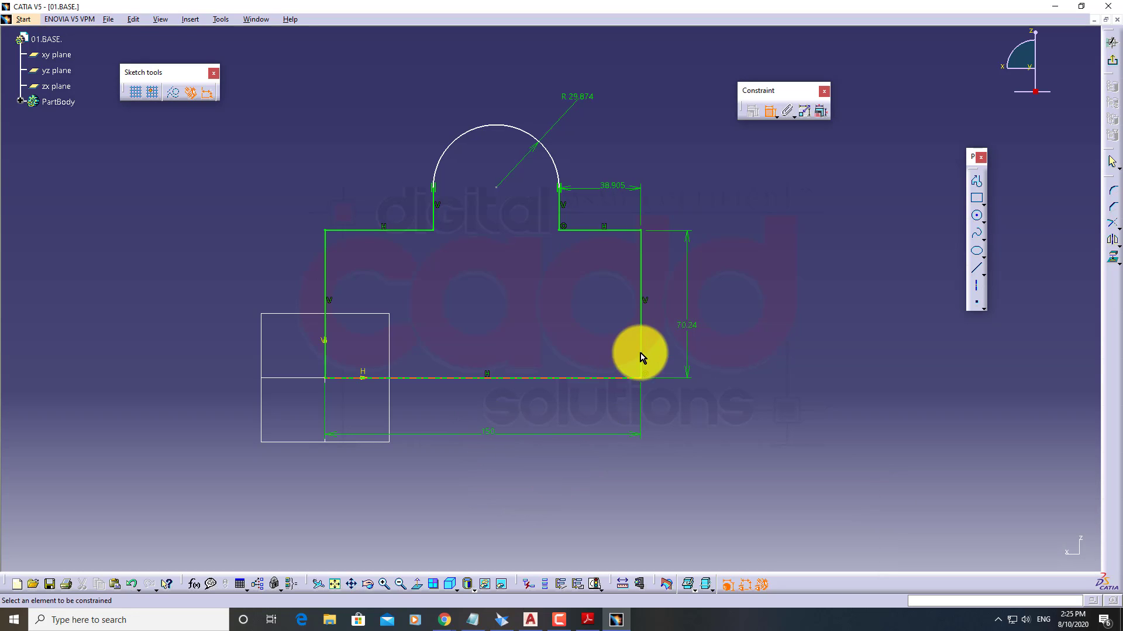
double_click(684, 331)
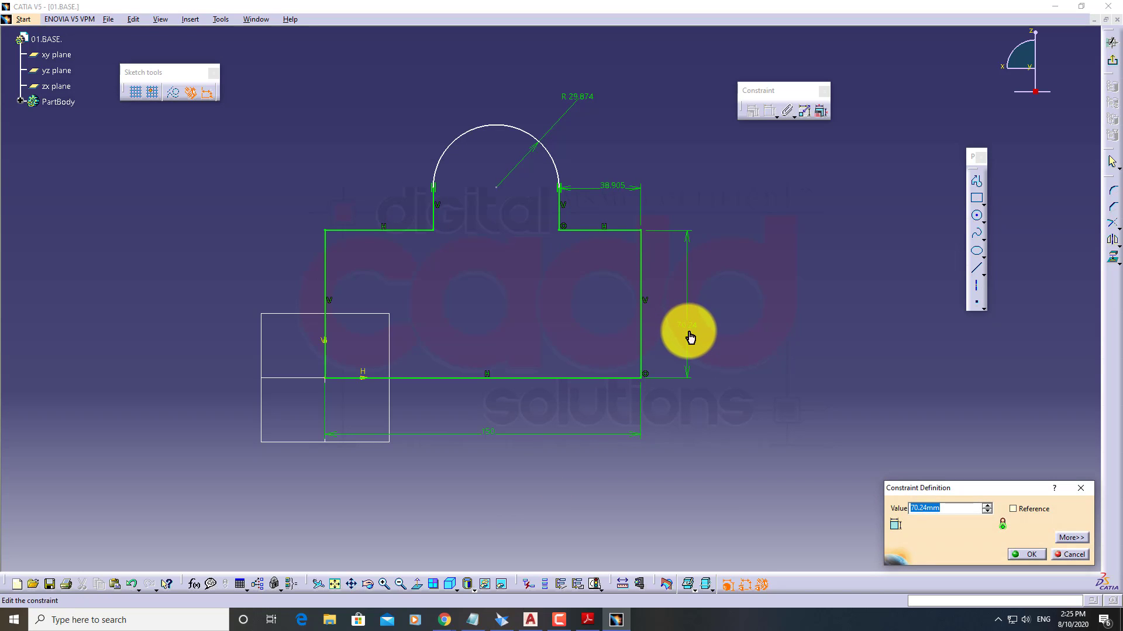
text(75)
key(Return)
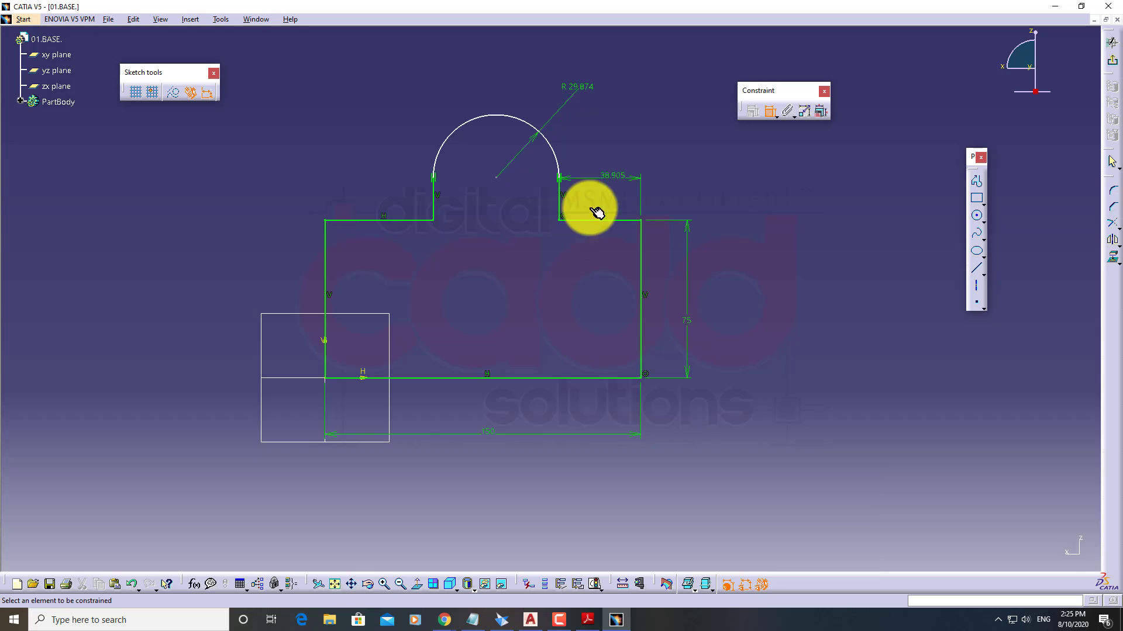
Set the short upper-right edge's length to 40 mm and the tab arc's radius to 35 mm
double_click(606, 188)
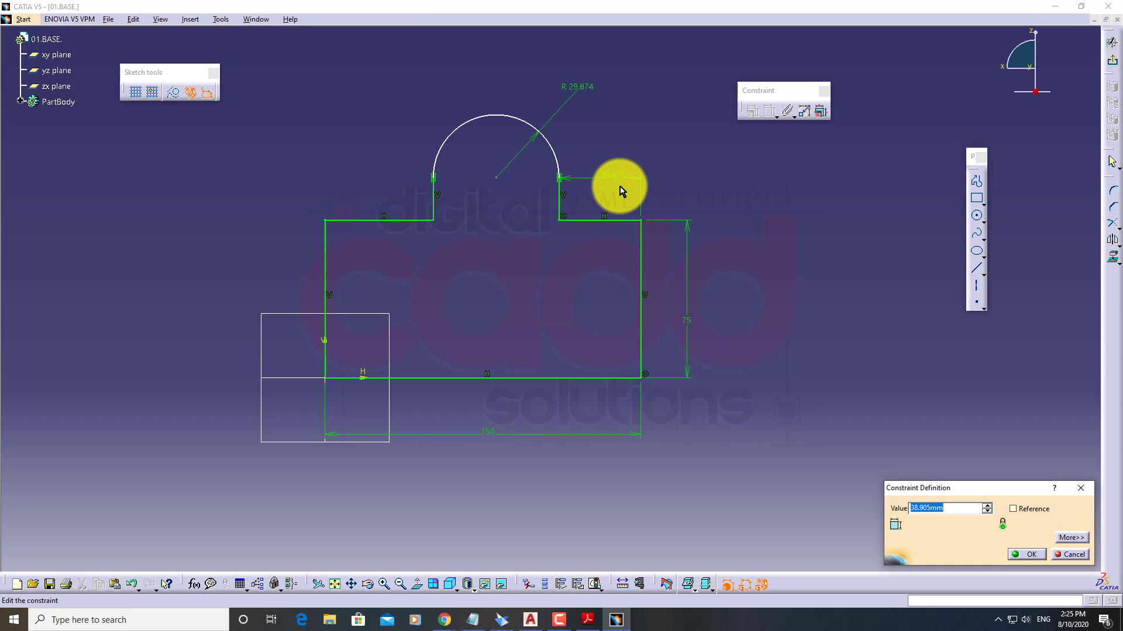
key(Return)
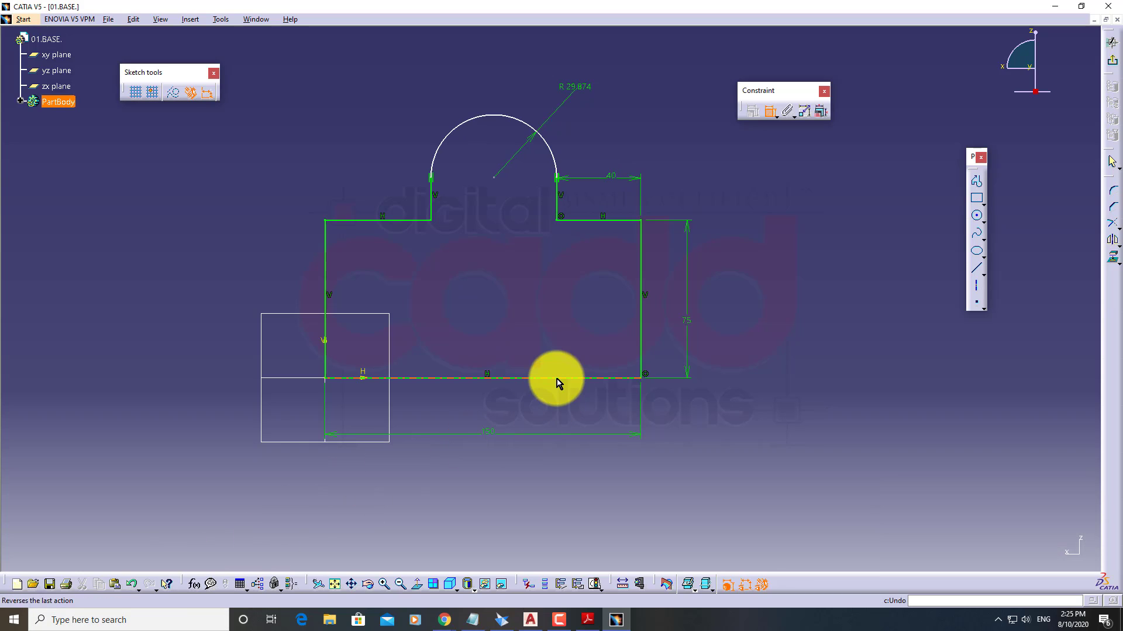
double_click(573, 89)
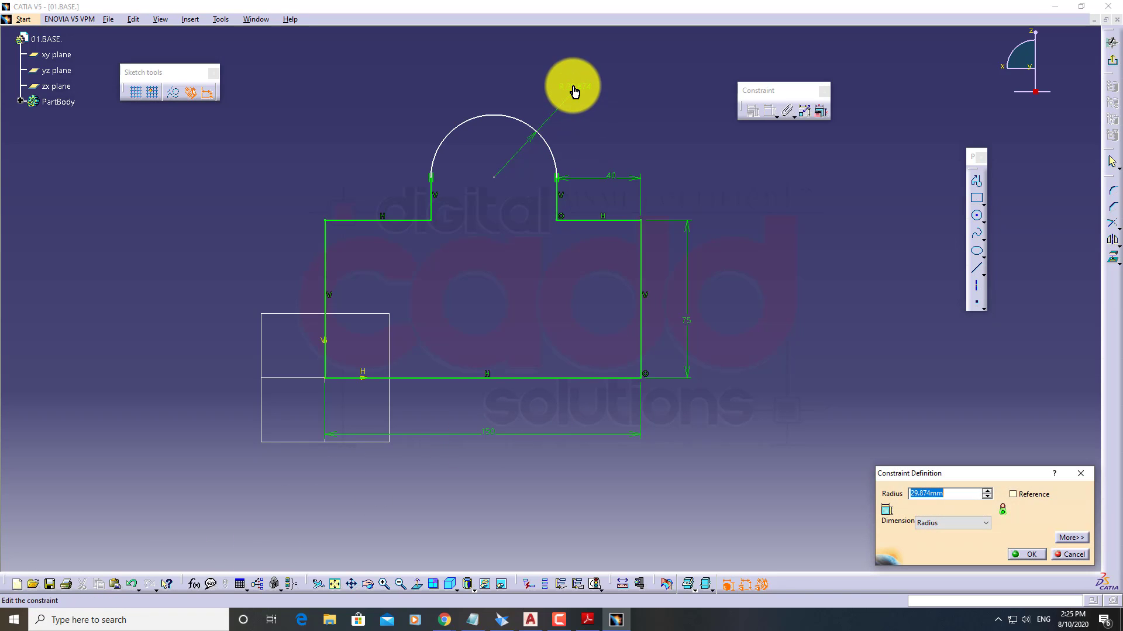
text(35)
key(Return)
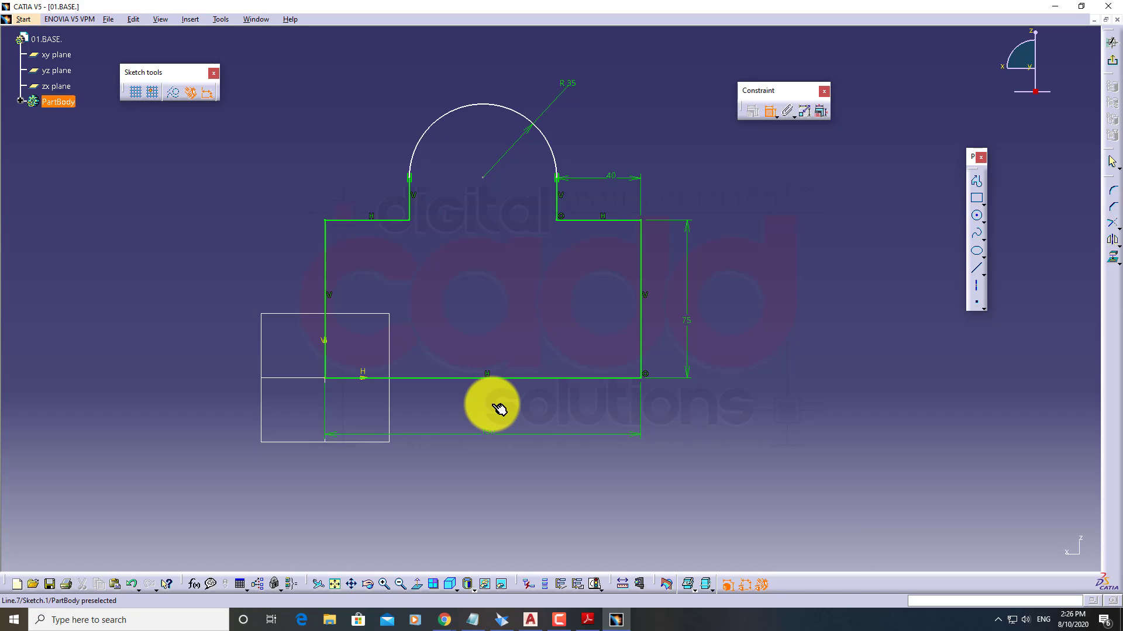
Dimension the arc centre's height from the lower edge, set it to 90 mm, and finish constraining
click(483, 177)
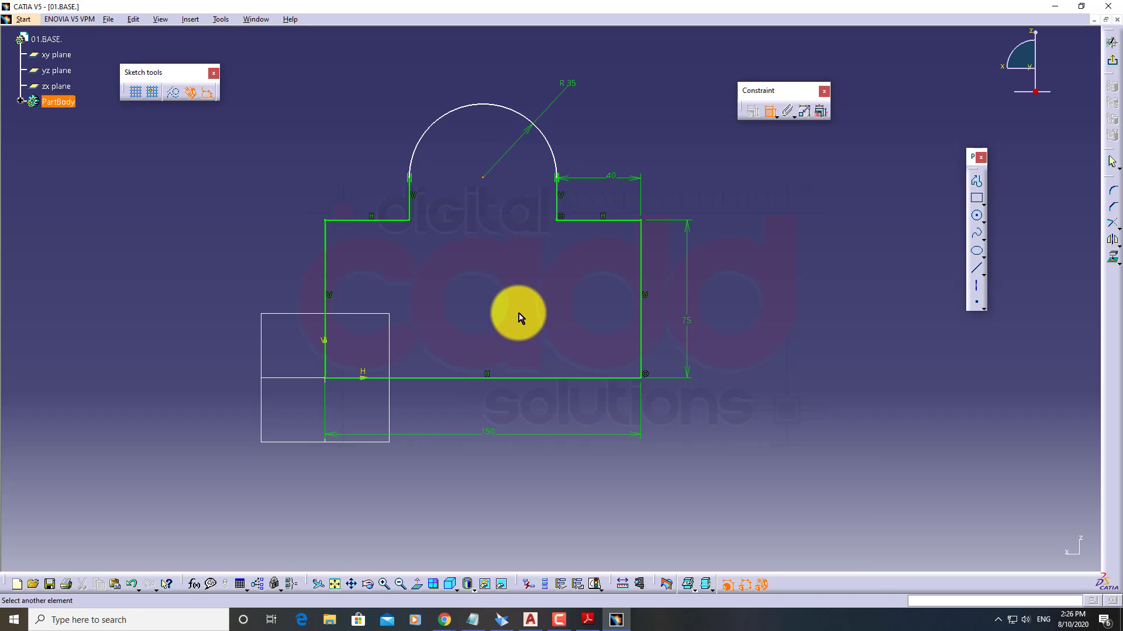
click(522, 380)
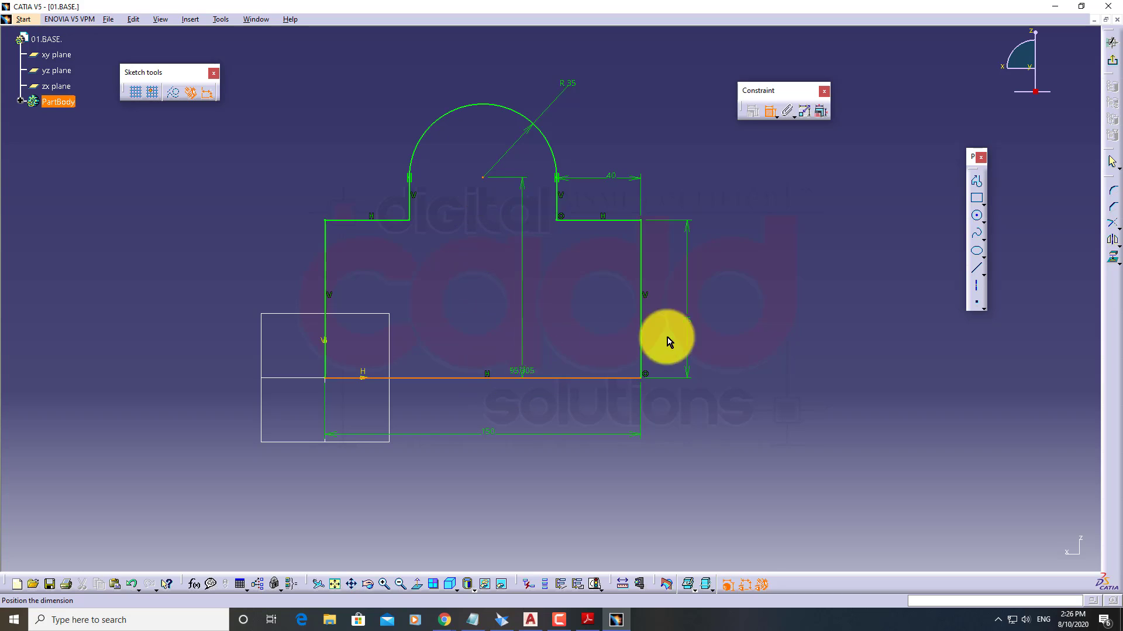
double_click(773, 318)
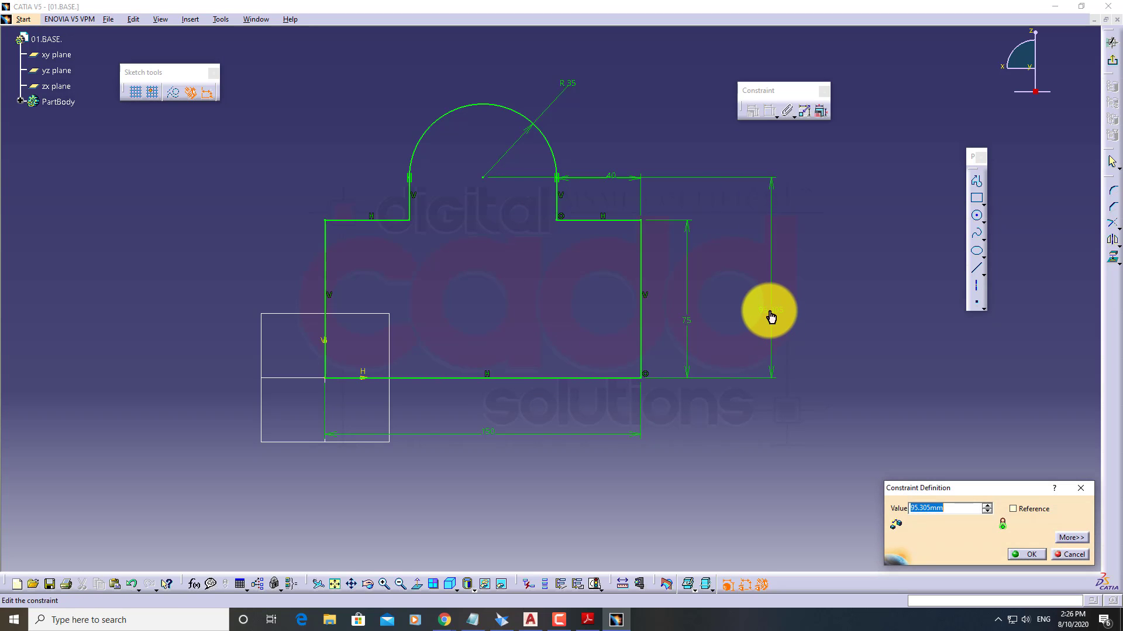
key(Return)
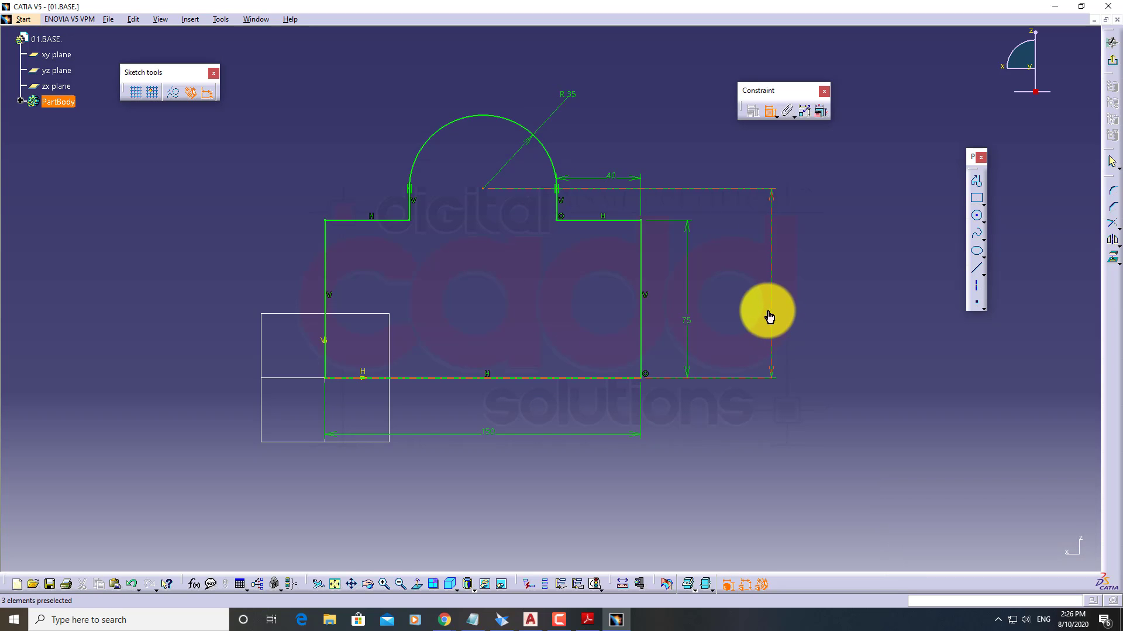
mouse_move(764, 313)
middle_down()
mouse_move(734, 318)
mouse_move(785, 343)
middle_up()
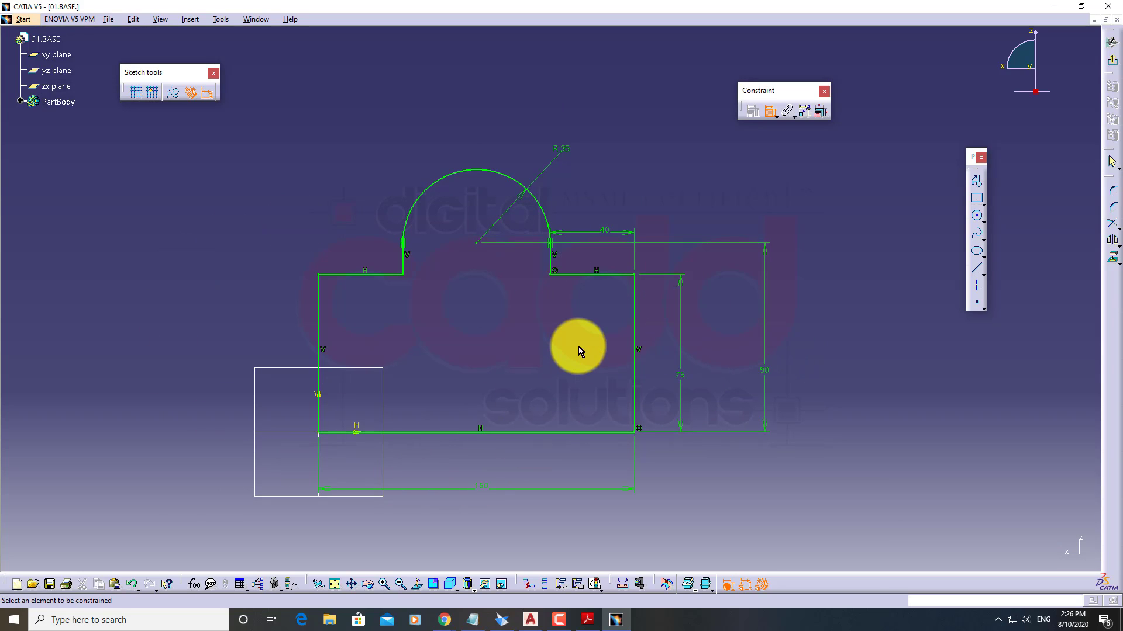
click(769, 112)
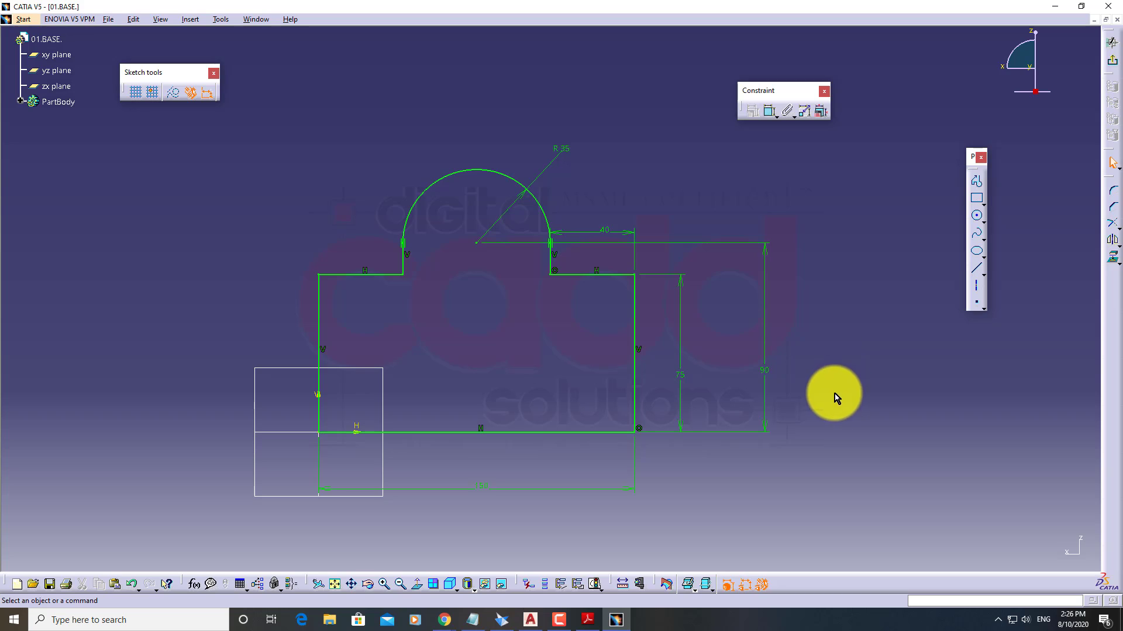
click(320, 300)
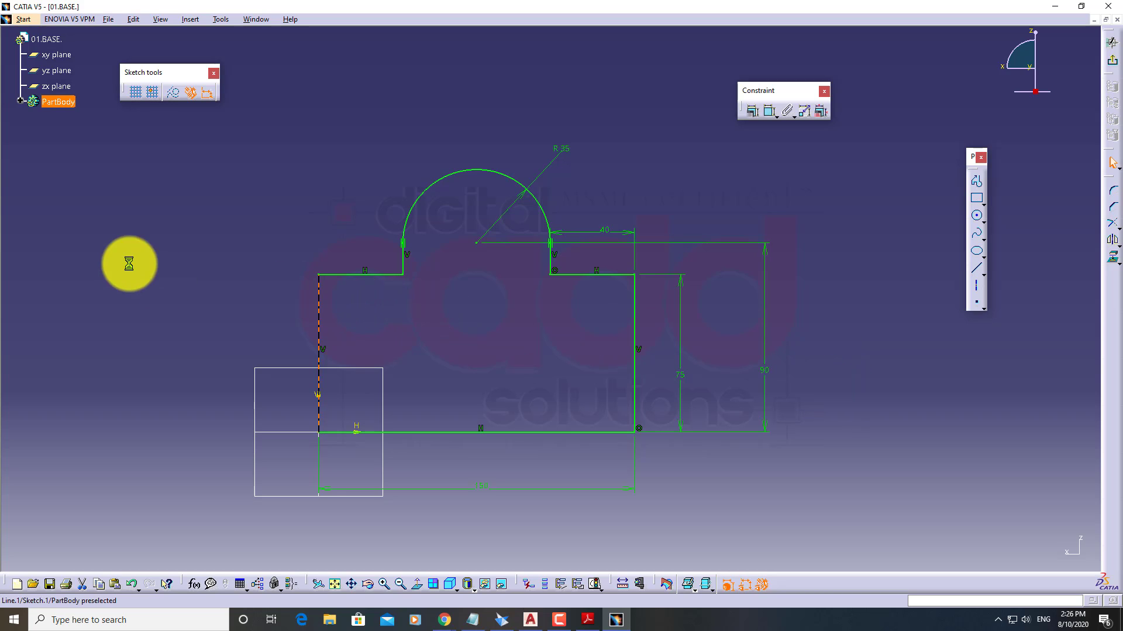
click(478, 312)
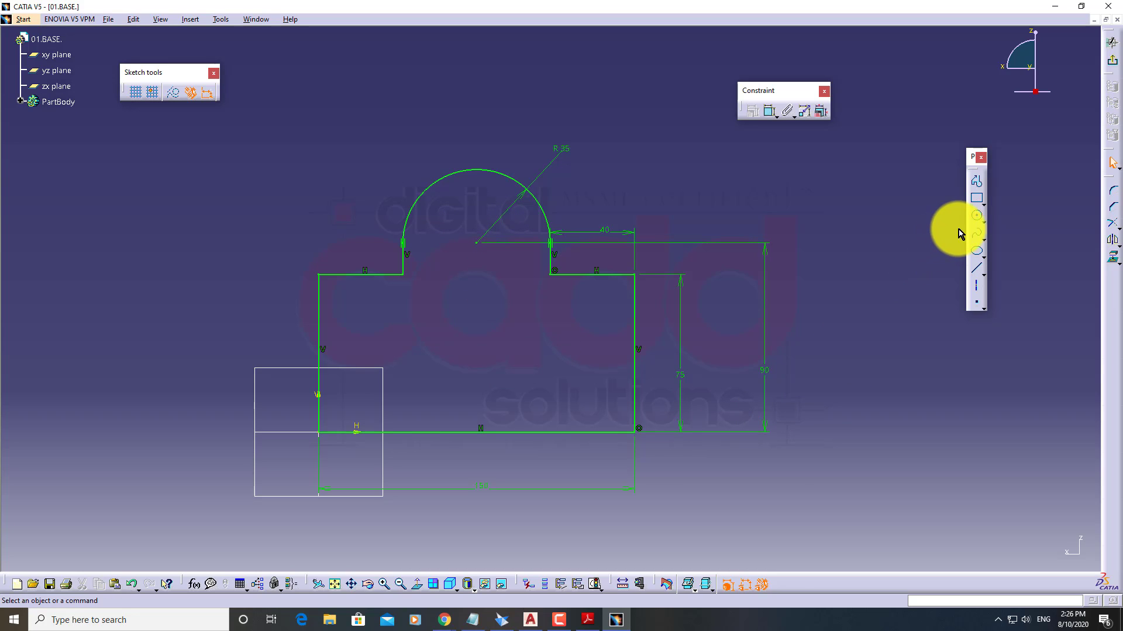
Draw a circle centred on the tab arc's centre and constrain its diameter to 35 mm
click(977, 217)
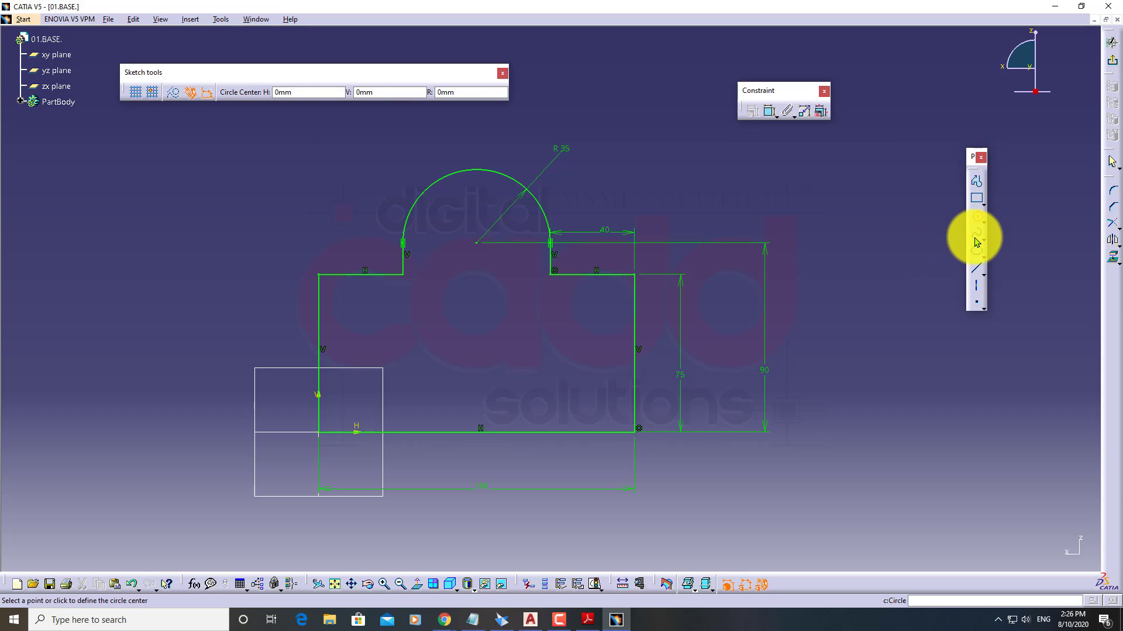
click(476, 242)
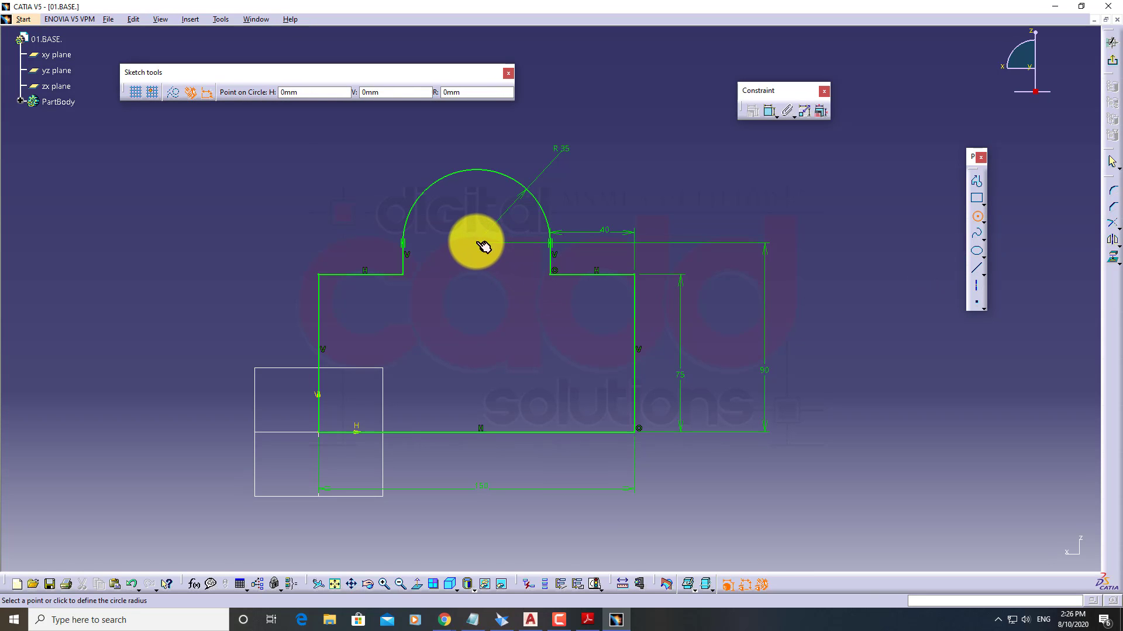
click(480, 283)
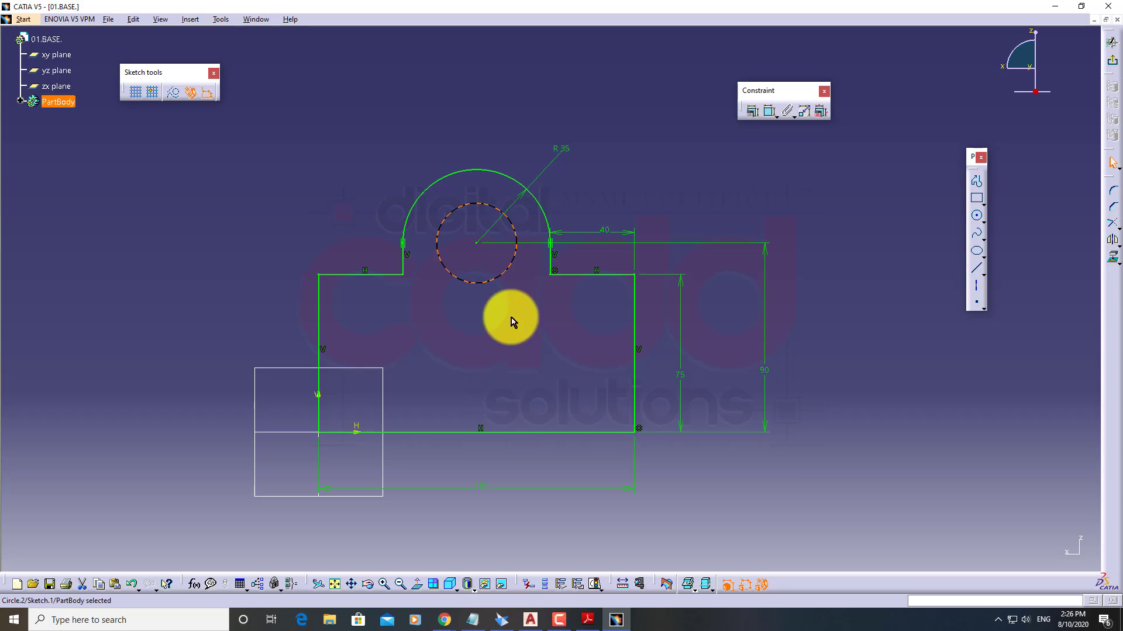
click(769, 112)
click(522, 138)
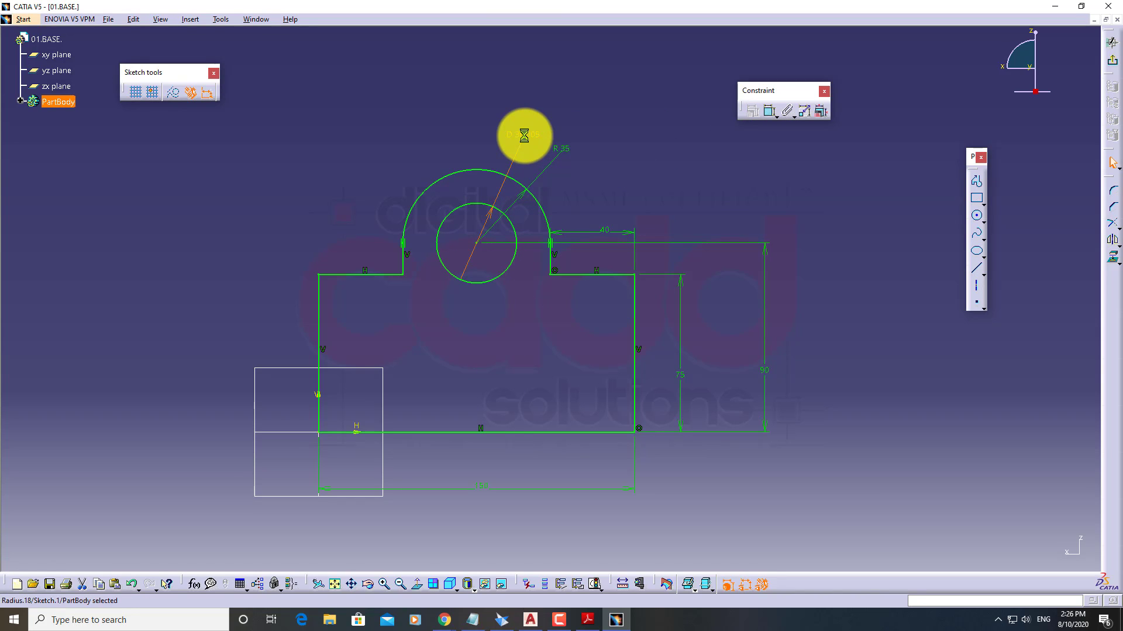
double_click(524, 136)
key(Return)
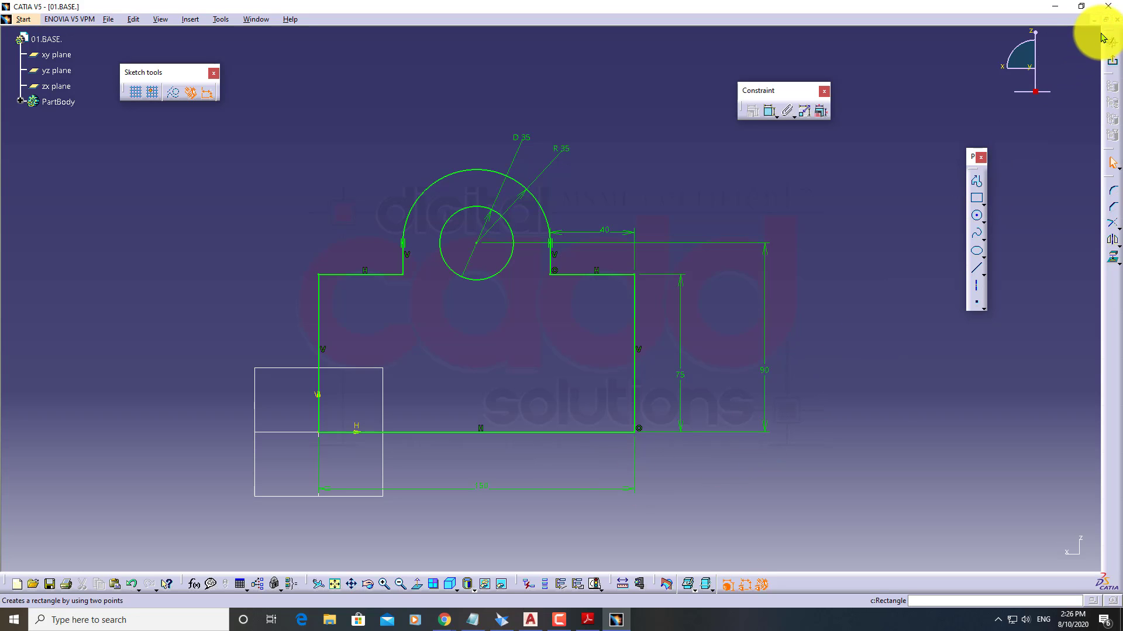
Undock the Workbench toolbar containing the exit command and place it between the Constraint and Profile toolbars
drag(871, 161, 874, 157)
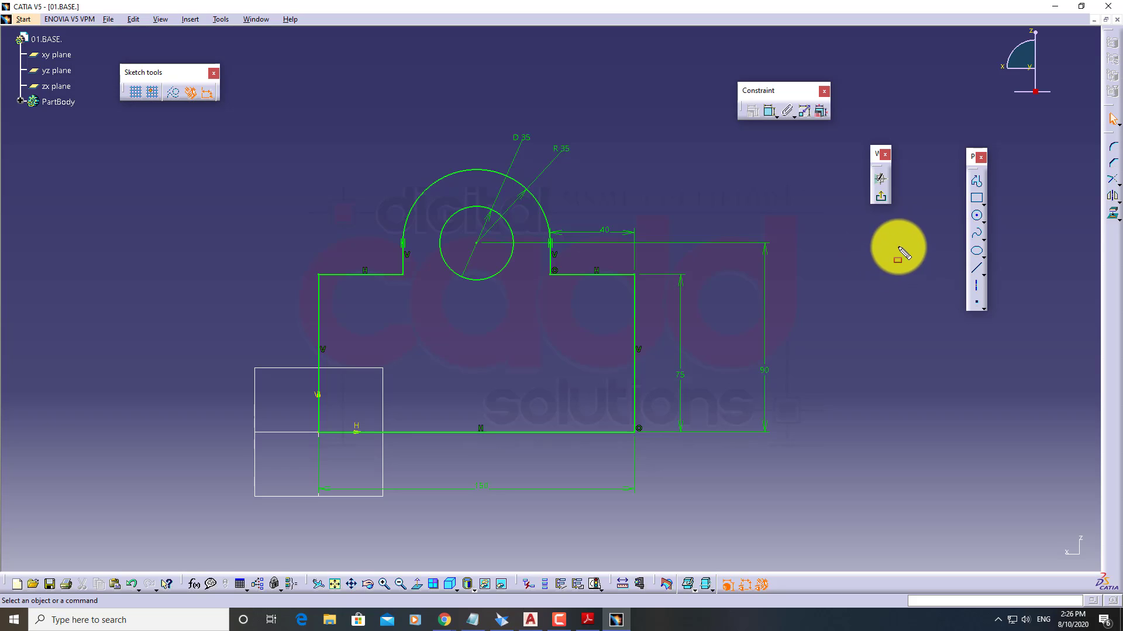
drag(907, 217, 855, 136)
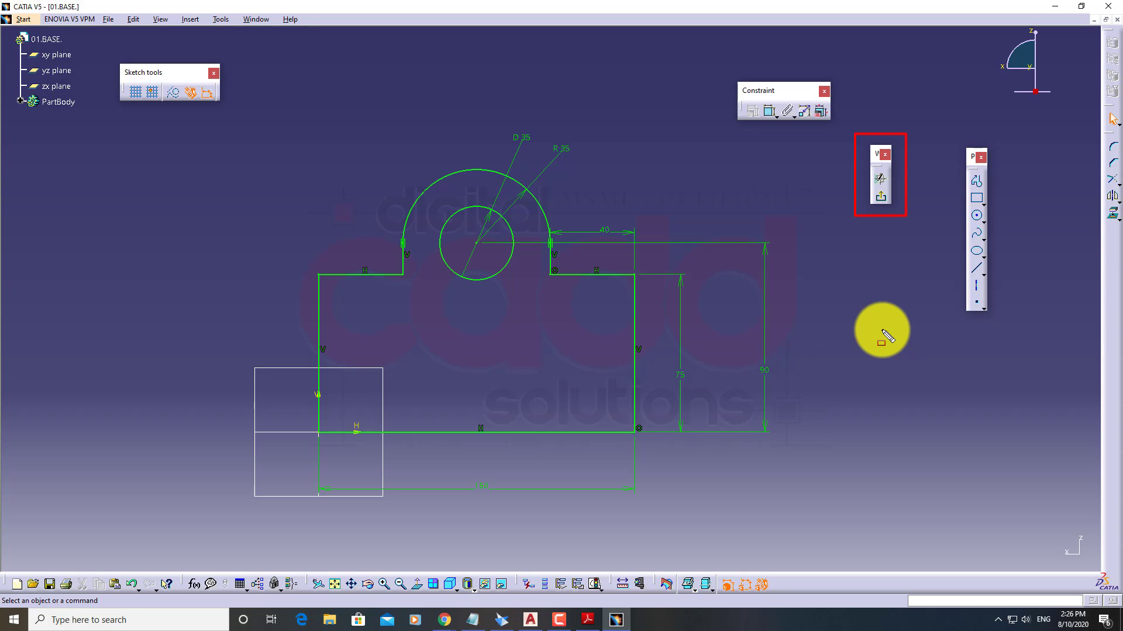
Exit the sketch and undock the Sketch-Based Features toolbar near the Sketcher toolbar
key(Escape)
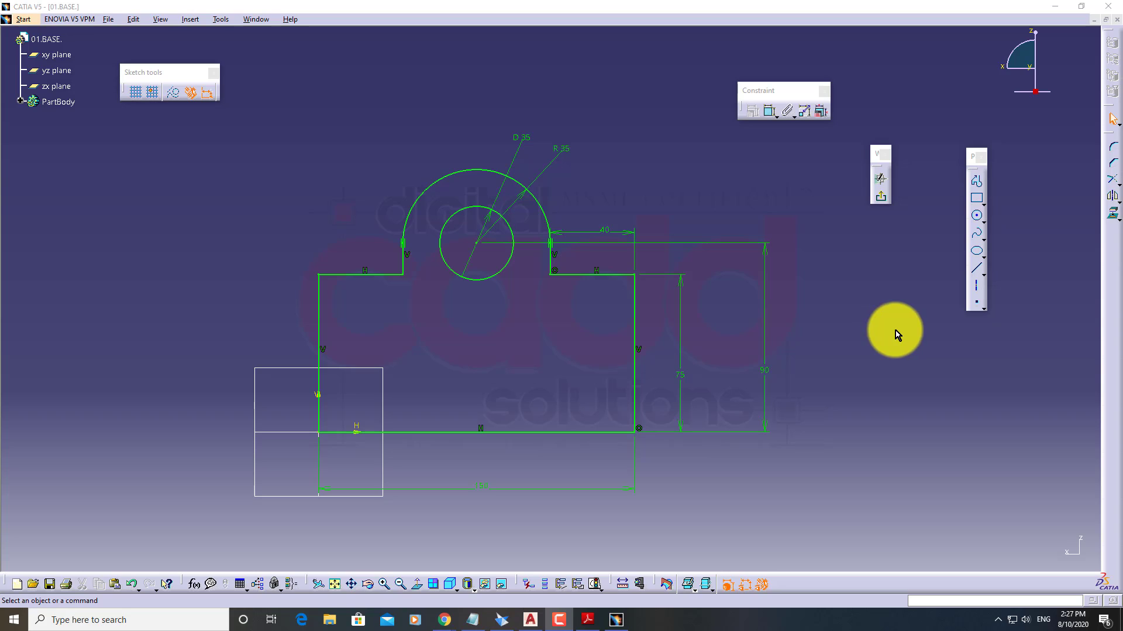
click(883, 200)
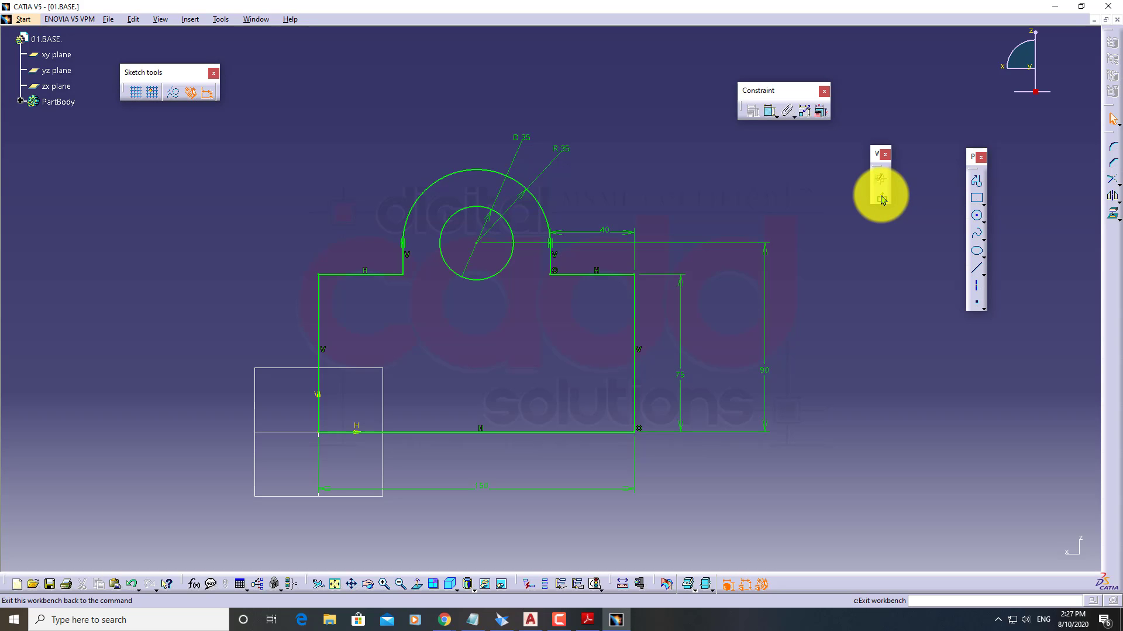
click(883, 200)
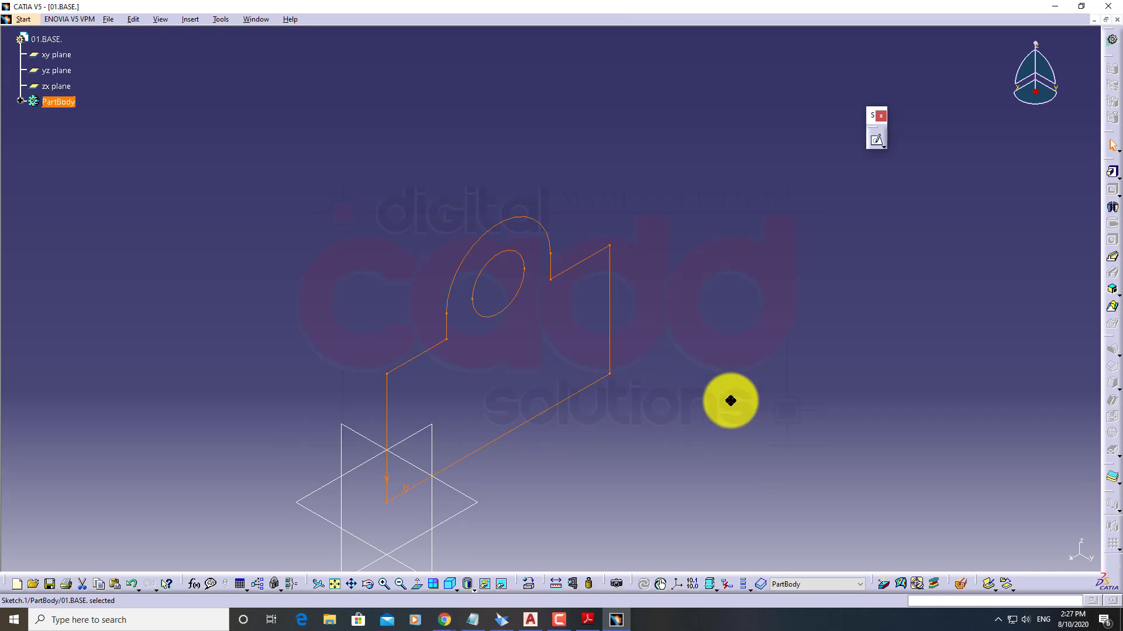
middle_drag(729, 395, 705, 321)
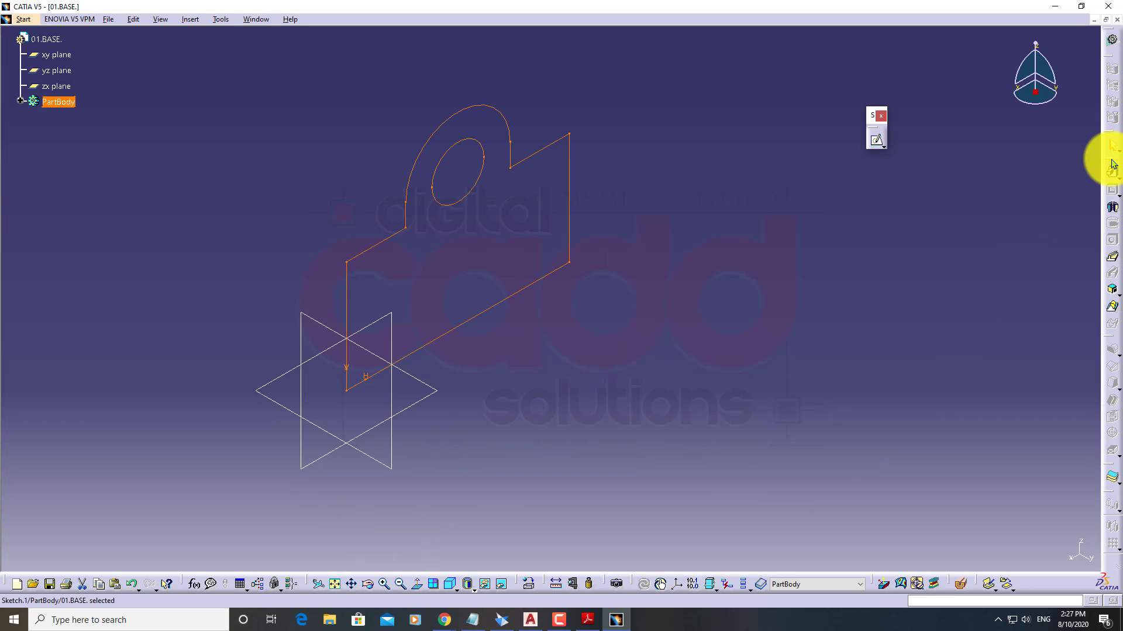
mouse_move(1112, 165)
mouse_down()
mouse_move(947, 191)
mouse_move(808, 129)
mouse_move(807, 115)
mouse_move(762, 111)
mouse_move(682, 71)
mouse_move(692, 78)
mouse_up()
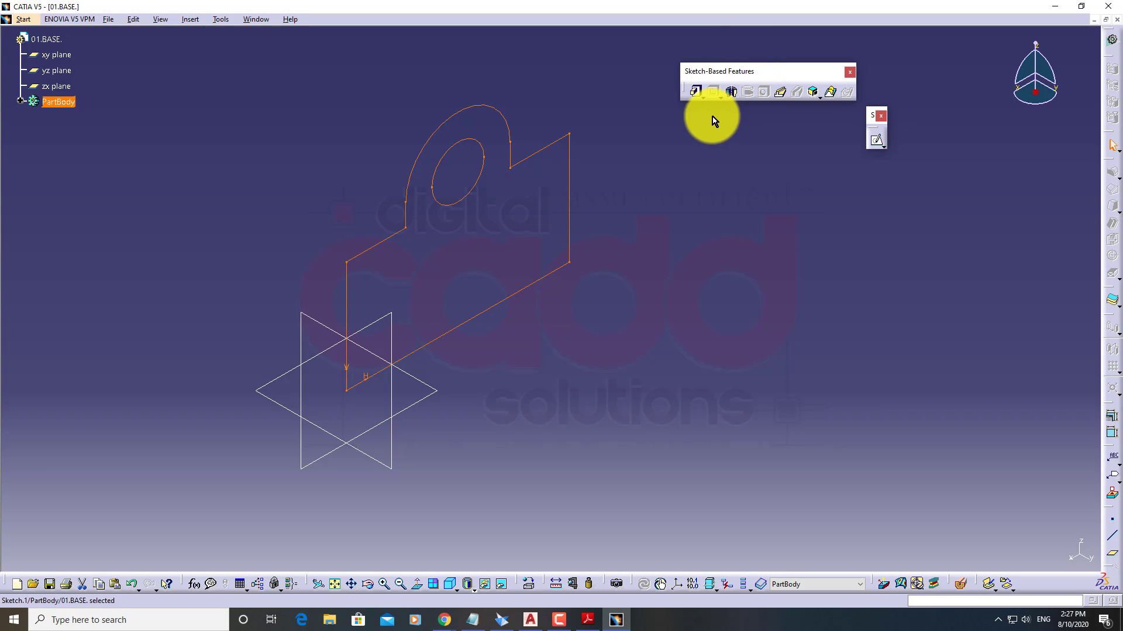
Start a pad of the base profile, set its length to 42 mm, and preview it
click(696, 92)
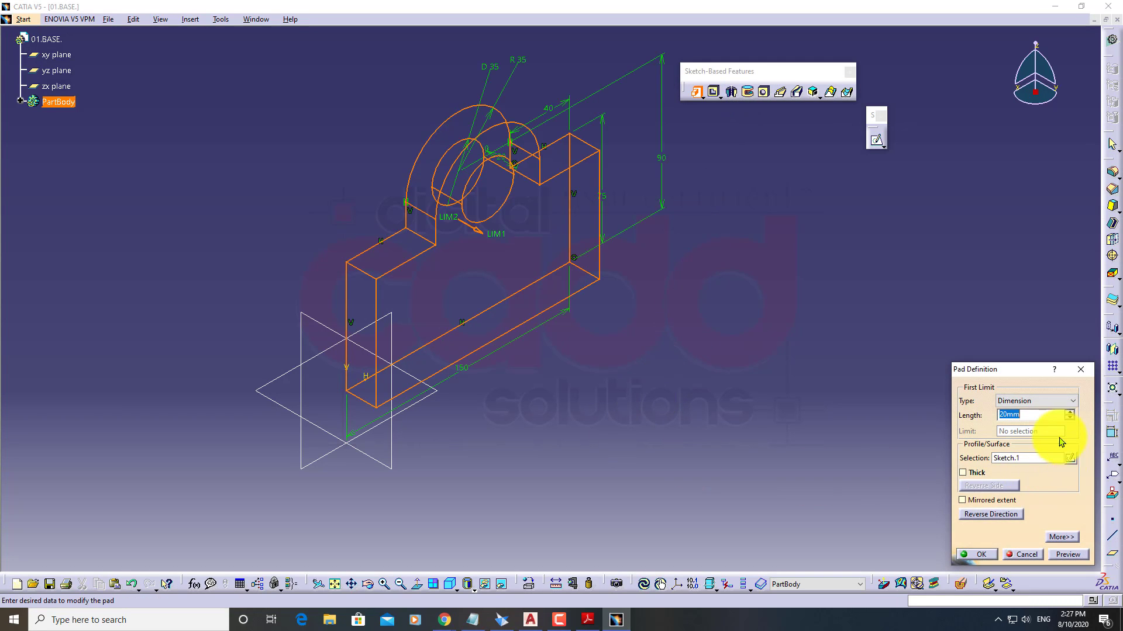
drag(1019, 377, 818, 231)
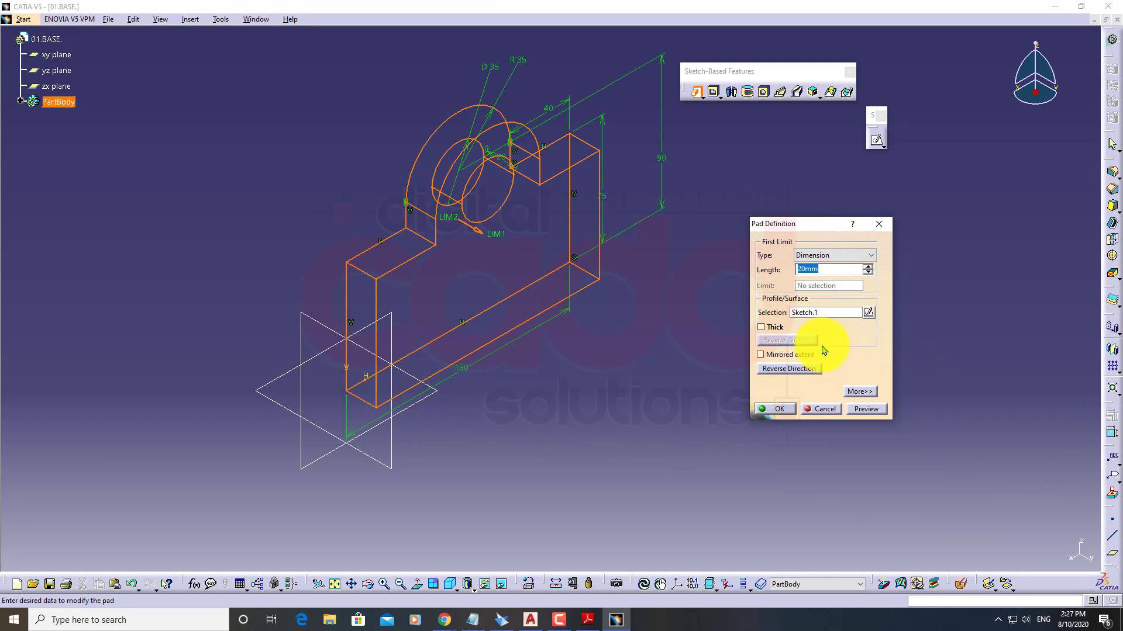
click(867, 266)
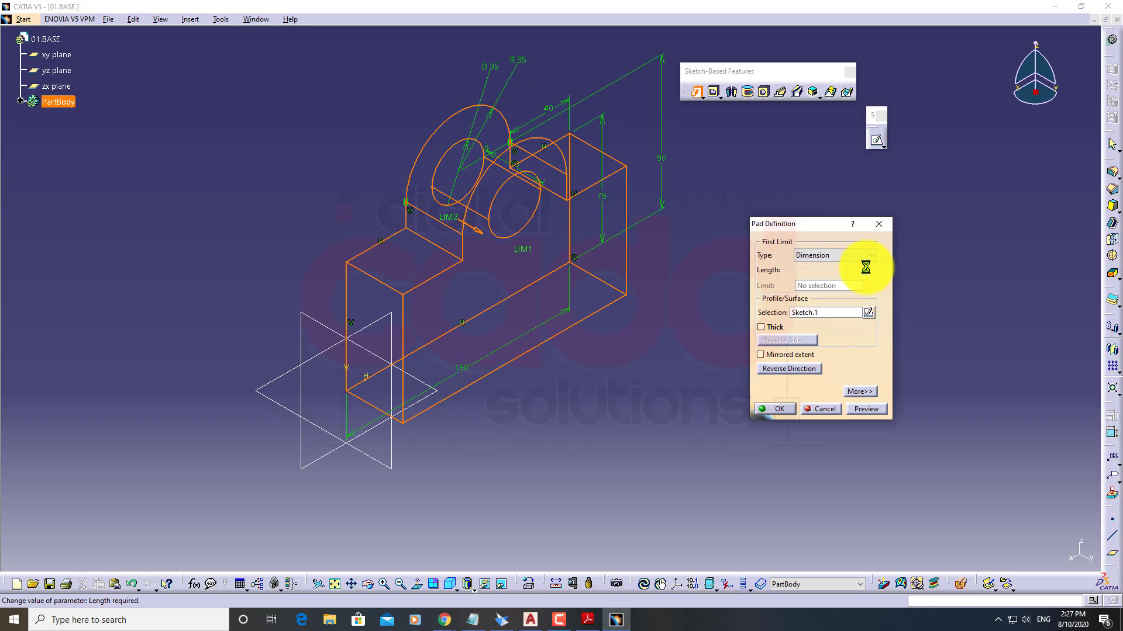
click(860, 413)
middle_drag(646, 371, 584, 424)
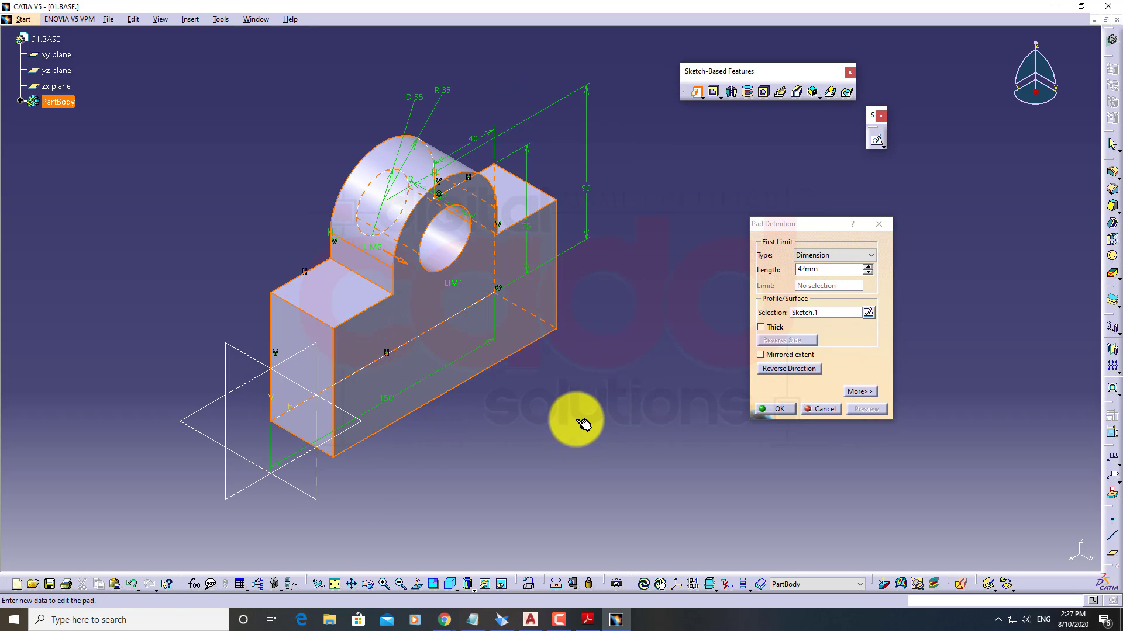
Preview the pad in the reversed direction, toggling between both sides before restoring the original direction
click(780, 369)
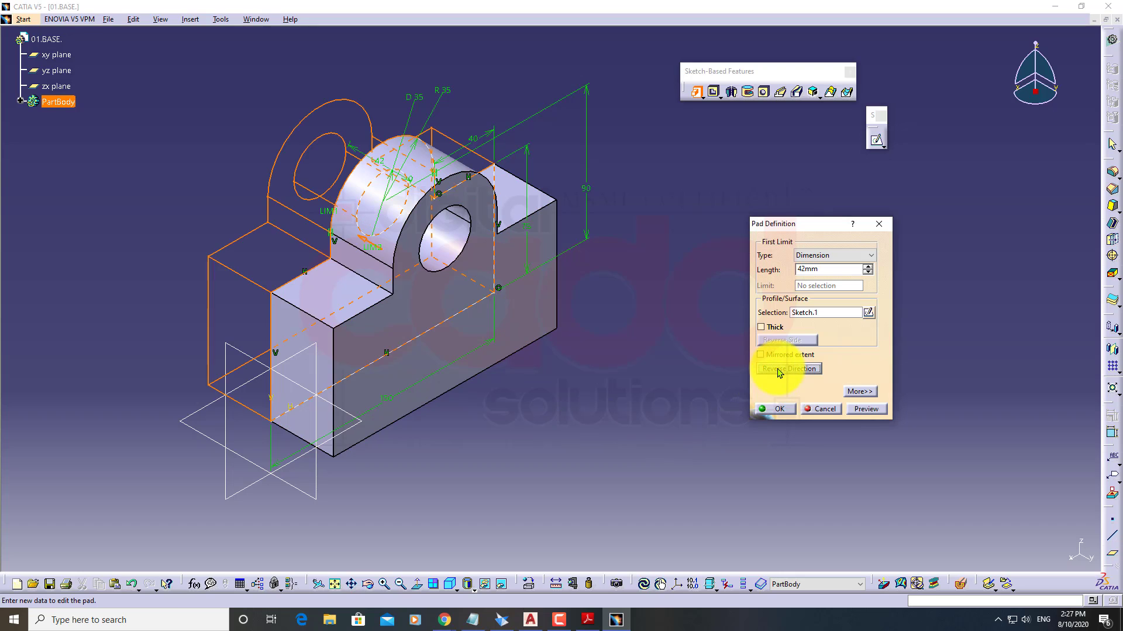
click(858, 412)
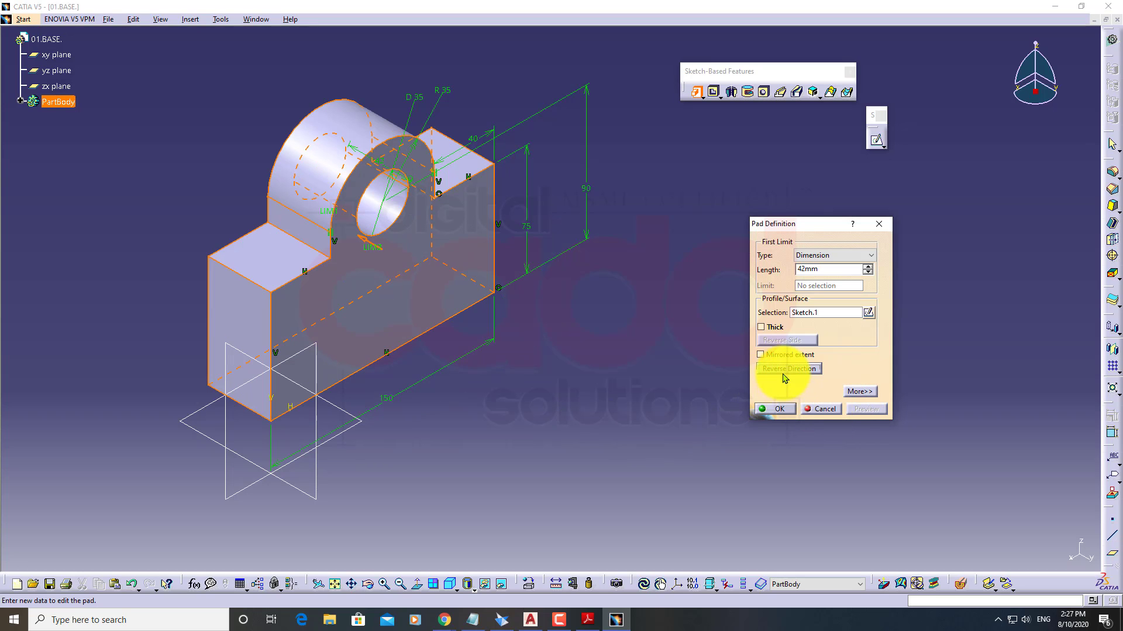
click(783, 372)
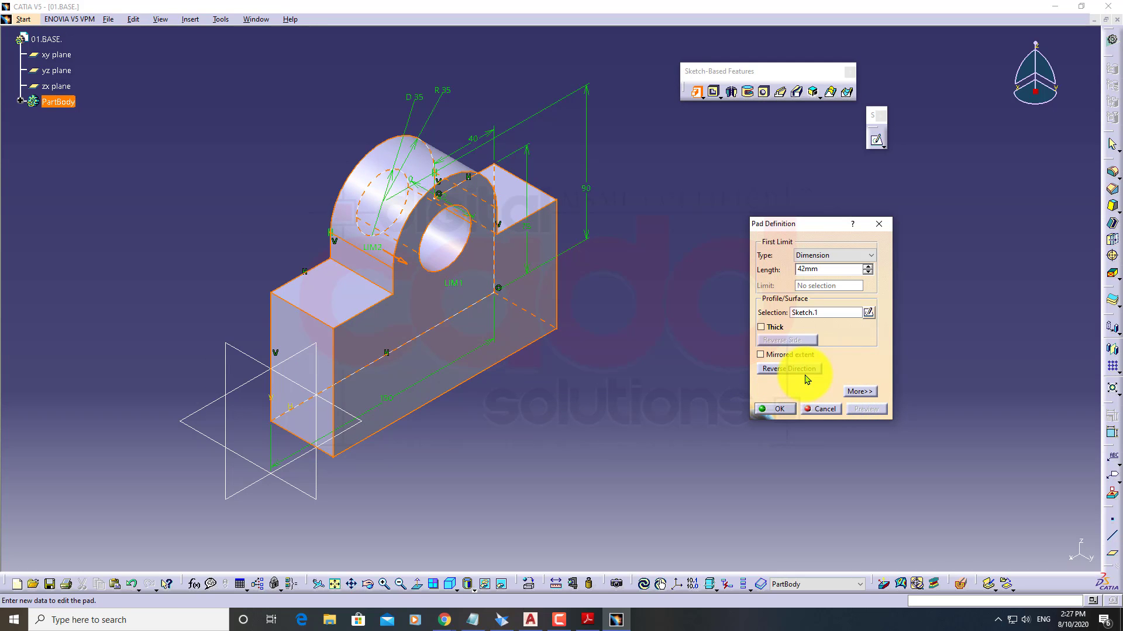
click(806, 373)
click(850, 408)
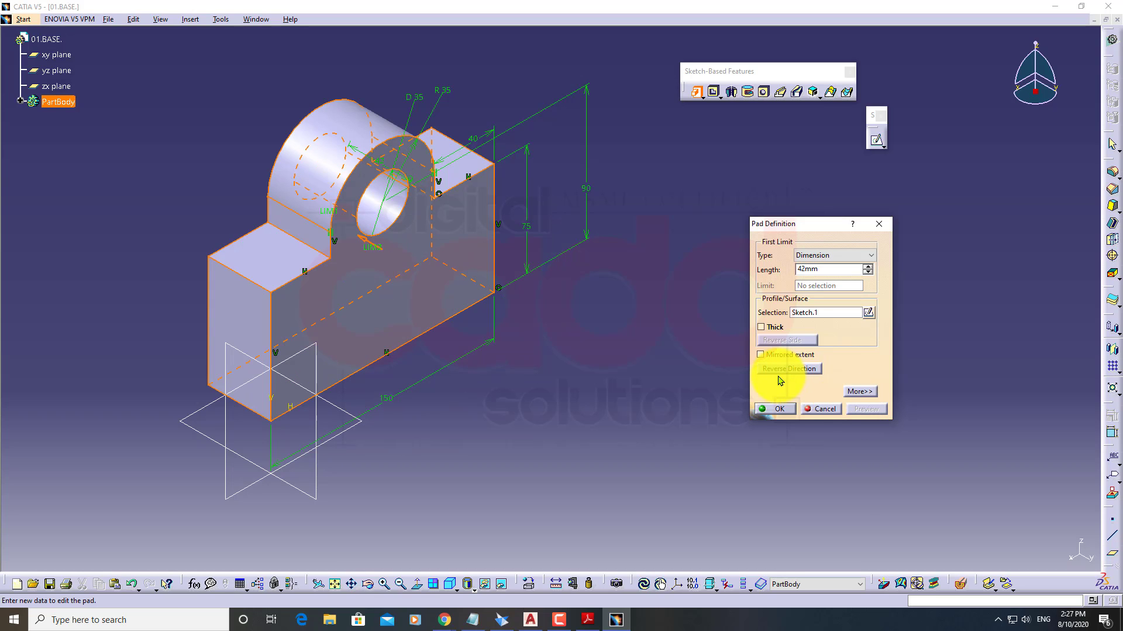
click(860, 409)
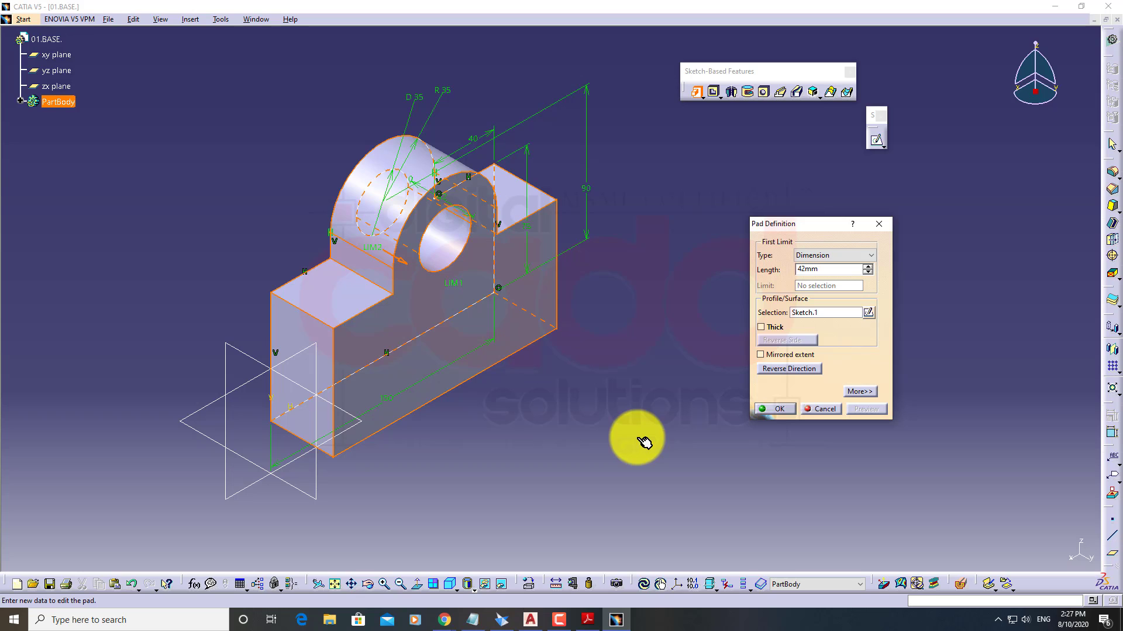
Extend the 42 mm pad symmetrically with Mirrored extent, confirm it, and restore the isometric view
click(811, 359)
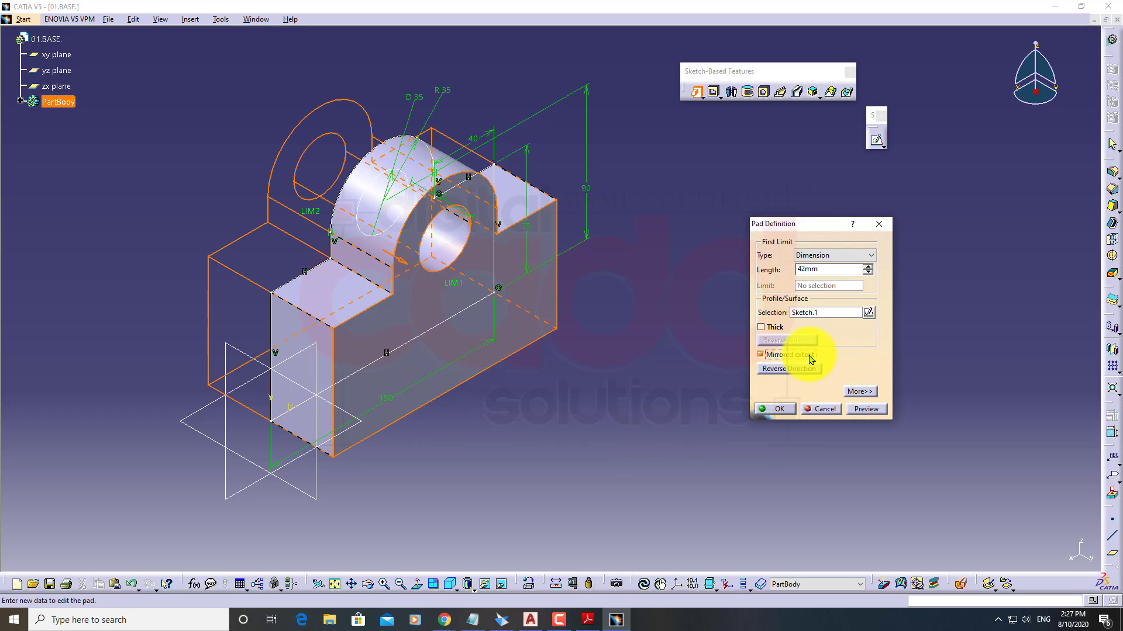
click(860, 408)
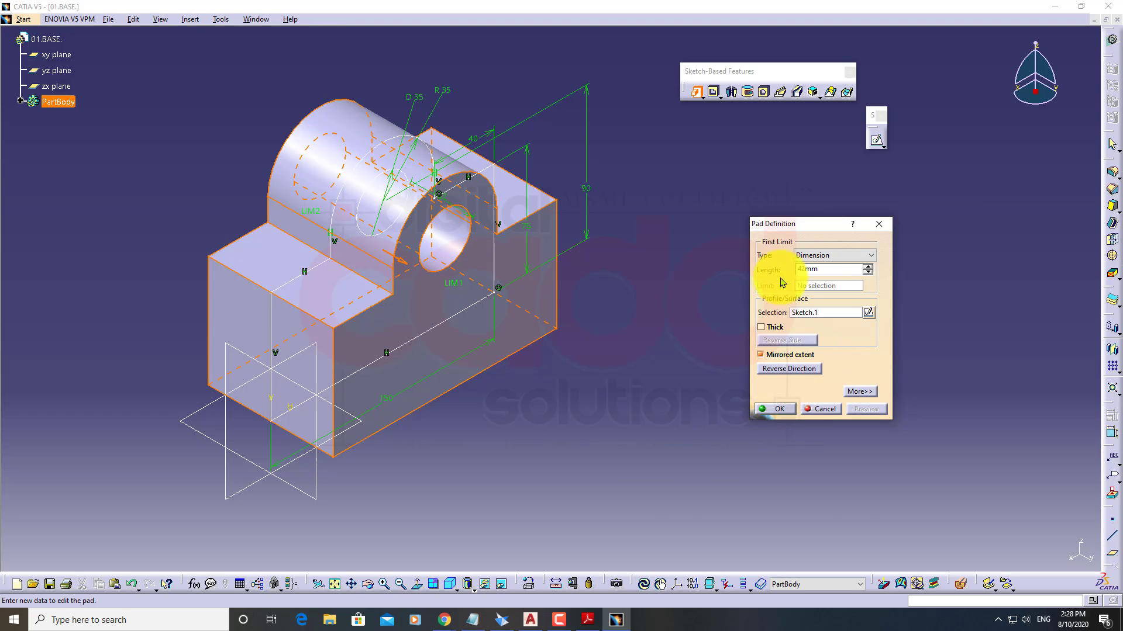
double_click(827, 268)
middle_drag(450, 438, 556, 358)
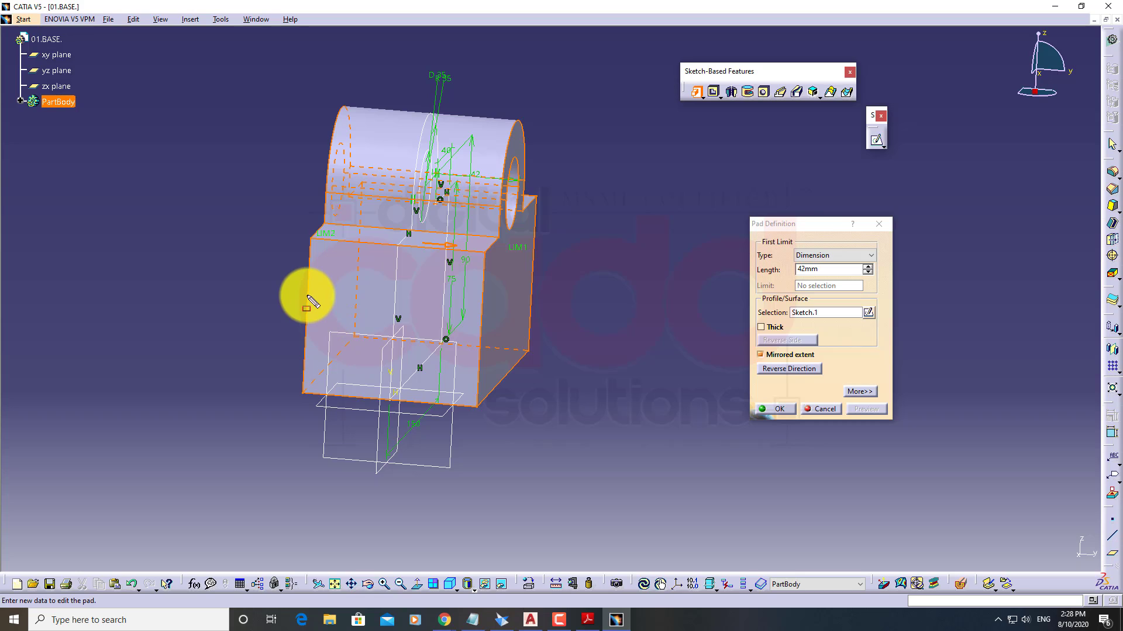
drag(308, 296, 387, 296)
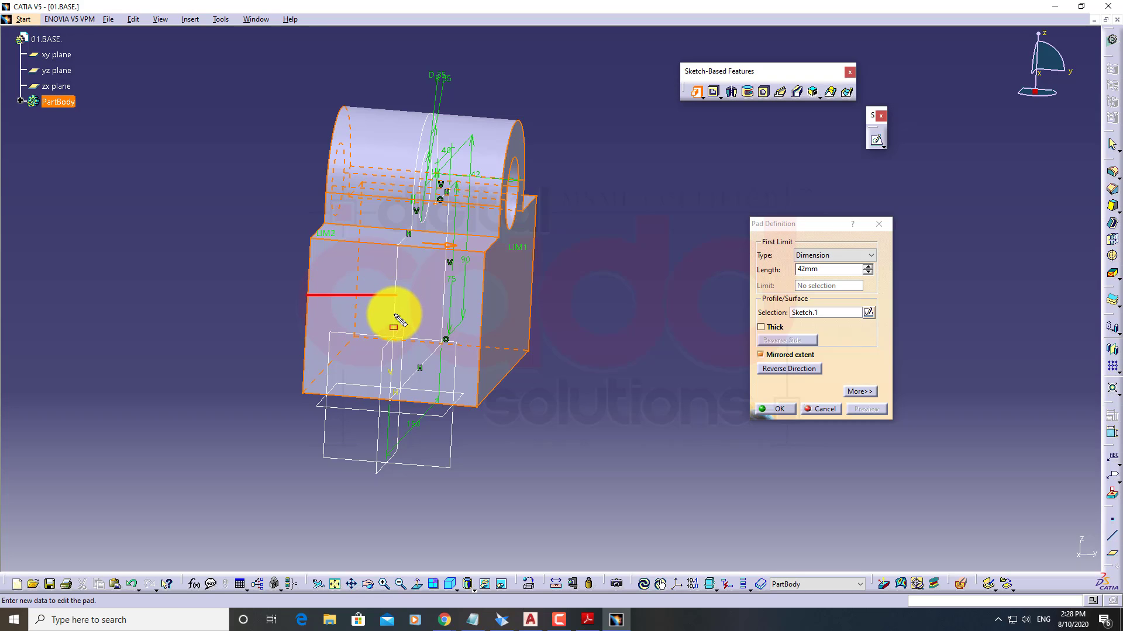
drag(395, 316, 467, 324)
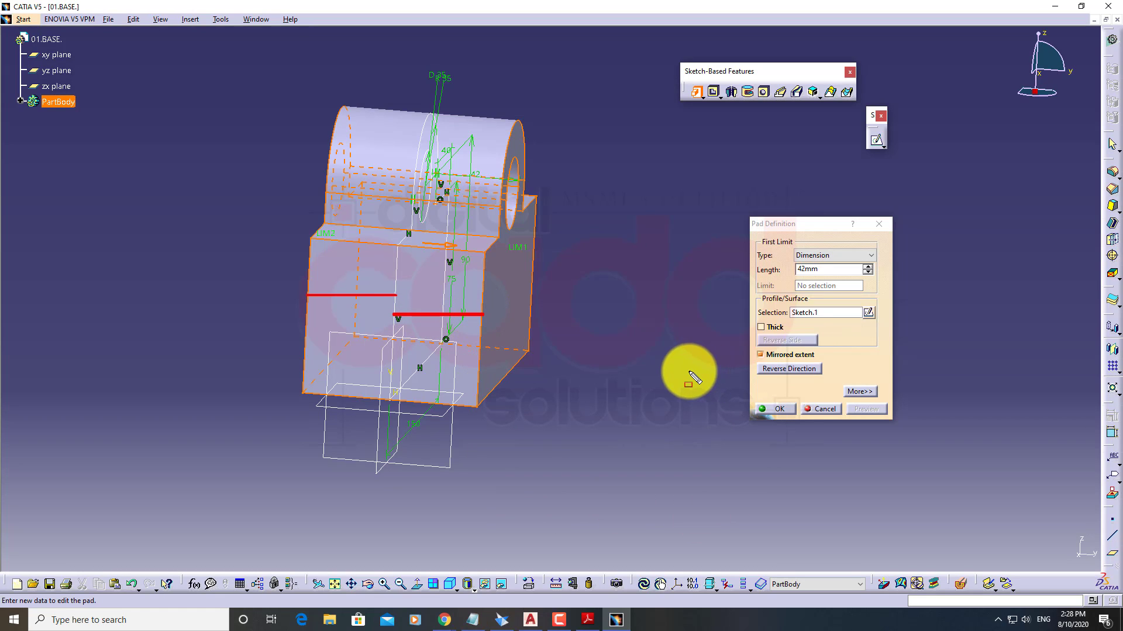
key(Escape)
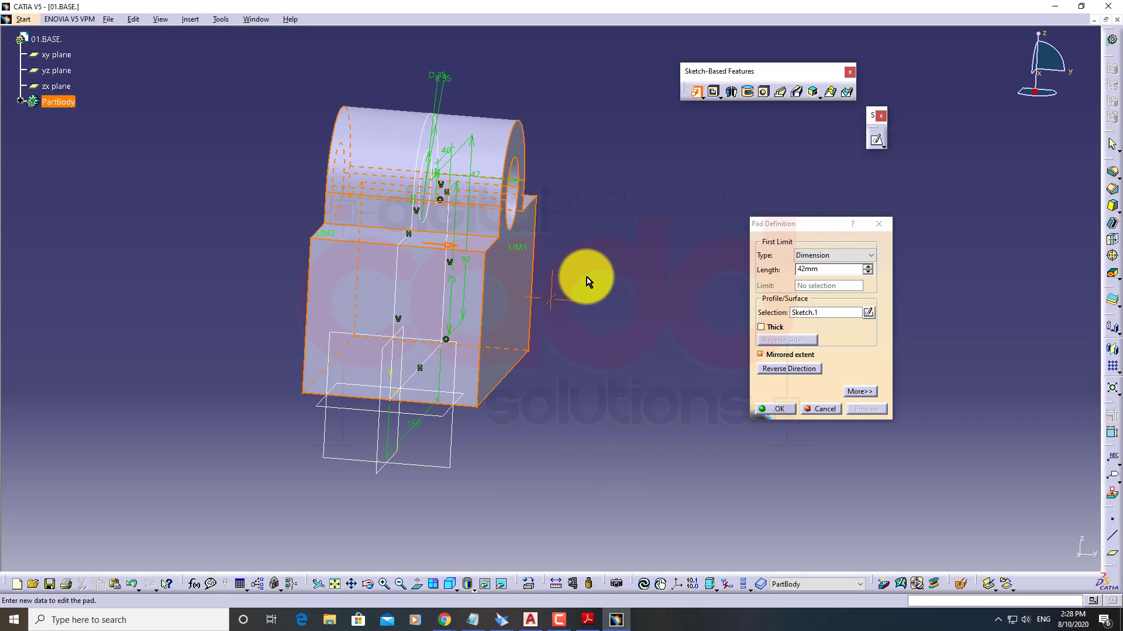
middle_drag(582, 278, 598, 454)
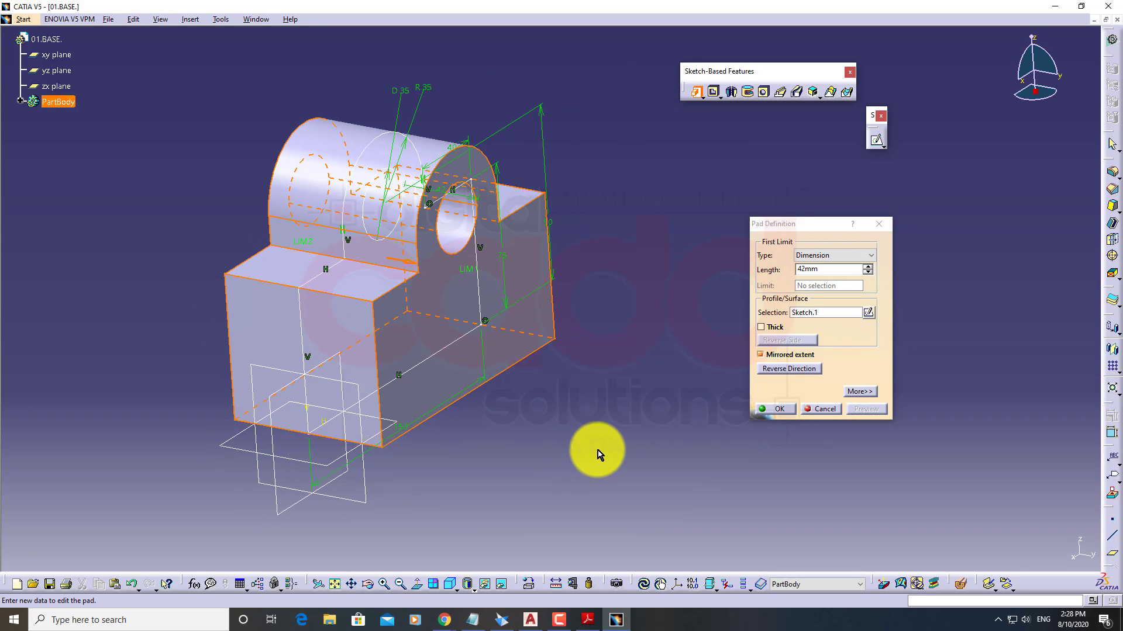
click(779, 412)
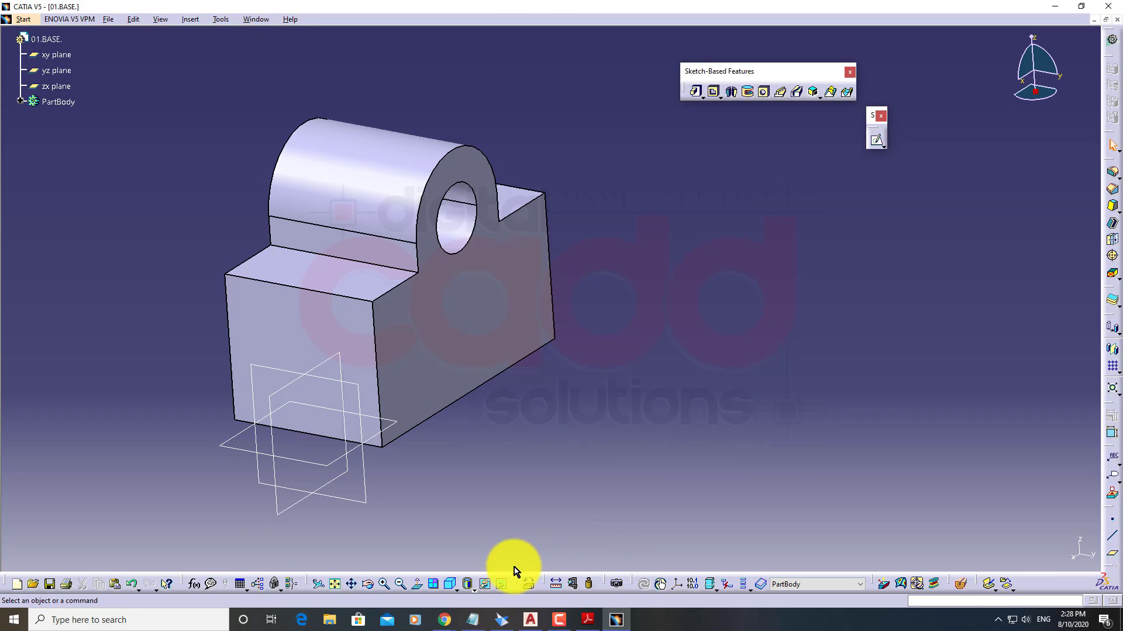
click(451, 583)
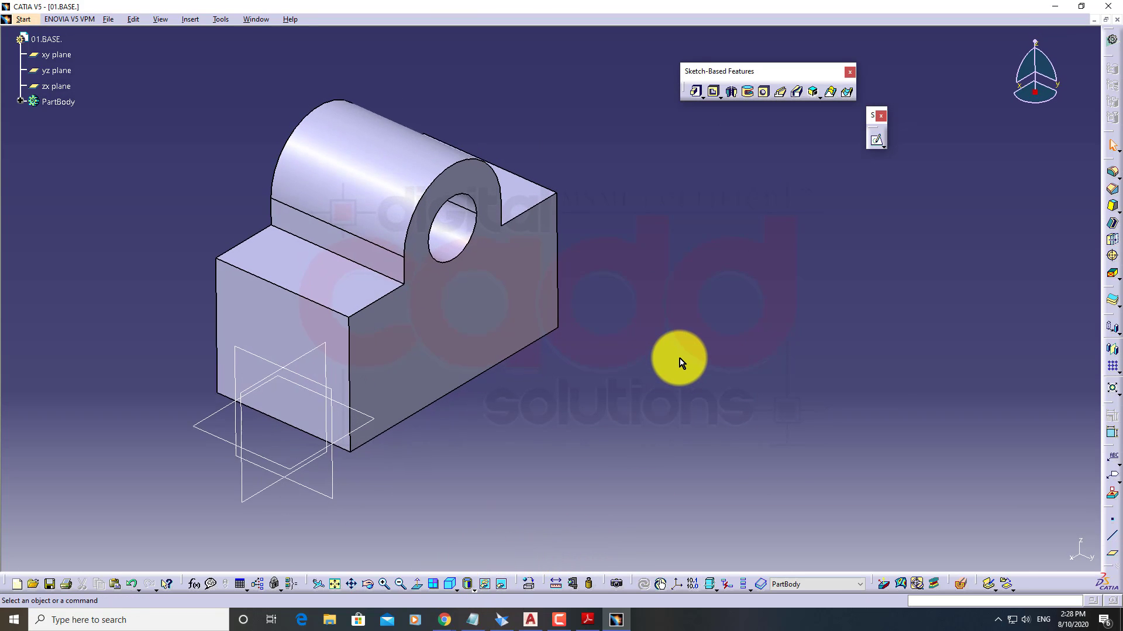
Undock the Dress-Up Features toolbar and place it horizontally below the Sketcher toolbar
middle_drag(567, 362, 651, 389)
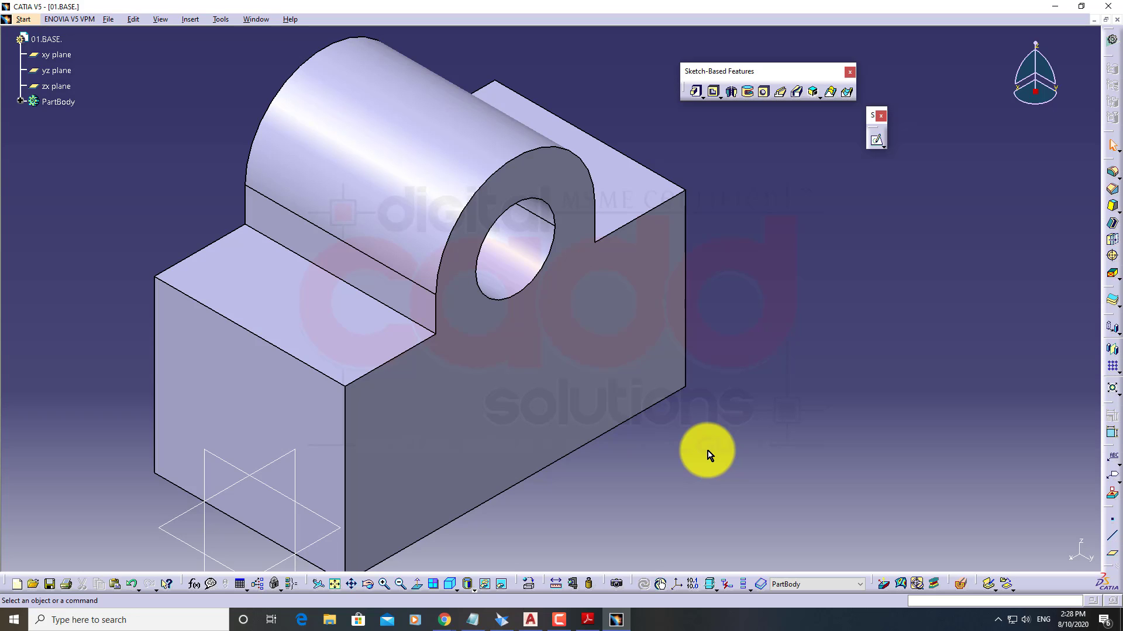
middle_drag(682, 439, 687, 475)
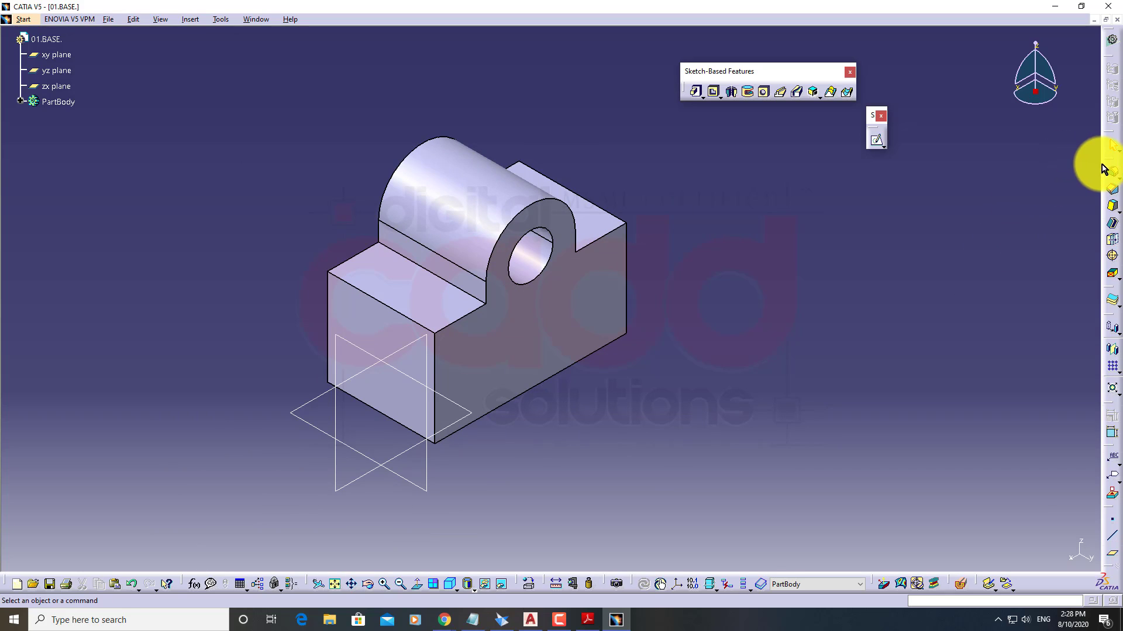
drag(1107, 167, 895, 266)
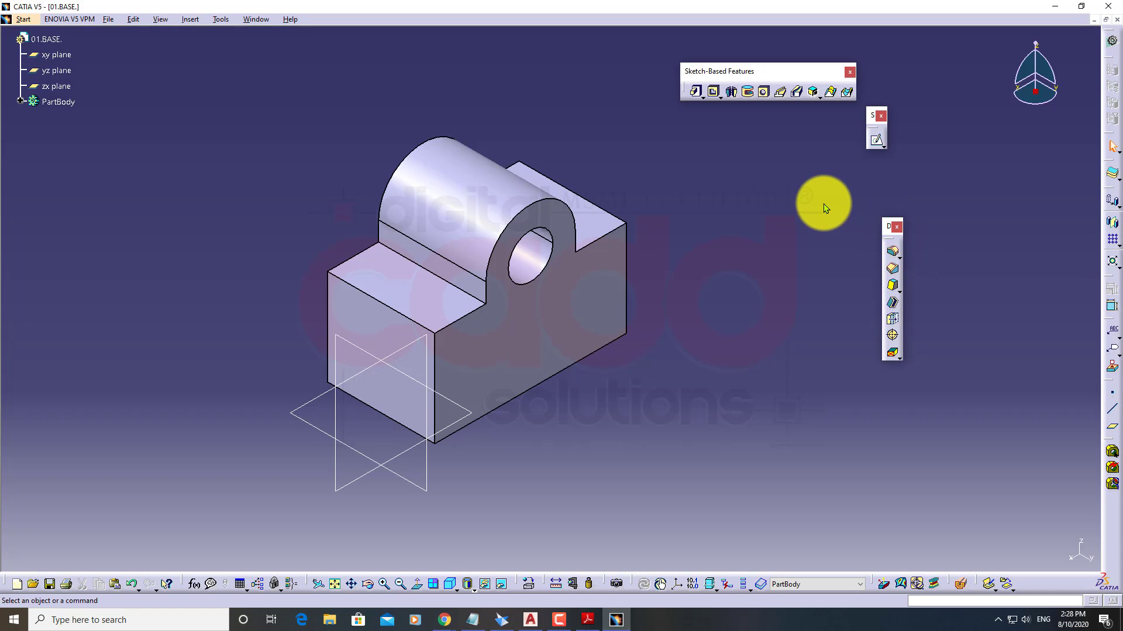
drag(825, 207, 819, 205)
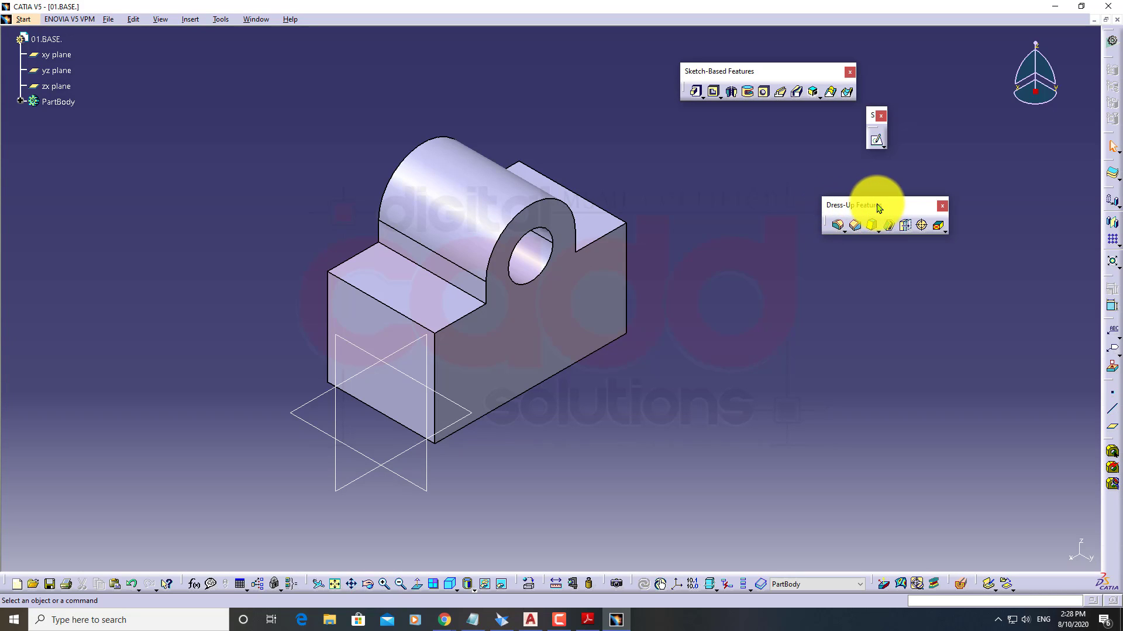
Apply a 5 mm edge fillet to the inner and outer edges of both step faces beside the rounded tab
click(849, 231)
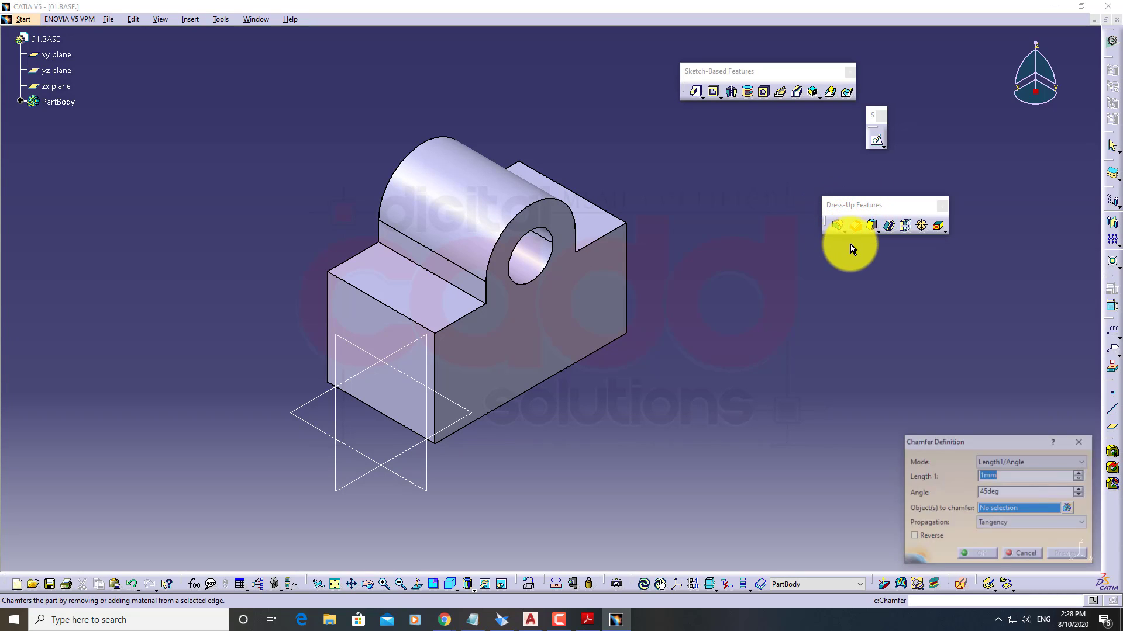
click(1021, 554)
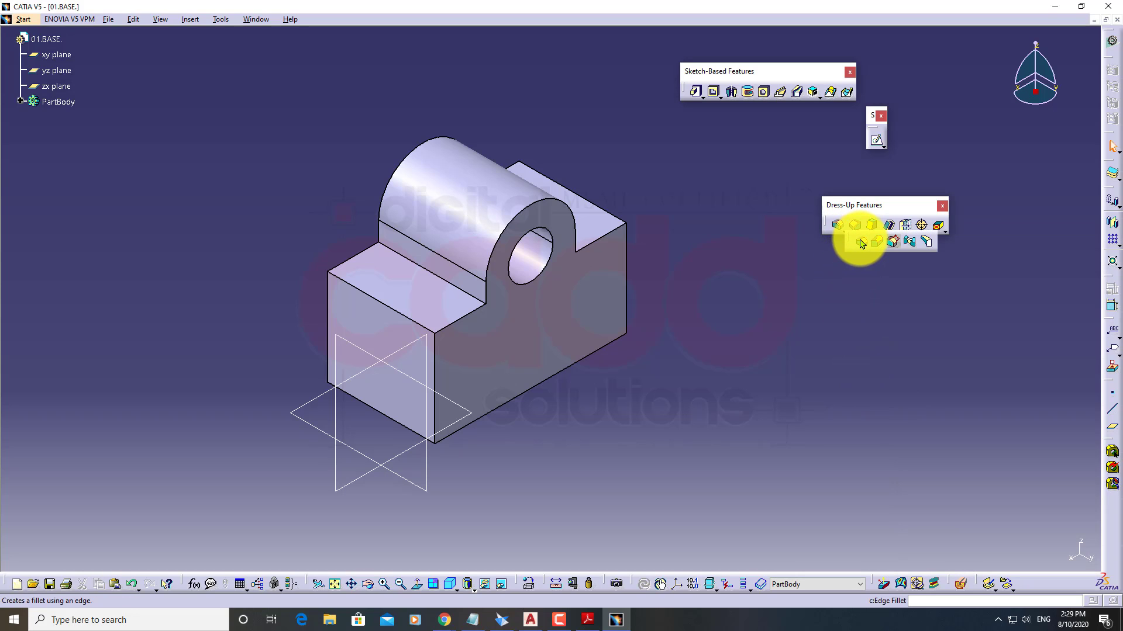
click(862, 243)
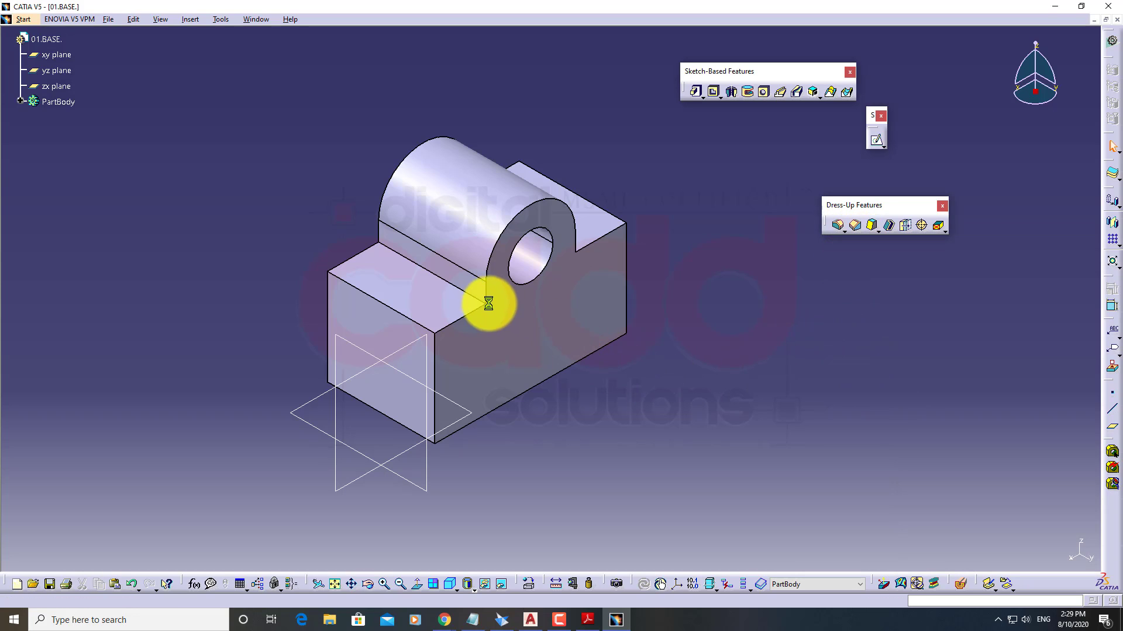
click(453, 288)
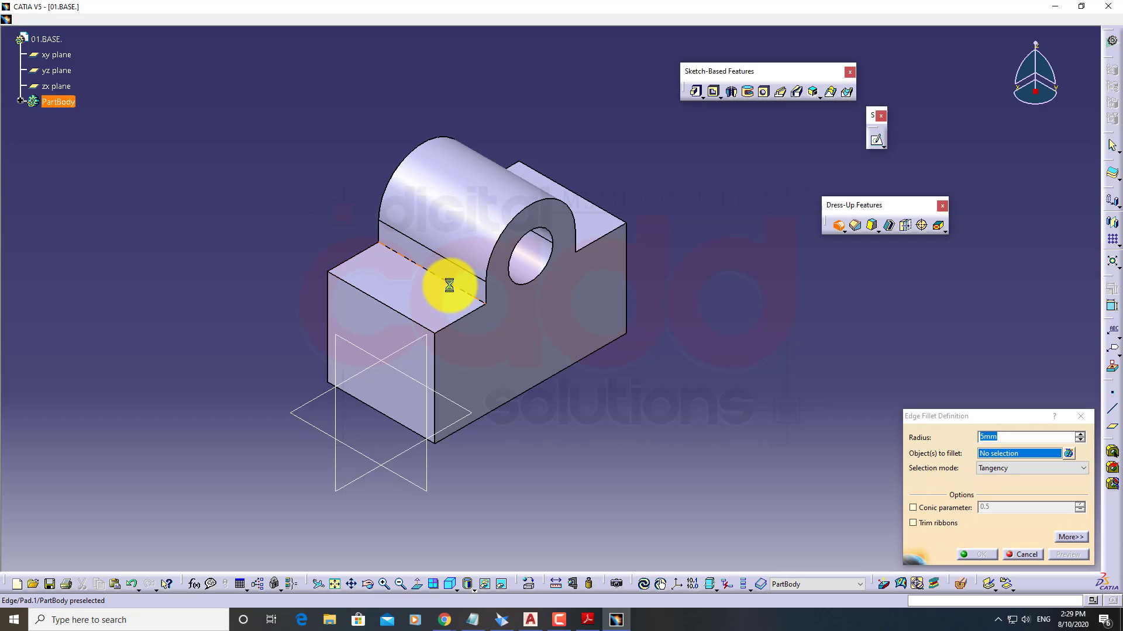
click(412, 319)
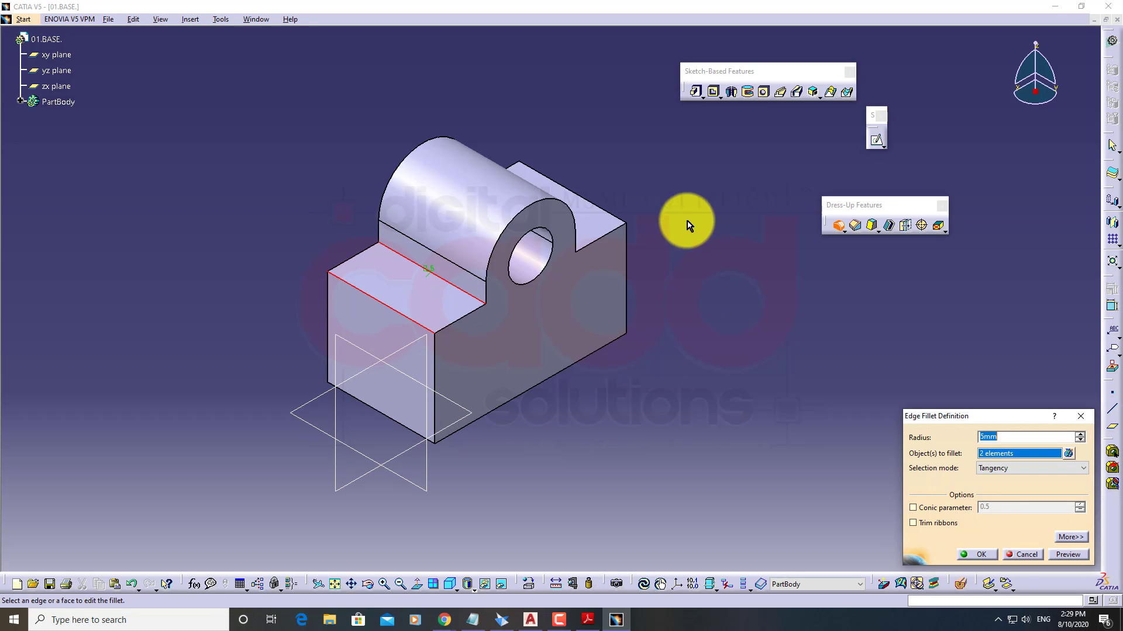
click(610, 211)
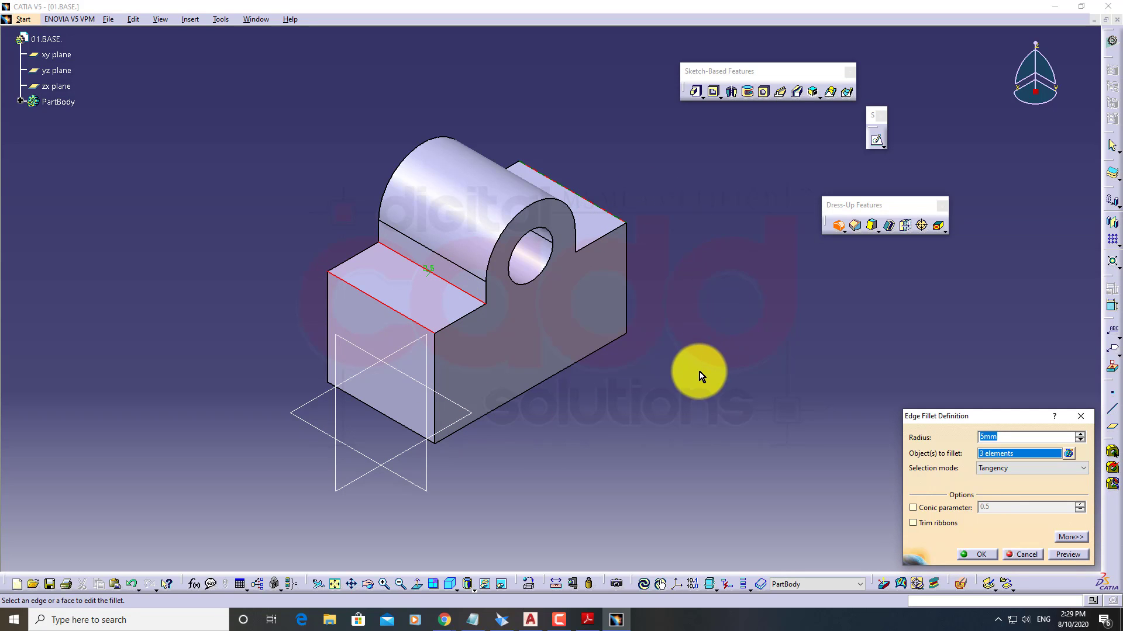
middle_drag(640, 300, 458, 346)
click(529, 228)
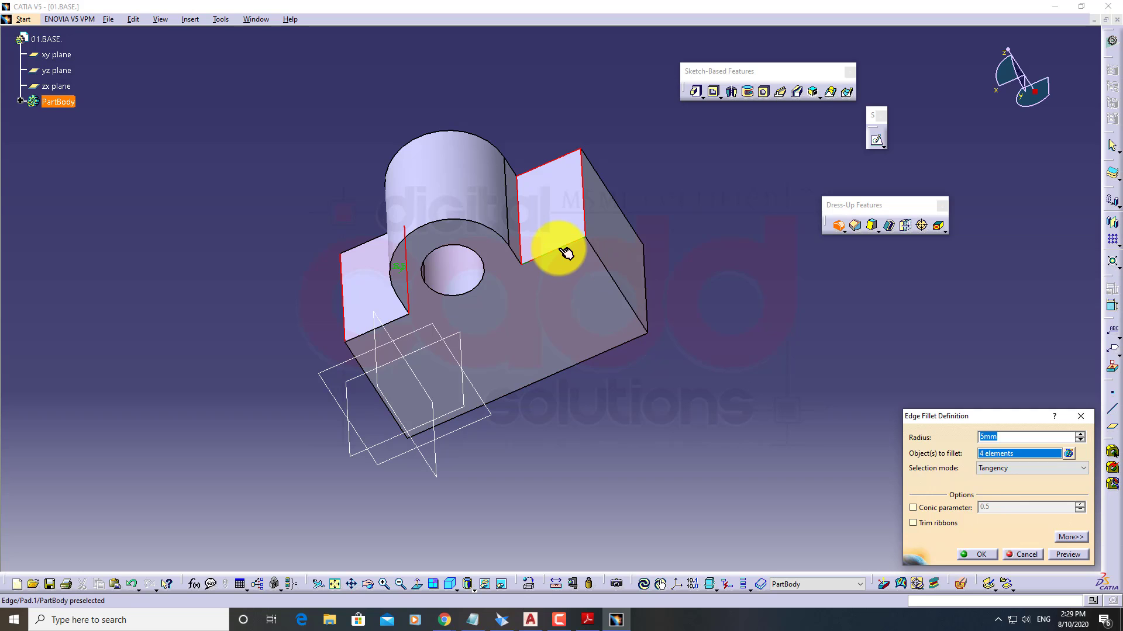
key(Return)
middle_drag(729, 379, 821, 299)
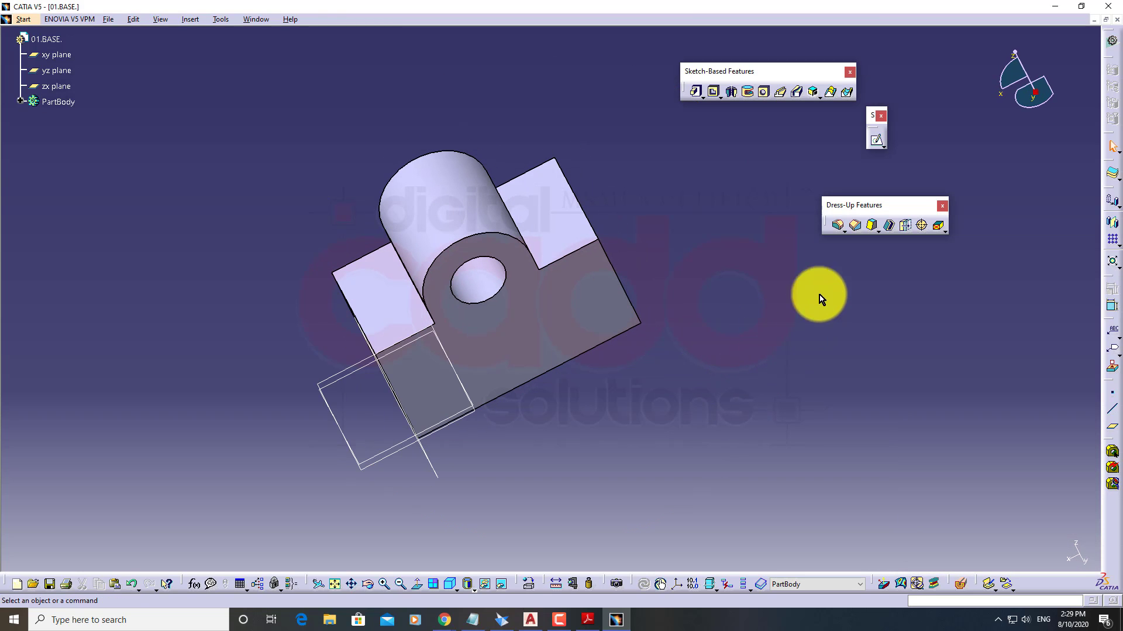
Apply a 10 mm edge fillet to the outer edges of the step faces on both sides of the rounded tab
click(578, 200)
middle_drag(622, 206, 501, 250)
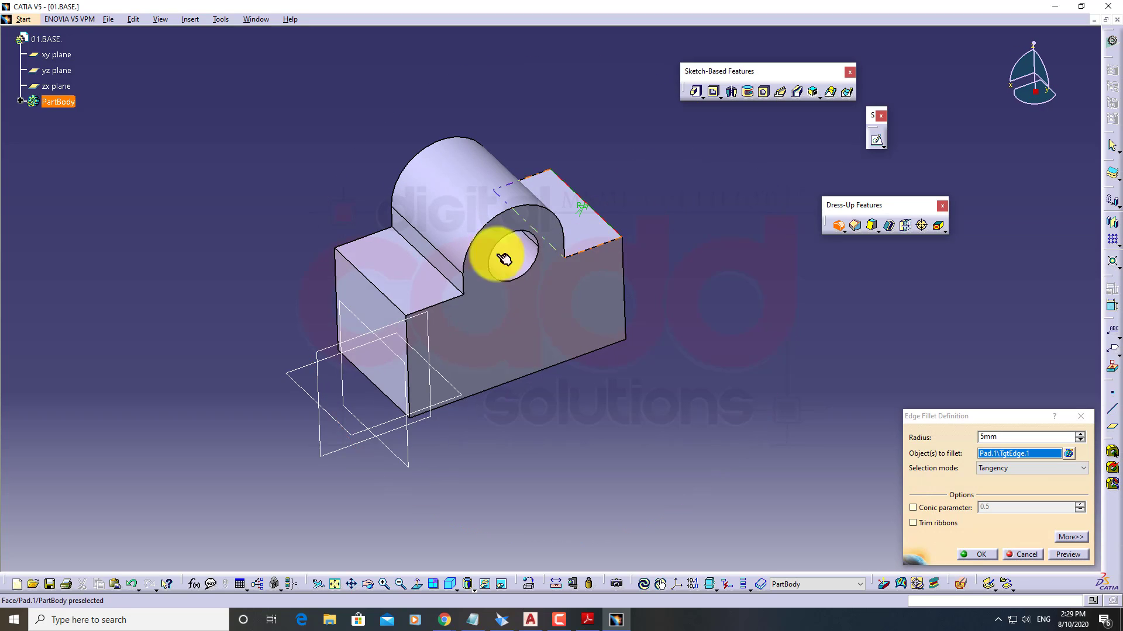
click(384, 294)
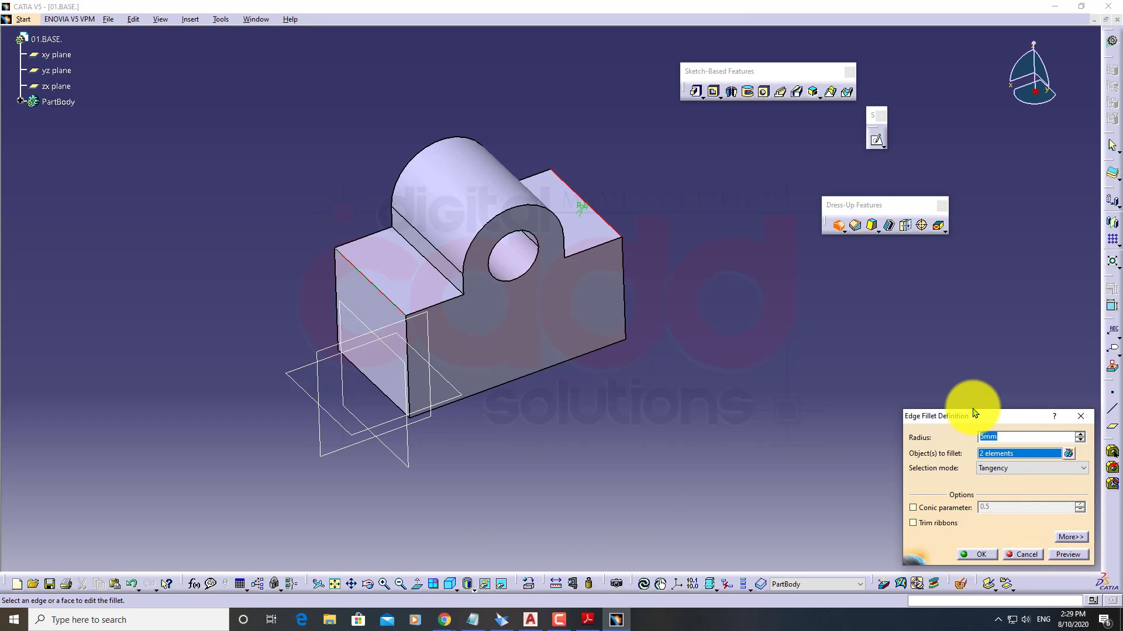
key(Return)
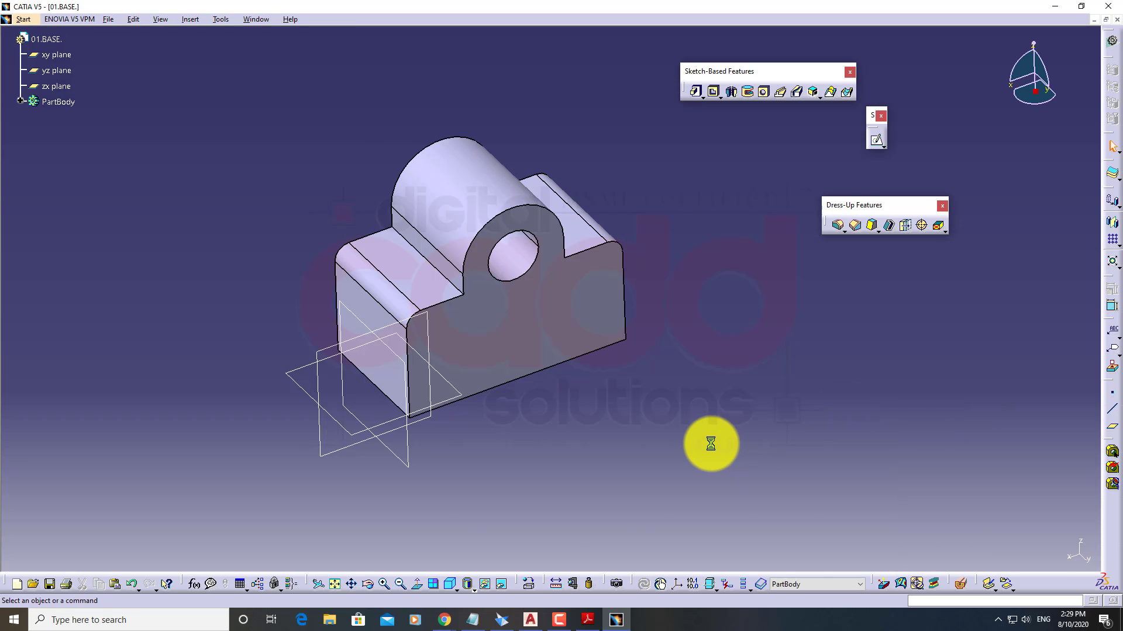
middle_drag(710, 444, 685, 398)
middle_drag(573, 401, 493, 376)
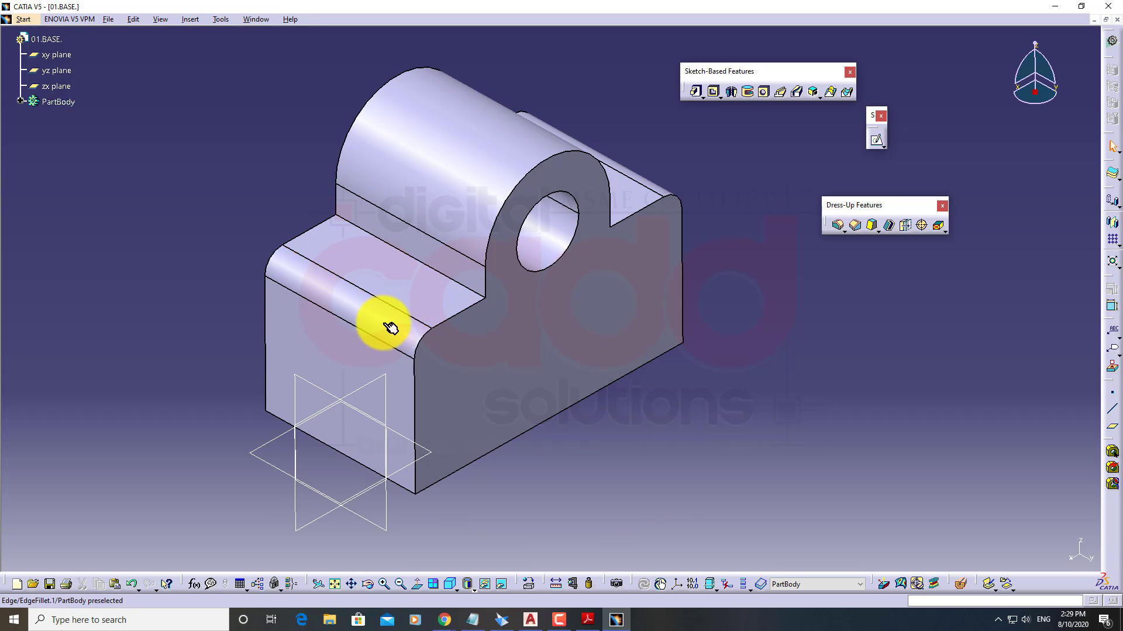
Edit the edge fillet to include the inner edges where both step faces meet the rounded tab, keeping the 10 mm radius
double_click(390, 331)
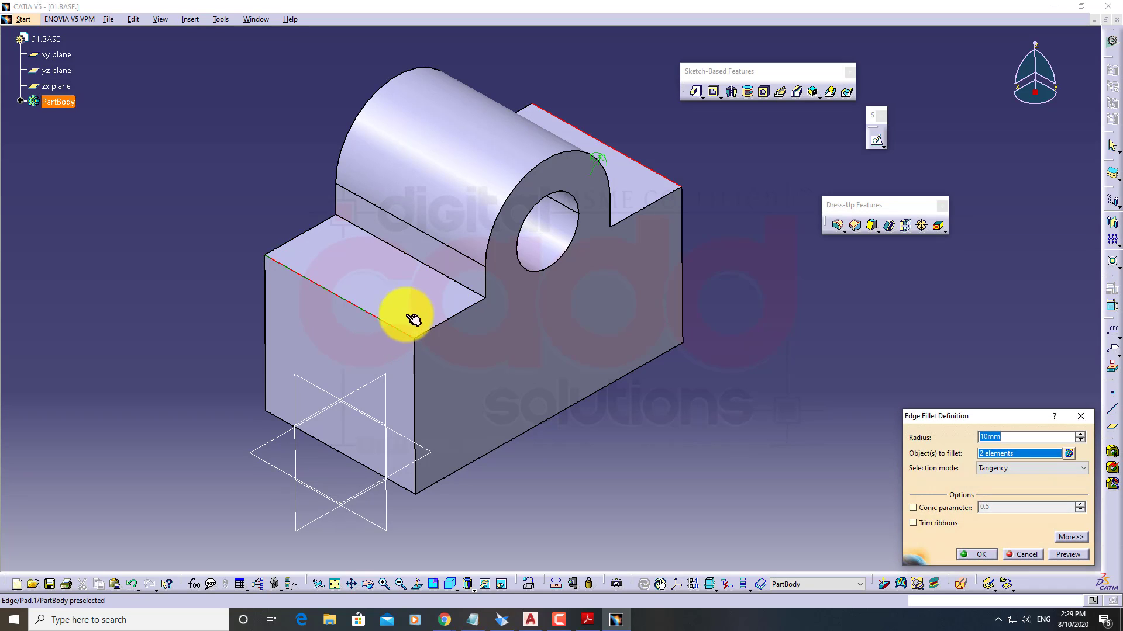
click(455, 282)
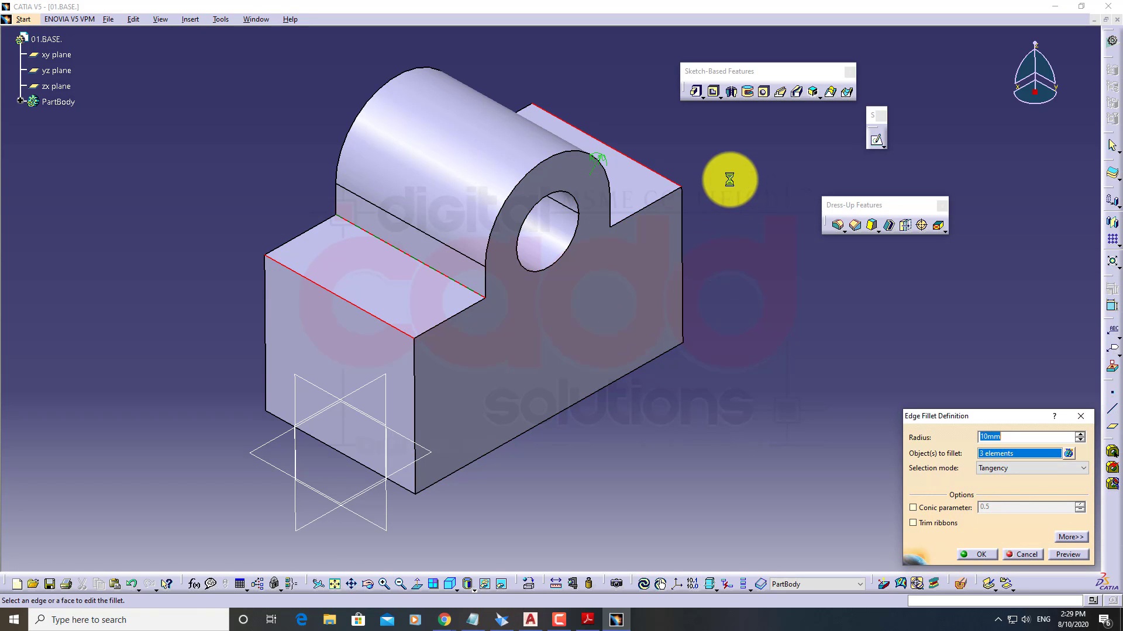
middle_drag(727, 181, 549, 314)
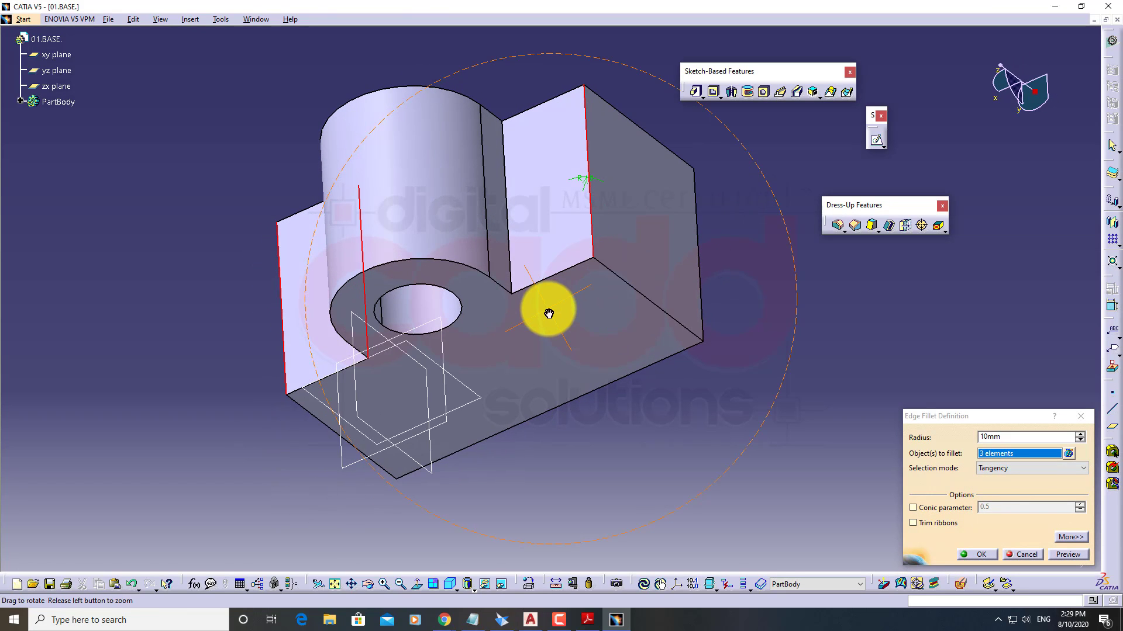
click(517, 255)
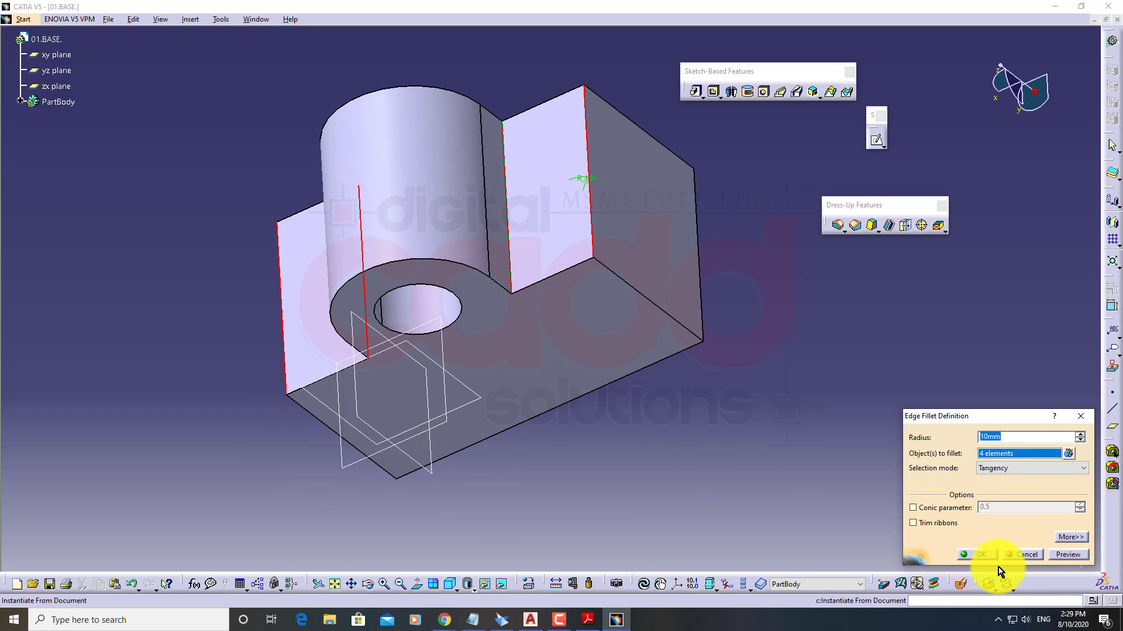
click(981, 554)
middle_drag(594, 431, 731, 281)
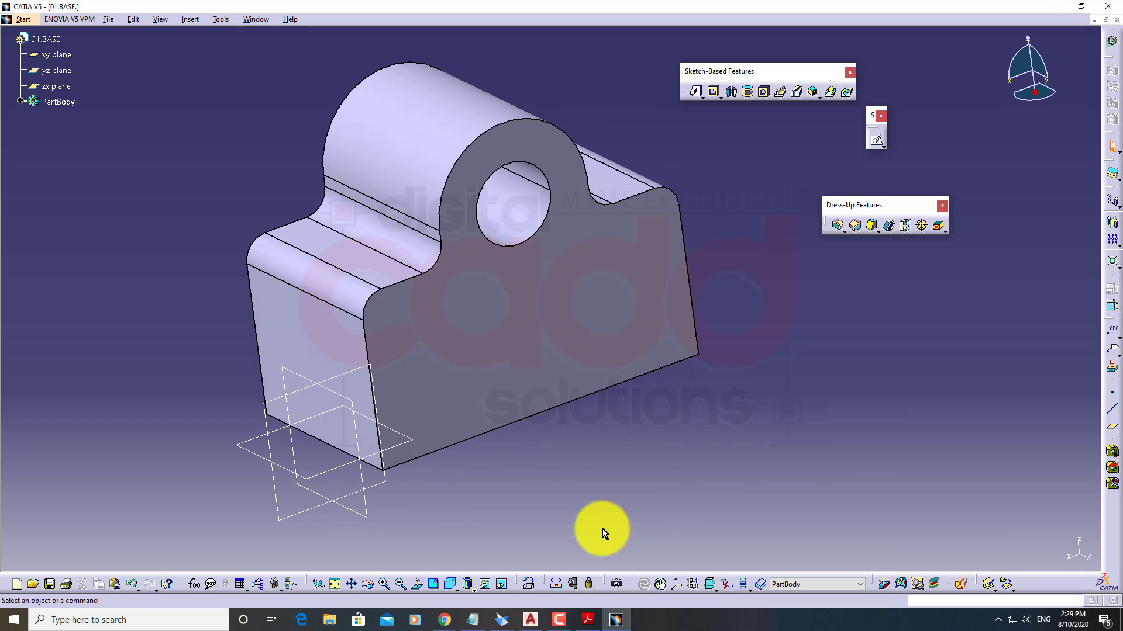
Chamfer the two lower side edges of the base with a 9 mm length at 45 degrees and restore the isometric view
click(451, 585)
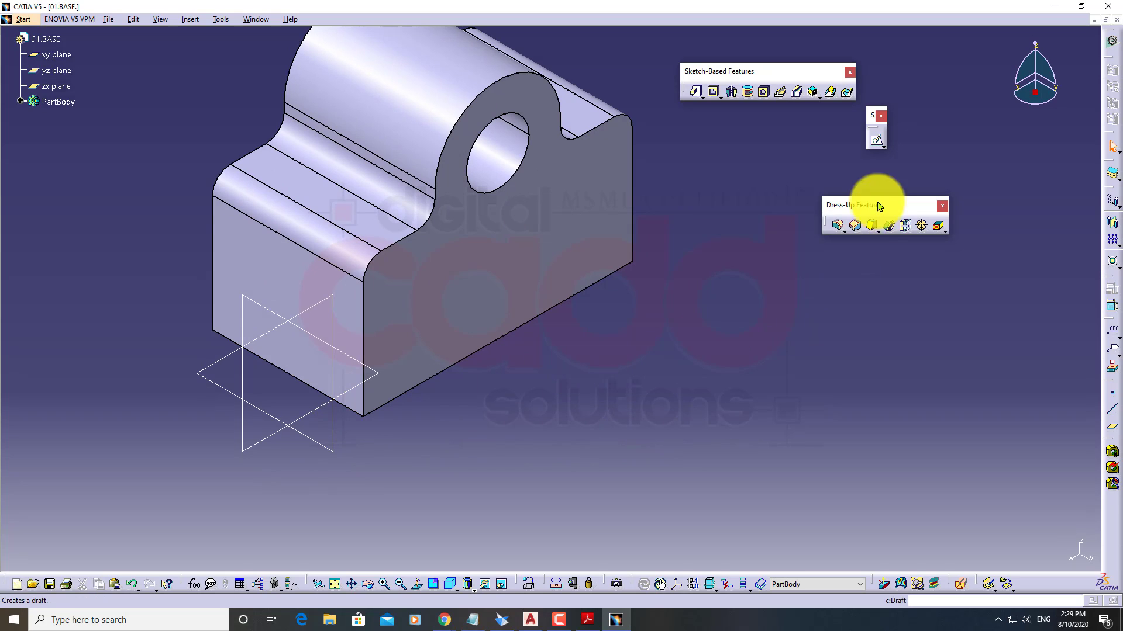
click(856, 226)
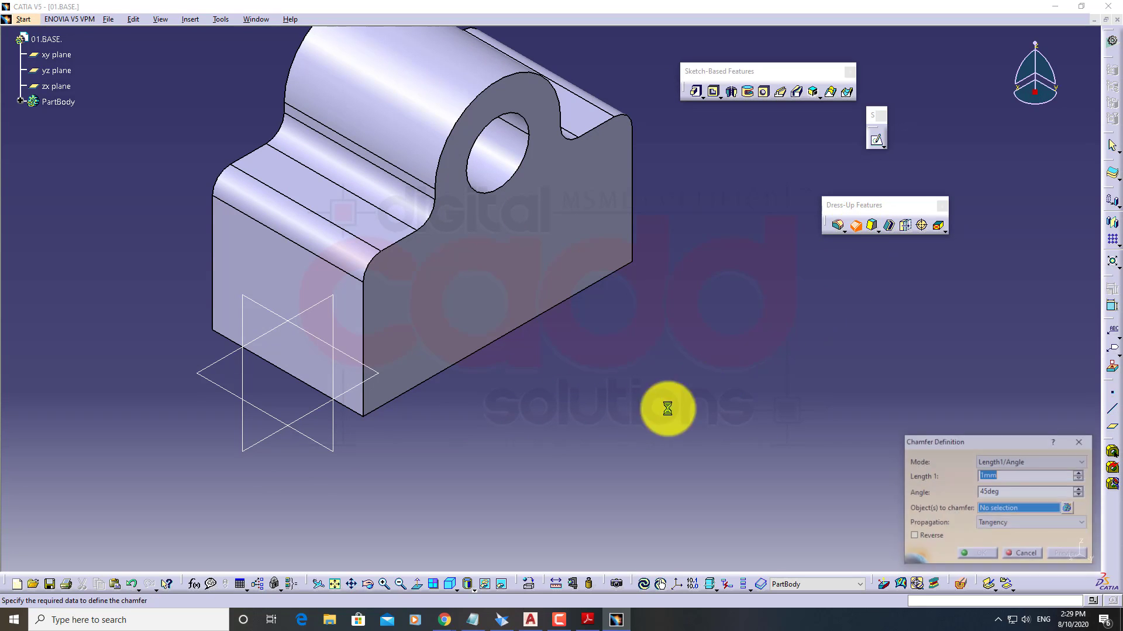
click(359, 416)
middle_drag(756, 245, 554, 359)
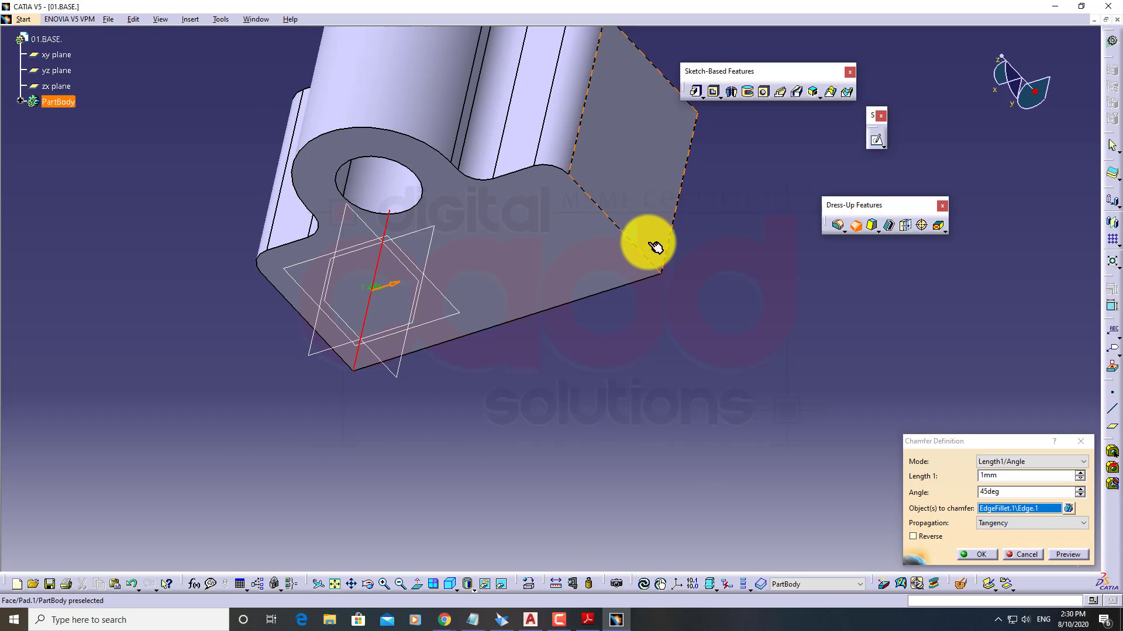
click(672, 226)
middle_drag(451, 350, 802, 358)
double_click(1079, 473)
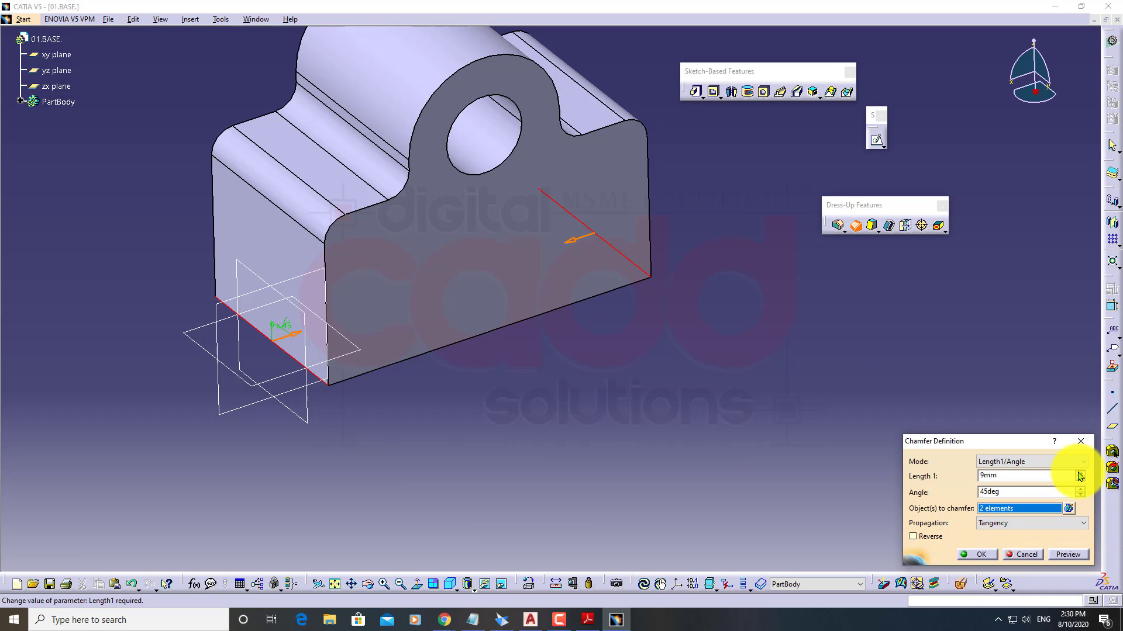
click(977, 554)
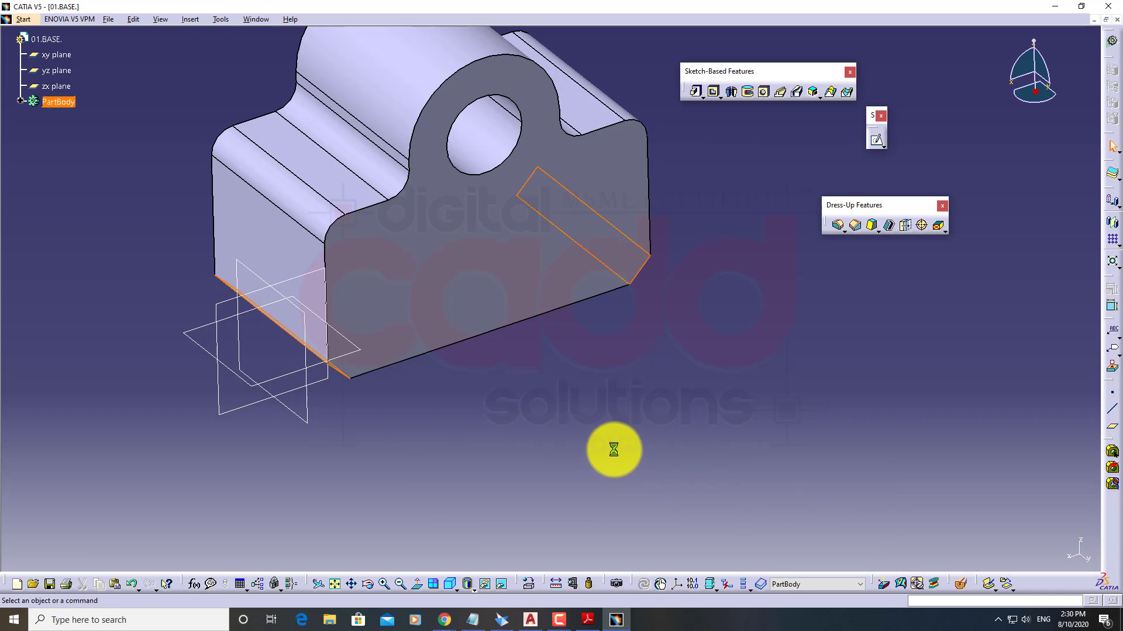
middle_drag(614, 451, 587, 365)
click(449, 584)
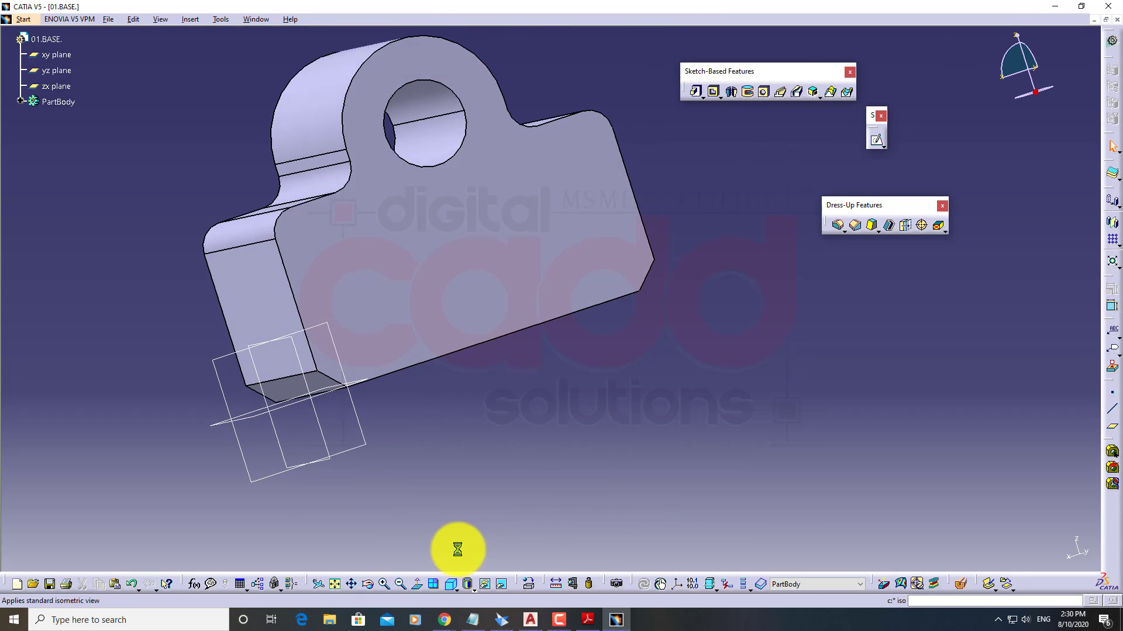
middle_drag(612, 468, 371, 381)
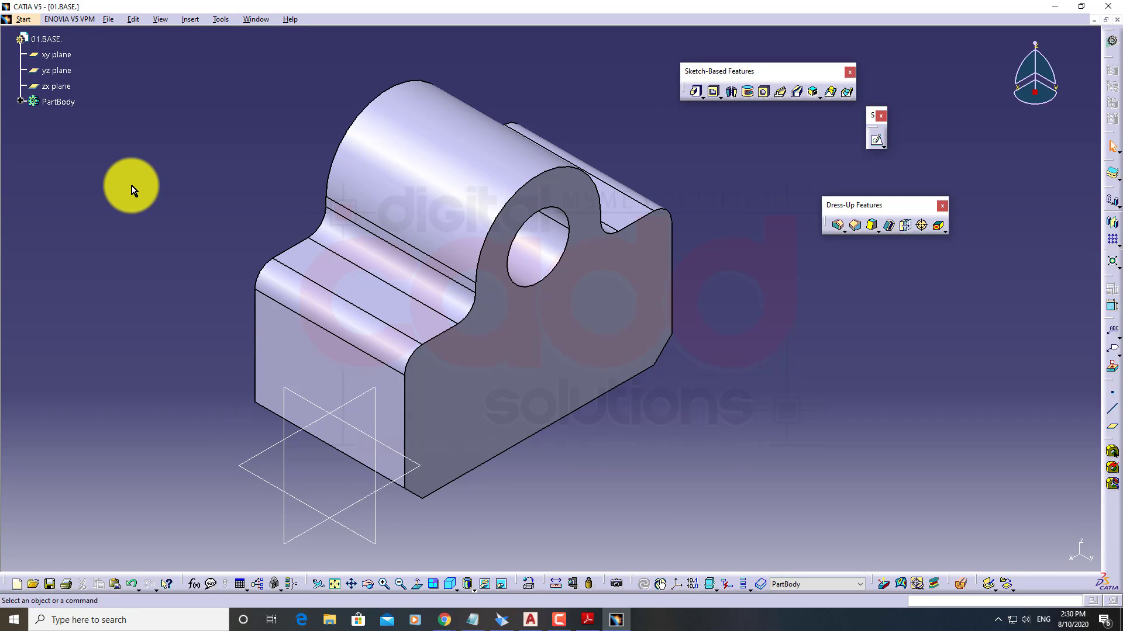
Examine the part from several sides and expand PartBody in the specification tree to review its pad, fillet and chamfer features
mouse_move(106, 136)
mouse_down()
mouse_move(30, 70)
mouse_move(10, 28)
mouse_up()
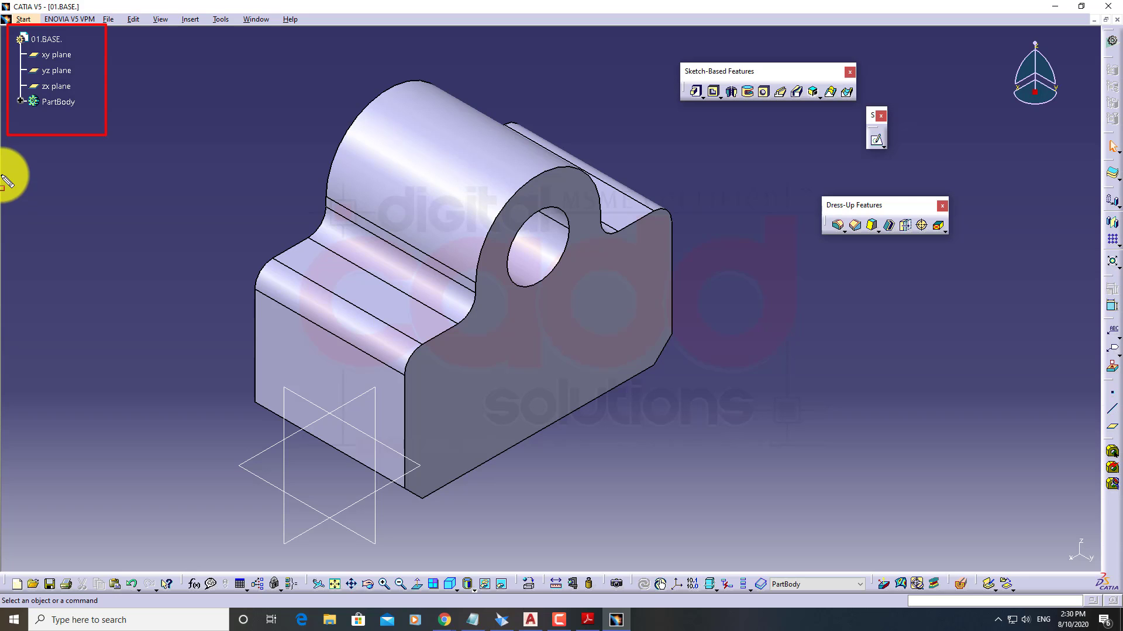
key(Escape)
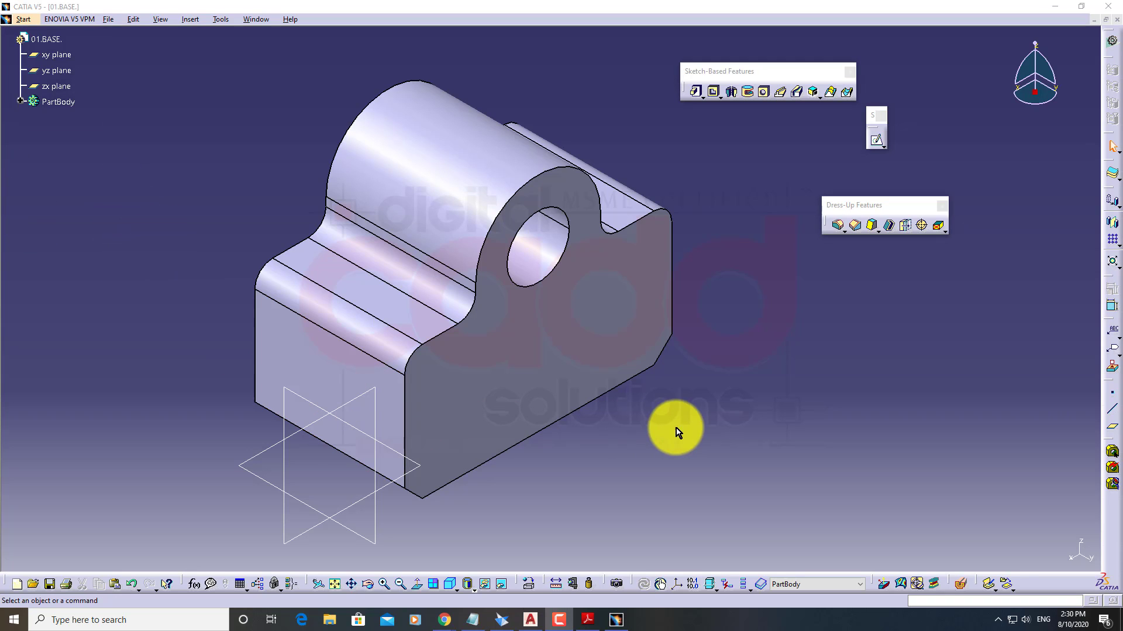
middle_drag(742, 371, 570, 349)
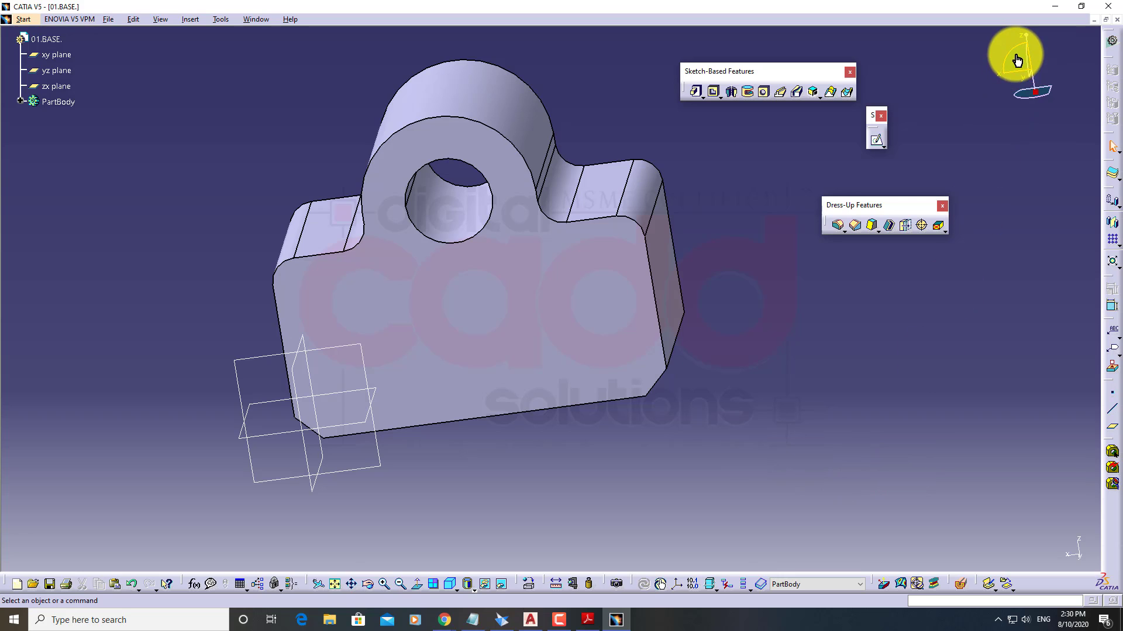
click(454, 592)
click(470, 552)
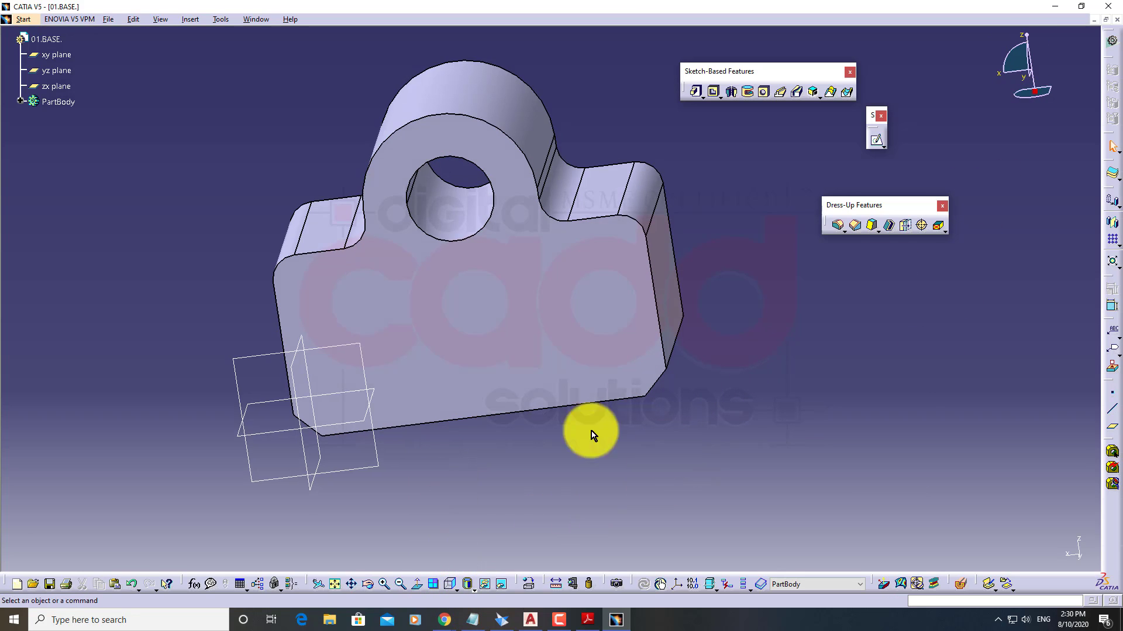
click(20, 102)
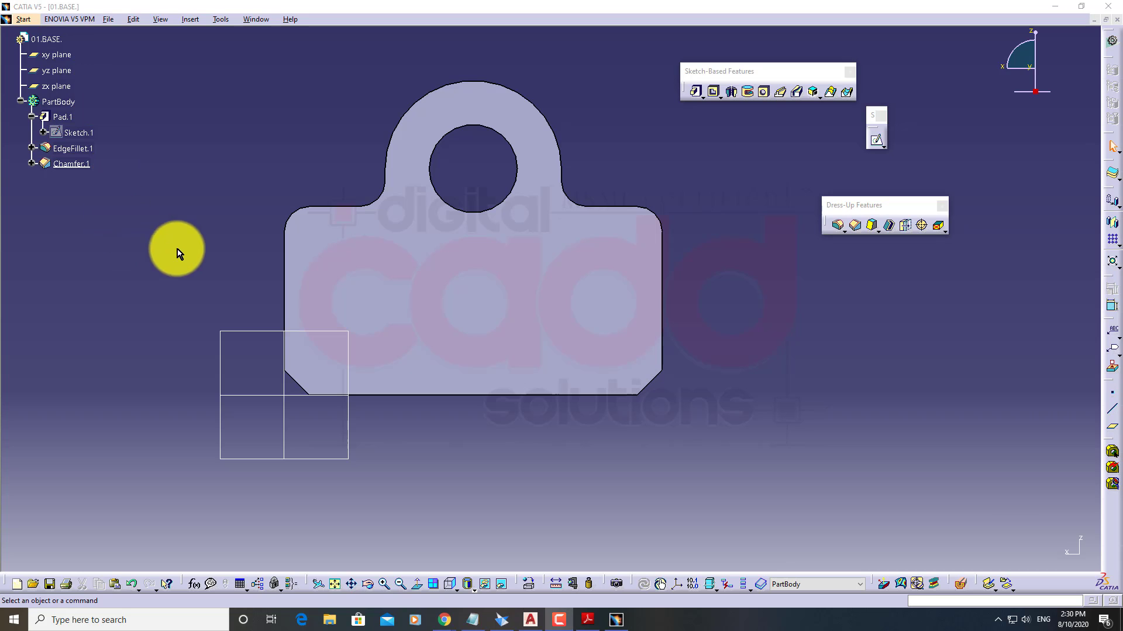
middle_drag(296, 325, 368, 341)
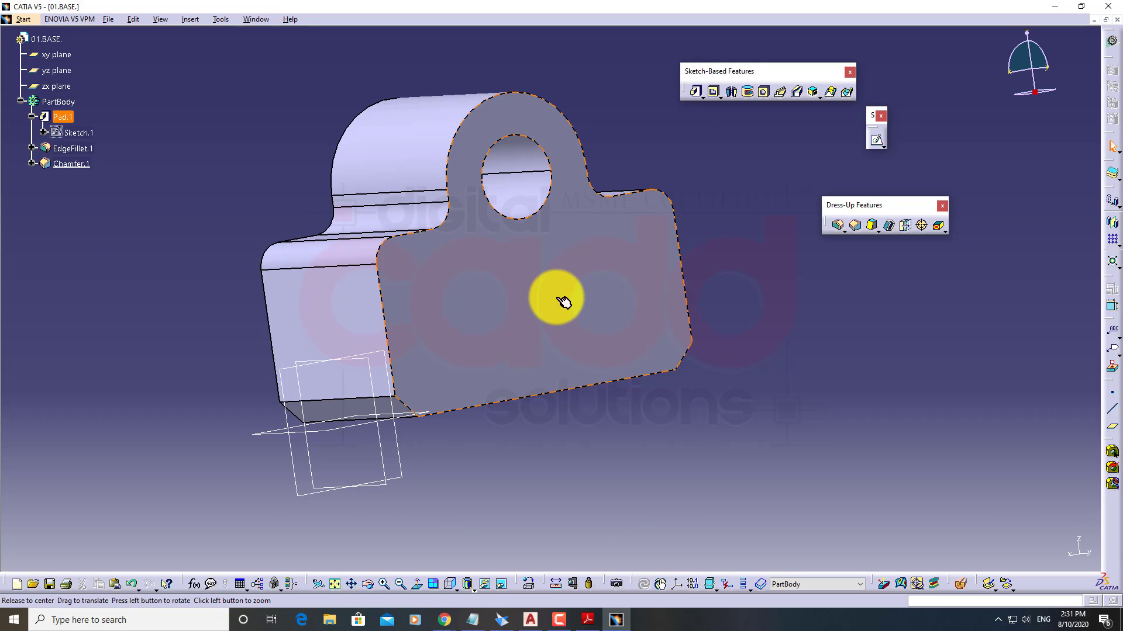
middle_drag(561, 301, 649, 421)
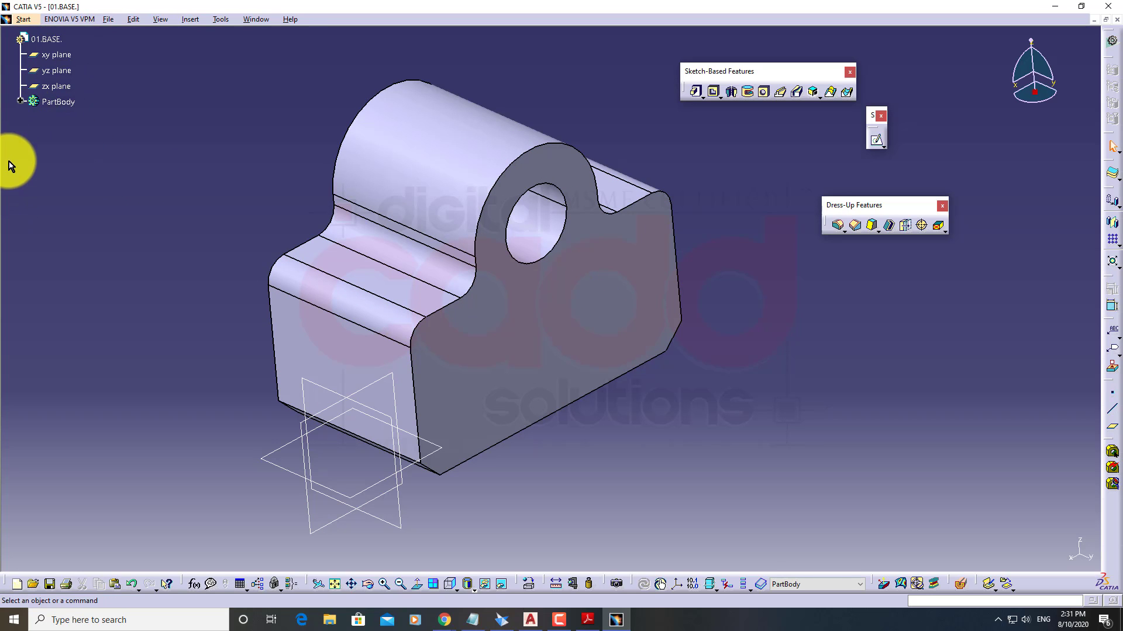
Edit EdgeFillet.1 from the specification tree and set its radius to 5 mm
click(21, 103)
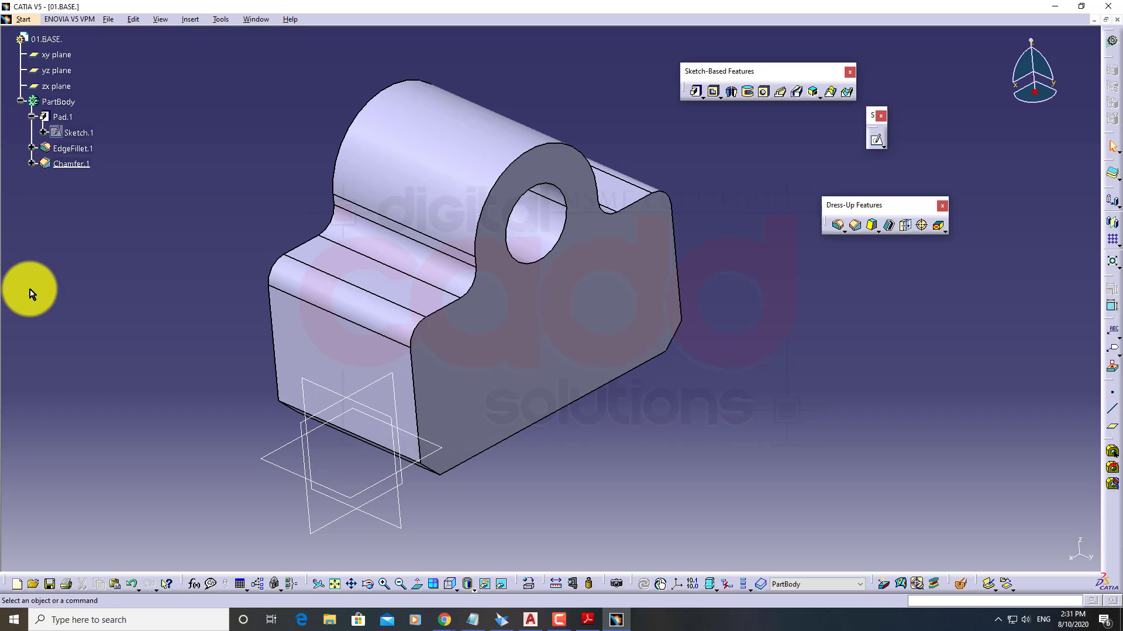
double_click(89, 149)
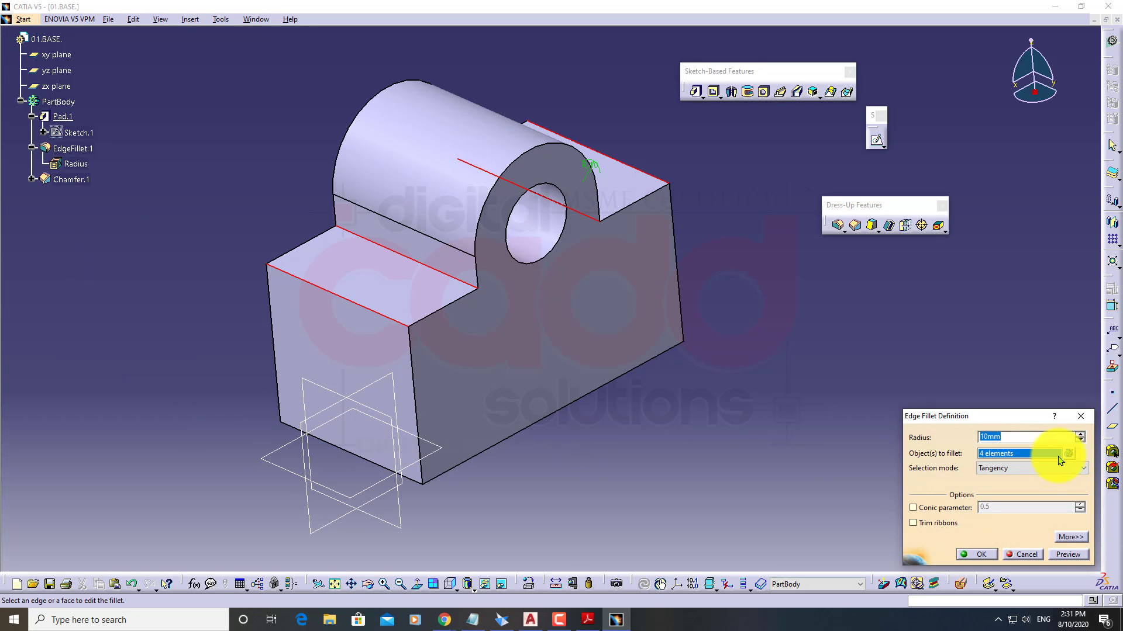
drag(1019, 421, 795, 303)
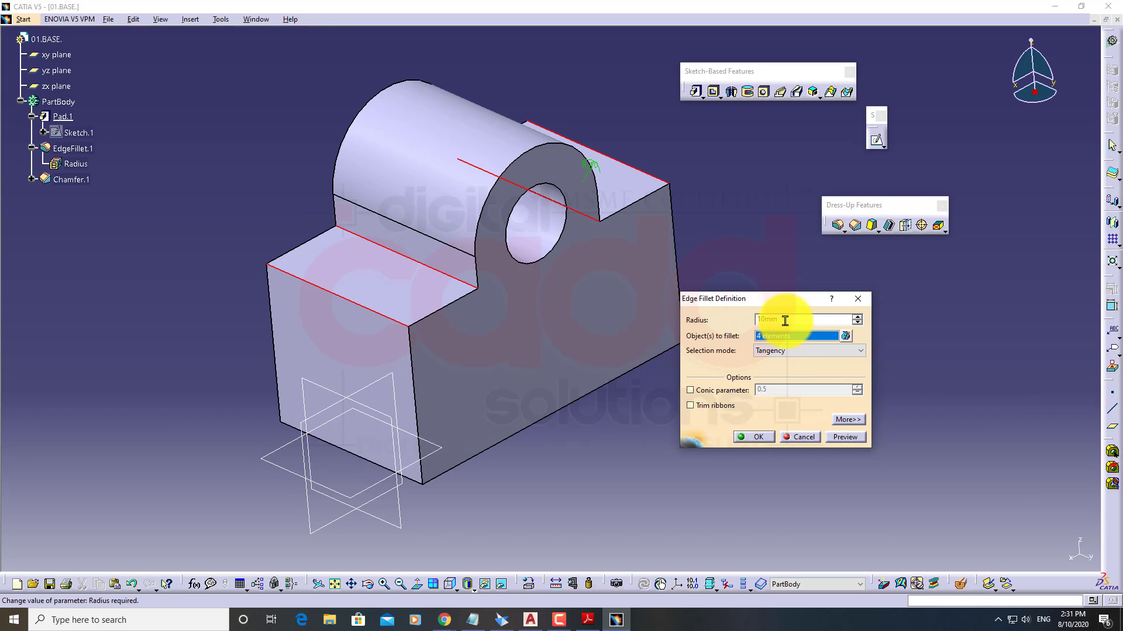
double_click(785, 320)
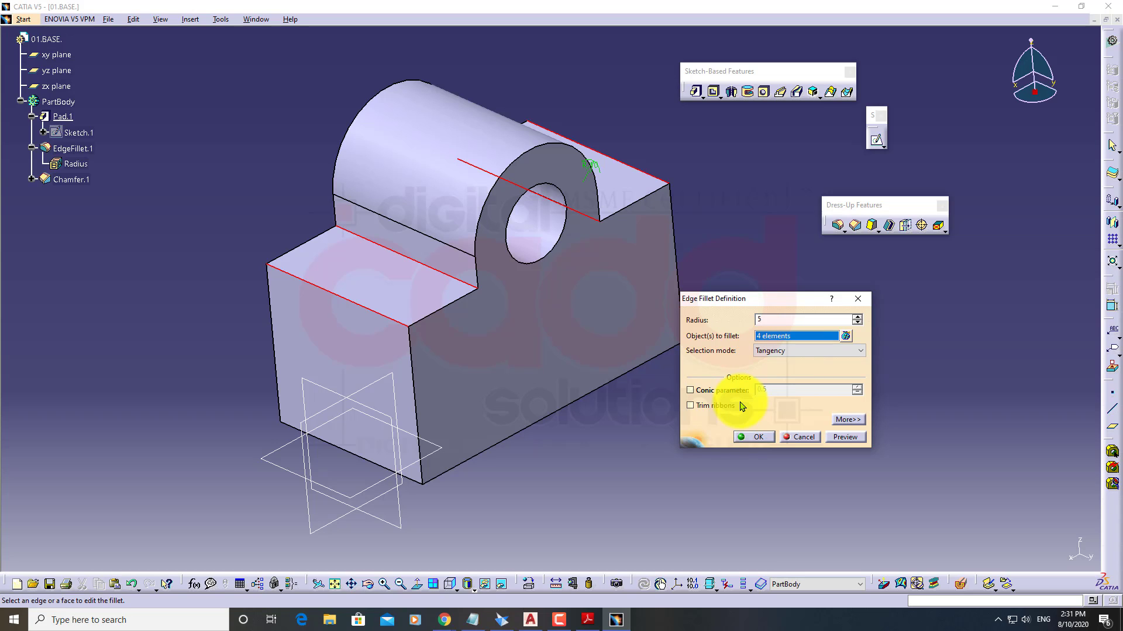
click(760, 439)
middle_drag(584, 455, 351, 409)
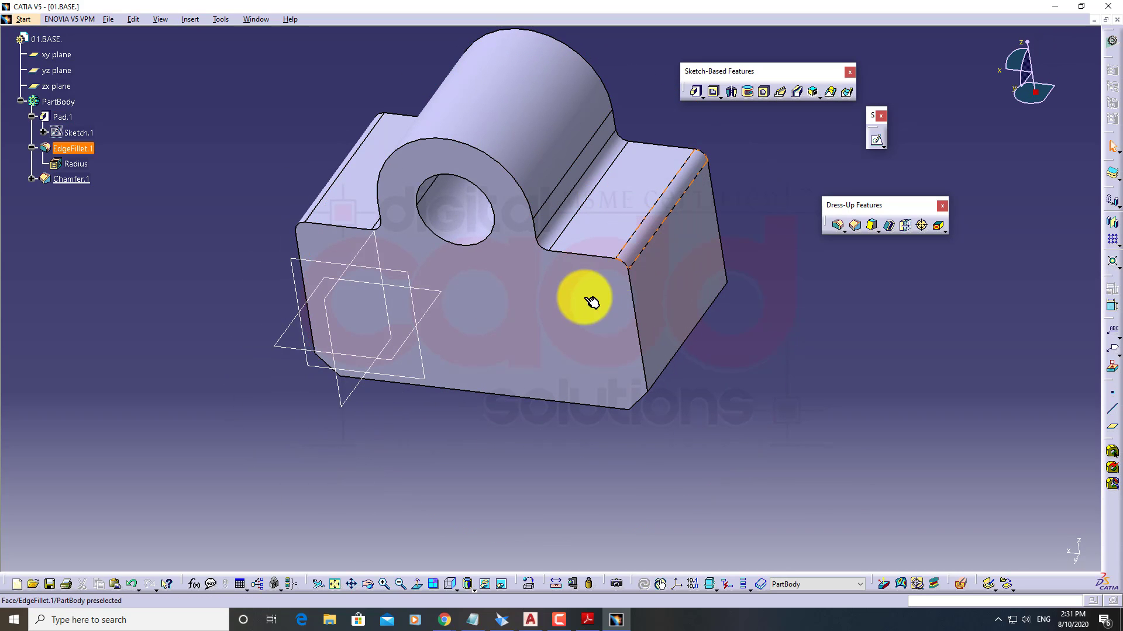
middle_drag(576, 336, 573, 374)
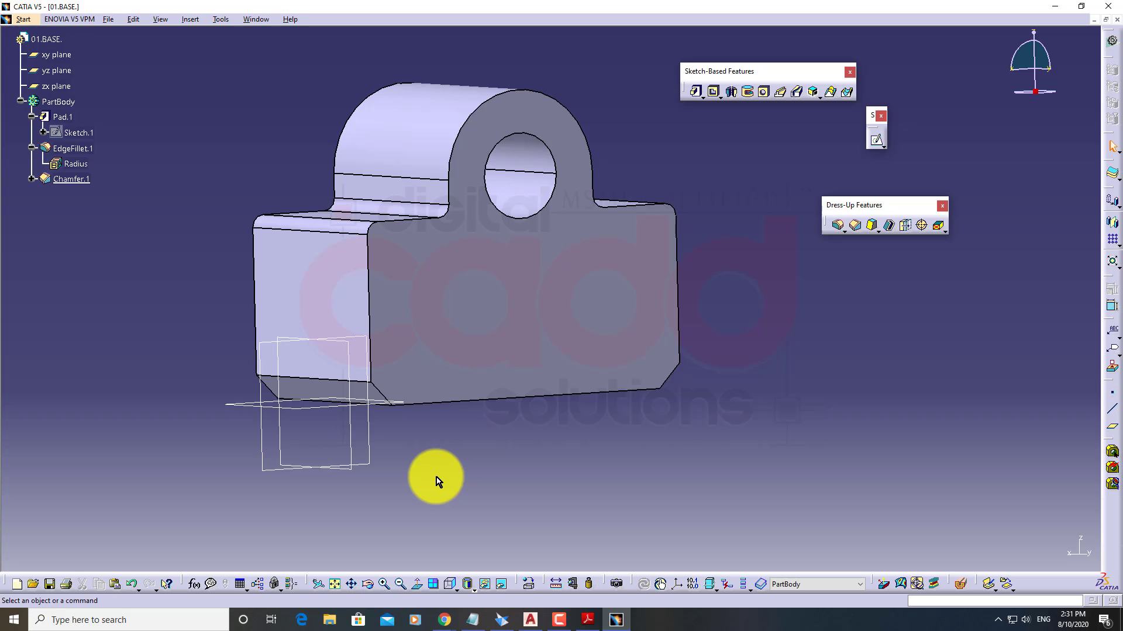
Edit Chamfer.1 from the specification tree and set Length 1 to 6 mm
middle_drag(488, 438, 372, 362)
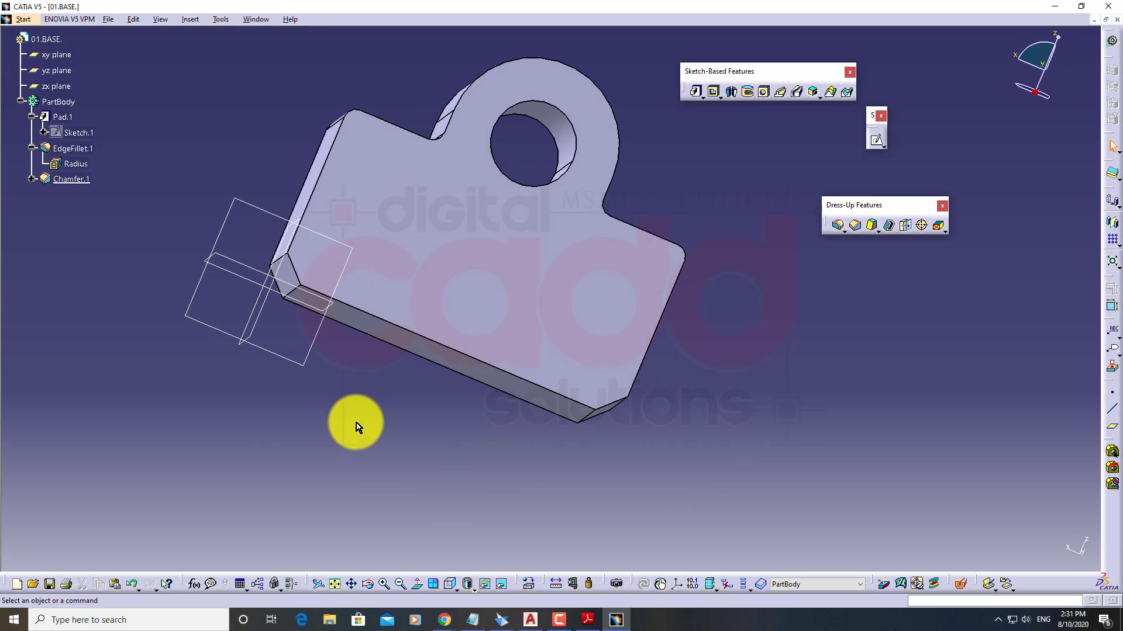
double_click(70, 178)
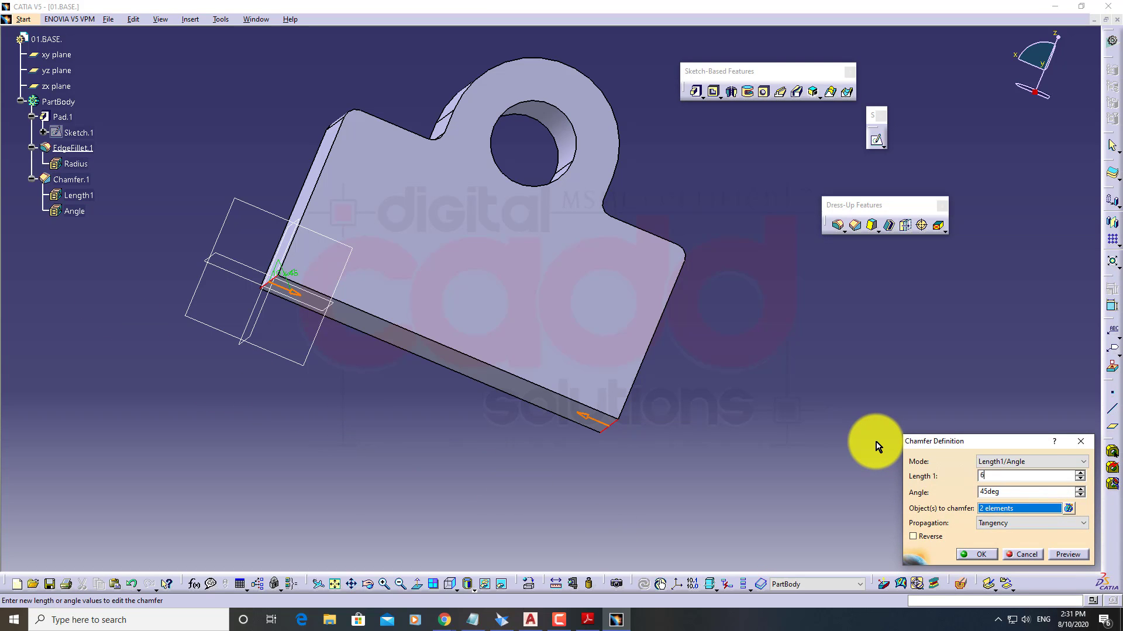
double_click(988, 491)
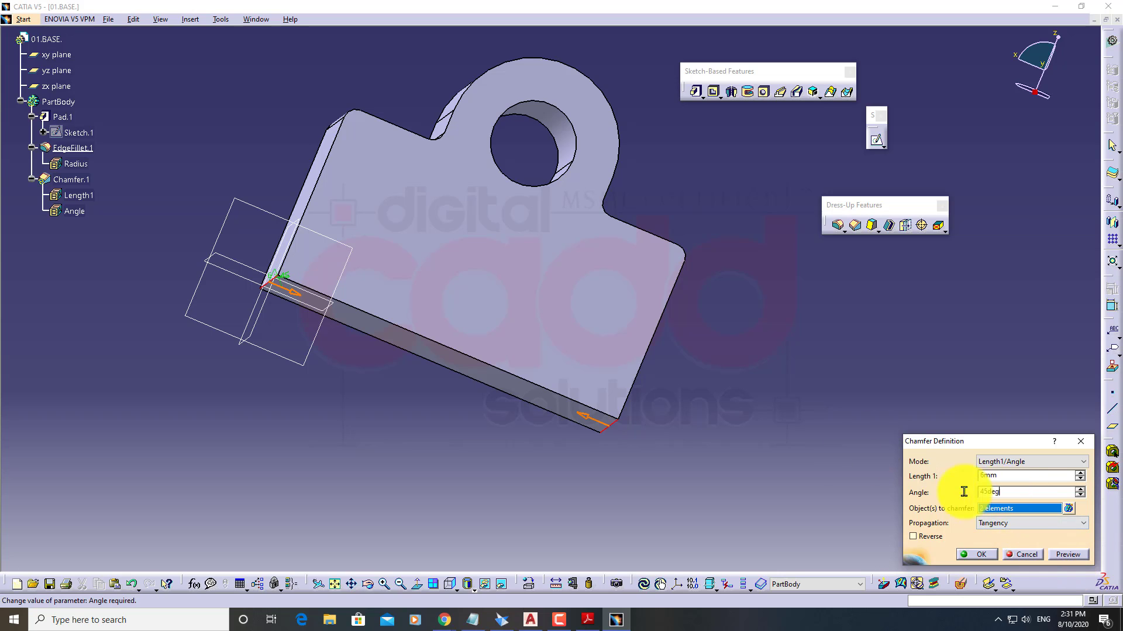
click(1007, 476)
key(Tab)
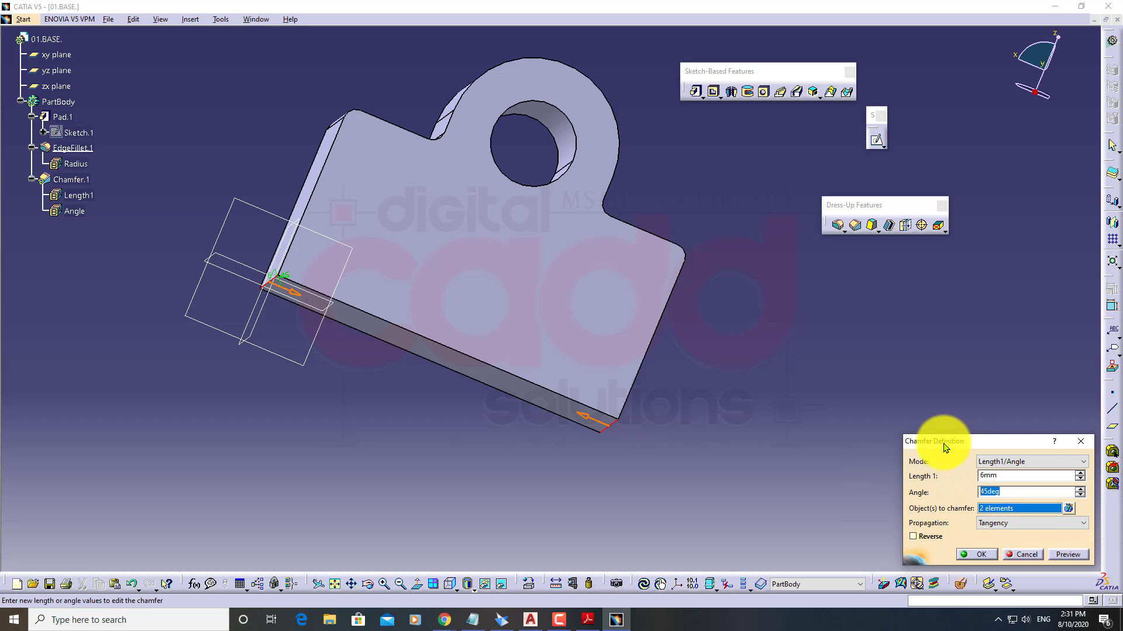
drag(946, 447, 883, 341)
click(910, 449)
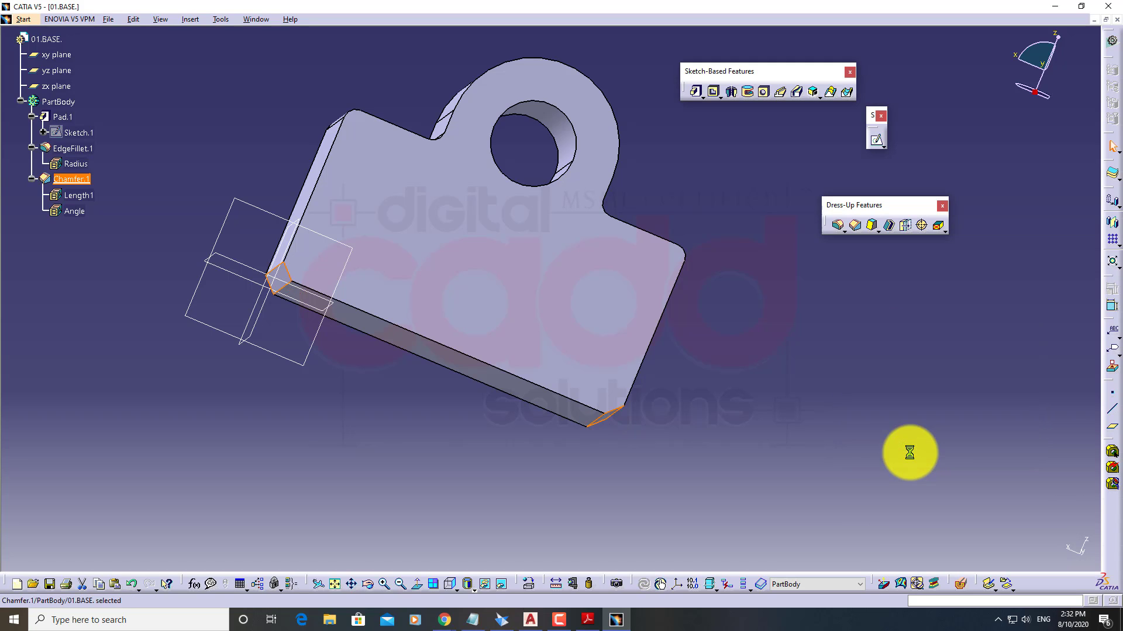
mouse_move(729, 446)
middle_down()
mouse_move(737, 405)
mouse_move(492, 309)
mouse_move(501, 431)
mouse_move(744, 418)
mouse_move(731, 444)
middle_up()
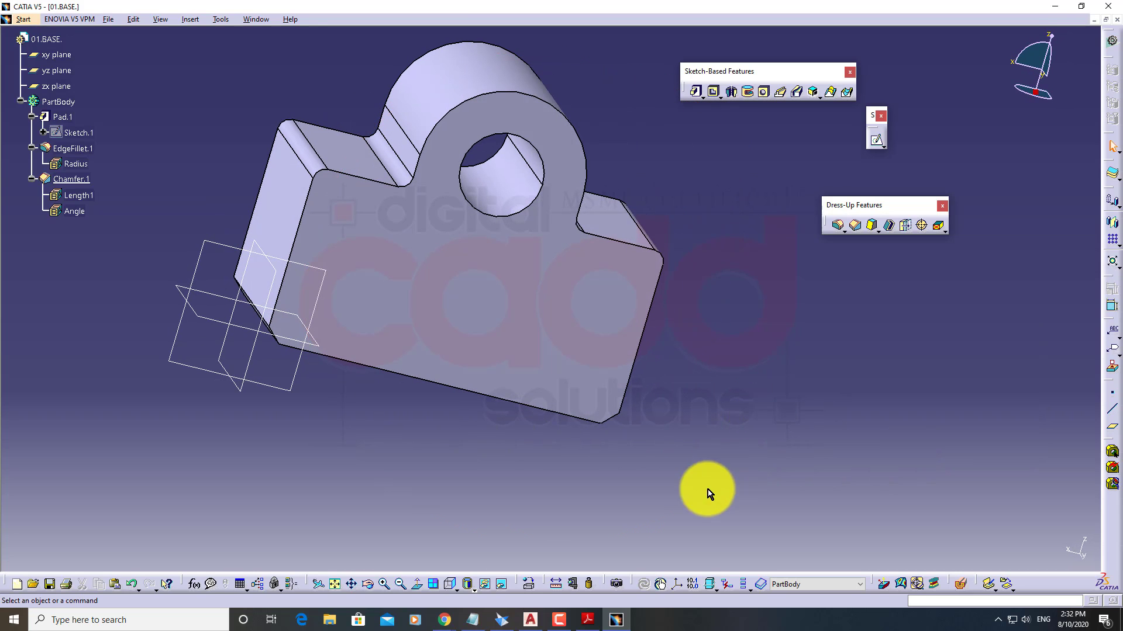
Restore the isometric view of the part and collapse PartBody in the specification tree
click(451, 585)
click(469, 485)
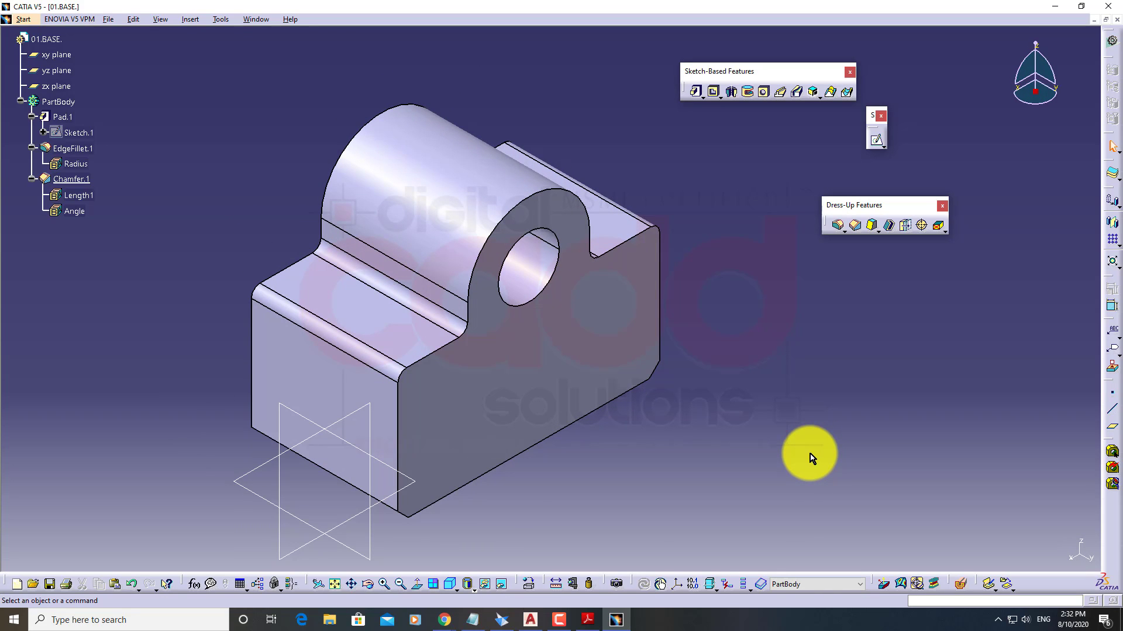
click(22, 103)
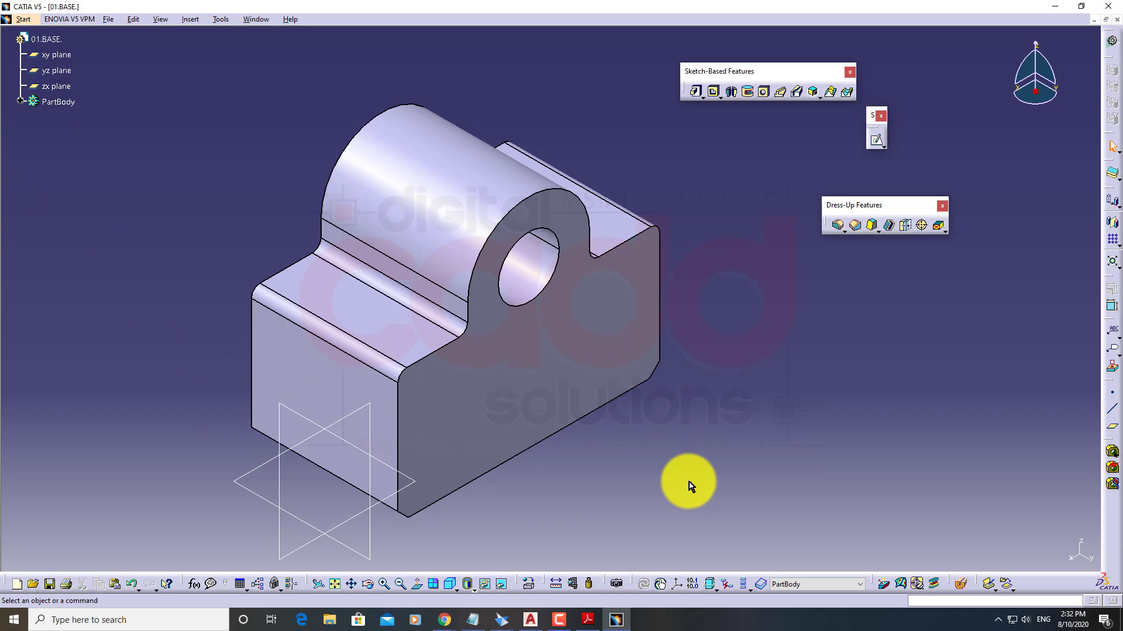
middle_drag(699, 454, 662, 437)
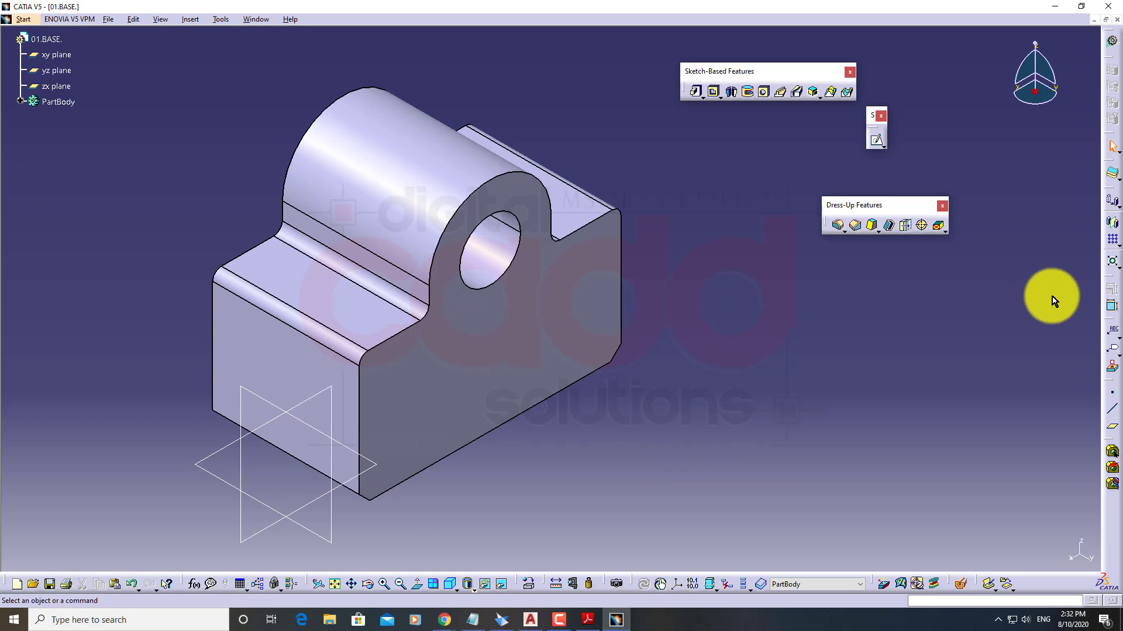
Start a sketch on the base's front face and draw a rectangle on it below the round hole
click(877, 140)
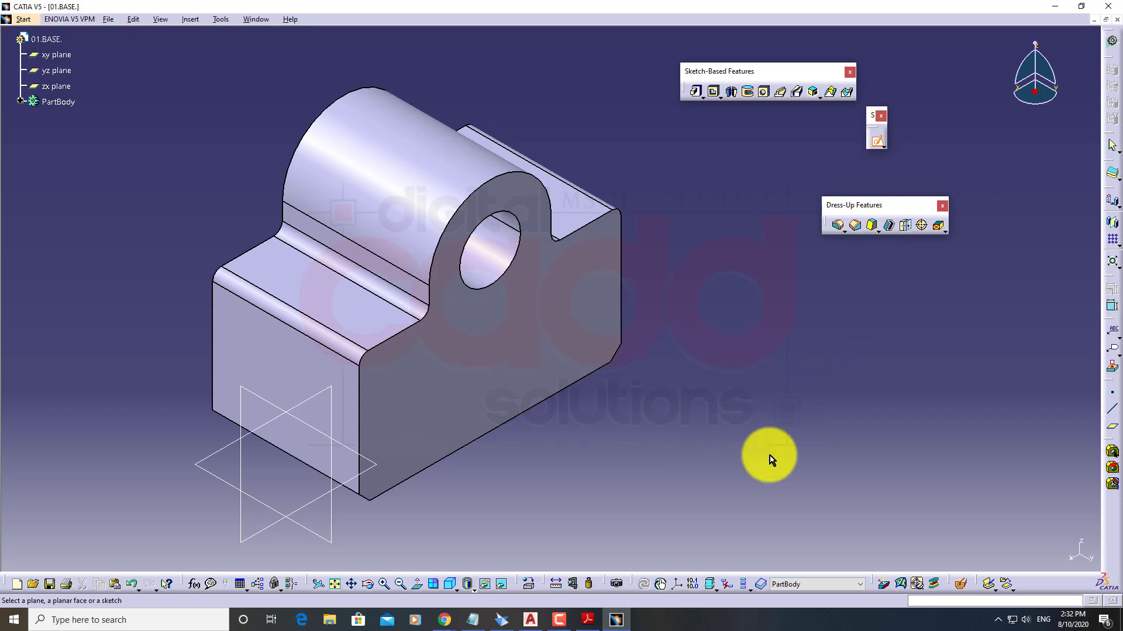
click(526, 355)
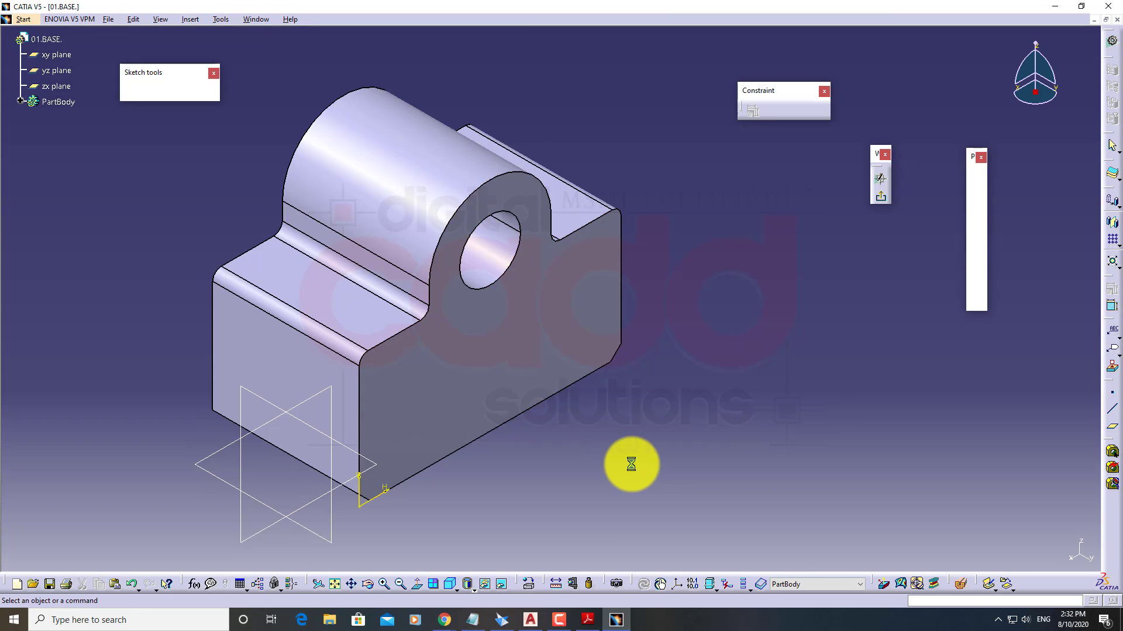
click(980, 202)
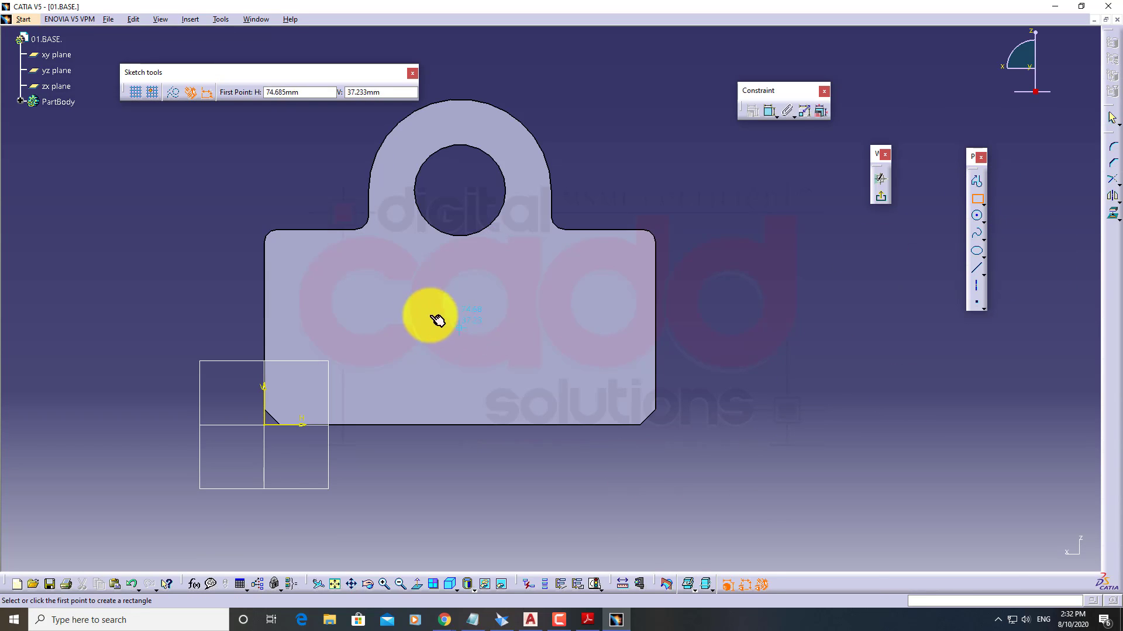
click(335, 273)
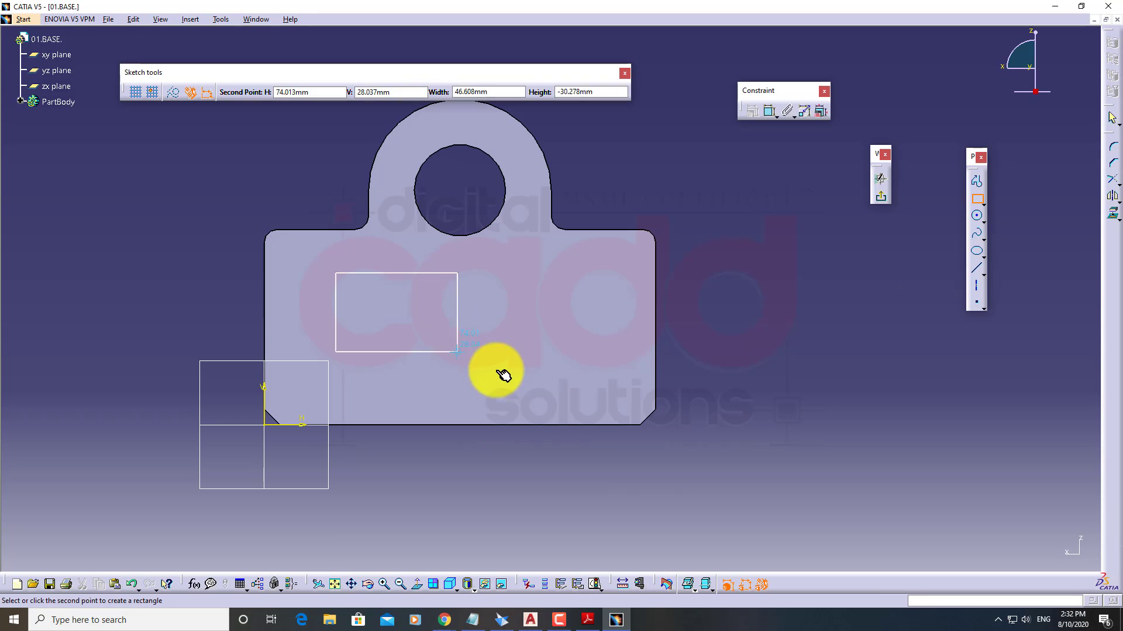
click(574, 386)
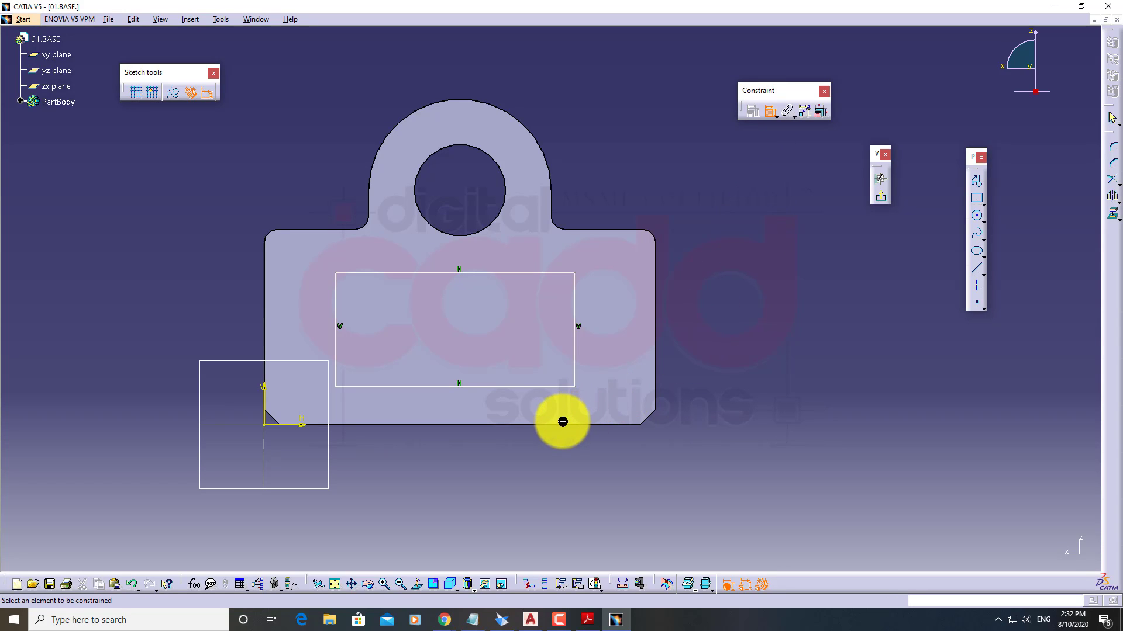
Constrain the rectangle's lower line to 15 mm from the bottom edge of the base
click(539, 387)
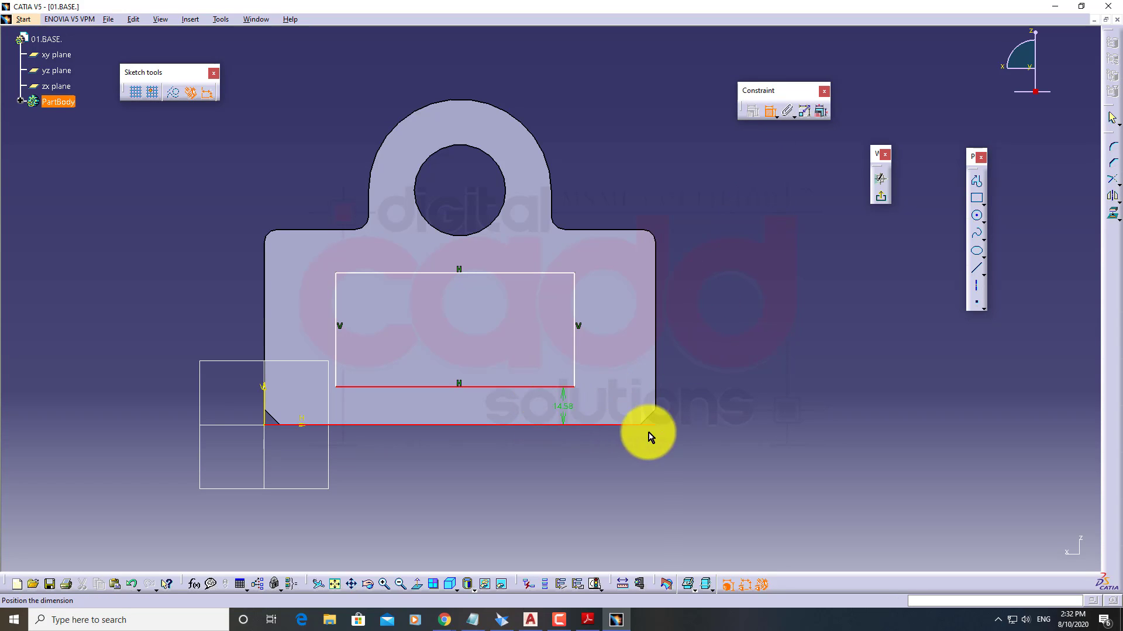
double_click(732, 427)
text(15)
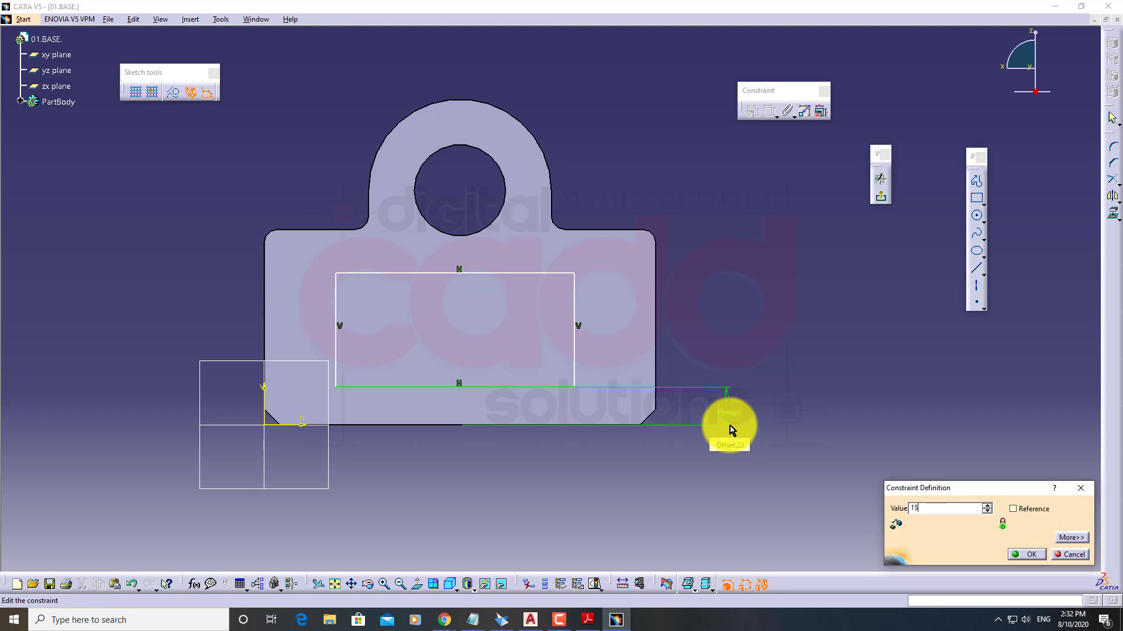
key(Return)
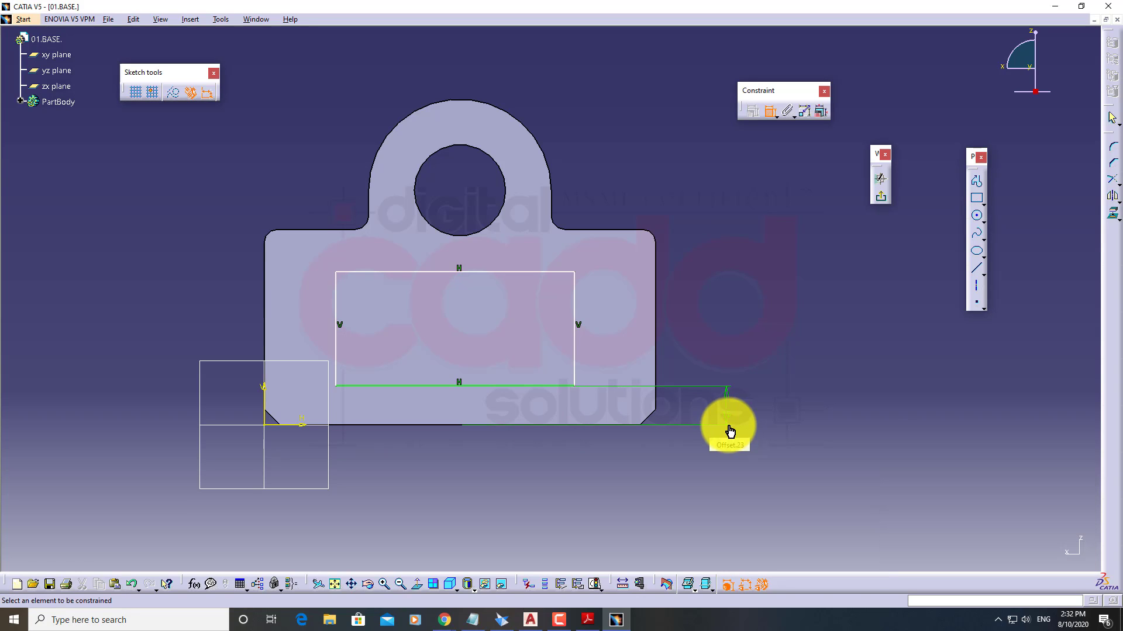
Constrain the rectangle's right and left lines to 25 mm from the corresponding side edges of the base
click(579, 297)
click(656, 317)
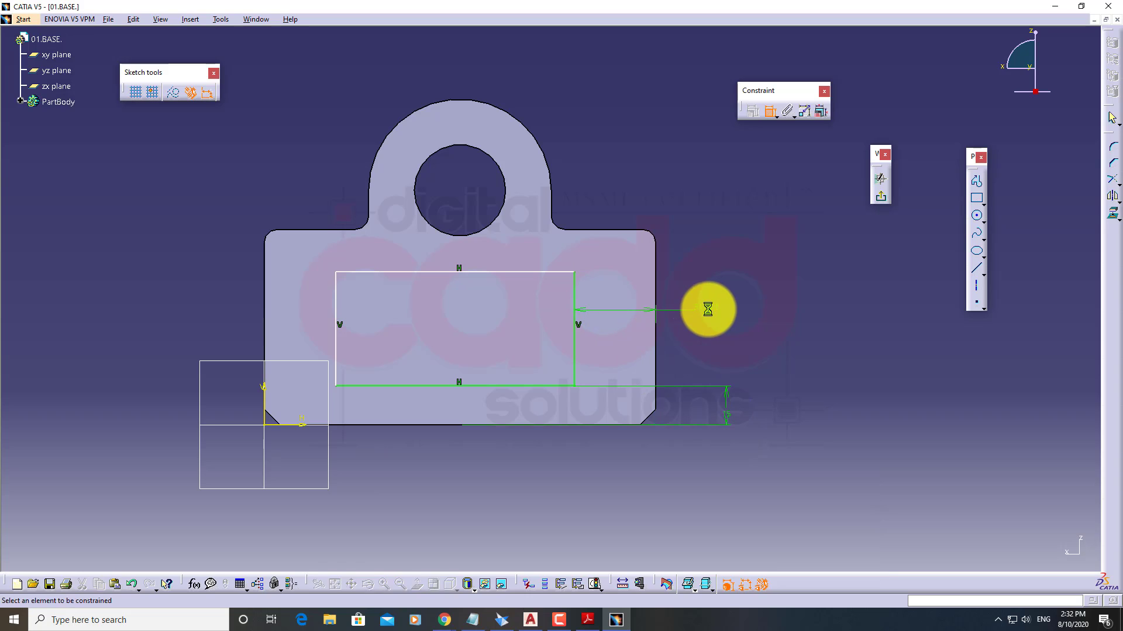
double_click(711, 310)
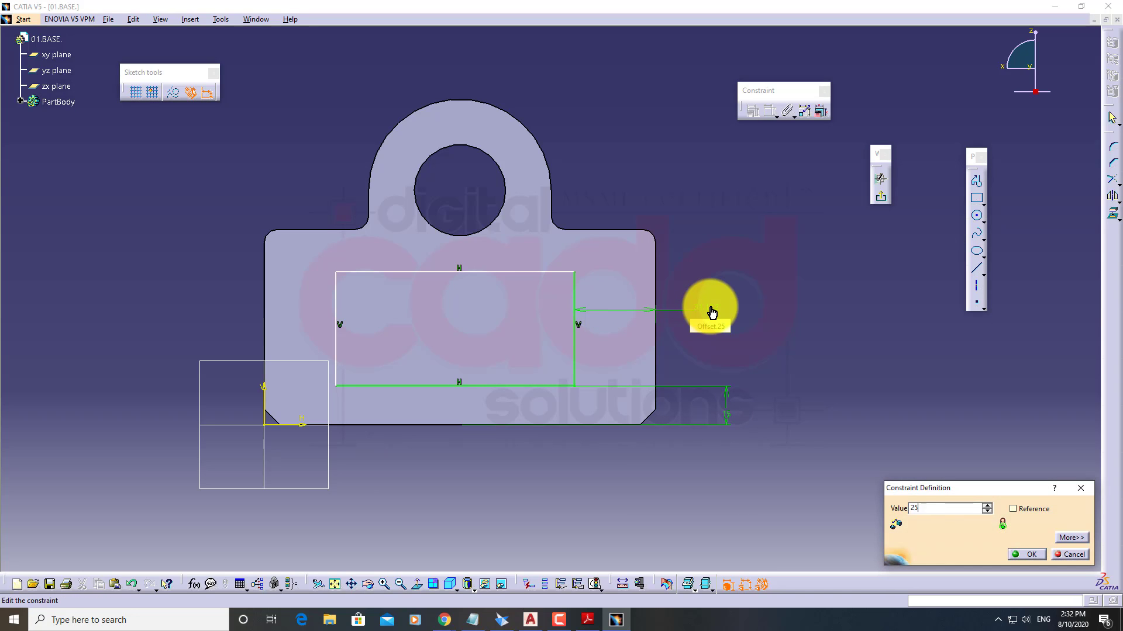
key(Return)
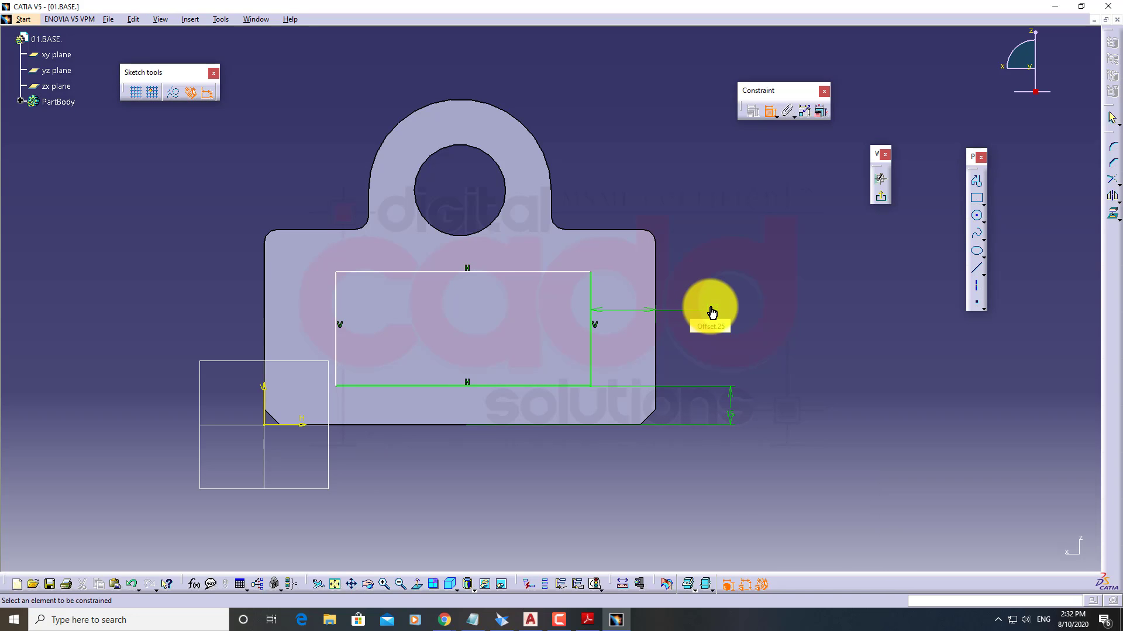
click(271, 286)
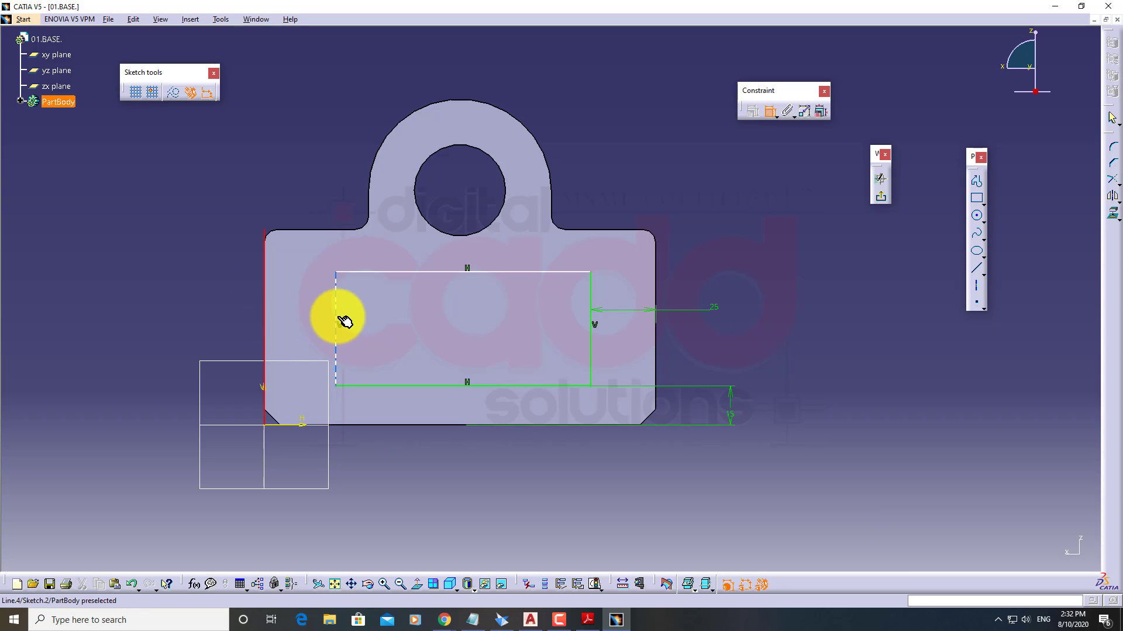
click(335, 316)
click(299, 457)
double_click(299, 456)
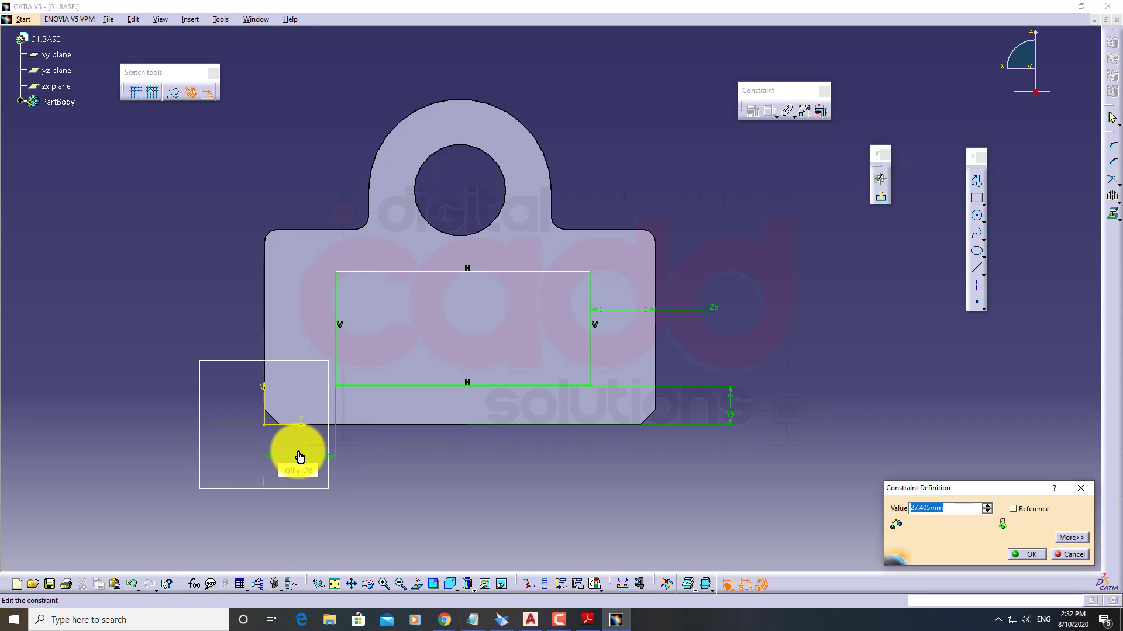
key(Return)
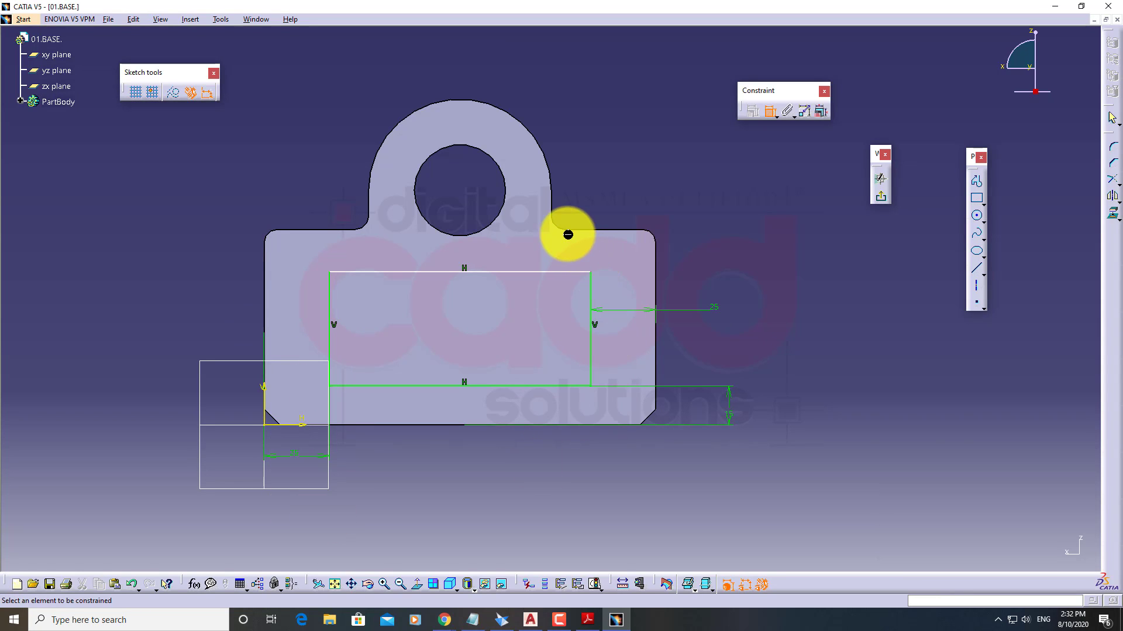
Constrain the rectangle's upper line to 15 mm from the shoulder edge of the base
click(586, 230)
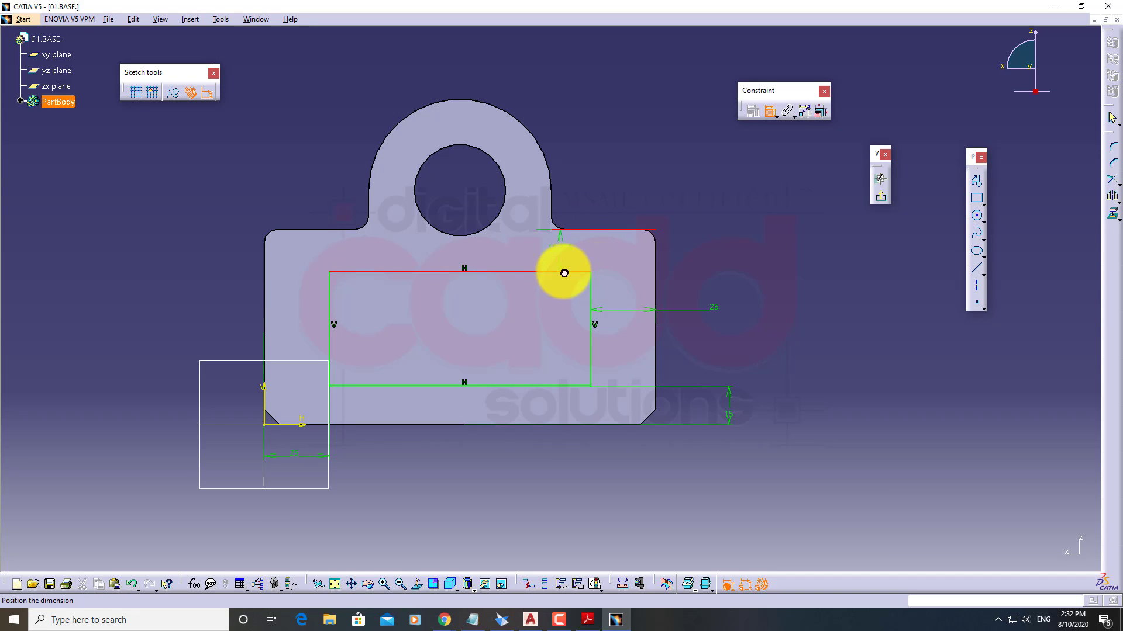
click(682, 261)
double_click(682, 260)
text(1)
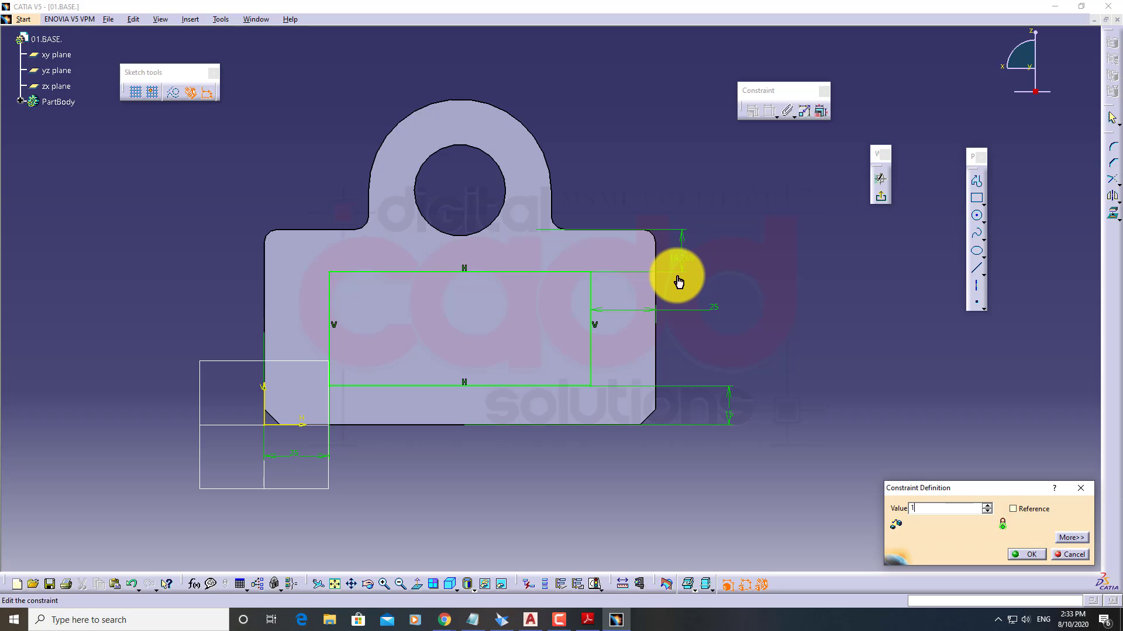
text(5)
key(Return)
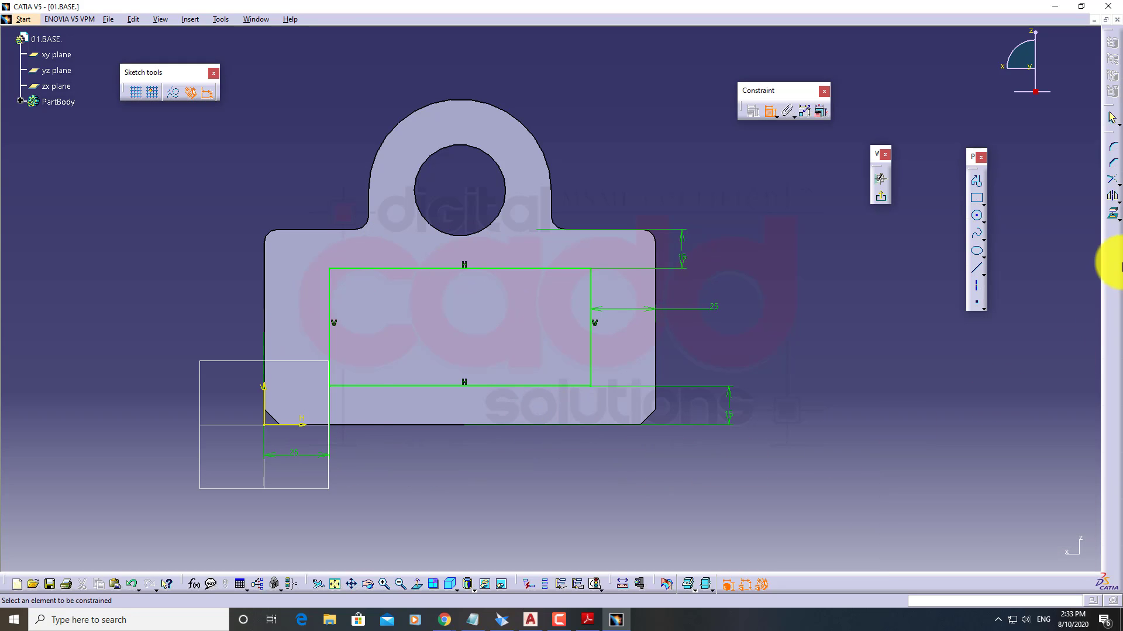
Exit the sketch and cut the rectangle into the base as a pocket with a Dimension-type depth of 35 mm
click(883, 200)
click(882, 200)
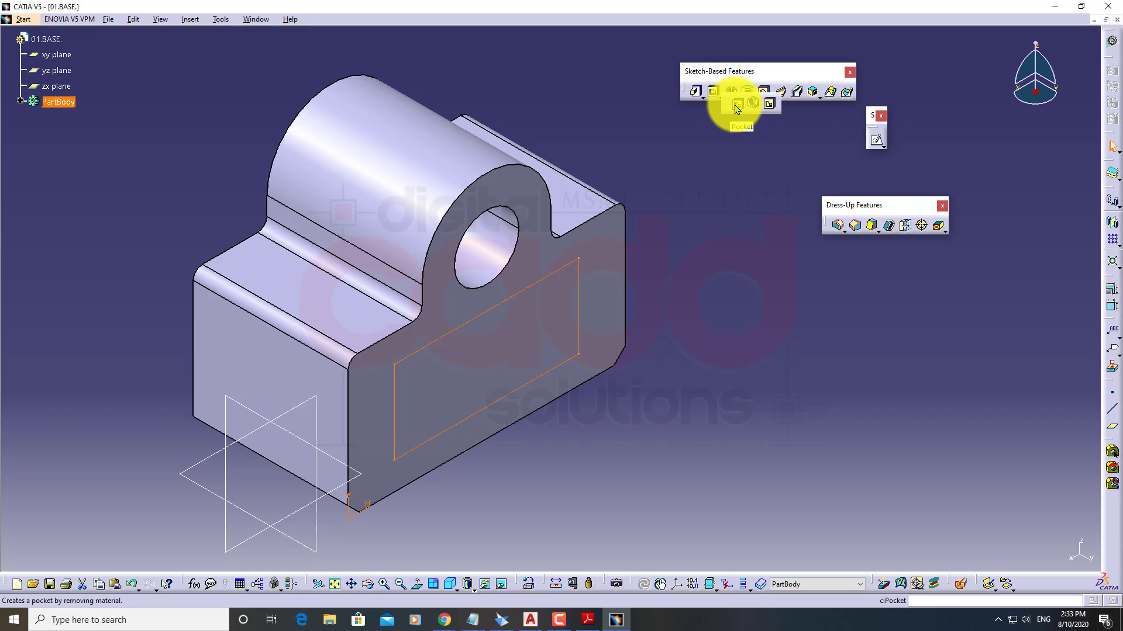
click(736, 105)
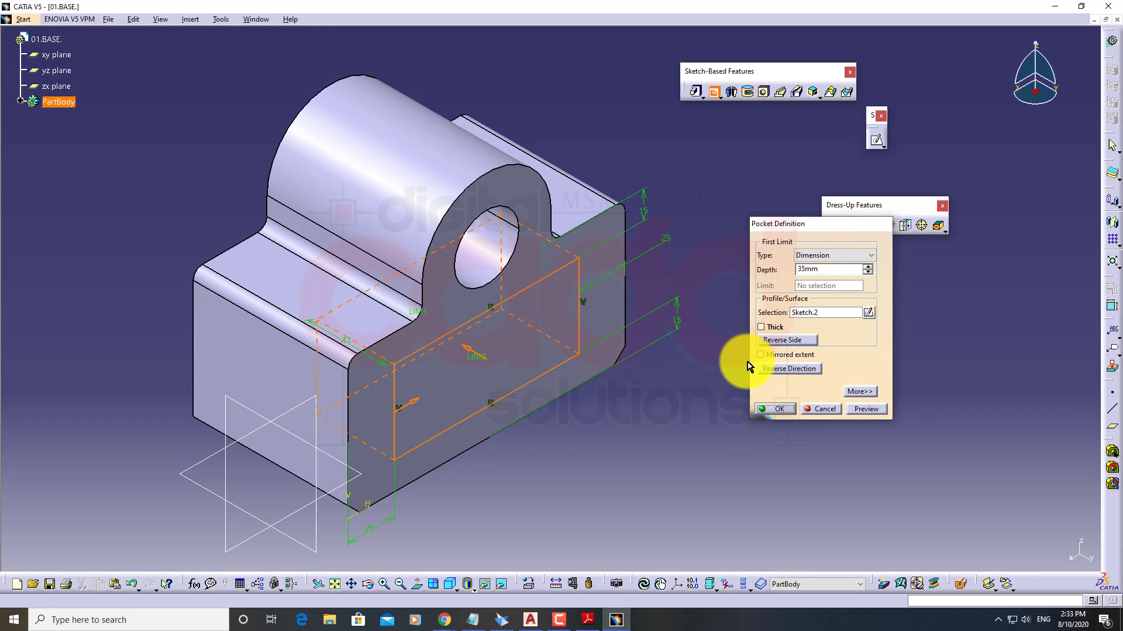
key(Return)
middle_drag(710, 491, 629, 404)
click(452, 585)
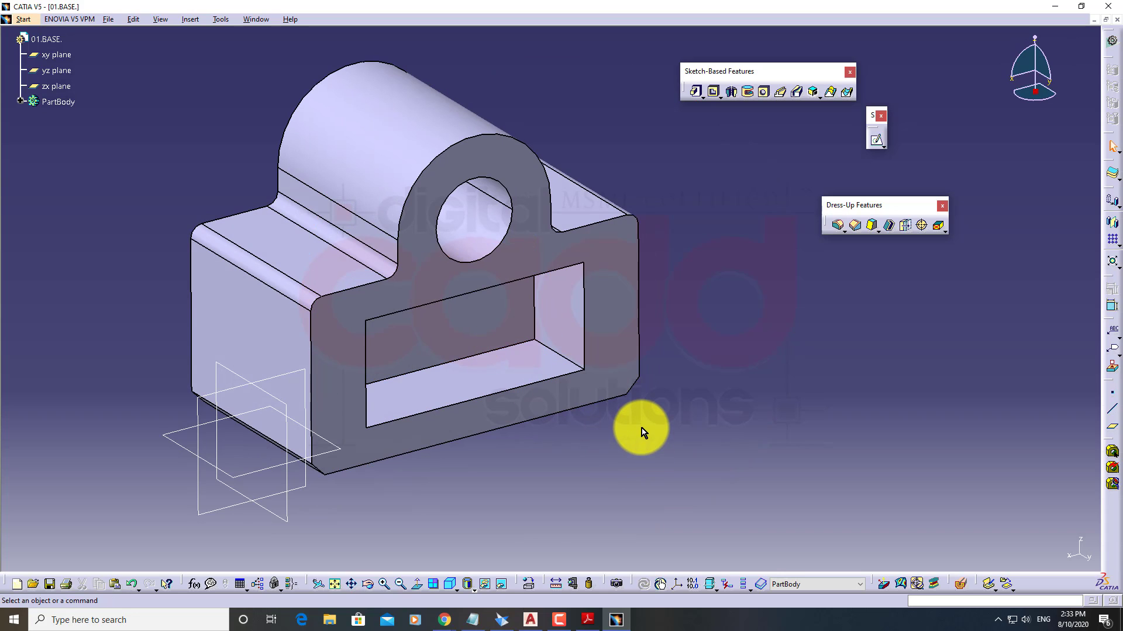
Reopen Sketch.2 of Pocket.1 and draw a small centered rectangle on the midpoint of the pocket rectangle's upper line
click(18, 101)
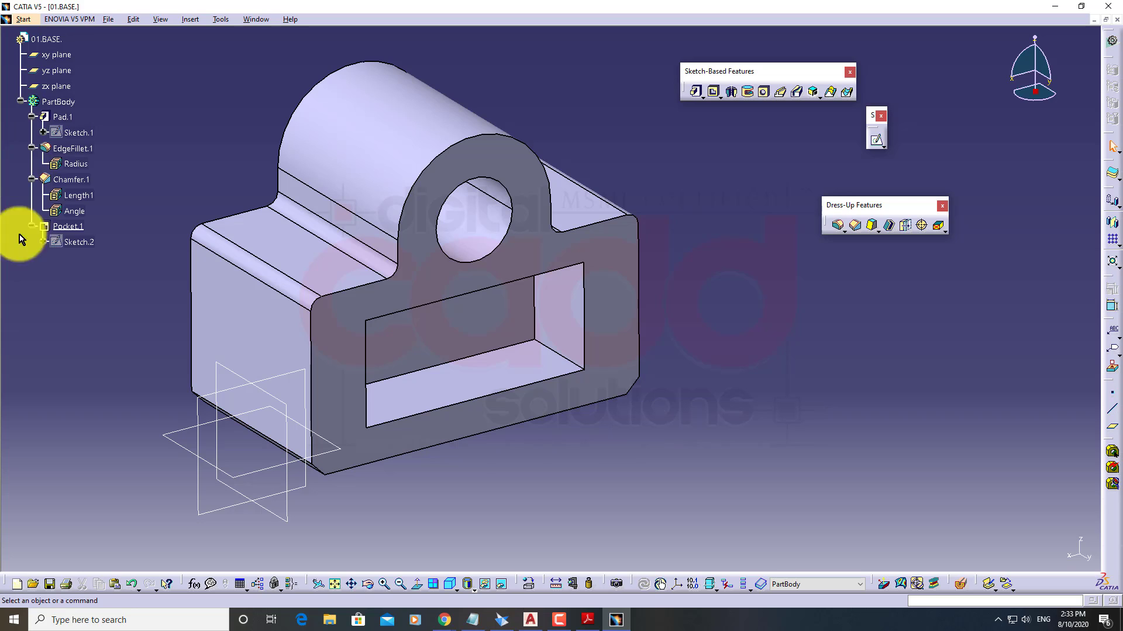
double_click(88, 246)
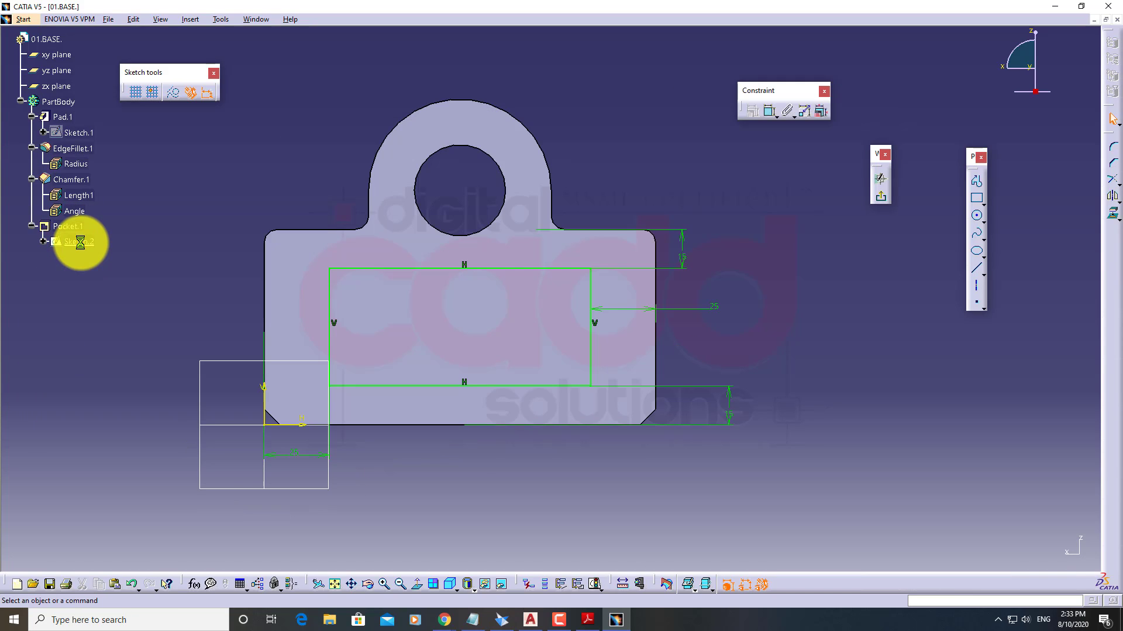
mouse_move(413, 433)
middle_down()
mouse_move(493, 358)
mouse_move(468, 359)
mouse_move(469, 328)
middle_up()
click(983, 203)
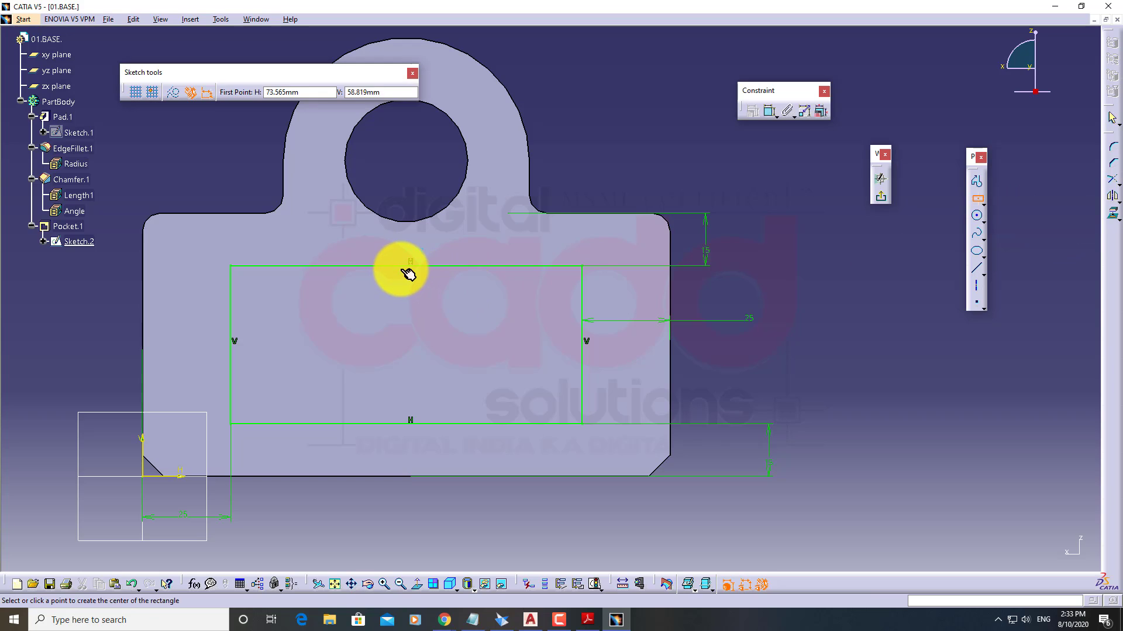
click(409, 266)
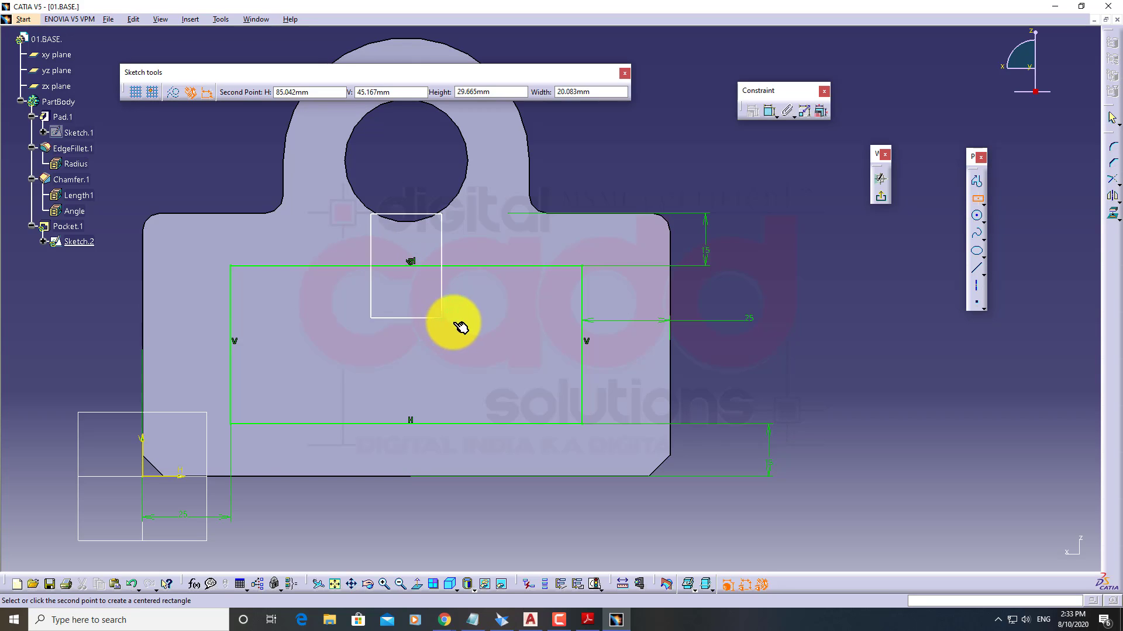
click(473, 289)
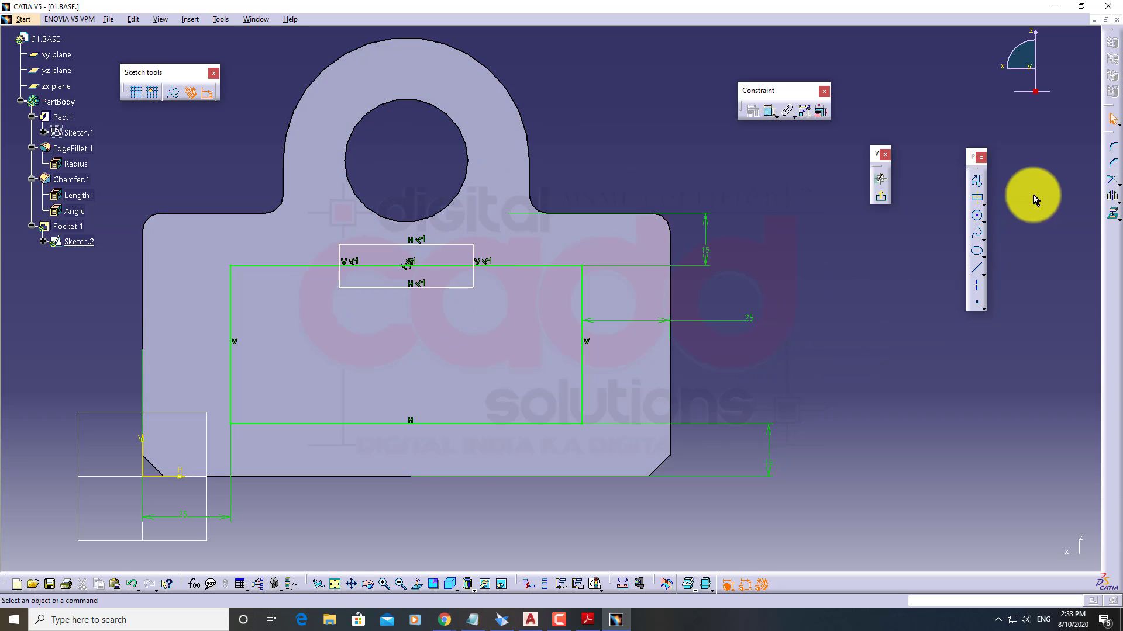
Quick Trim the part of the small rectangle above the pocket profile and the upper line's segment inside it to form a notch
drag(1108, 137, 859, 257)
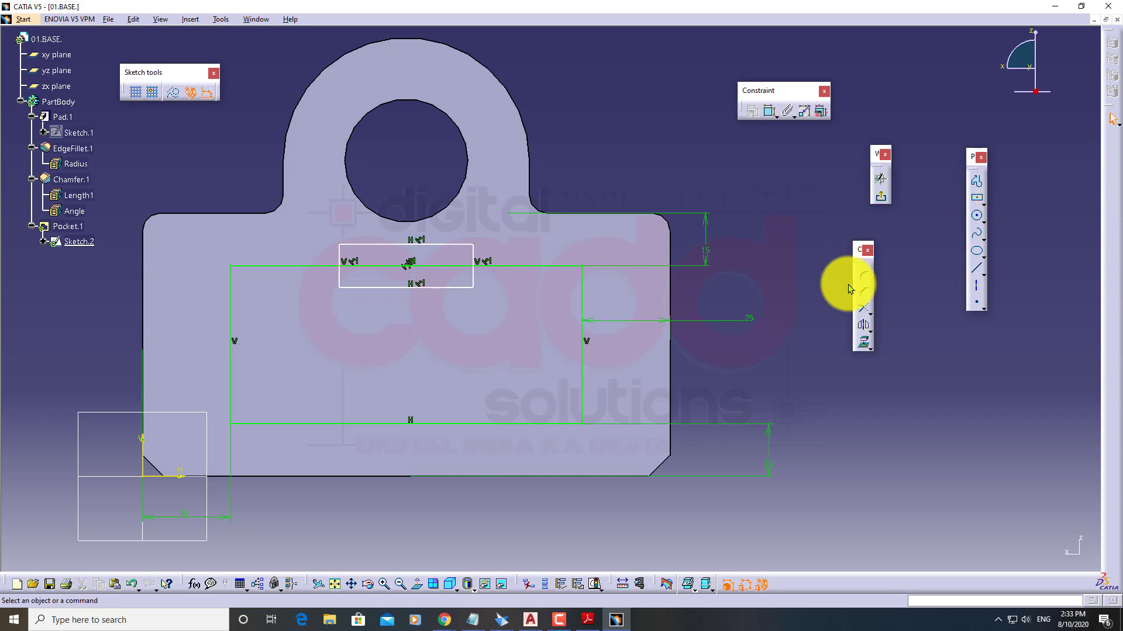
click(869, 315)
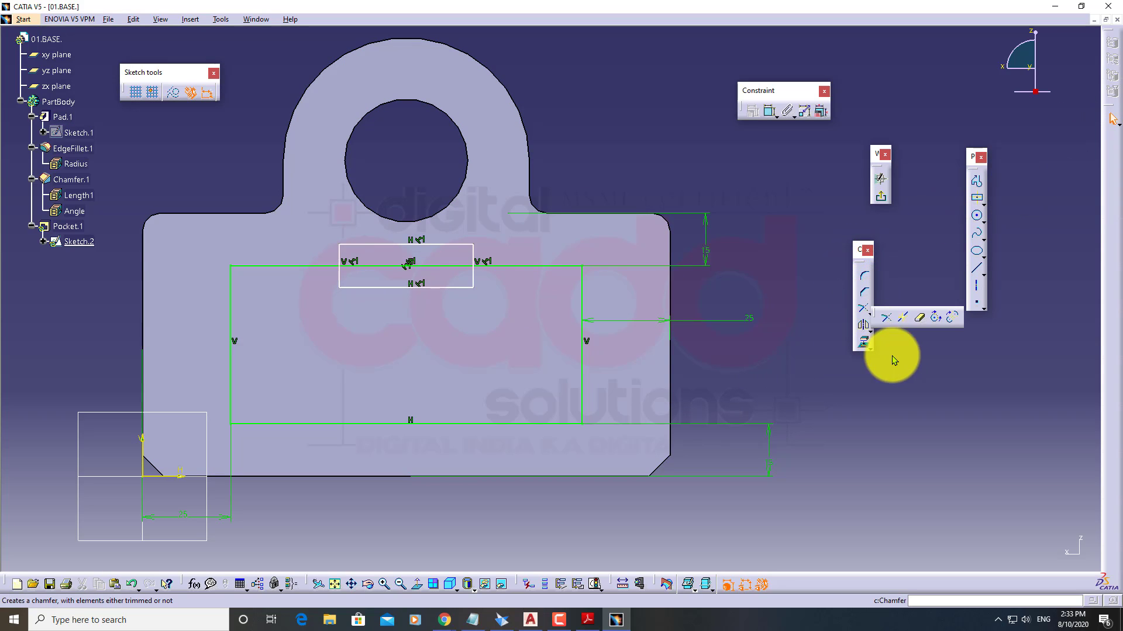
click(920, 320)
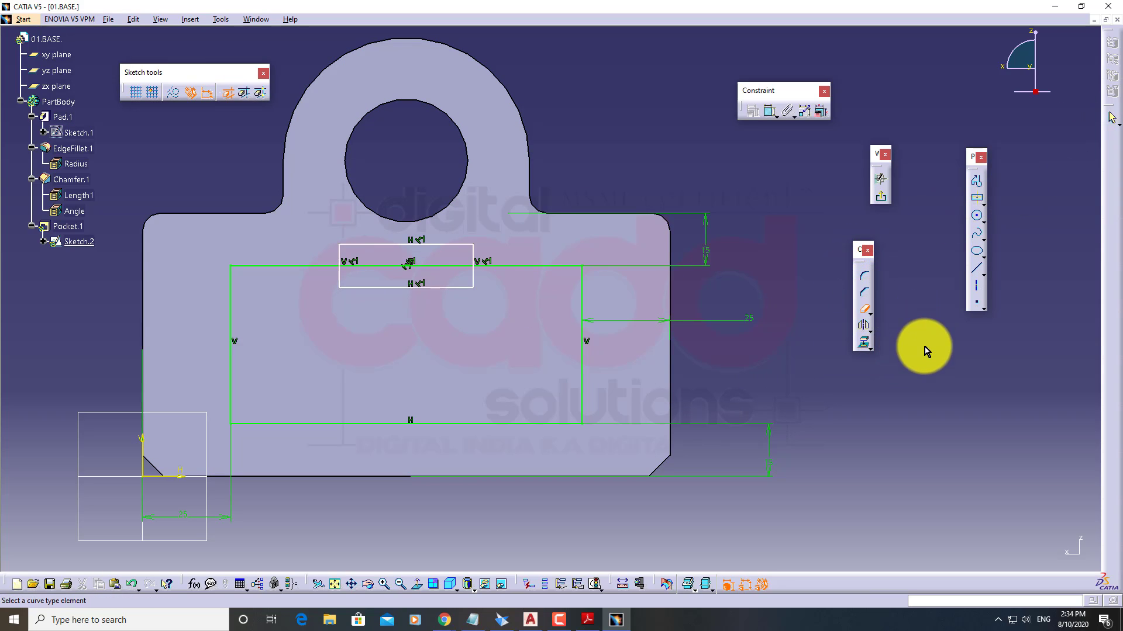
click(462, 245)
click(345, 256)
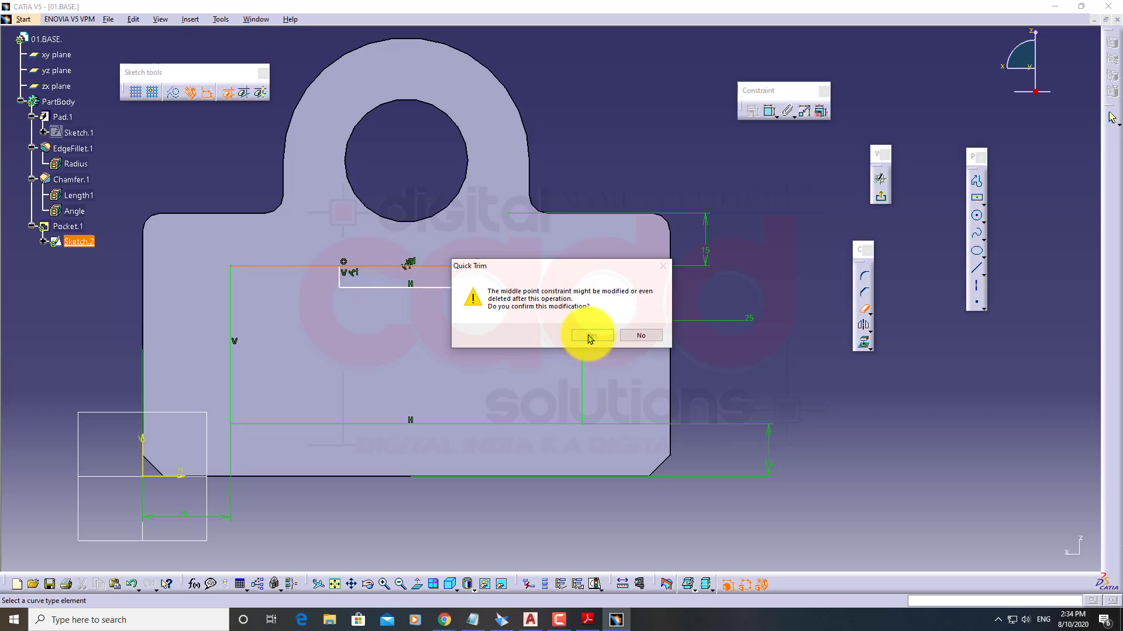
click(646, 334)
mouse_move(709, 388)
middle_down()
mouse_move(690, 439)
mouse_move(689, 415)
middle_up()
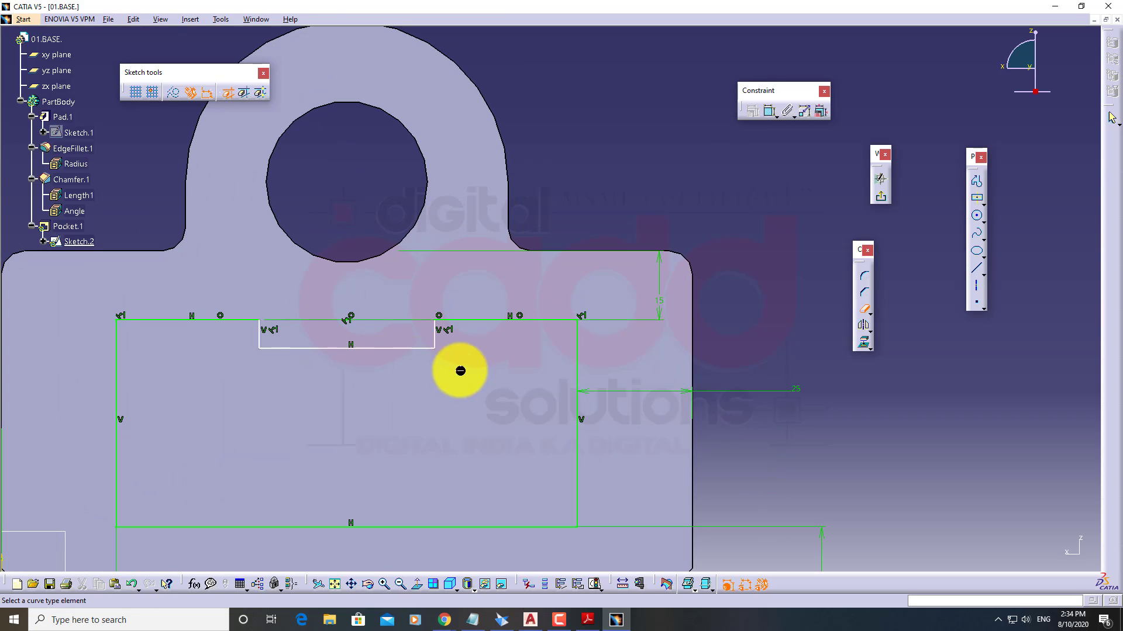
Constrain the notch's lower line to 12 mm from the upper line of the pocket profile
click(769, 111)
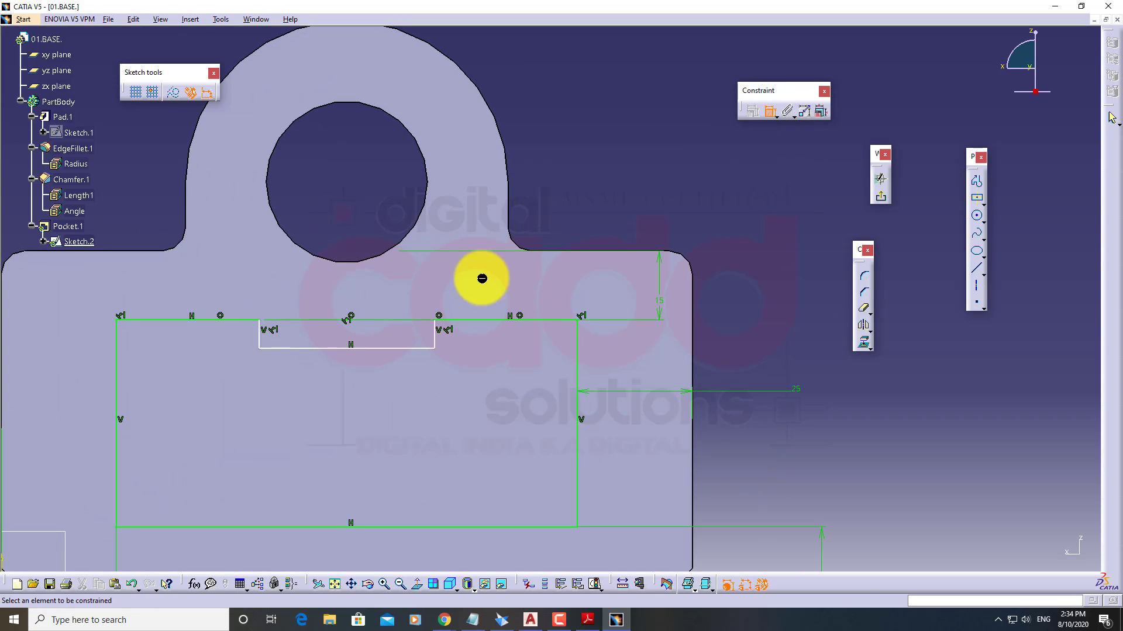
click(418, 350)
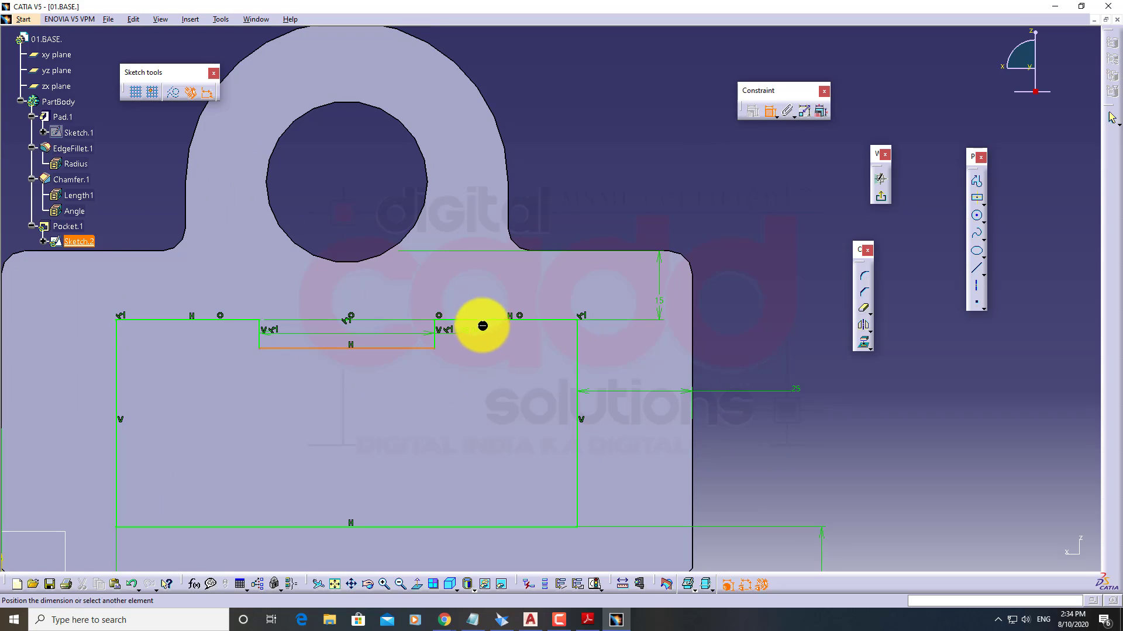
click(482, 319)
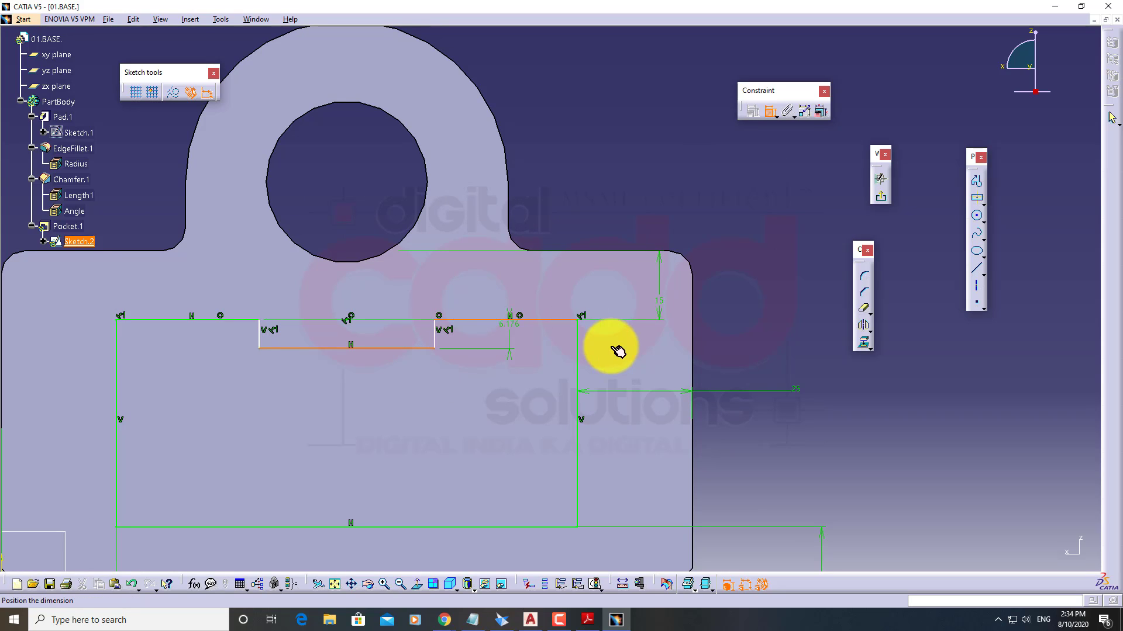
double_click(721, 349)
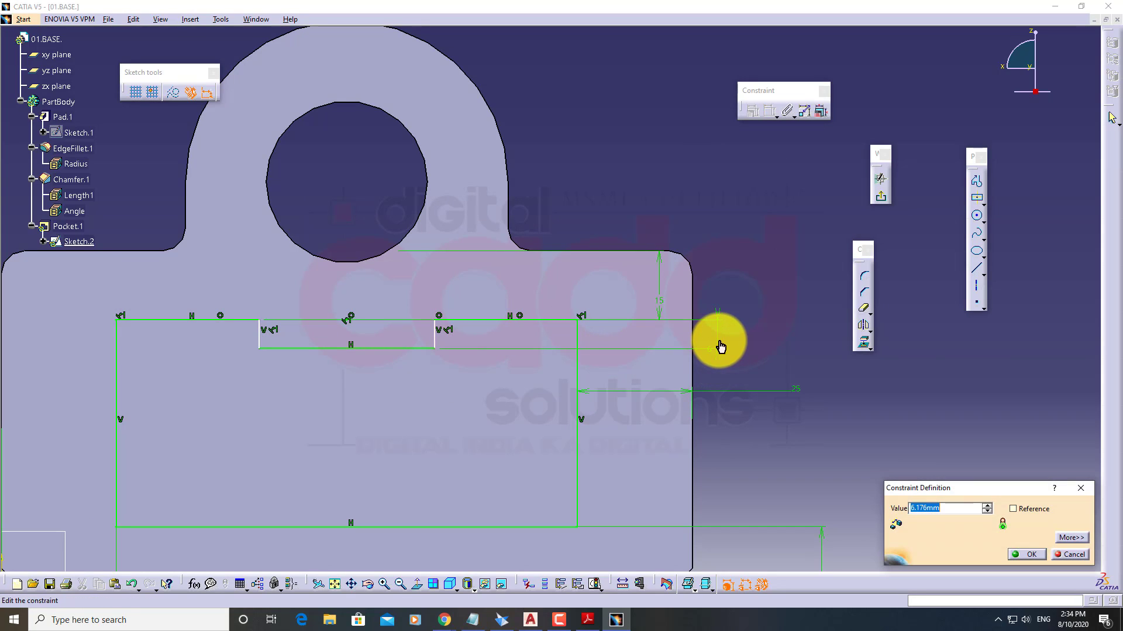
text(12)
key(Return)
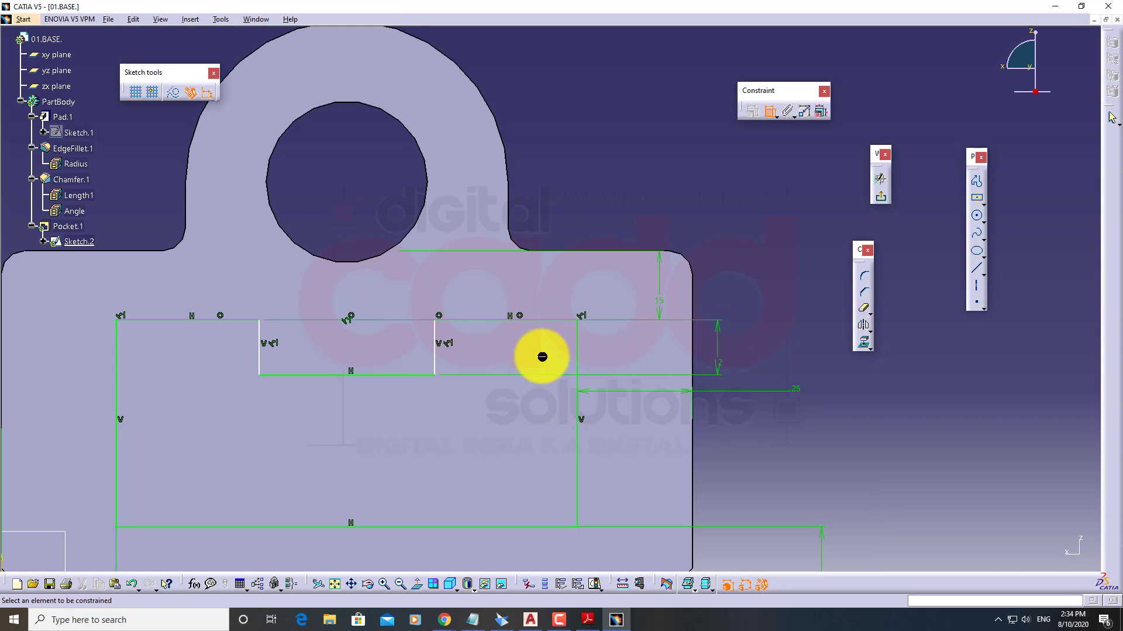
Constrain the upper line segment right of the notch to 30 mm and exit the sketch to update the pocket
click(501, 322)
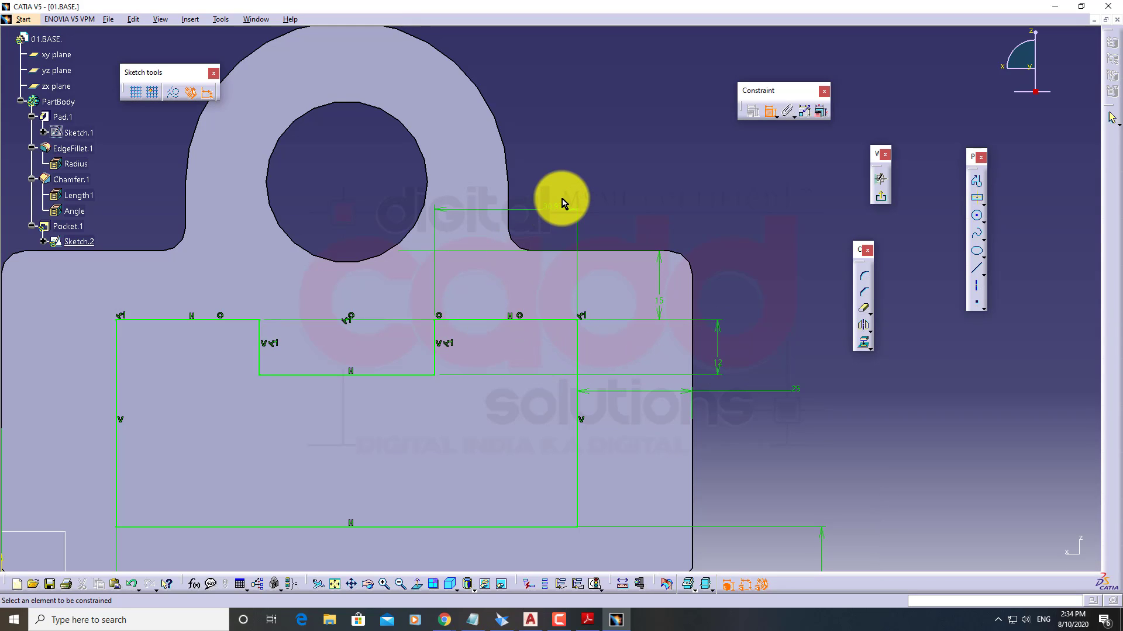
double_click(556, 217)
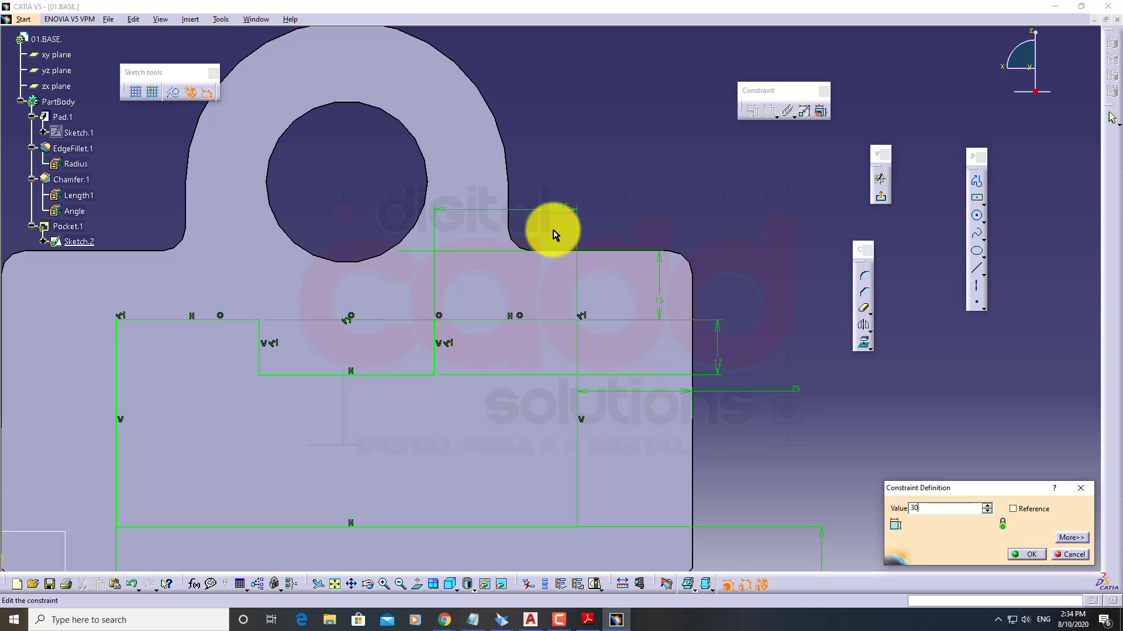
key(Return)
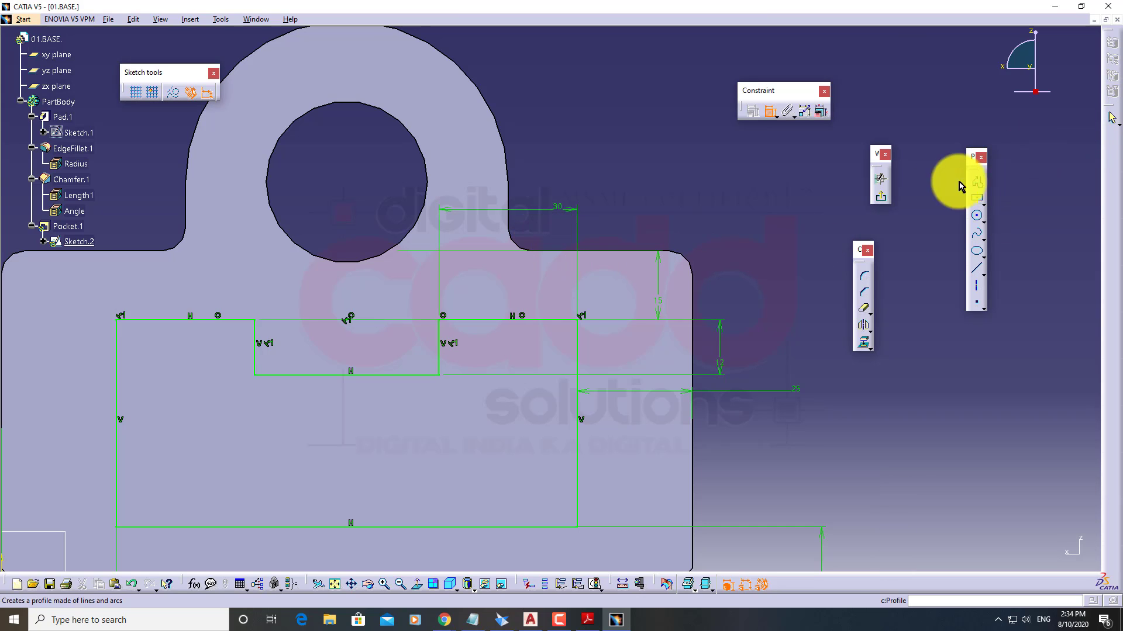
click(882, 202)
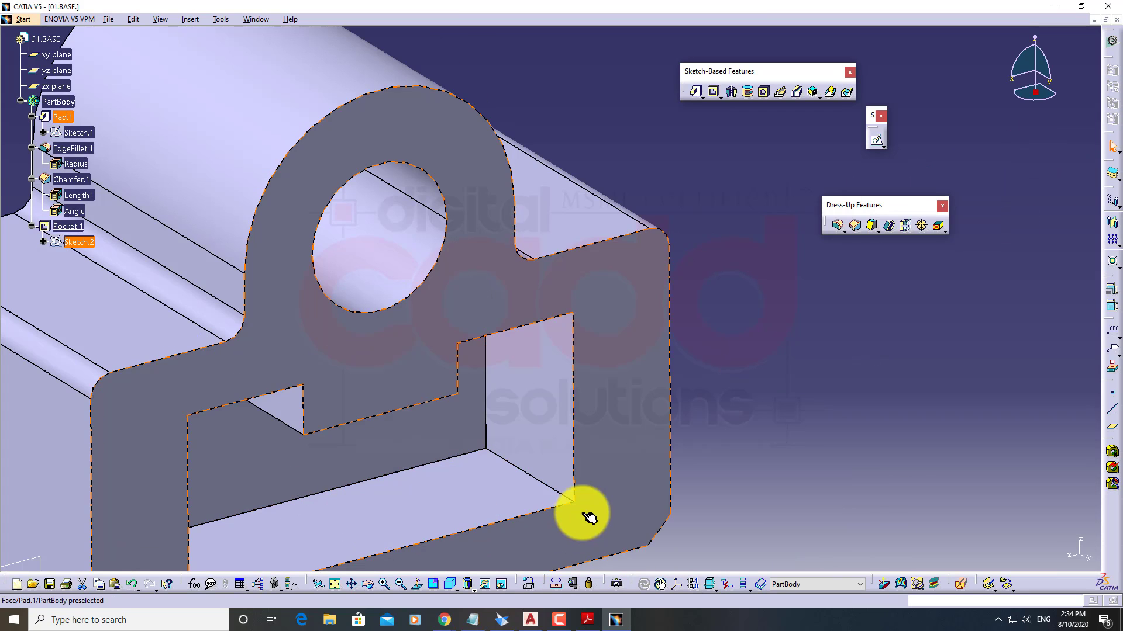
mouse_move(582, 513)
middle_down()
mouse_move(592, 427)
mouse_move(609, 483)
mouse_move(594, 405)
mouse_move(488, 258)
mouse_move(473, 324)
mouse_move(504, 358)
mouse_move(559, 258)
middle_up()
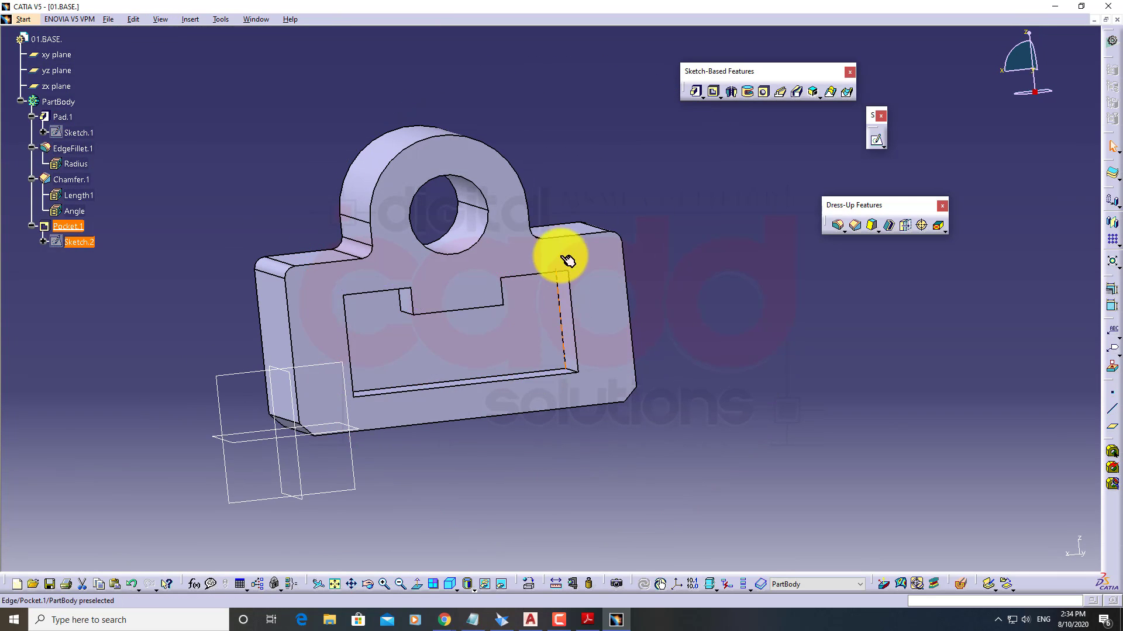
middle_drag(543, 419, 444, 304)
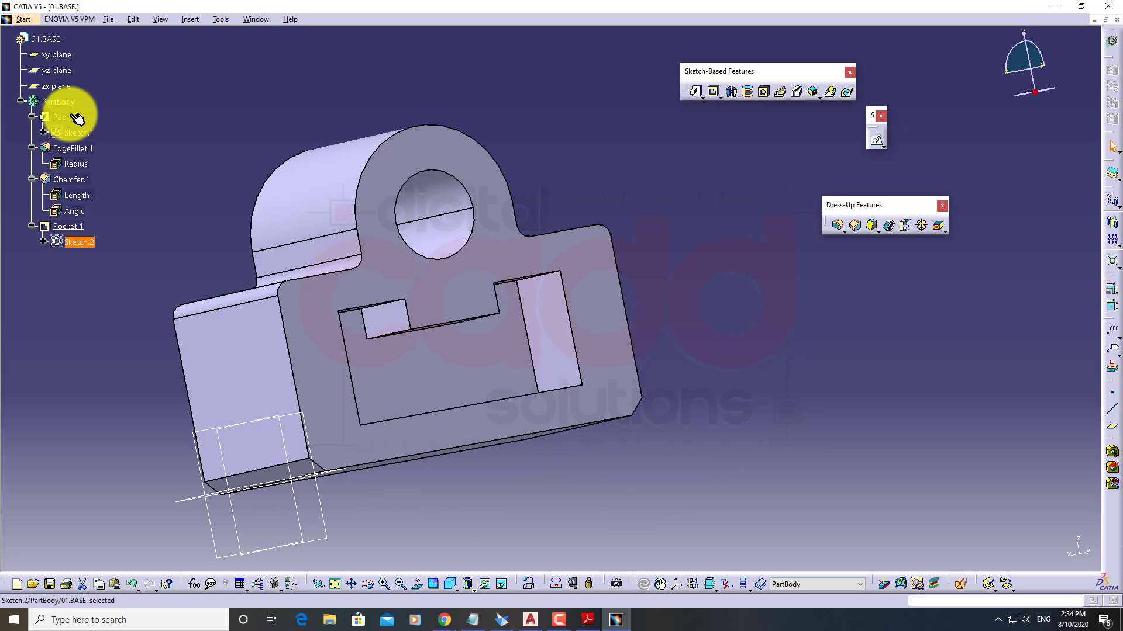
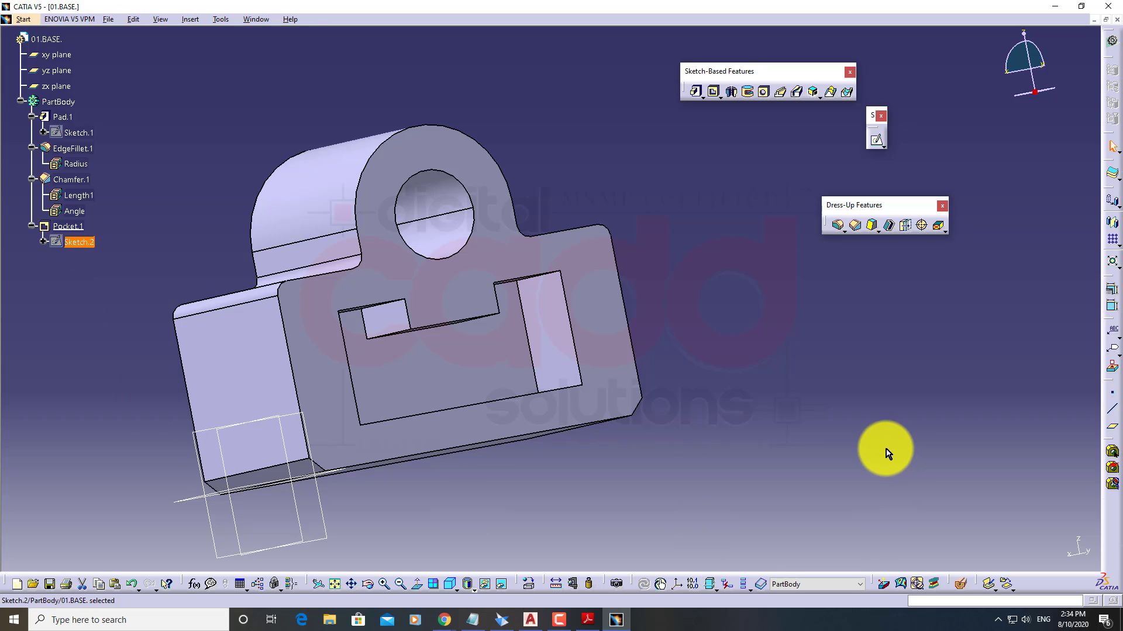
Reopen Sketch.2 of Pocket.1 and start a Corner operation on the whole notched pocket profile
mouse_move(526, 376)
middle_down()
mouse_move(435, 325)
mouse_move(451, 376)
mouse_move(409, 283)
mouse_move(435, 386)
mouse_move(433, 431)
middle_up()
click(73, 242)
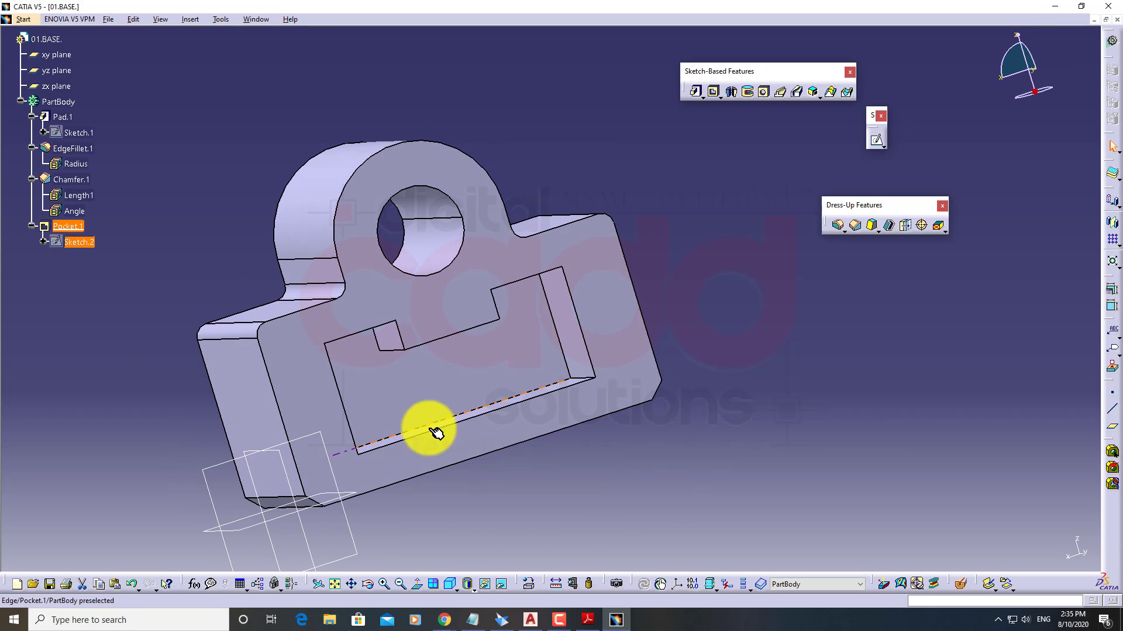
click(88, 242)
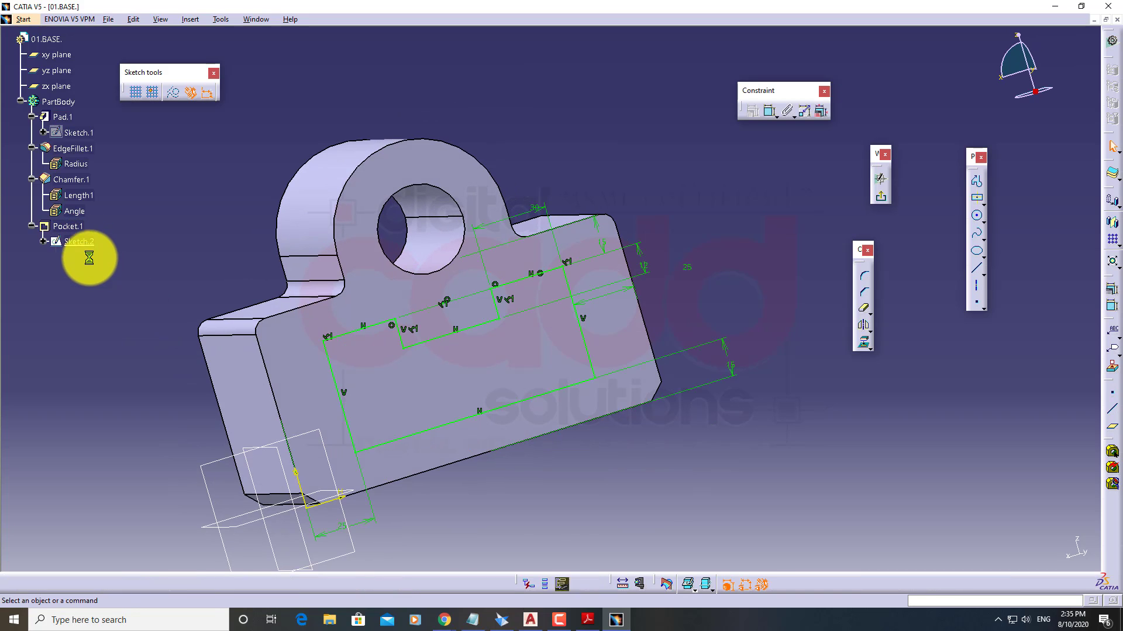
mouse_move(295, 225)
mouse_down()
mouse_move(366, 344)
mouse_move(601, 422)
mouse_up()
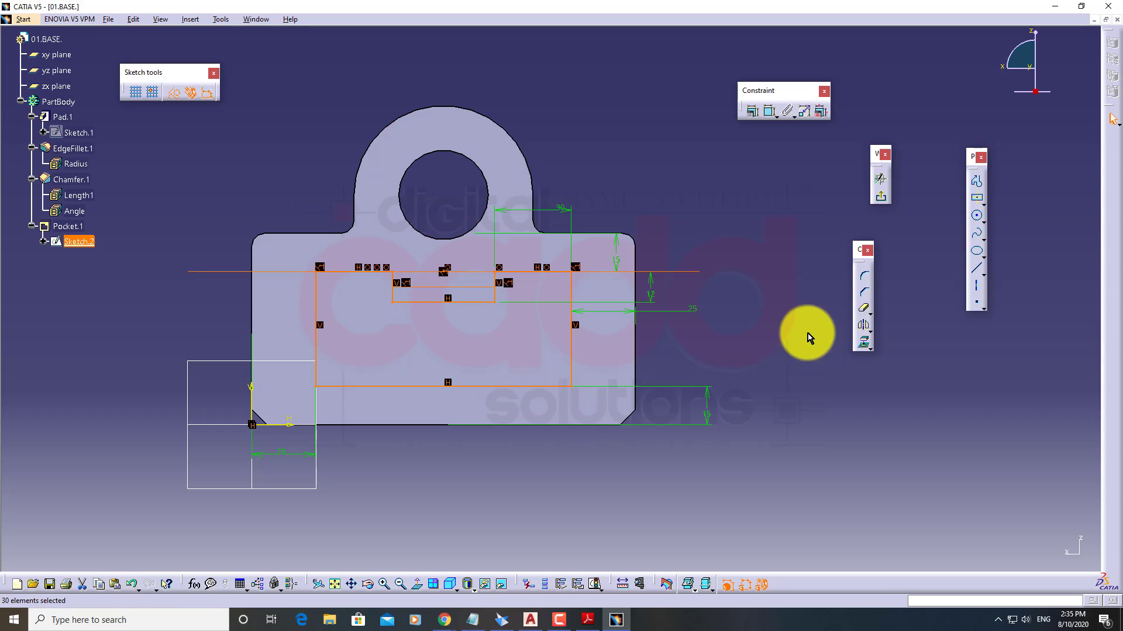
click(866, 279)
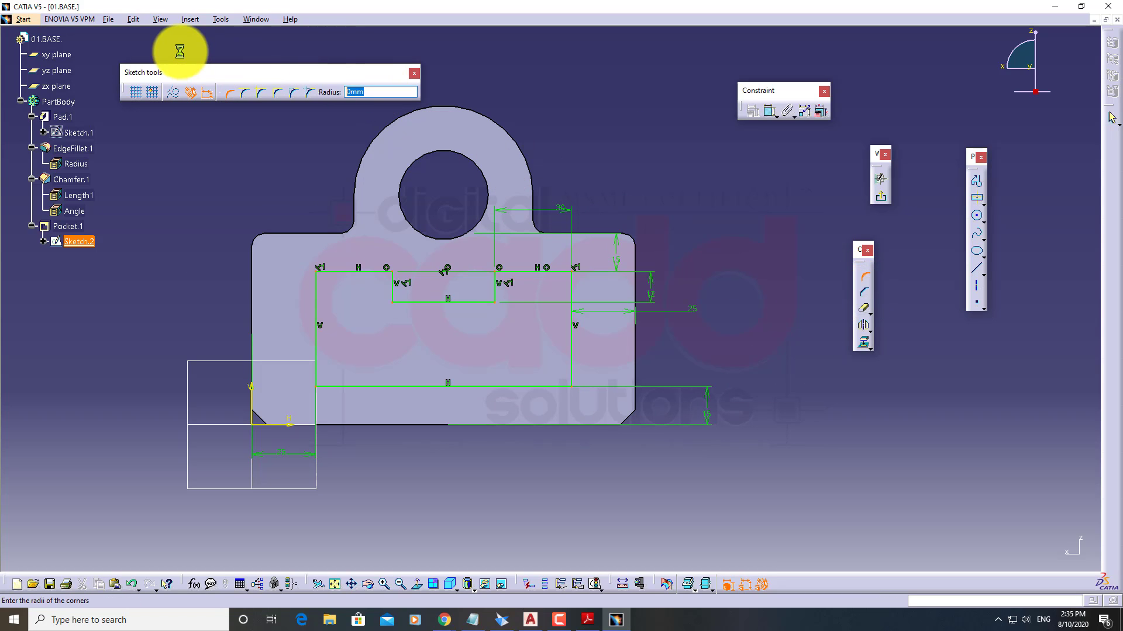
Round all corners of the pocket sketch with a 5 mm radius, converting the length constraint to a distance, and exit the sketch
key(Return)
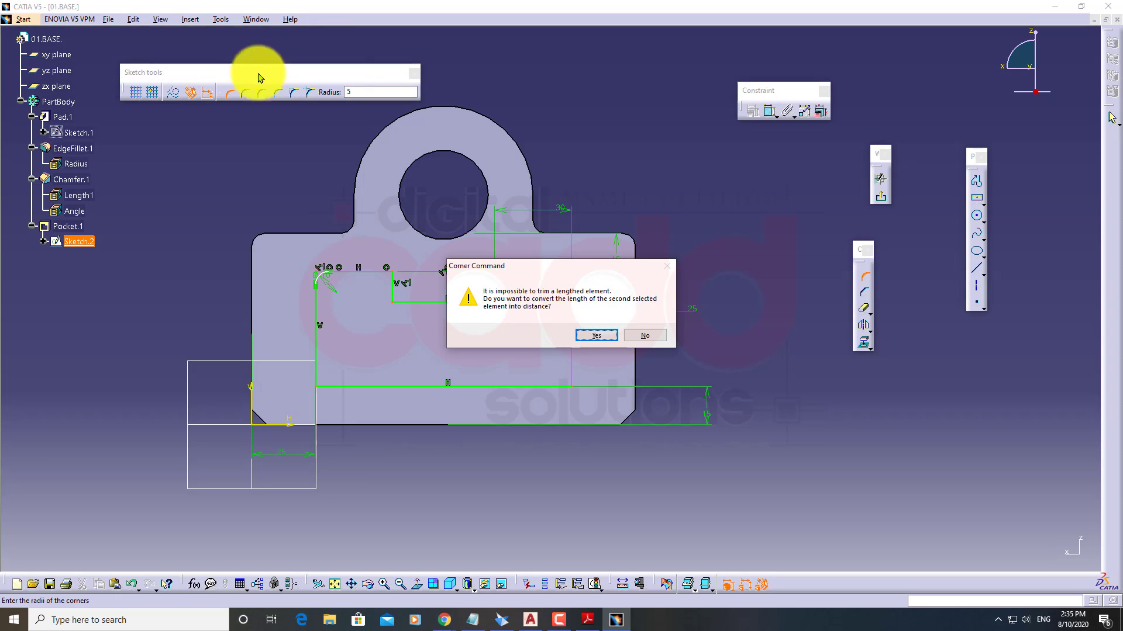
click(596, 336)
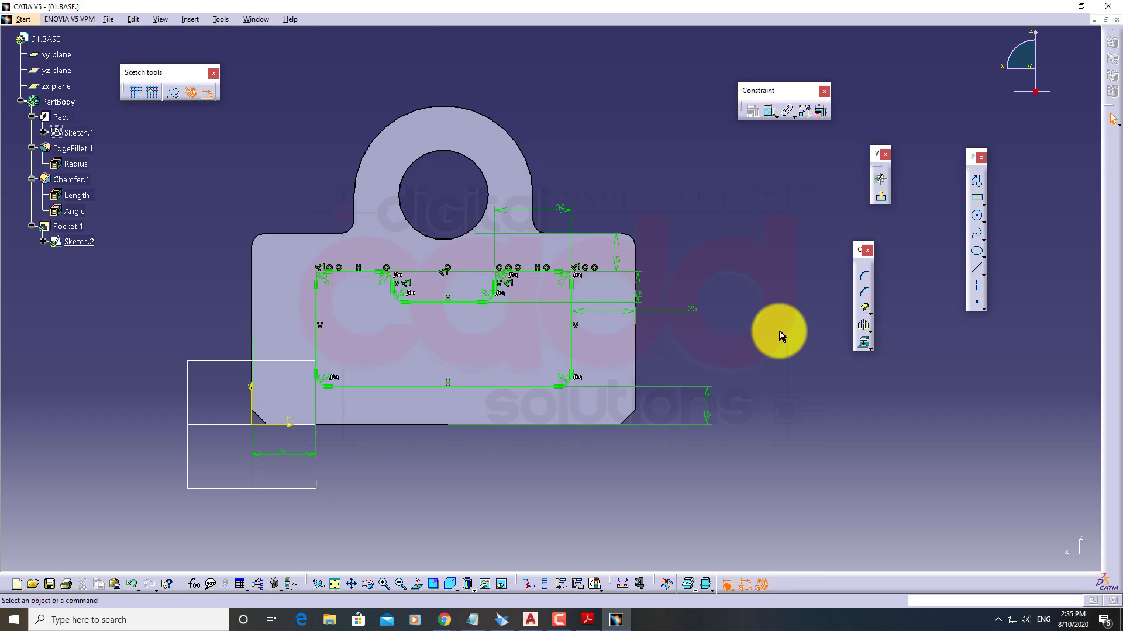
click(880, 196)
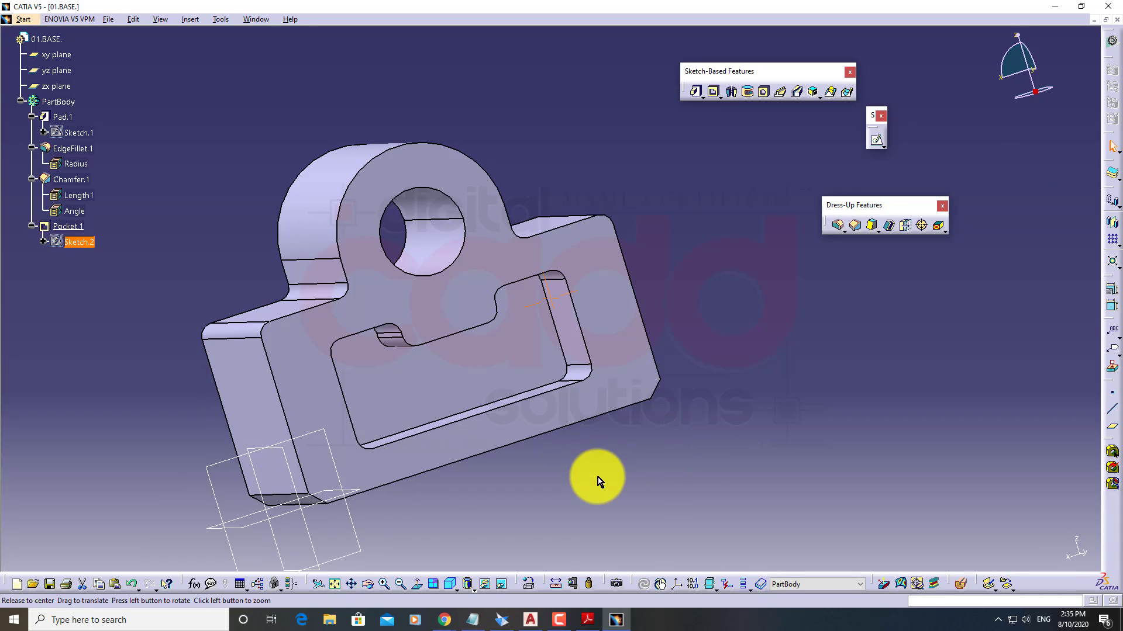
Examine the updated pocket and its rounded corners from several angles, returning to the isometric view
mouse_move(596, 476)
middle_down()
mouse_move(476, 251)
mouse_move(541, 447)
mouse_move(704, 361)
mouse_move(556, 326)
mouse_move(547, 556)
mouse_move(601, 357)
mouse_move(646, 511)
middle_up()
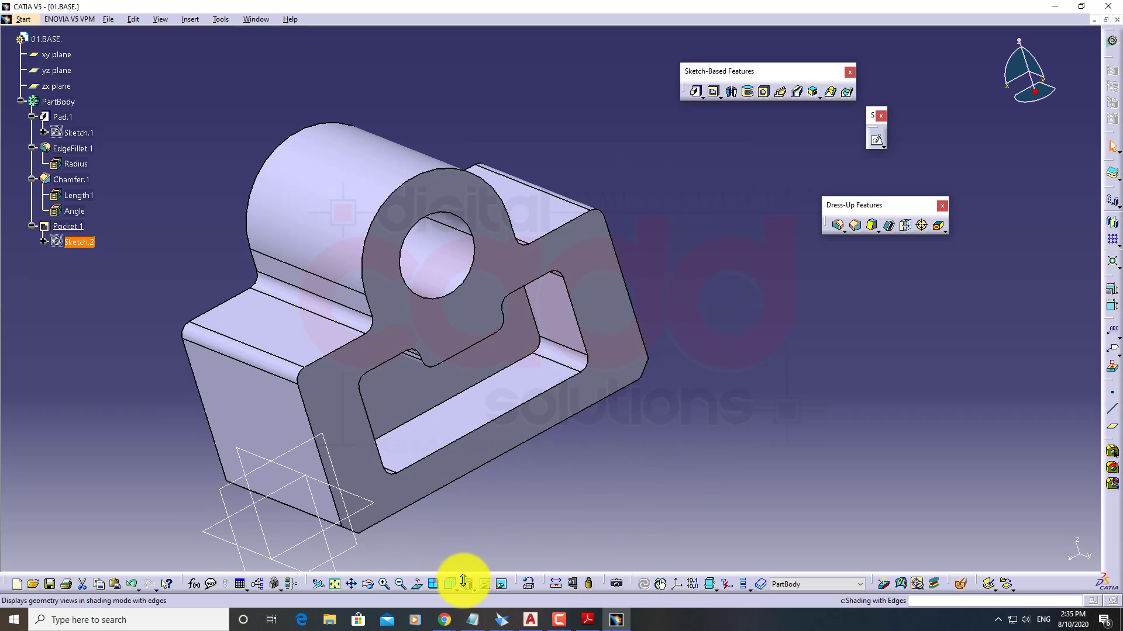
click(450, 583)
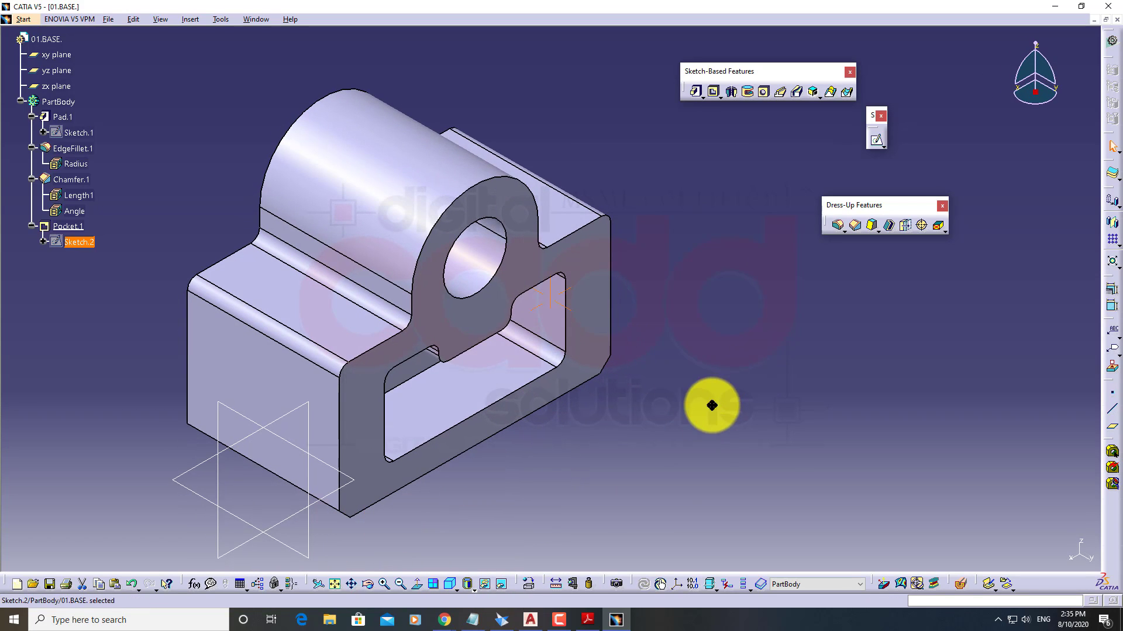
middle_drag(714, 405, 644, 387)
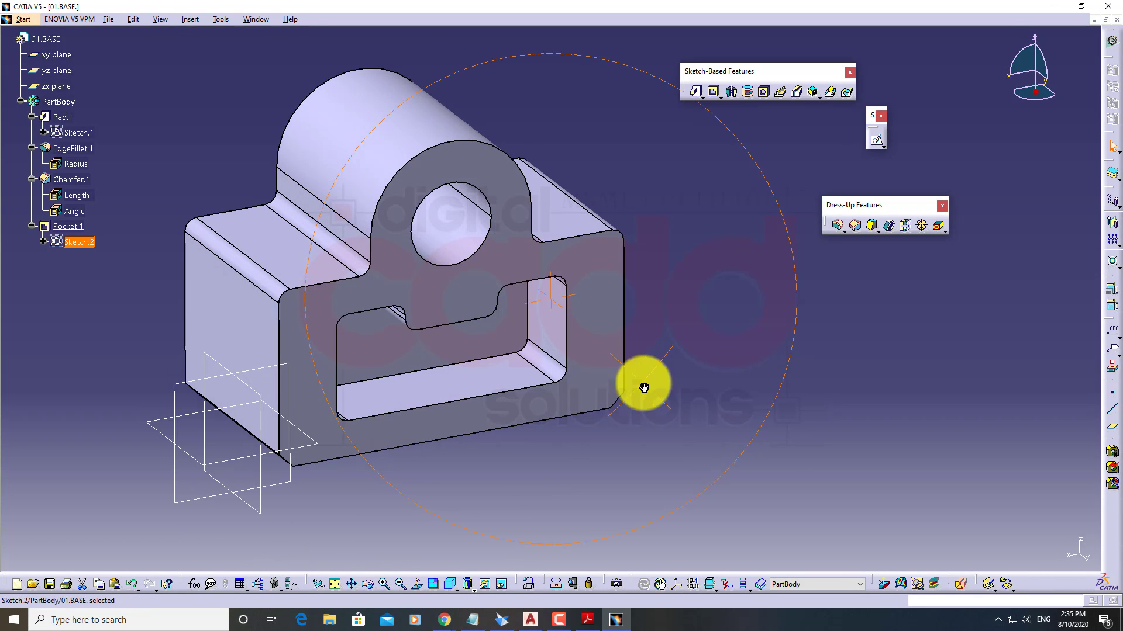
click(449, 582)
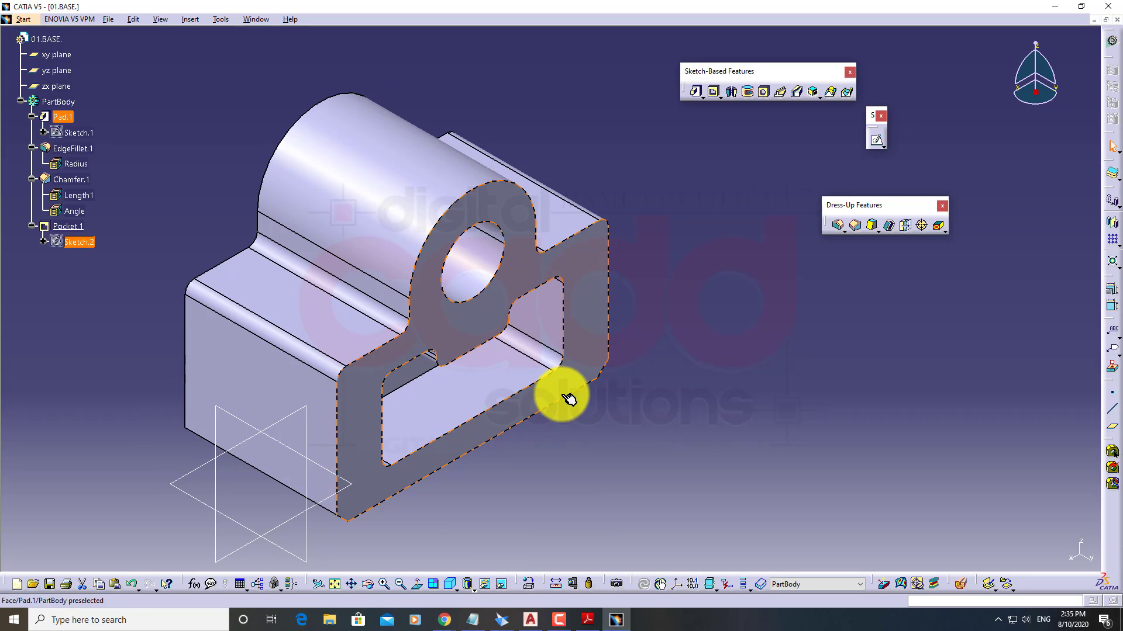
middle_drag(527, 441, 587, 421)
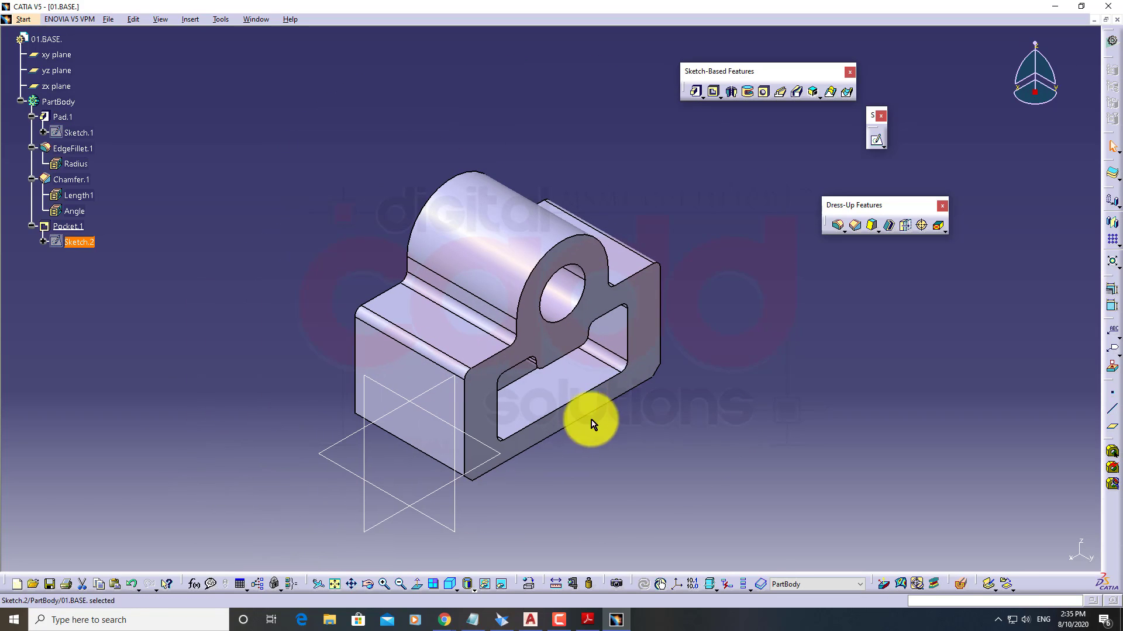
Collapse the PartBody branch of the specification tree
click(20, 103)
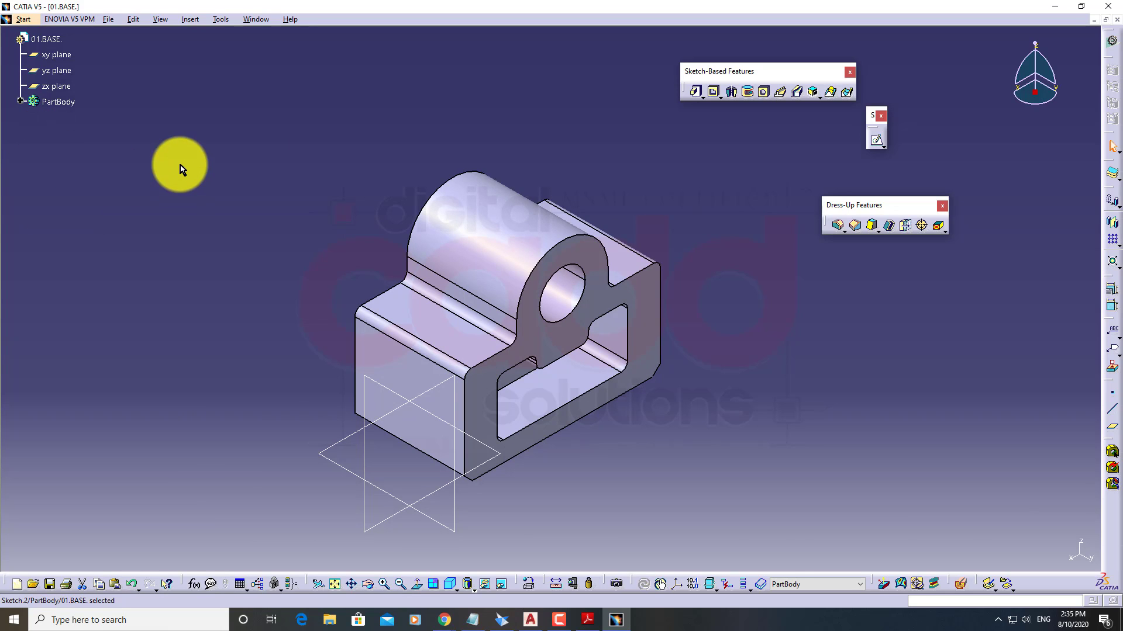
middle_drag(188, 170, 556, 282)
middle_drag(816, 435, 436, 318)
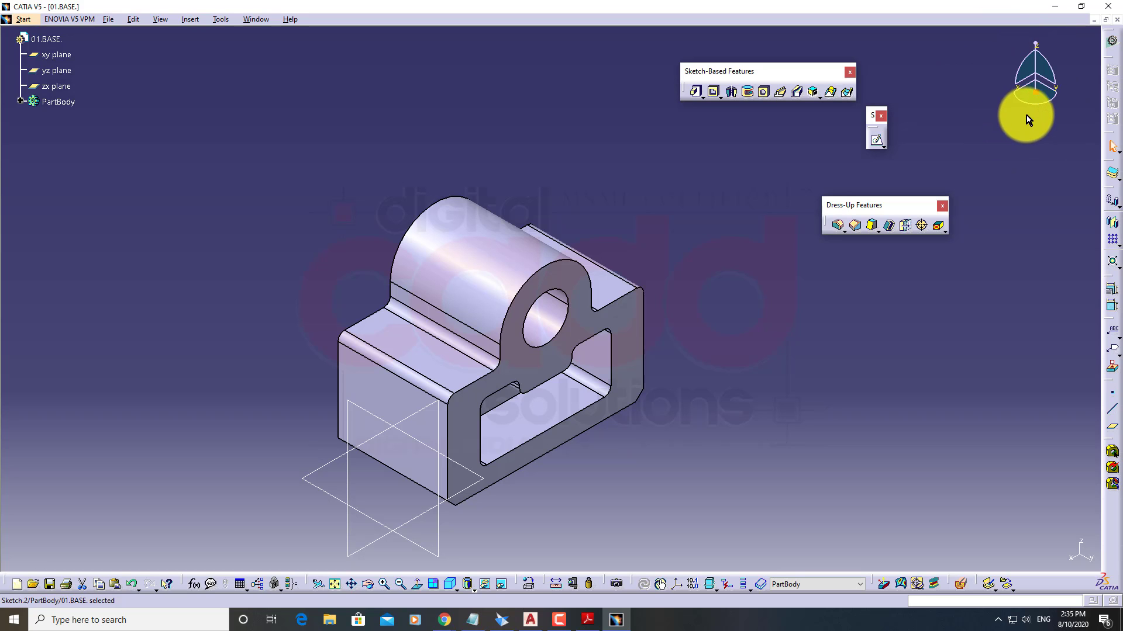
Rotate the part with the compass to view it from other sides, and restore the isometric view
drag(1035, 100, 774, 212)
middle_drag(775, 213, 426, 150)
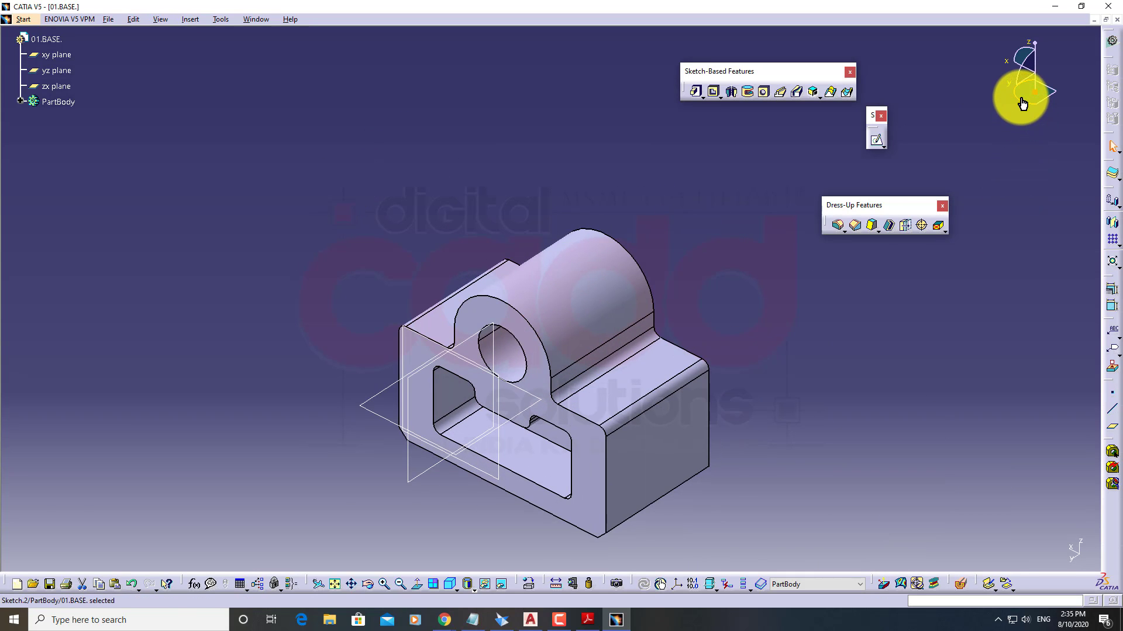
drag(1022, 104, 1018, 141)
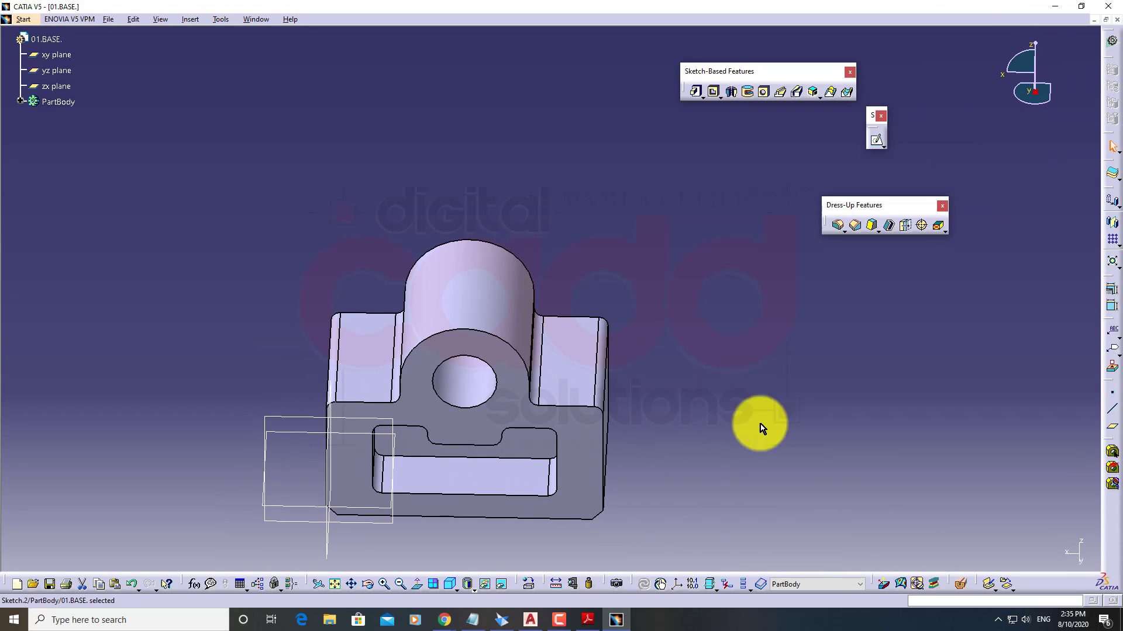
click(446, 589)
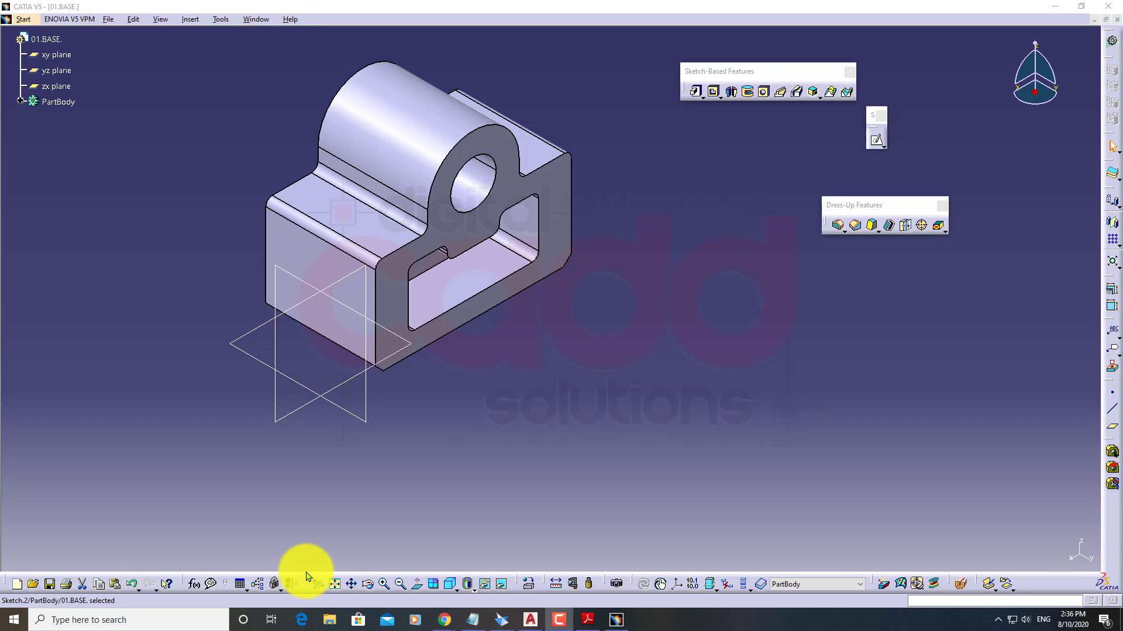
Undock the View toolbar and place it floating below the part
drag(308, 583, 477, 430)
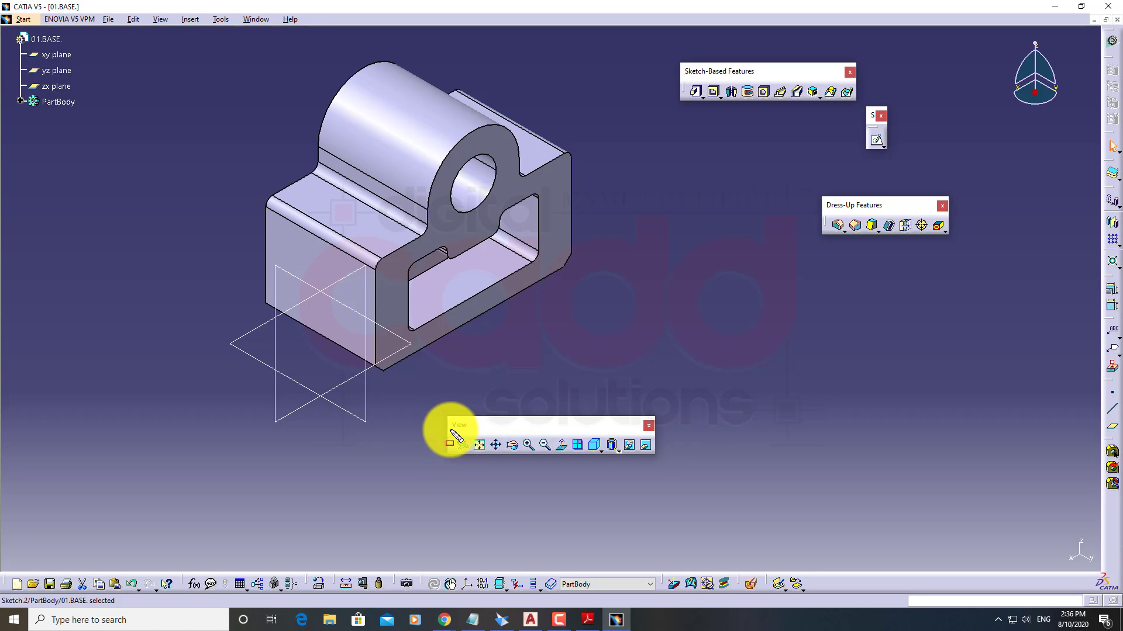
mouse_move(438, 406)
mouse_down()
mouse_move(581, 470)
mouse_move(663, 466)
mouse_up()
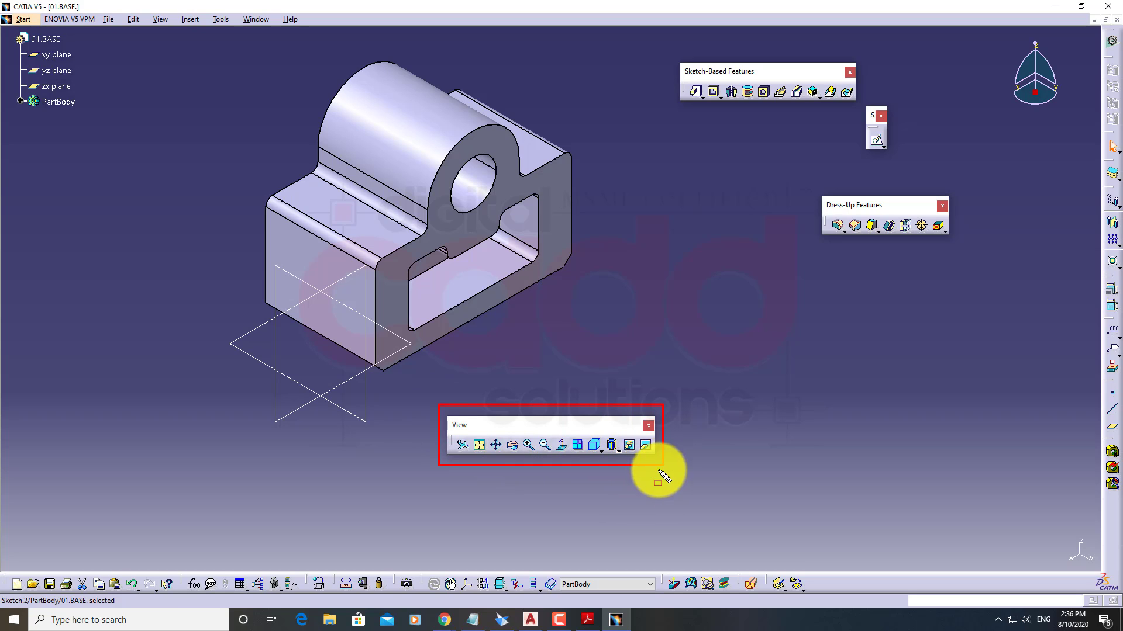
drag(503, 434, 517, 454)
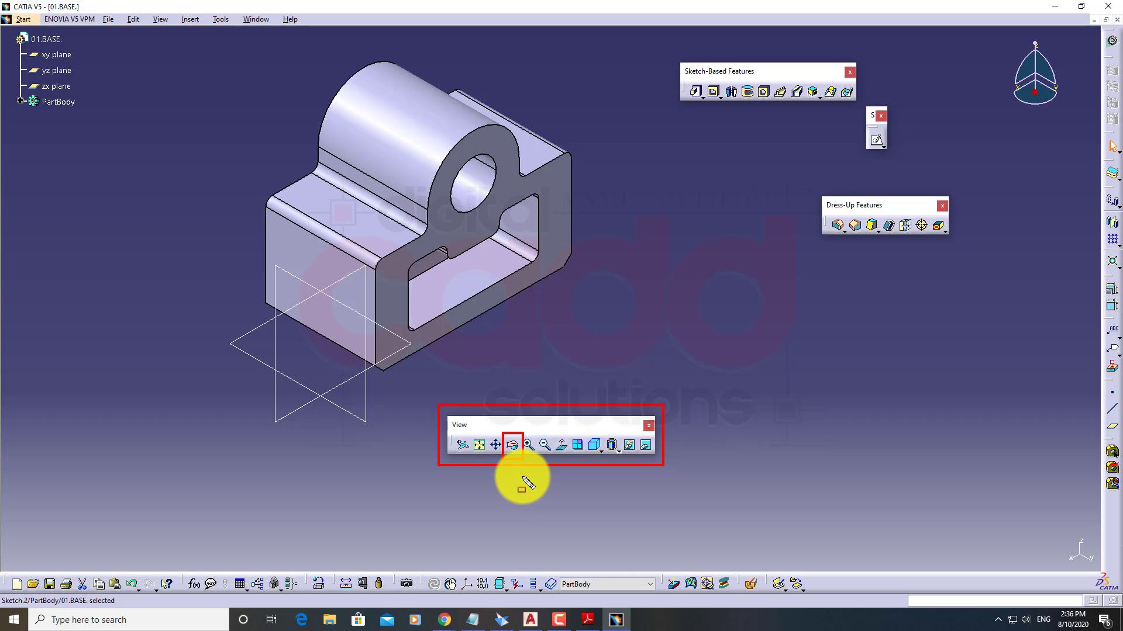
key(Escape)
drag(543, 431, 511, 496)
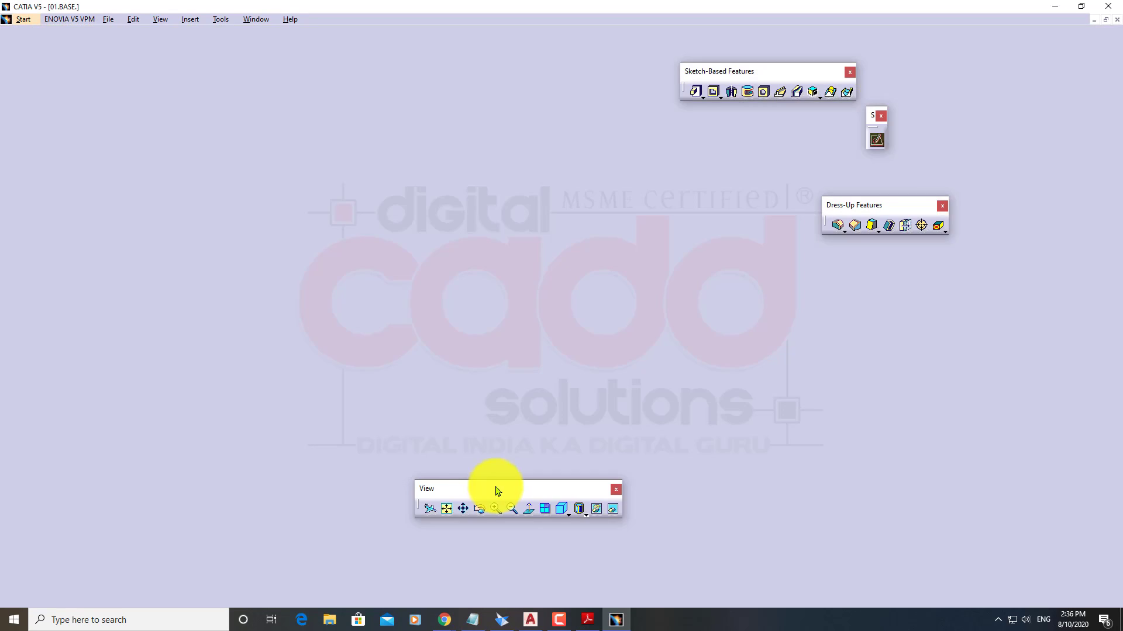
Turn the part with the Rotate tool, restore the isometric view, and dock the View toolbar again
click(481, 509)
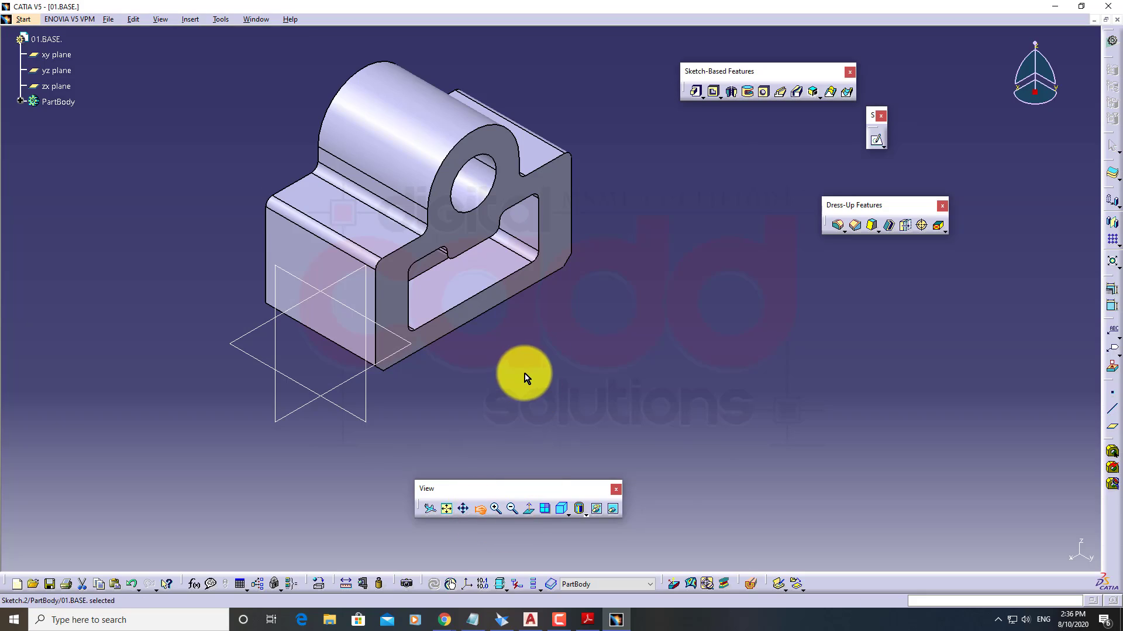
drag(519, 376, 471, 311)
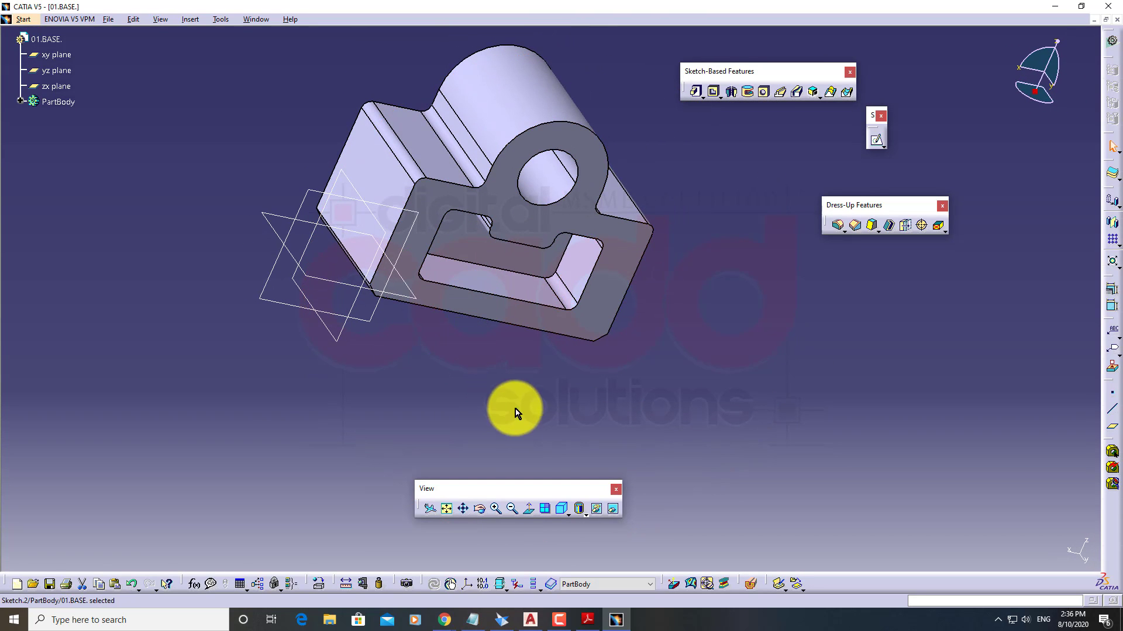
click(561, 506)
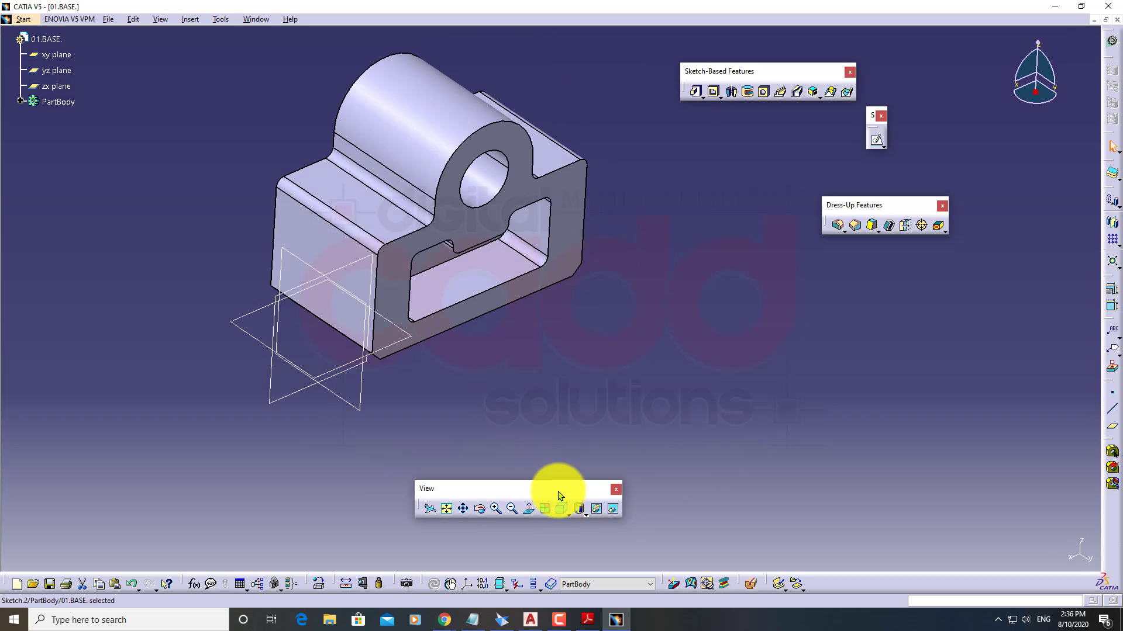
drag(560, 496, 534, 569)
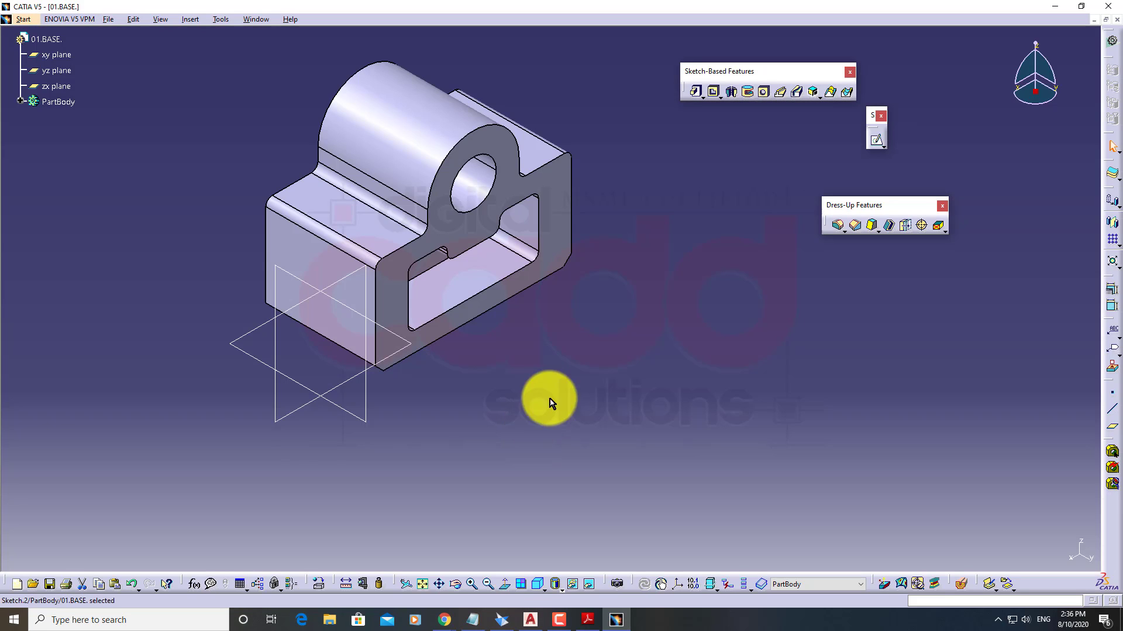
Rotate the part upside down using the compass, and bring it back to a centred isometric view
middle_drag(550, 404, 514, 409)
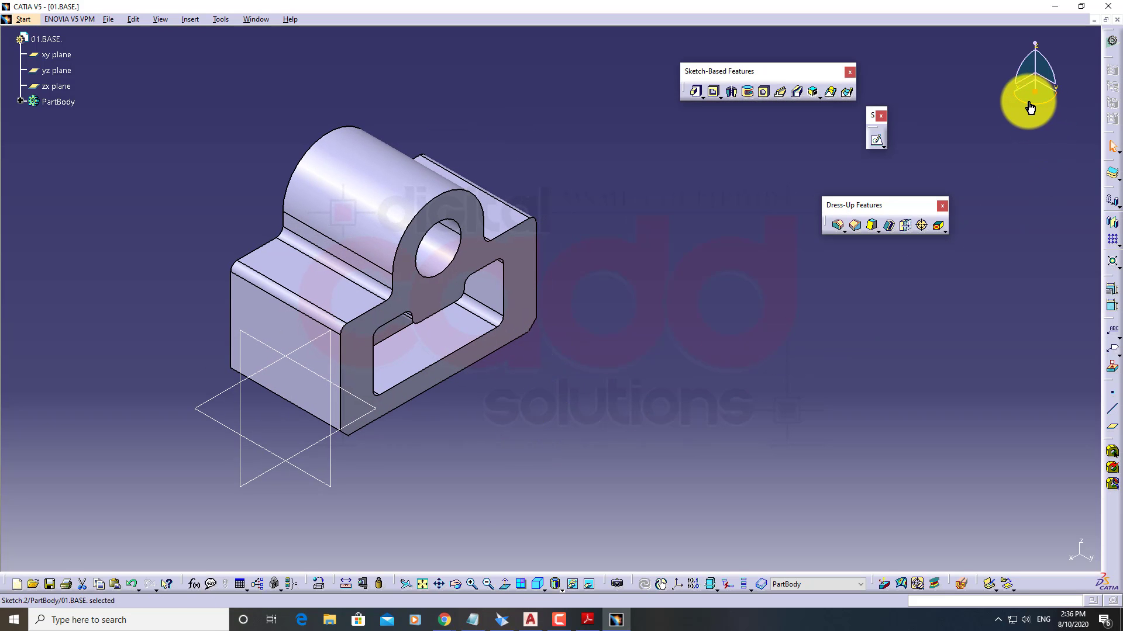
drag(1030, 107, 982, 165)
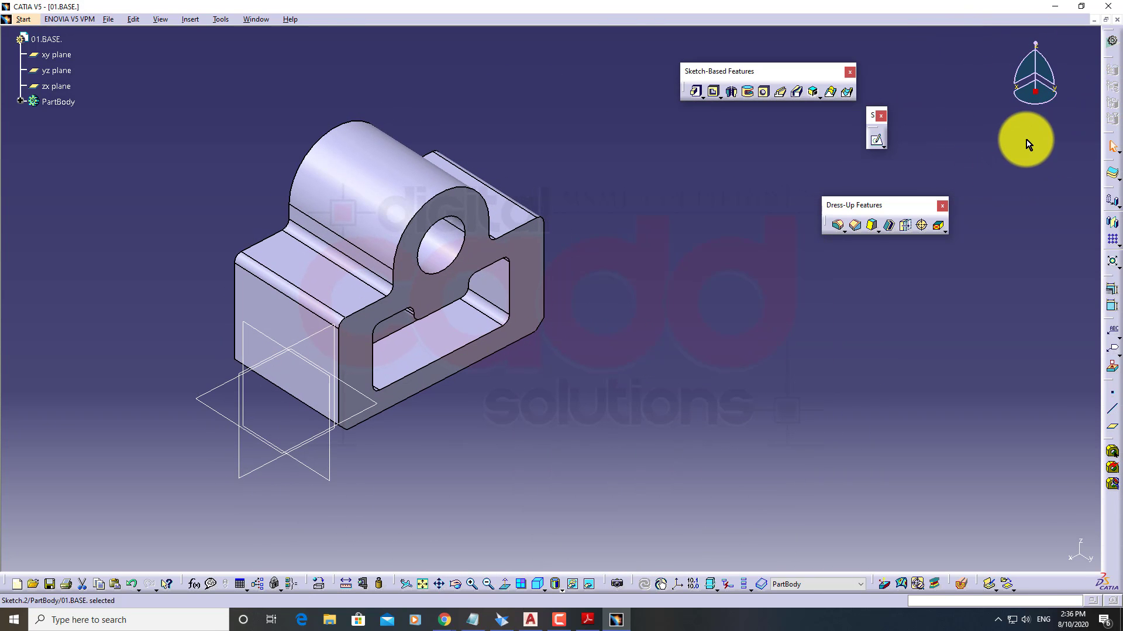
drag(1046, 70, 826, 268)
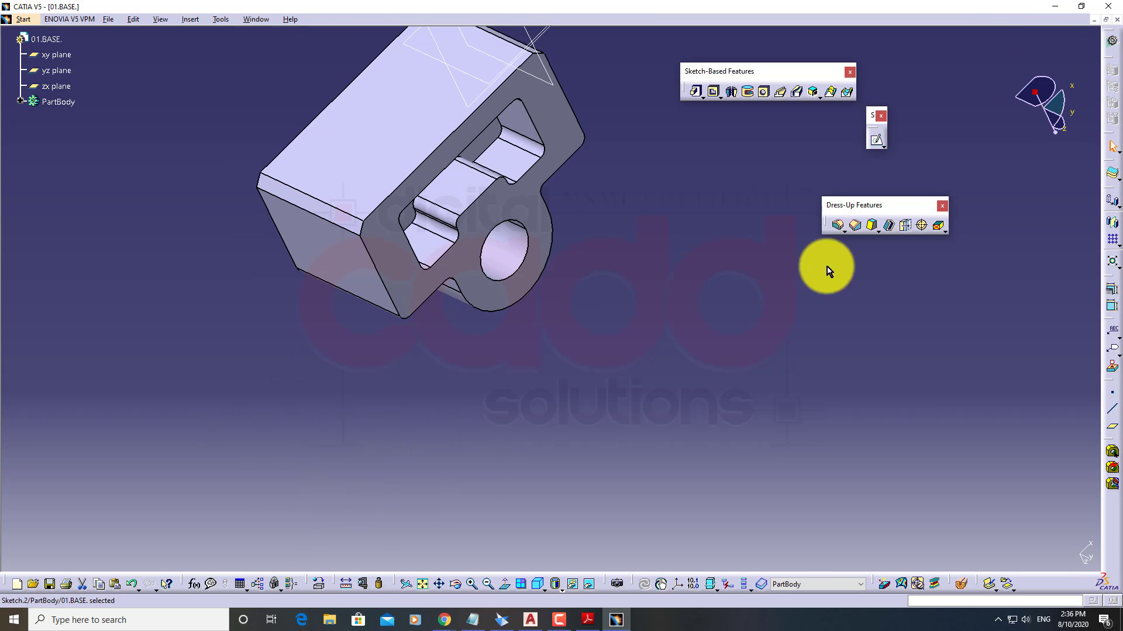
click(538, 588)
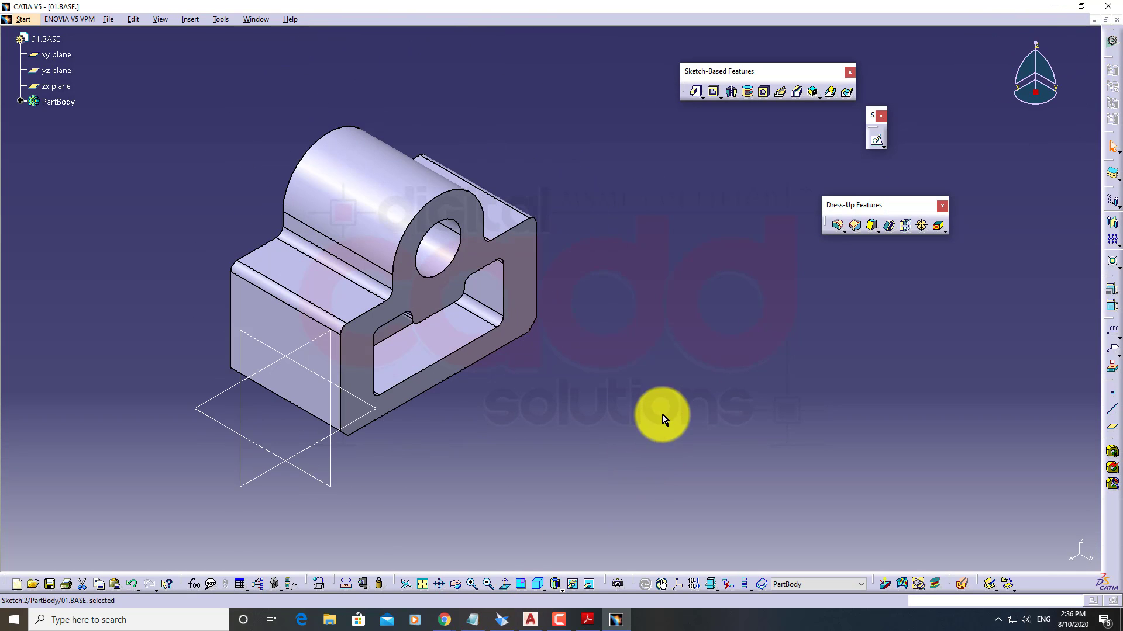
mouse_move(689, 429)
middle_down()
mouse_move(661, 439)
mouse_move(684, 401)
middle_up()
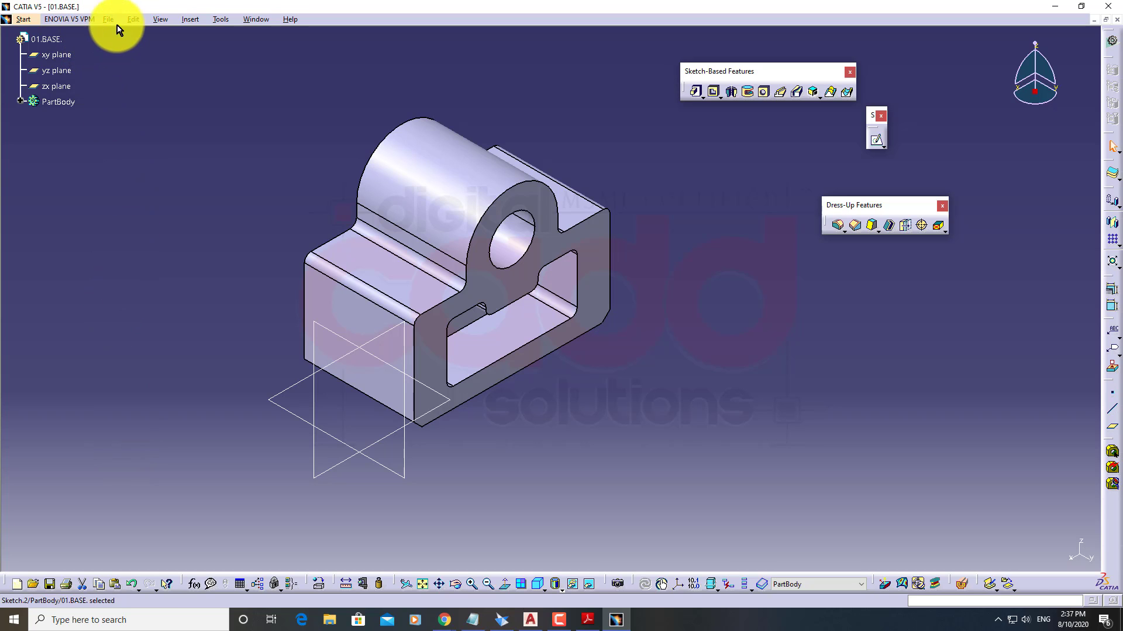
Hide the geometry, the specification tree and the compass
click(158, 20)
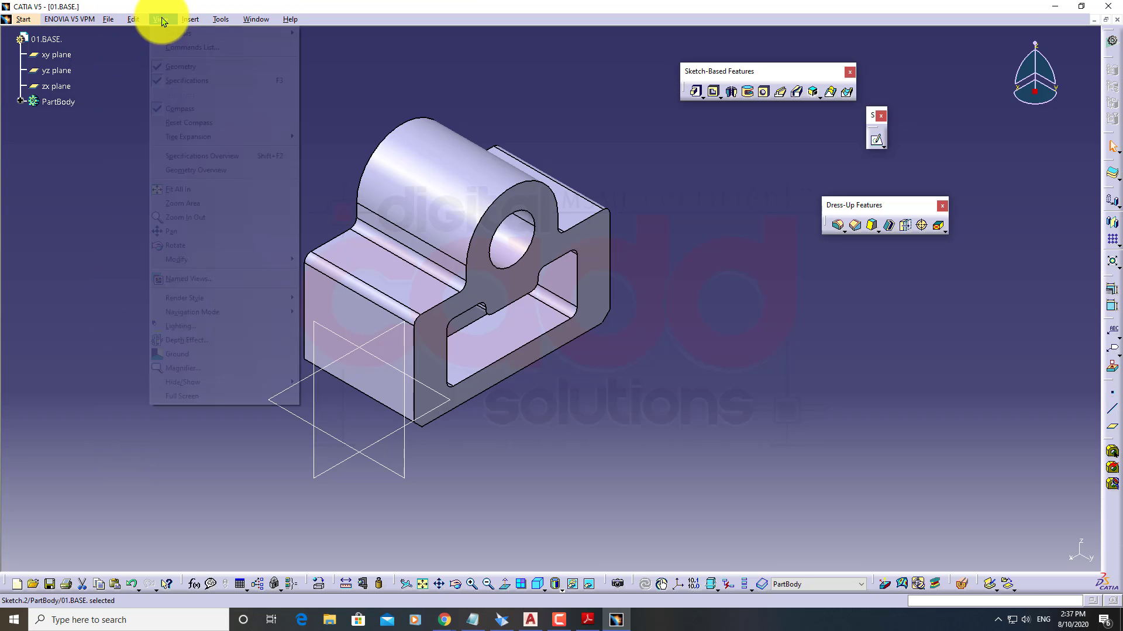
click(208, 71)
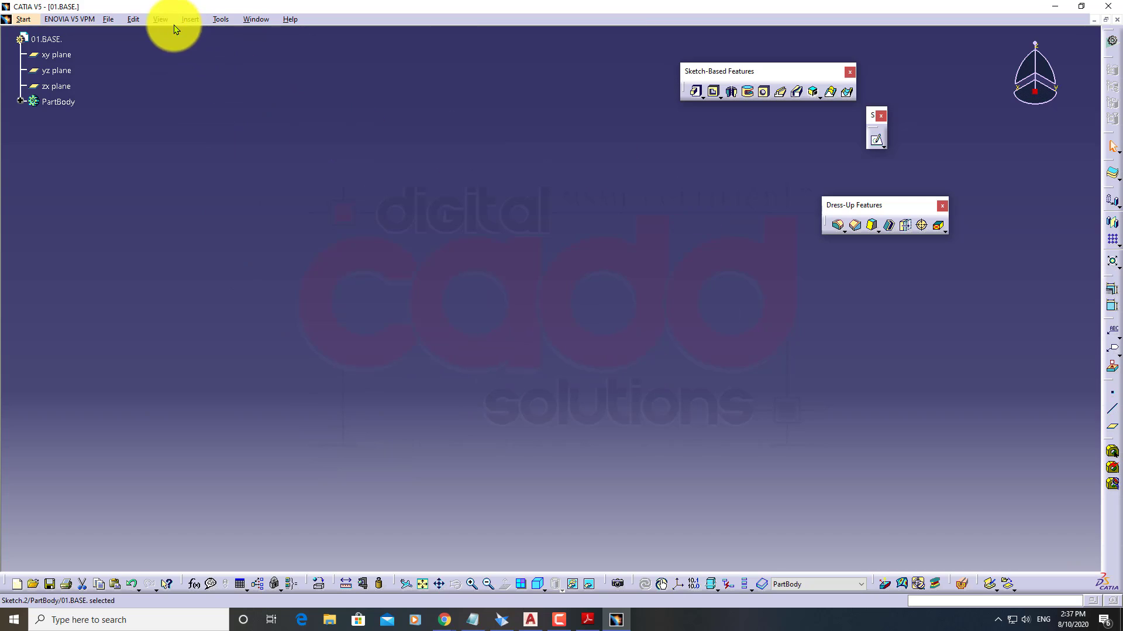
click(161, 20)
click(187, 82)
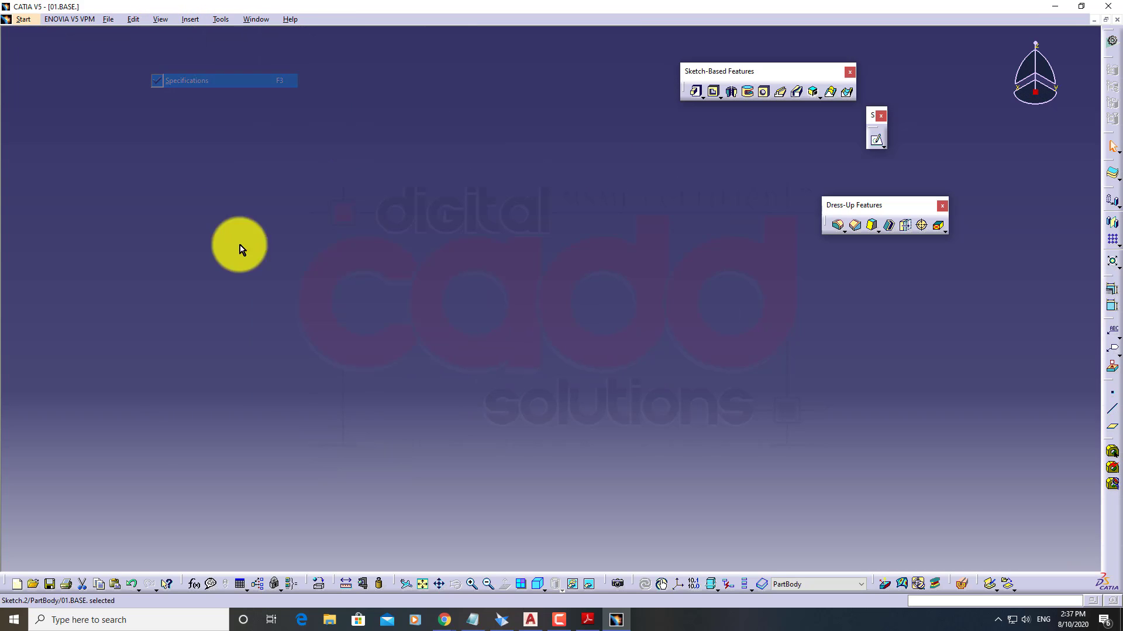
click(157, 19)
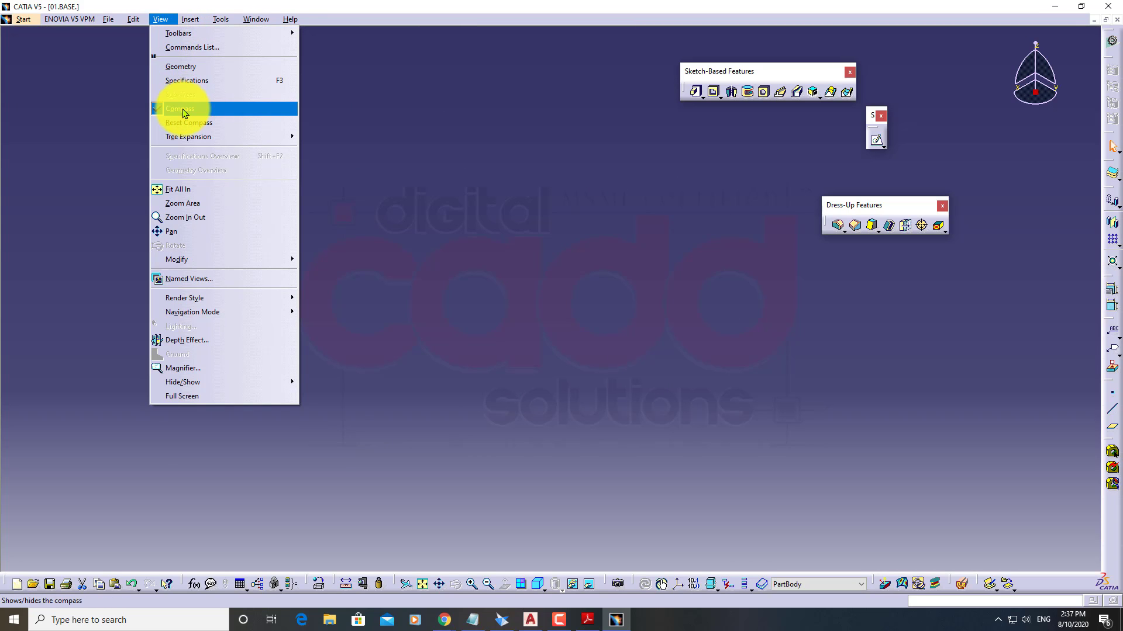
click(183, 109)
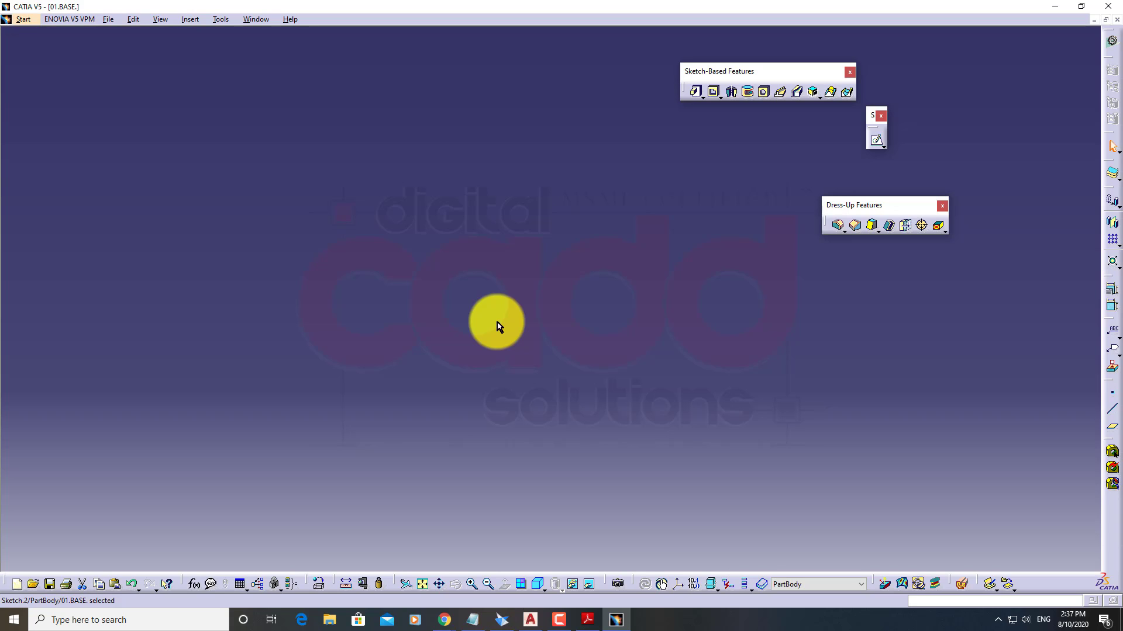
Show the specification tree, the geometry and the compass again
click(162, 21)
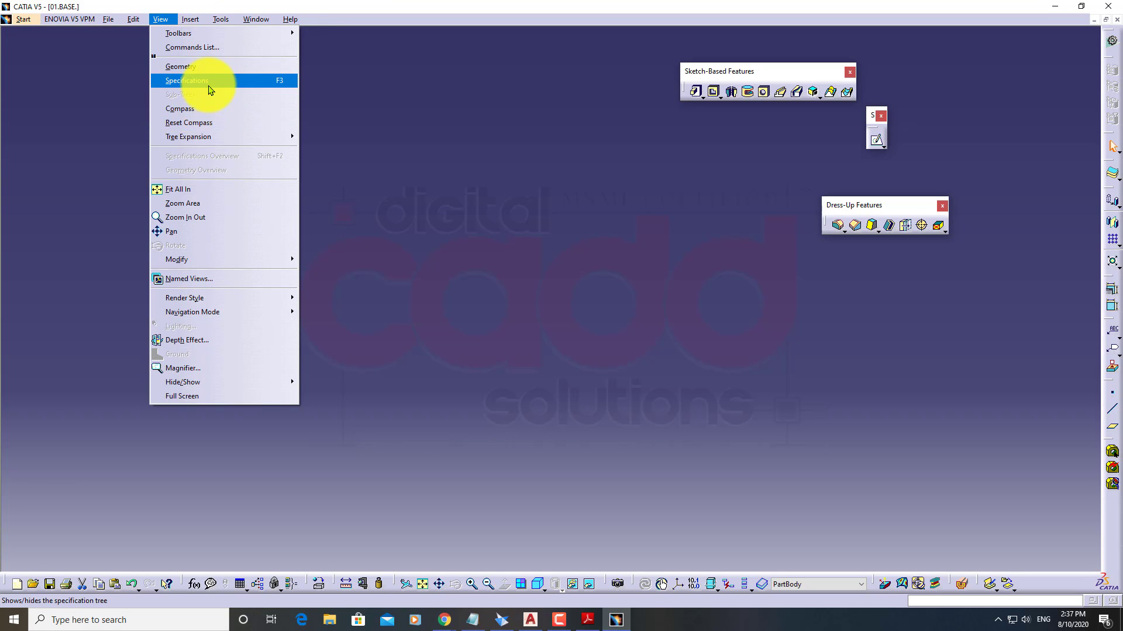
click(210, 90)
click(168, 21)
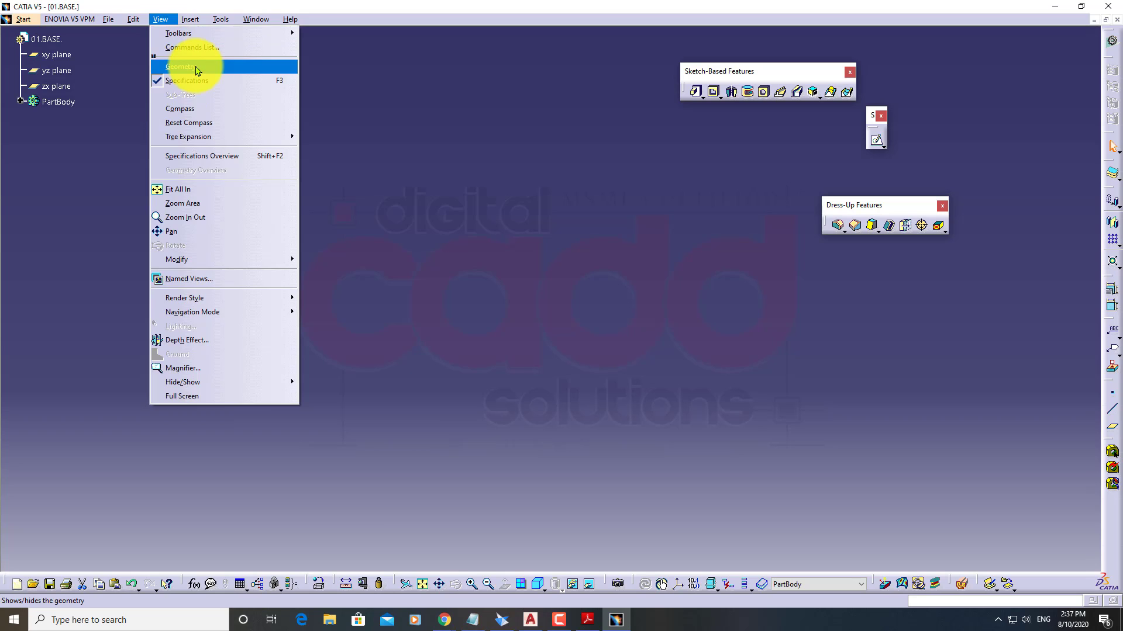
click(257, 69)
click(159, 19)
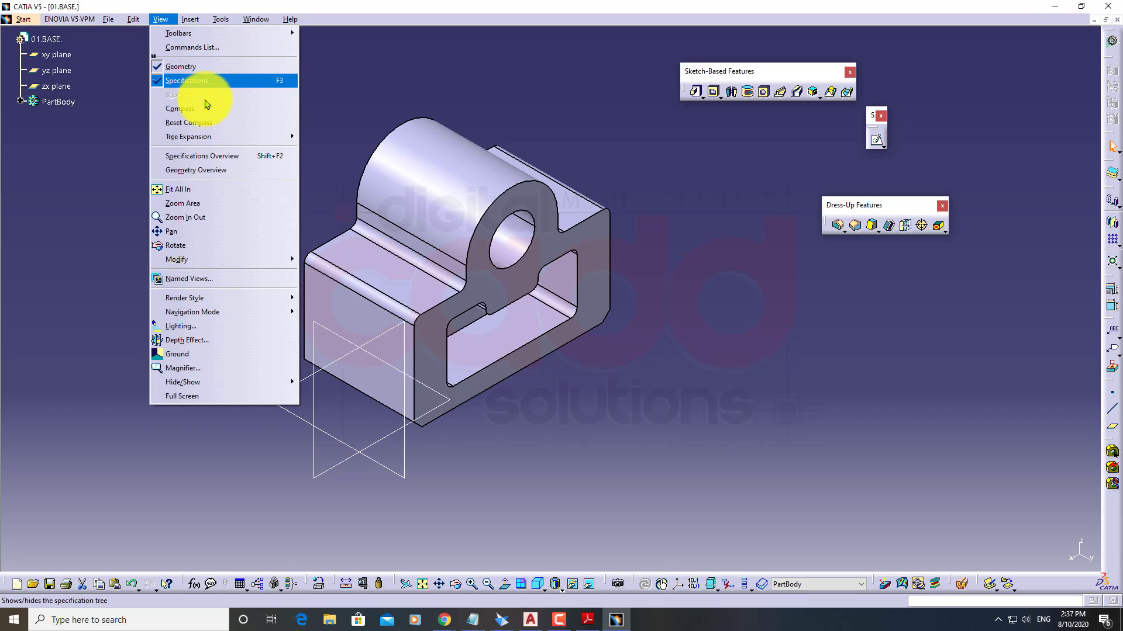
click(210, 108)
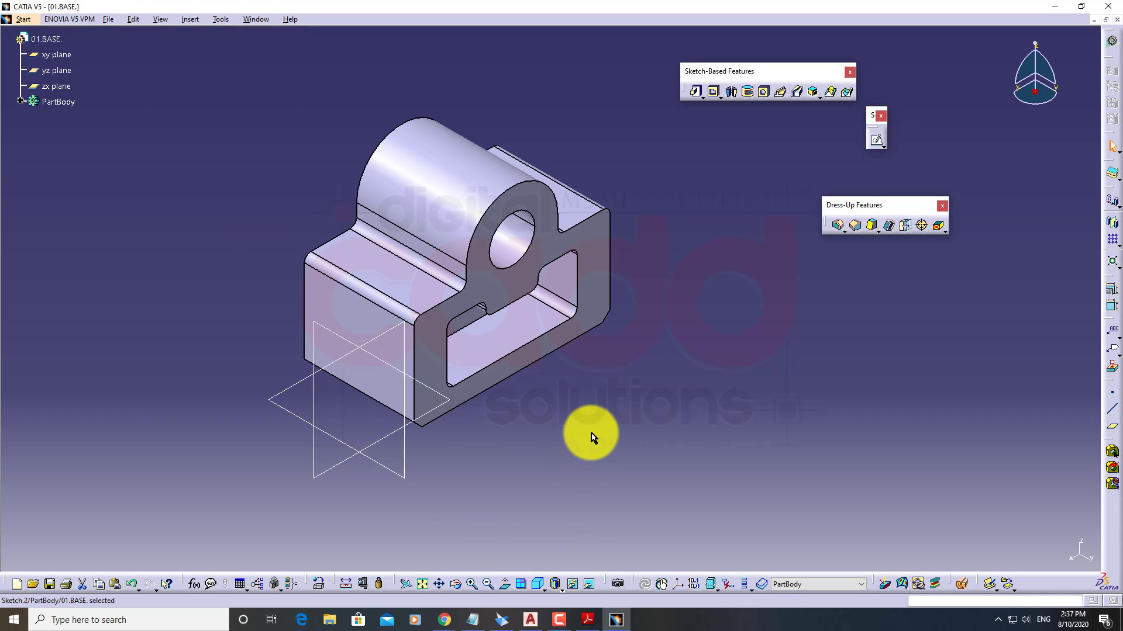
Turn the part freely to inspect it from other angles and bring it back to the isometric view
middle_drag(644, 413, 576, 433)
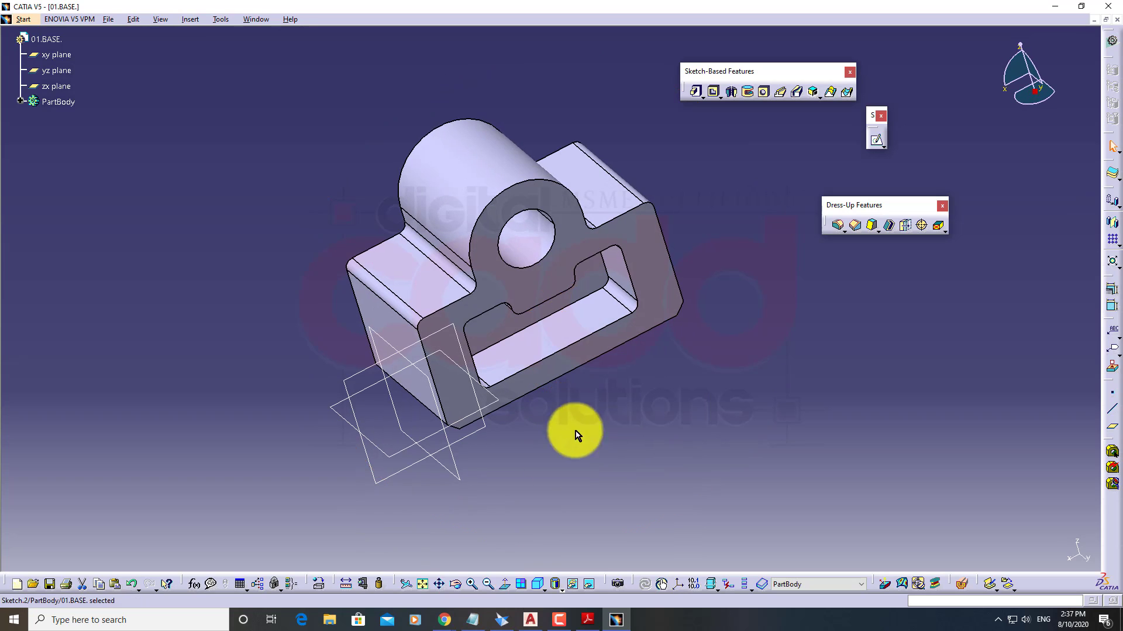
click(538, 584)
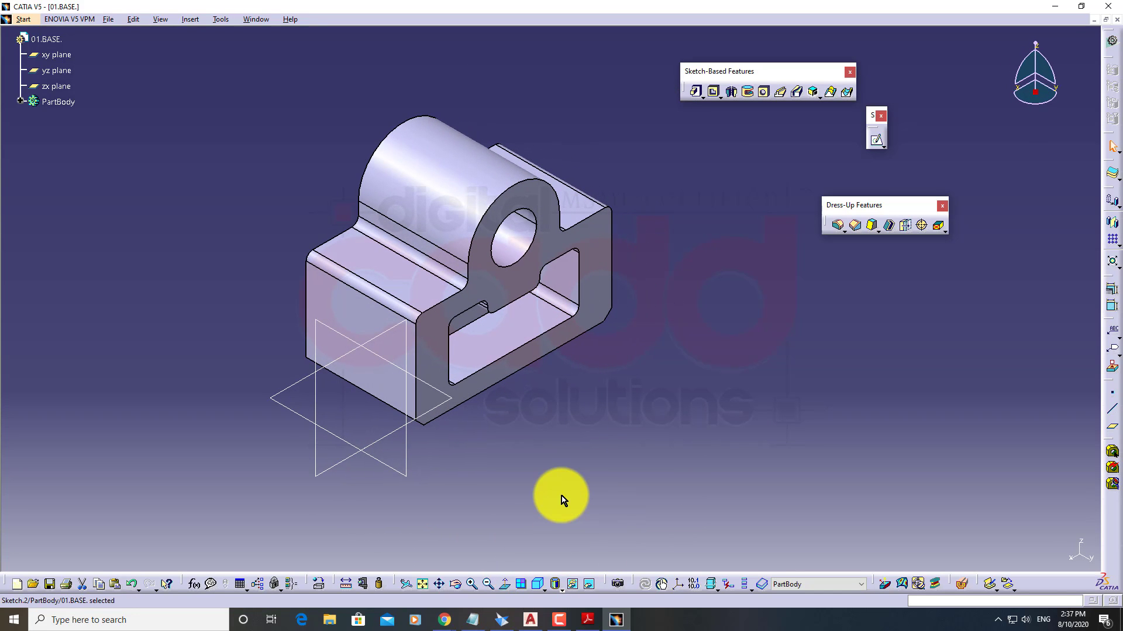
middle_drag(556, 368, 622, 404)
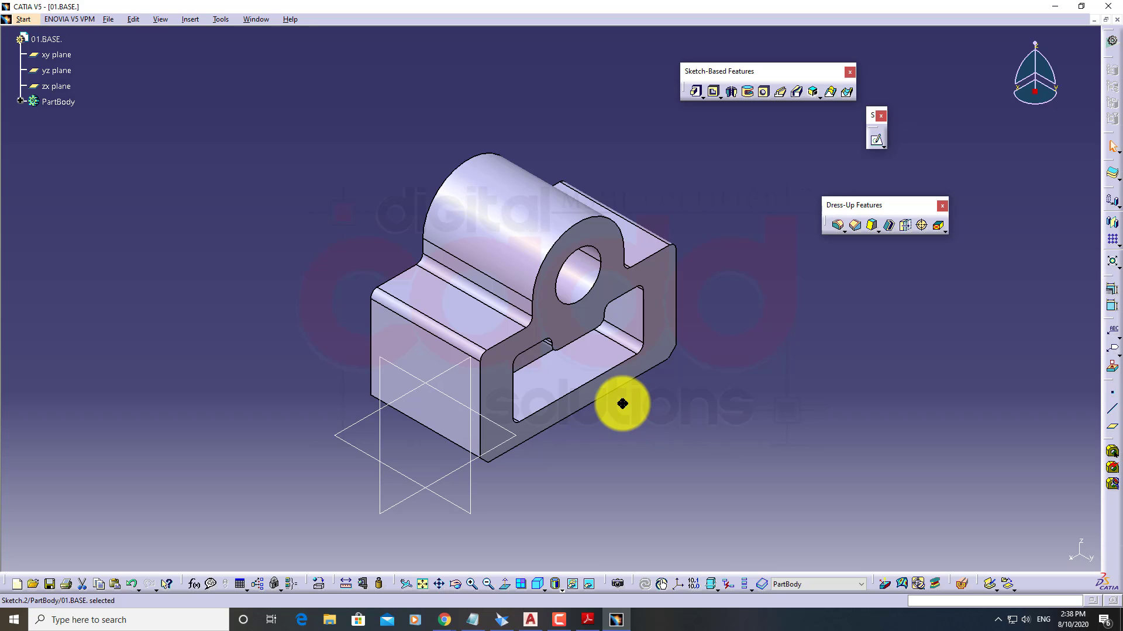
click(158, 19)
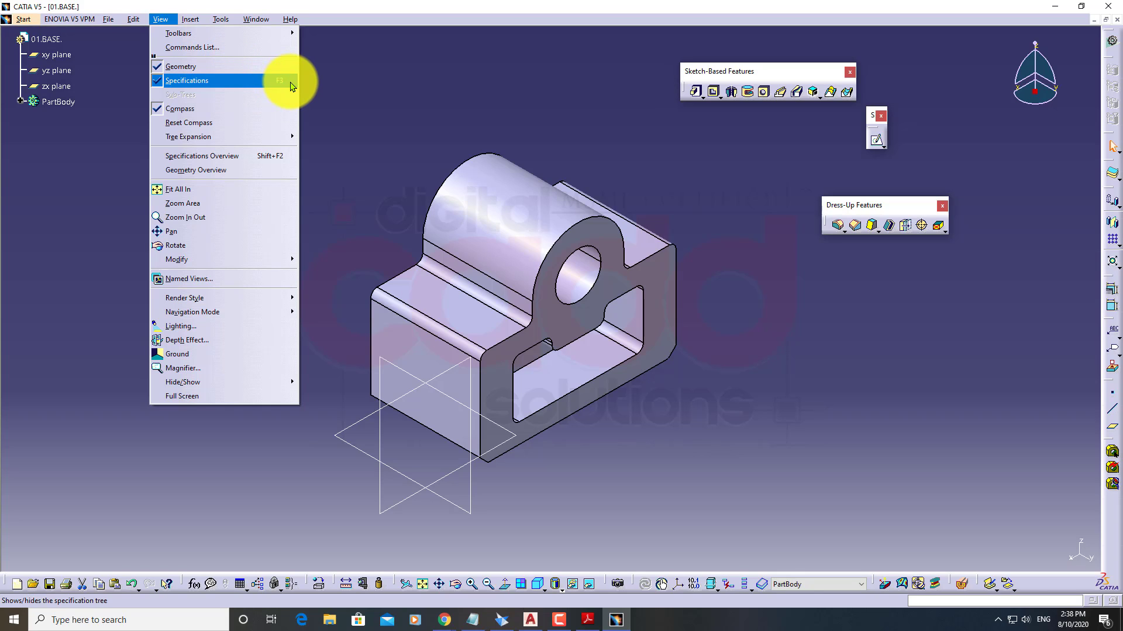
click(434, 105)
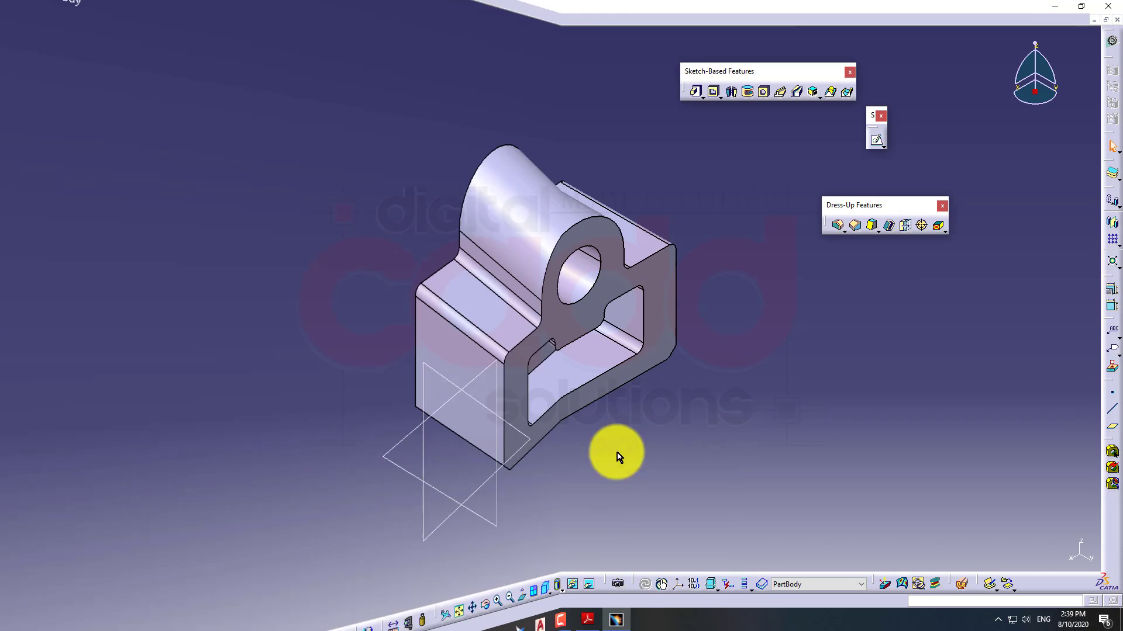
middle_drag(601, 529, 546, 418)
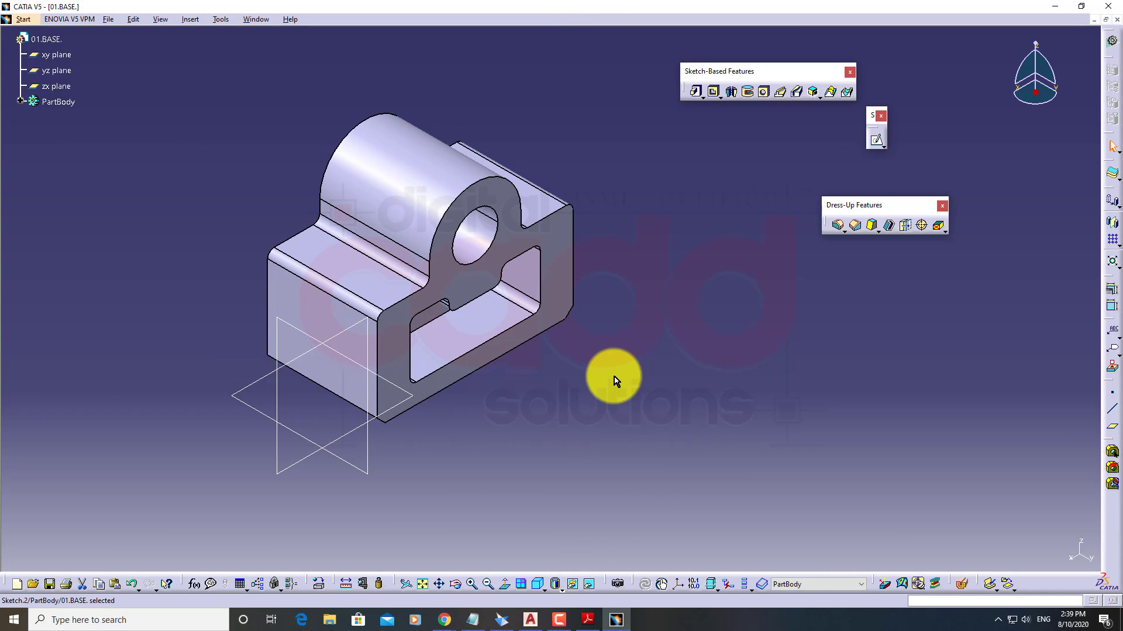
middle_drag(614, 376, 568, 345)
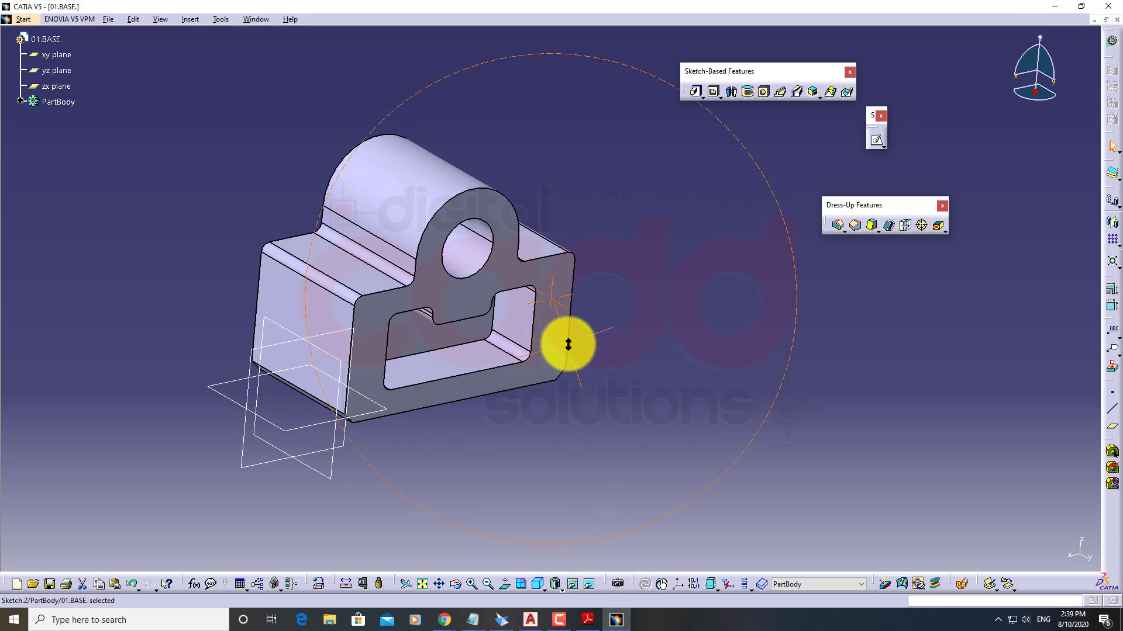
click(539, 584)
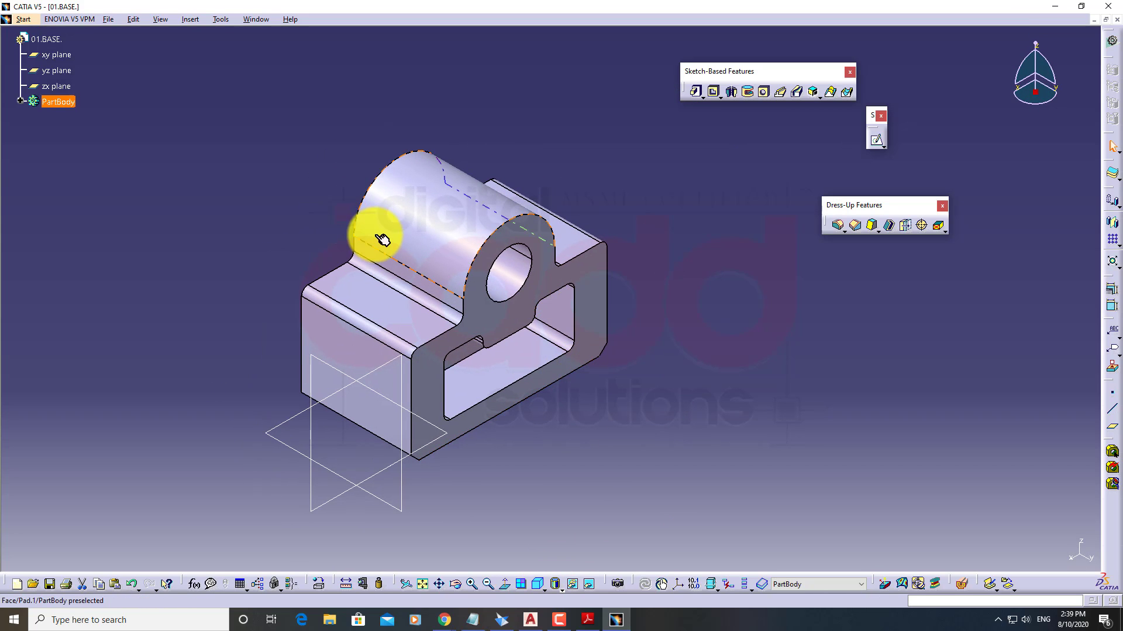
Expand the PartBody branch in the specification tree to view its features and collapse it again
click(61, 103)
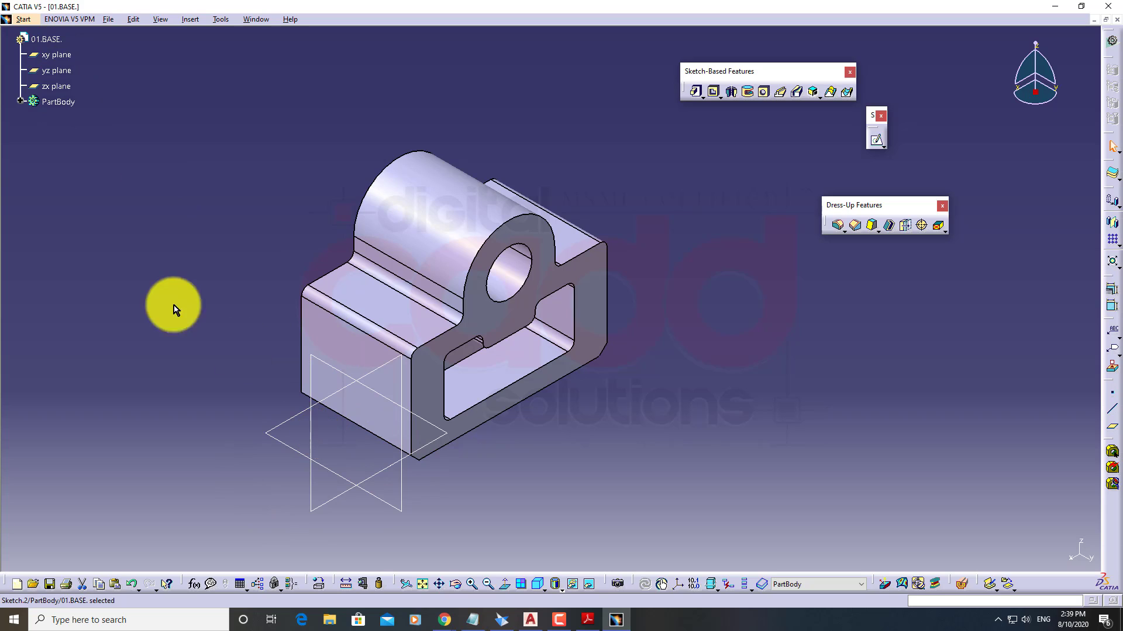
click(21, 101)
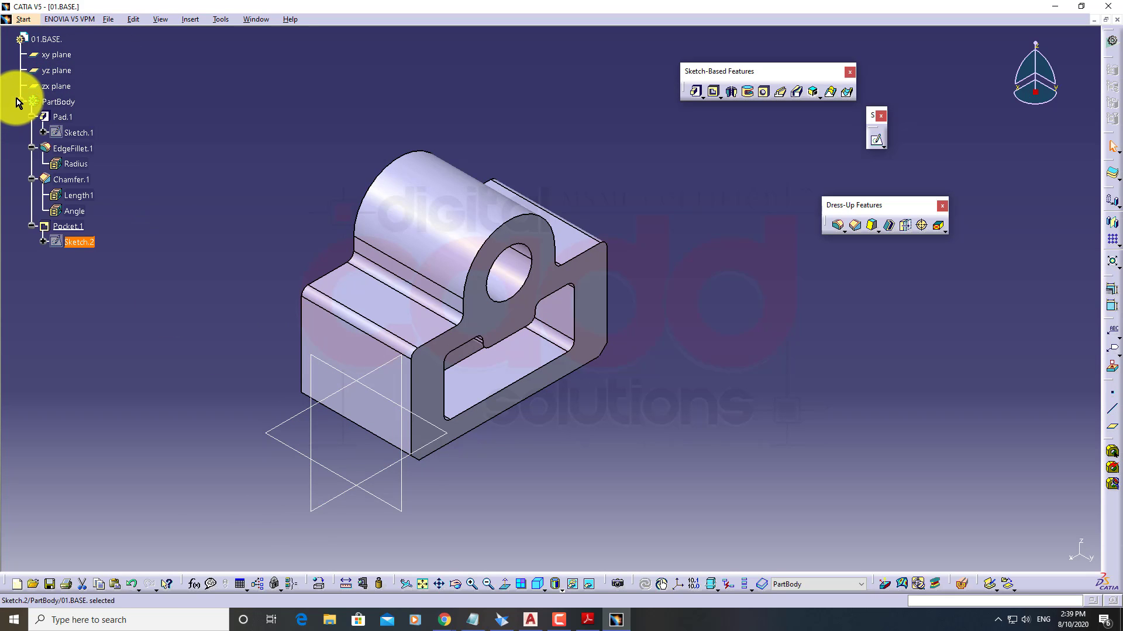
click(20, 102)
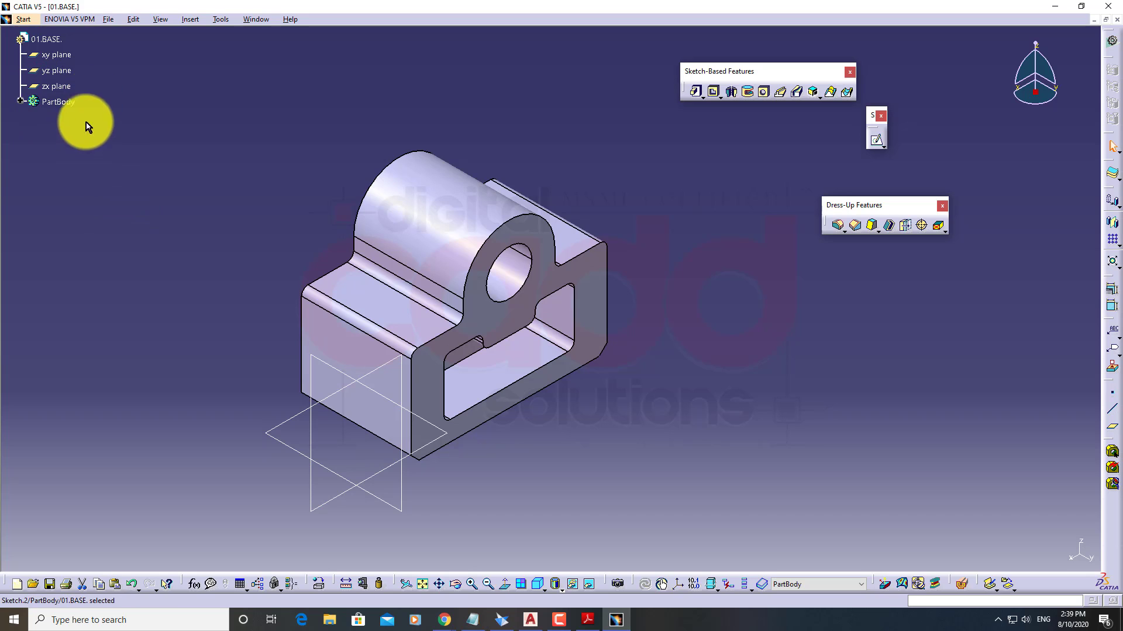
Enlarge the specification tree and make the geometry active again
click(23, 85)
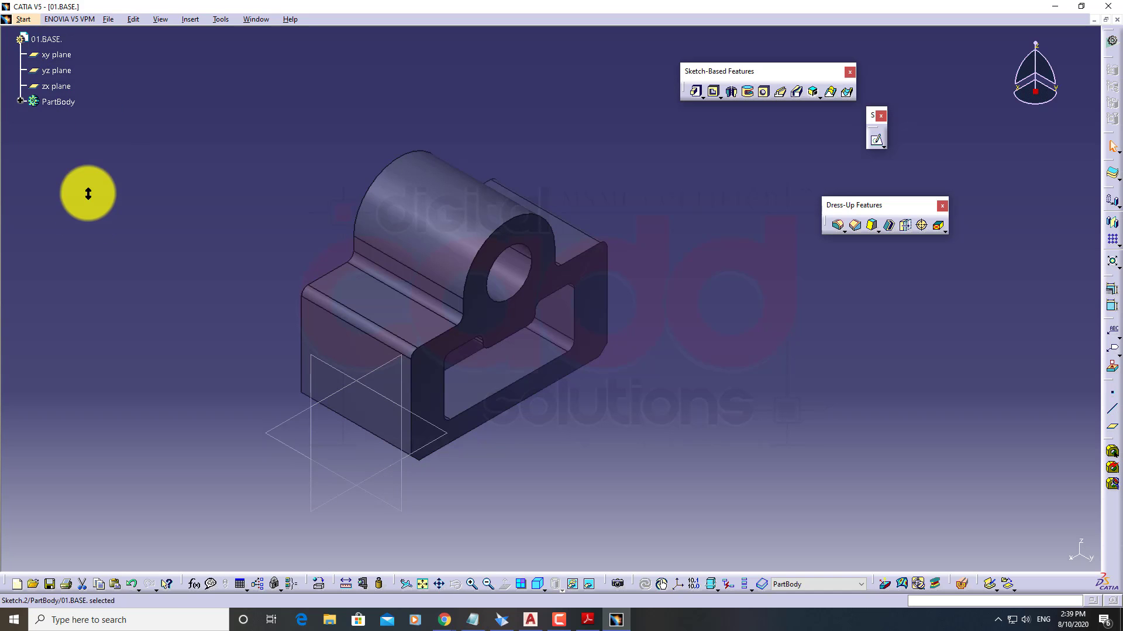
scroll(63, 75, up, 3)
click(33, 120)
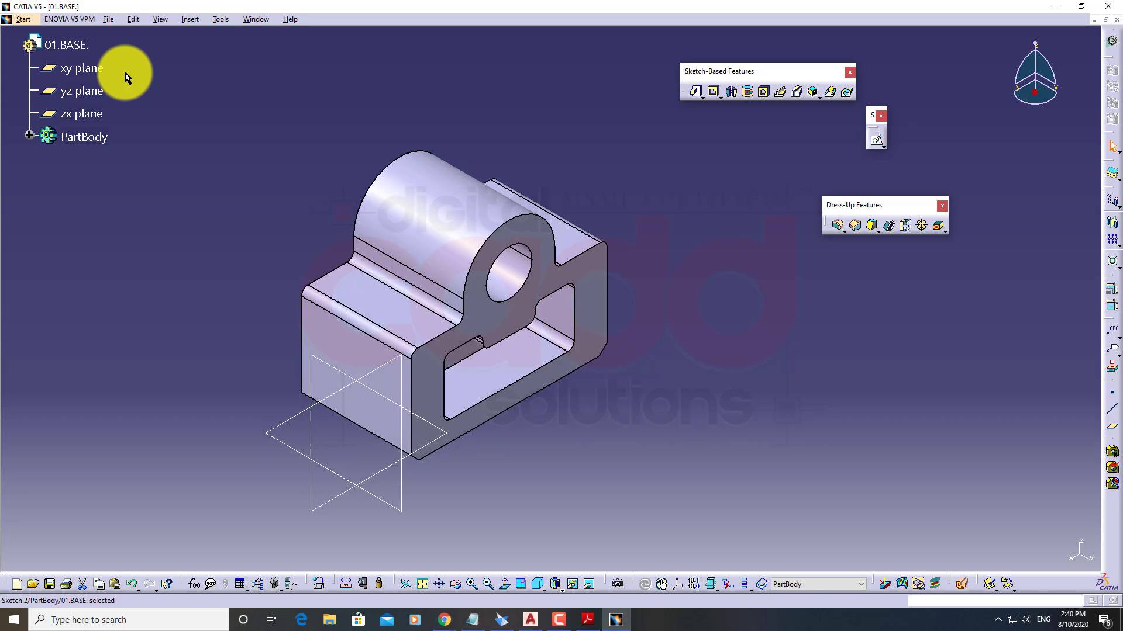
Undock the Reference Elements toolbar and float it horizontally beside the part
drag(111, 59, 22, 122)
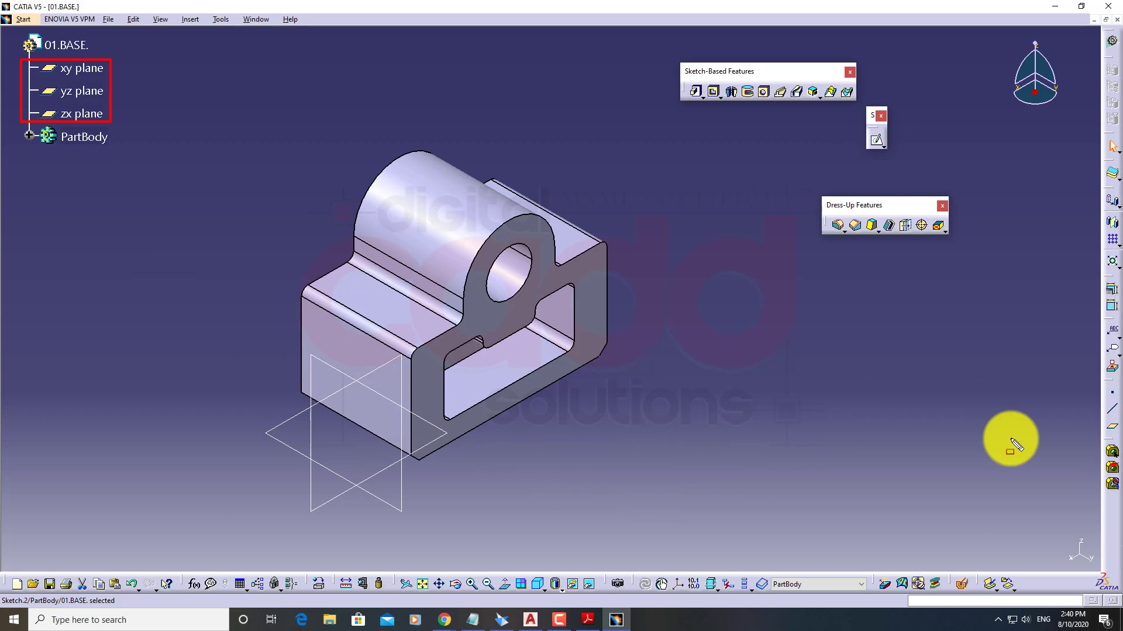
drag(1103, 376, 772, 321)
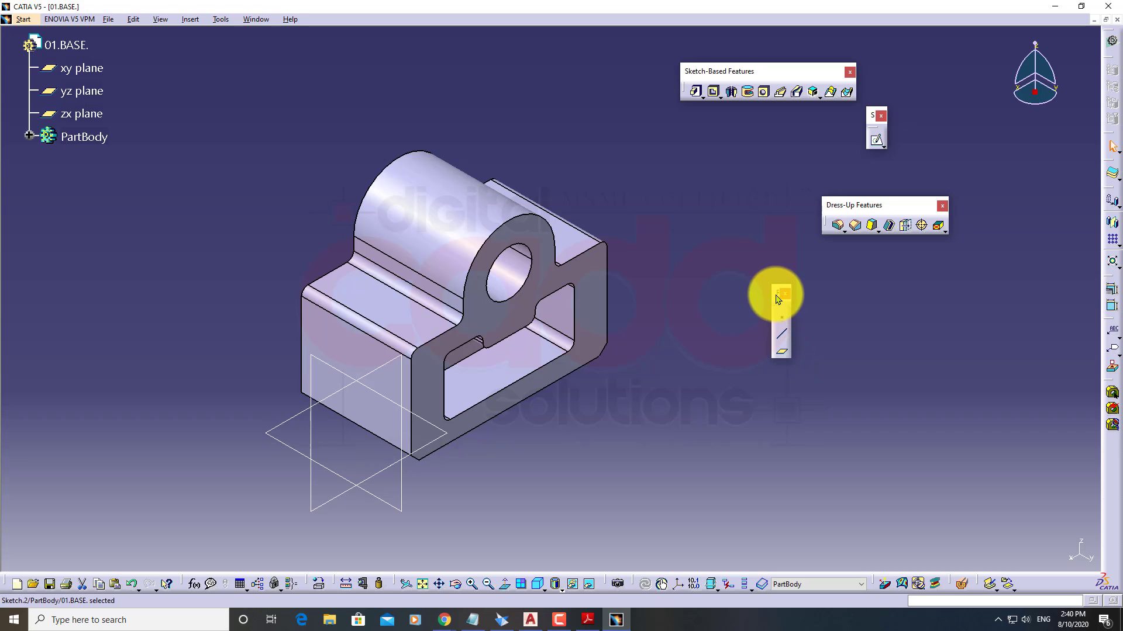
shift+drag(778, 292, 766, 315)
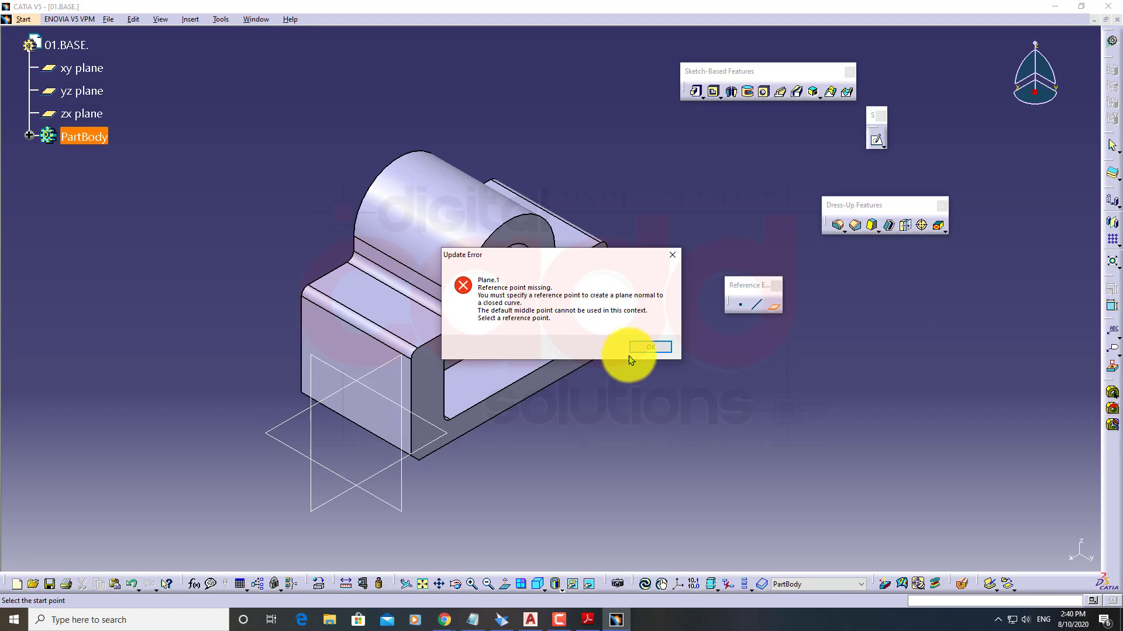
Dismiss the plane update error, look through the available plane types, and cancel the plane definition
click(646, 348)
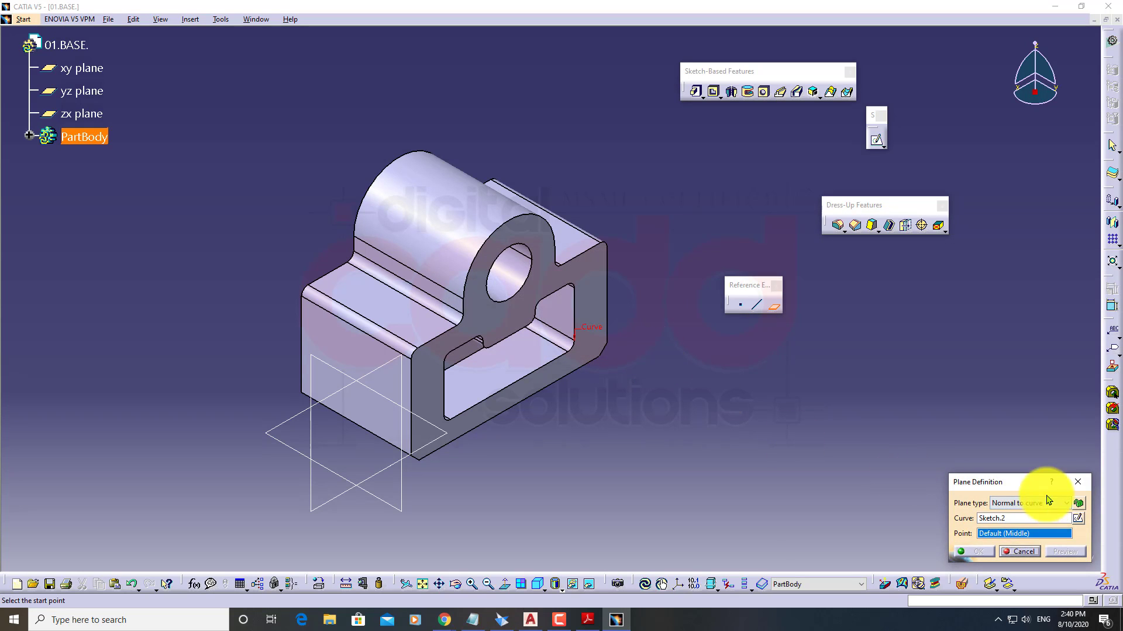
drag(1012, 463, 893, 315)
click(925, 339)
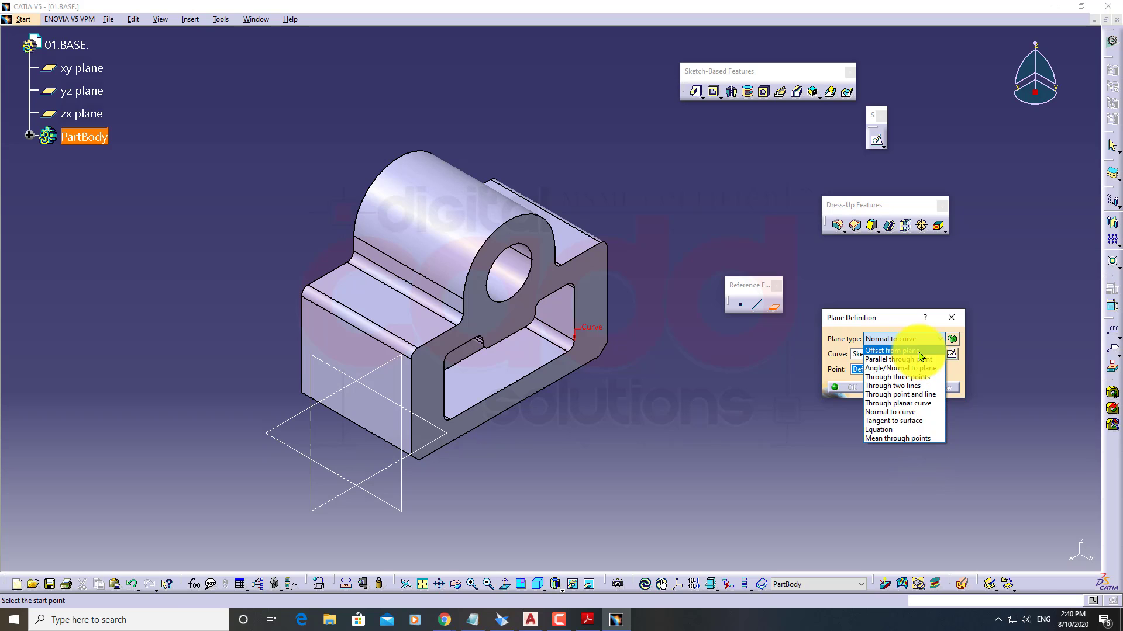
click(921, 465)
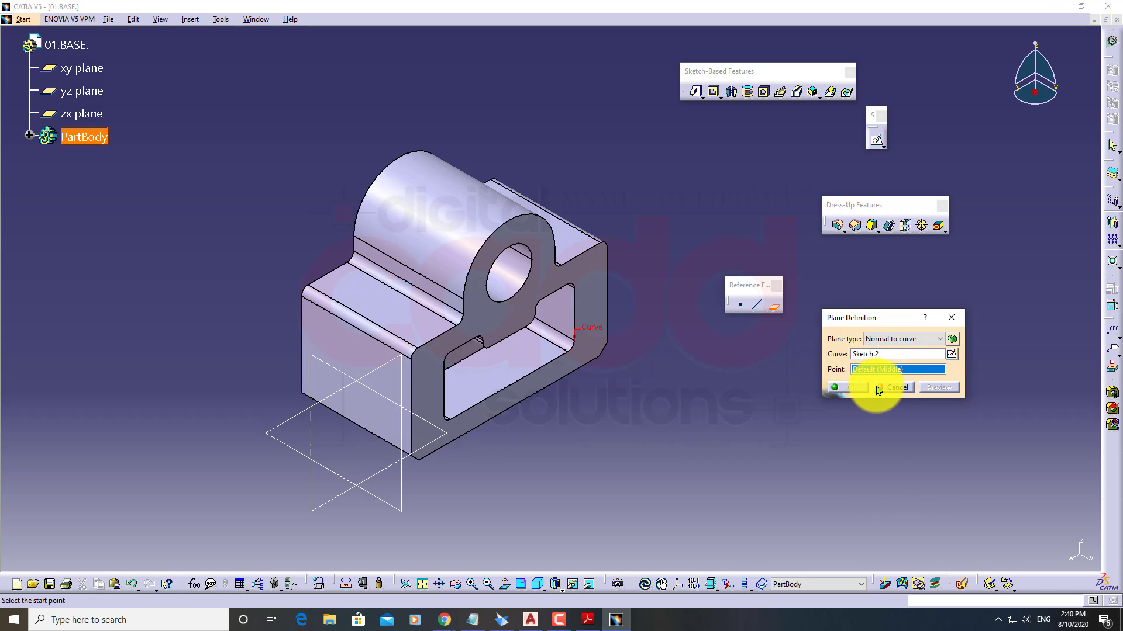
click(886, 389)
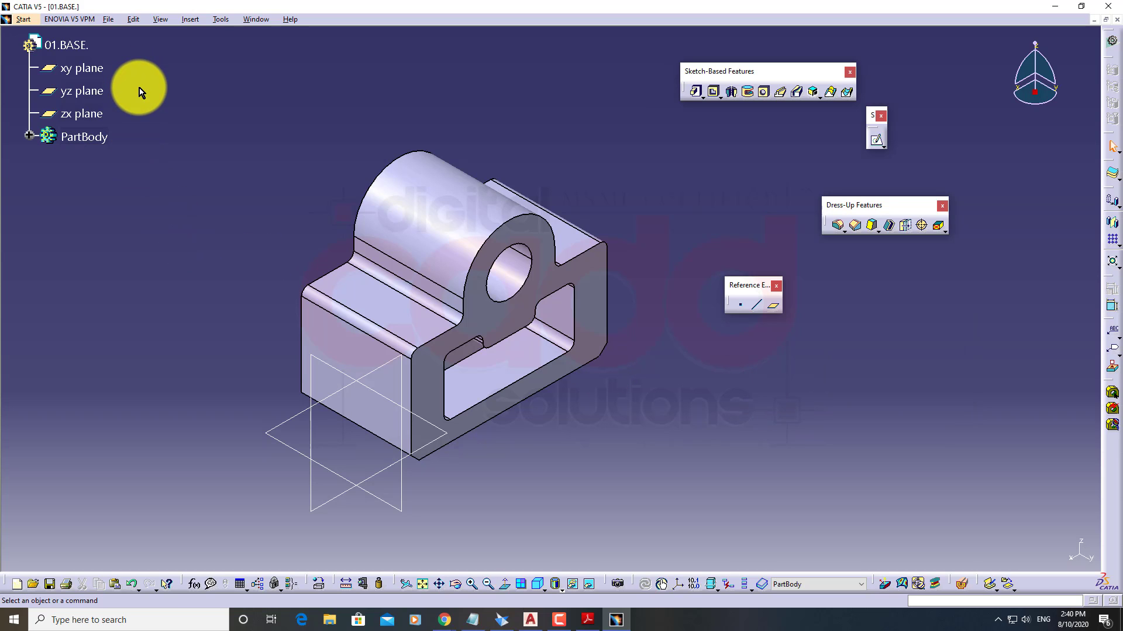
mouse_move(114, 54)
mouse_down()
mouse_move(82, 97)
mouse_move(20, 130)
mouse_up()
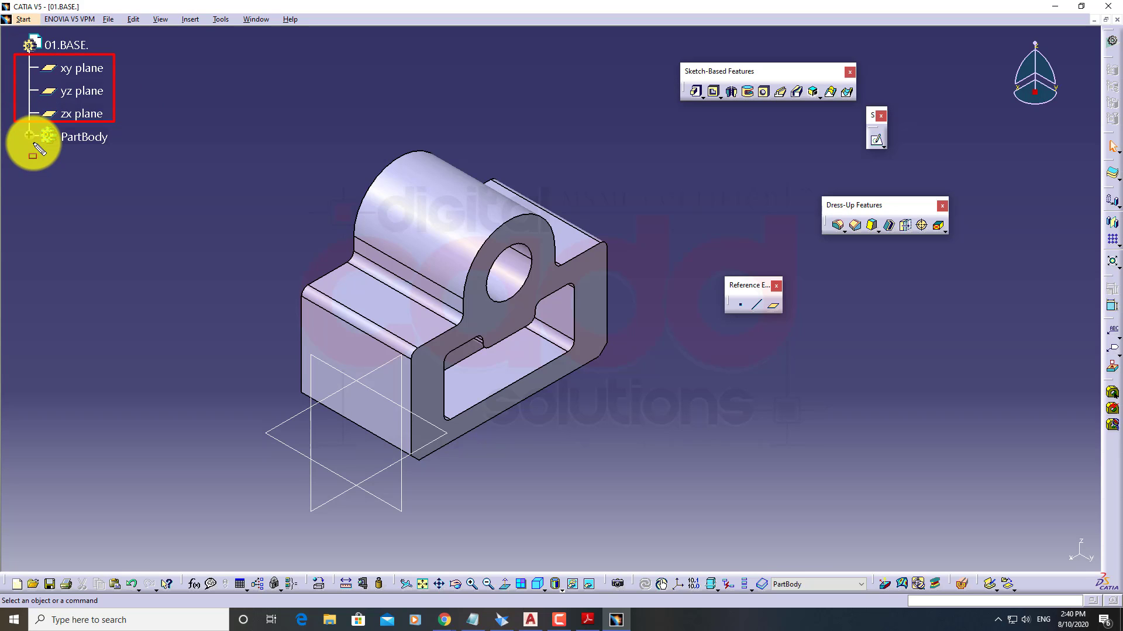
key(Escape)
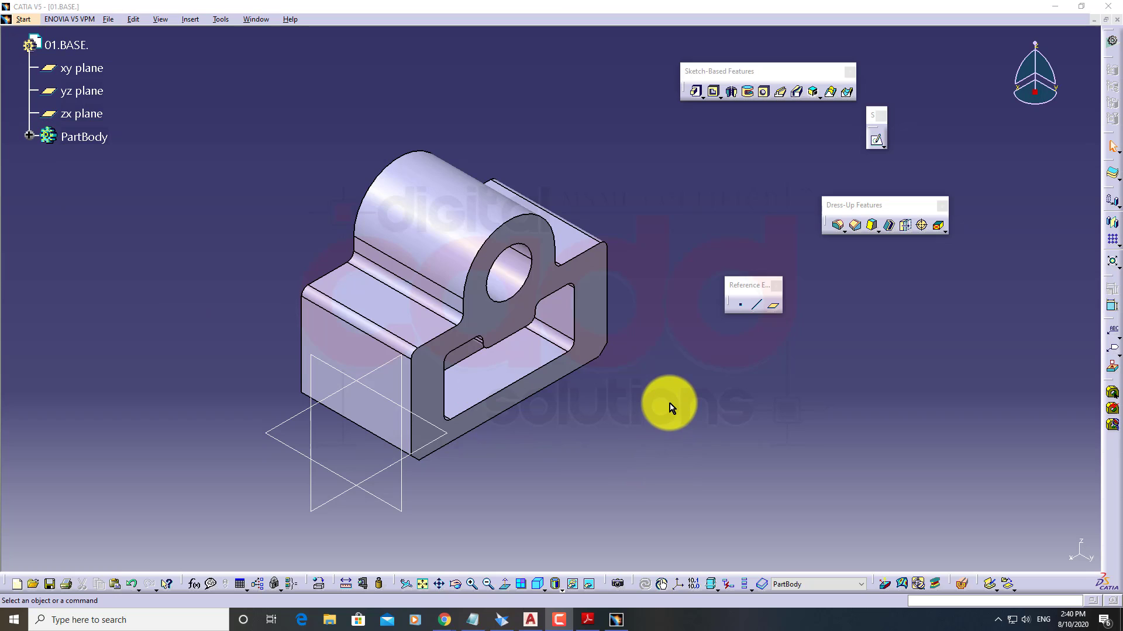
middle_drag(647, 406, 589, 391)
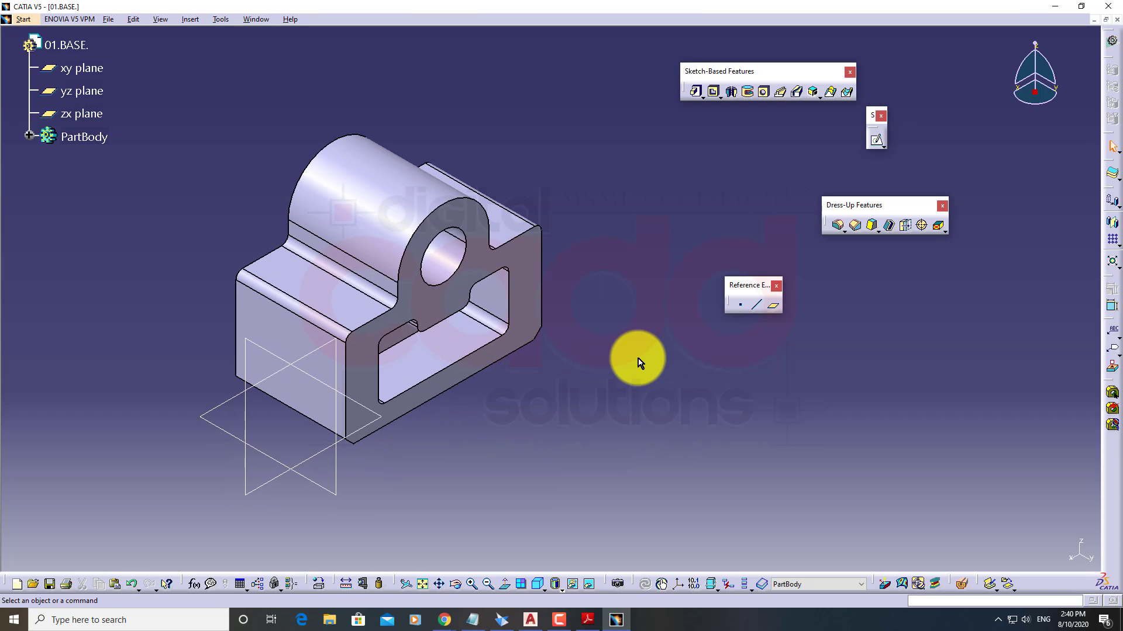
middle_drag(462, 416, 432, 339)
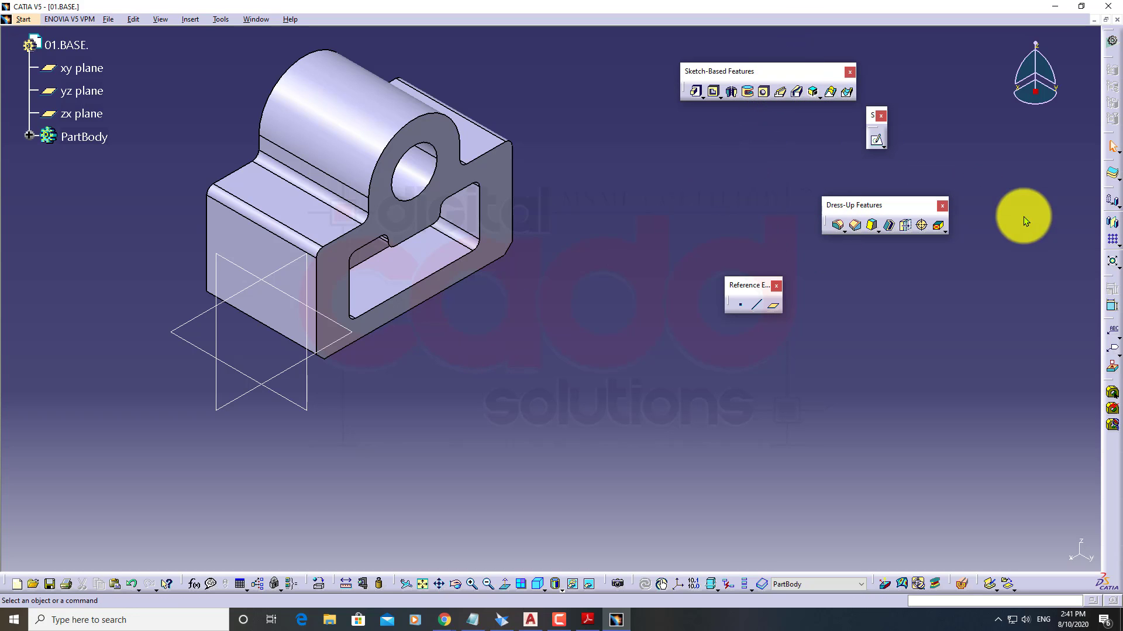
Dock the floating Sketch-Based Features, Dress-Up Features and Sketcher toolbars at the edge of the workspace
drag(1118, 240, 1118, 239)
mouse_move(915, 220)
mouse_down()
mouse_move(1015, 220)
mouse_move(1104, 198)
mouse_up()
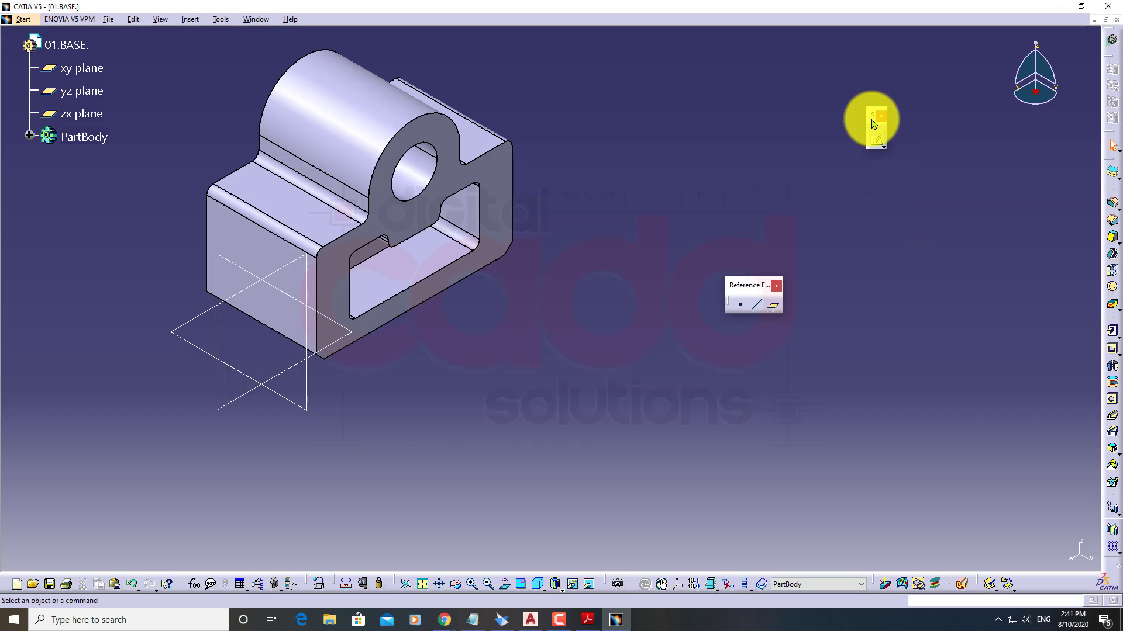
drag(1098, 301, 1099, 303)
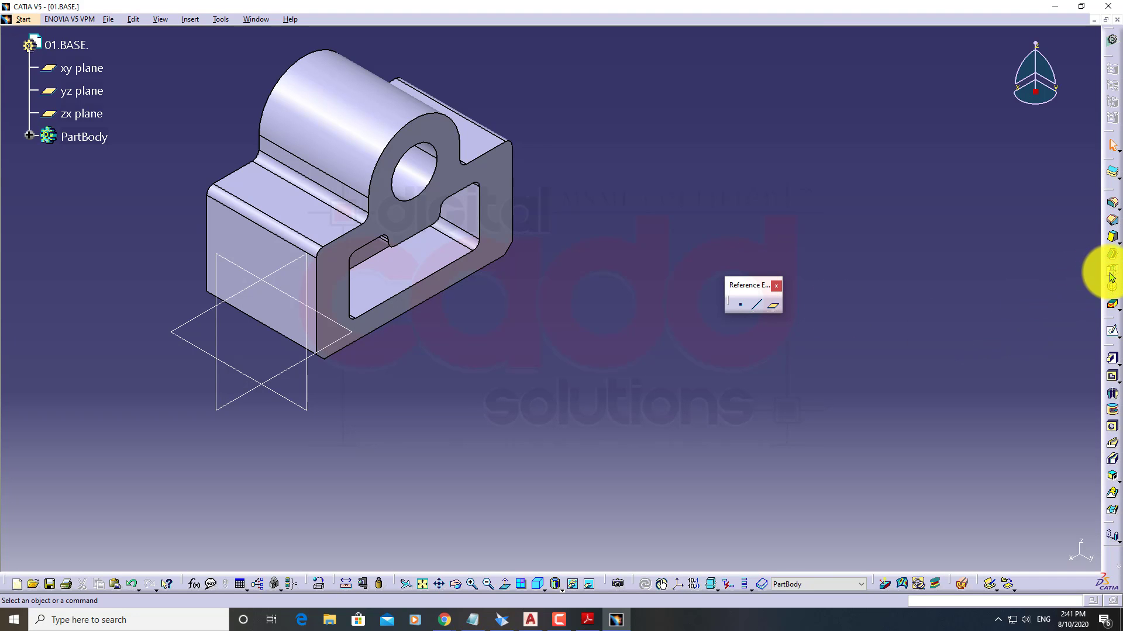
drag(1112, 278, 1111, 278)
Float the Product Knowledge Template and Transformation Features toolbars beside the Sketch-Based, Dress-Up and Surface-Based Features toolbars
middle_drag(476, 358, 497, 372)
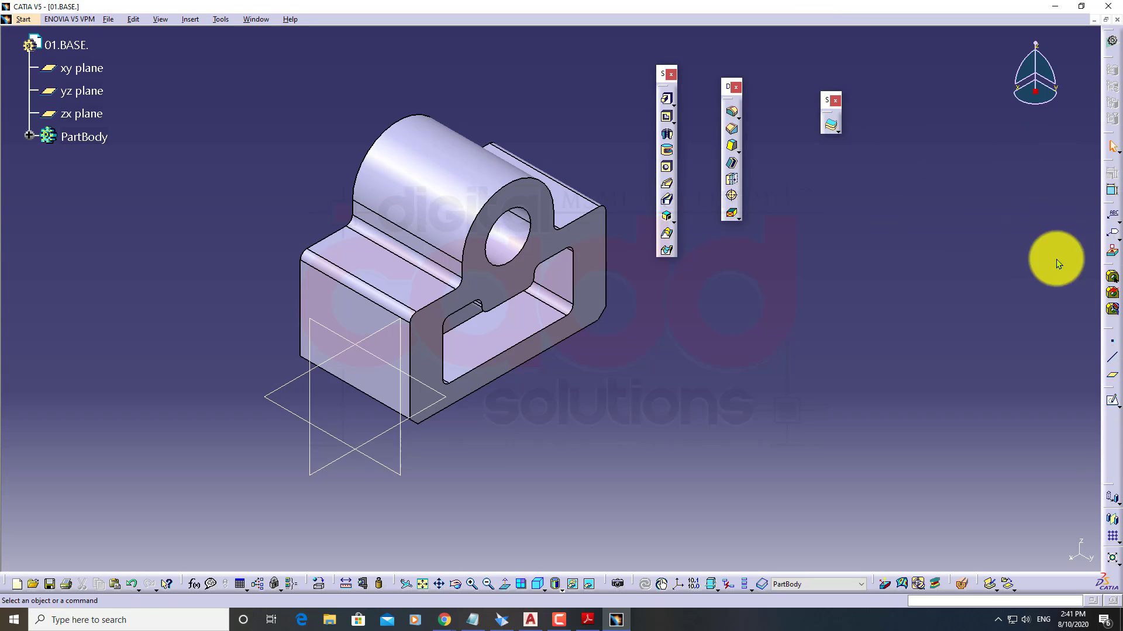
drag(875, 136, 875, 136)
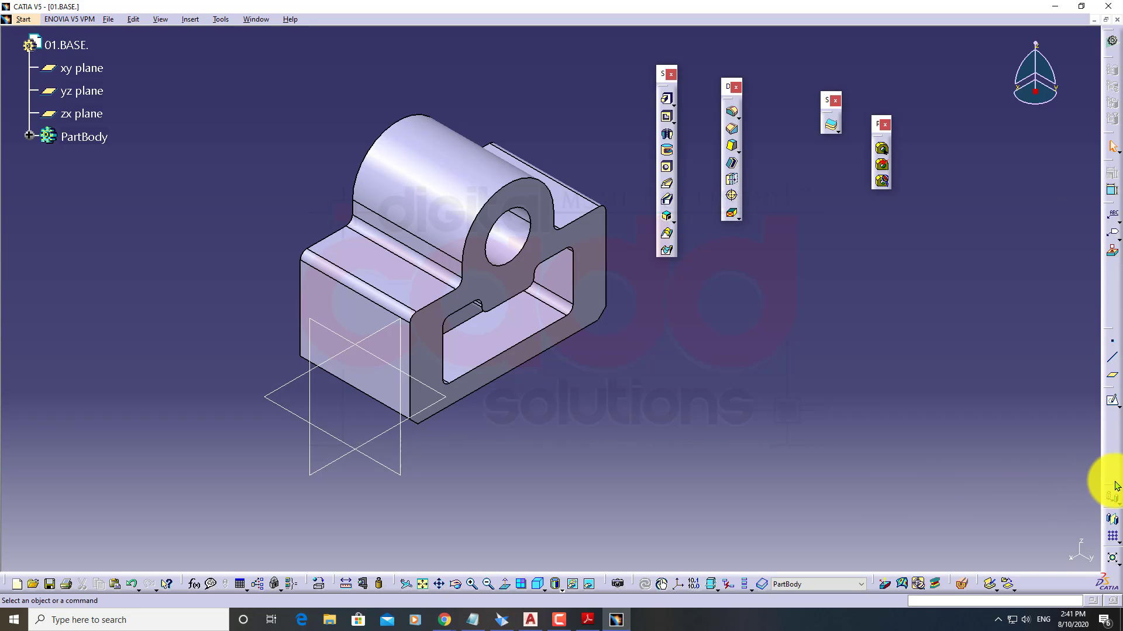
drag(914, 137, 945, 137)
Tear off the Pads, Pockets and Advanced (Solid Combine) sub-toolbars from the Sketch-Based Features toolbar and float them in the workspace
middle_drag(641, 335, 337, 461)
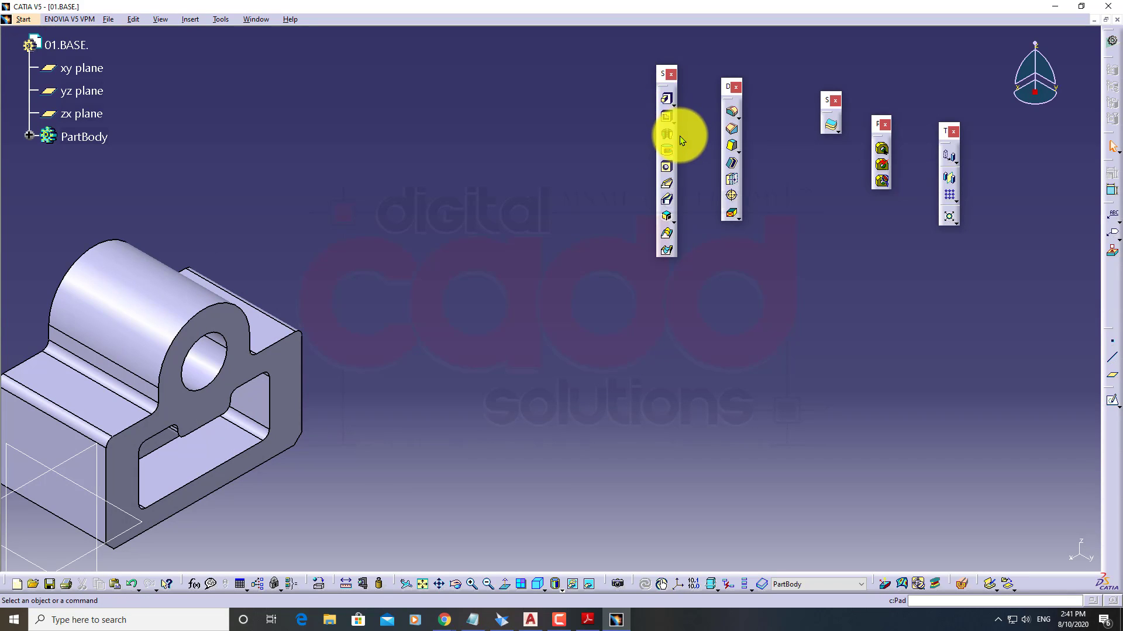
click(675, 107)
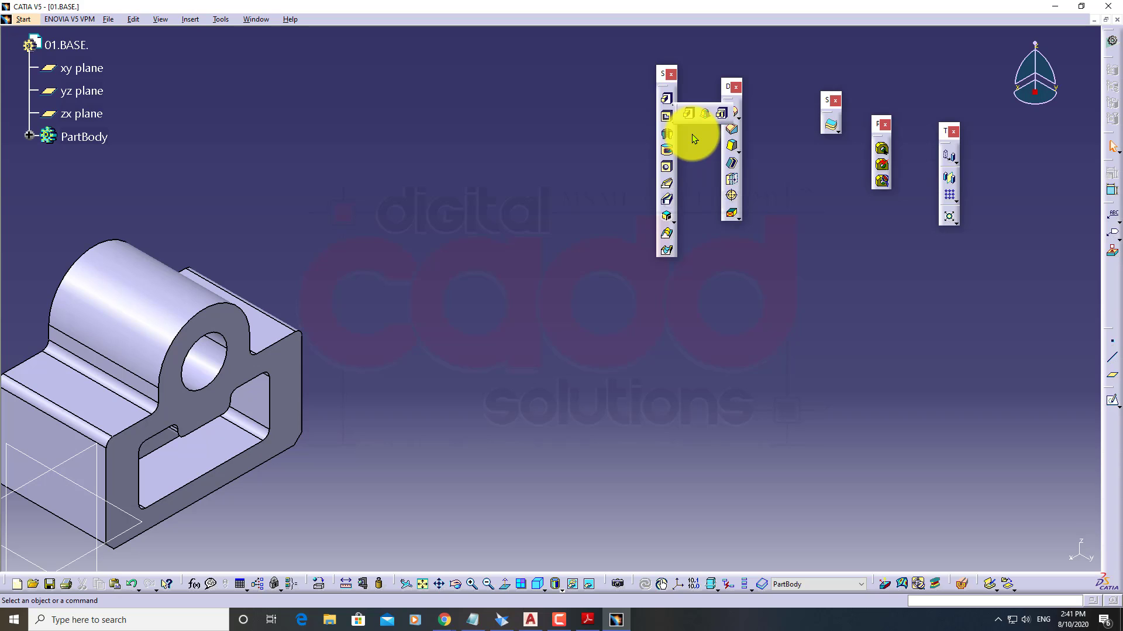
click(676, 103)
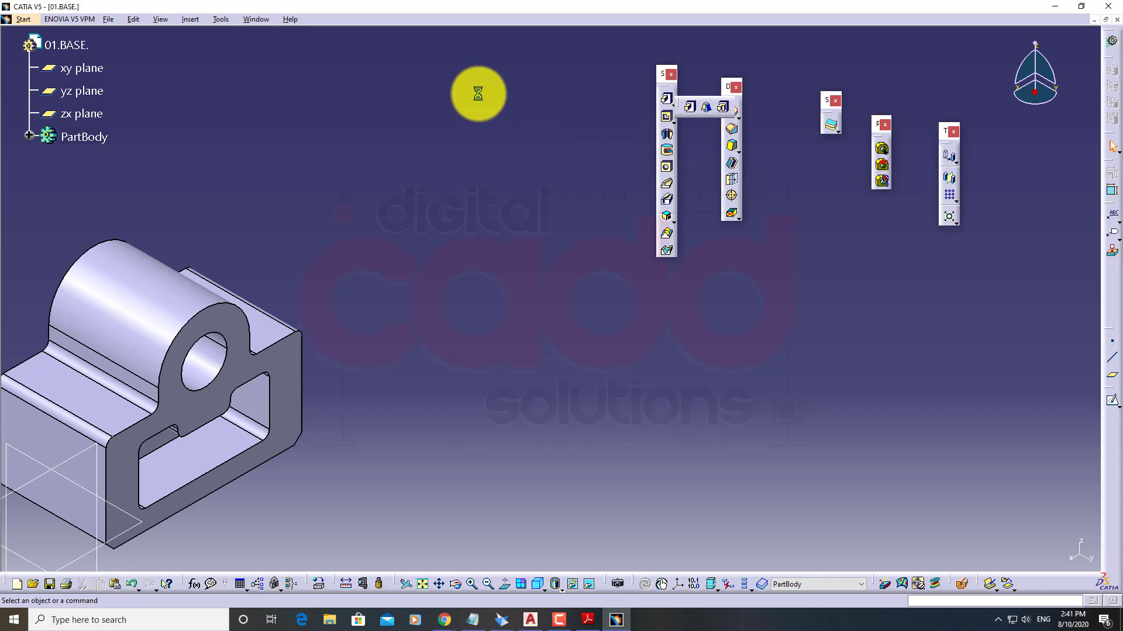
click(674, 121)
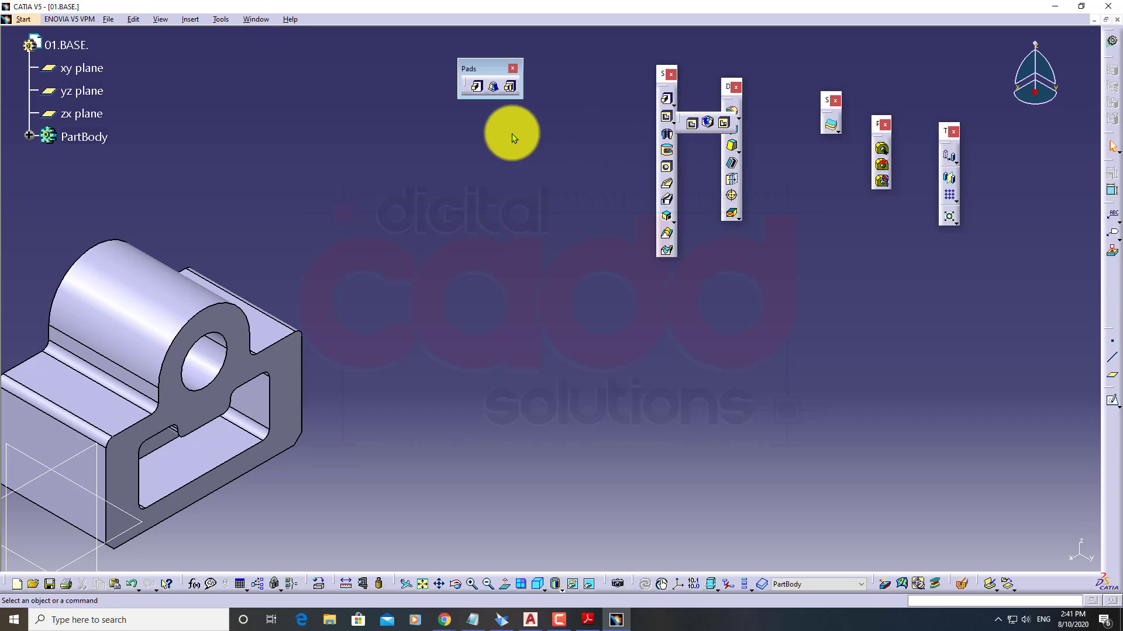
click(676, 123)
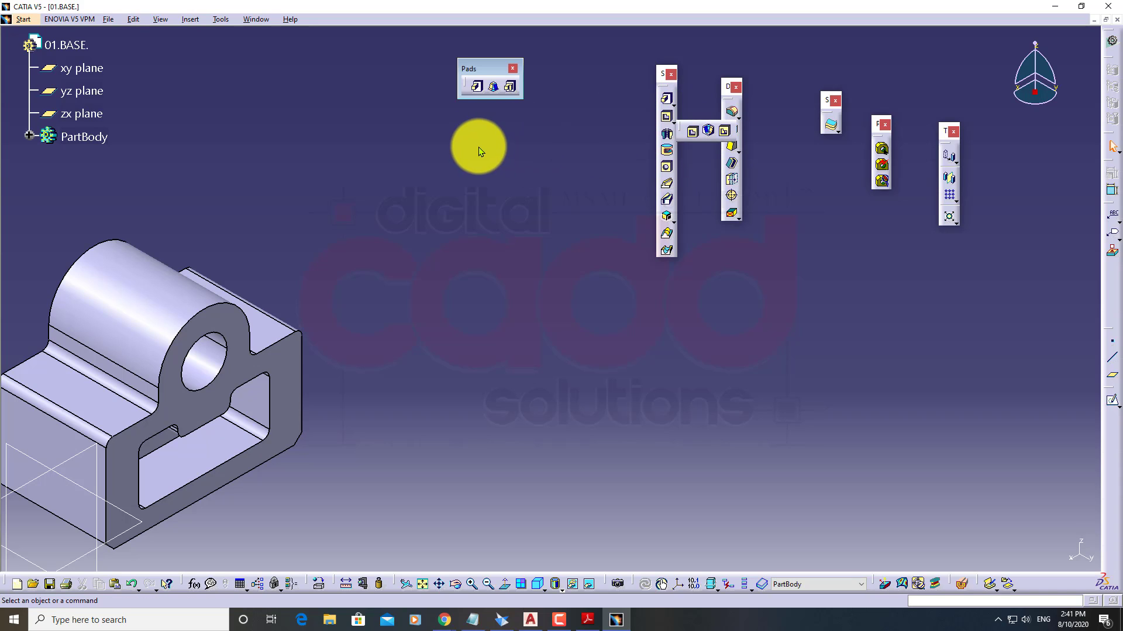
drag(478, 146, 480, 147)
click(668, 215)
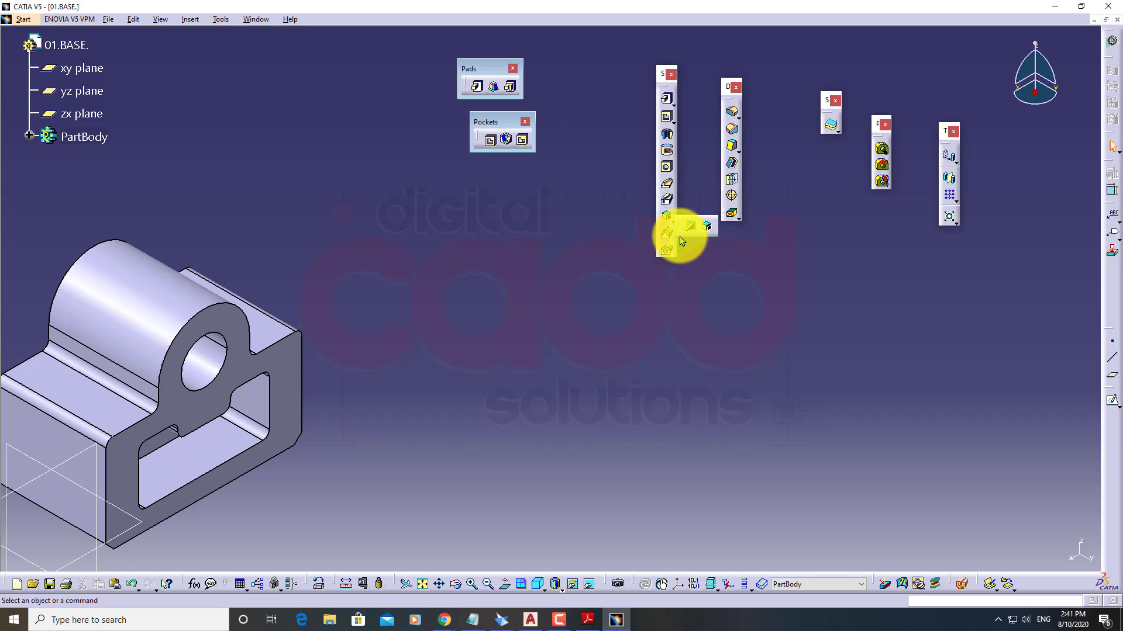
drag(681, 236, 403, 212)
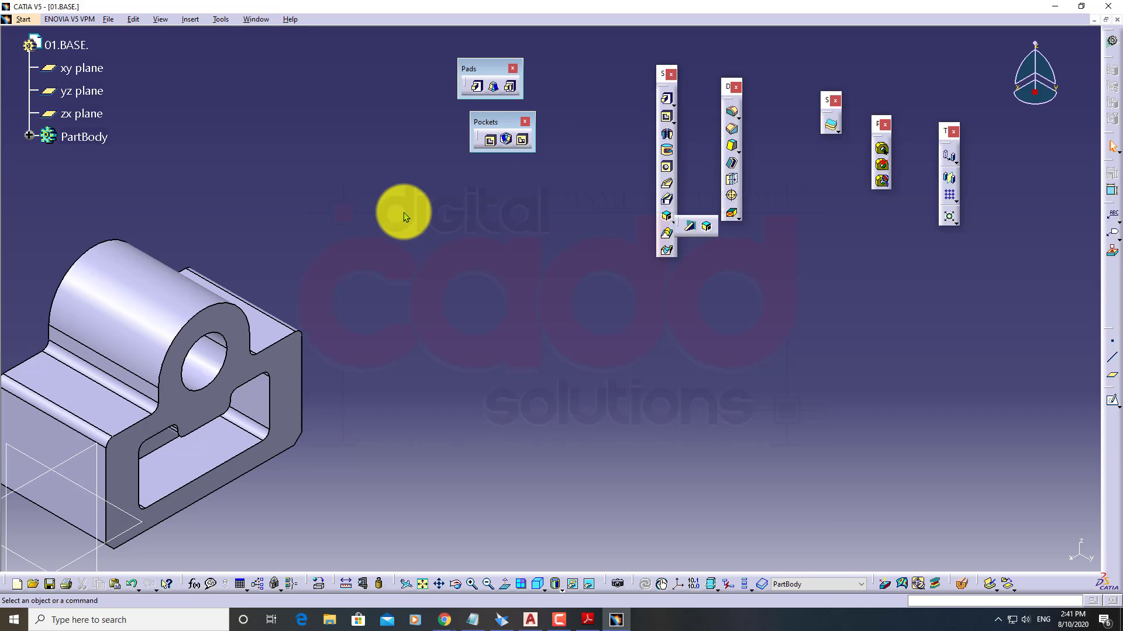
Tear off the Remove Face, Drafts and Fillets sub-toolbars from the Dress-Up Features toolbar and float them separately
click(737, 220)
drag(742, 233, 696, 343)
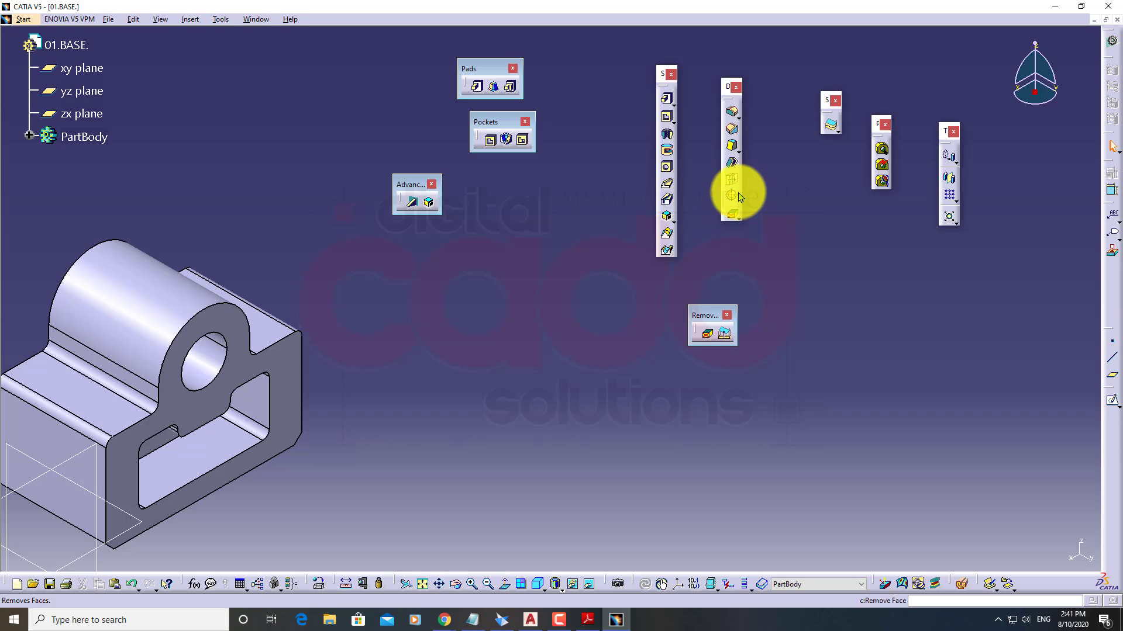
click(737, 152)
drag(742, 160, 590, 234)
click(738, 132)
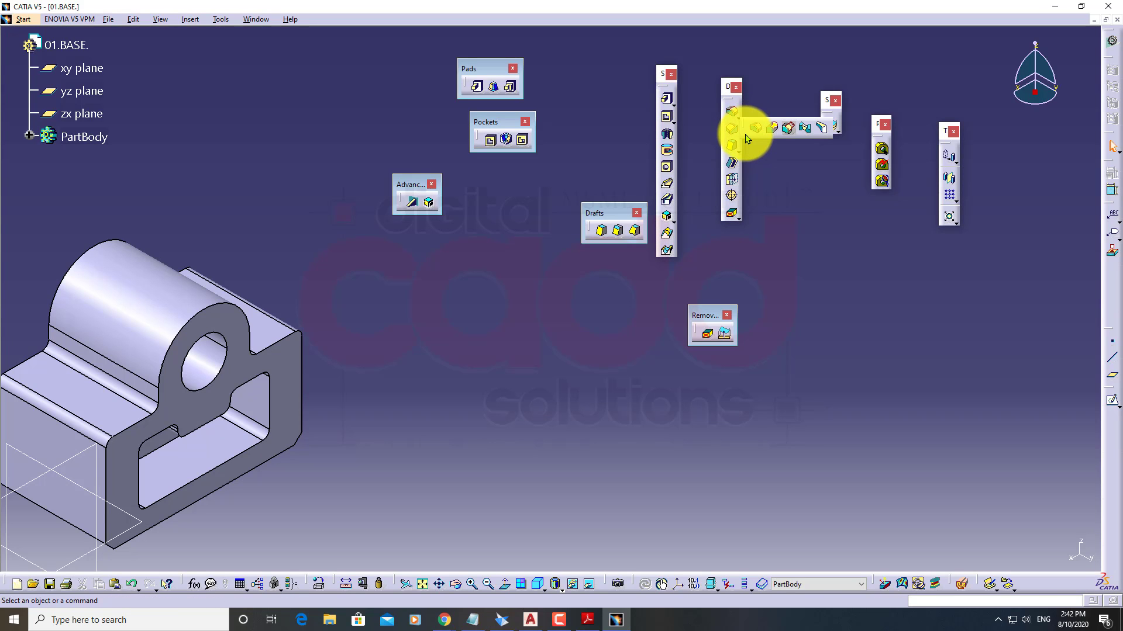
drag(576, 82, 549, 79)
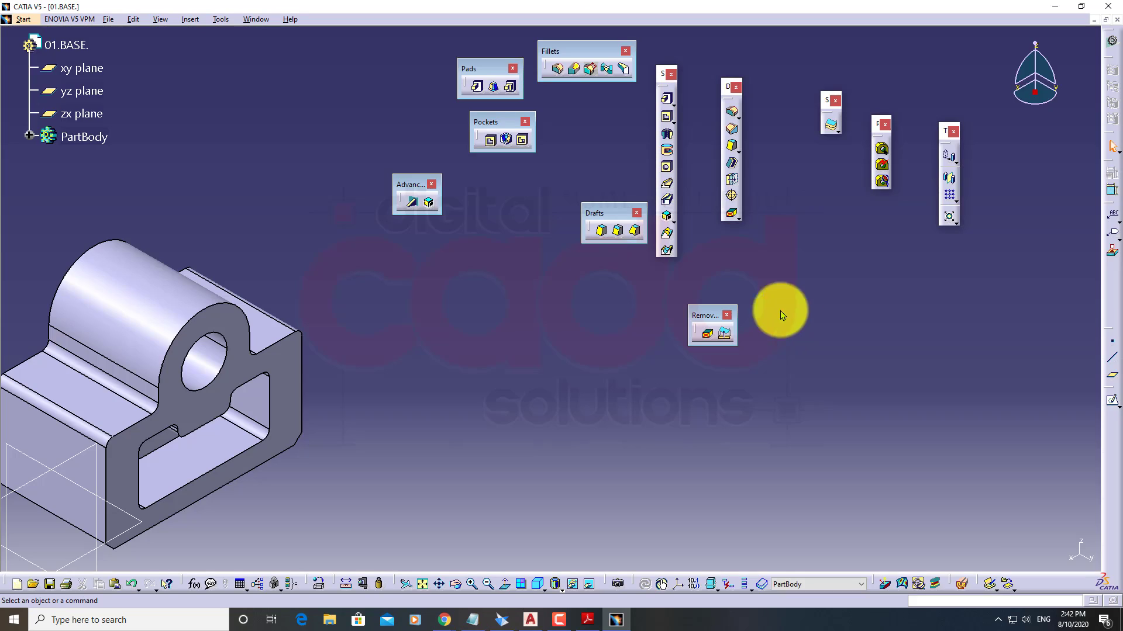
Tear off the Surface-Based Features sub-toolbar and the Scale, Patterns and Transformations sub-toolbars of Transformation Features
click(836, 131)
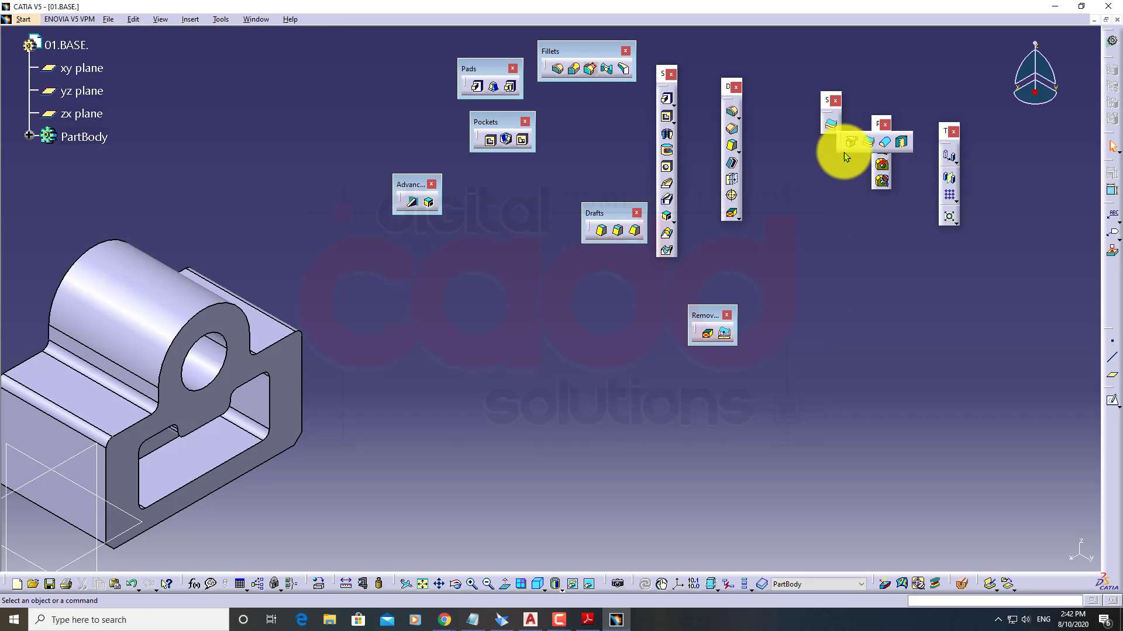
drag(868, 142, 815, 296)
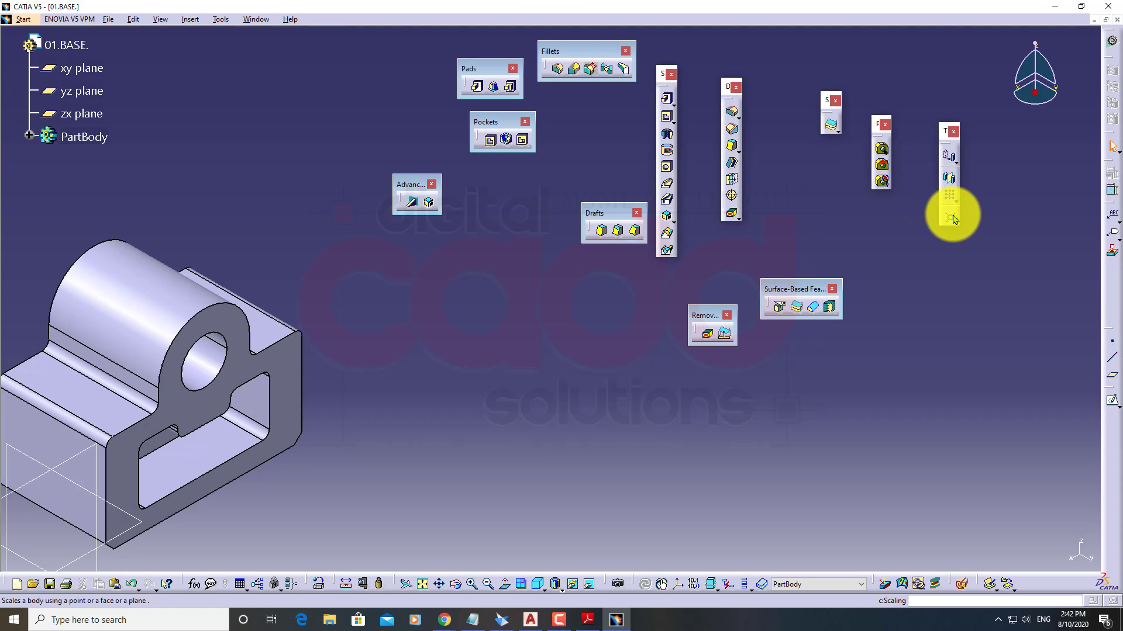
drag(960, 228, 930, 327)
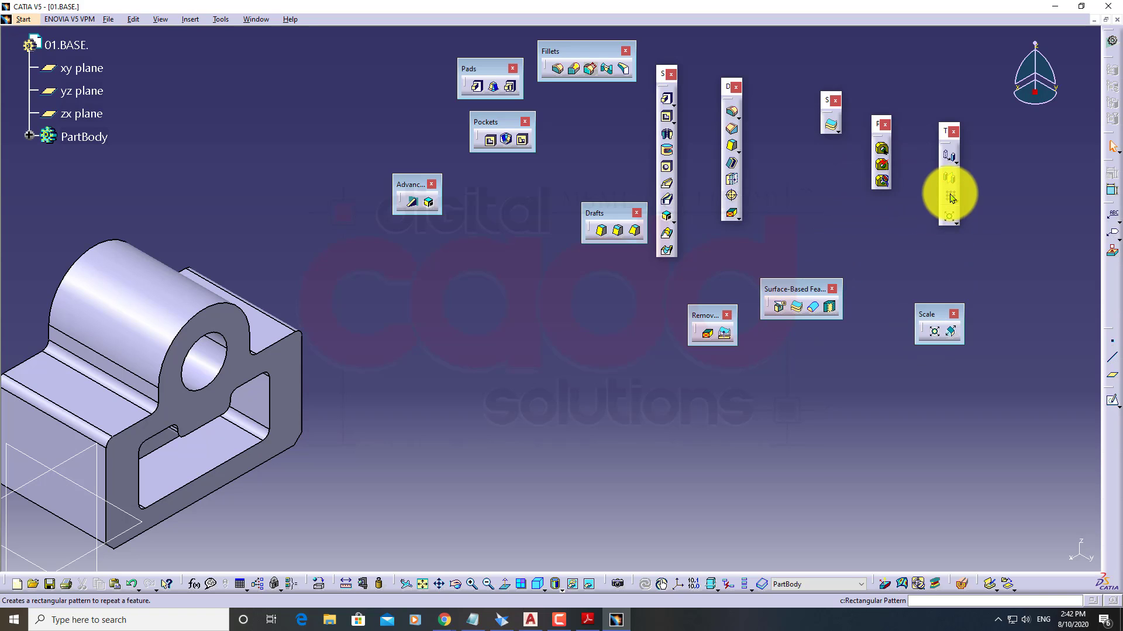
click(952, 197)
drag(962, 207, 830, 212)
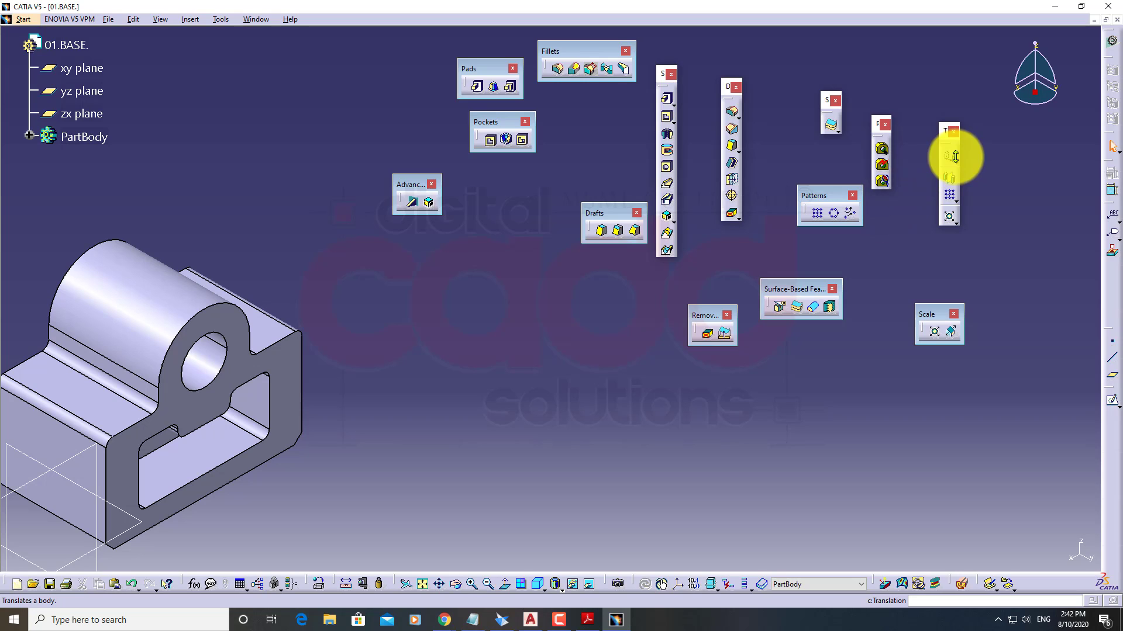
click(960, 167)
drag(922, 276, 919, 272)
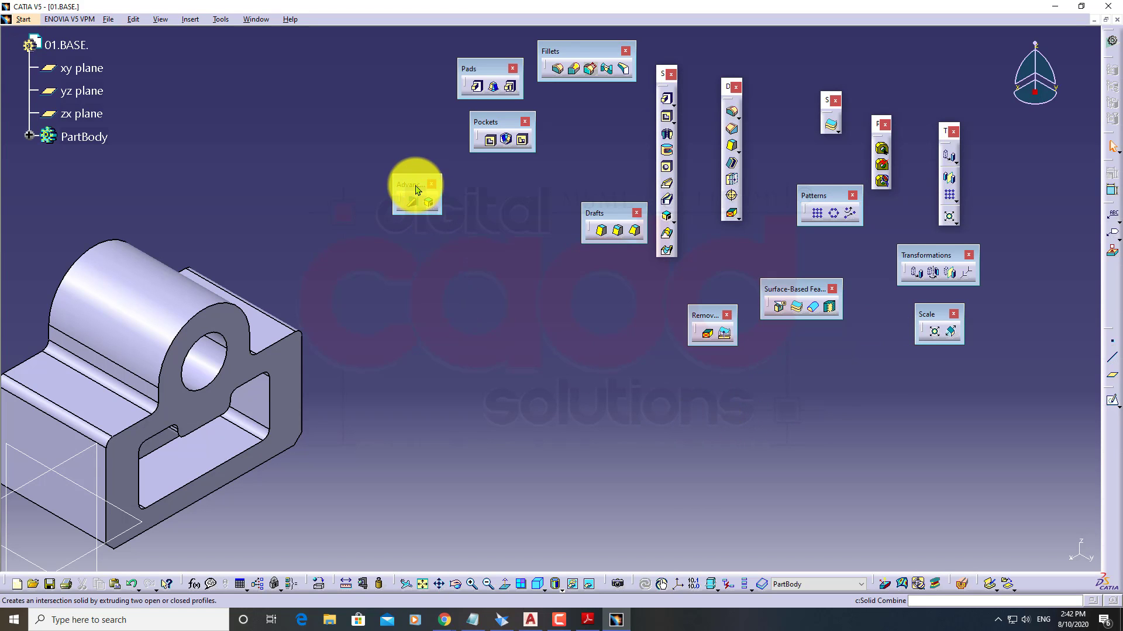
Rearrange the floating Pockets, Pads, Fillets and Advanced sub-toolbars into a group above the part
drag(413, 185, 301, 124)
drag(490, 125, 311, 67)
drag(480, 68, 395, 54)
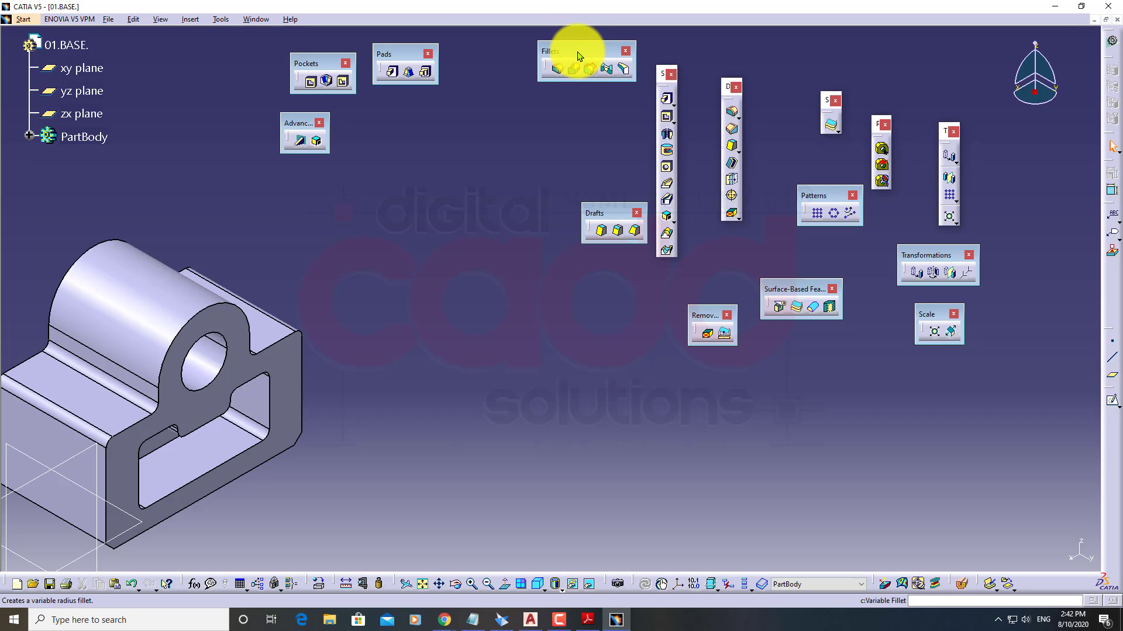
drag(571, 51, 494, 57)
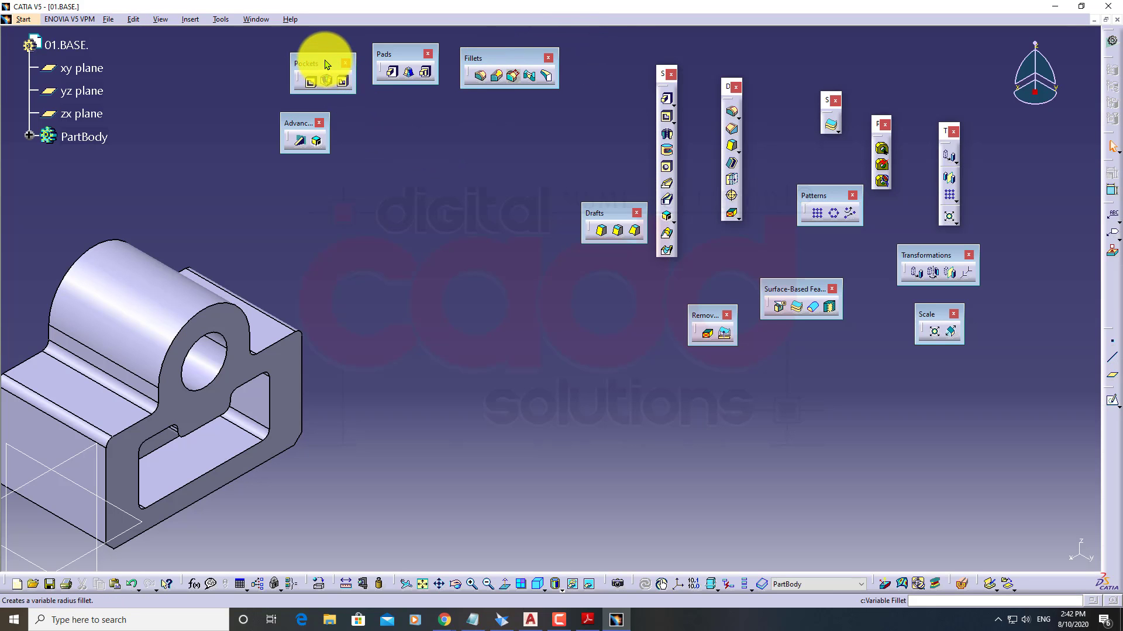
drag(326, 65, 329, 59)
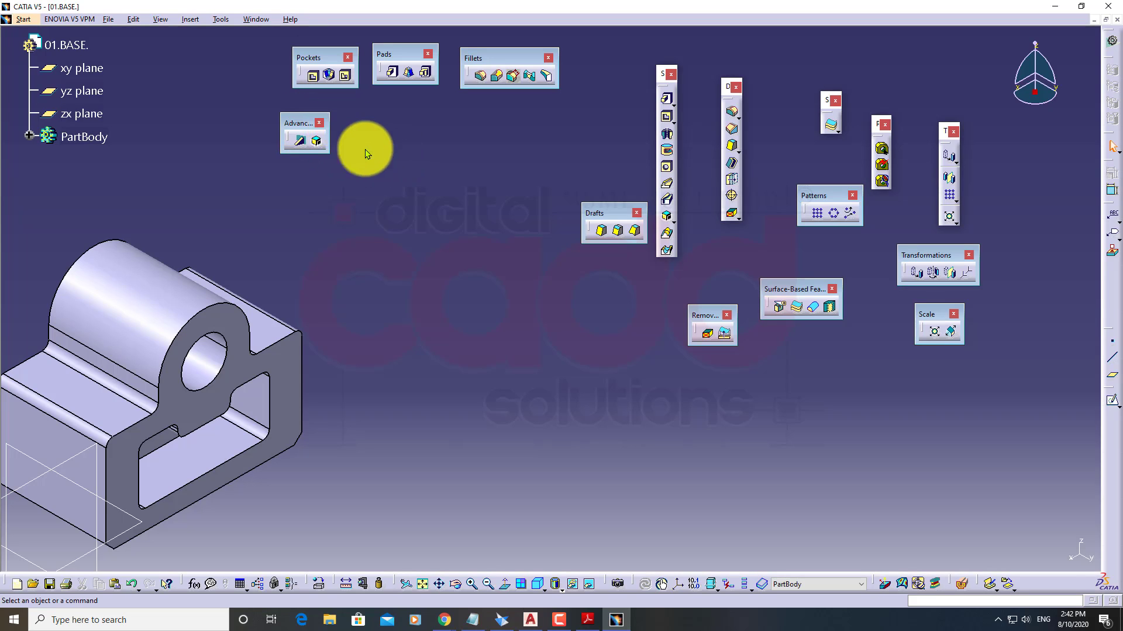
drag(365, 153, 368, 157)
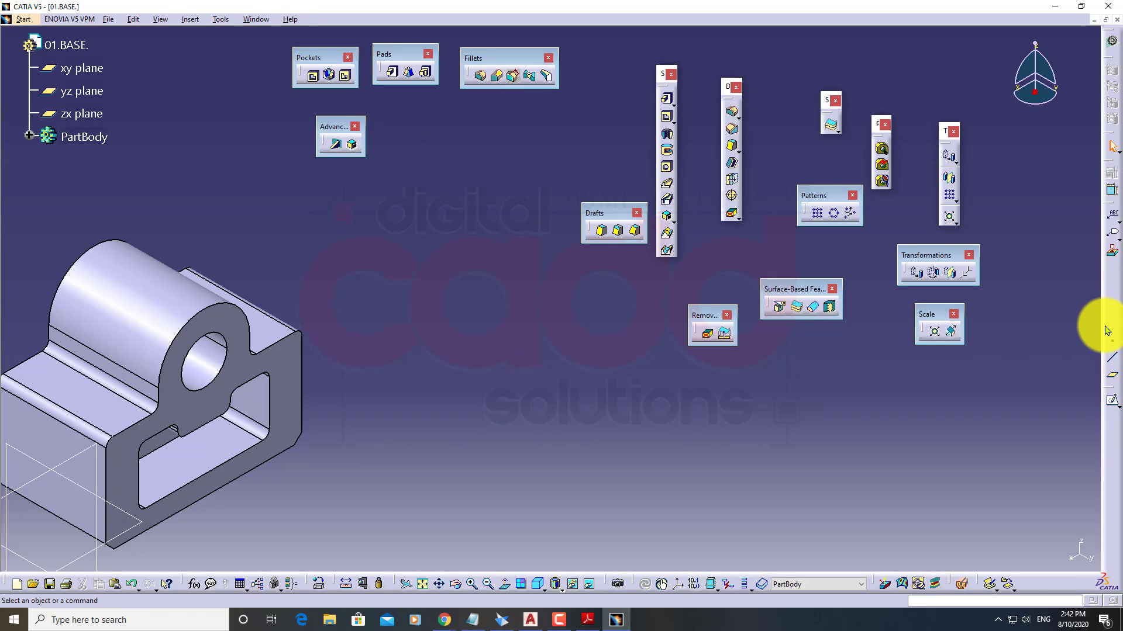
Undock the Reference Elements, View, Dynamic Sectioning, Analysis, Tools and Product Knowledge Template toolbars and float them in the workspace
drag(1105, 336, 489, 243)
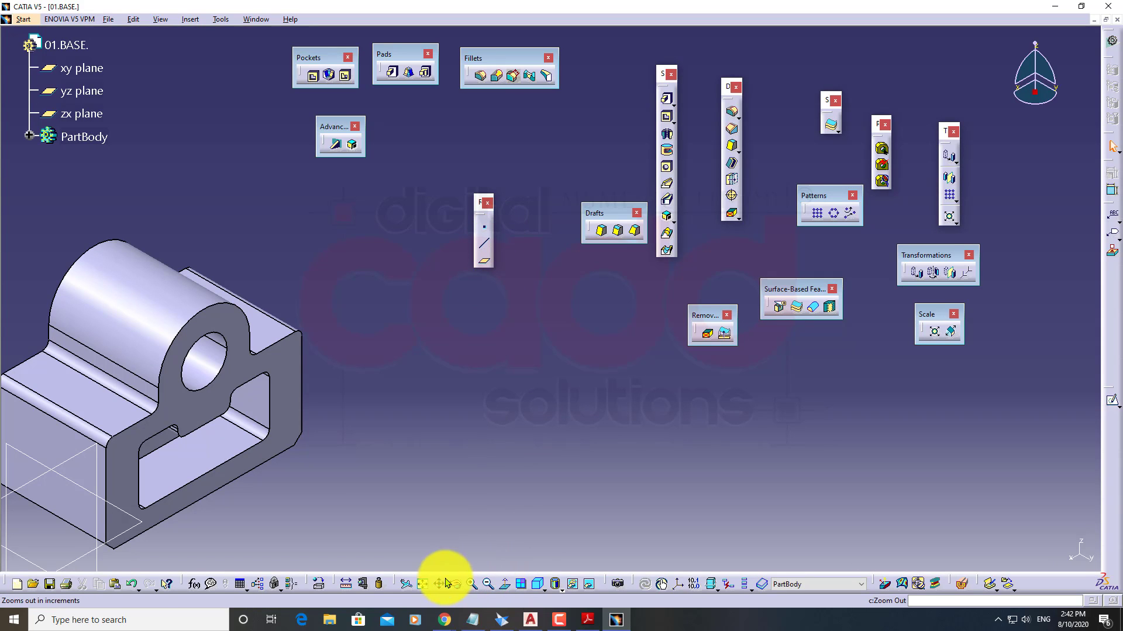
key(Escape)
drag(399, 584, 398, 376)
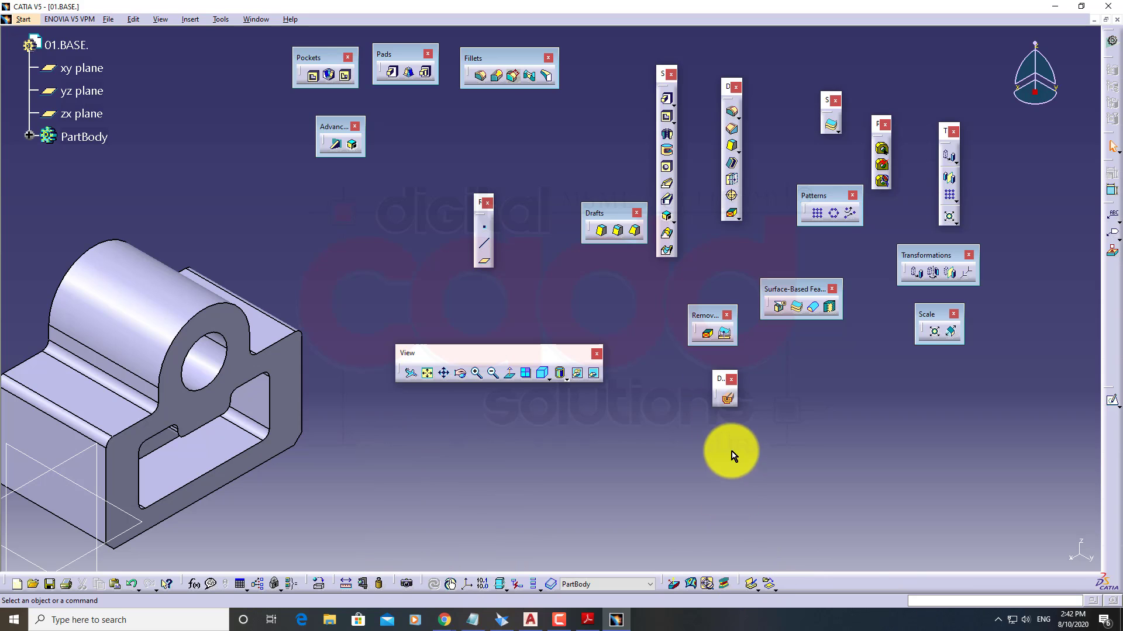
drag(741, 583, 770, 441)
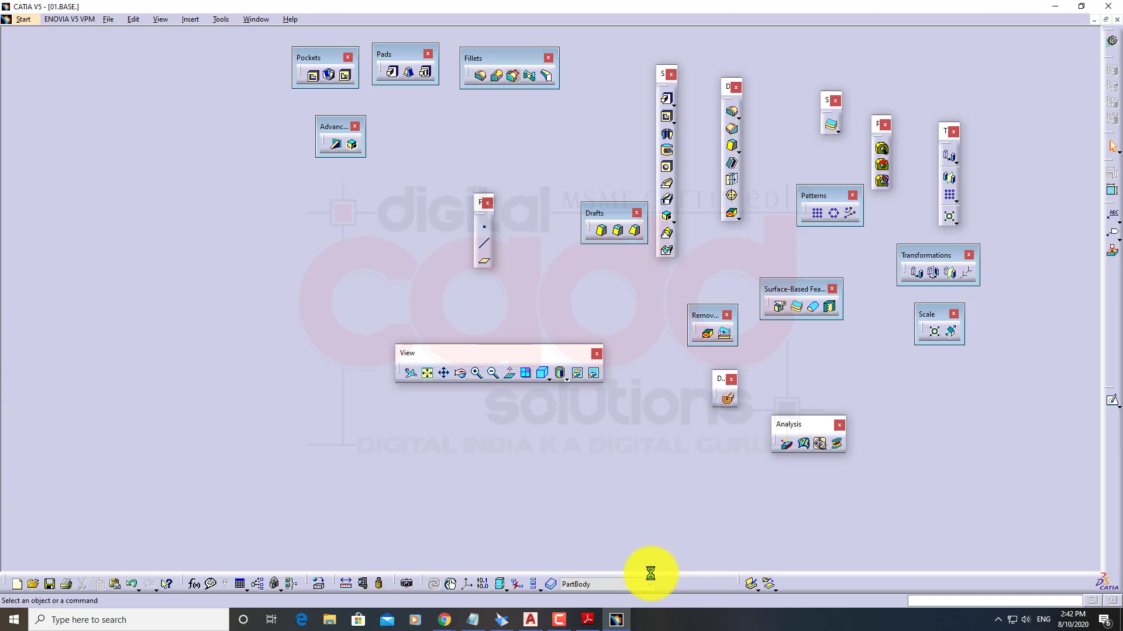
drag(427, 583, 441, 446)
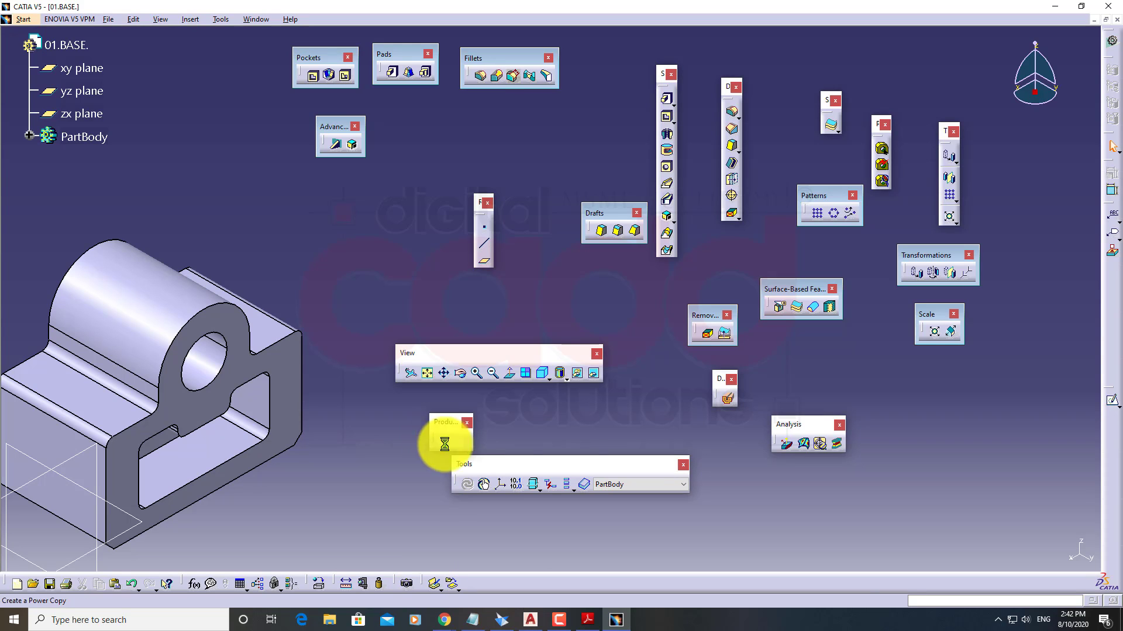
Undock the Render, Measure, Apply Material, Standard and Knowledge toolbars and float them around the View toolbar
drag(401, 583, 379, 457)
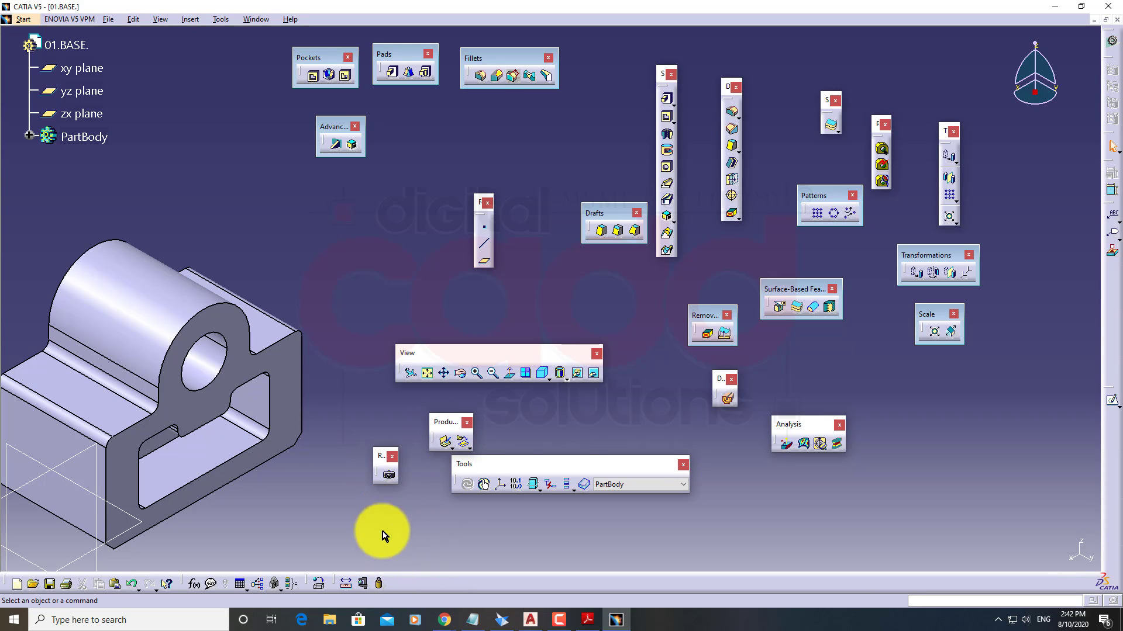
drag(339, 583, 325, 392)
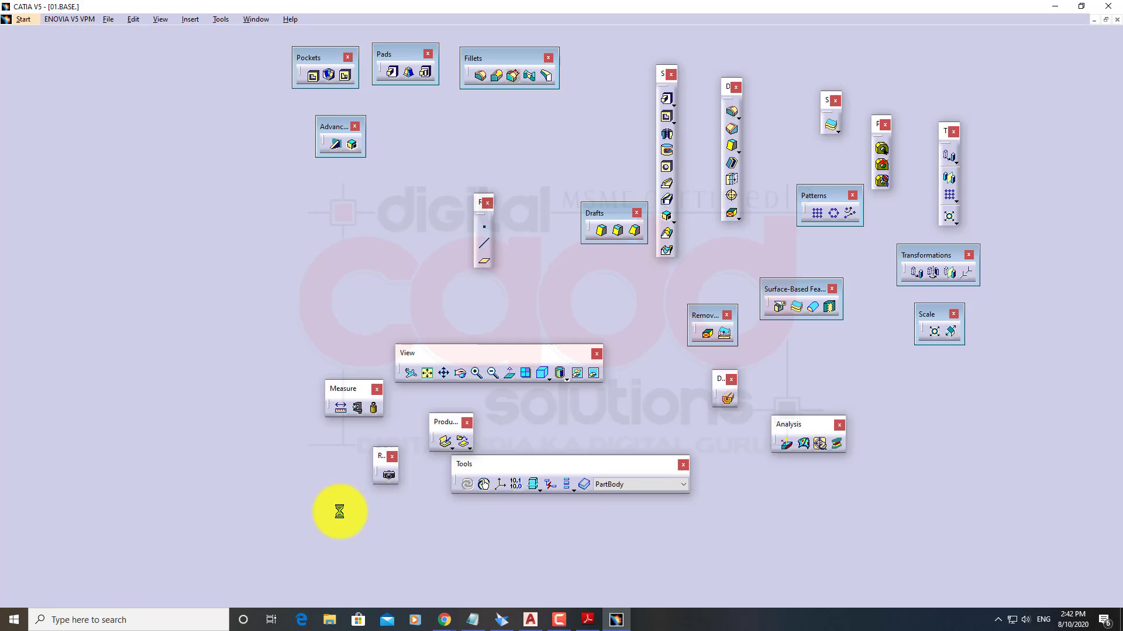
drag(310, 585, 368, 527)
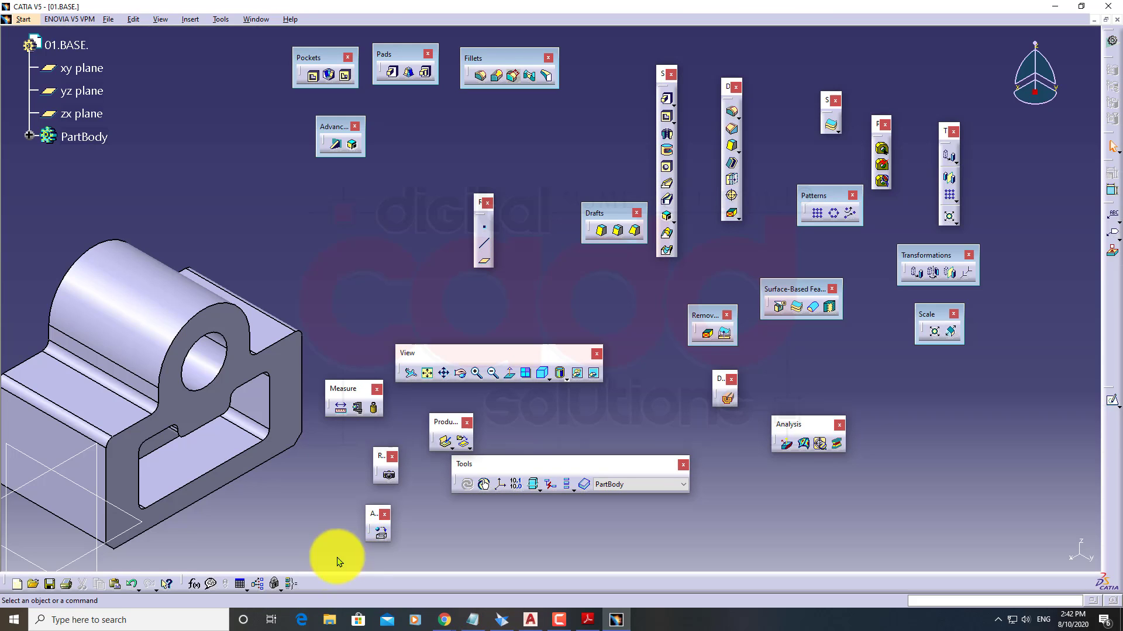
drag(9, 583, 213, 225)
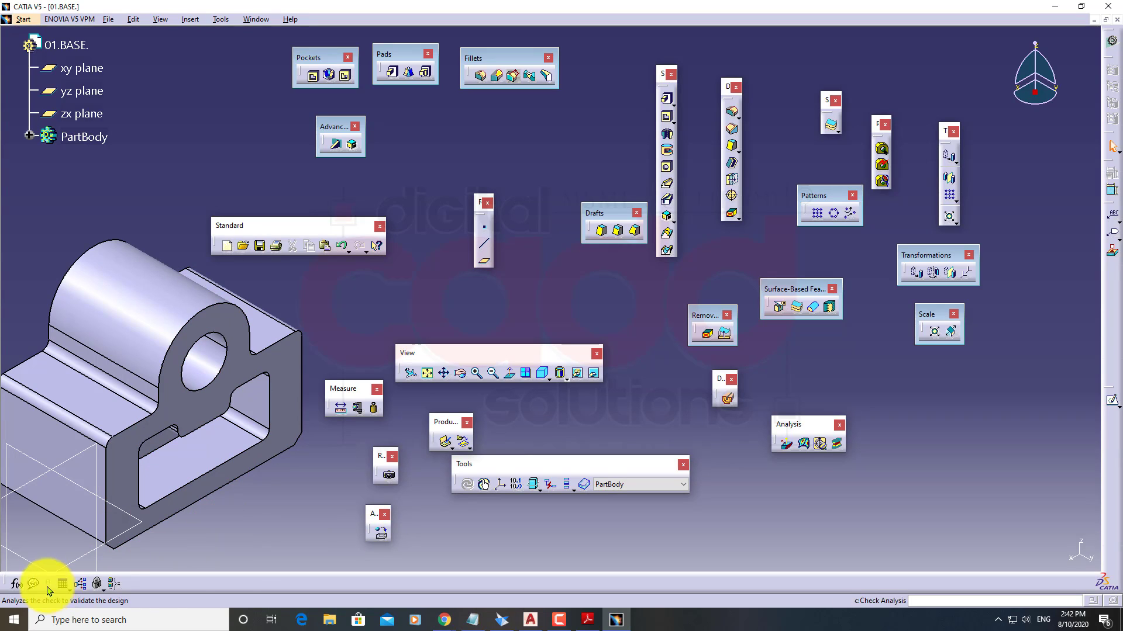
drag(176, 463, 460, 301)
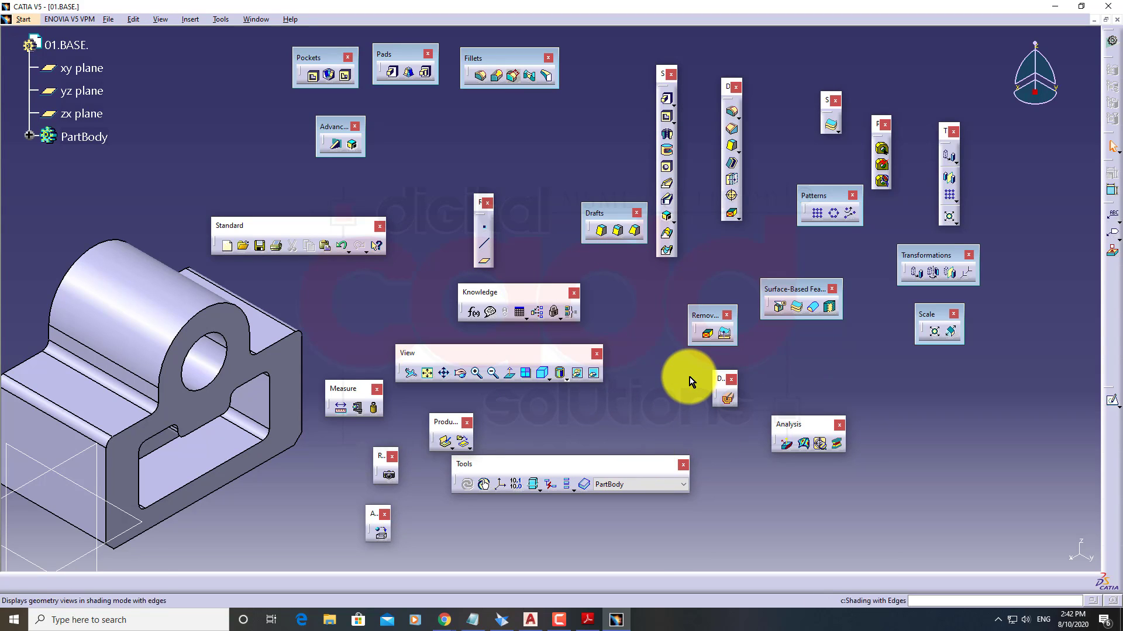
Float the Sketcher, Annotations, Constraints, Product View Result, Workbench and Select toolbars, and tear off the Sketcher sub-toolbar
mouse_move(1098, 393)
mouse_down()
mouse_move(967, 391)
mouse_move(936, 422)
mouse_move(928, 499)
mouse_up()
click(948, 411)
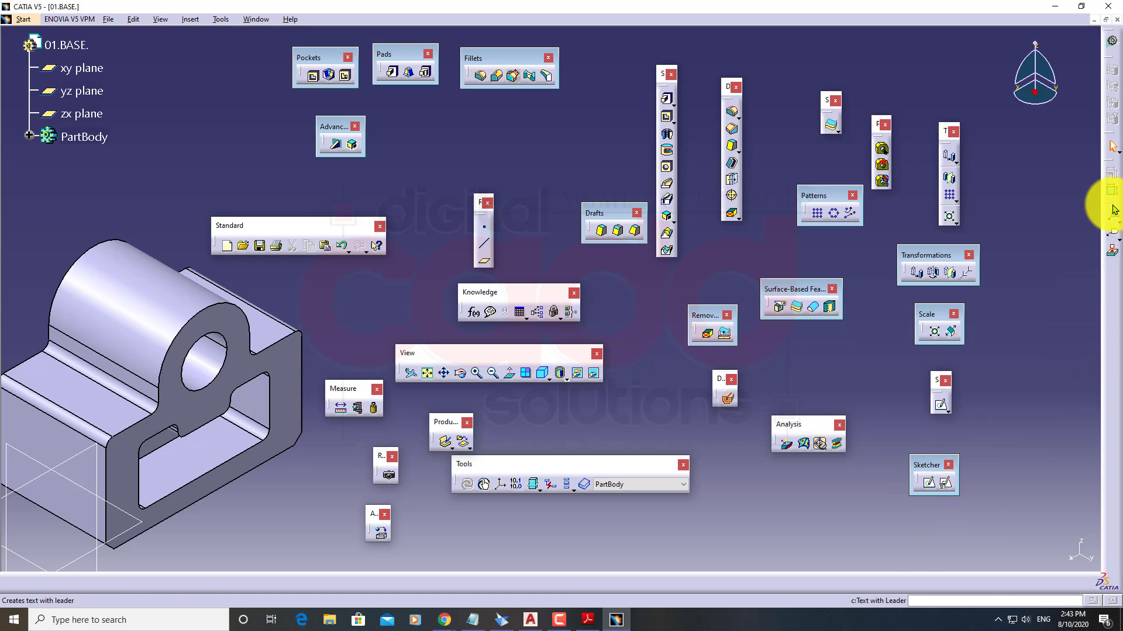
drag(1110, 207, 1035, 247)
mouse_move(1103, 163)
mouse_down()
mouse_move(1049, 164)
mouse_move(1023, 178)
mouse_up()
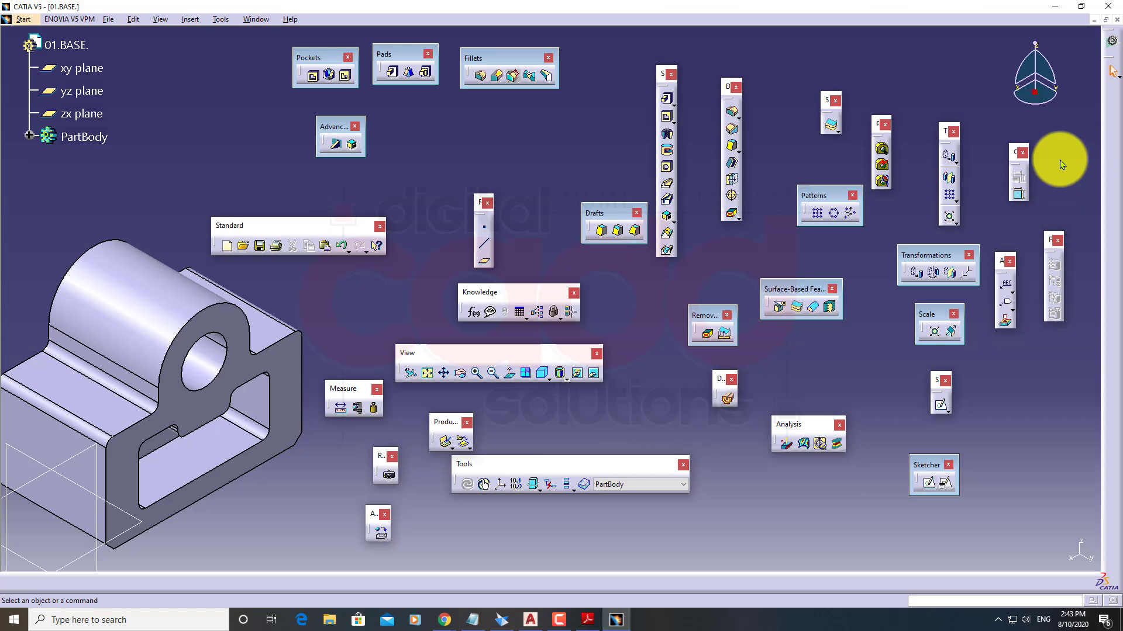
drag(1111, 64, 1050, 240)
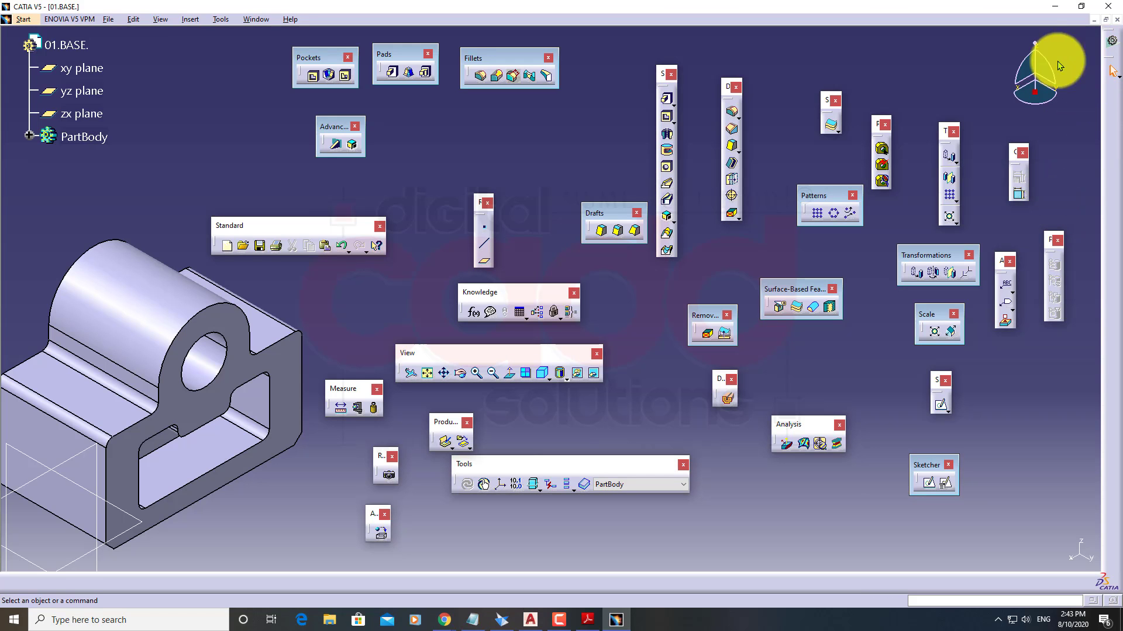
drag(938, 64, 938, 64)
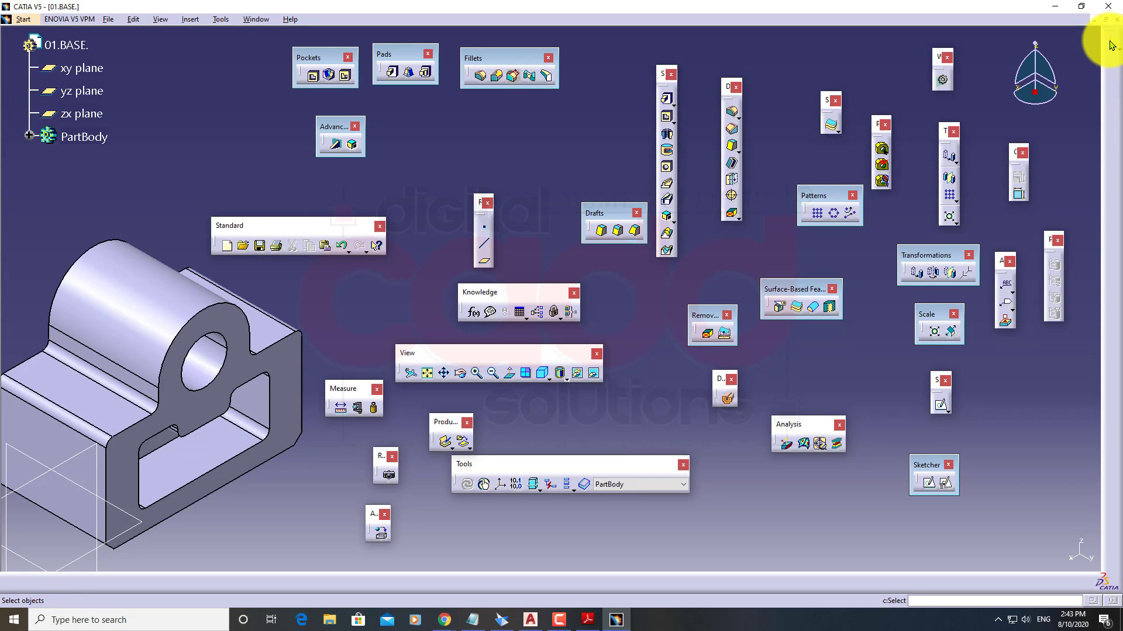
drag(1054, 163, 1055, 164)
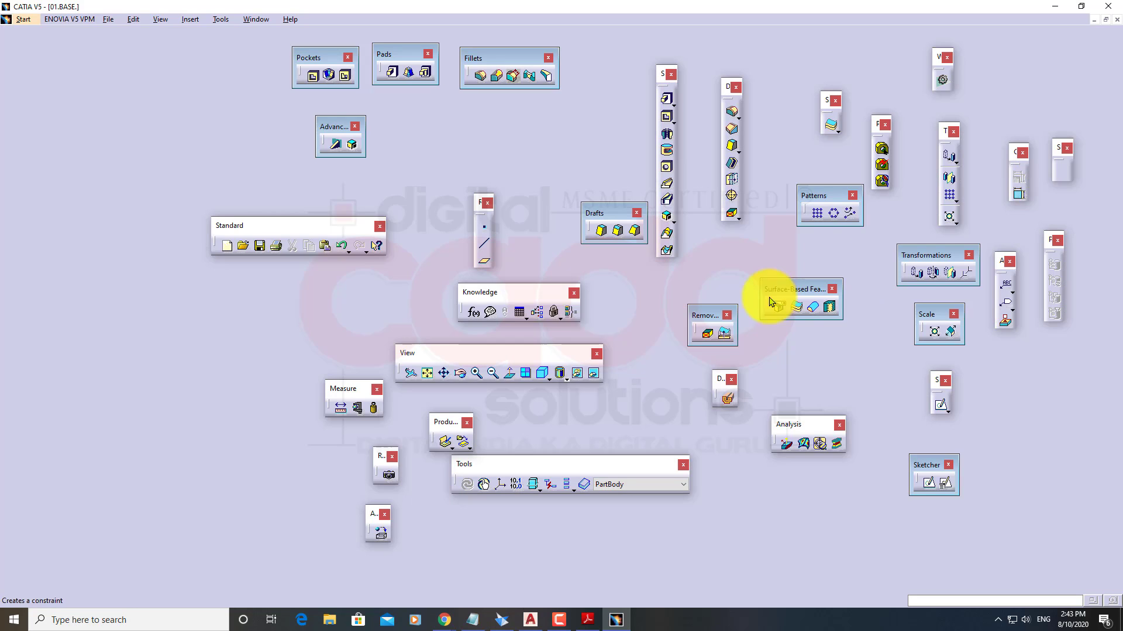
Open the list of available toolbars and examine which ones are enabled
right_click(670, 139)
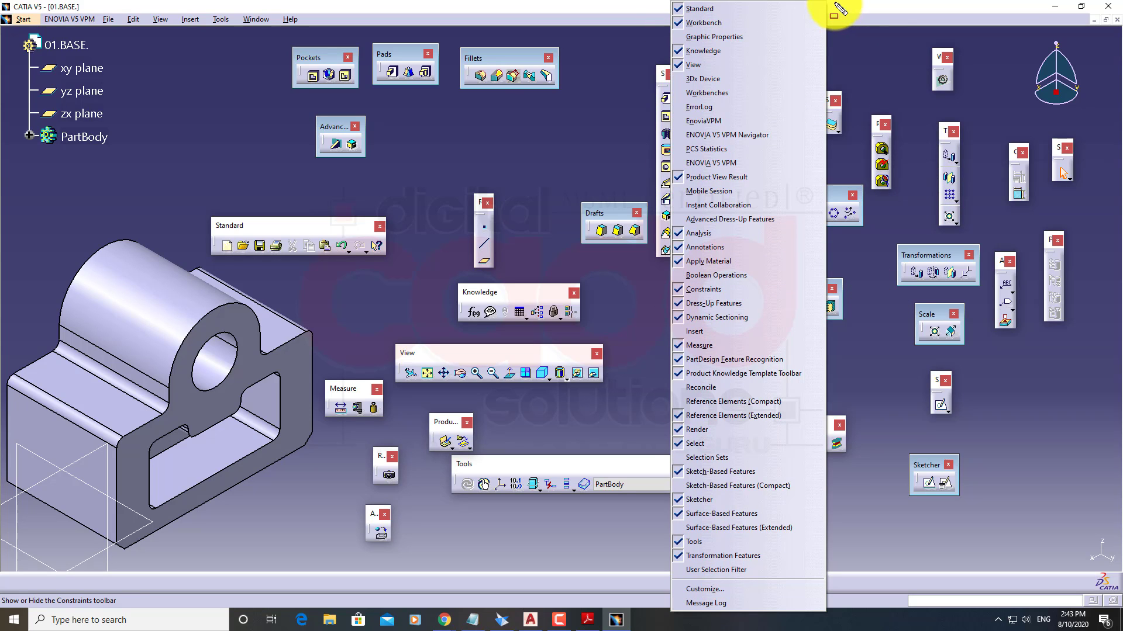
mouse_move(836, 13)
mouse_down()
mouse_move(797, 189)
mouse_move(658, 603)
mouse_move(668, 621)
mouse_up()
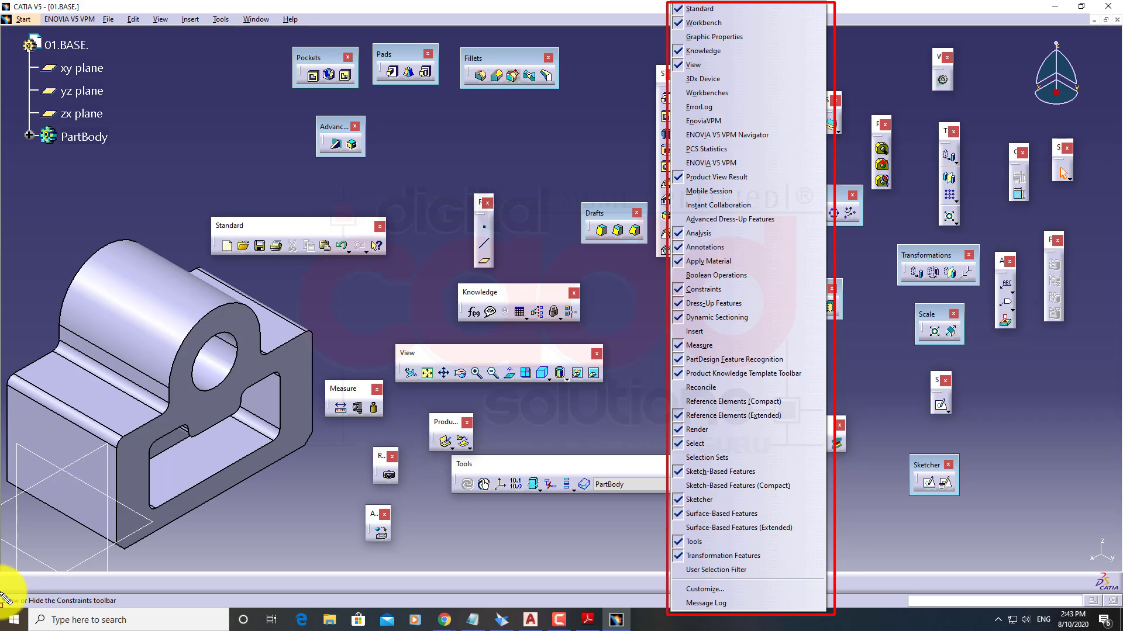
Close the toolbar list and restore the default contents of all toolbars in the Customize dialog
click(760, 257)
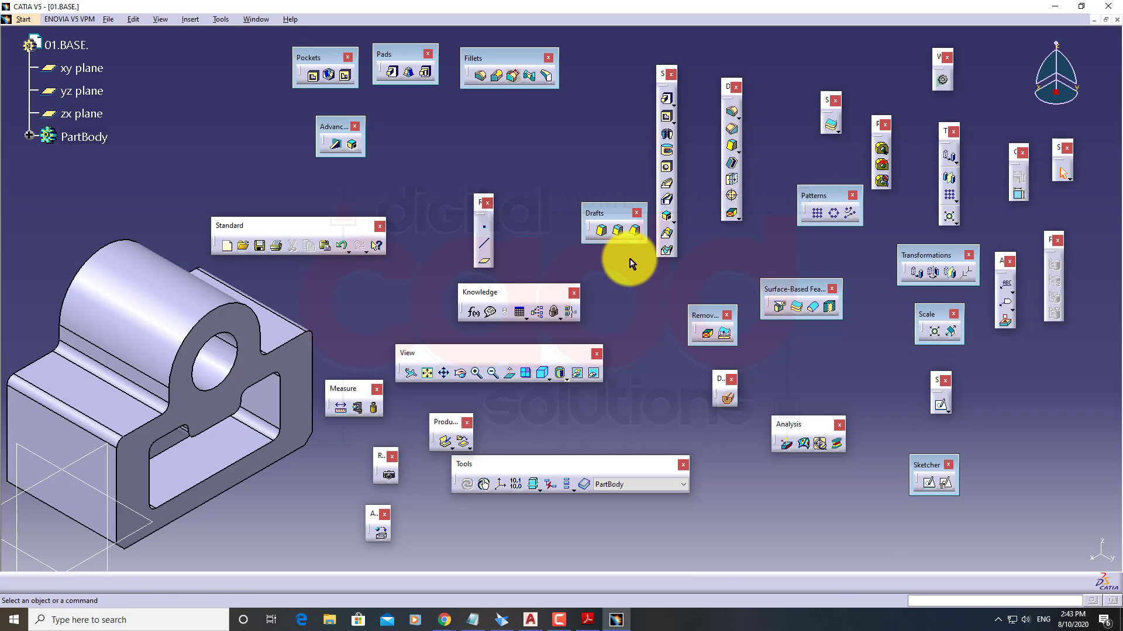
click(220, 19)
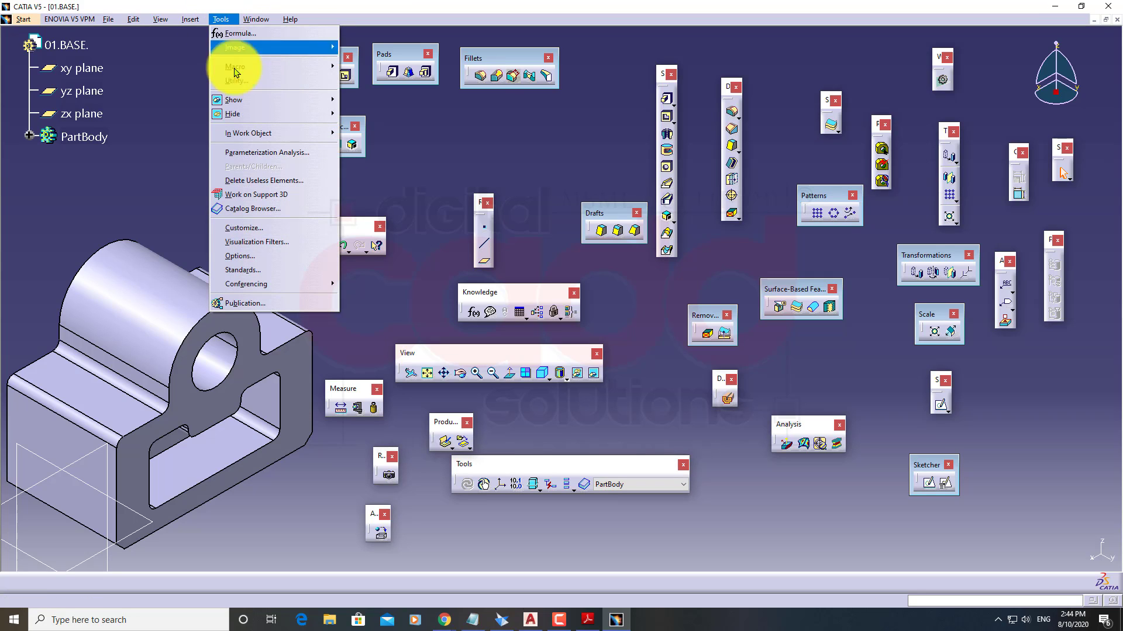
click(266, 230)
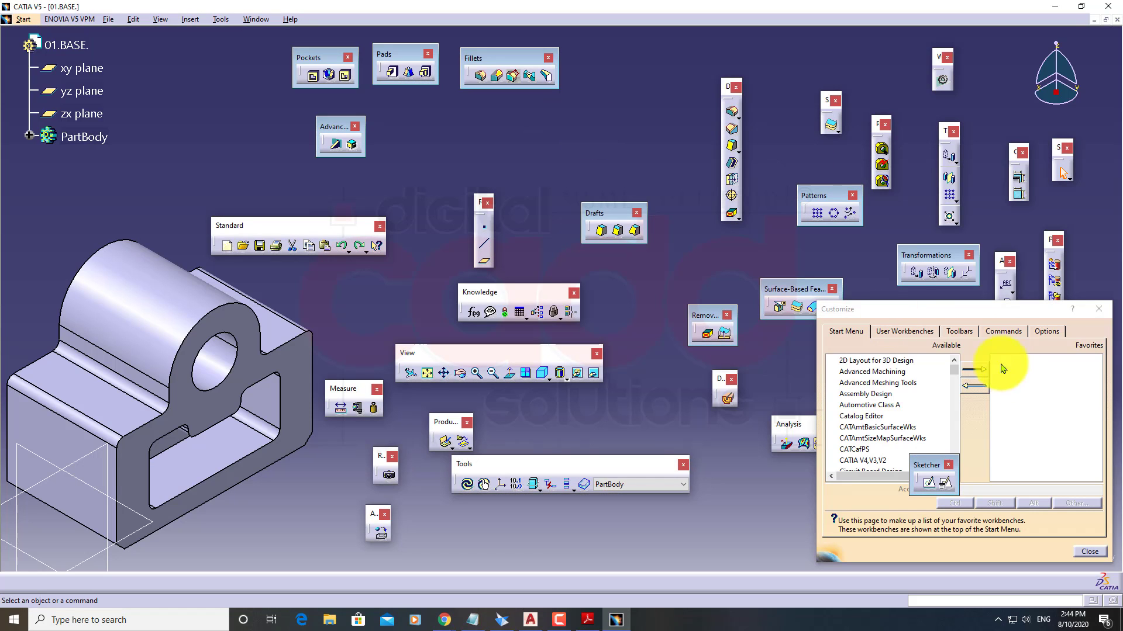
drag(966, 319, 473, 174)
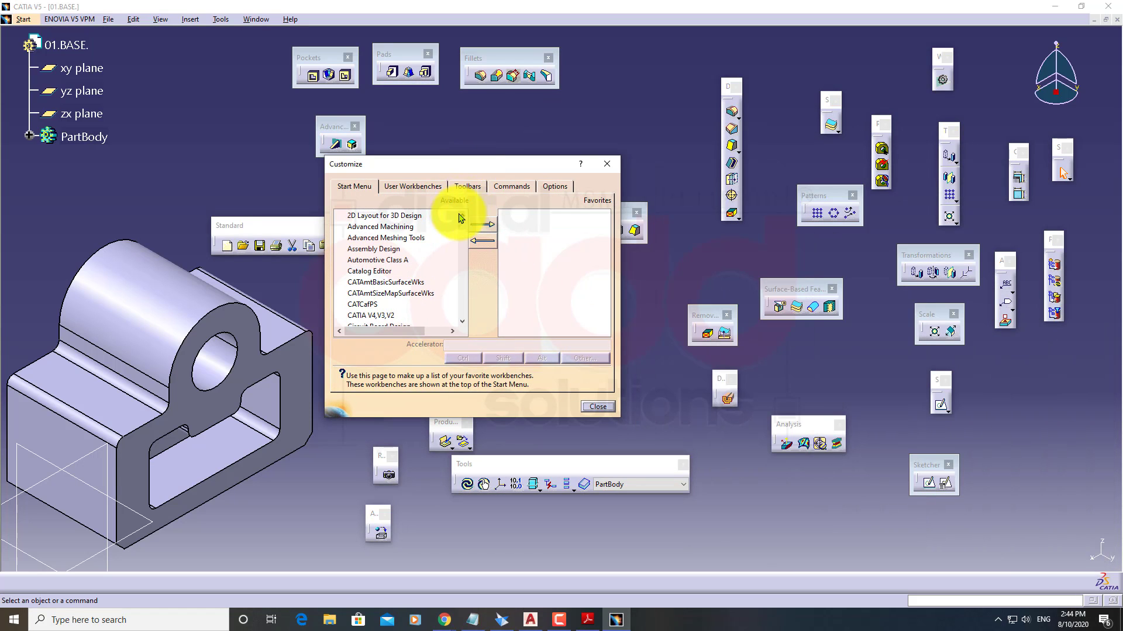
click(476, 187)
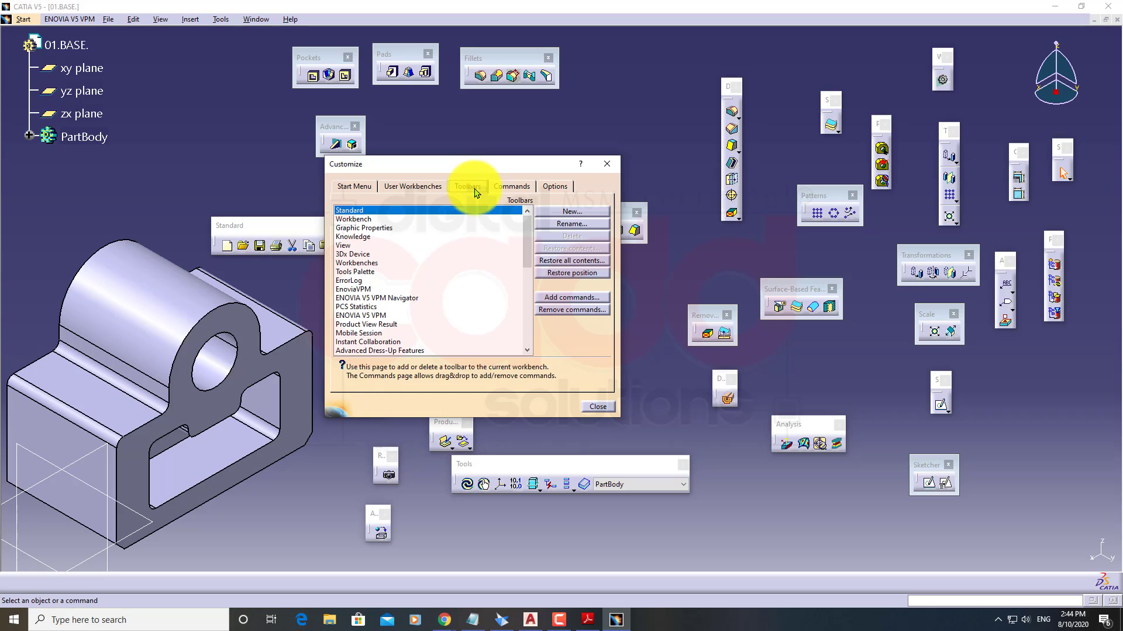
click(566, 262)
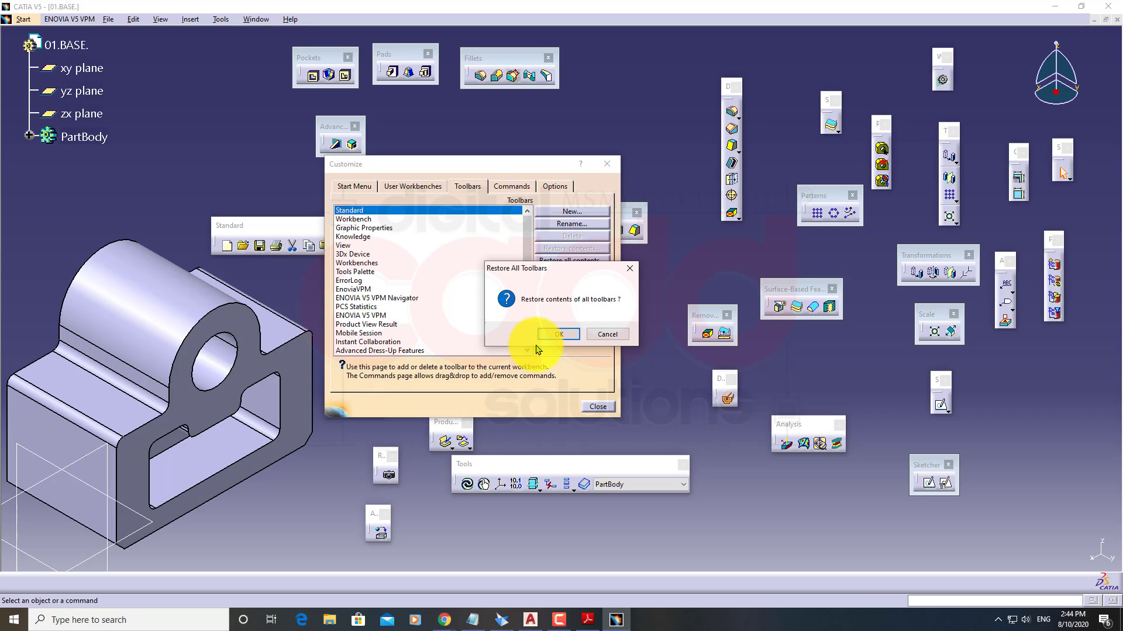
click(555, 338)
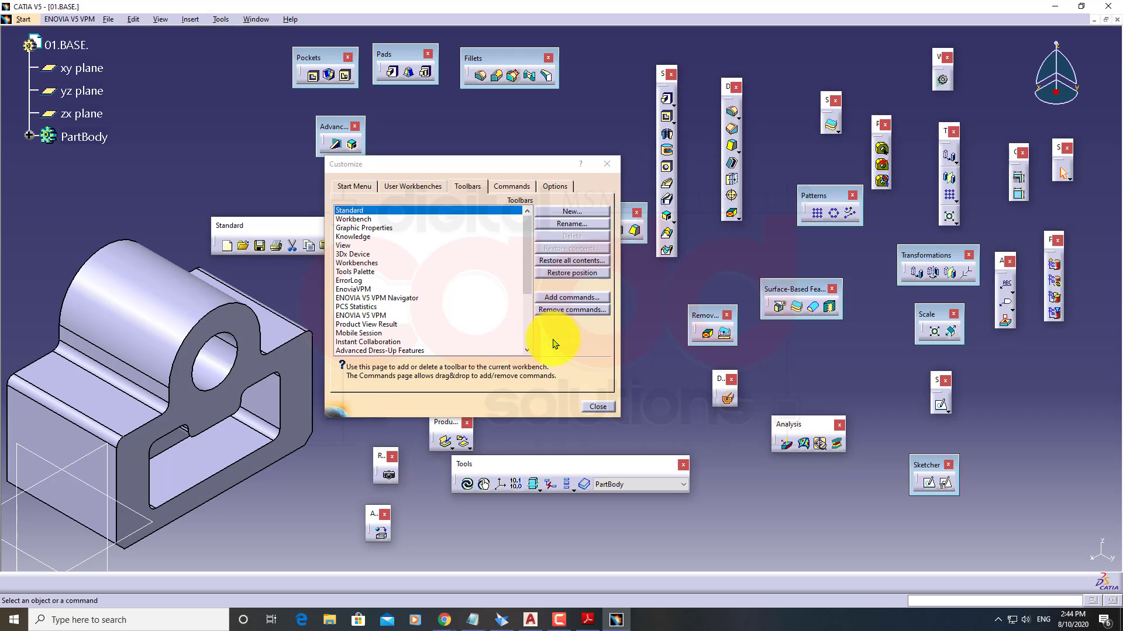
Restore the default position of all toolbars and close the floating ENOVIA V5 VPM Navigator toolbar
click(565, 274)
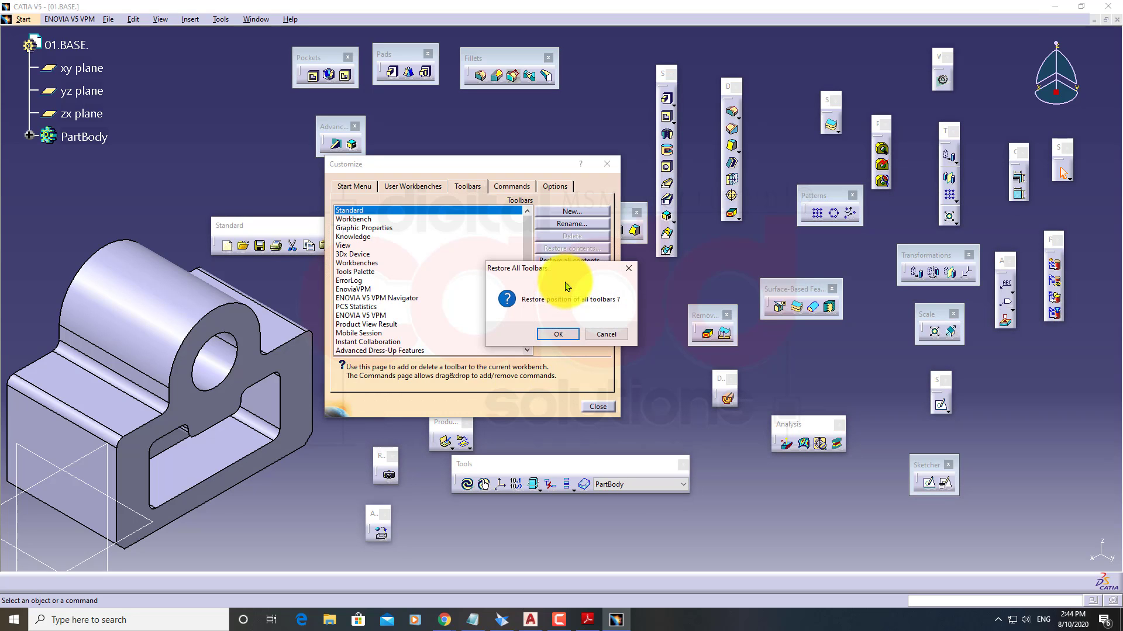
click(560, 337)
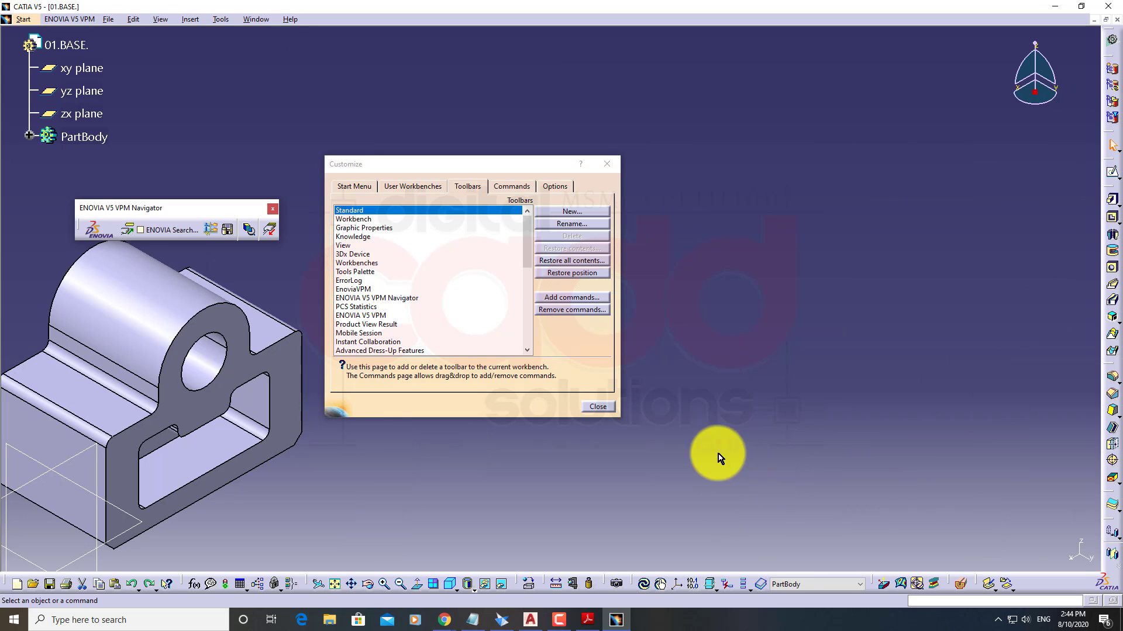
click(603, 409)
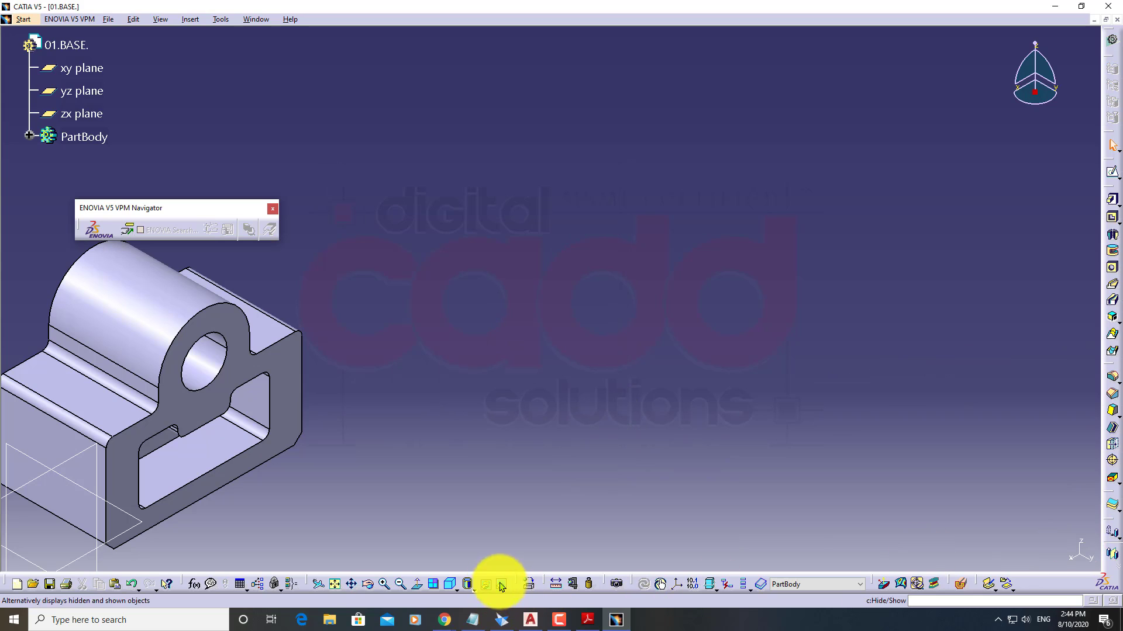
click(273, 212)
middle_drag(333, 421, 710, 354)
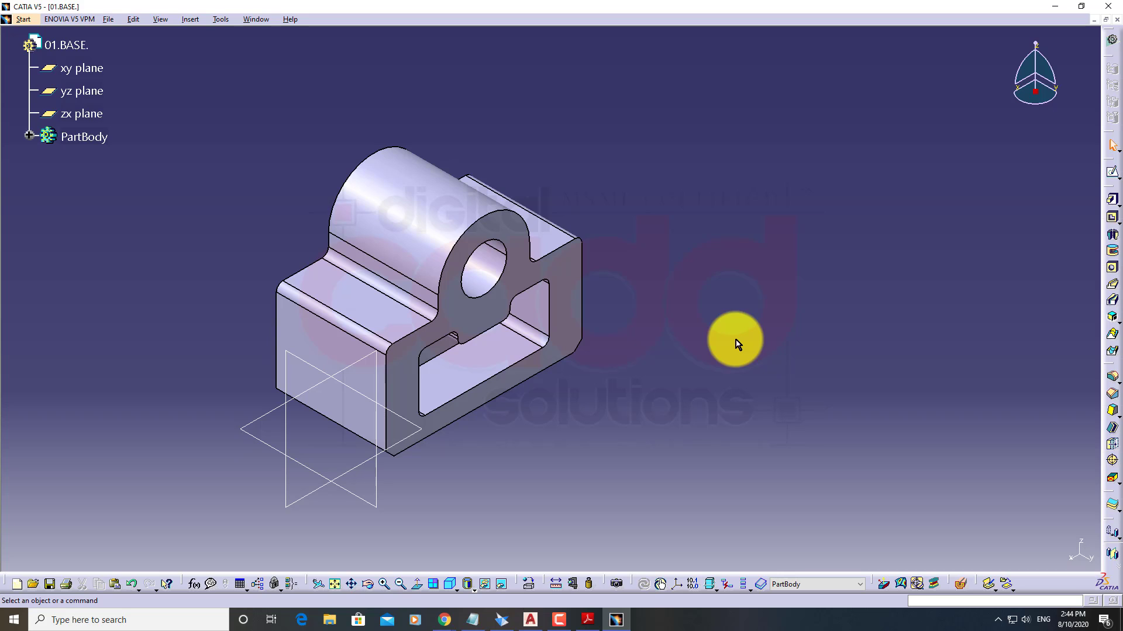
Reopen the toolbar customization and restore the contents of all toolbars once more
click(221, 19)
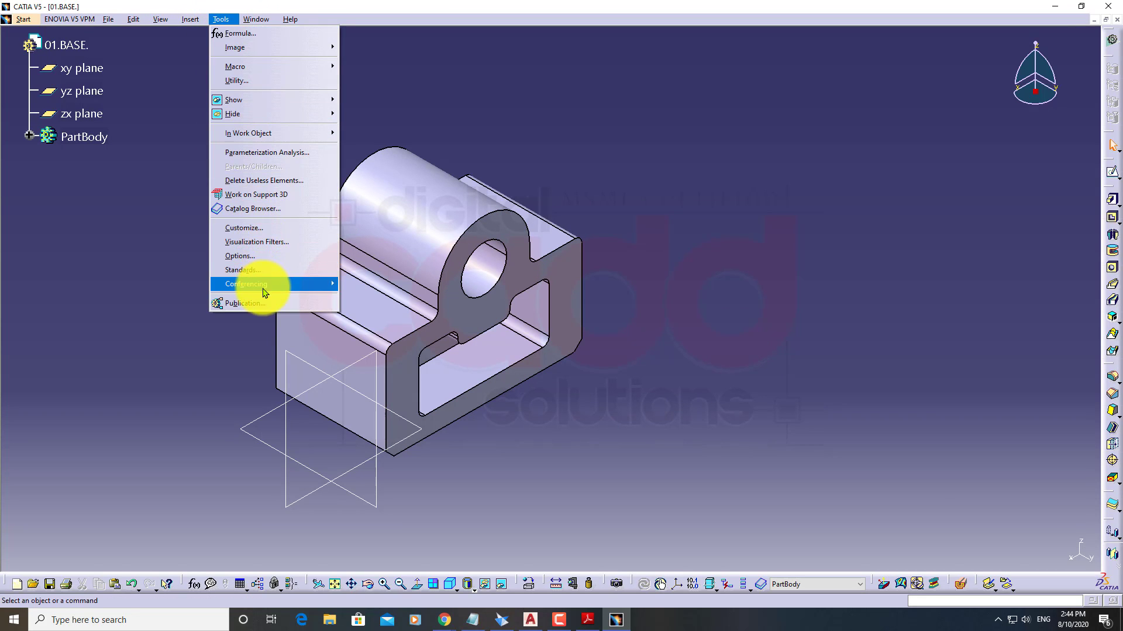
click(244, 228)
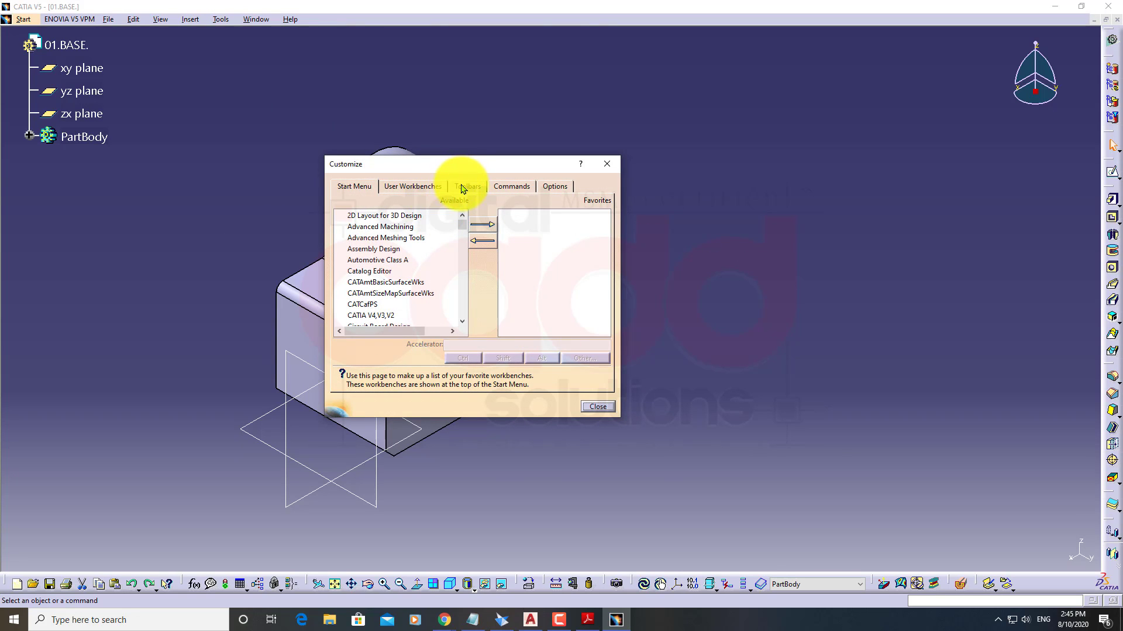
click(461, 187)
click(560, 260)
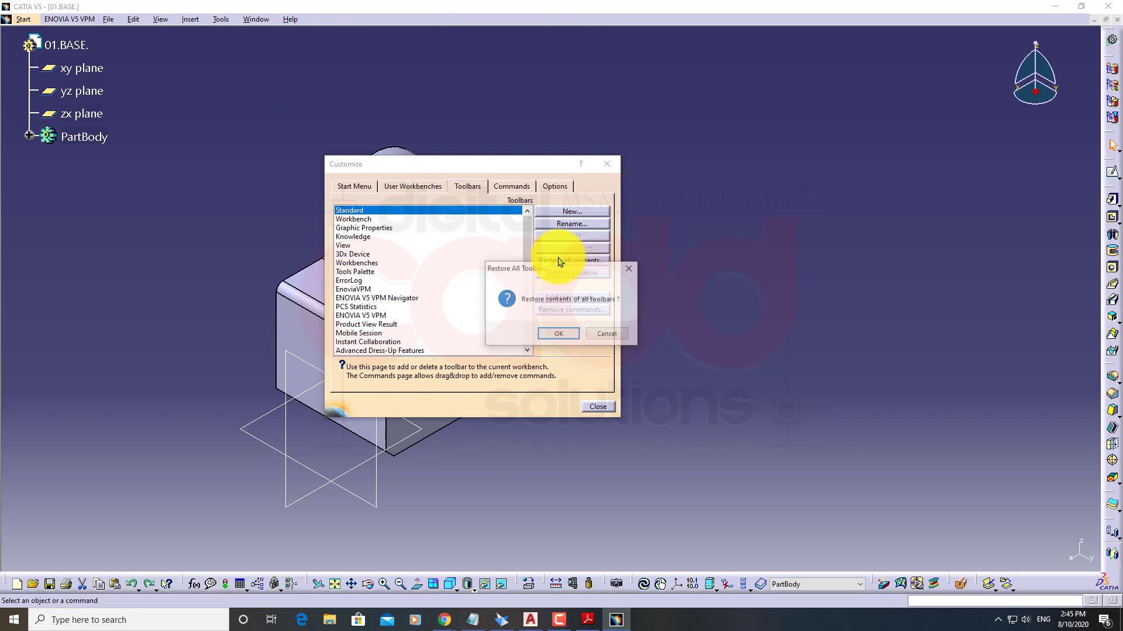
click(566, 334)
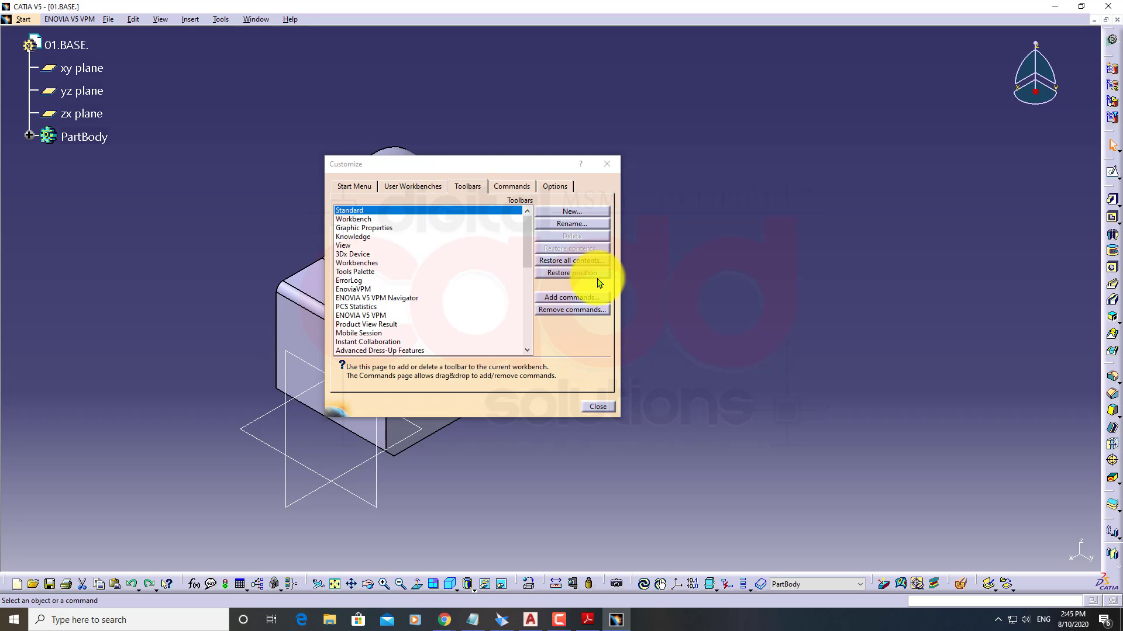
Restore the position of all toolbars again and hide the reappearing ENOVIA V5 VPM Navigator toolbar
click(568, 274)
click(559, 333)
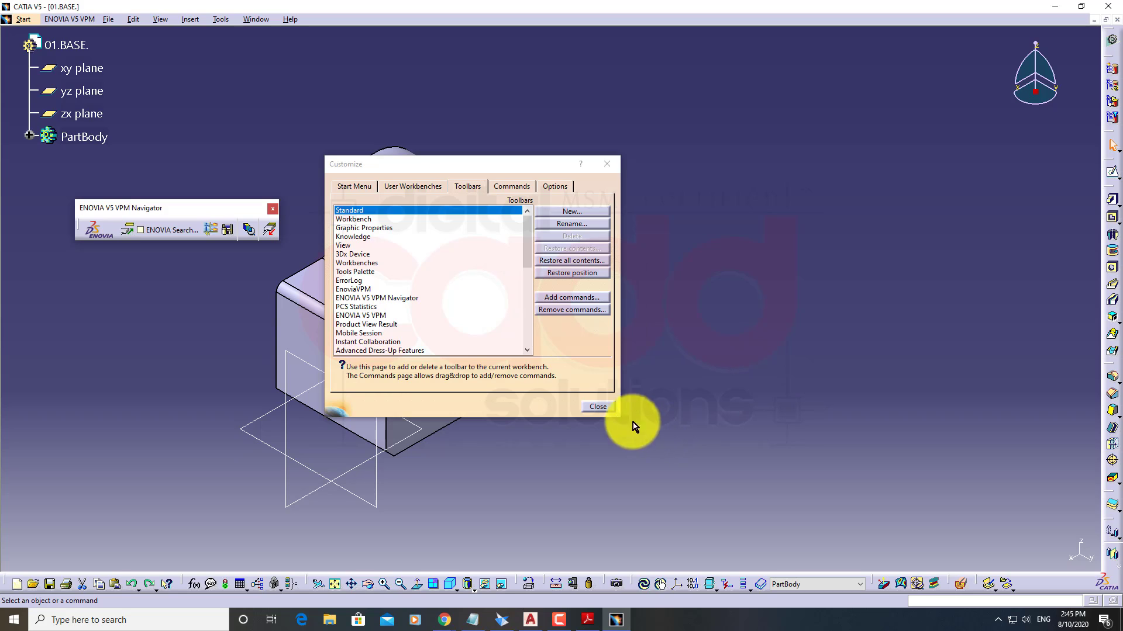
click(597, 407)
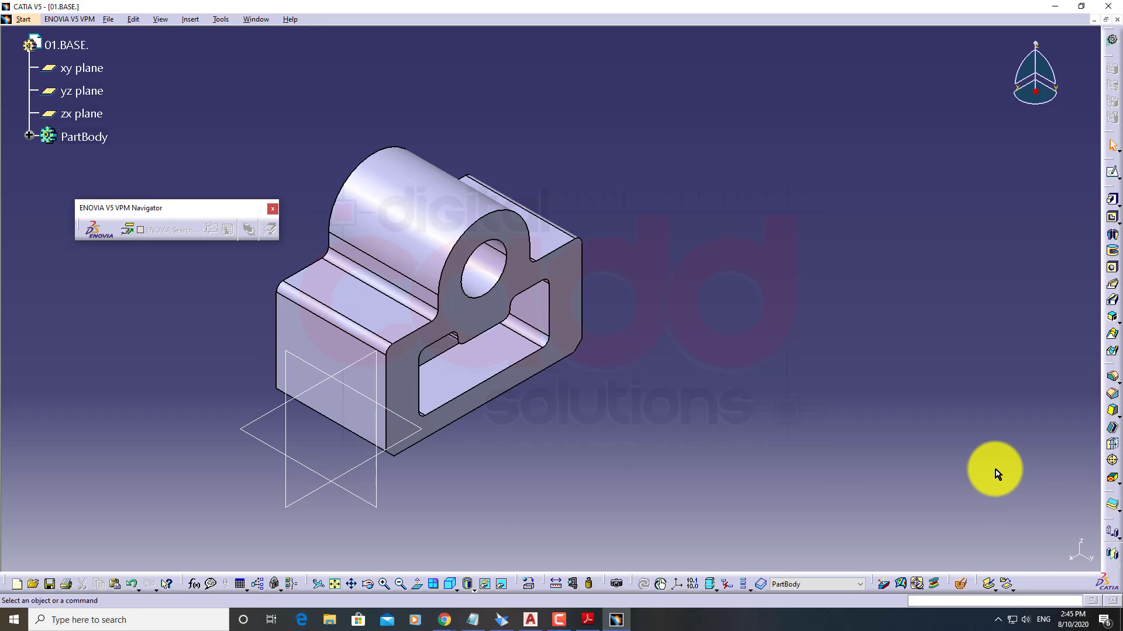
click(273, 210)
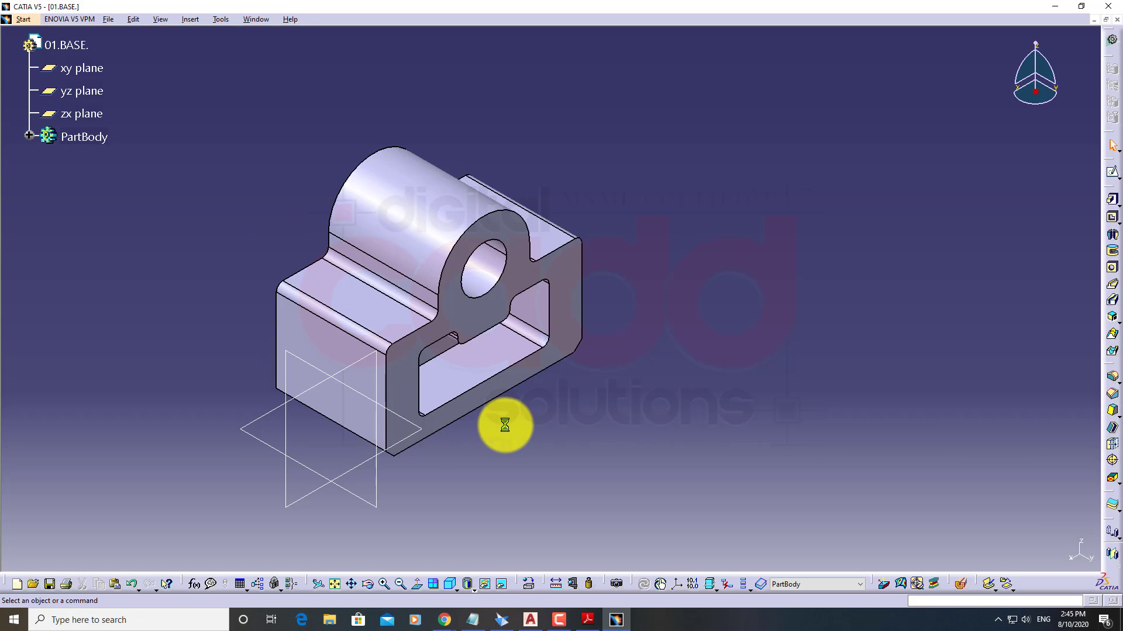
middle_drag(505, 426, 567, 390)
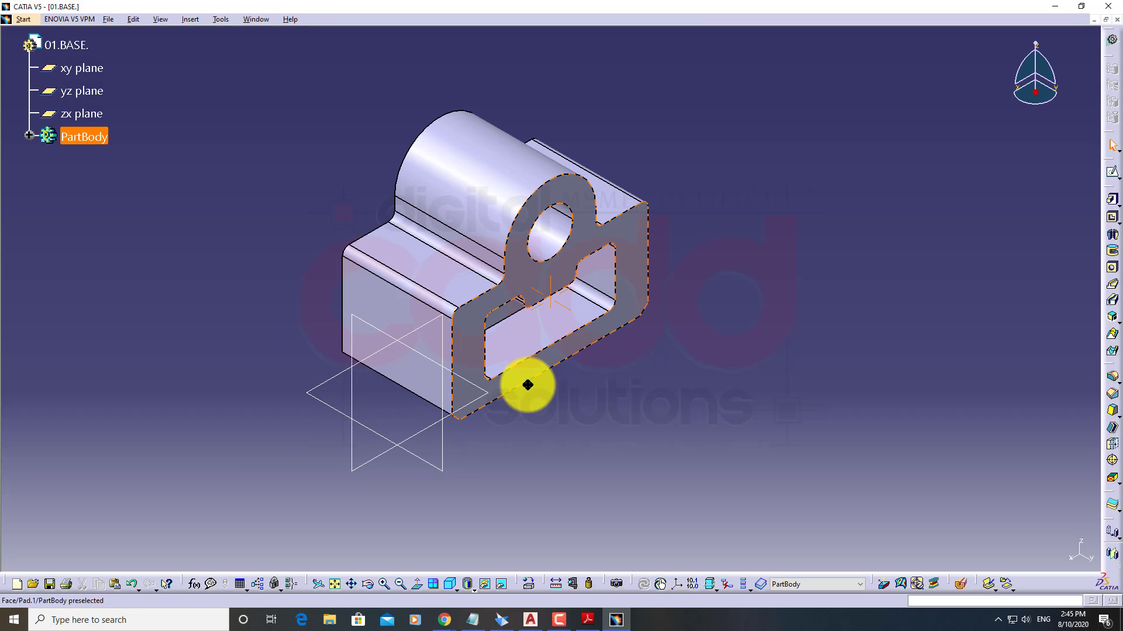
middle_drag(509, 405, 521, 413)
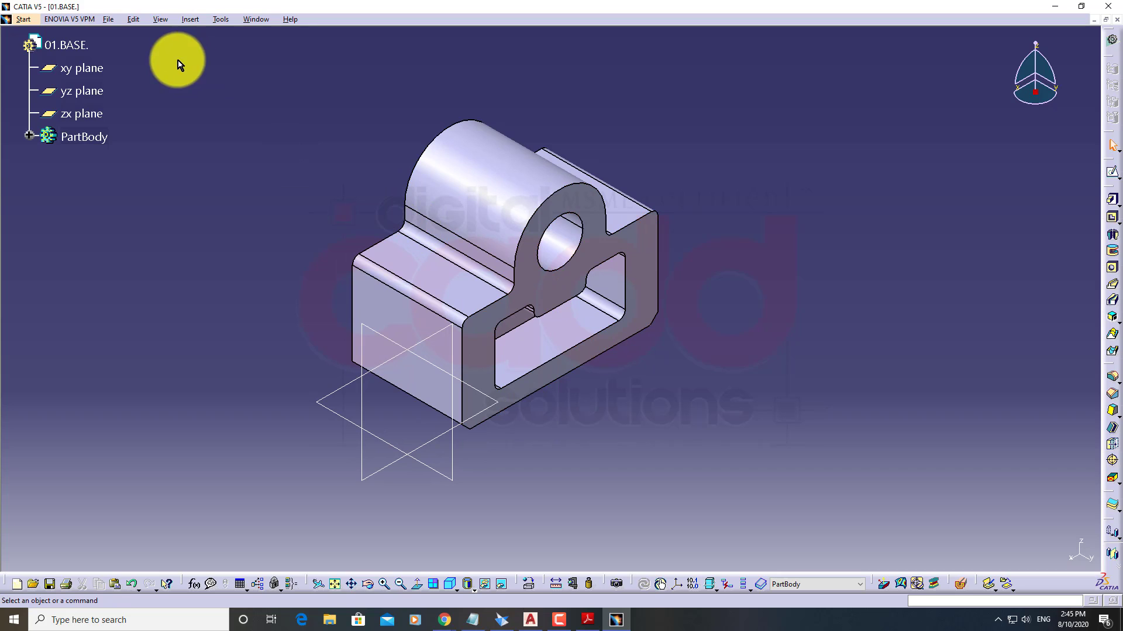
Examine the file types offered for saving the base part, pick CATPart, and leave the save dialog
click(109, 20)
click(108, 21)
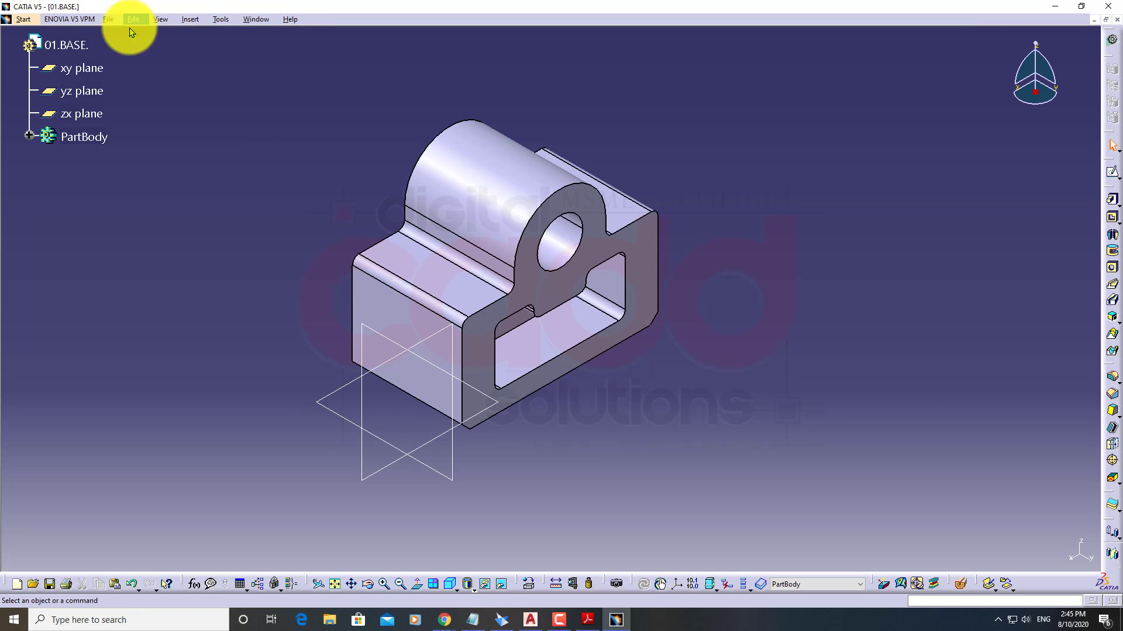
click(130, 20)
click(110, 21)
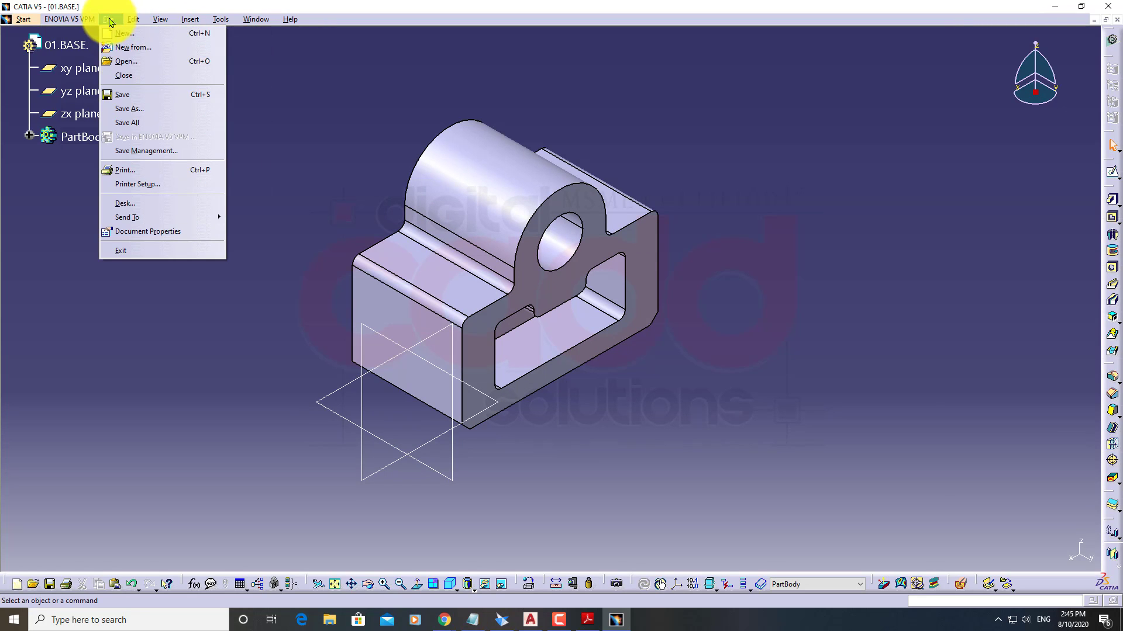
click(134, 96)
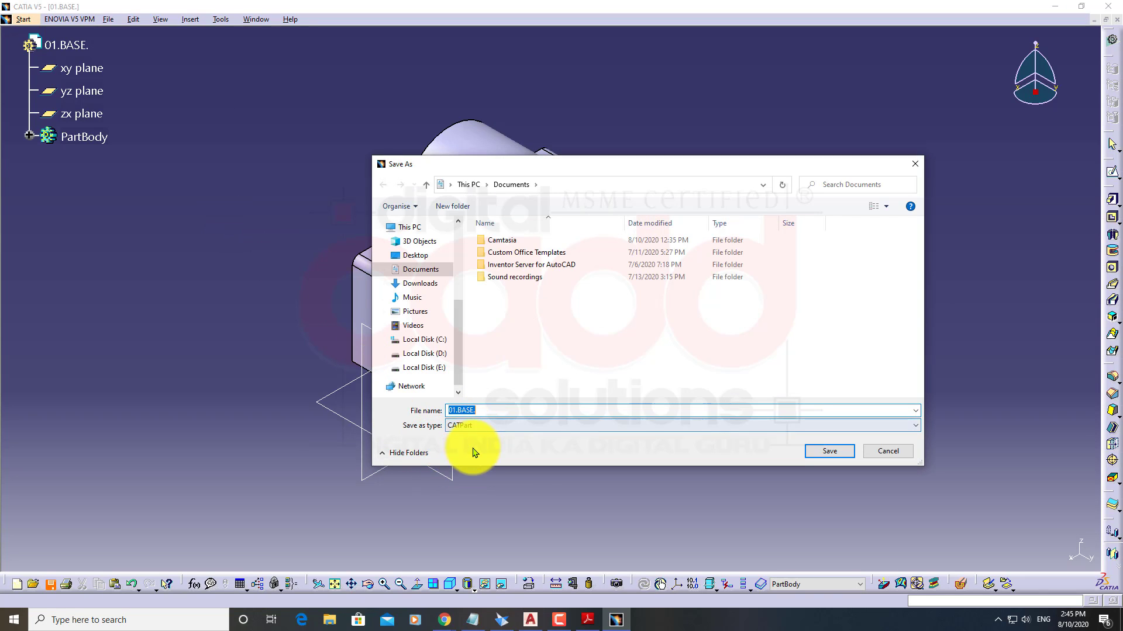
click(472, 429)
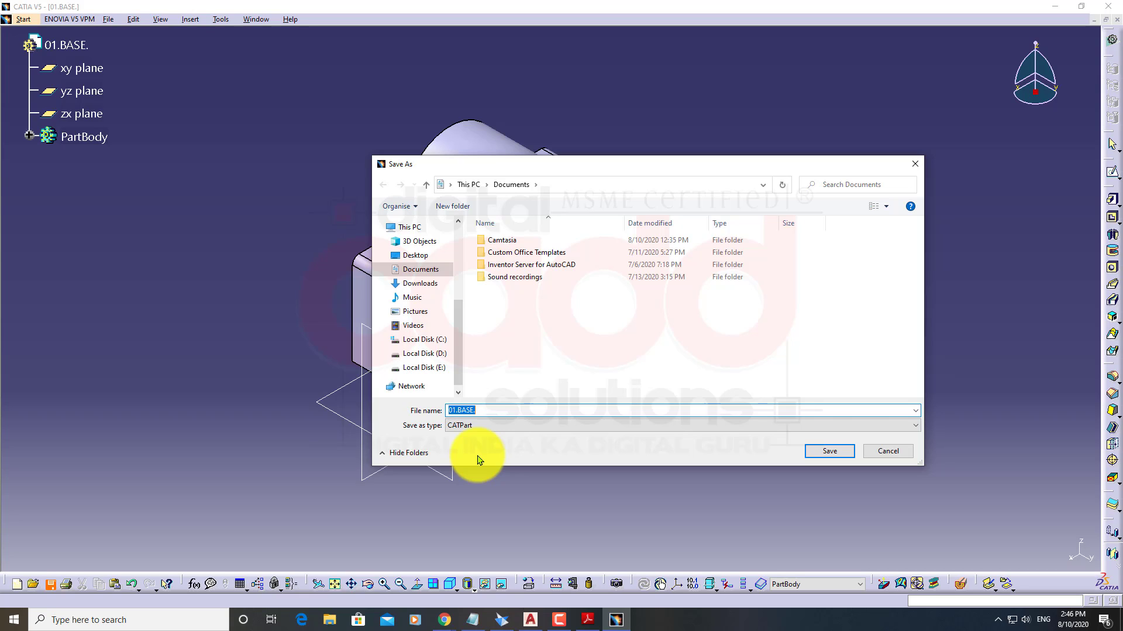
click(513, 426)
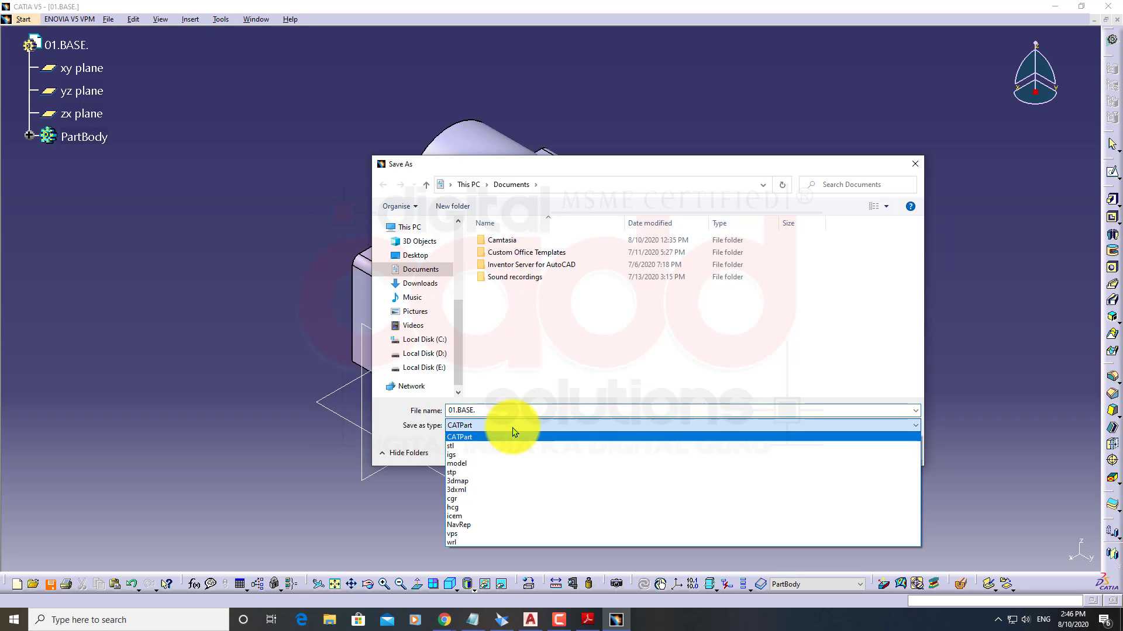
click(516, 437)
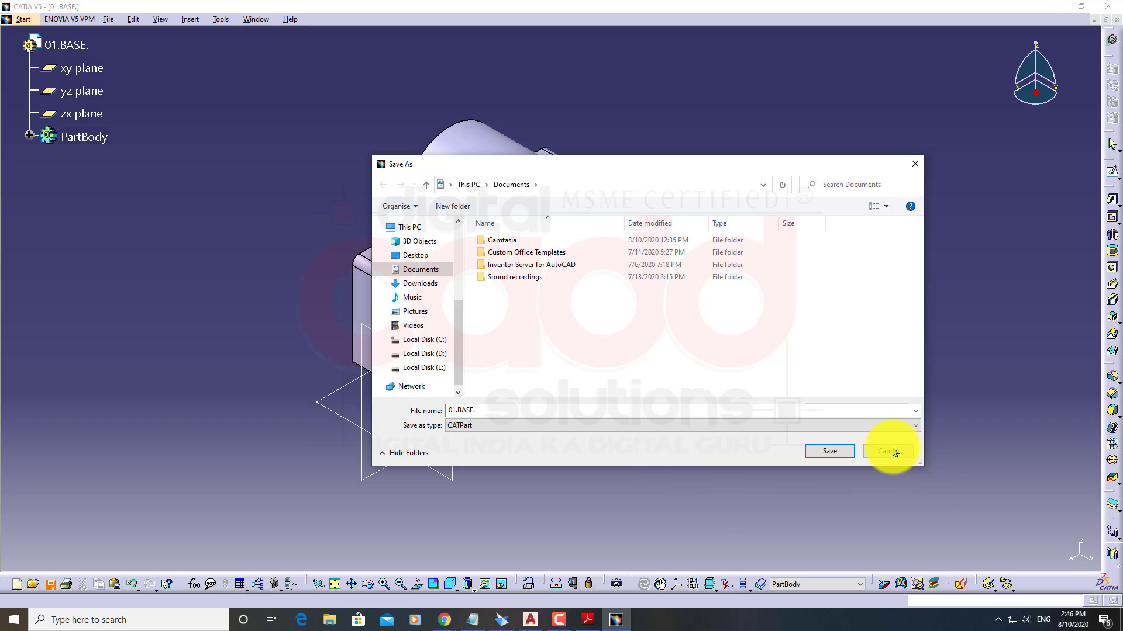
click(835, 451)
Rotate the base part and set it to the standard isometric view
middle_drag(579, 412, 529, 346)
click(448, 583)
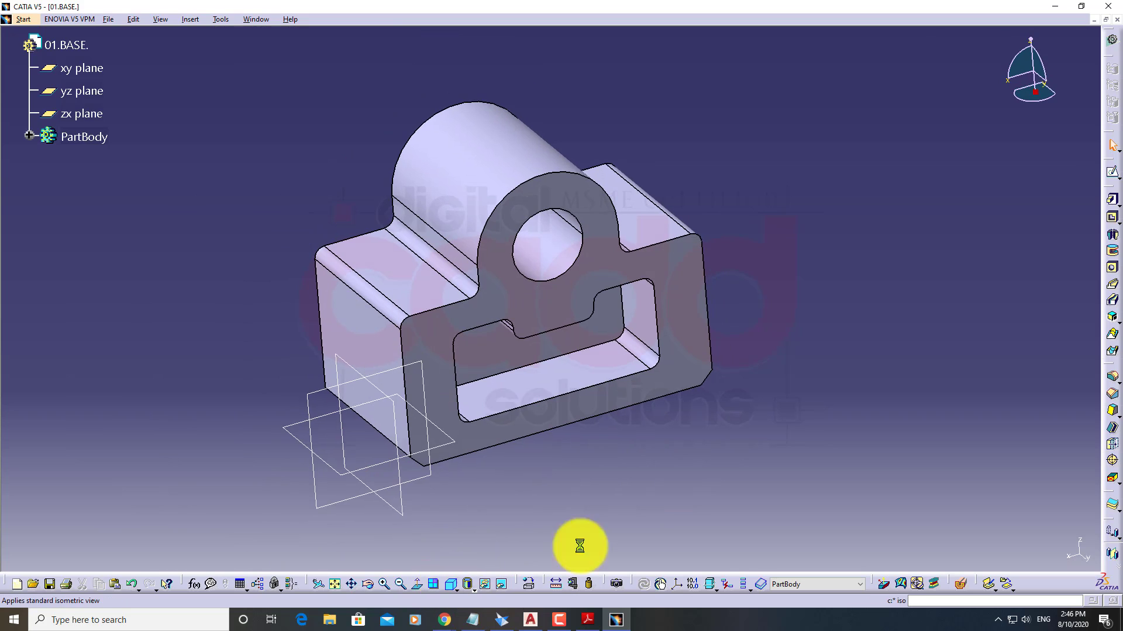
middle_drag(628, 421, 702, 420)
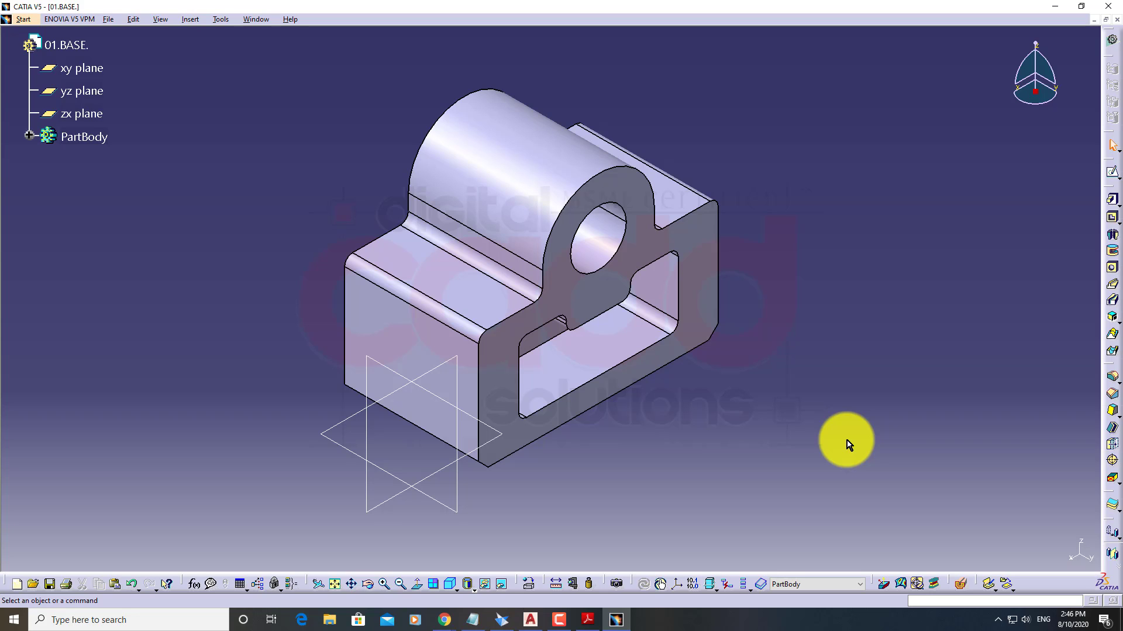
Open the program options and show the Visualization settings of the general Display category
click(217, 21)
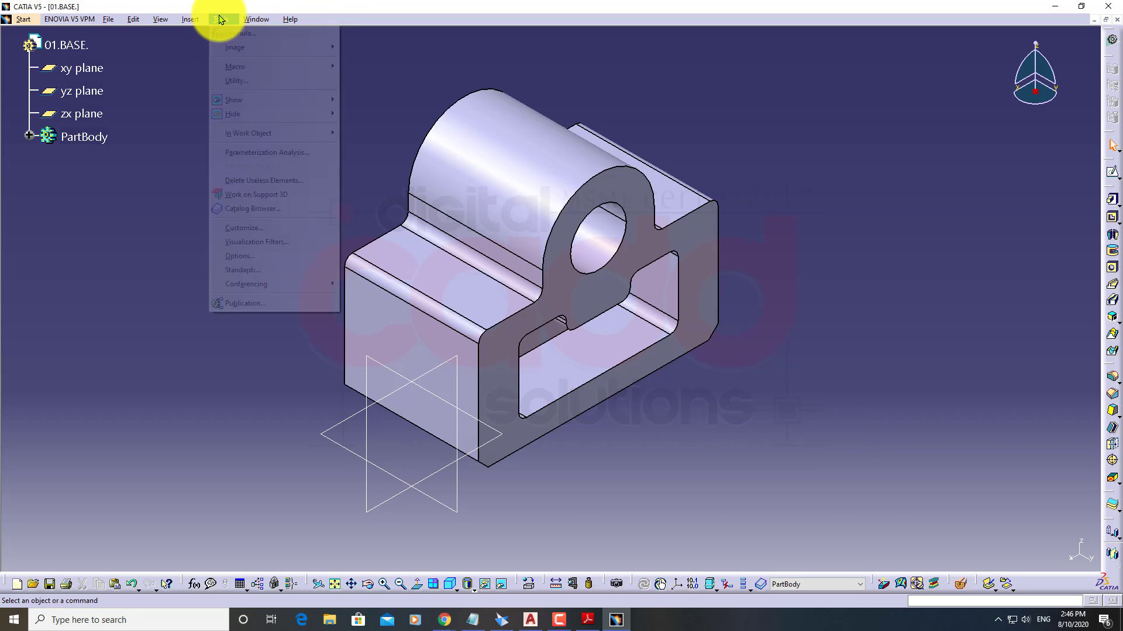
click(248, 257)
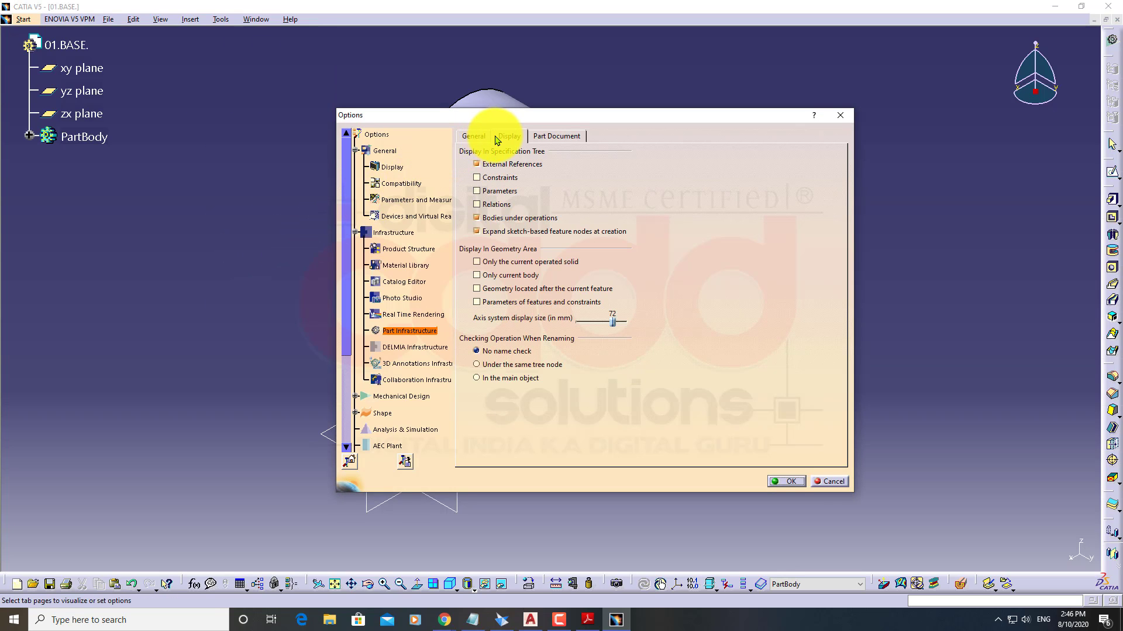
click(390, 175)
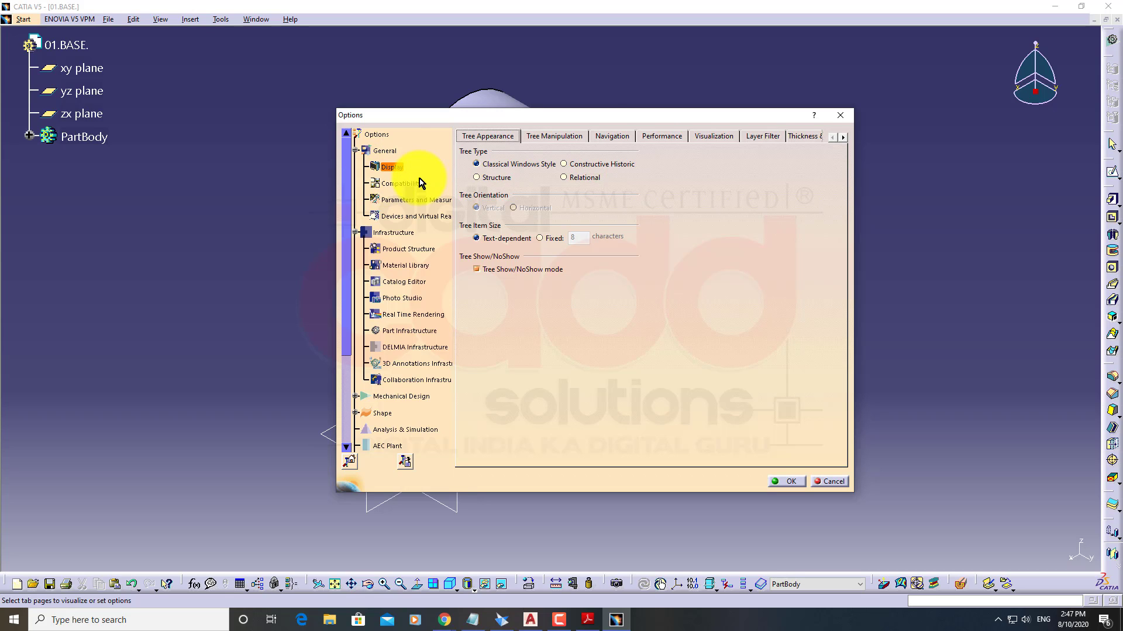
click(715, 138)
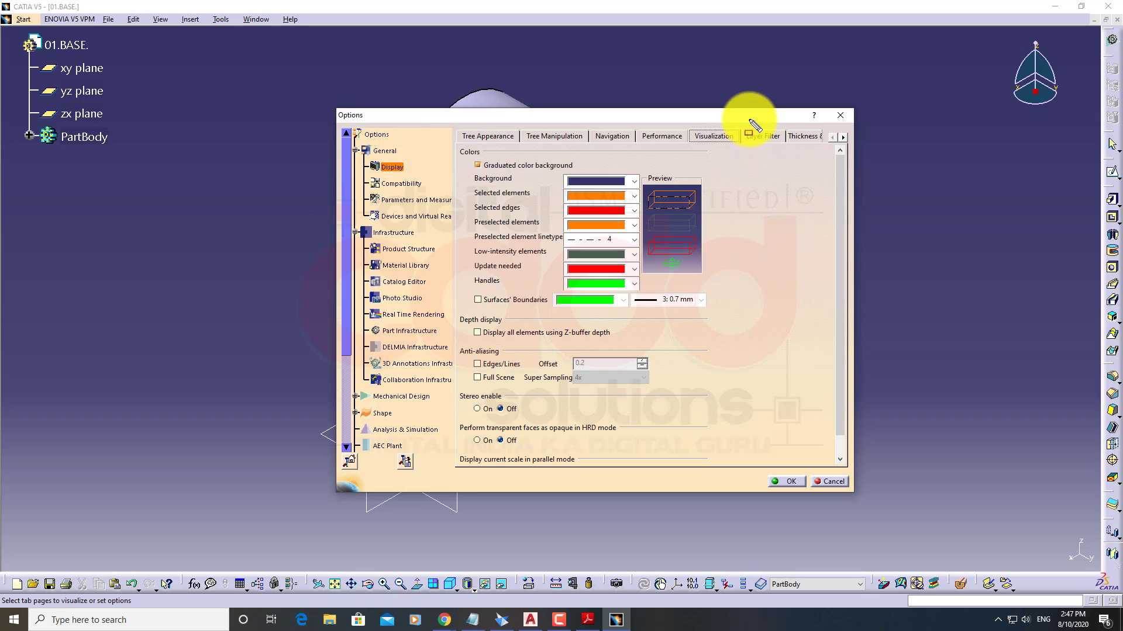
drag(743, 124, 683, 145)
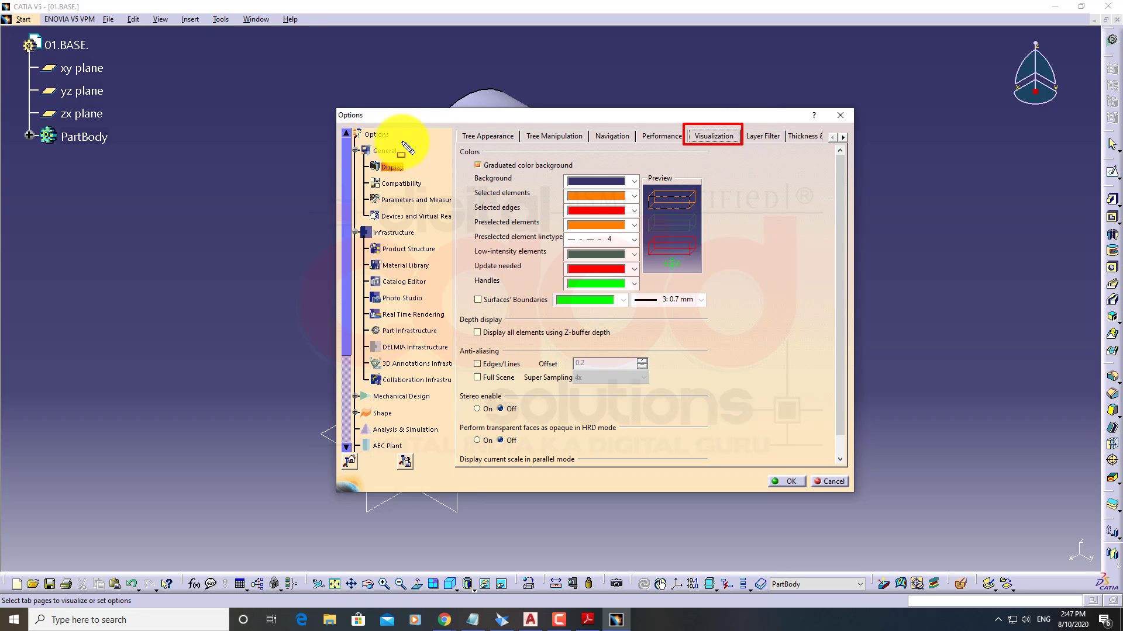
mouse_move(402, 141)
mouse_down()
mouse_move(342, 157)
mouse_move(406, 171)
mouse_move(362, 177)
mouse_move(360, 159)
mouse_up()
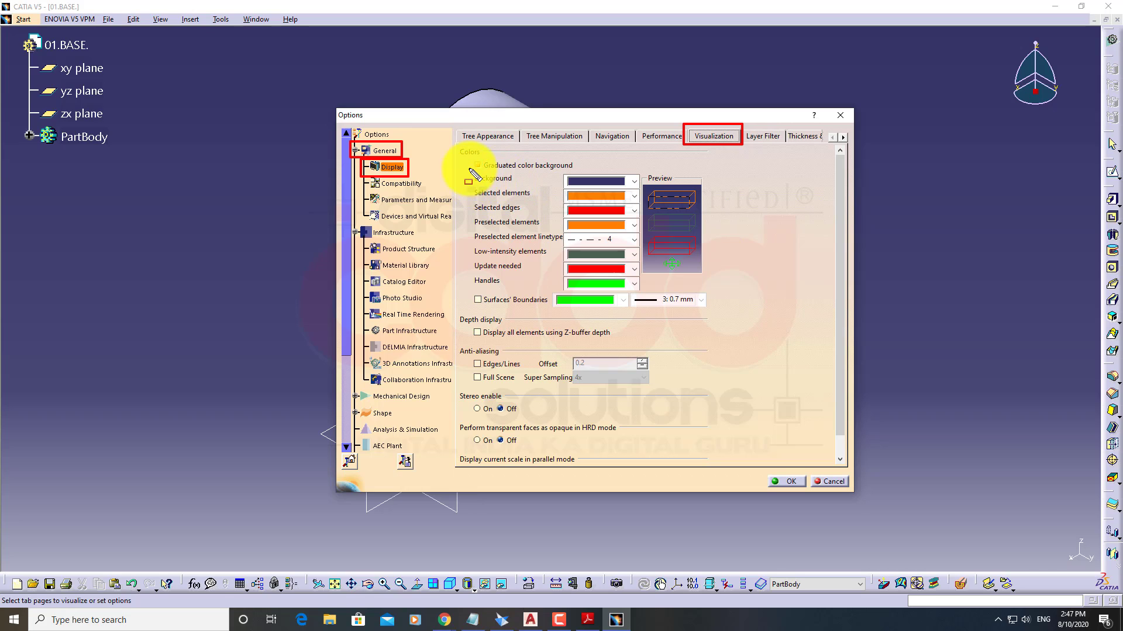
drag(469, 170, 642, 190)
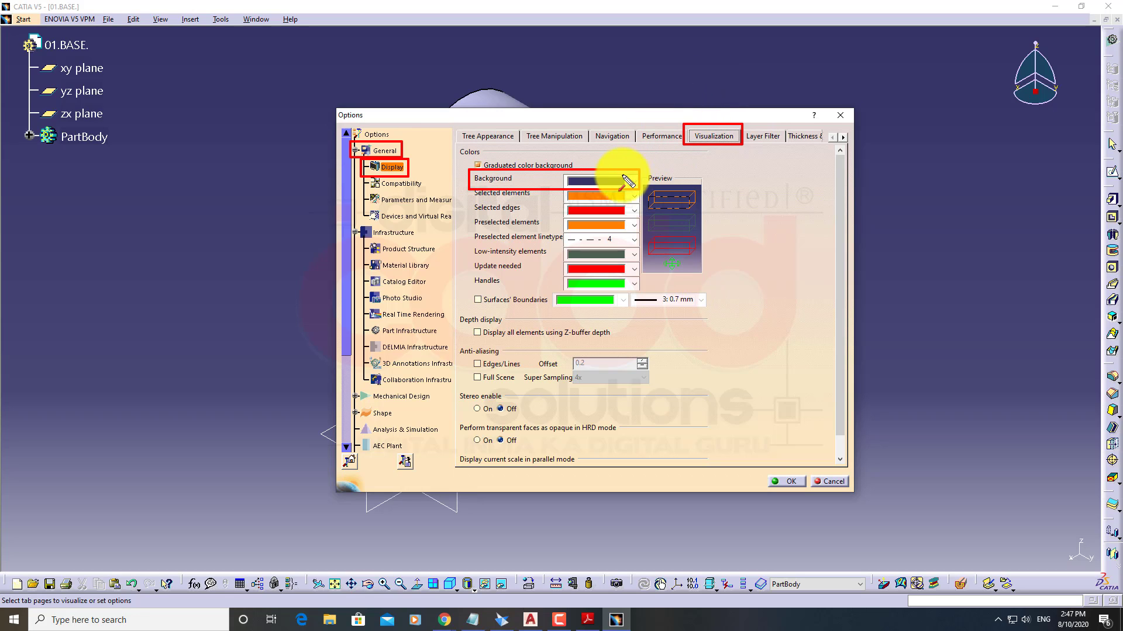
drag(631, 181, 617, 182)
drag(709, 90, 698, 91)
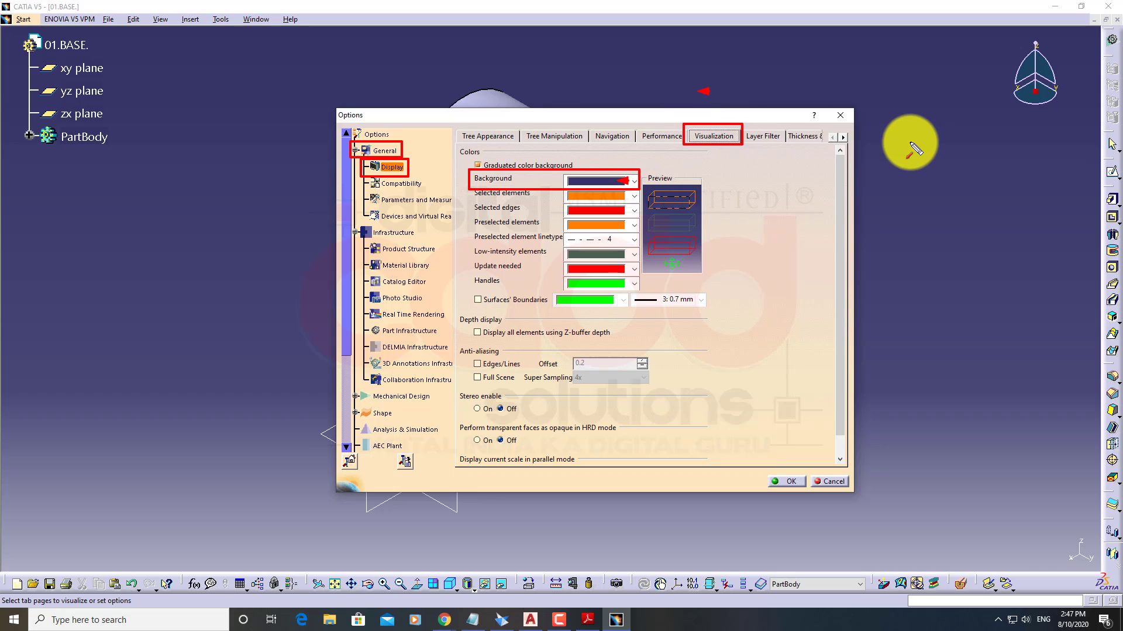
key(Escape)
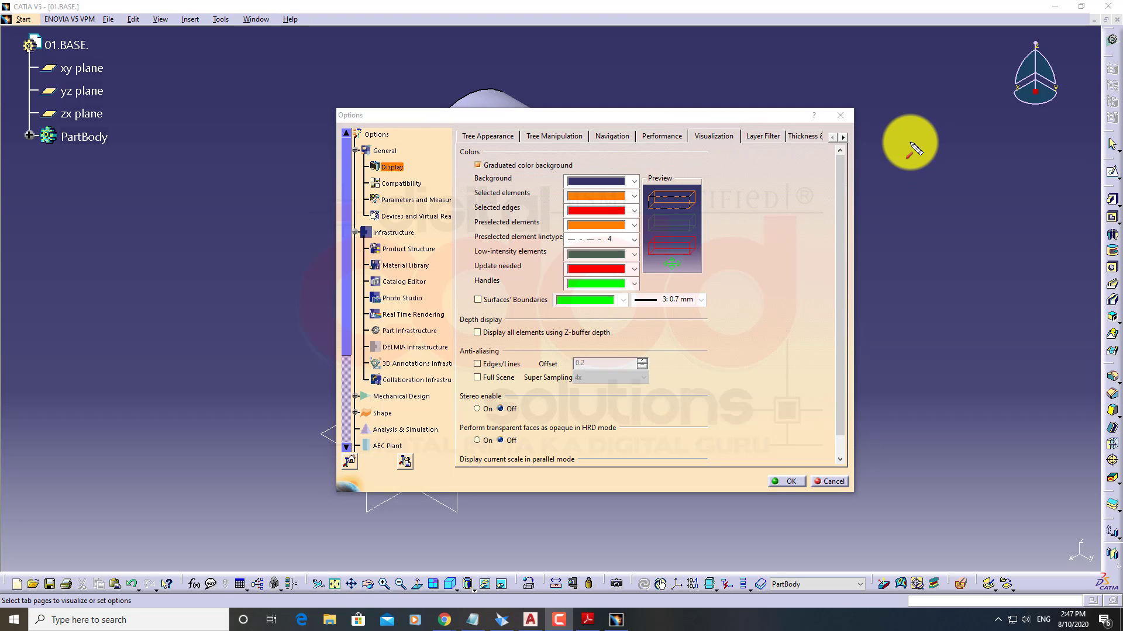
Set the background colour to black, apply the options, and shift the base part in the view
click(635, 181)
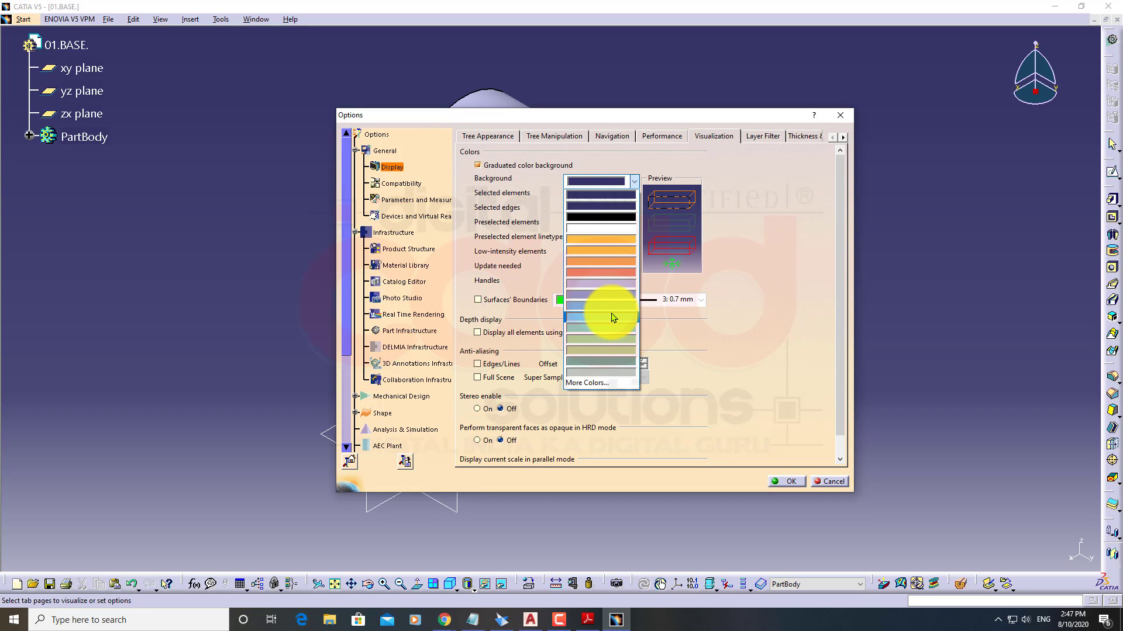
click(600, 217)
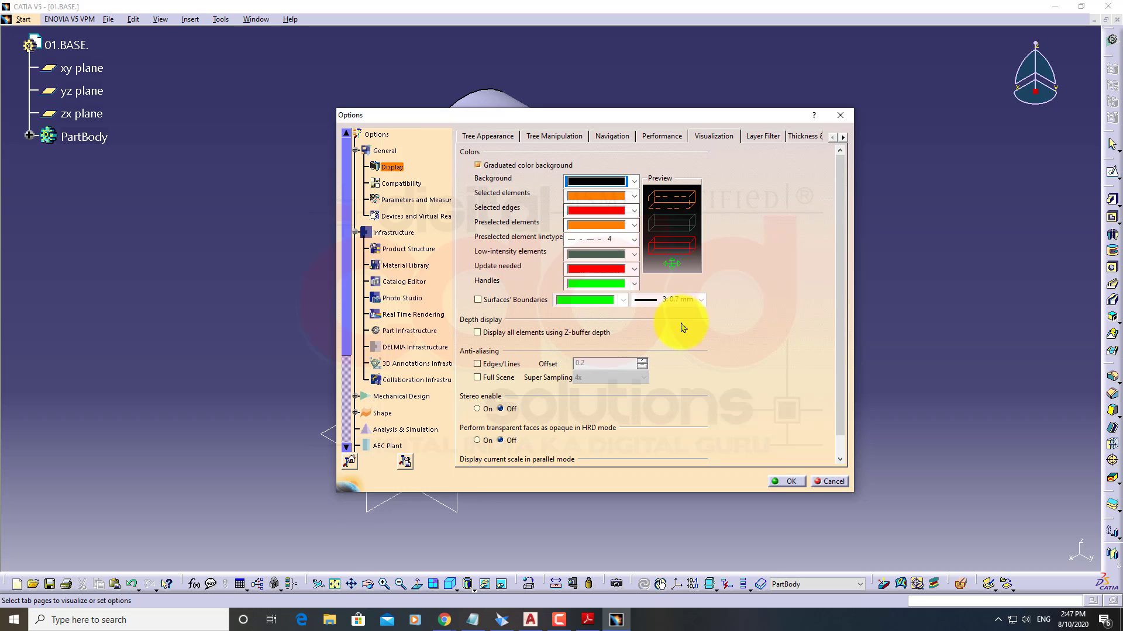
click(785, 481)
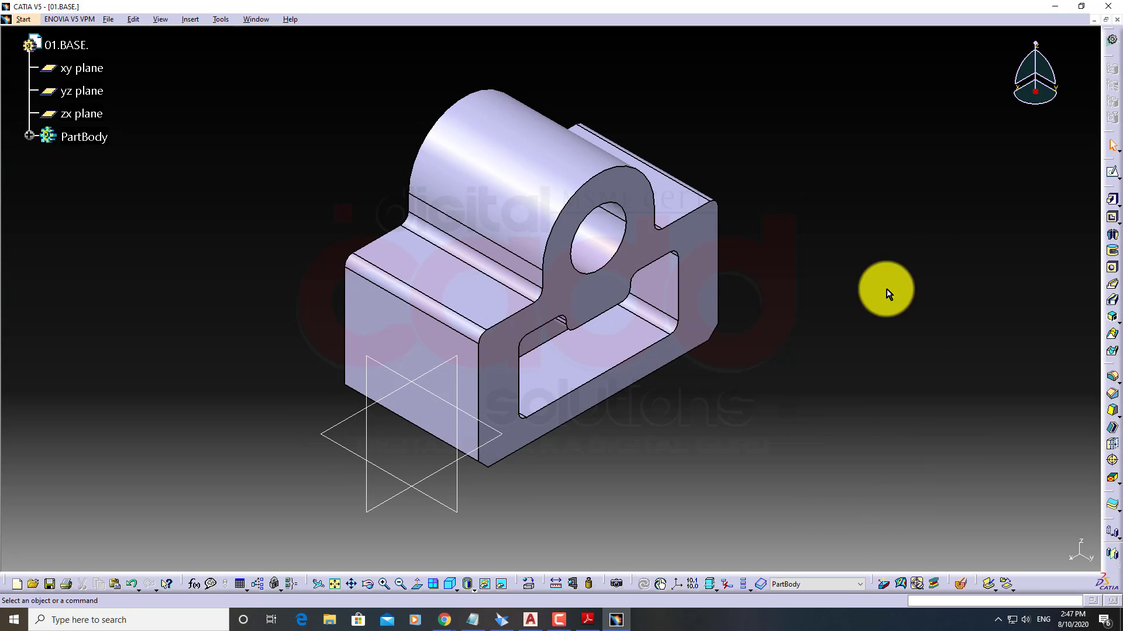
middle_drag(895, 388, 854, 416)
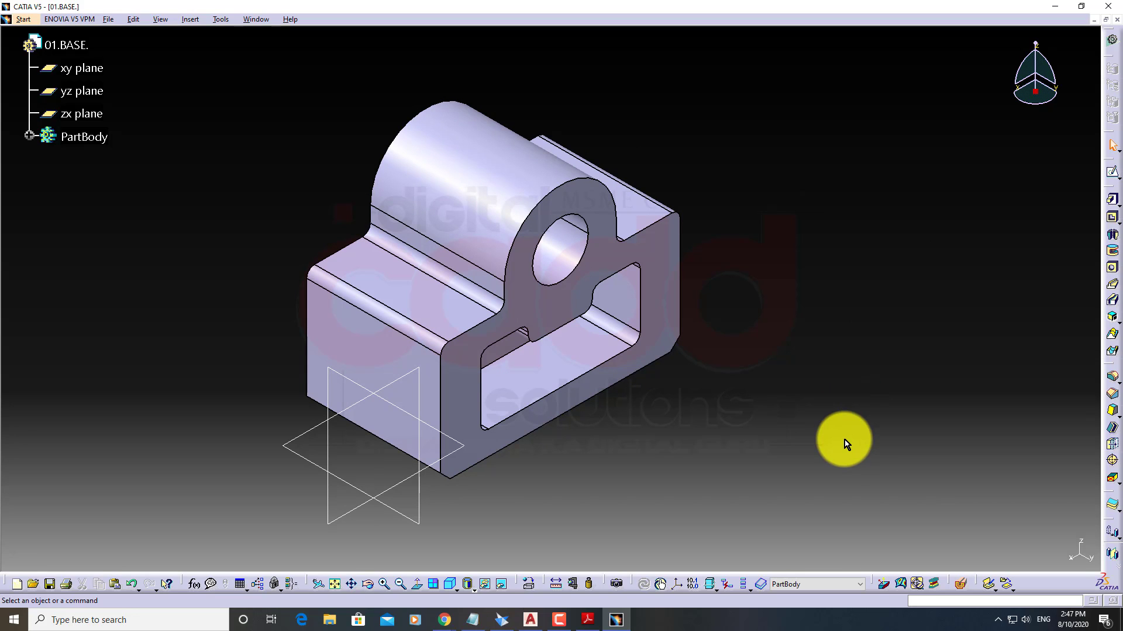
Reopen the Visualization options and examine the background colours offered, leaving the list without choosing one
click(221, 19)
click(250, 251)
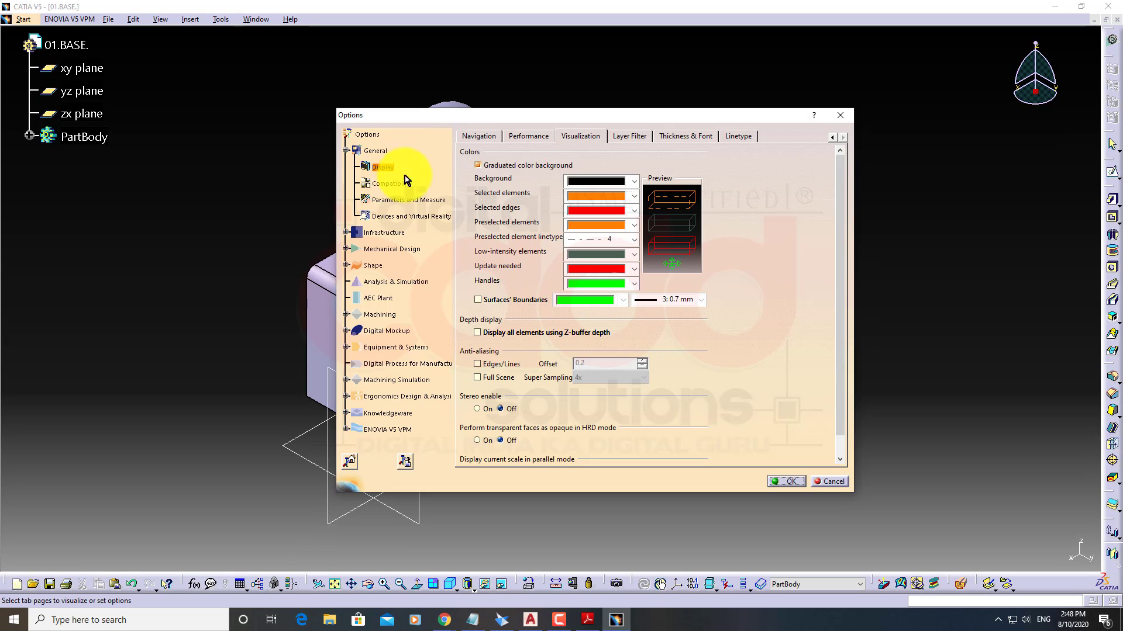
click(599, 186)
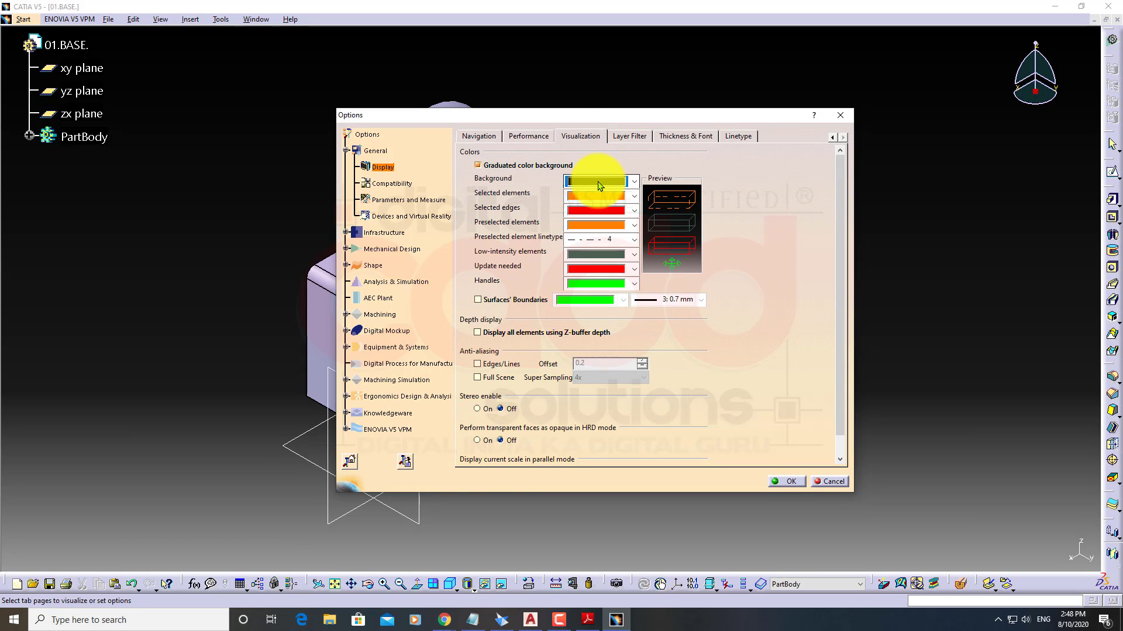
click(600, 186)
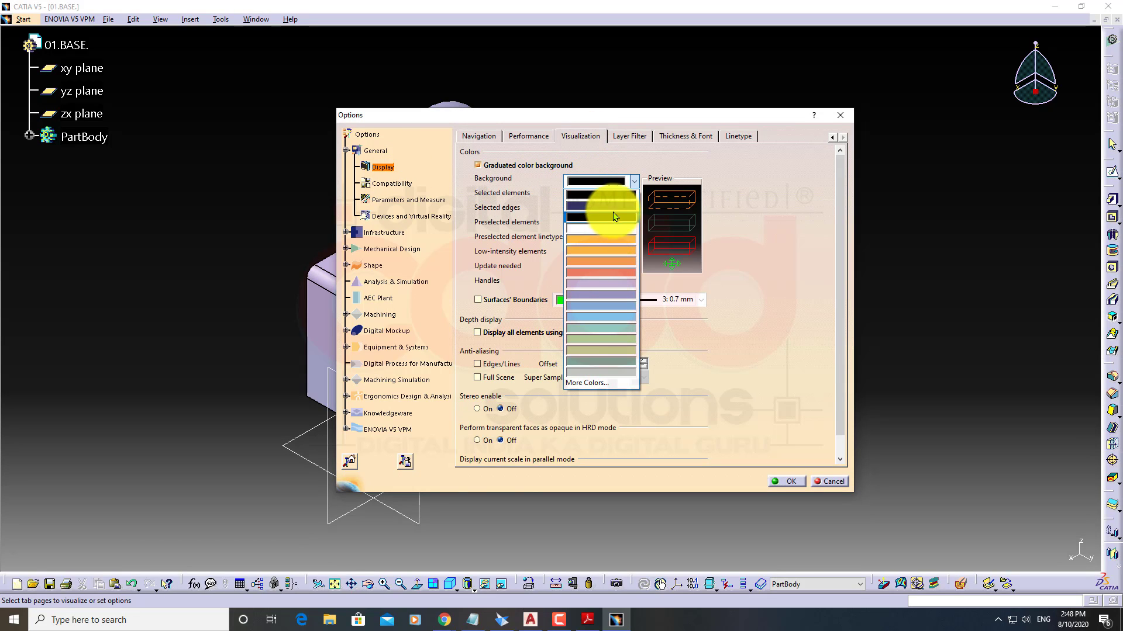
click(1001, 277)
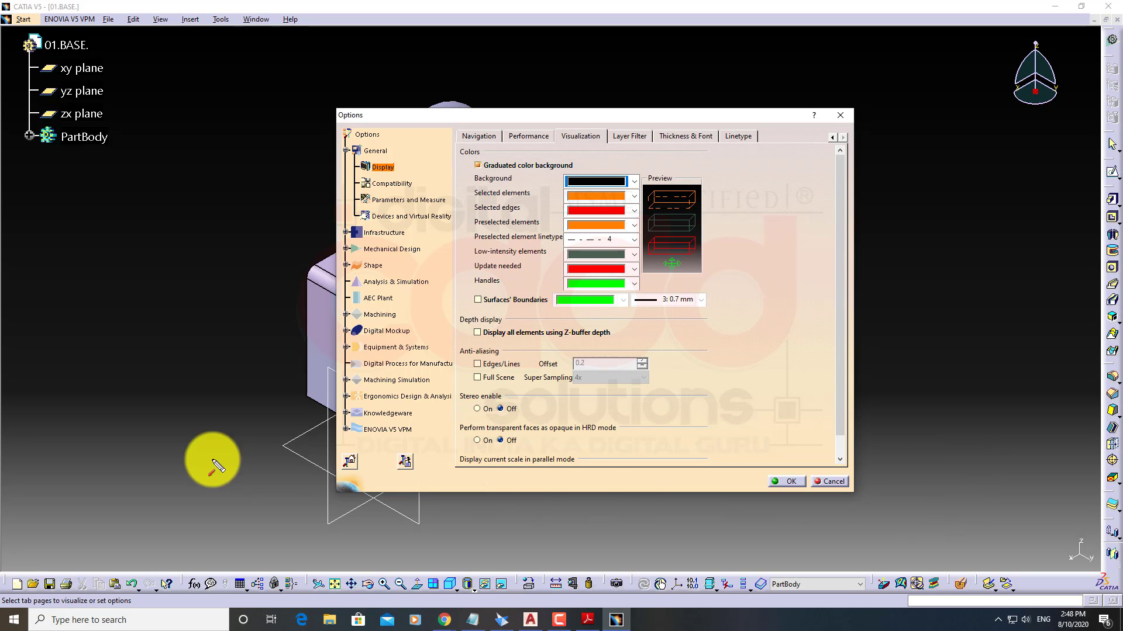
drag(2, 388, 636, 512)
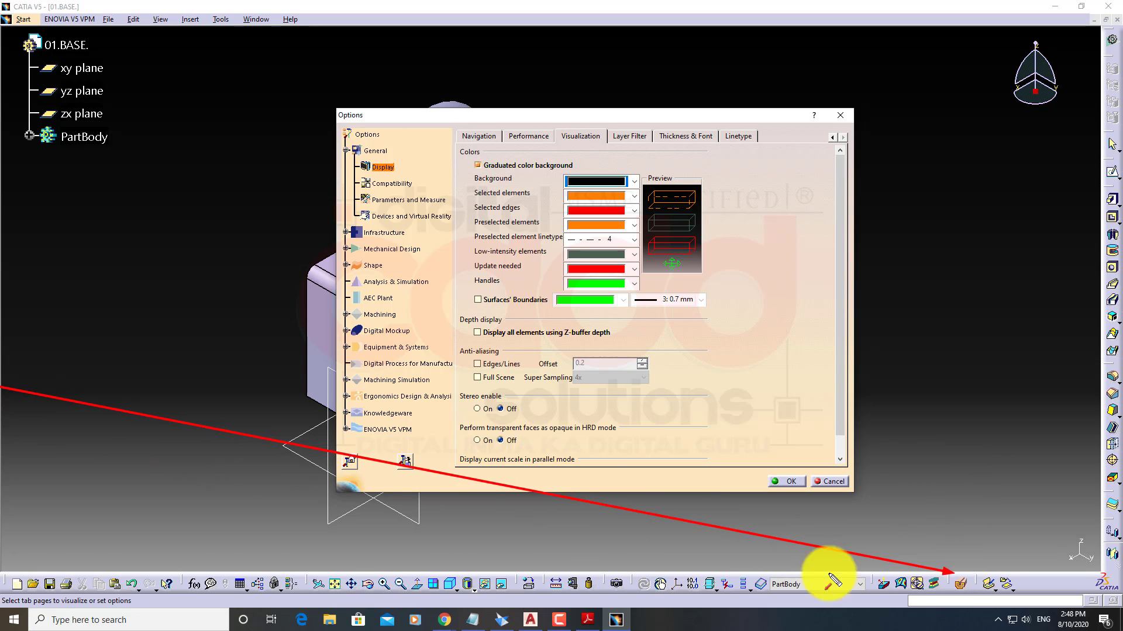
mouse_move(1, 387)
mouse_down()
mouse_move(108, 424)
mouse_move(777, 451)
mouse_move(1087, 413)
mouse_move(1102, 399)
mouse_up()
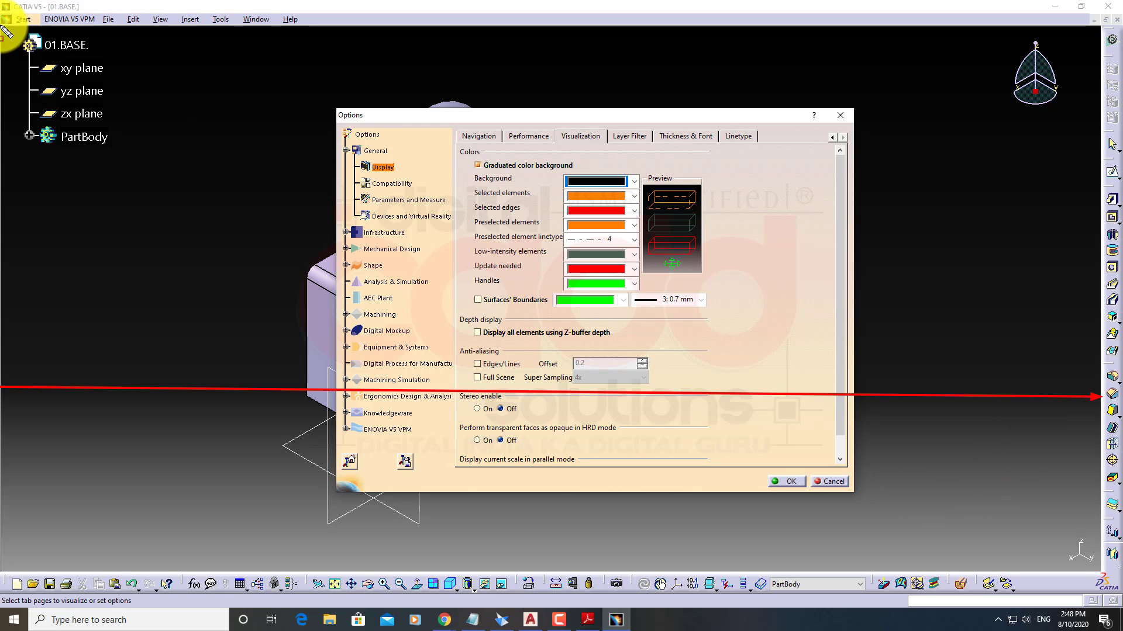
mouse_move(1, 25)
mouse_down()
mouse_move(300, 257)
mouse_move(918, 421)
mouse_move(1102, 398)
mouse_up()
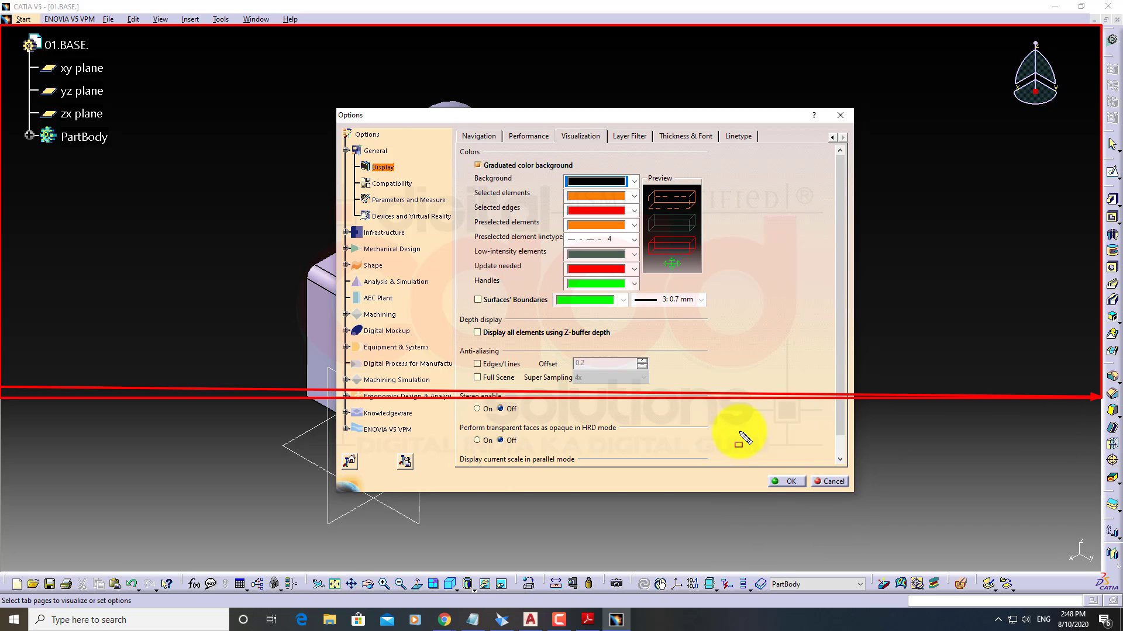
key(Escape)
Turn off the graduated color background and apply the options to the base part's view
click(498, 167)
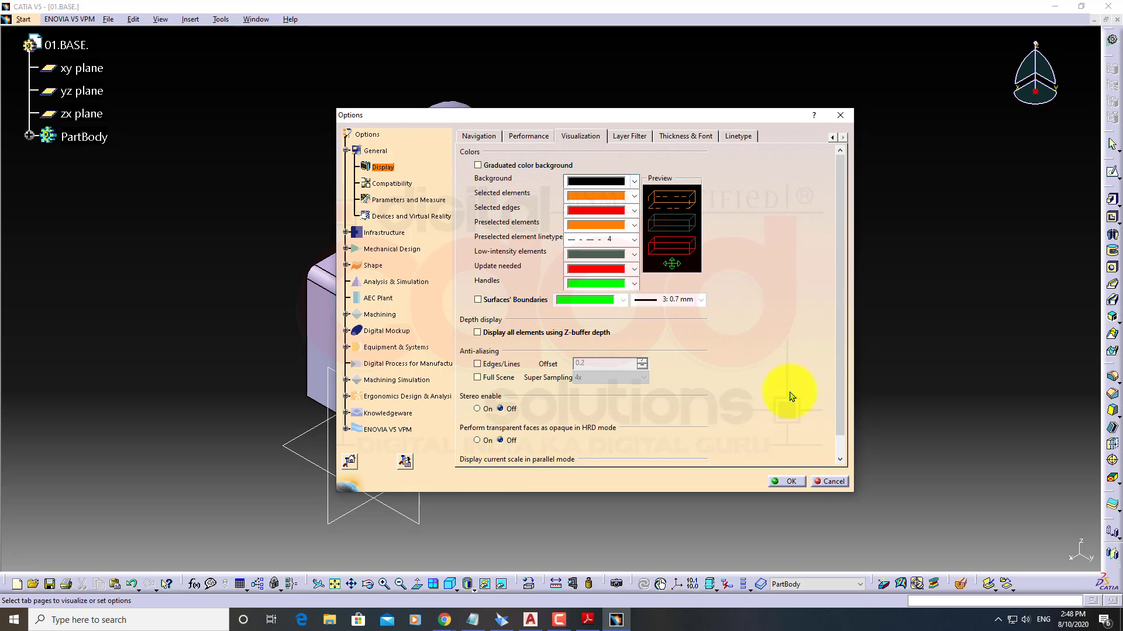
click(790, 481)
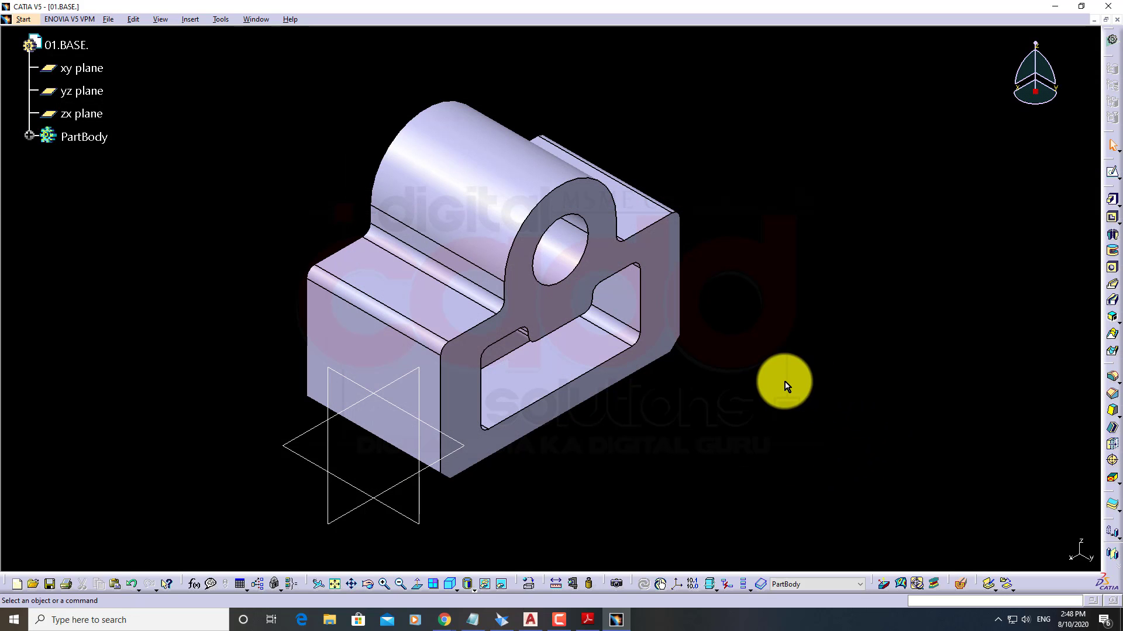
middle_drag(787, 386, 808, 407)
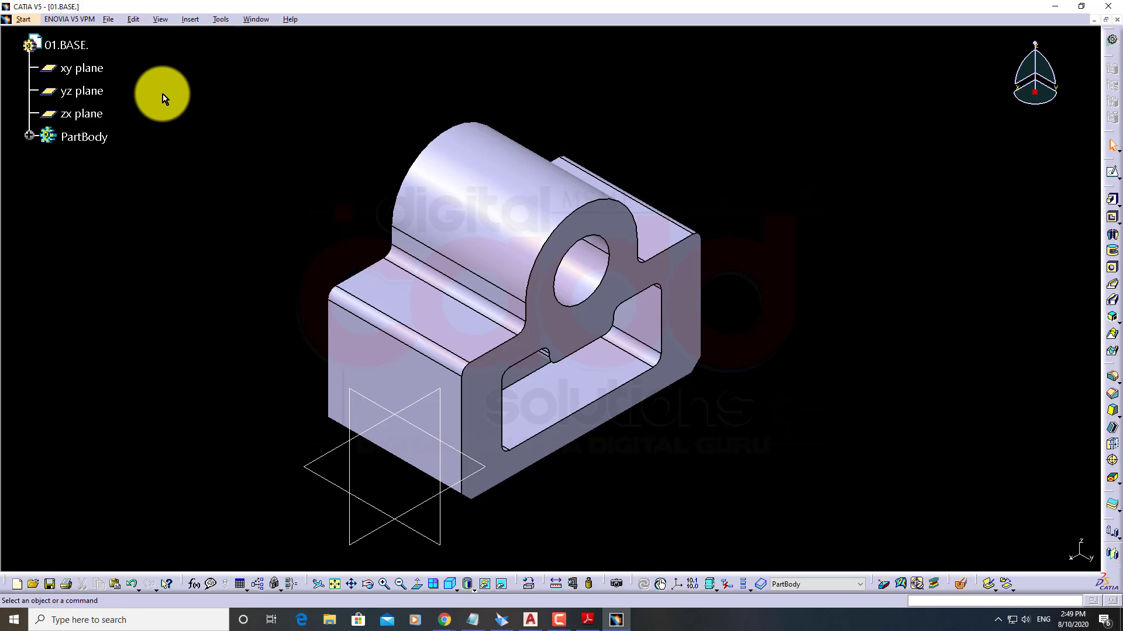
Turn the graduated color background back on, set the background to dark blue, and apply the options
click(221, 19)
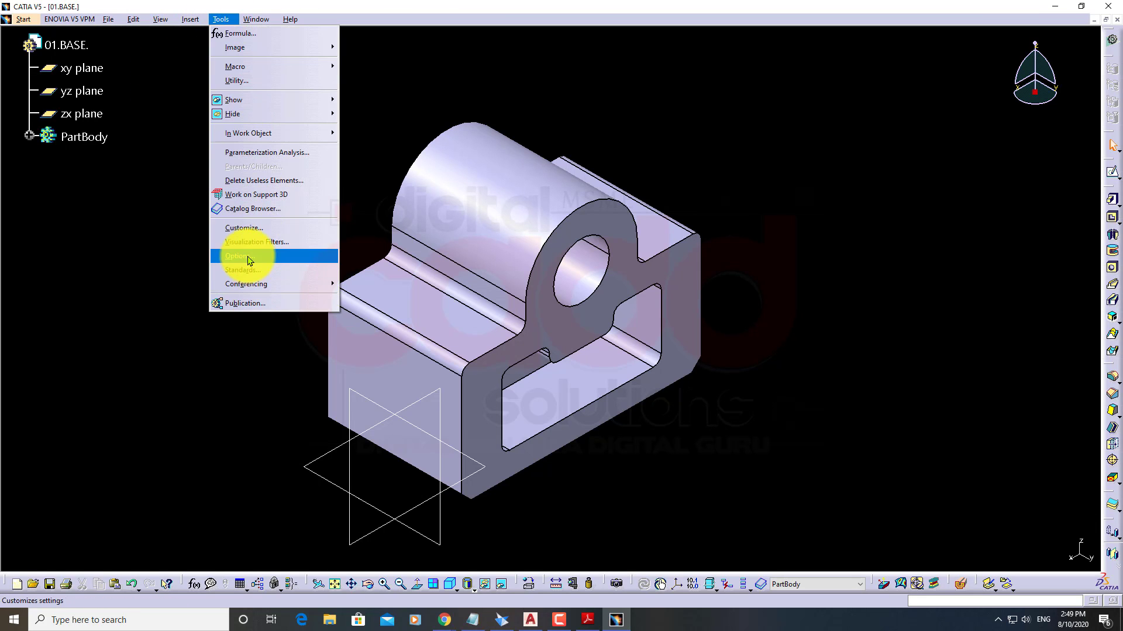
click(239, 256)
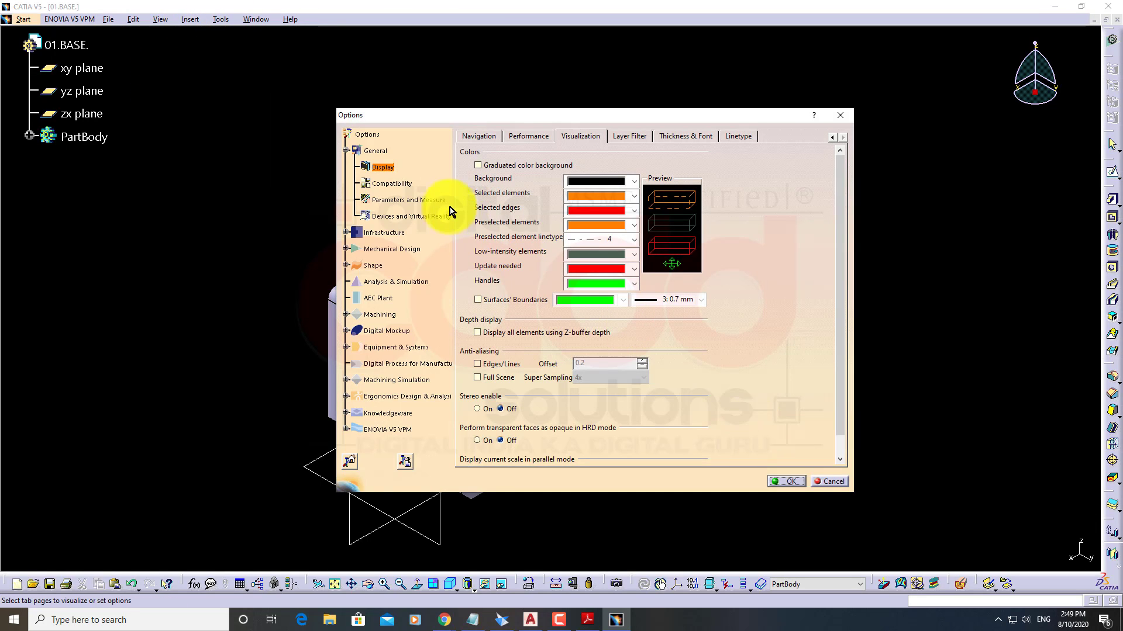
click(508, 168)
click(597, 181)
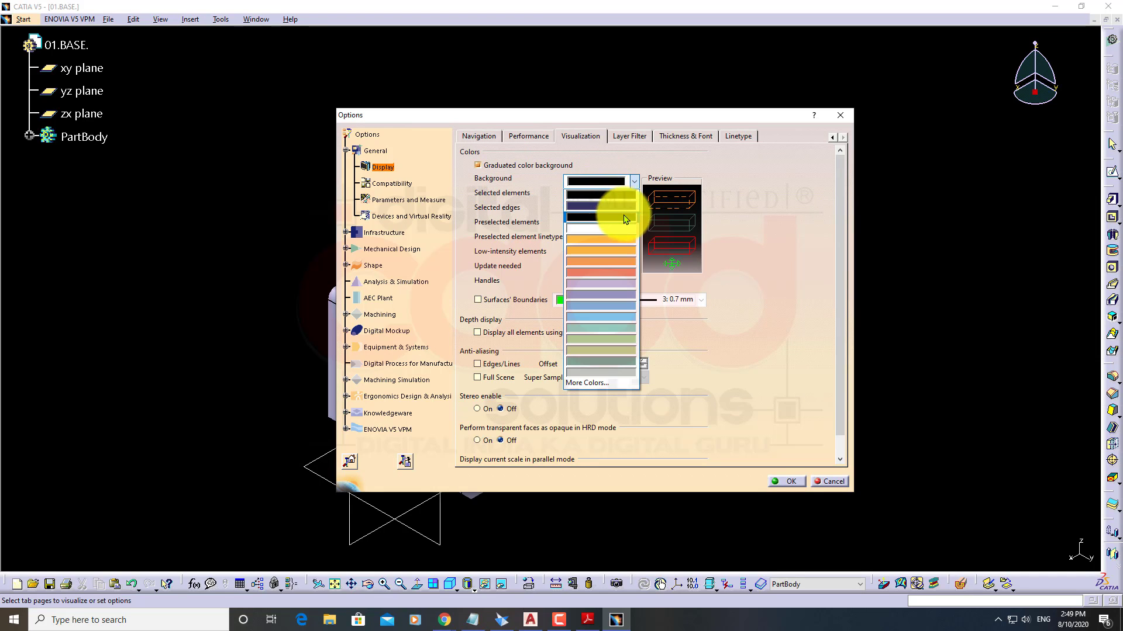
click(623, 207)
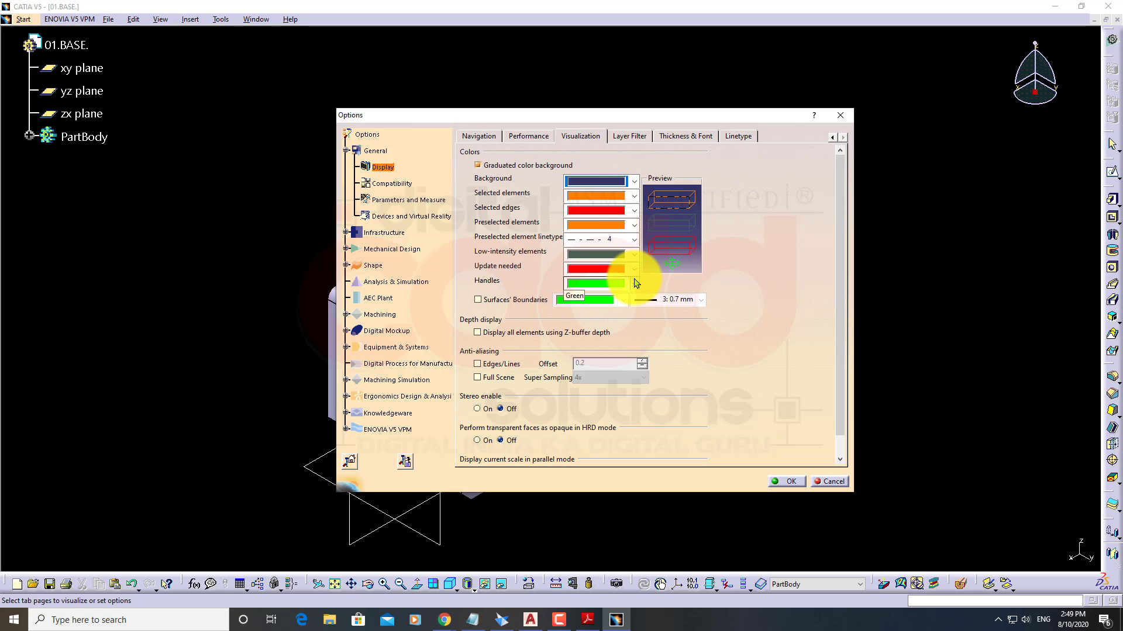
click(783, 482)
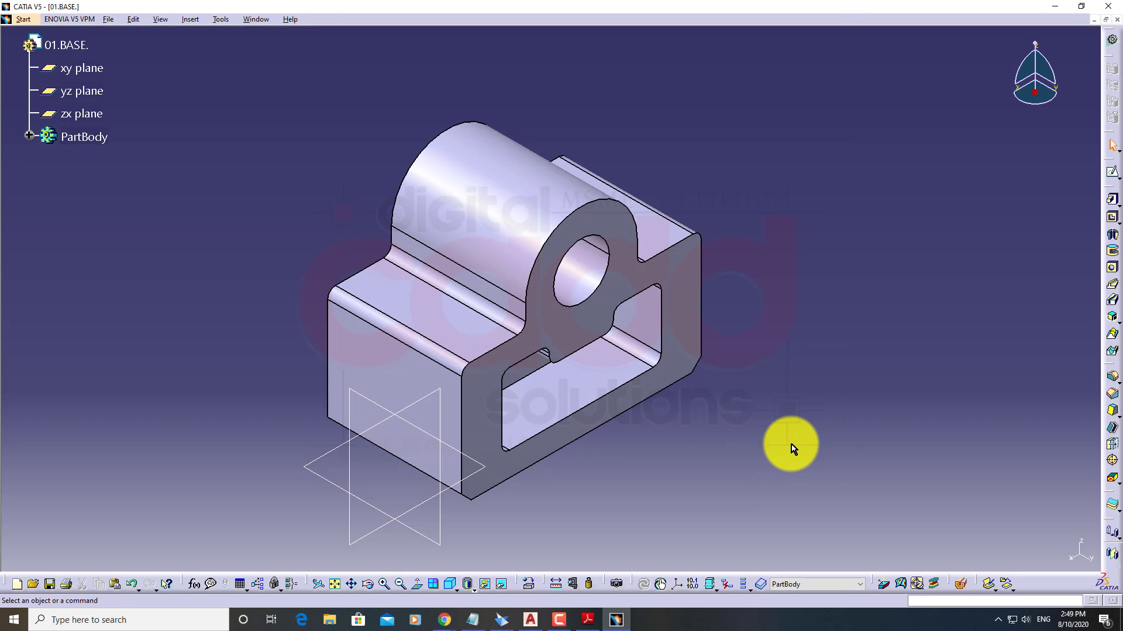
Rotate and zoom the base part, and return it to the standard isometric view
mouse_move(636, 406)
middle_down()
mouse_move(694, 311)
mouse_move(657, 226)
mouse_move(591, 201)
mouse_move(624, 400)
middle_up()
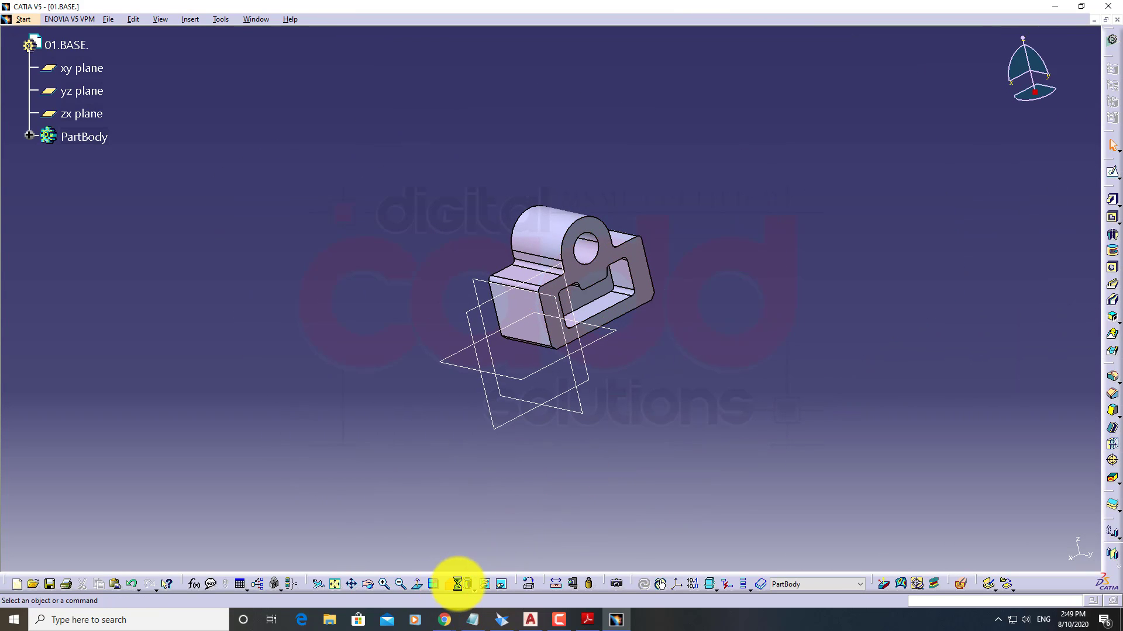
middle_drag(458, 583, 684, 279)
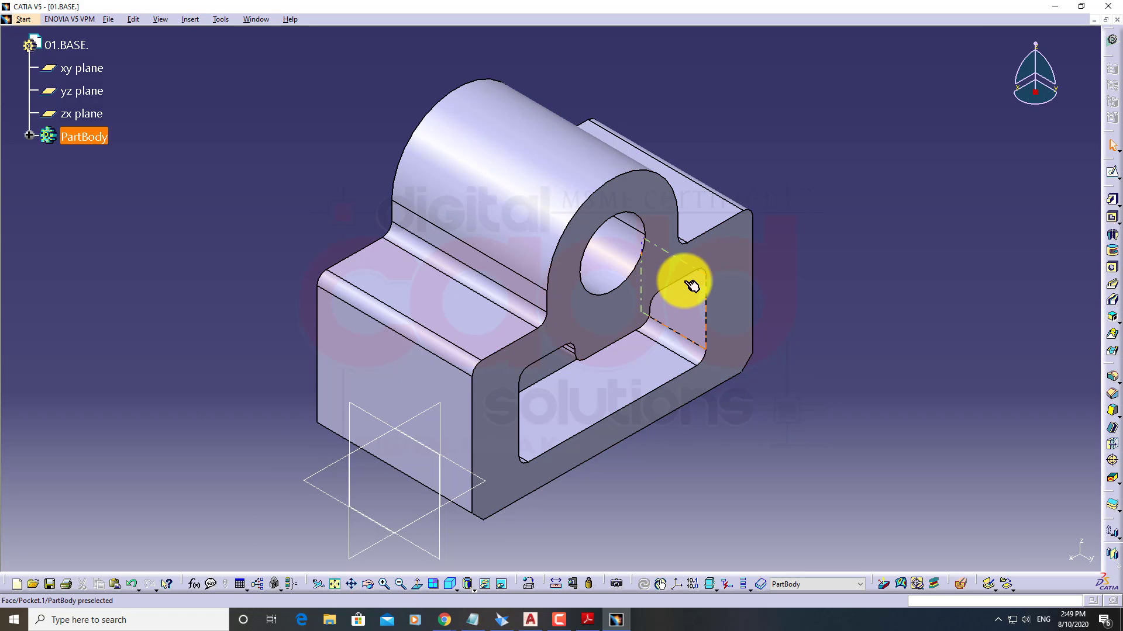
middle_drag(872, 351, 421, 544)
click(450, 583)
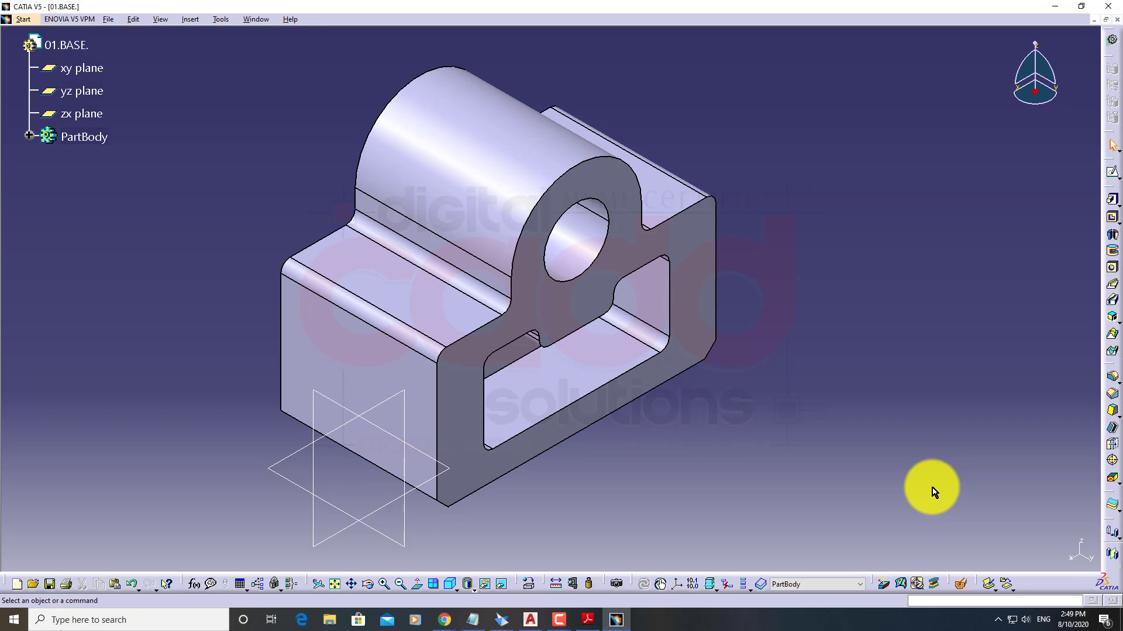
Float the Dynamic Sectioning toolbar and section the base part with a plane parallel to its side face, moved inward through the bore
drag(940, 581, 875, 421)
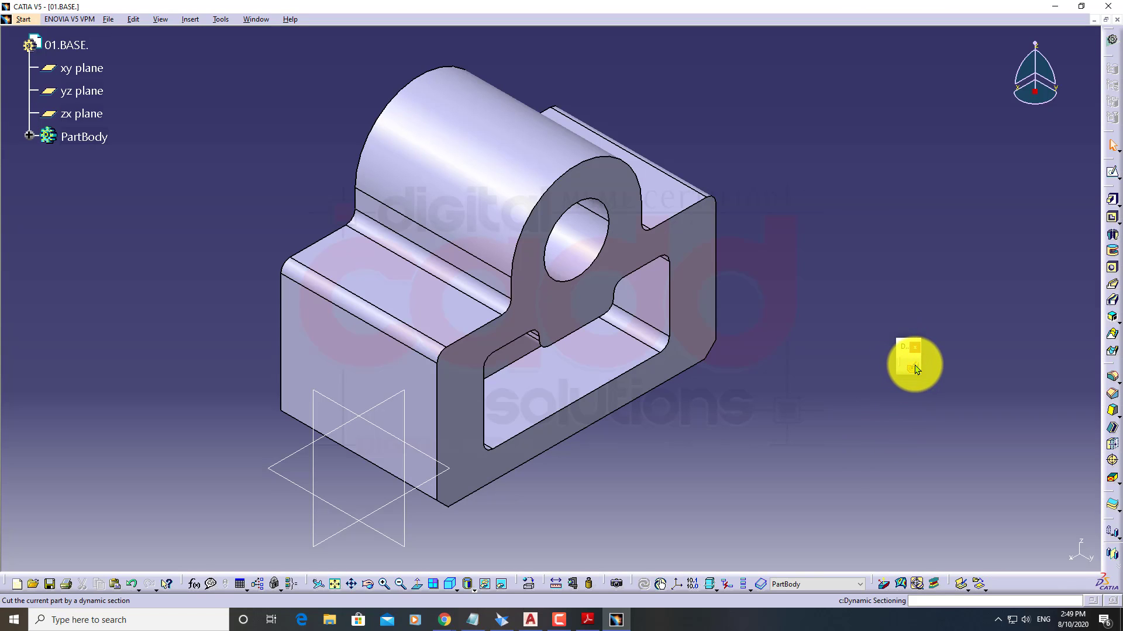
click(913, 368)
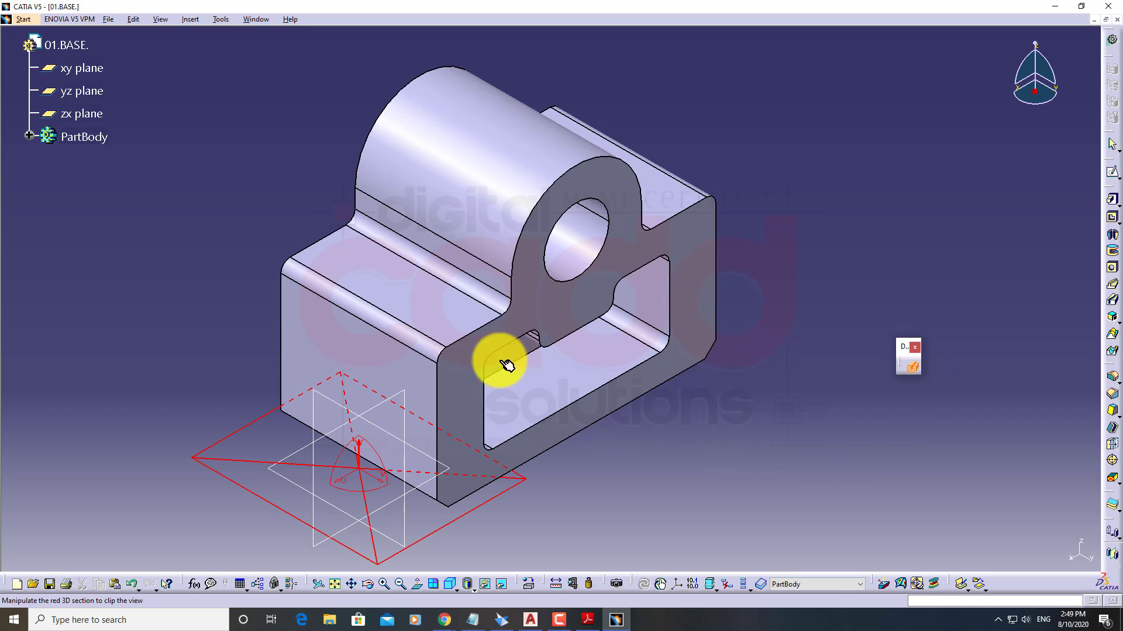
click(391, 383)
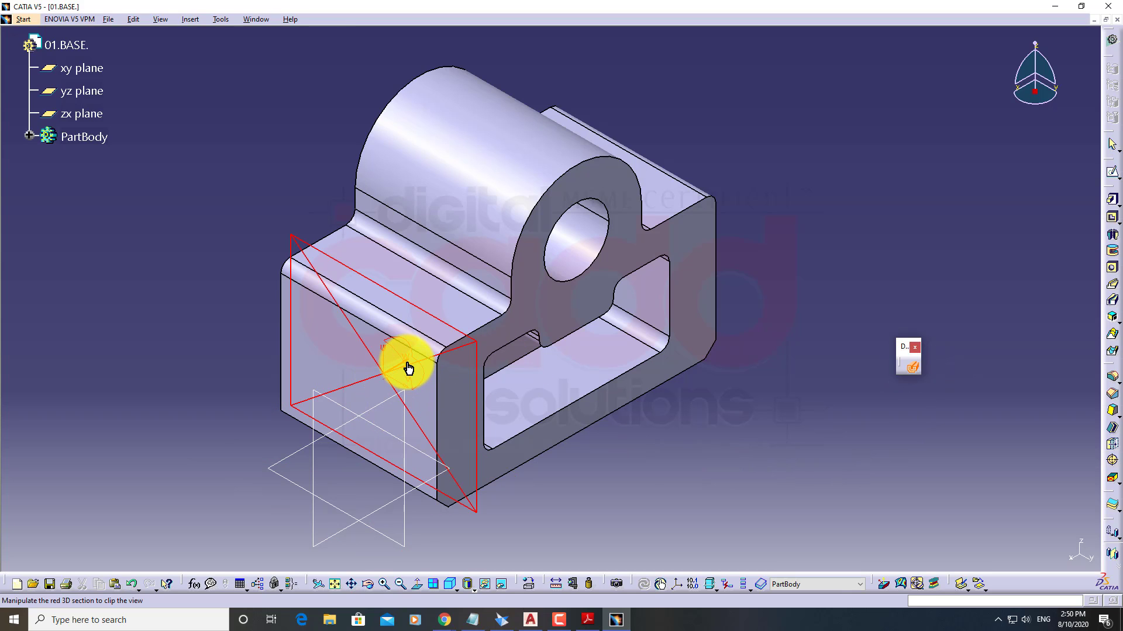
drag(408, 368, 551, 322)
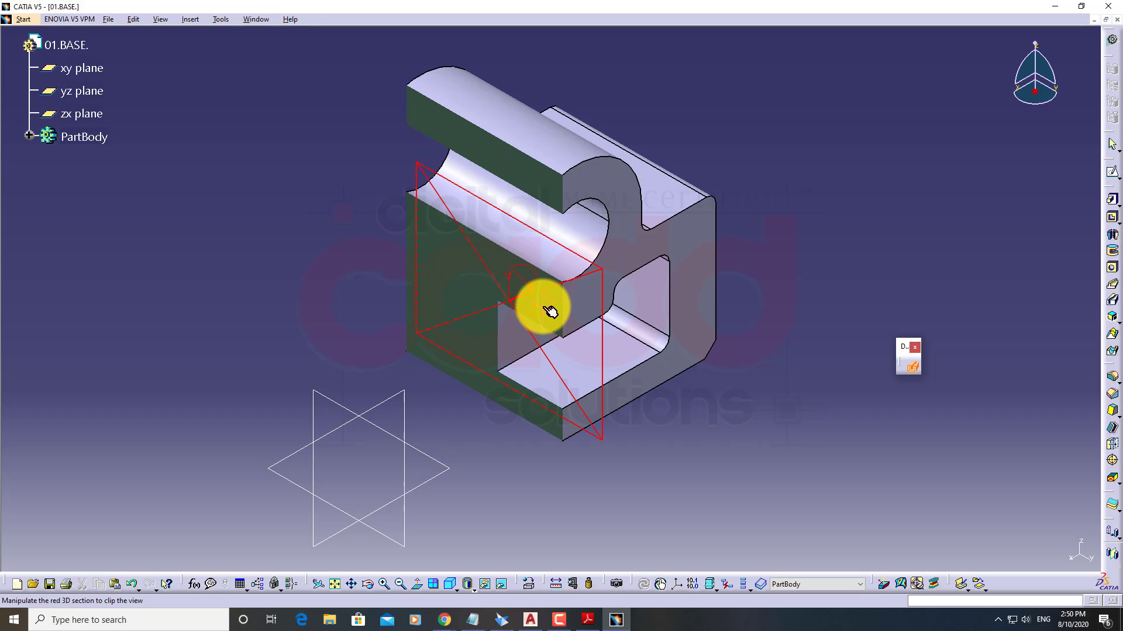
Rotate the dynamic section plane to cut the base part obliquely across its width, and turn sectioning off
drag(549, 312, 612, 338)
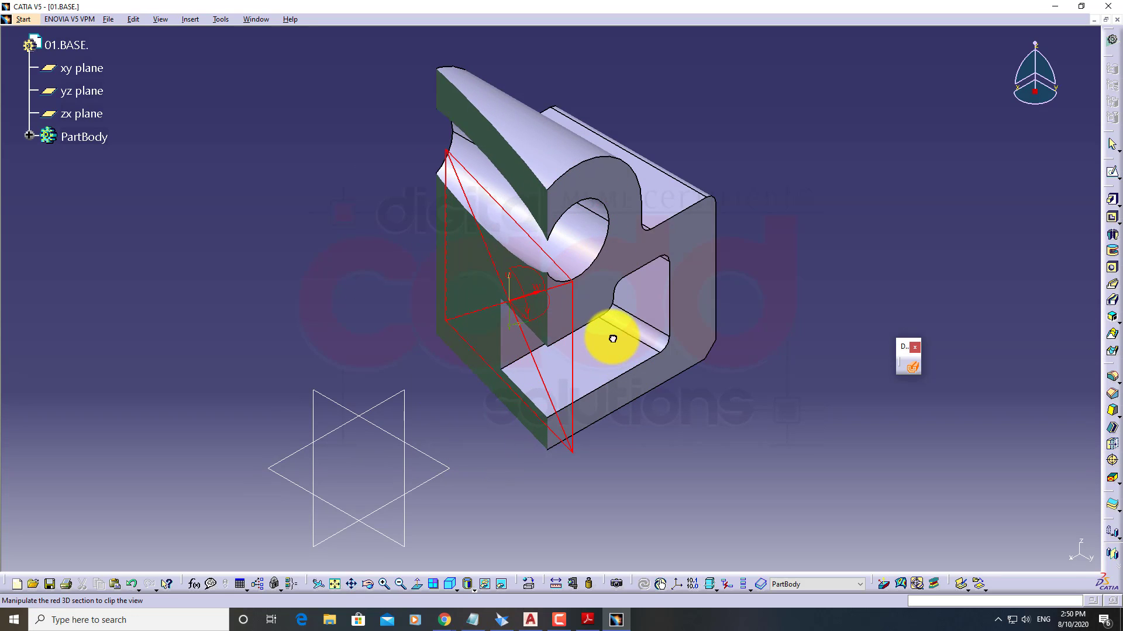
drag(624, 295, 581, 442)
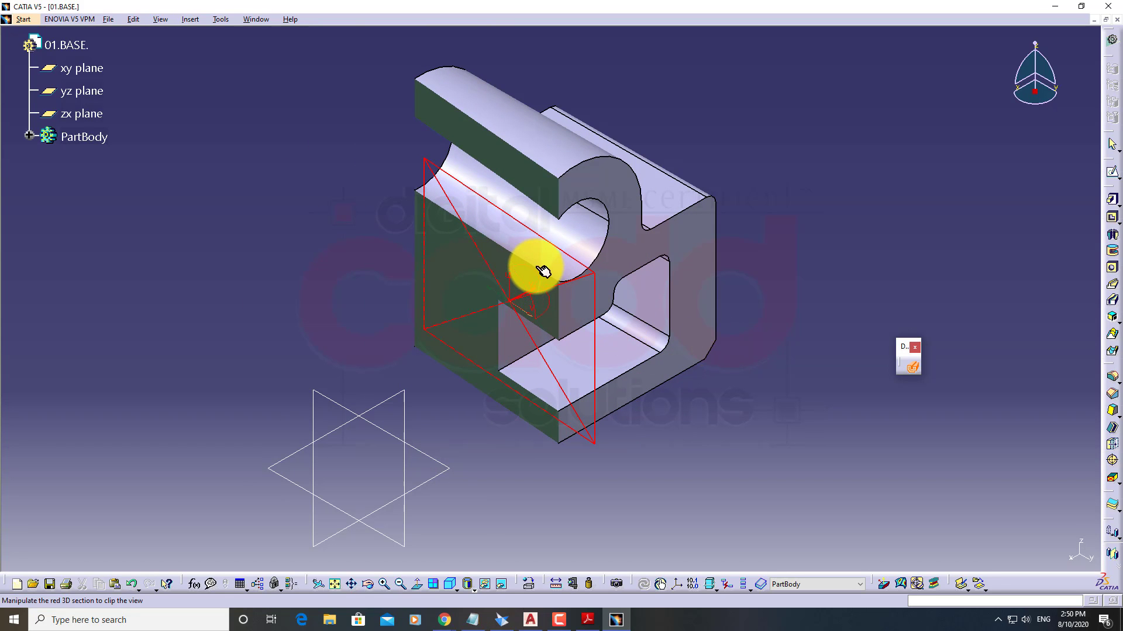
drag(548, 283, 680, 296)
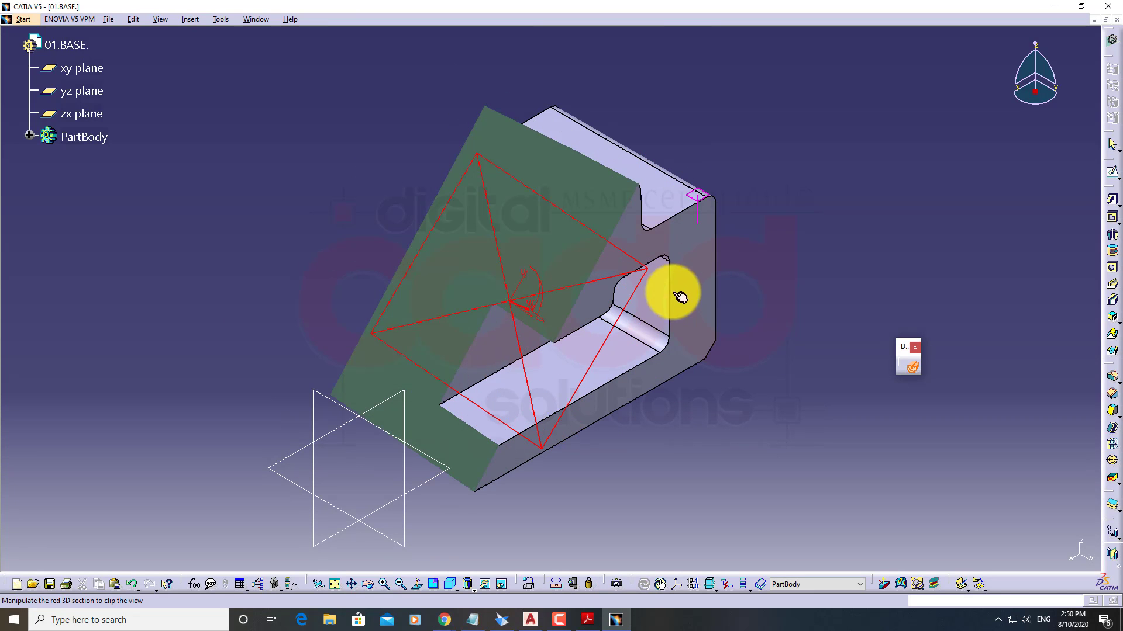
click(914, 368)
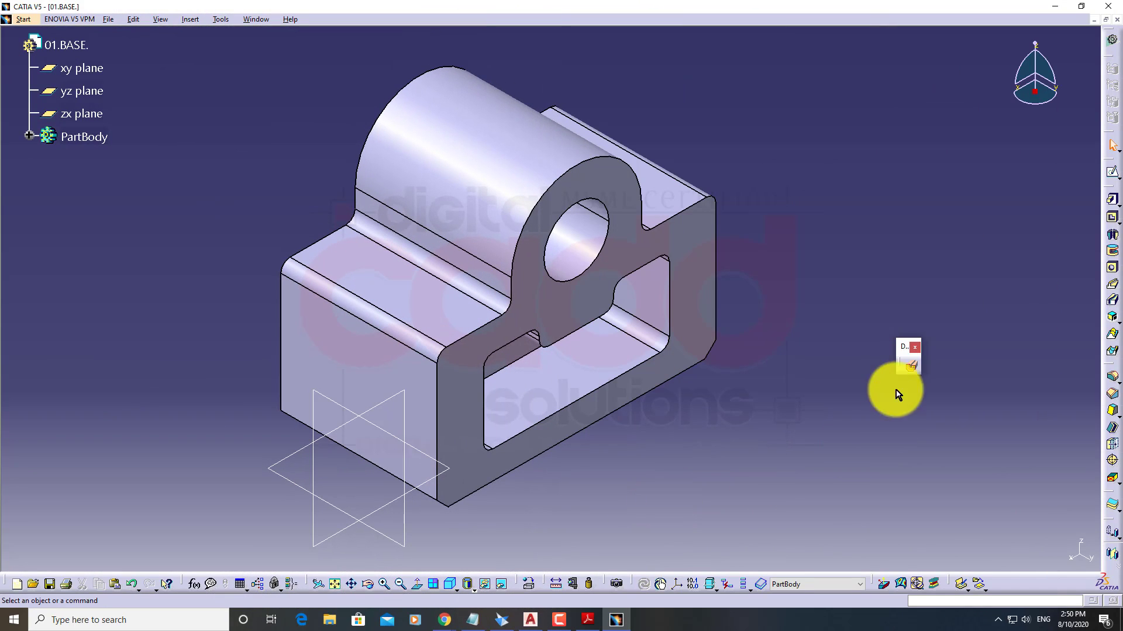
Restart dynamic sectioning, move and tilt the plane to cut obliquely through the base part, and end sectioning
click(911, 366)
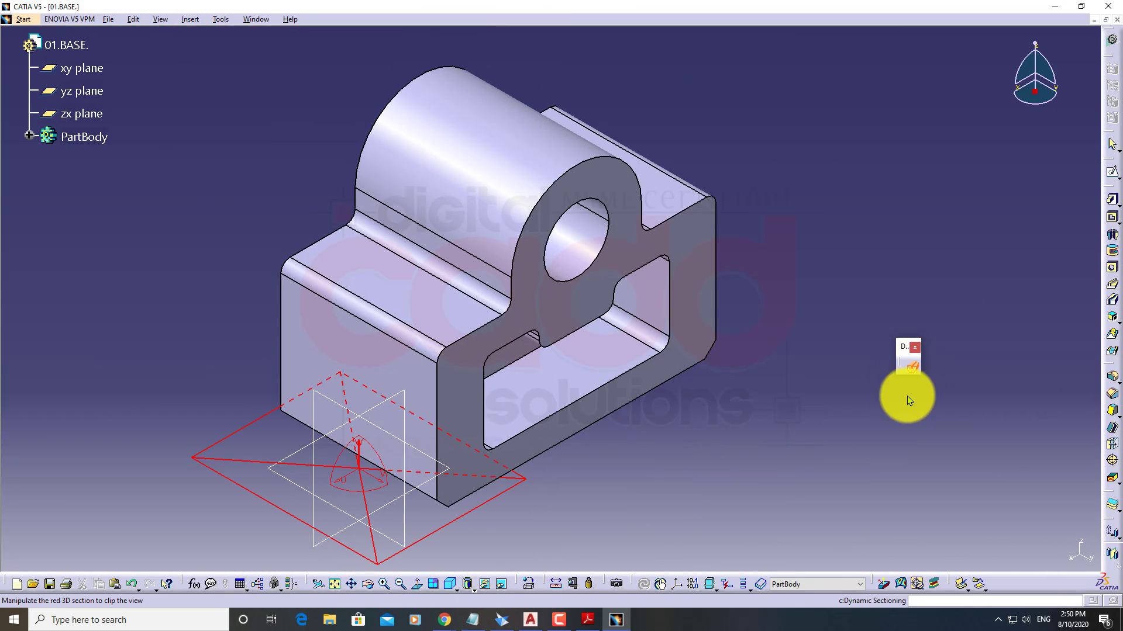
drag(446, 413, 760, 274)
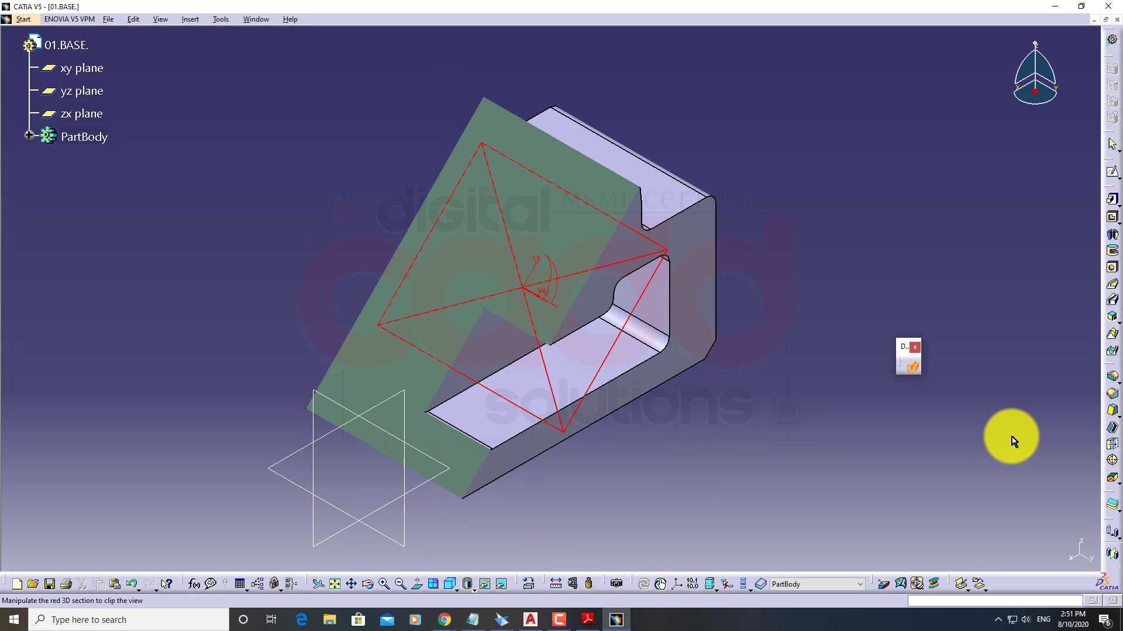
click(910, 365)
Enlarge the Apply Material library and apply the Aluminium metal material to the base part's PartBody
middle_drag(668, 459, 653, 458)
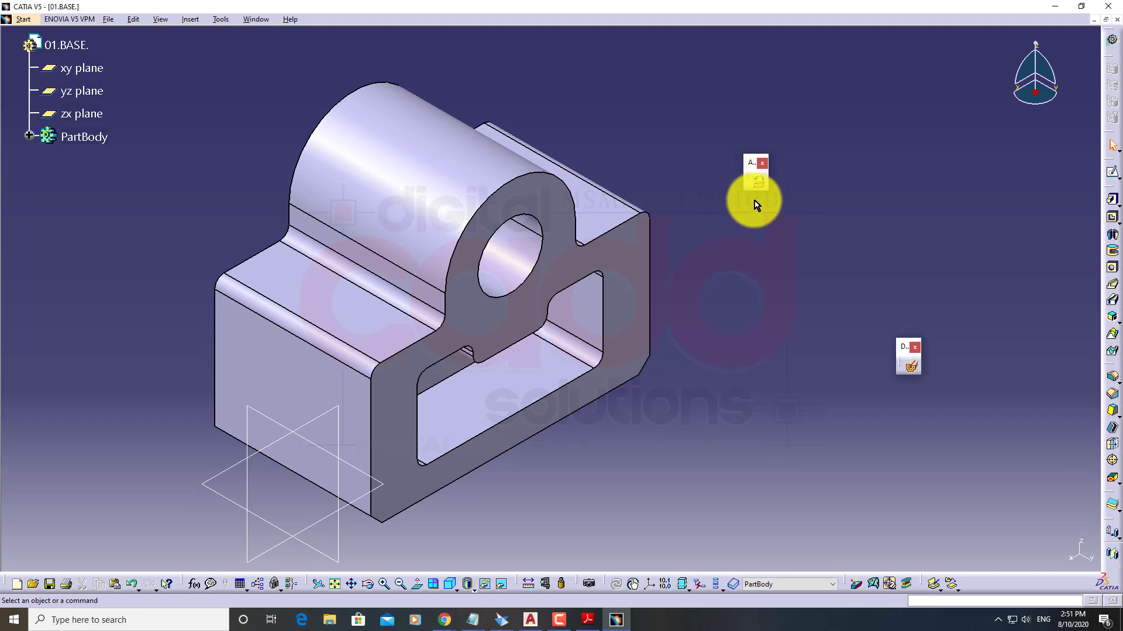
click(758, 183)
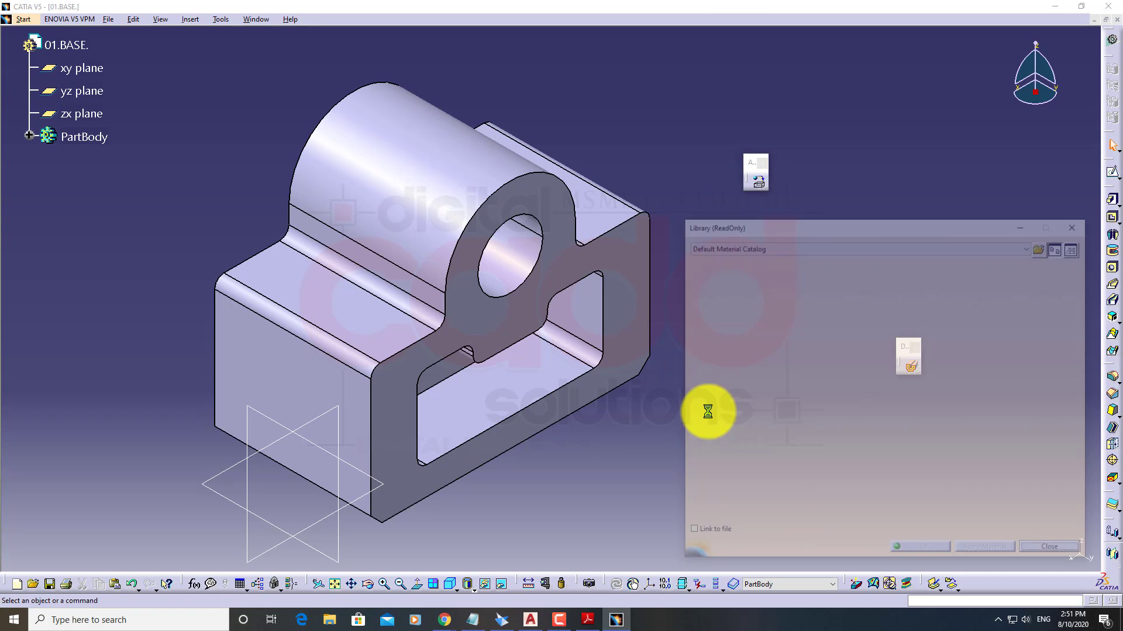
drag(722, 220, 732, 118)
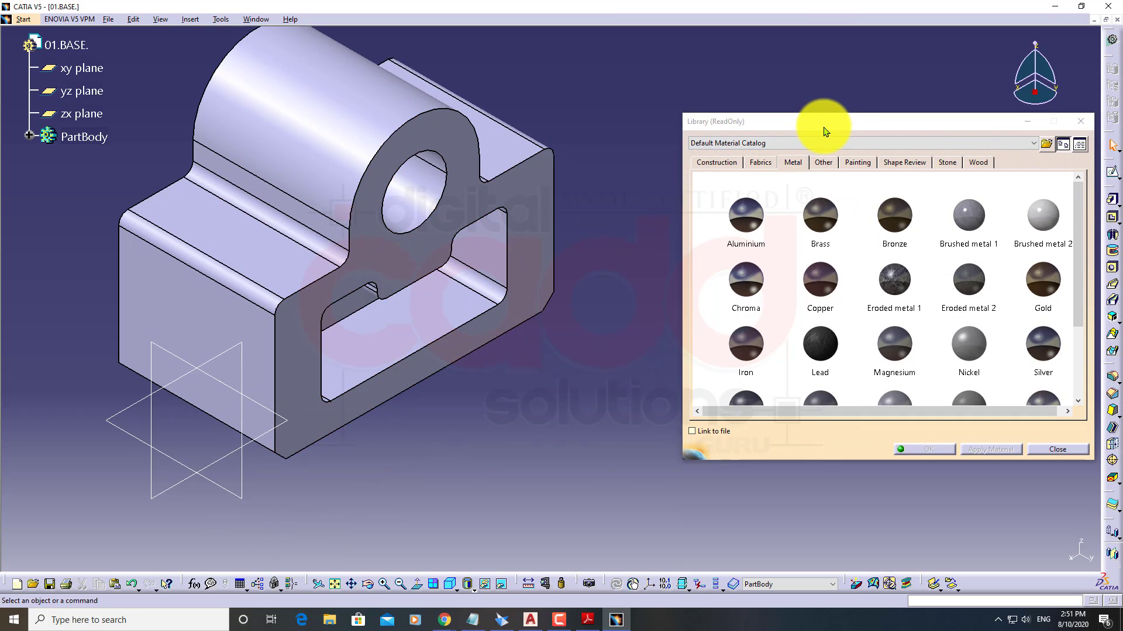
drag(824, 130, 720, 128)
click(864, 339)
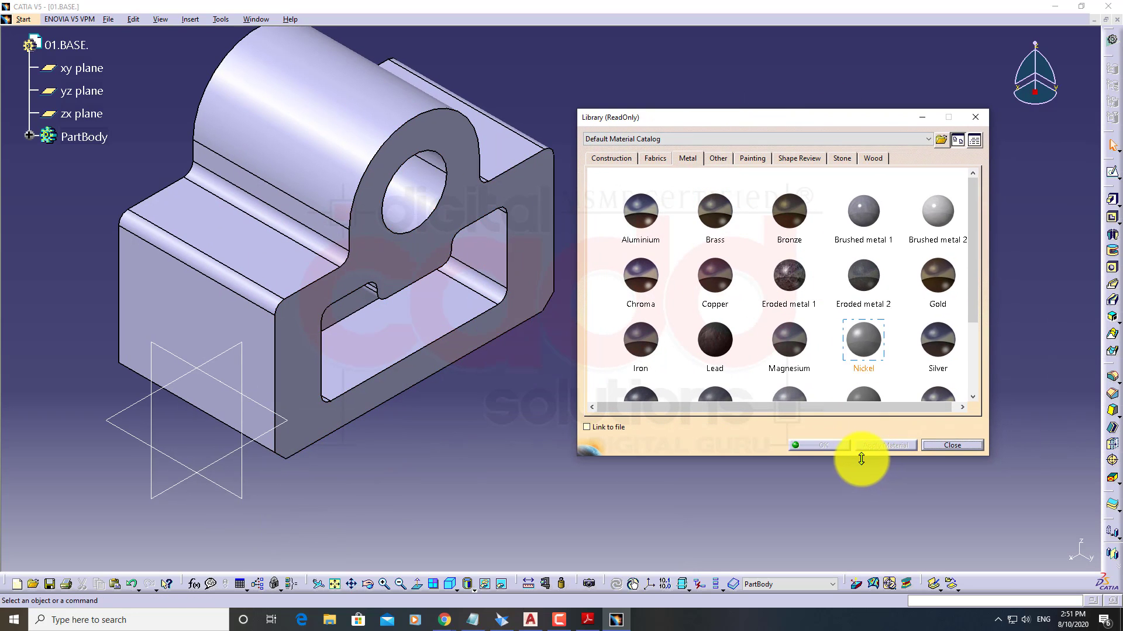
drag(861, 459, 860, 588)
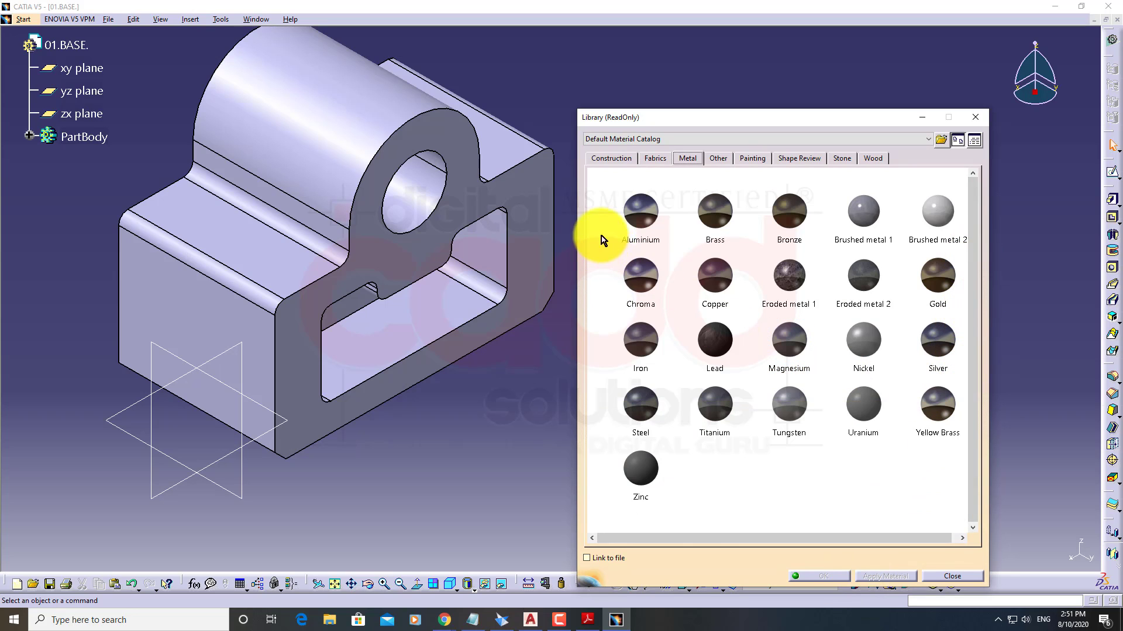
click(641, 220)
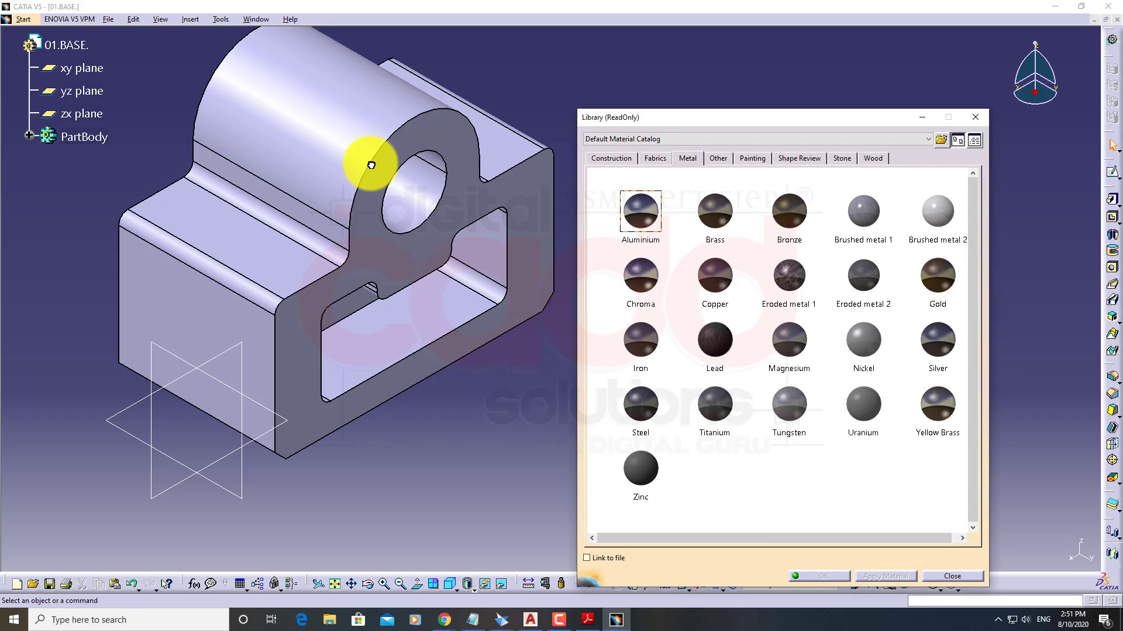
click(351, 151)
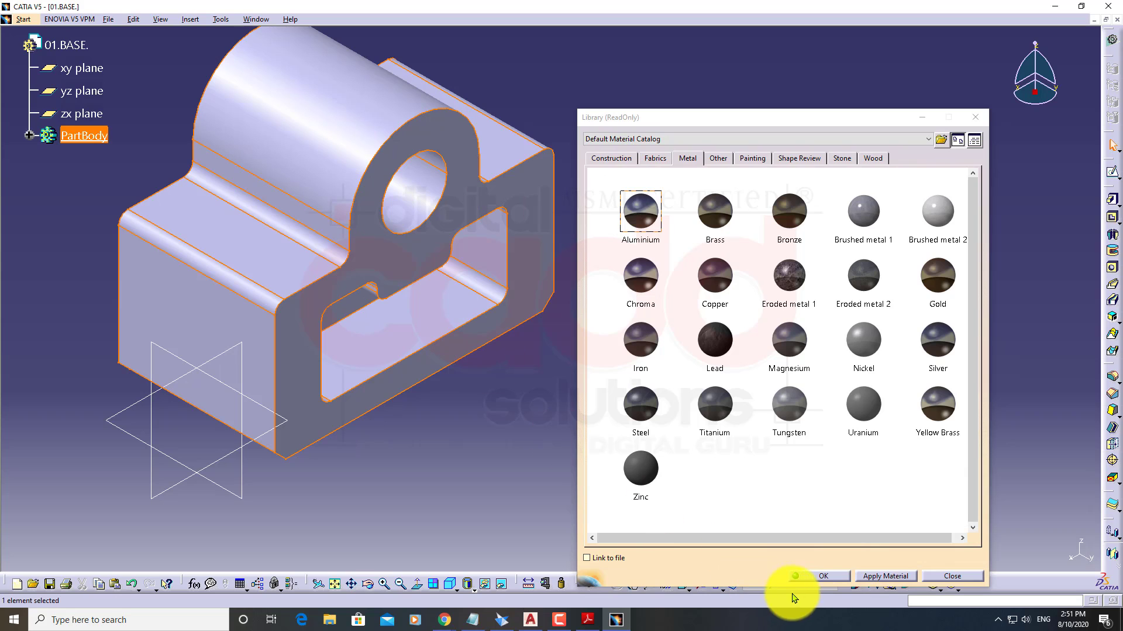
click(796, 580)
Pan and orbit the base part, and restore its isometric view
middle_drag(521, 378, 606, 416)
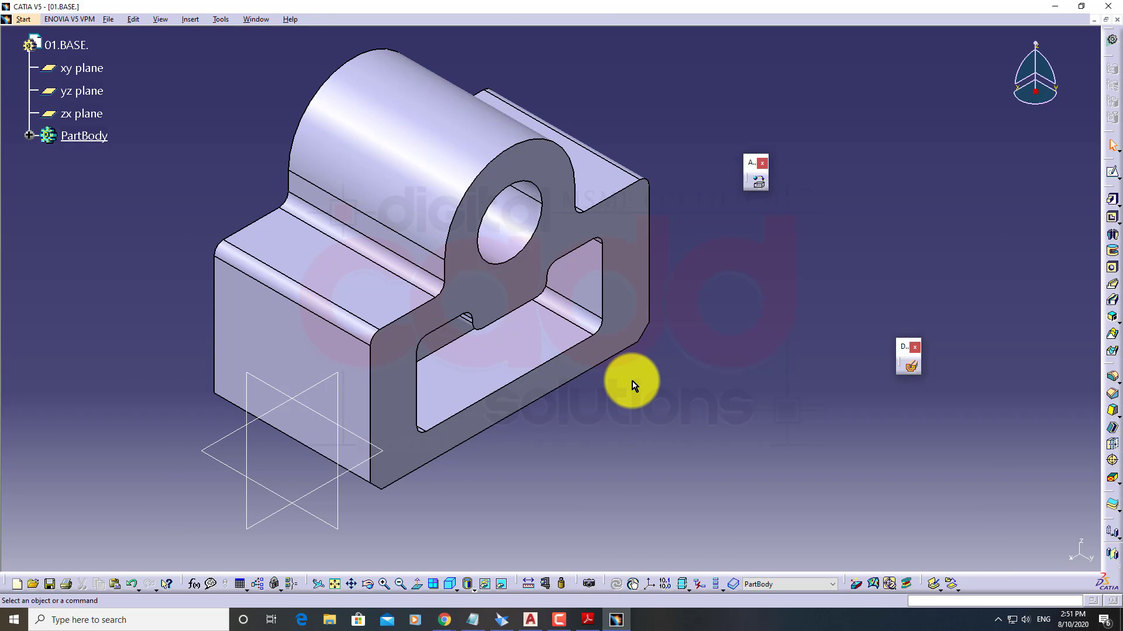
mouse_move(672, 350)
middle_down()
mouse_move(502, 368)
mouse_move(596, 334)
mouse_move(552, 224)
mouse_move(646, 401)
middle_up()
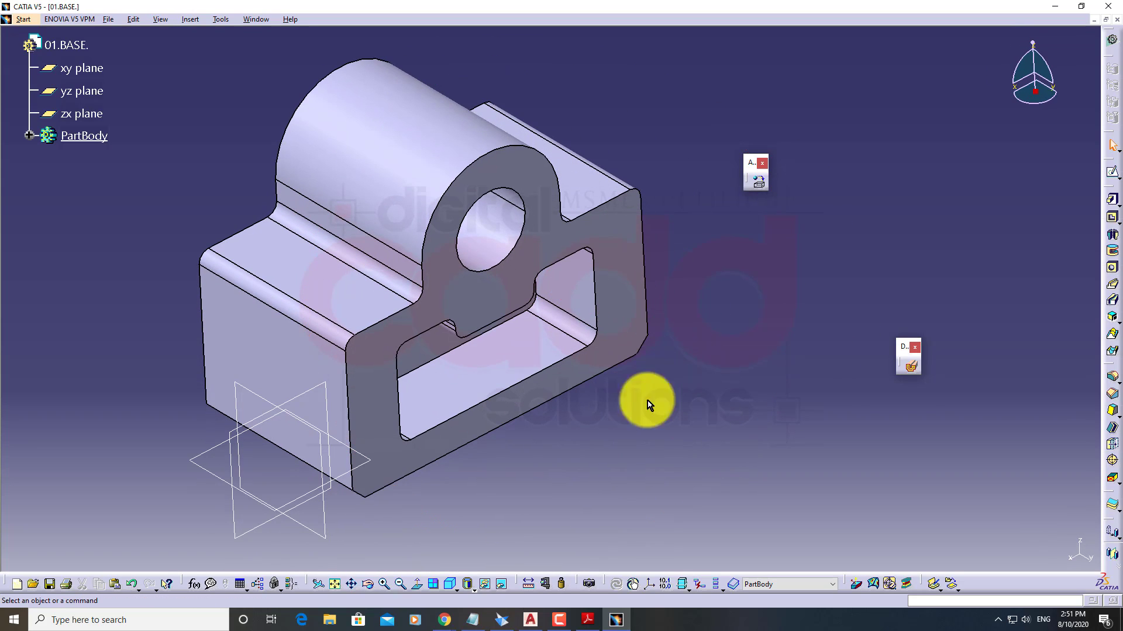
click(450, 583)
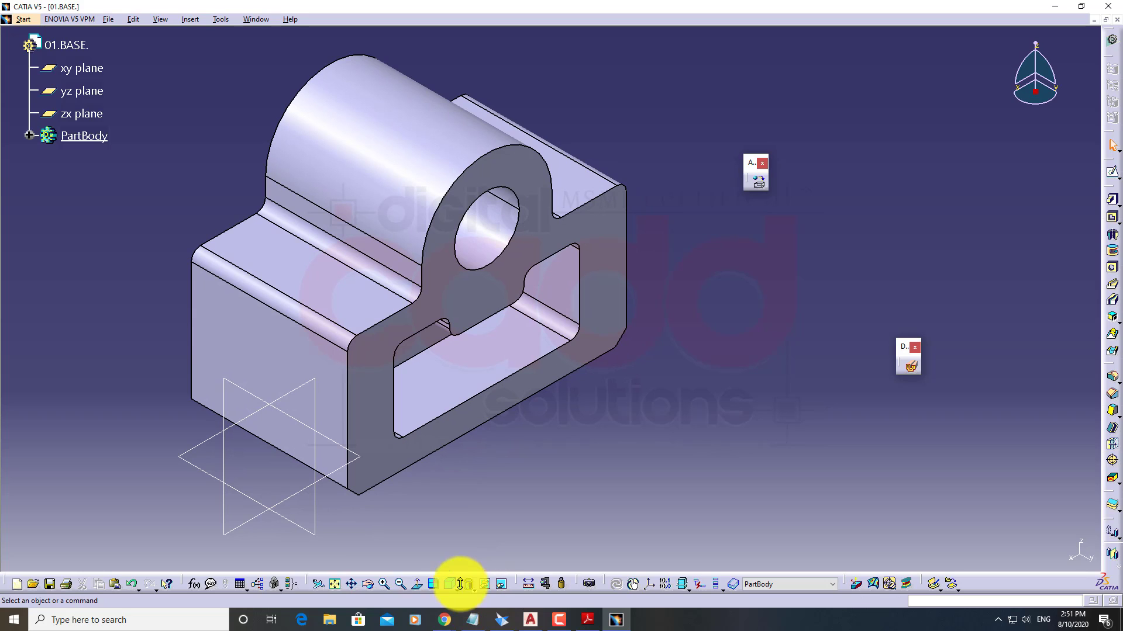
Float the View toolbar and display the base part in Shading with Material mode
drag(298, 583, 576, 493)
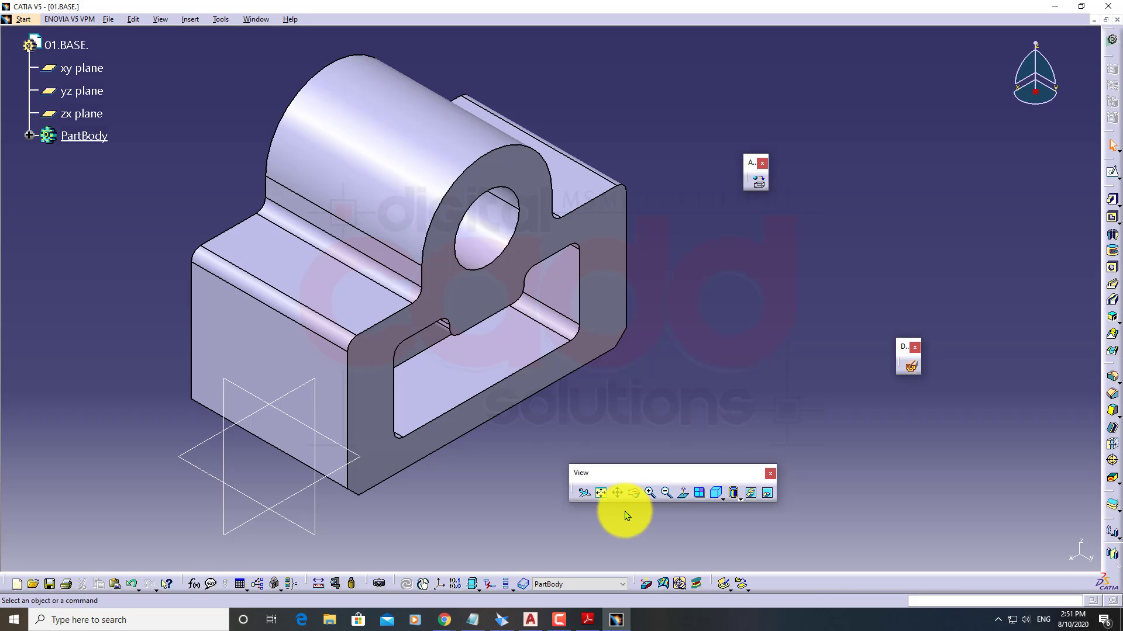
click(743, 496)
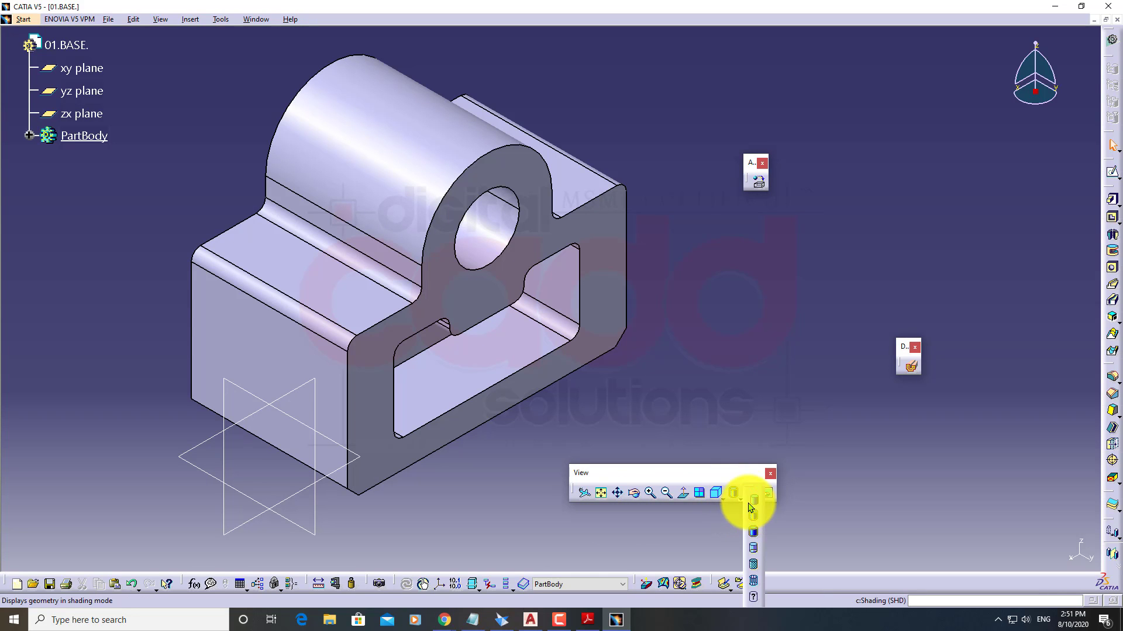
click(770, 575)
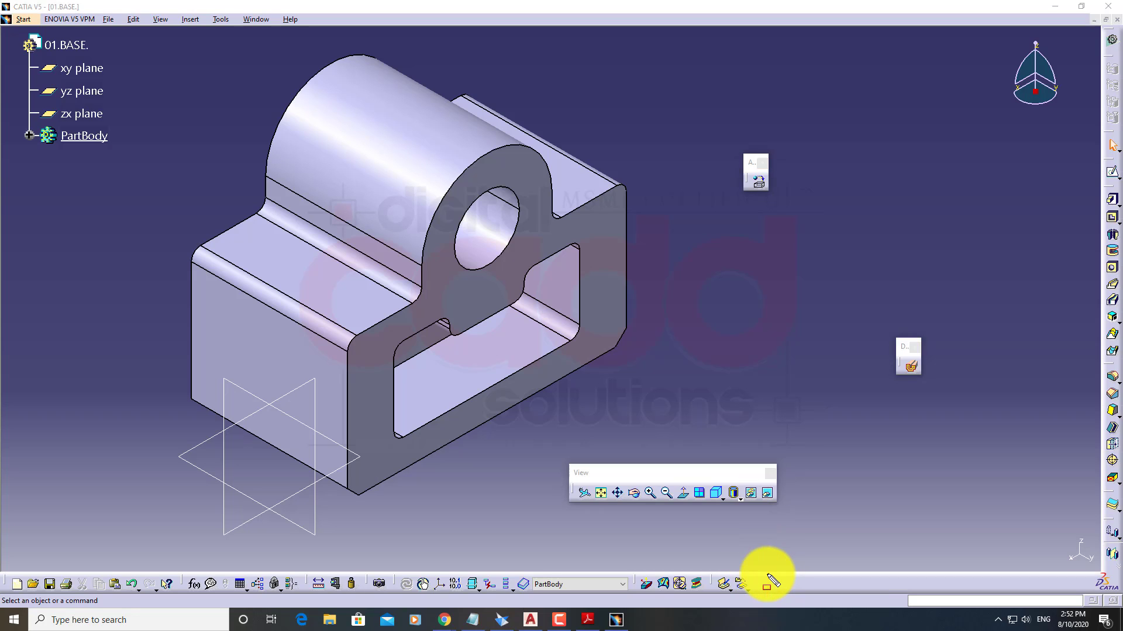
click(739, 495)
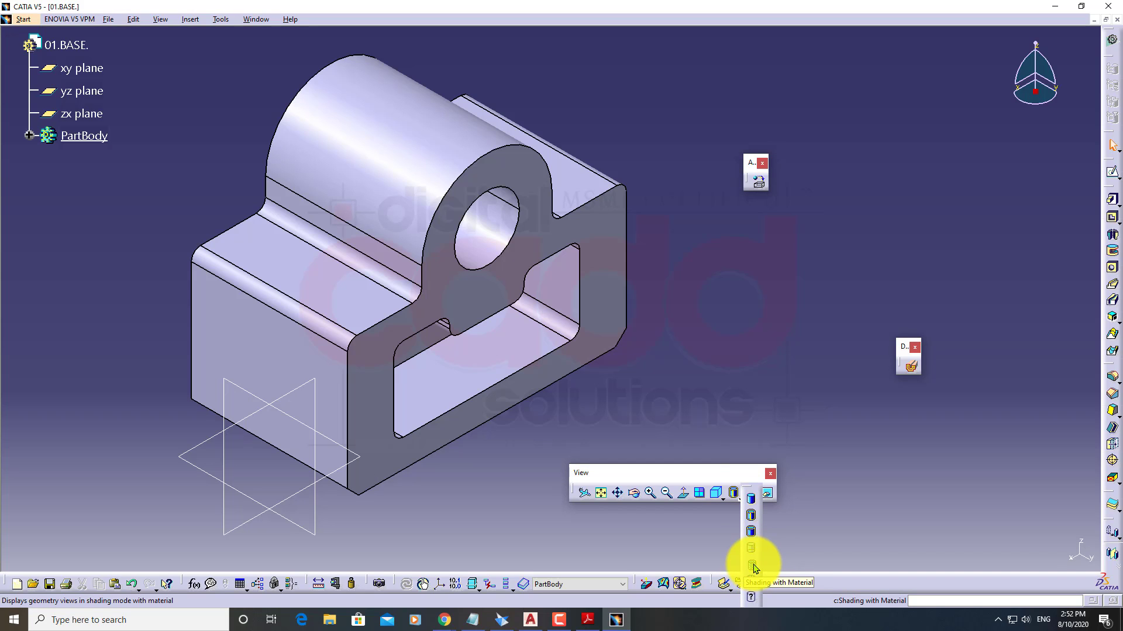
click(754, 569)
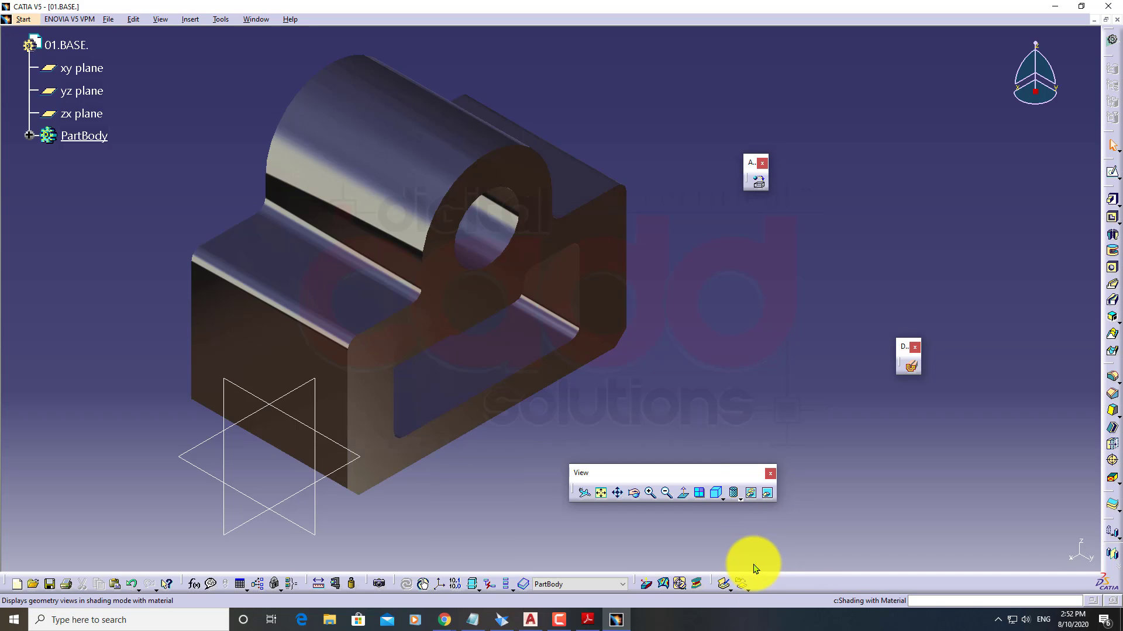
mouse_move(659, 376)
middle_down()
mouse_move(514, 384)
mouse_move(448, 188)
mouse_move(567, 376)
mouse_move(682, 269)
mouse_move(543, 409)
mouse_move(717, 367)
mouse_move(655, 401)
middle_up()
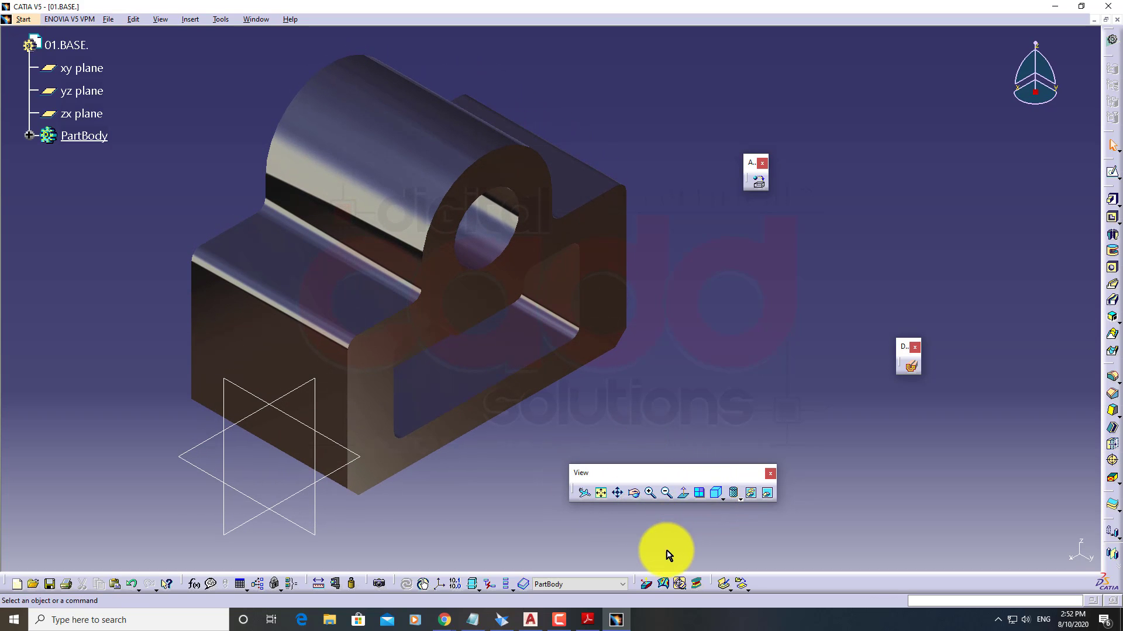
Apply the DS Red painting material from the Default Material Catalog to the base part's PartBody
click(762, 183)
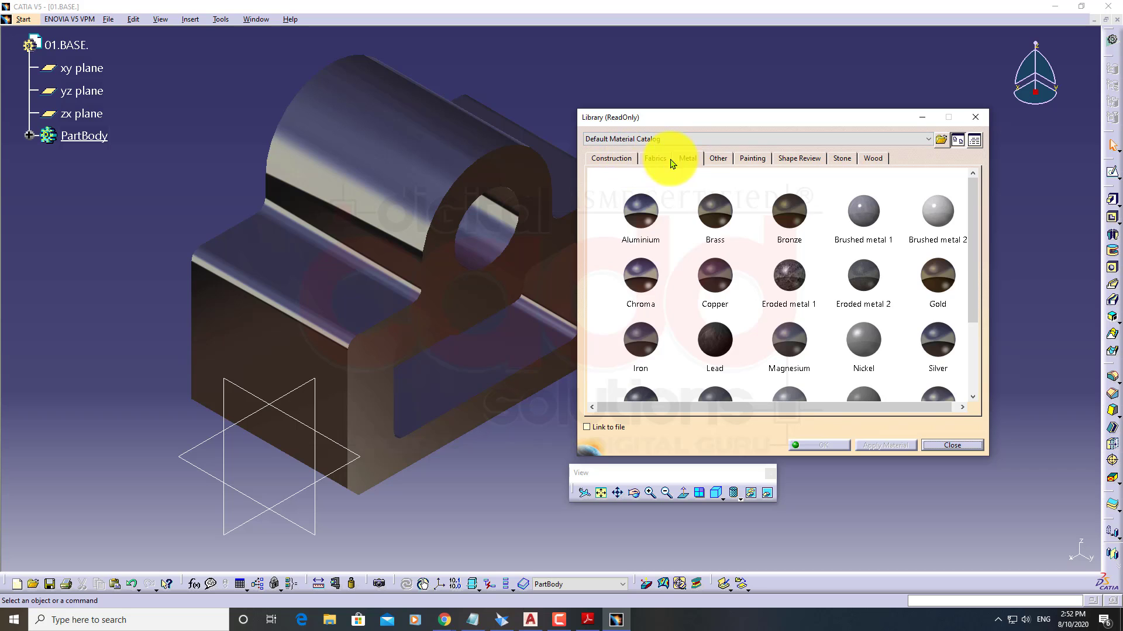
click(752, 159)
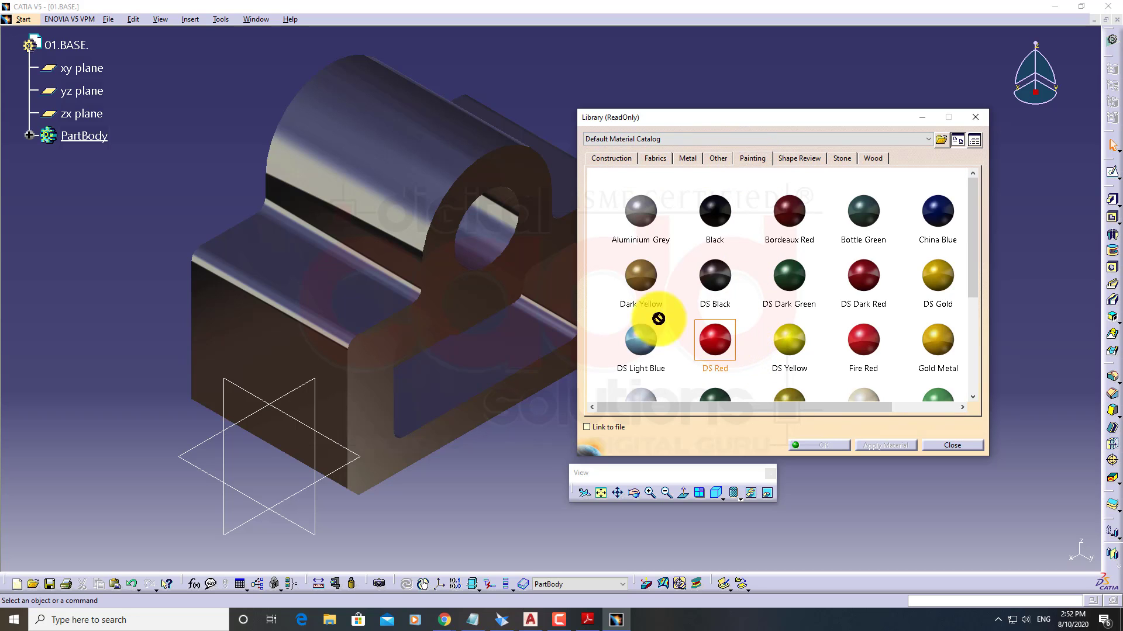
click(408, 176)
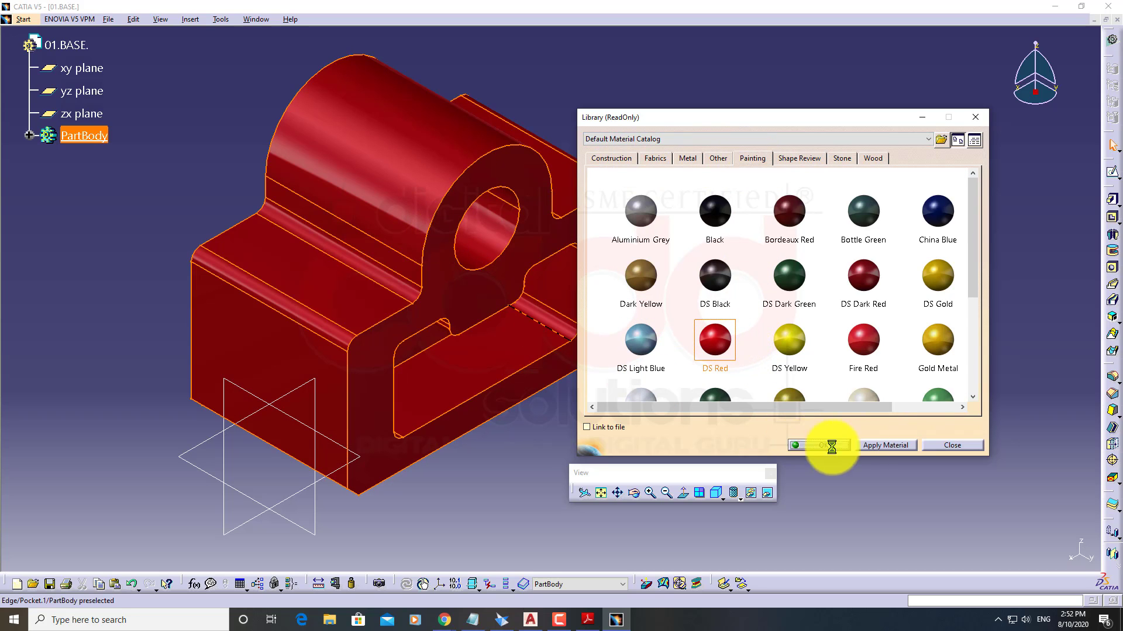
Orbit the red base part to inspect its material from several angles, and restore the isometric view
middle_drag(722, 271, 551, 513)
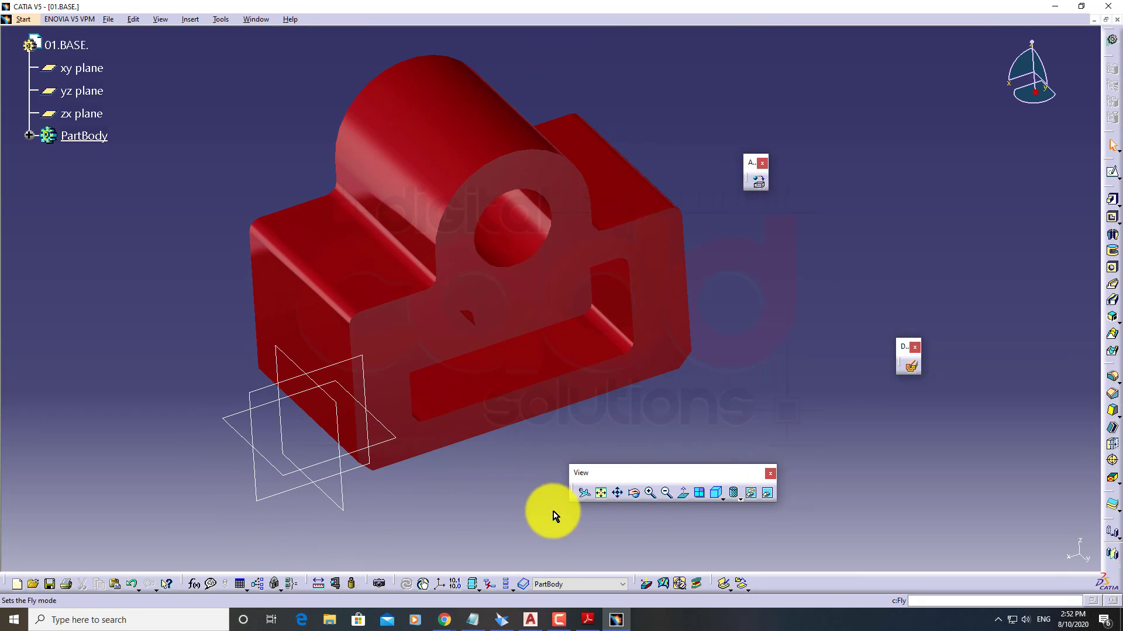
click(719, 500)
middle_drag(656, 478, 441, 481)
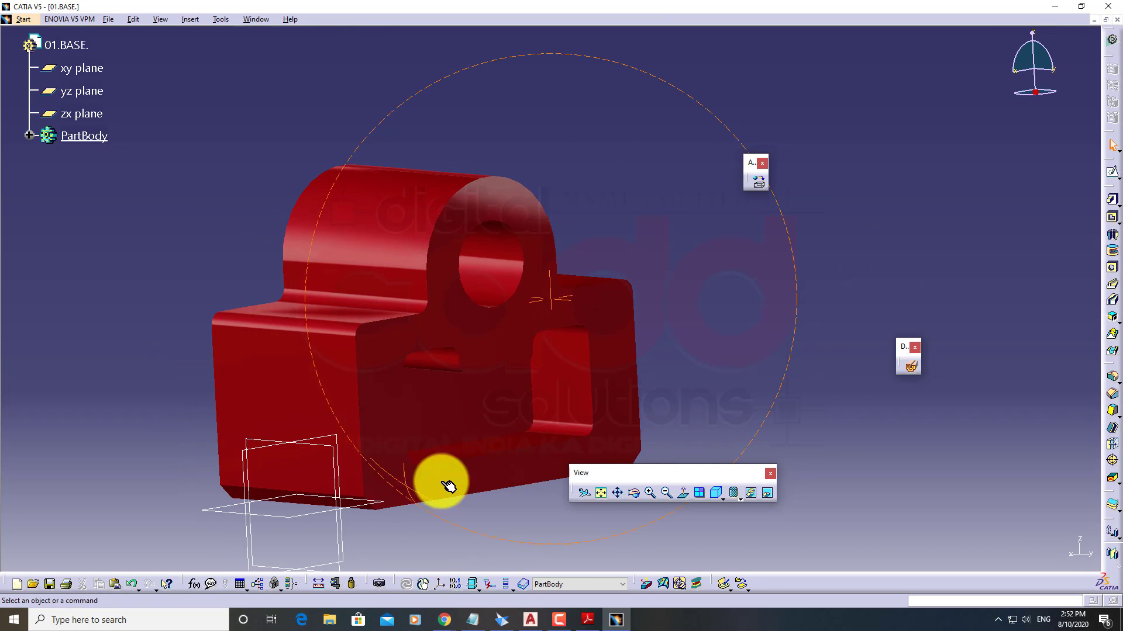
click(715, 494)
middle_drag(744, 279, 714, 331)
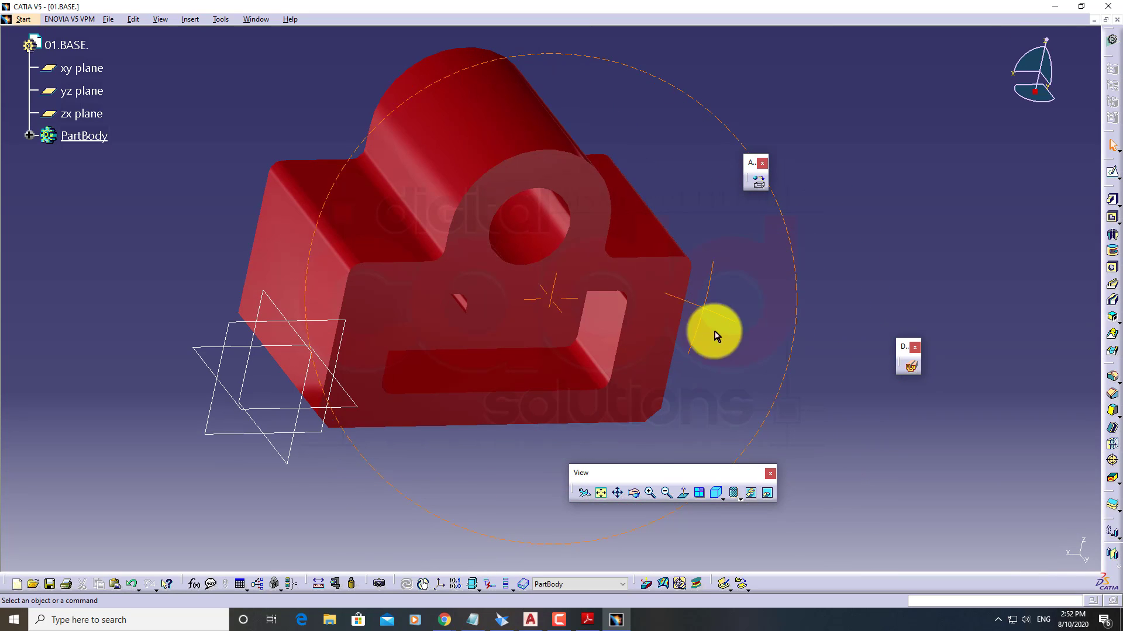
click(716, 495)
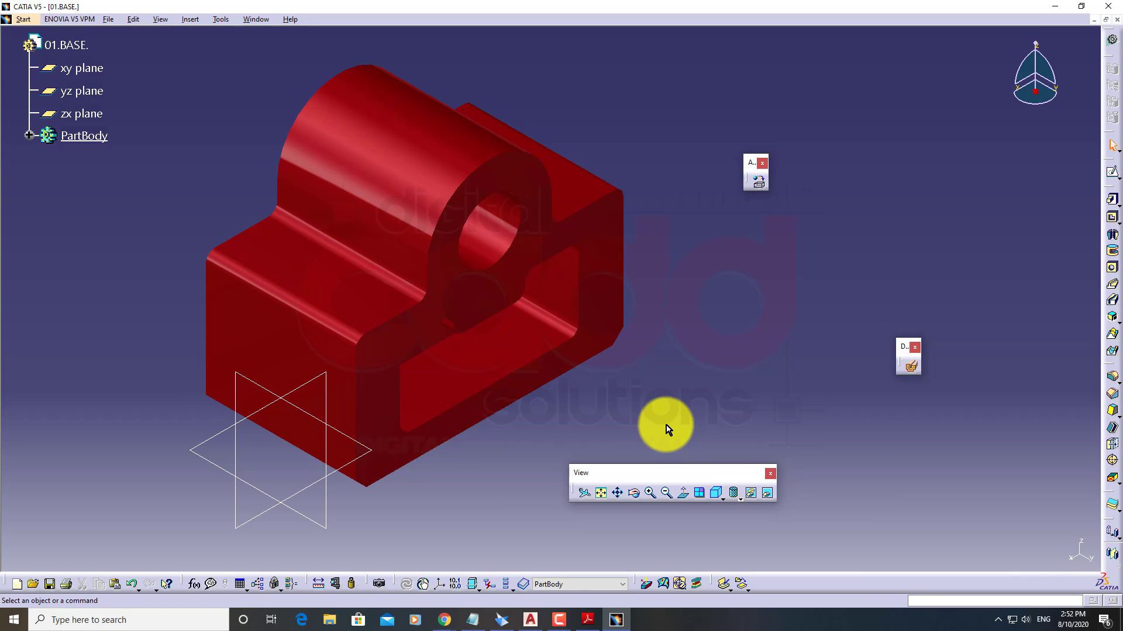
Section the red base part with a horizontal plane, tilt the plane through the bore, and turn dynamic sectioning off
click(910, 366)
drag(368, 304, 392, 358)
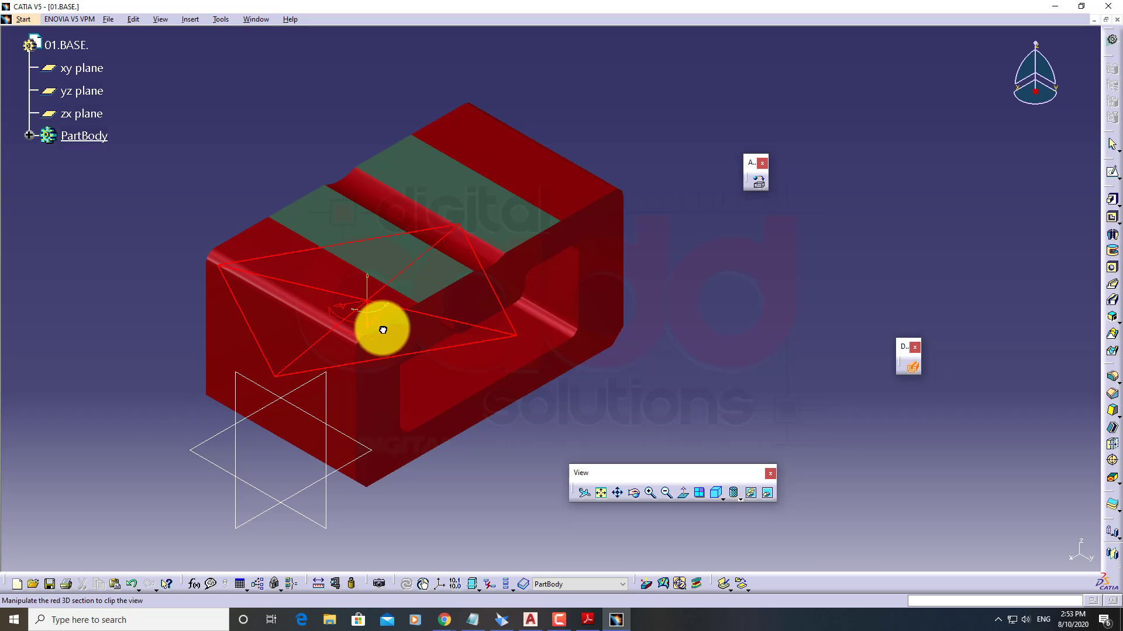
drag(390, 339, 901, 427)
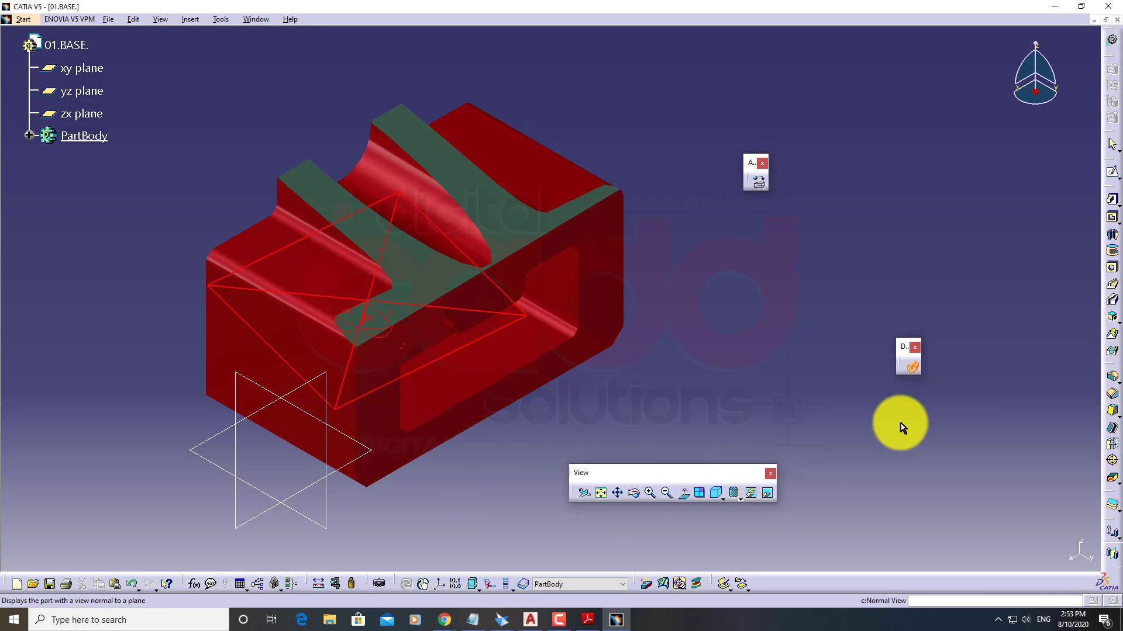
click(913, 370)
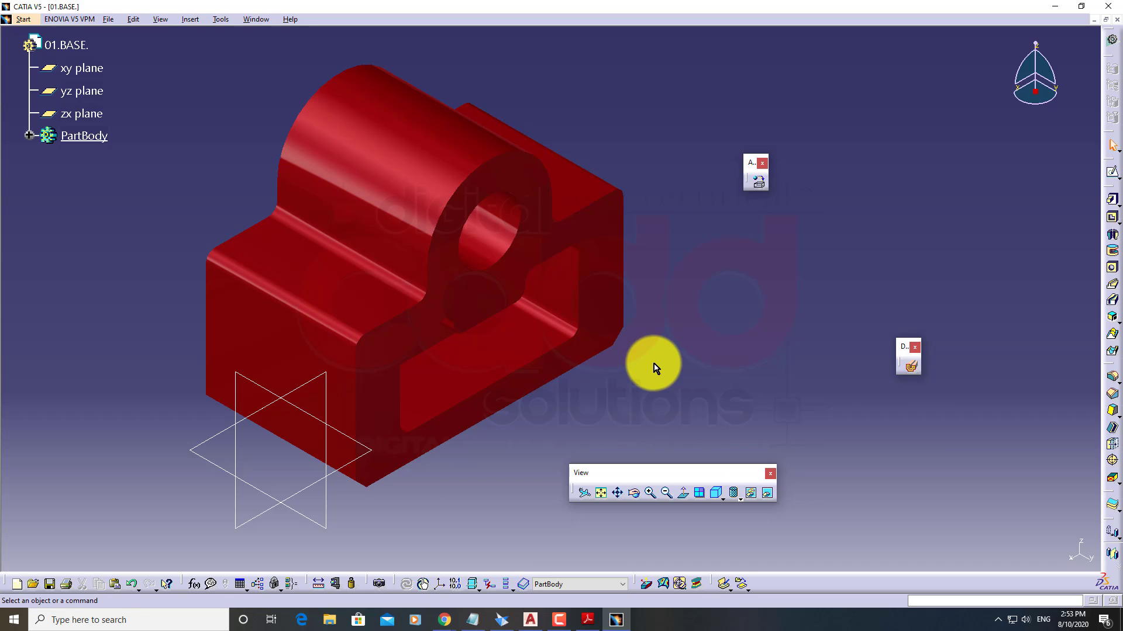
Reposition the floating View toolbar and dock the floating Apply Material toolbar
middle_drag(627, 381, 622, 316)
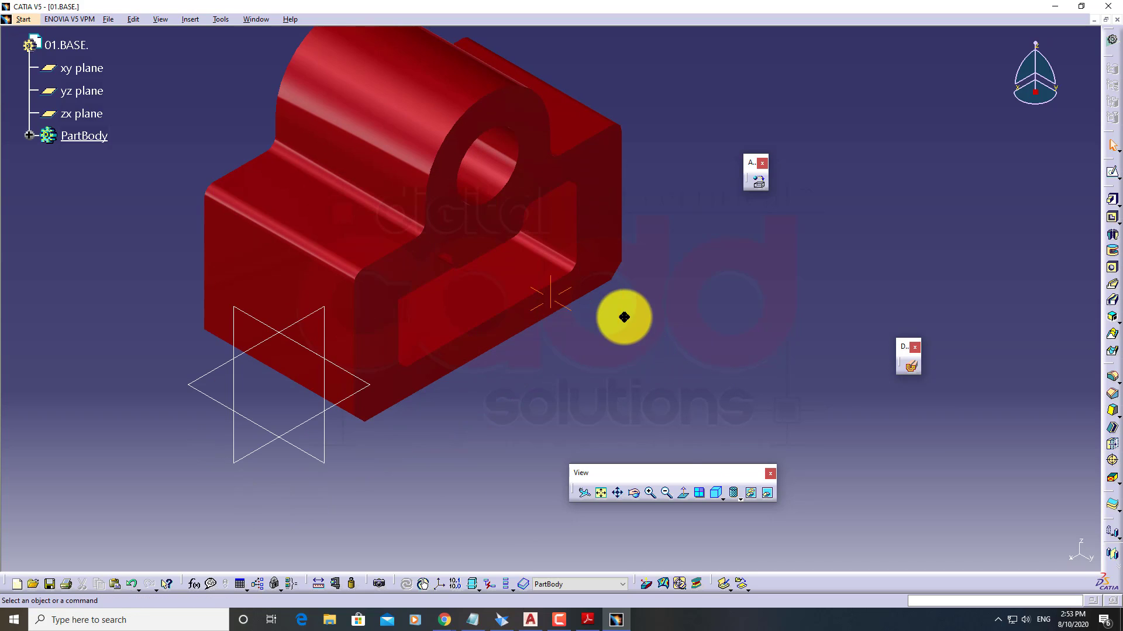
drag(672, 473, 701, 436)
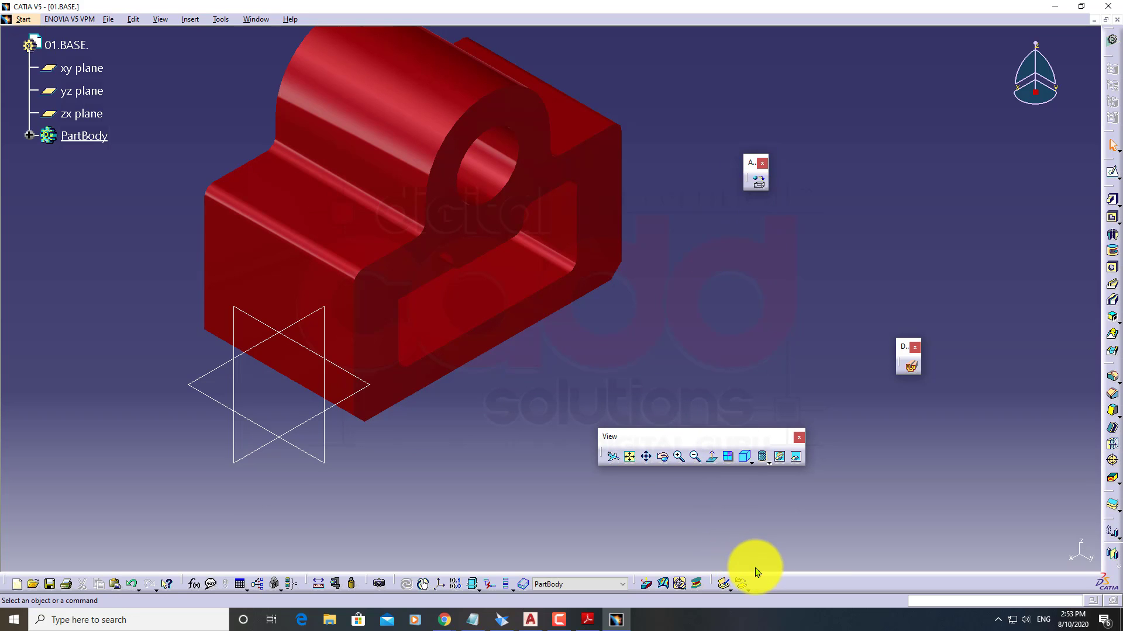
drag(756, 572, 760, 579)
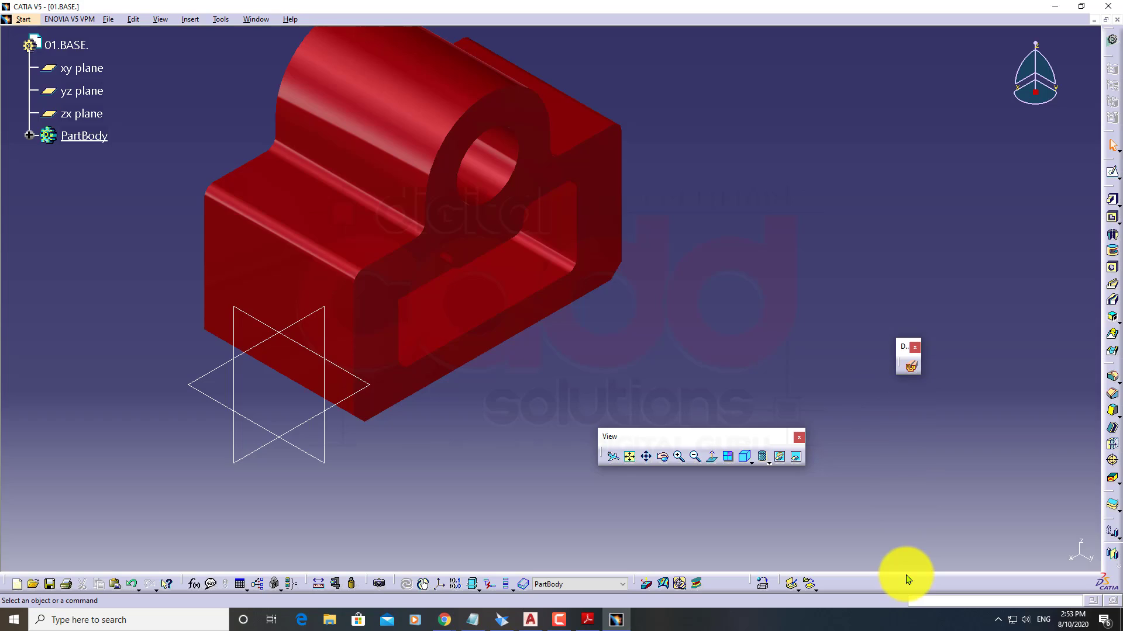
Move the floating View toolbar into the empty area beside the base part
drag(908, 578, 910, 581)
drag(732, 448, 944, 308)
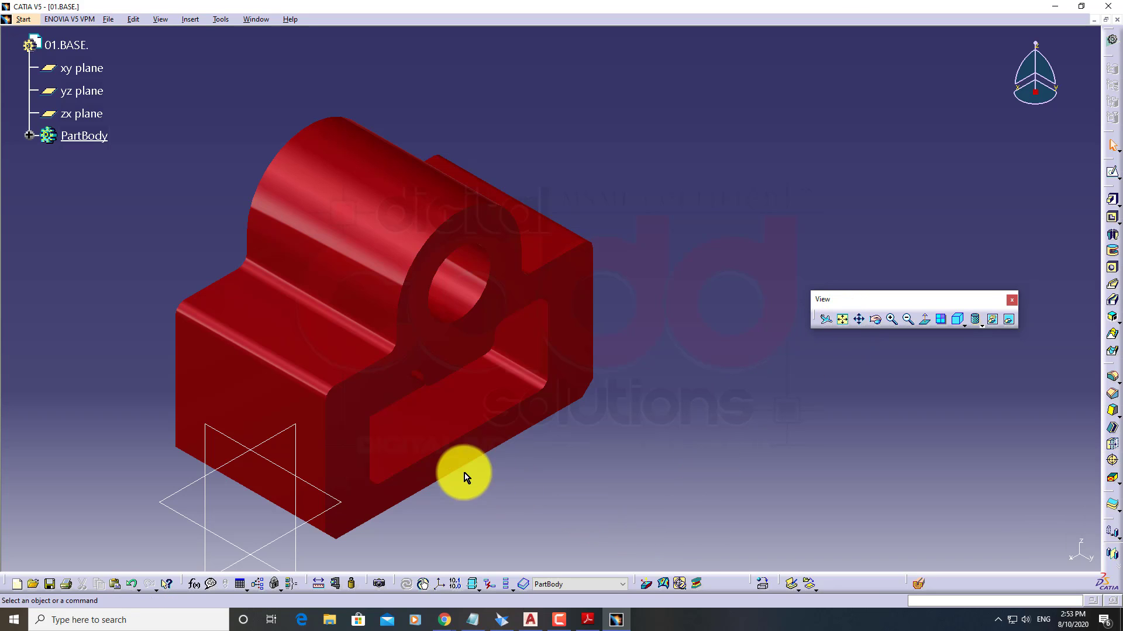
Pan the base part completely out of view, freehand and with the Pan tool, and bring it back each time with Fit All In
middle_drag(464, 477, 1108, 7)
middle_drag(462, 448, 1060, 28)
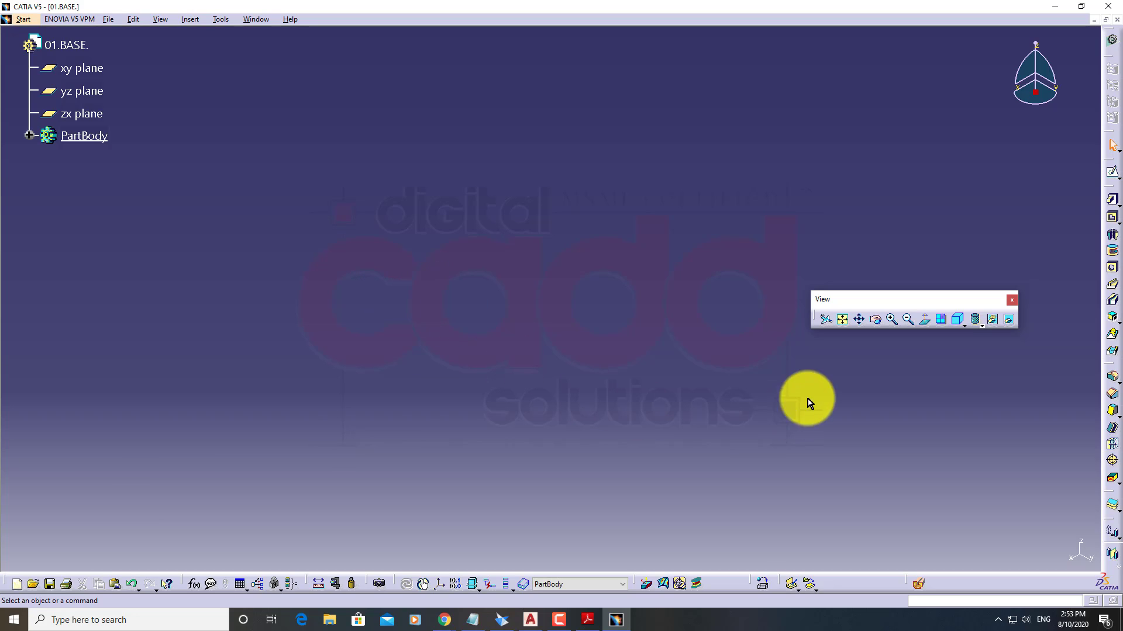
click(842, 320)
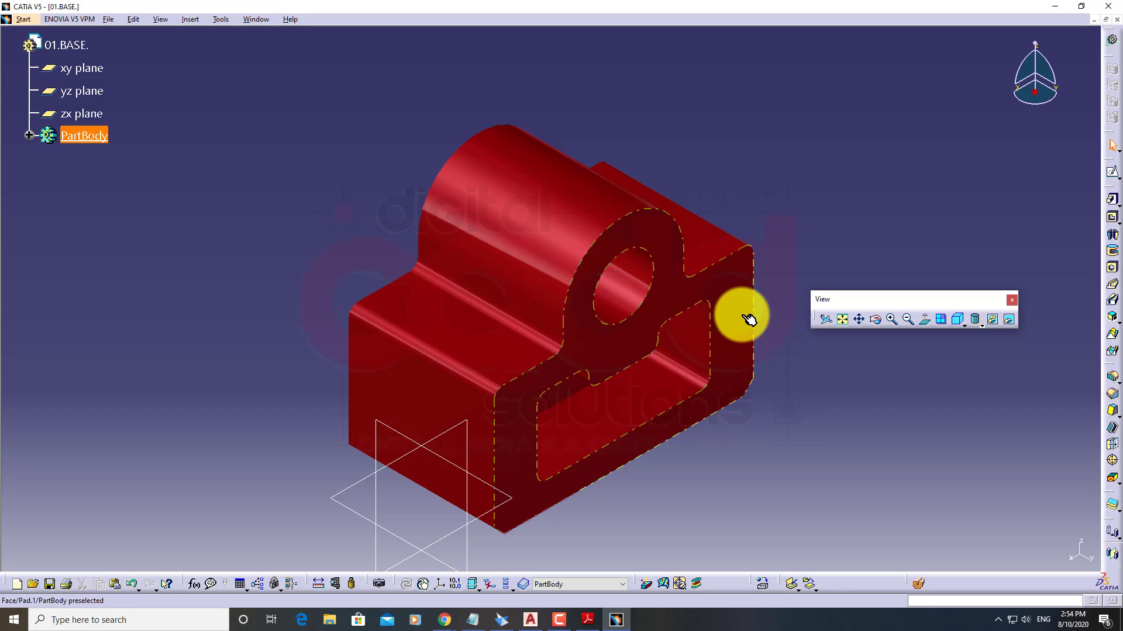
middle_drag(752, 421, 720, 404)
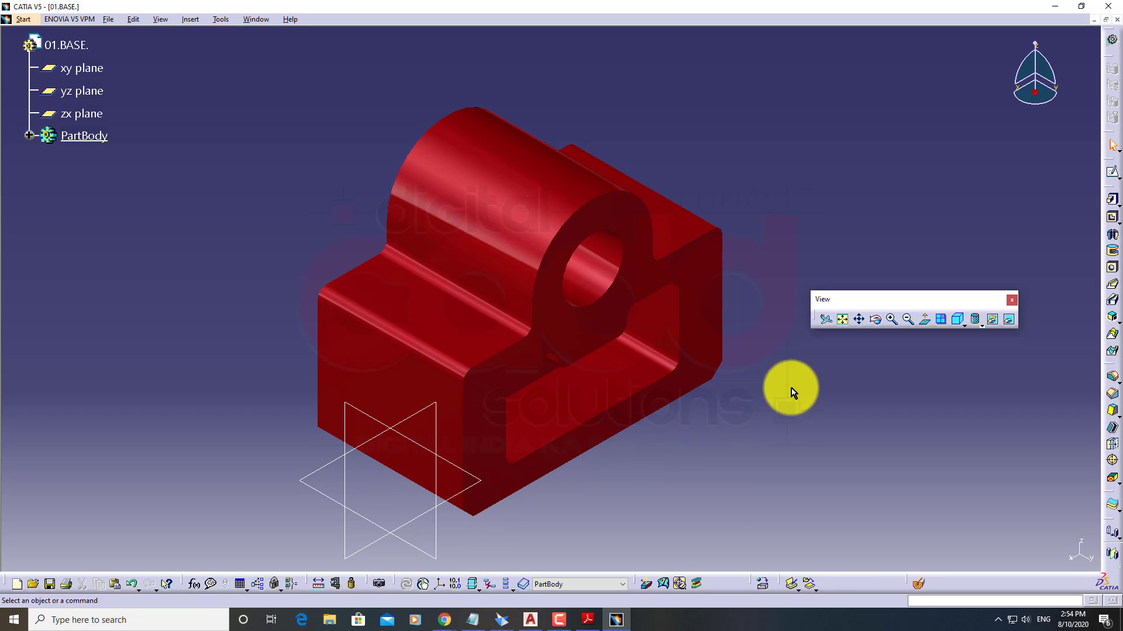
click(858, 321)
drag(649, 448, 6, 55)
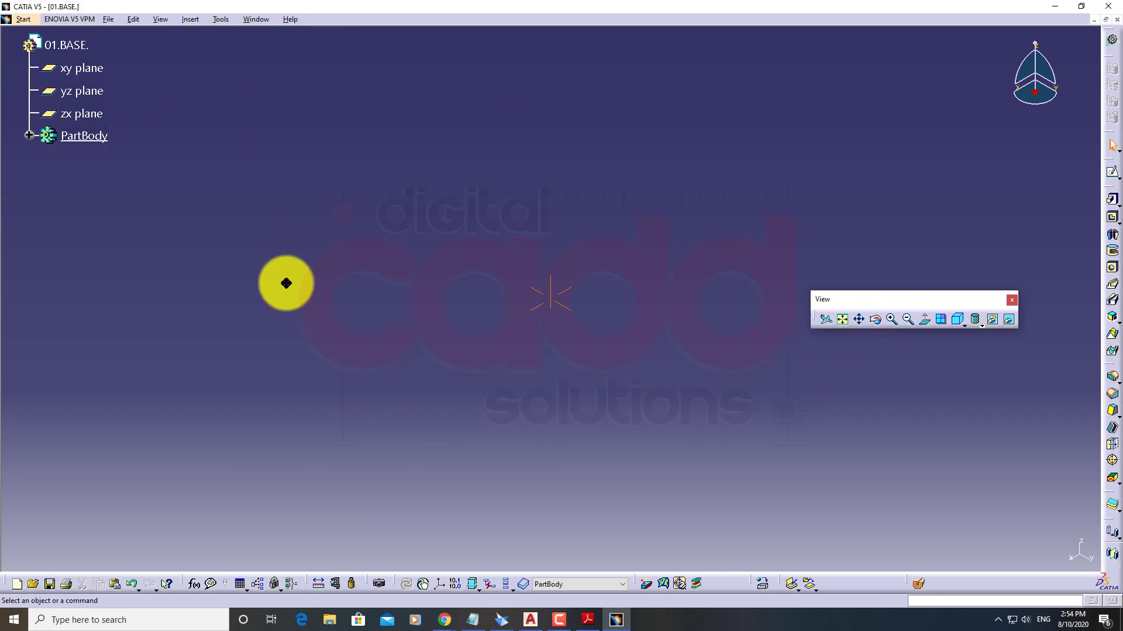
click(844, 322)
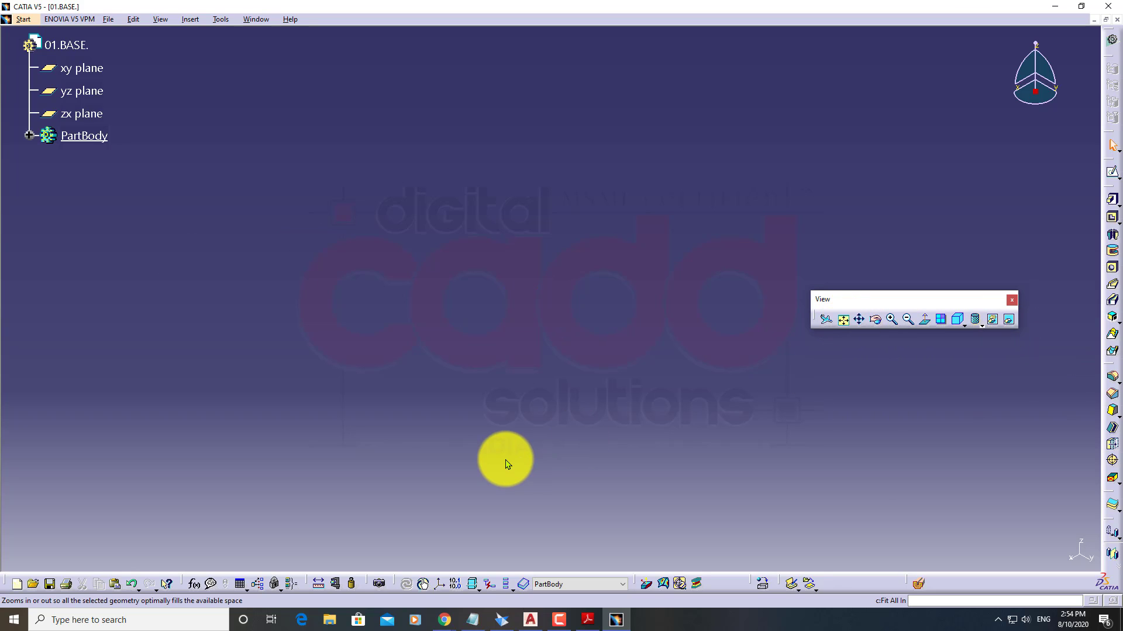
middle_drag(701, 494, 627, 491)
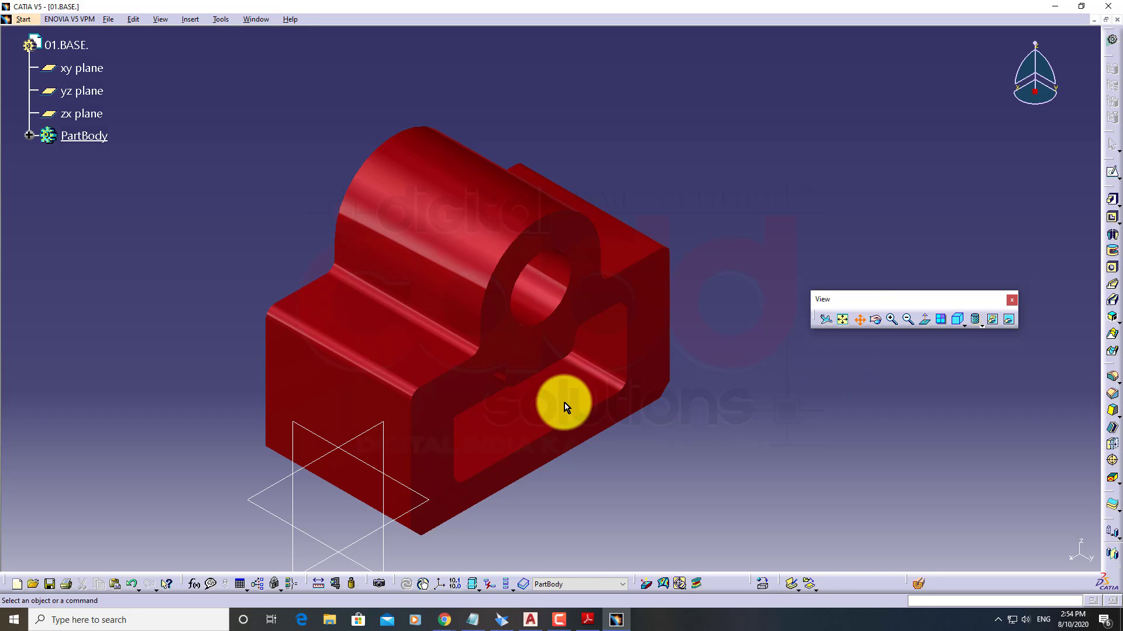
Shift the base part from one side of the view to the other with the Pan tool, and return it near the middle
drag(564, 402, 281, 414)
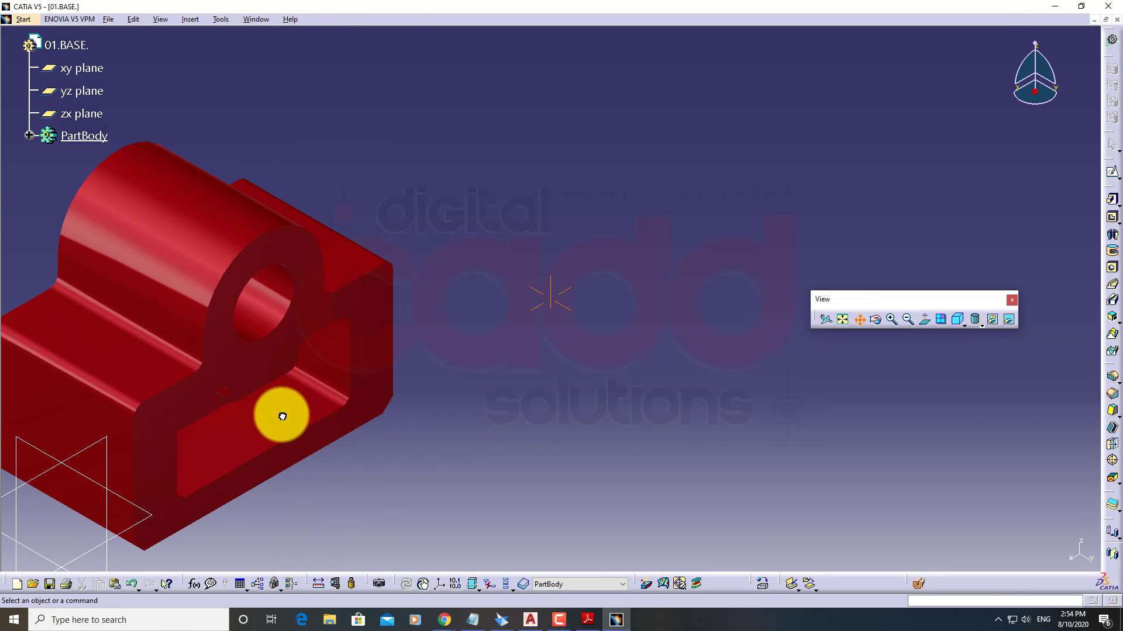
click(864, 319)
drag(476, 421, 994, 280)
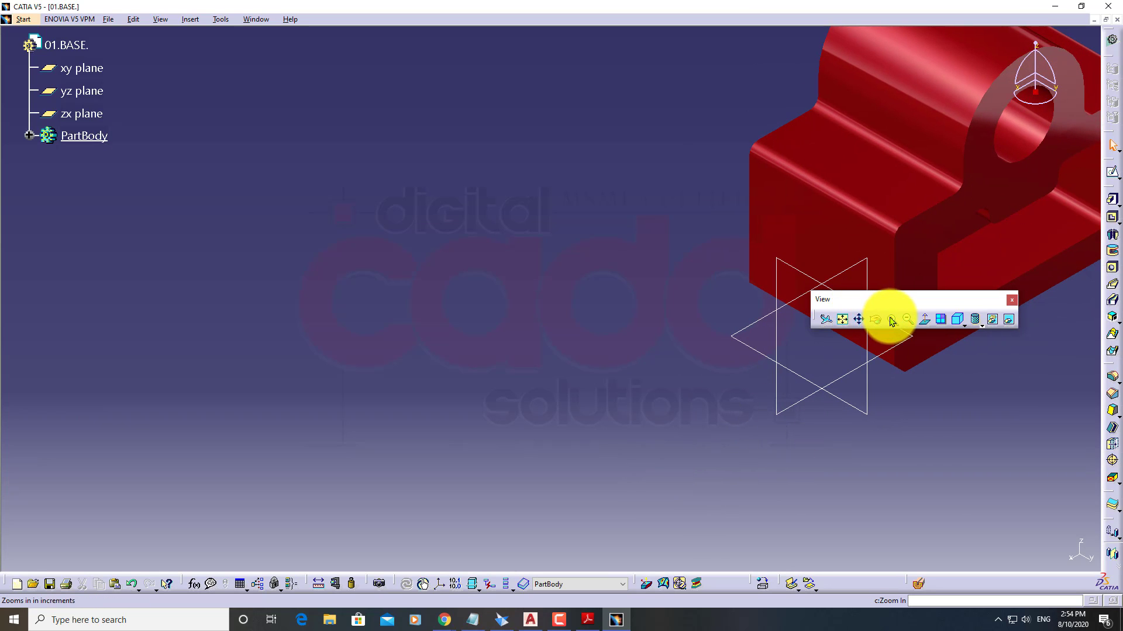
click(861, 321)
drag(889, 183, 376, 281)
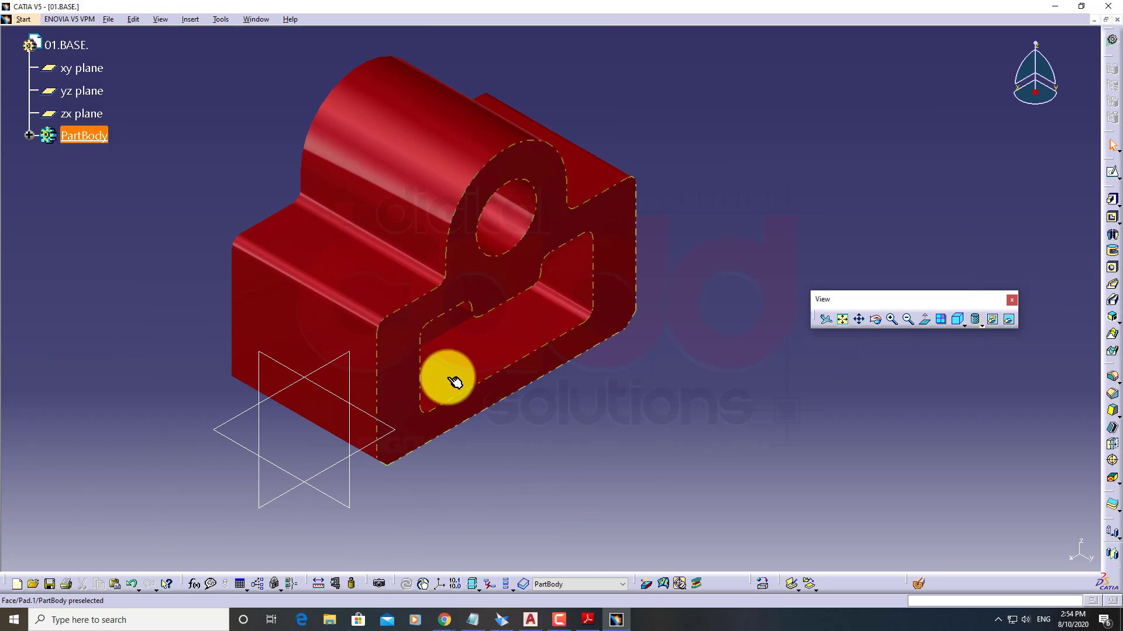
Rotate the base part to show its underside with the Rotate tool, and restore the isometric view
click(876, 320)
drag(369, 251, 321, 468)
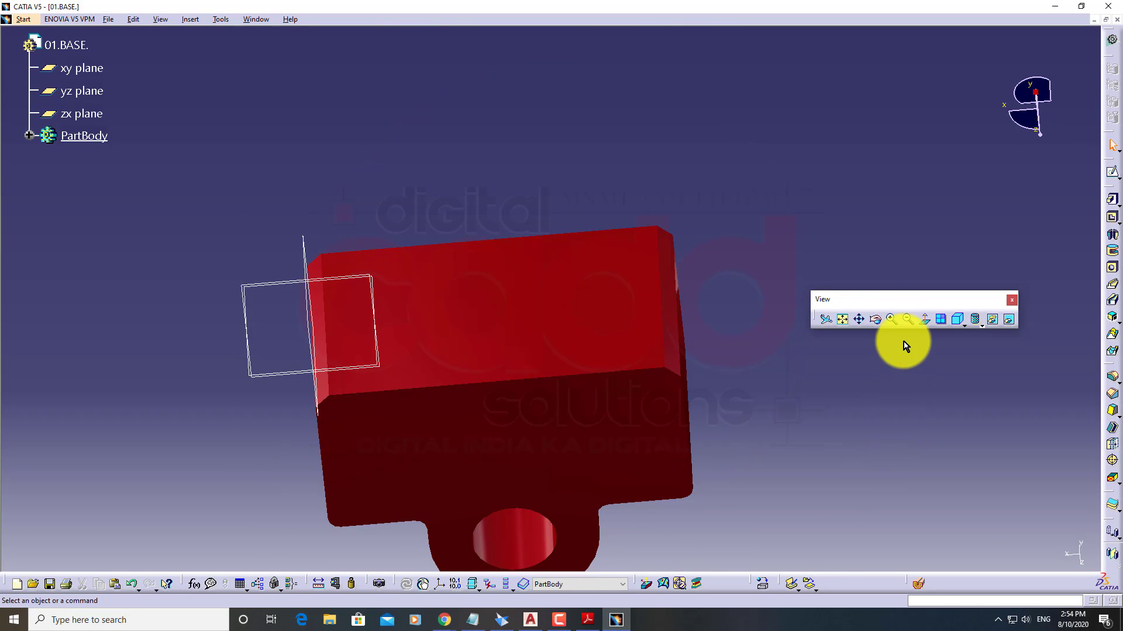
click(957, 328)
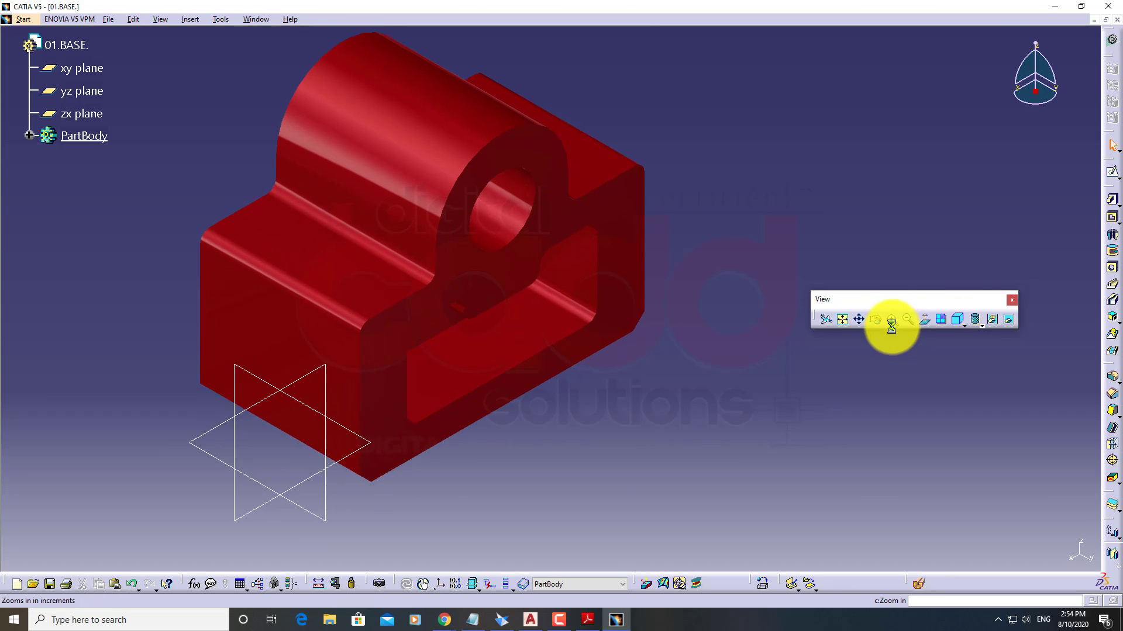
Zoom in and out on the base part in increments, ending with the part filling most of the view
click(891, 320)
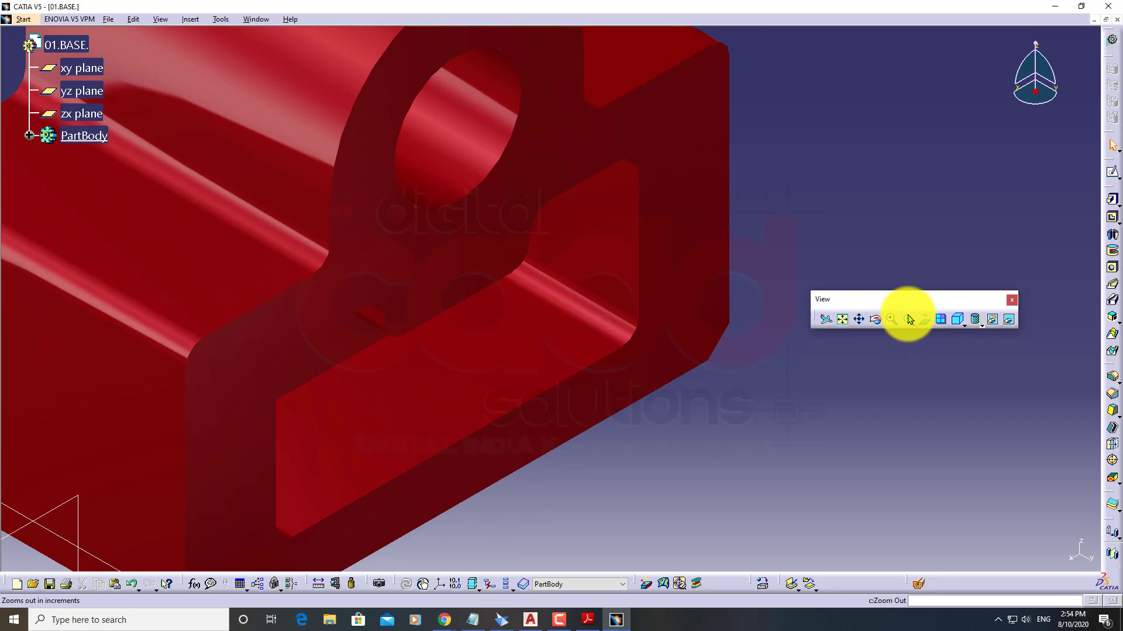
click(909, 320)
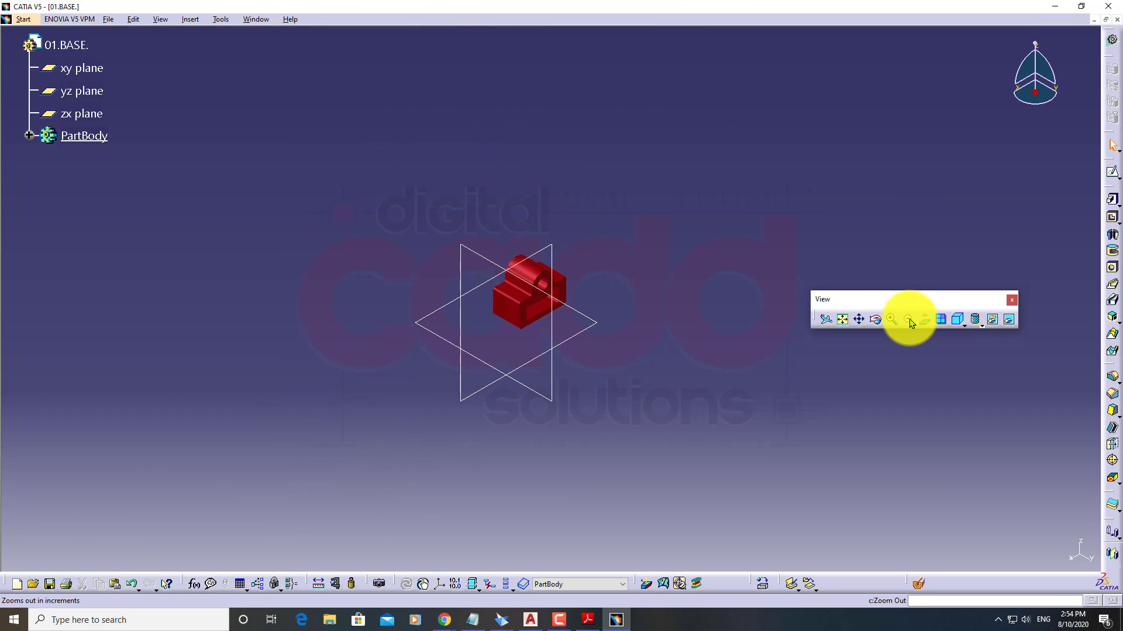
click(890, 319)
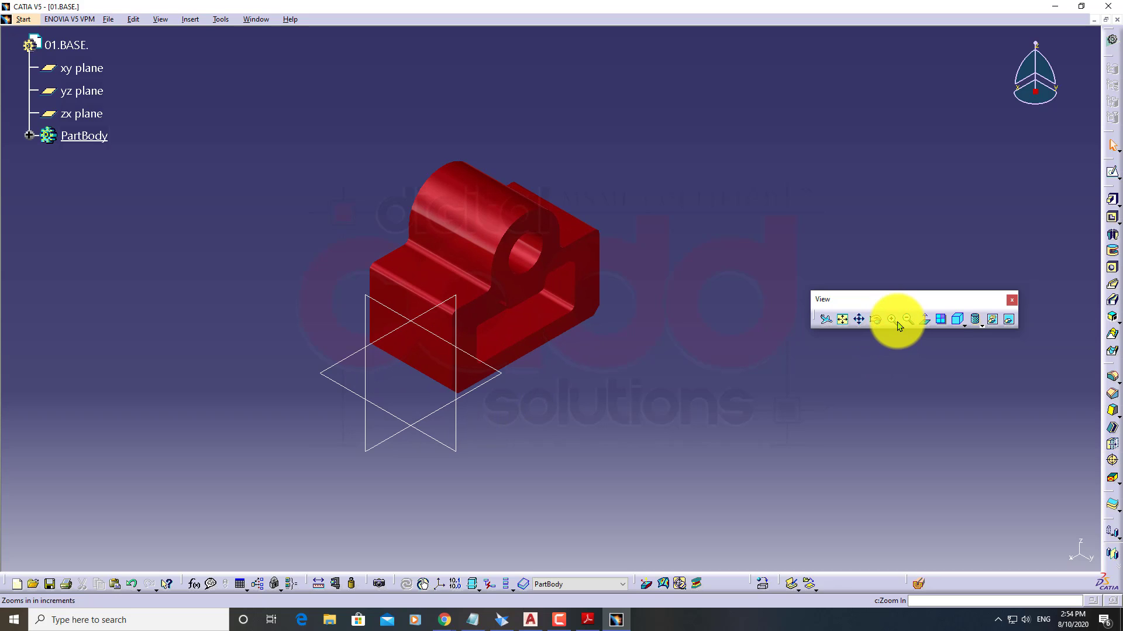
click(891, 320)
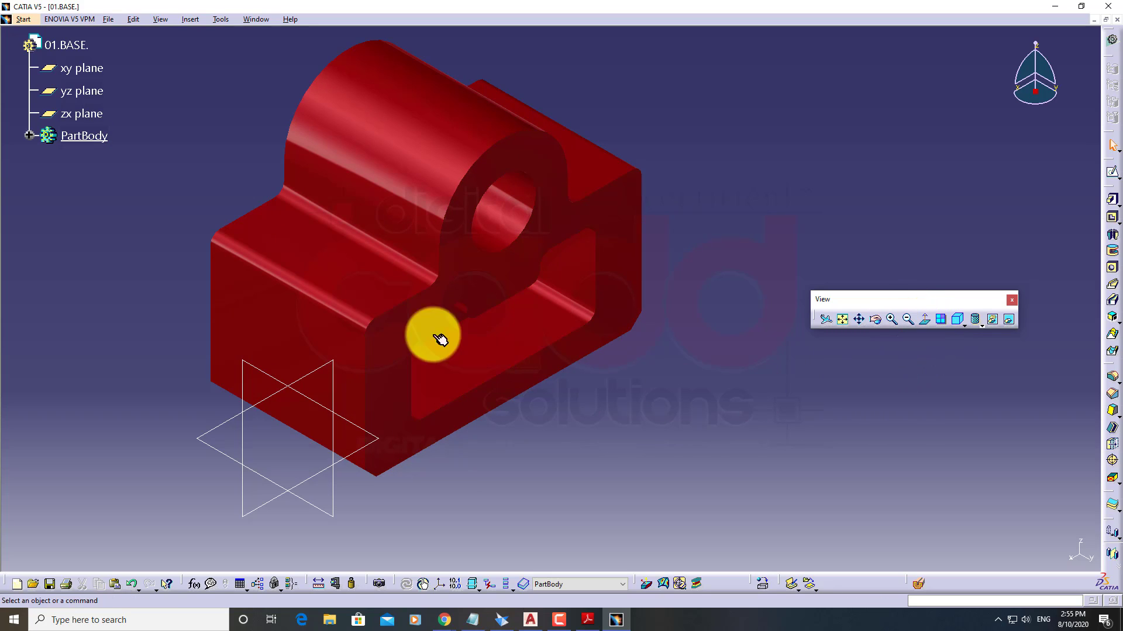
Open a sketch on the base part's flat outer side face, and draw a two-point rectangle just above the origin
click(300, 341)
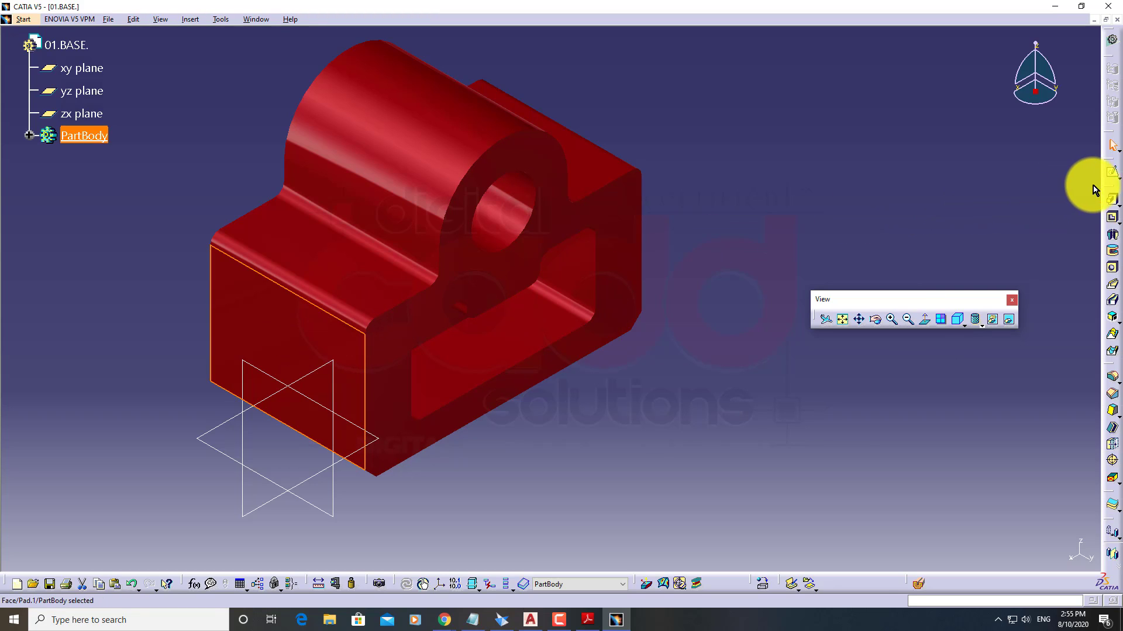
click(1114, 175)
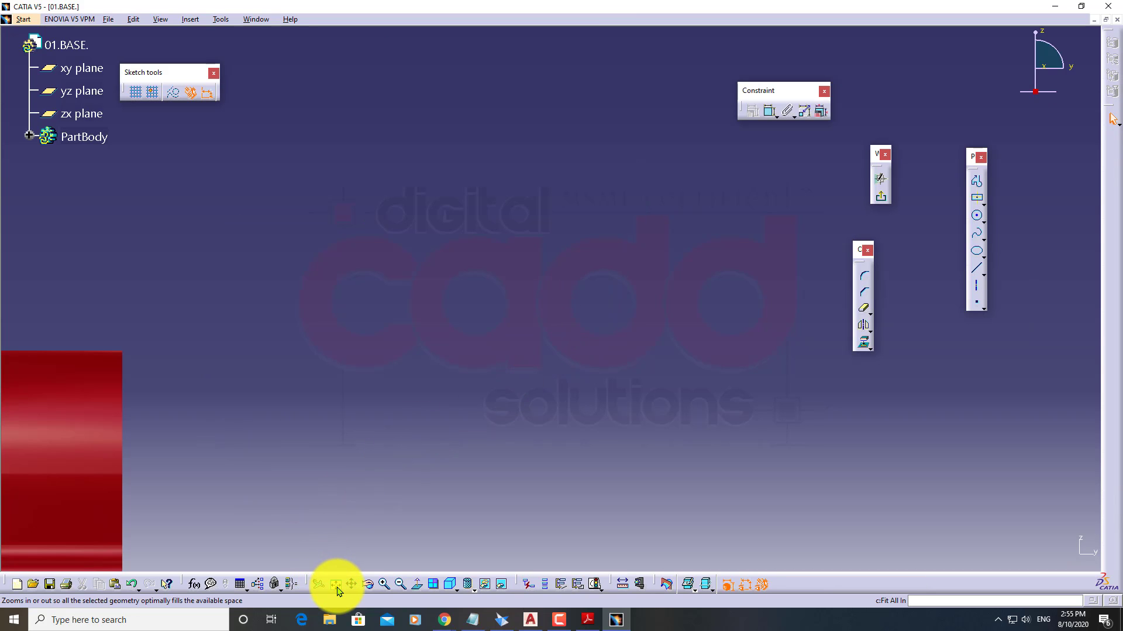
click(334, 583)
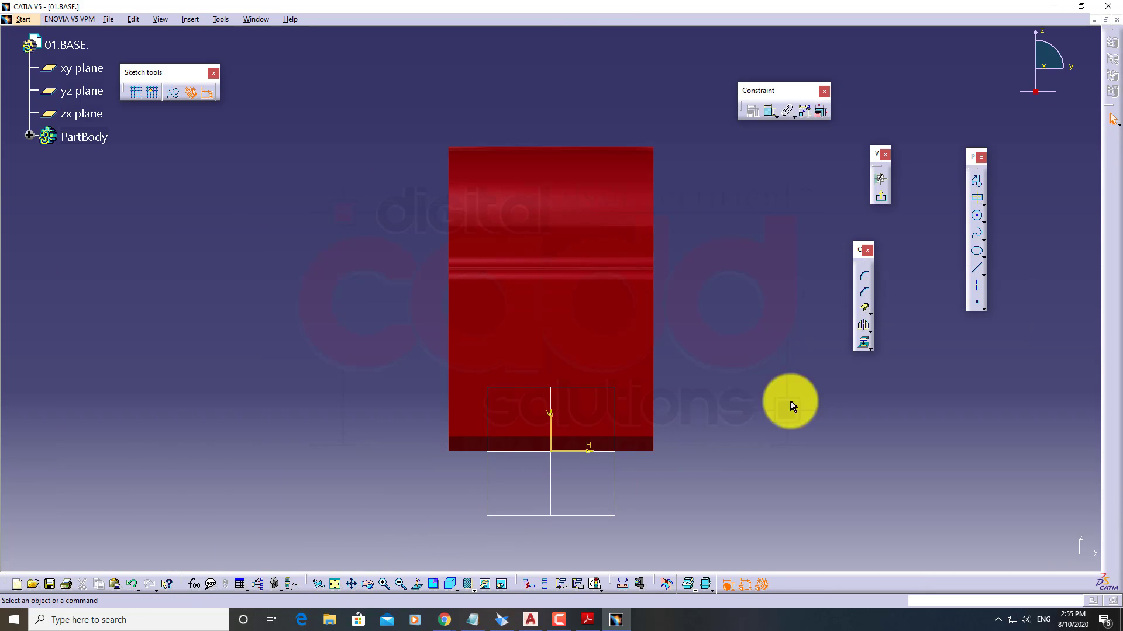
click(984, 205)
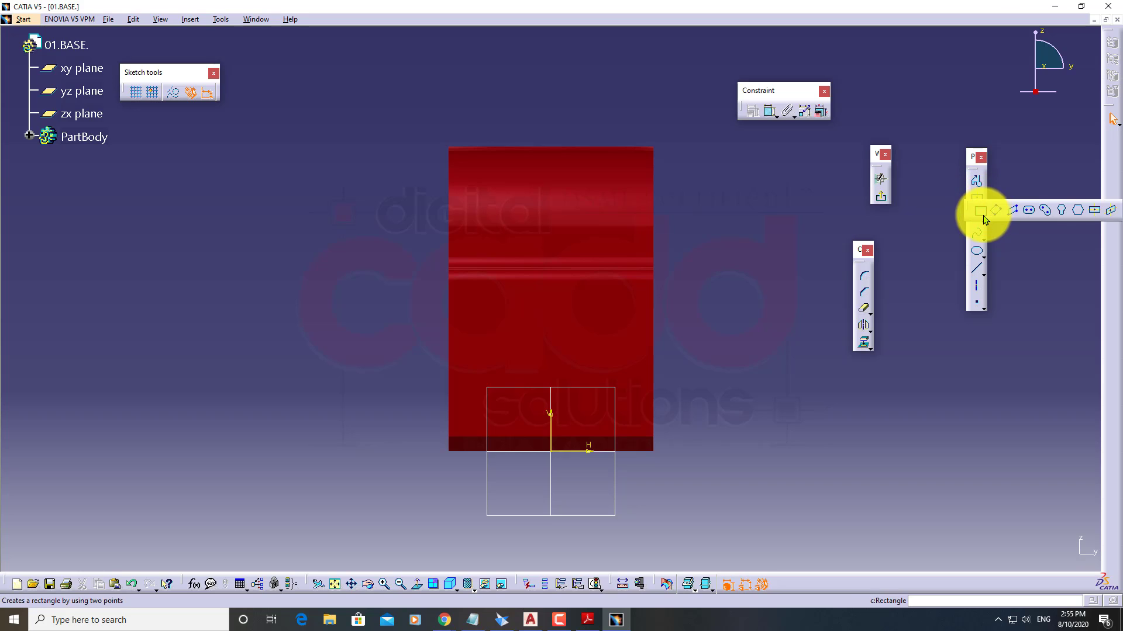
click(939, 208)
click(484, 313)
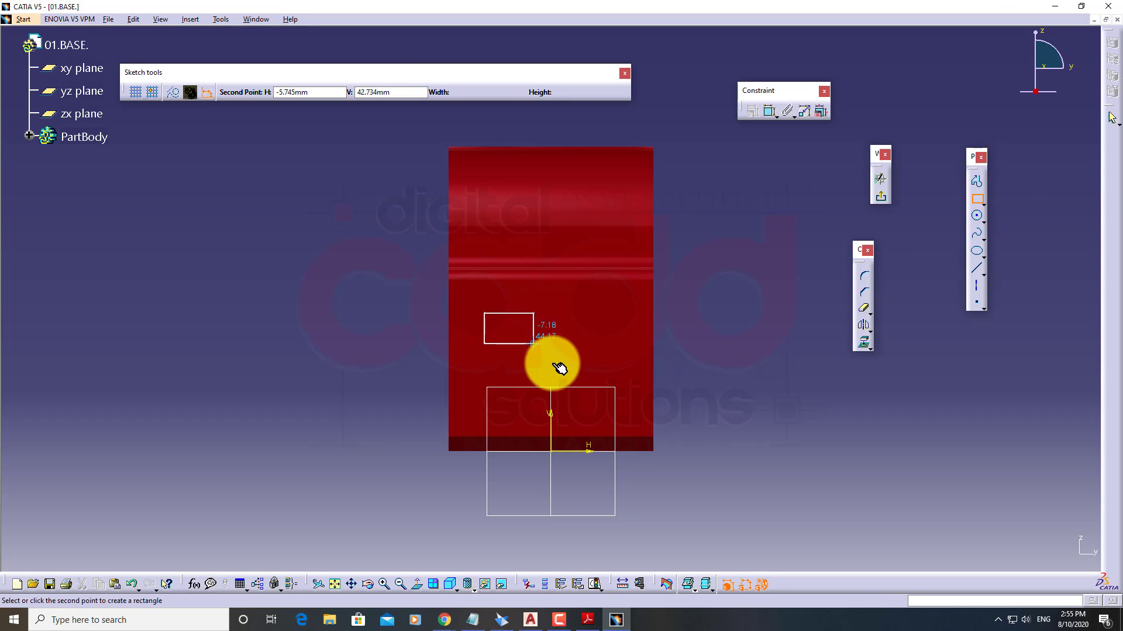
click(599, 385)
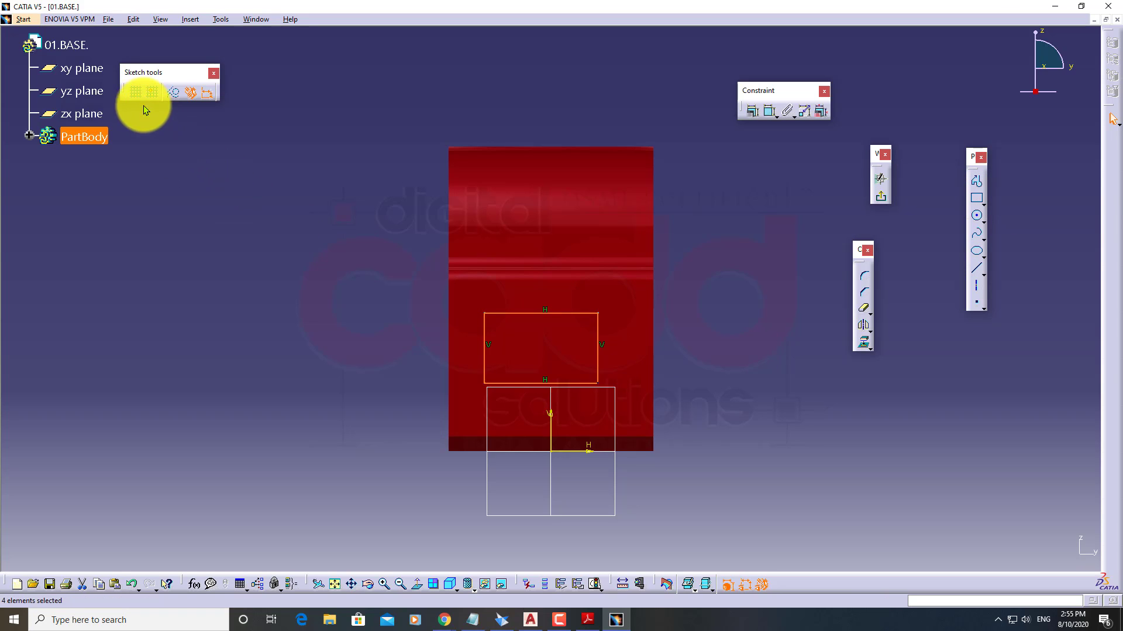
Orbit the part away from the sketch plane repeatedly, and realign or flip the sketch with Normal View
middle_drag(650, 281, 511, 369)
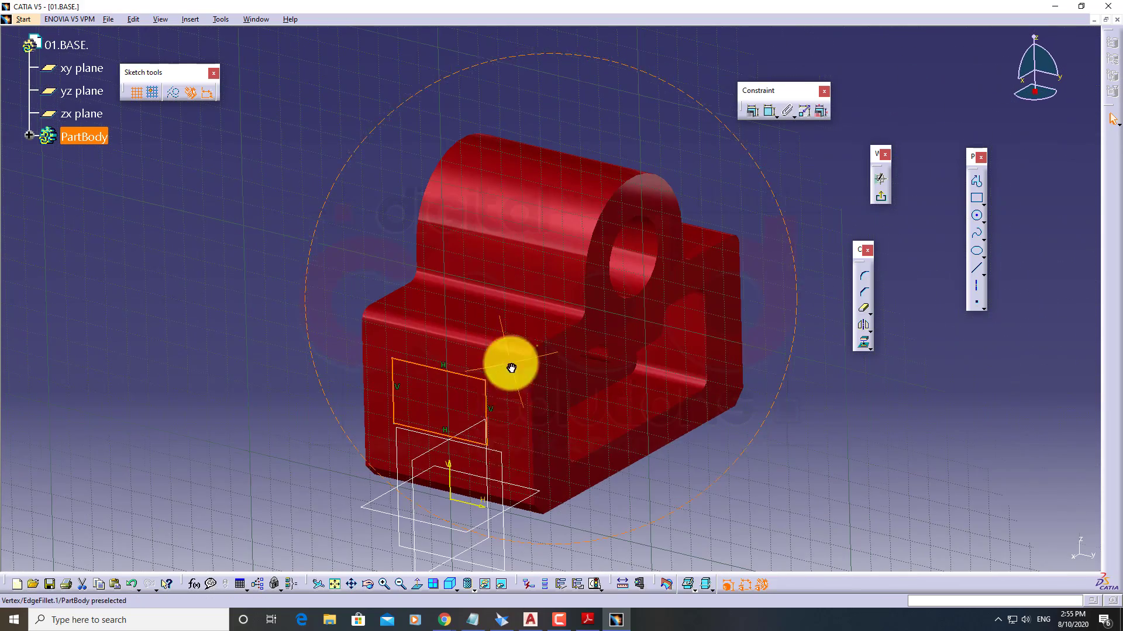
middle_drag(626, 401, 584, 400)
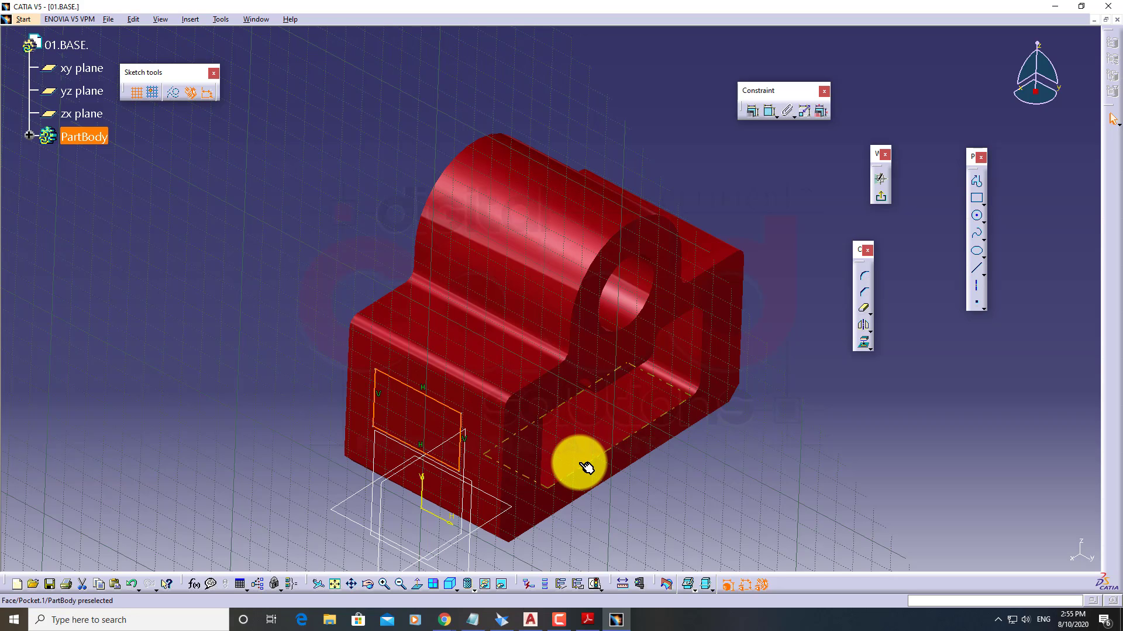
click(418, 584)
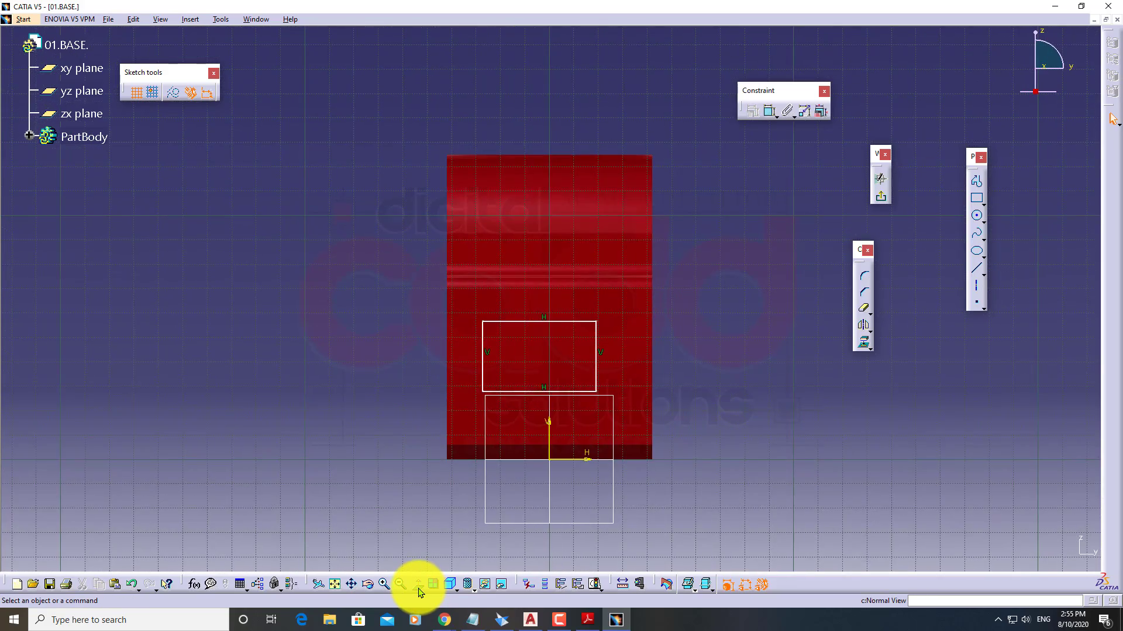
click(418, 587)
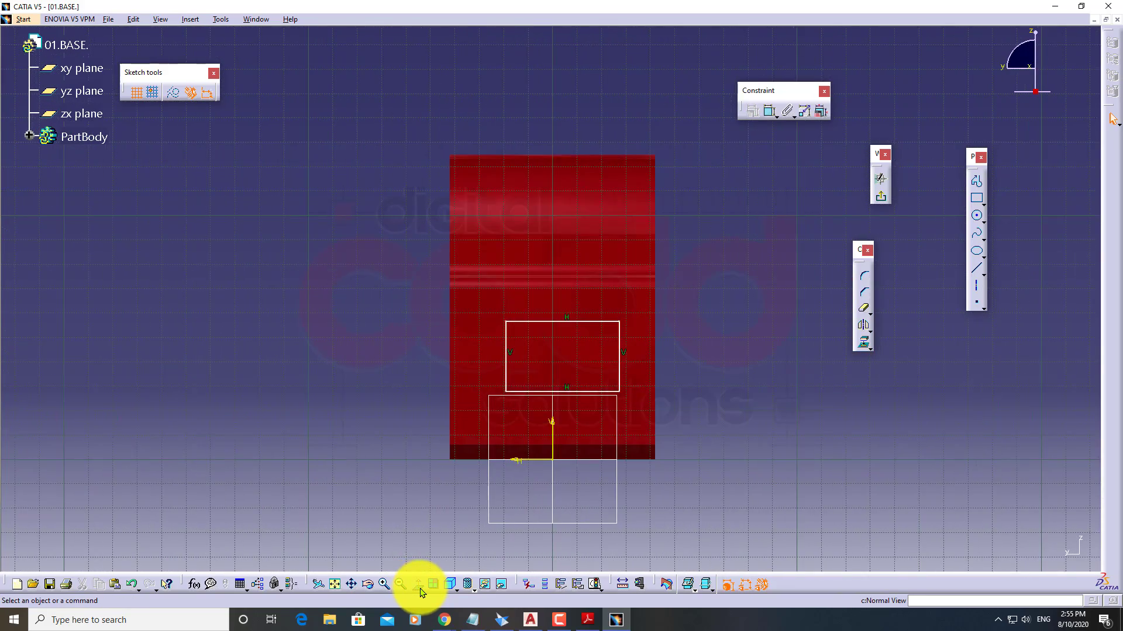
click(421, 590)
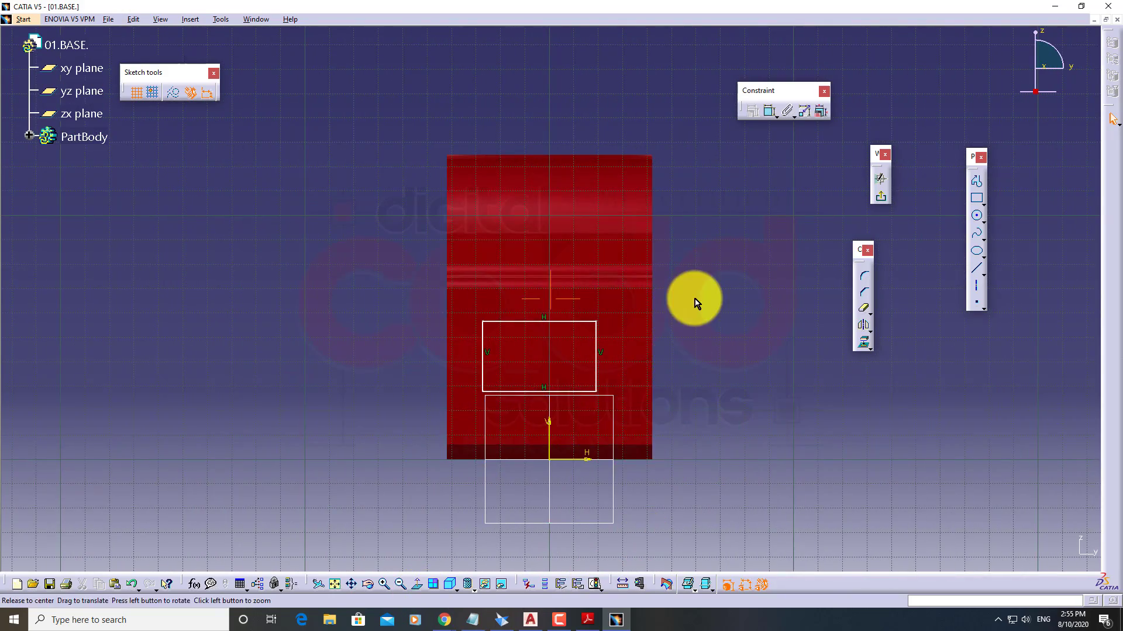
middle_drag(696, 300, 534, 437)
middle_drag(629, 243, 545, 440)
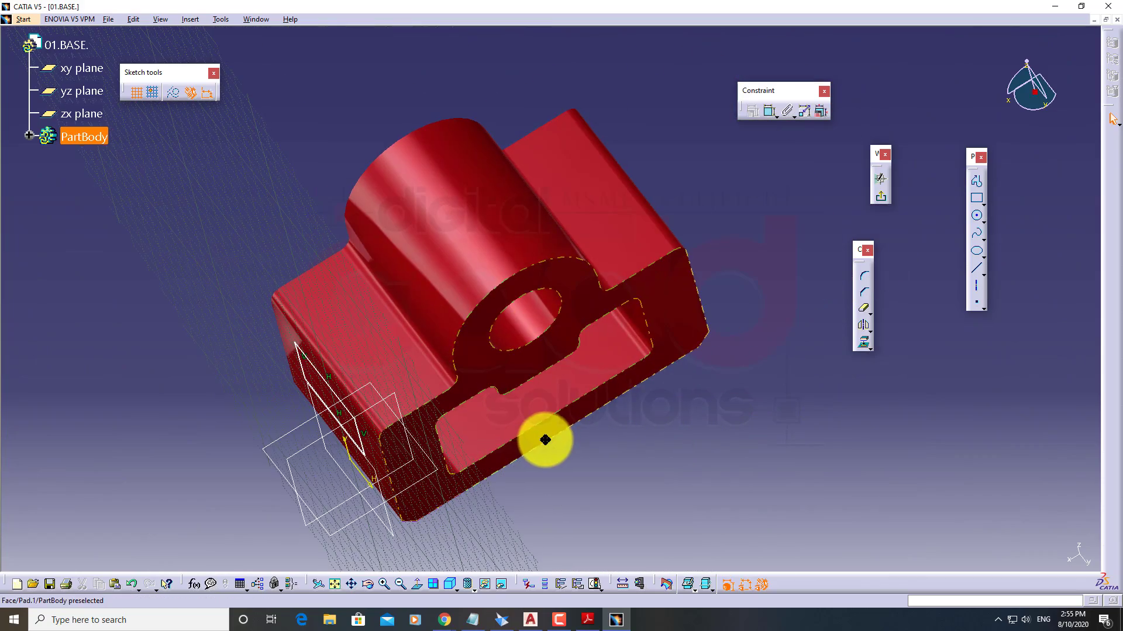
click(421, 590)
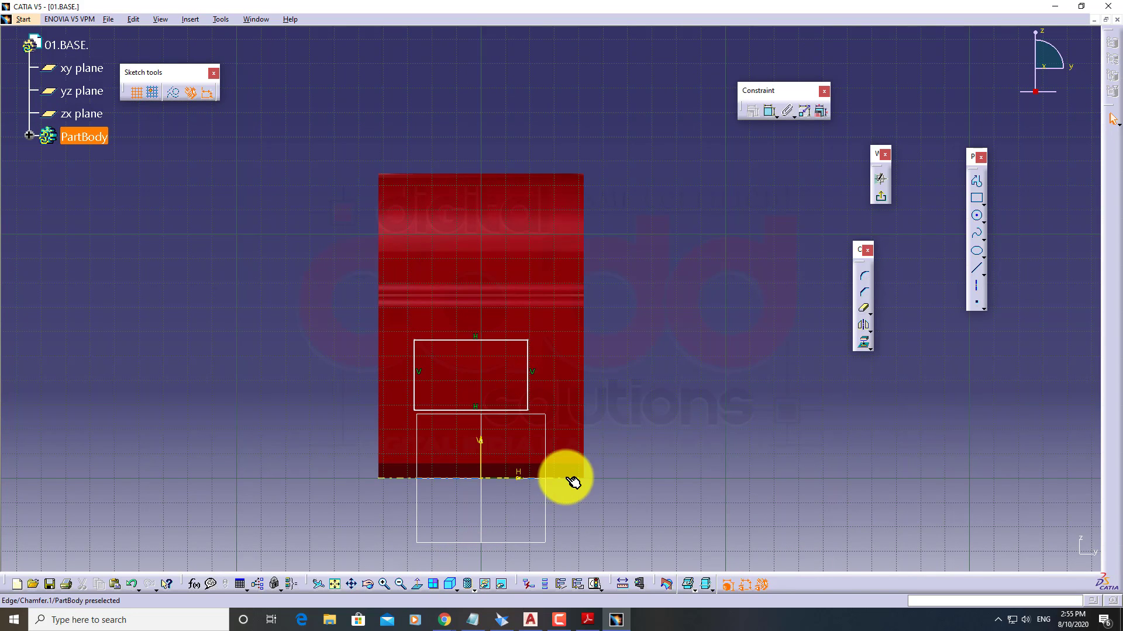
middle_drag(572, 481, 574, 466)
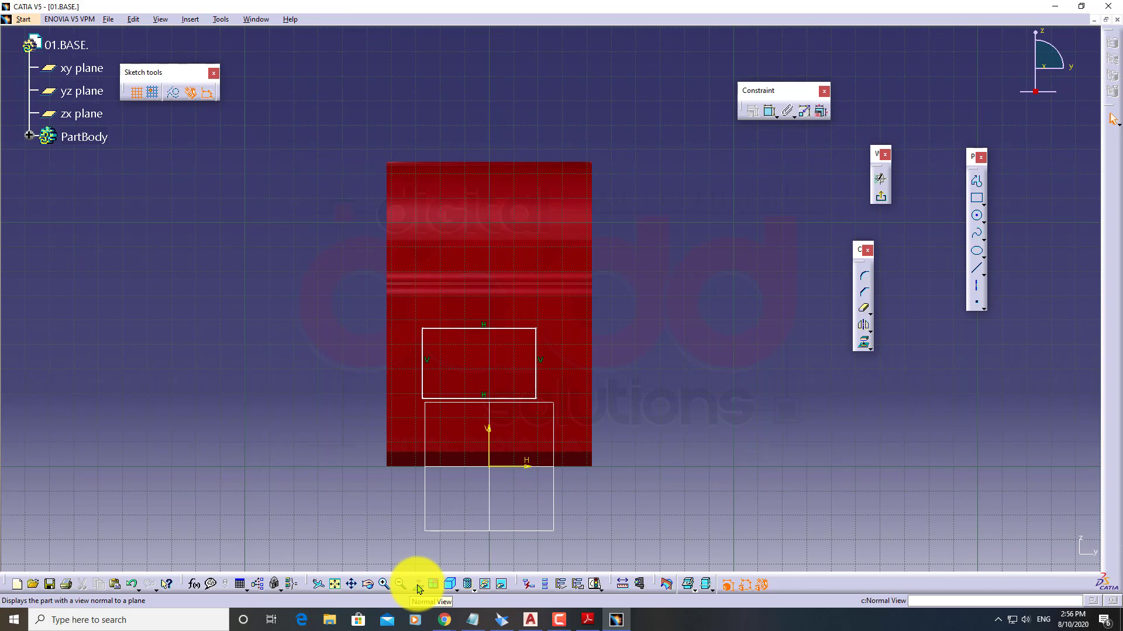
Hide the sketch grid, and delete the rectangle before leaving the sketch
click(138, 93)
click(138, 94)
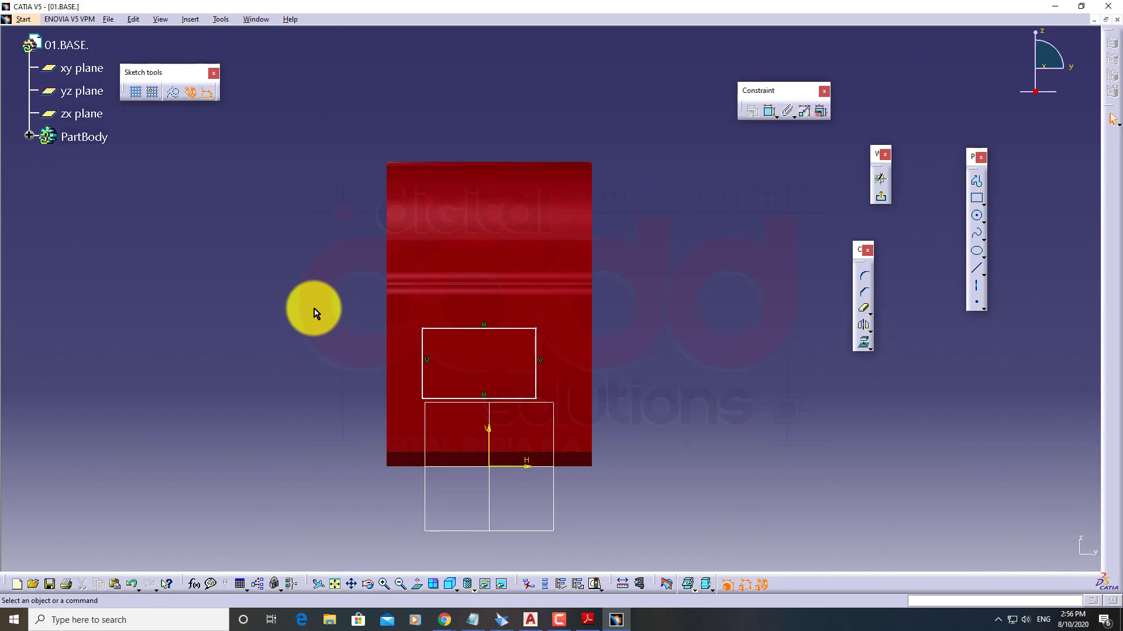
drag(312, 305, 622, 409)
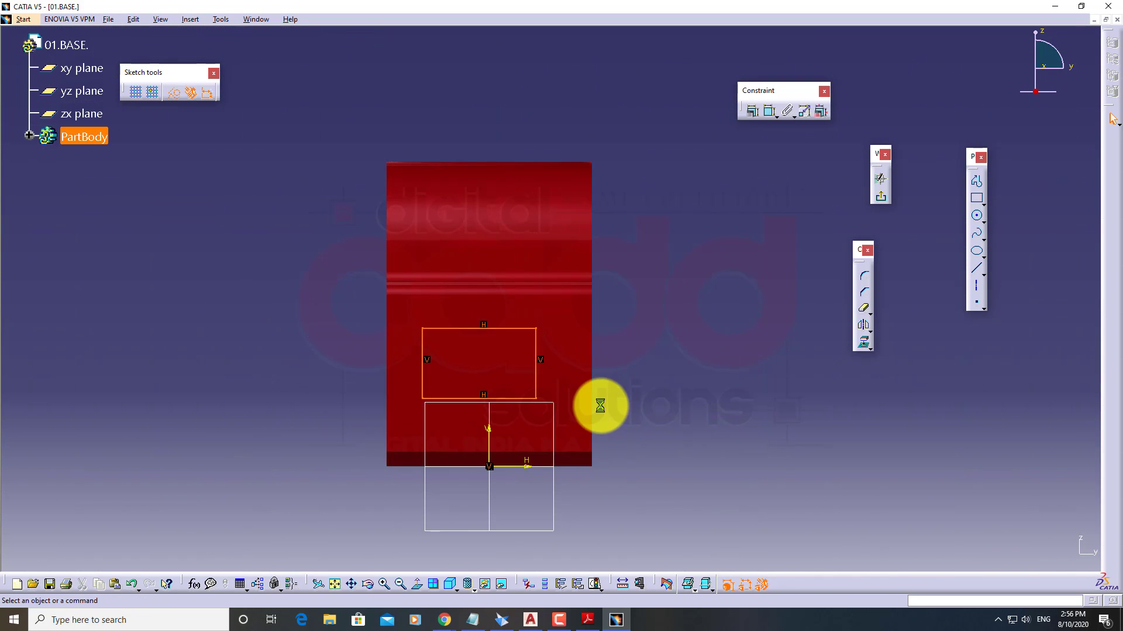
key(Delete)
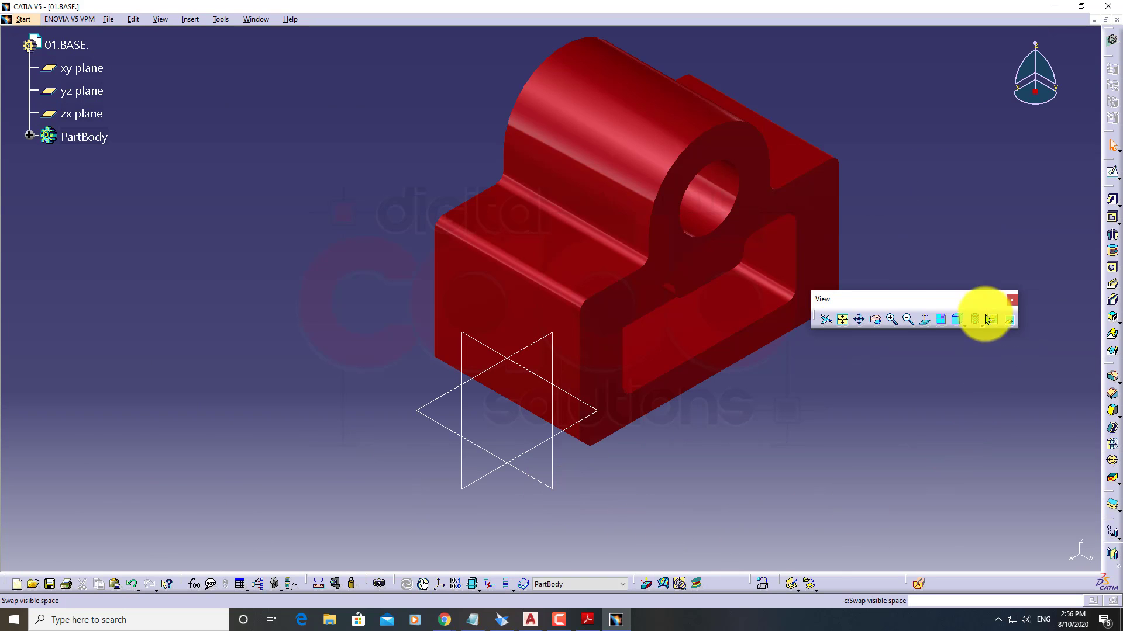
Shift the base part aside, and move the floating View toolbar to the empty area below it
middle_drag(701, 413, 406, 398)
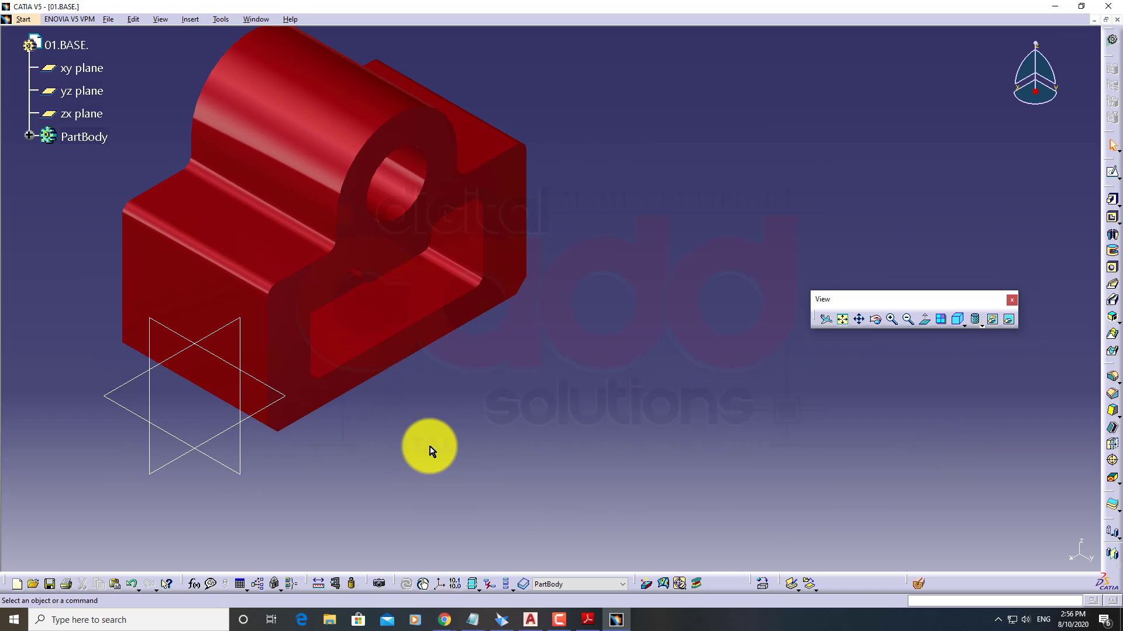
drag(917, 301, 495, 505)
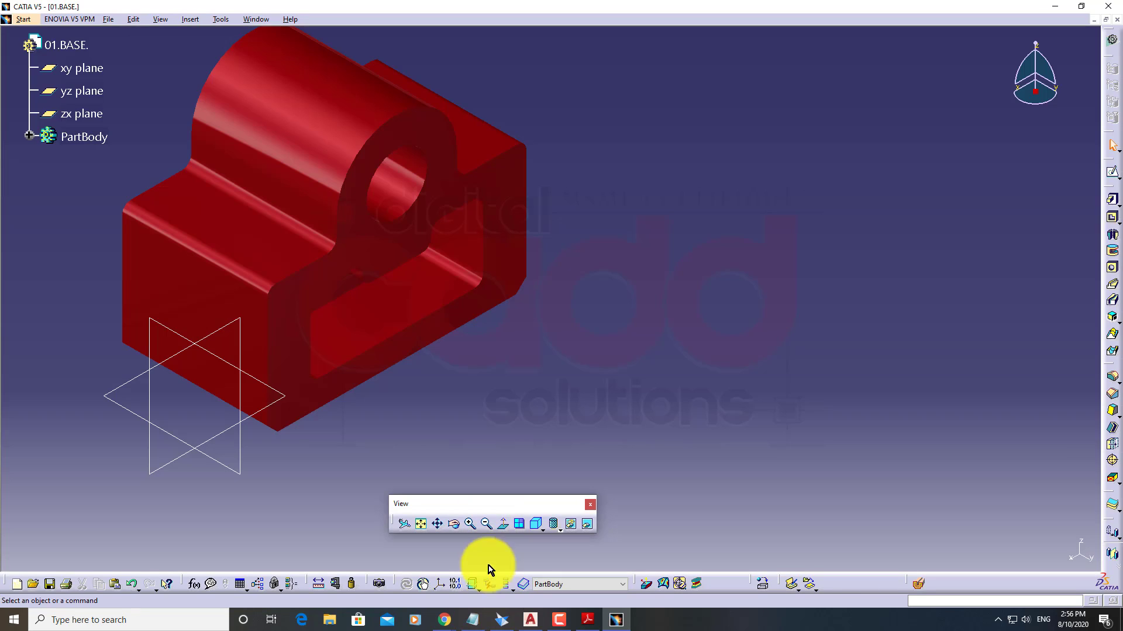
Split the window into four viewports with Multi-View, and reposition the base part within each viewport
click(520, 529)
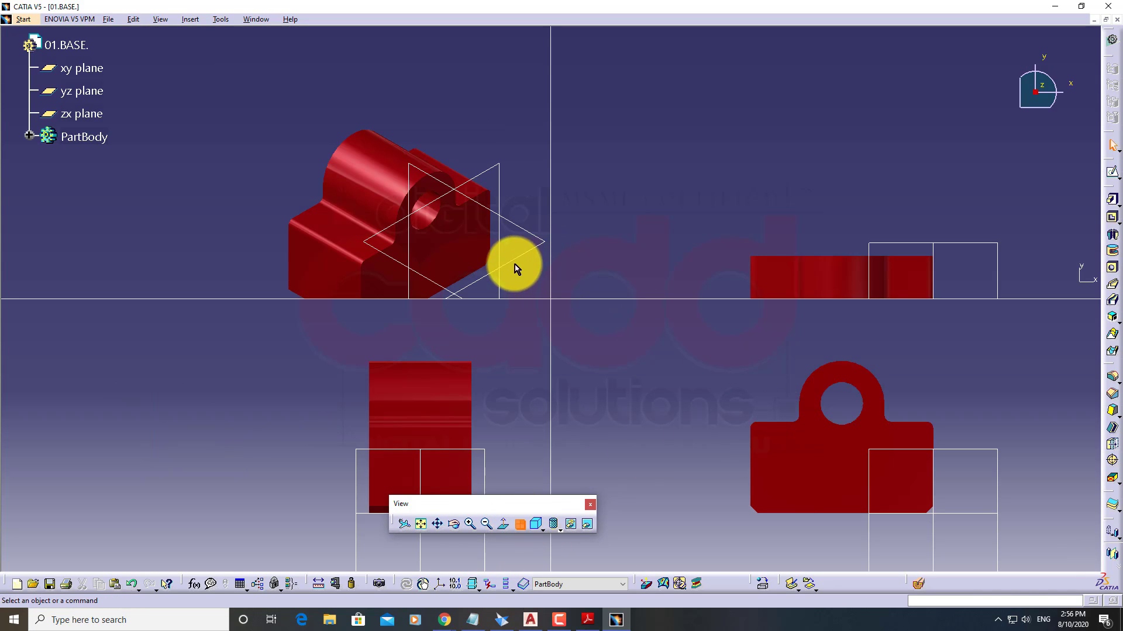
middle_drag(513, 268, 445, 190)
middle_drag(446, 408, 293, 406)
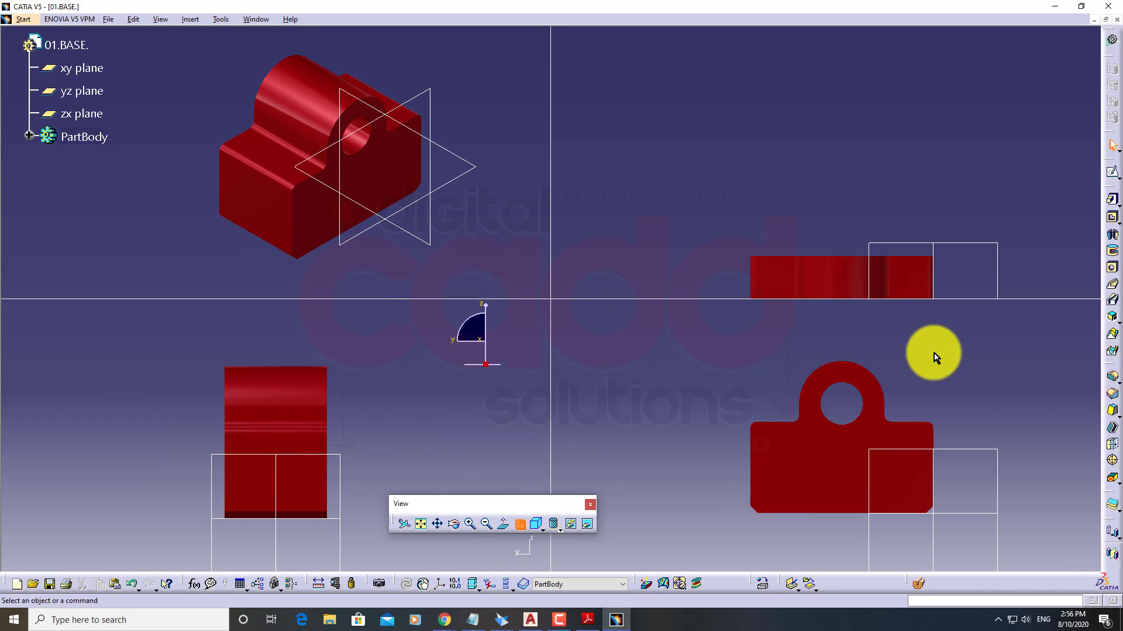
middle_drag(904, 253, 889, 94)
middle_drag(897, 393, 936, 401)
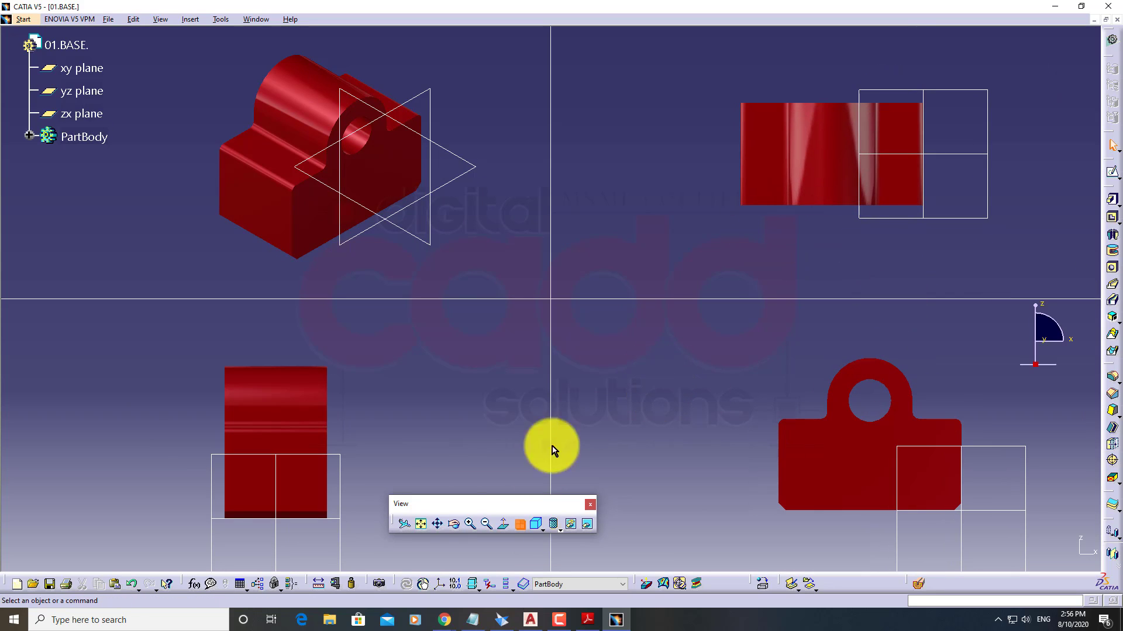
Dock the floating View toolbar beside the standard toolbars, and shift the part inside the lower-right viewport
drag(515, 506, 695, 577)
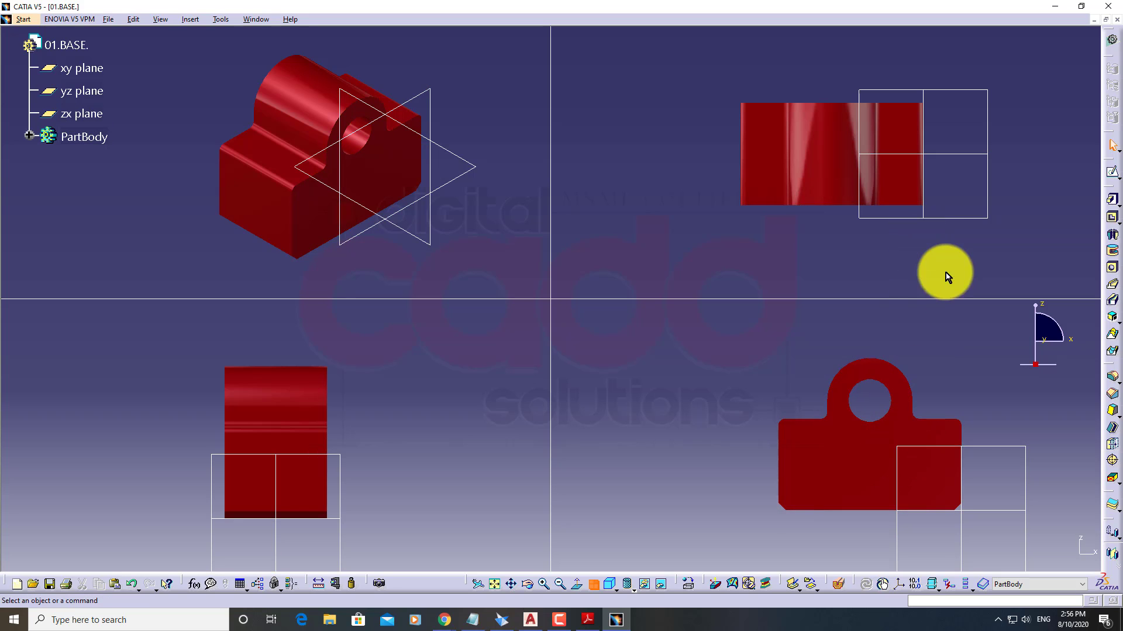
click(947, 238)
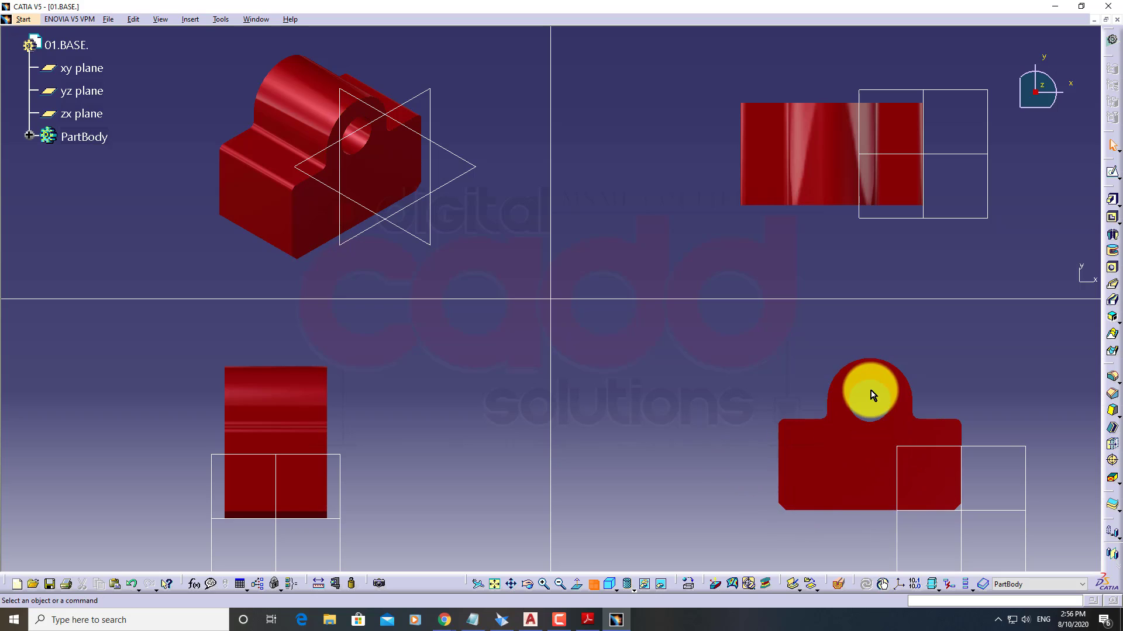
middle_drag(869, 394, 807, 395)
Activate the upper-left viewport, and apply the standard front and left views to it in turn
click(474, 239)
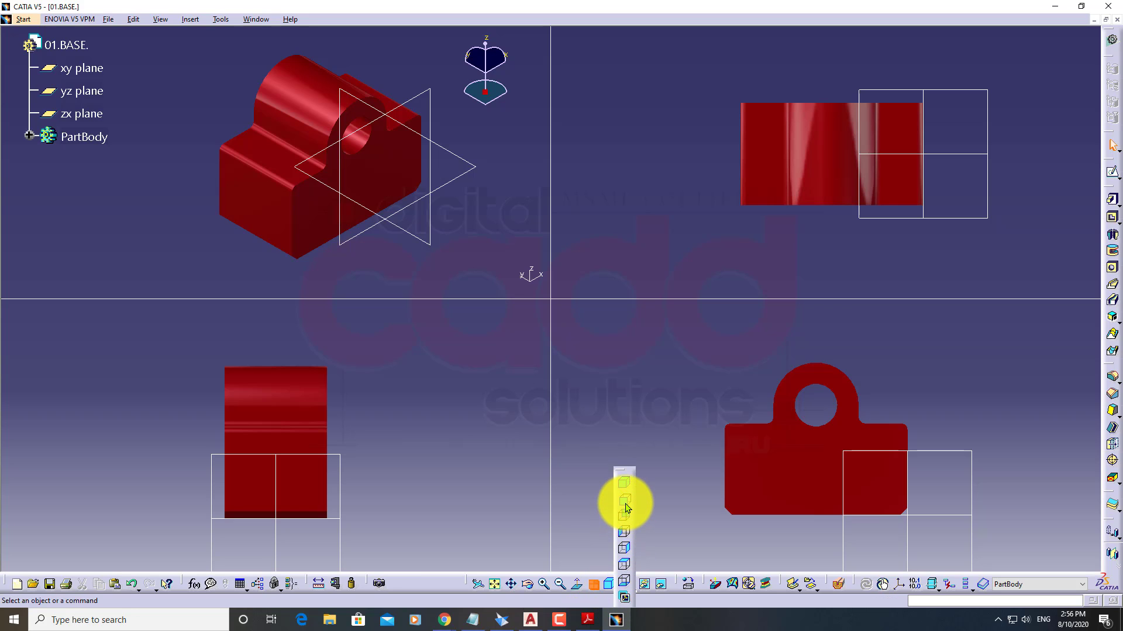
click(625, 514)
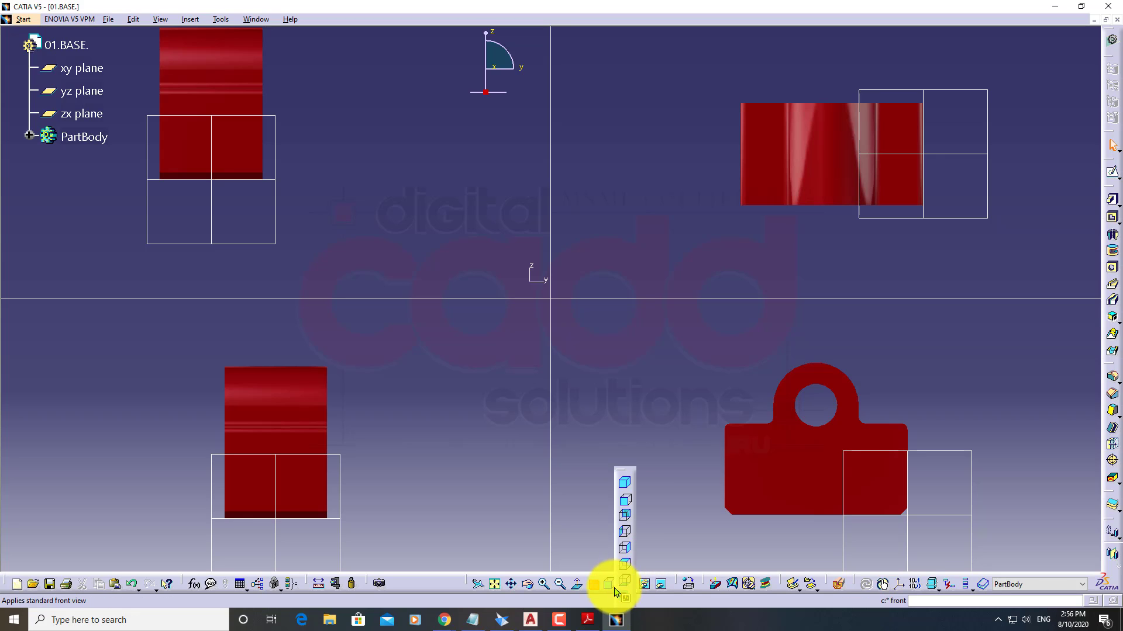
click(628, 538)
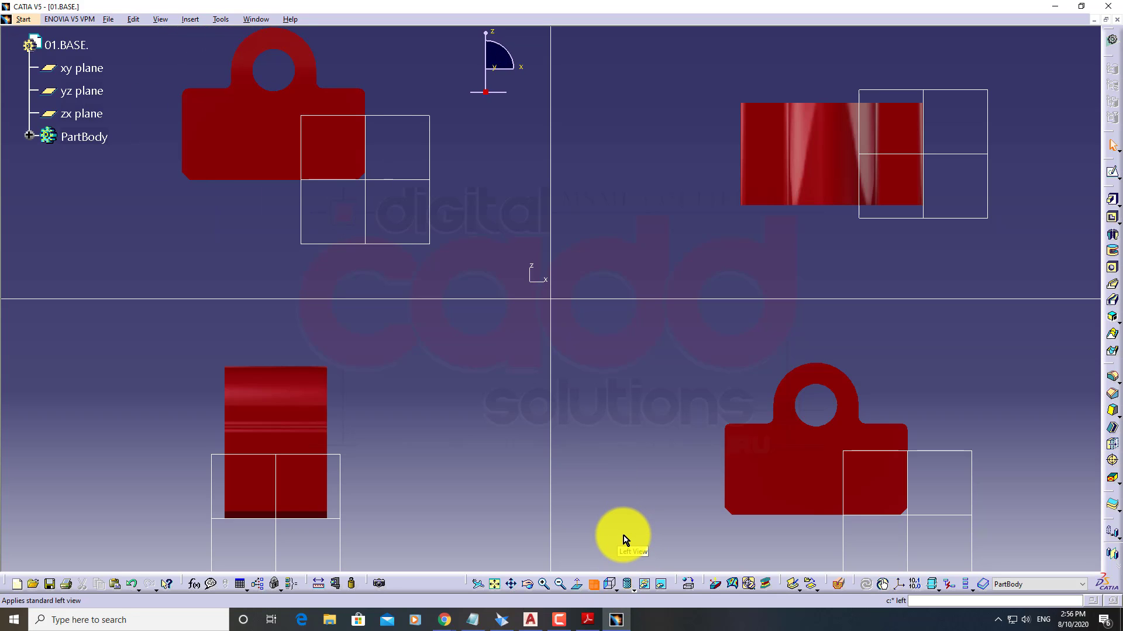
Activate the lower-left viewport and apply the standard top view to it
click(381, 447)
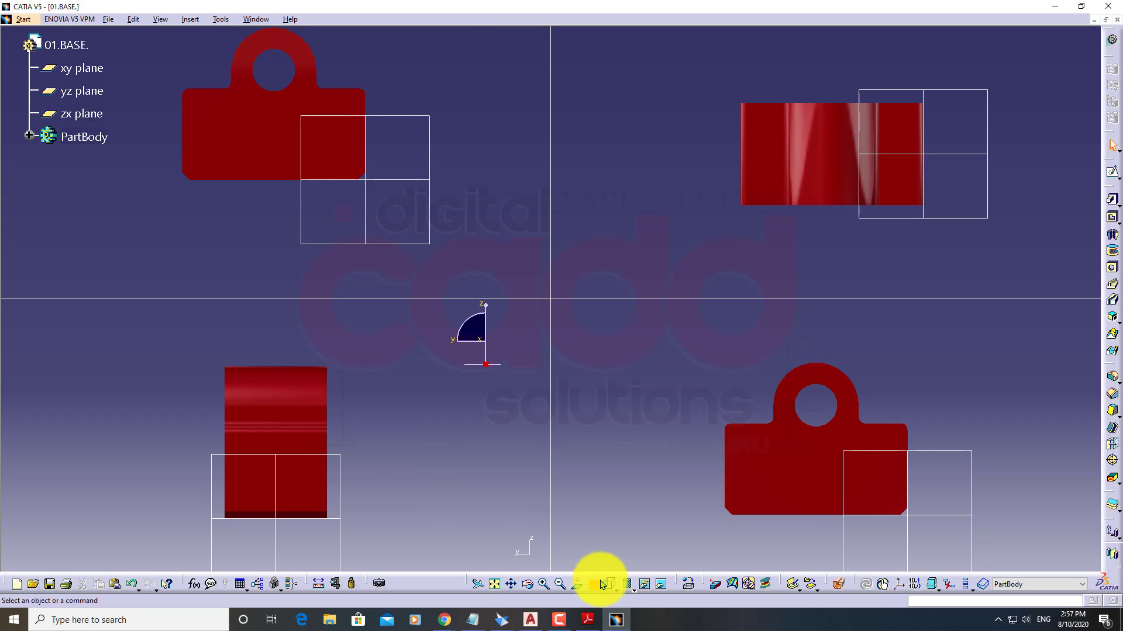
click(621, 587)
click(629, 567)
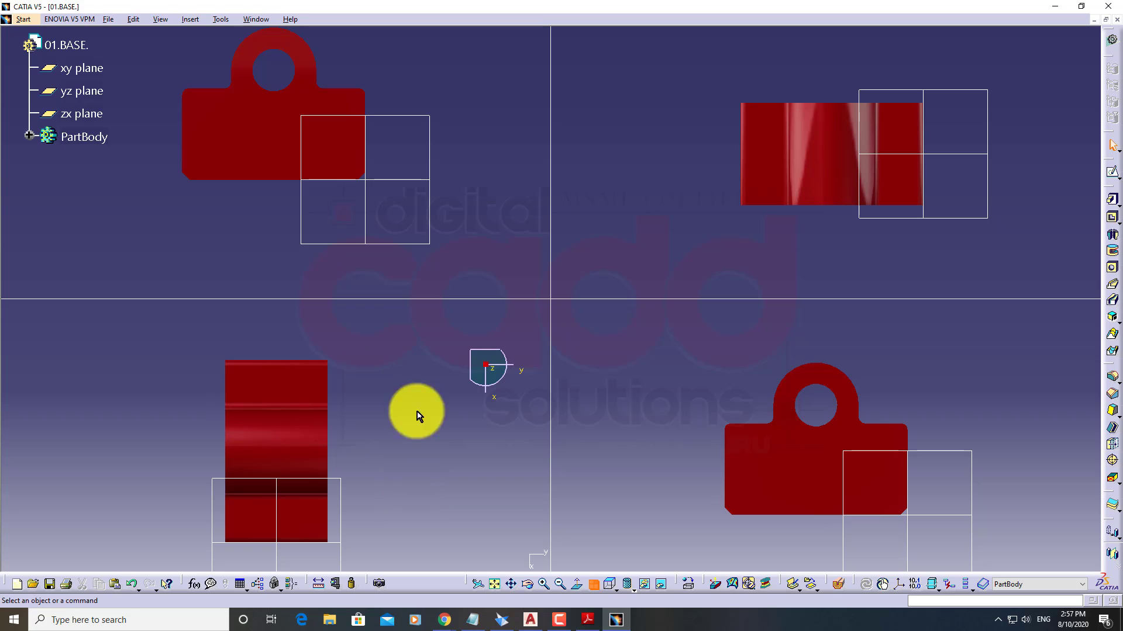
Activate the upper-left viewport and apply the standard front view to it
click(471, 157)
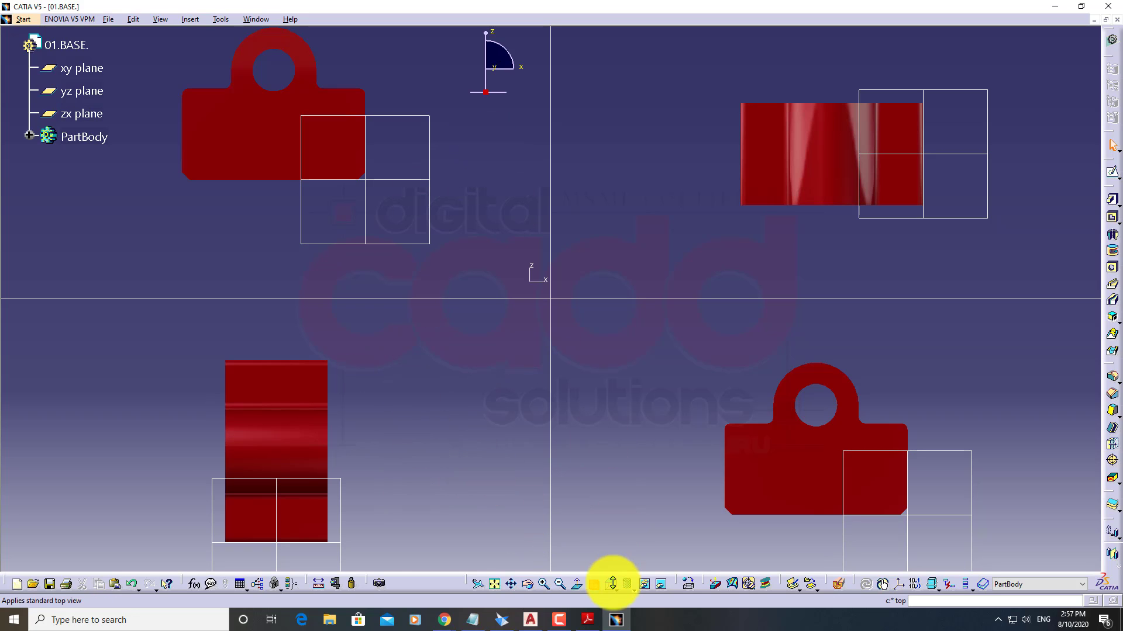
click(614, 588)
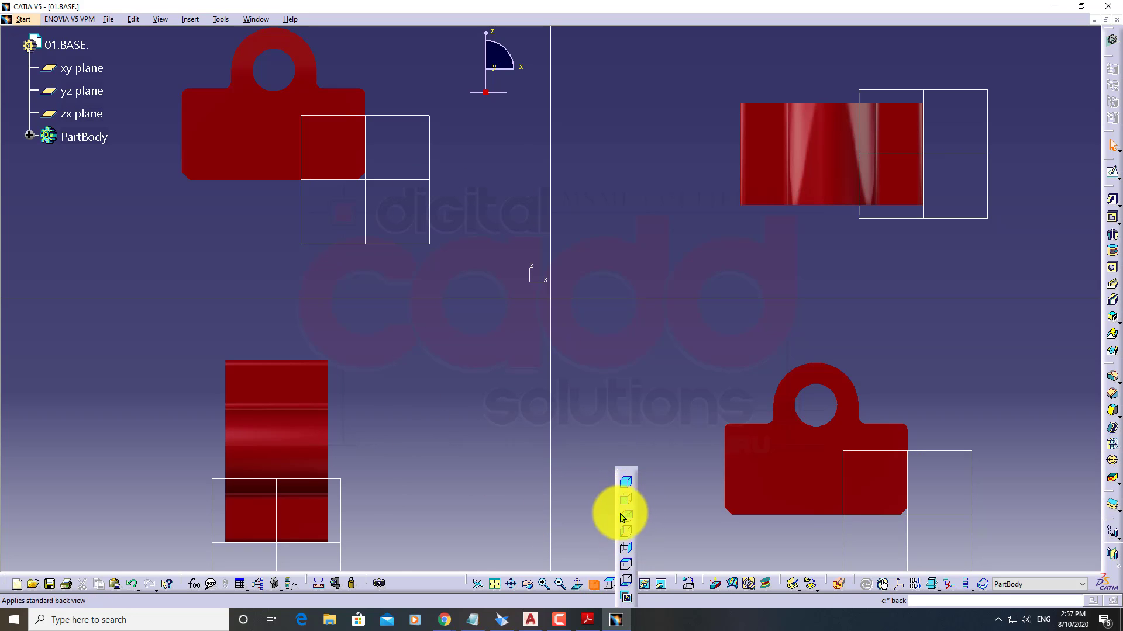
click(623, 518)
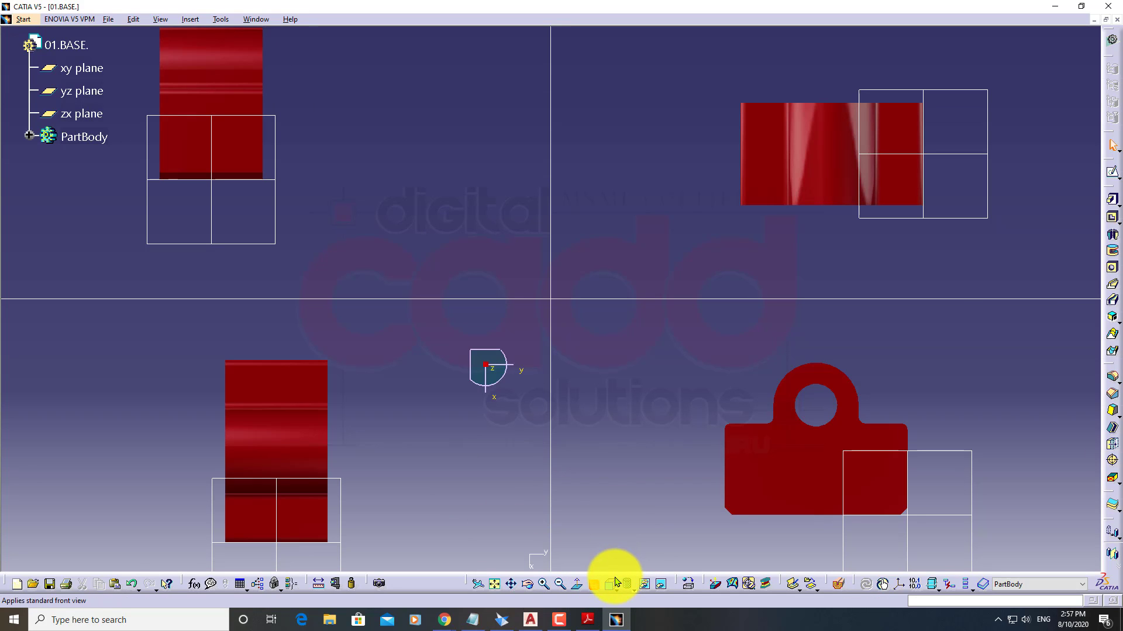
Activate the upper-right viewport and apply the standard left view to it
click(625, 582)
click(625, 565)
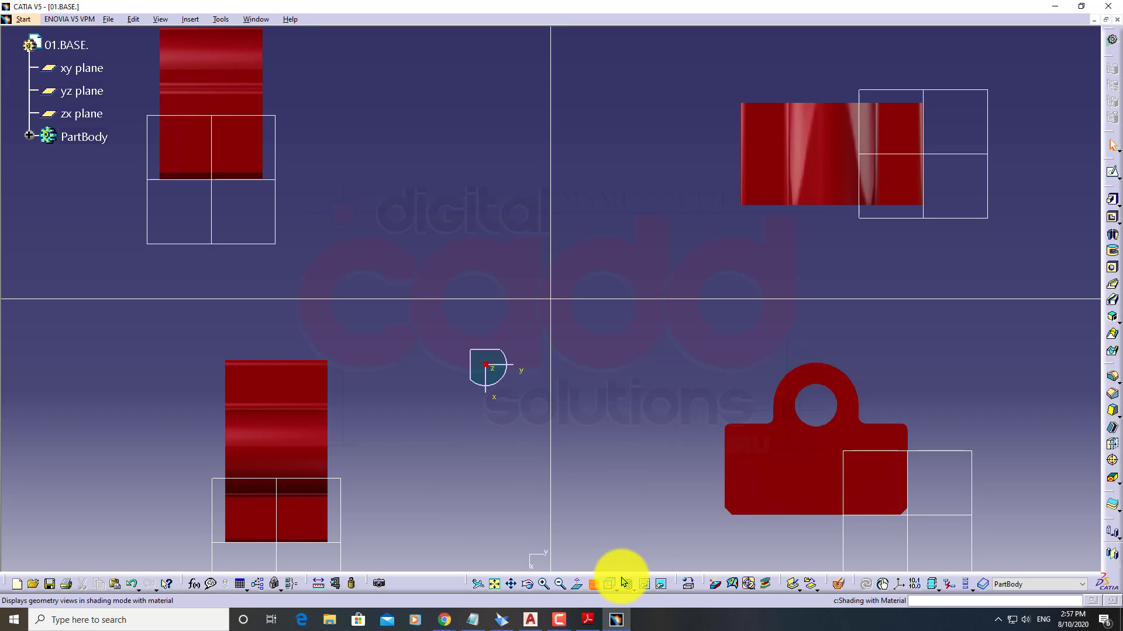
click(633, 238)
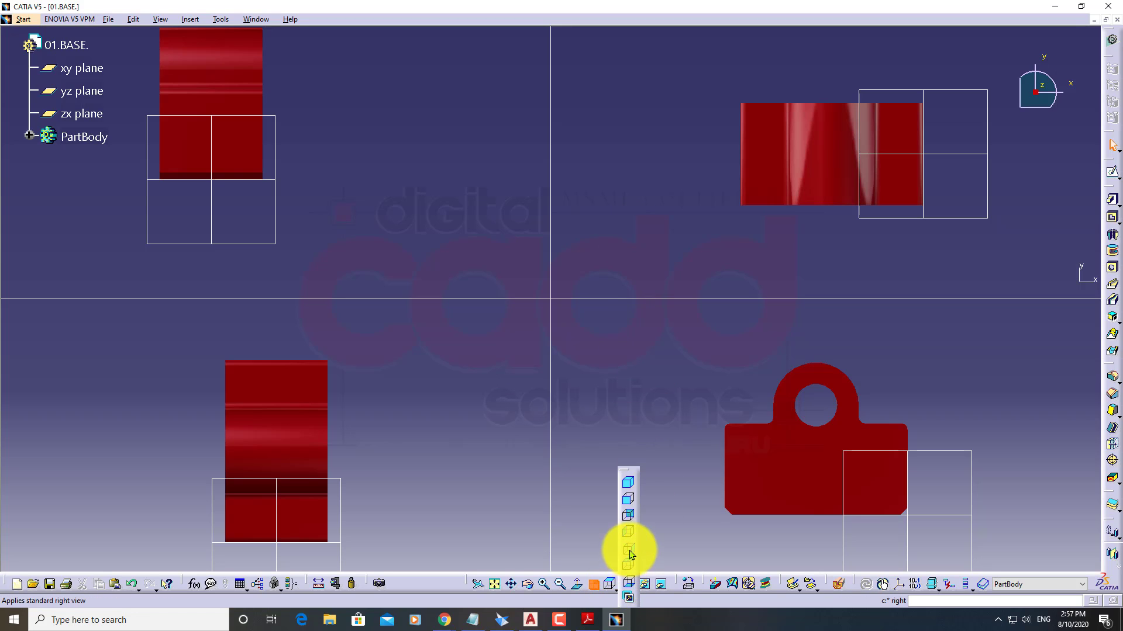
click(630, 532)
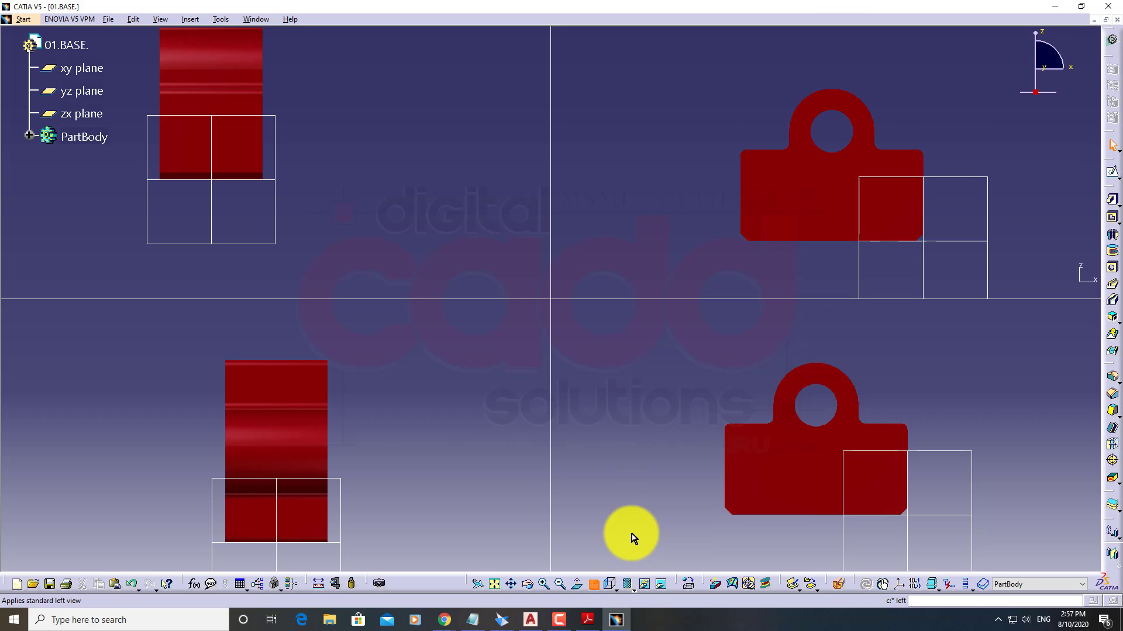
Apply the standard isometric view to the lower-right viewport, and reposition the part in both right-hand viewports
click(659, 422)
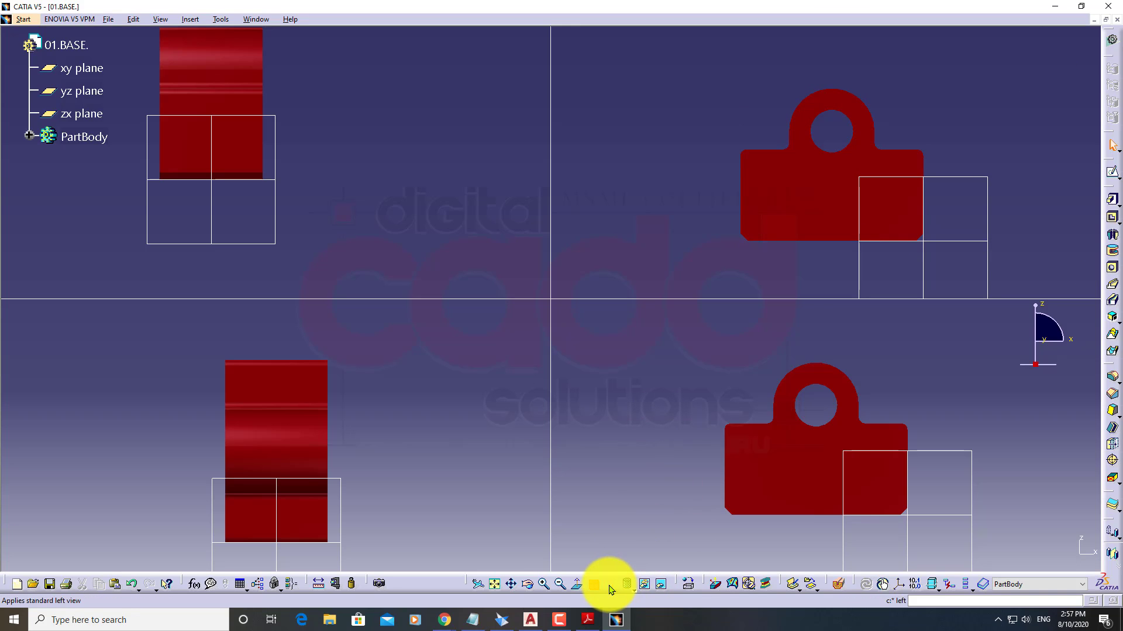
click(616, 585)
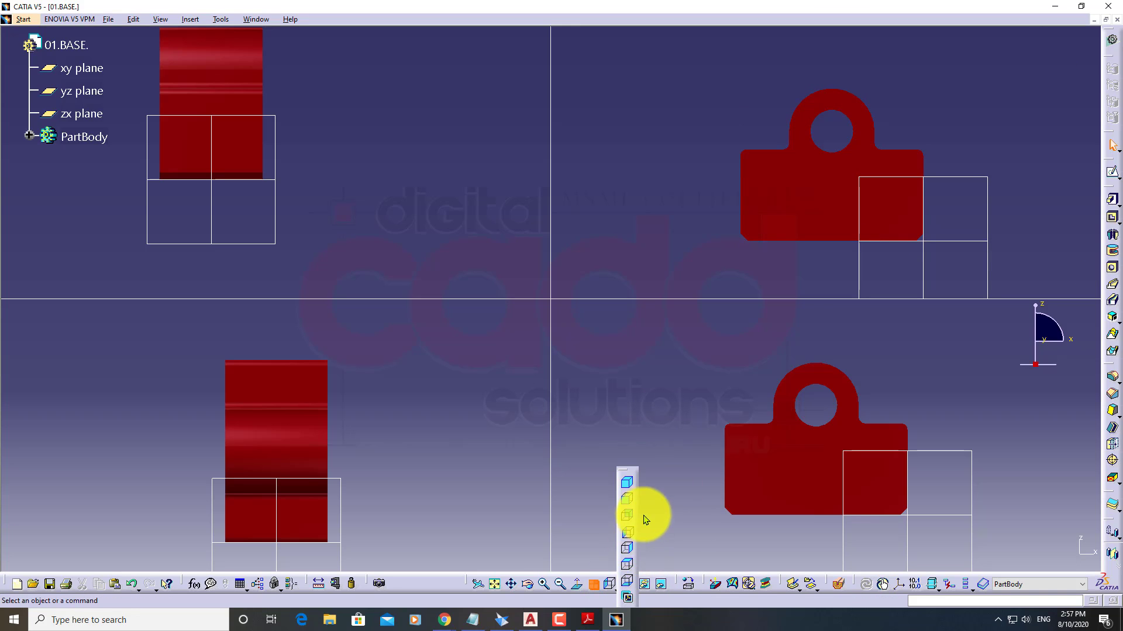
click(628, 486)
middle_drag(848, 409, 957, 427)
middle_click(754, 221)
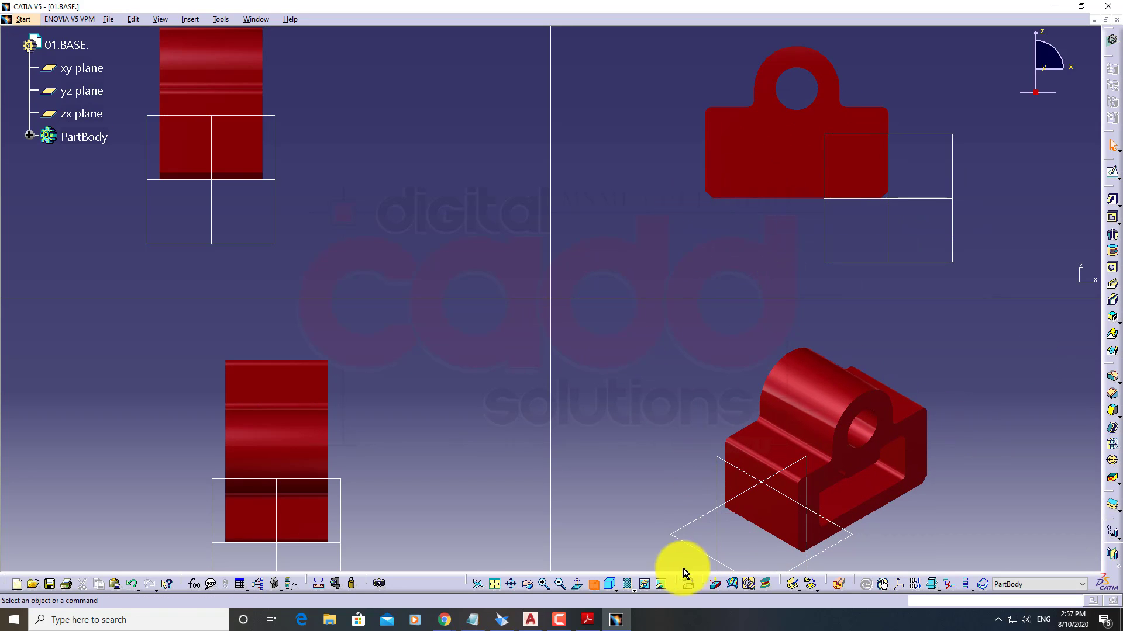
Change the display mode of the base part from material shading to shading with edges
click(634, 586)
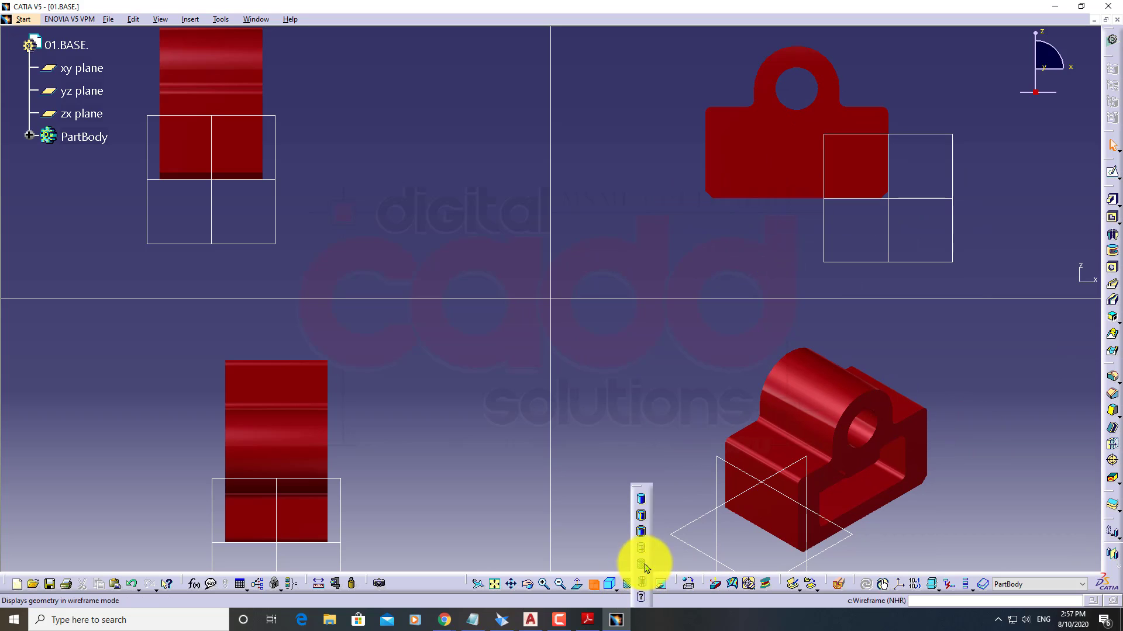
click(643, 527)
middle_drag(370, 435, 326, 436)
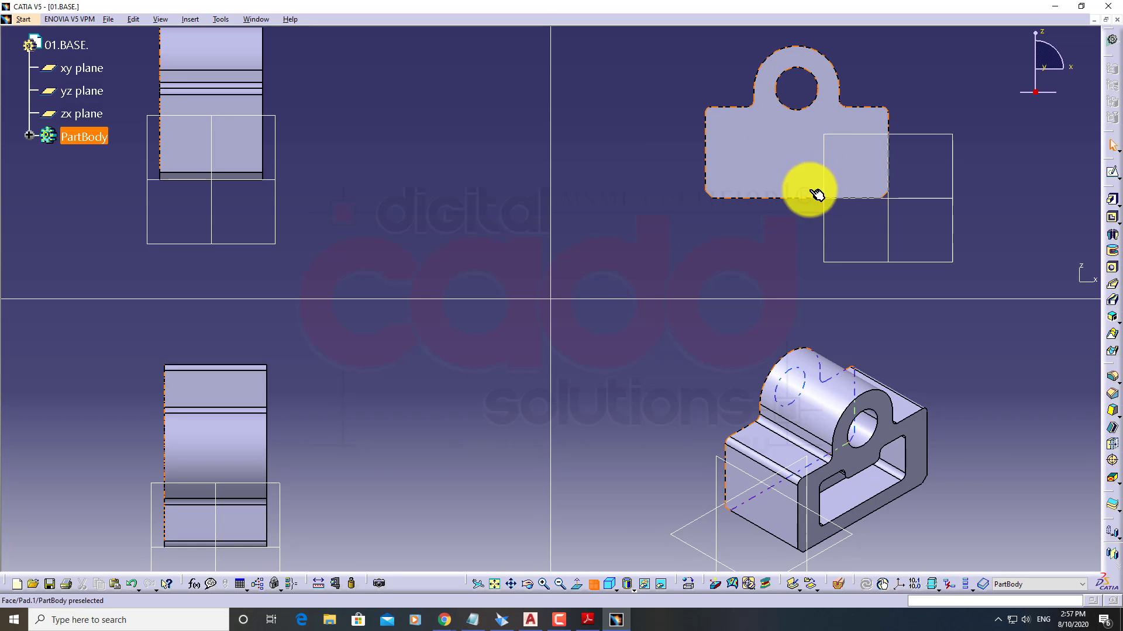
Apply the standard back view and finally the right view to the upper-right viewport
click(618, 588)
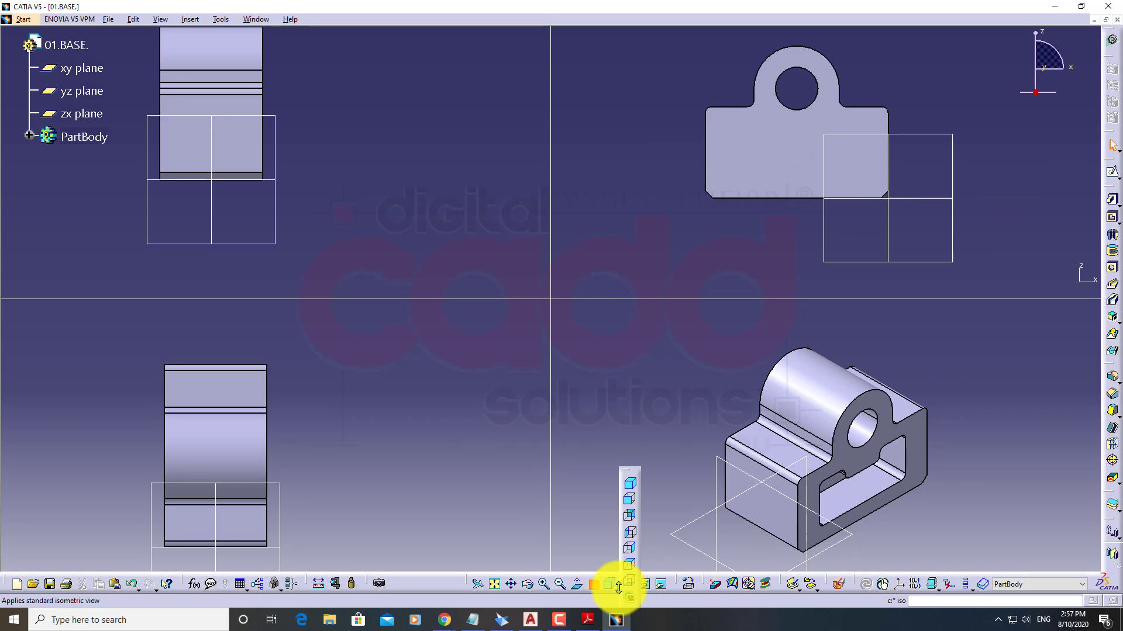
click(630, 517)
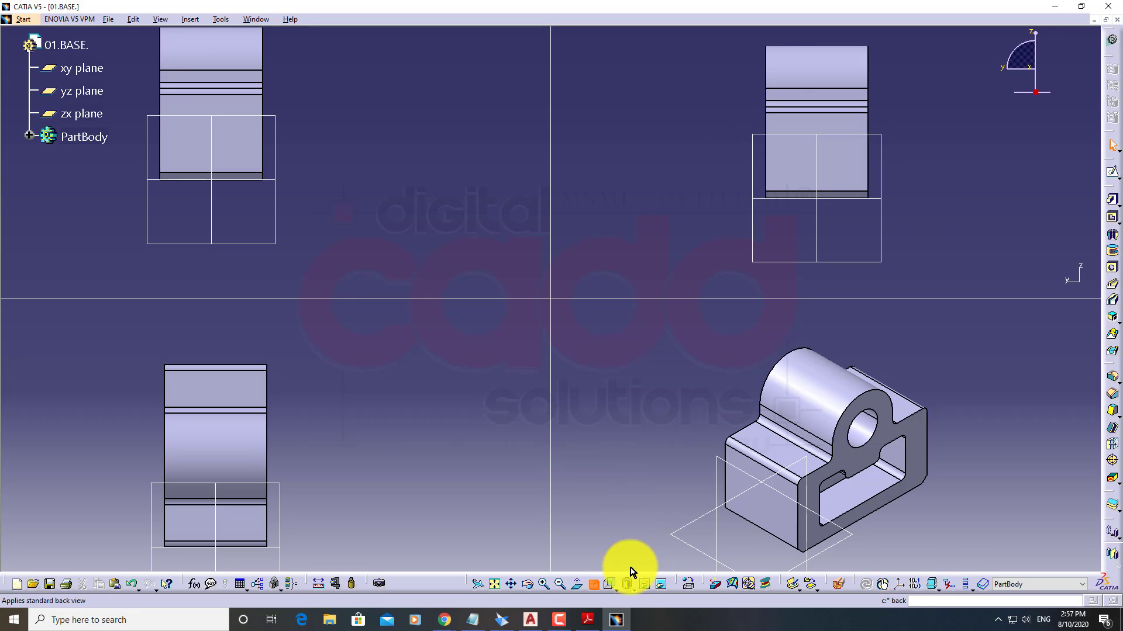
click(614, 581)
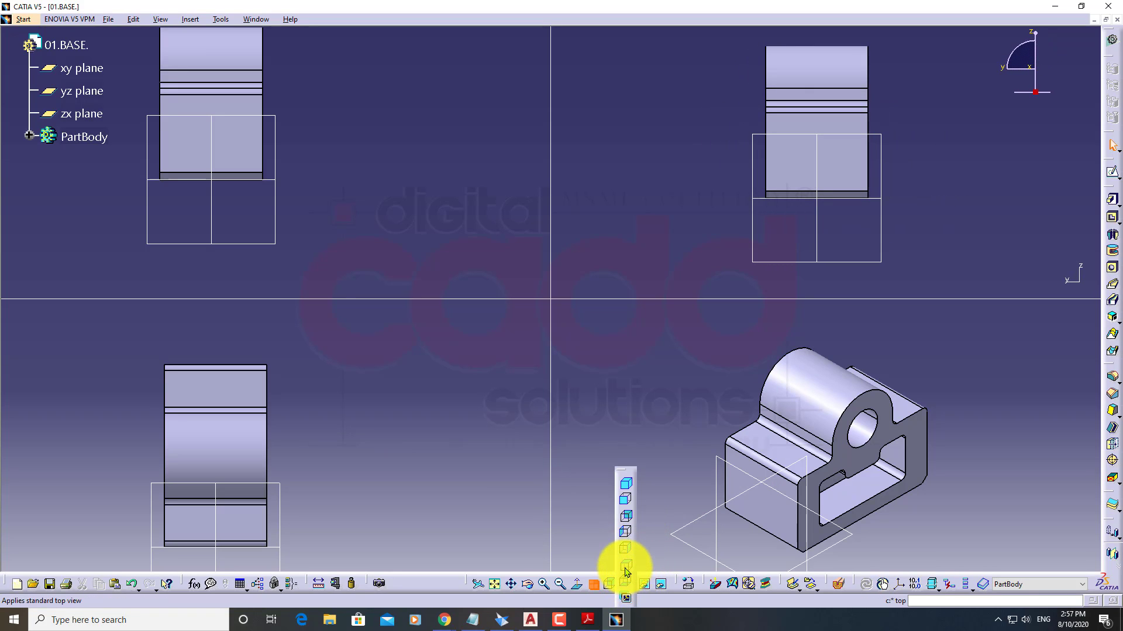
click(626, 551)
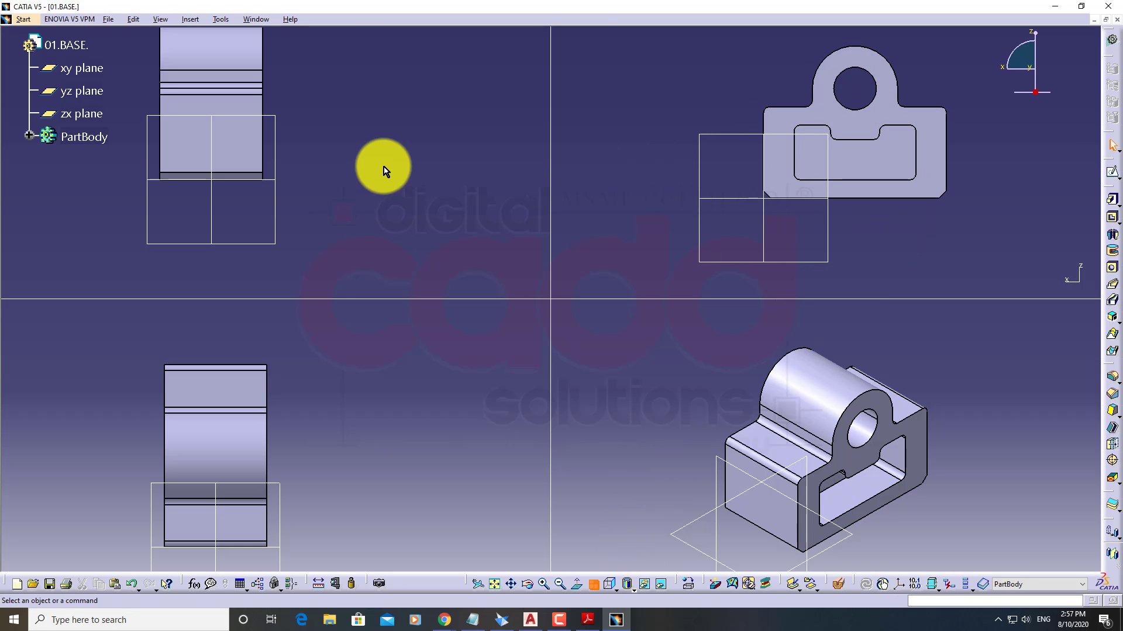
Reposition the part within the upper-left, lower-right and lower-left viewports
middle_drag(381, 167, 453, 193)
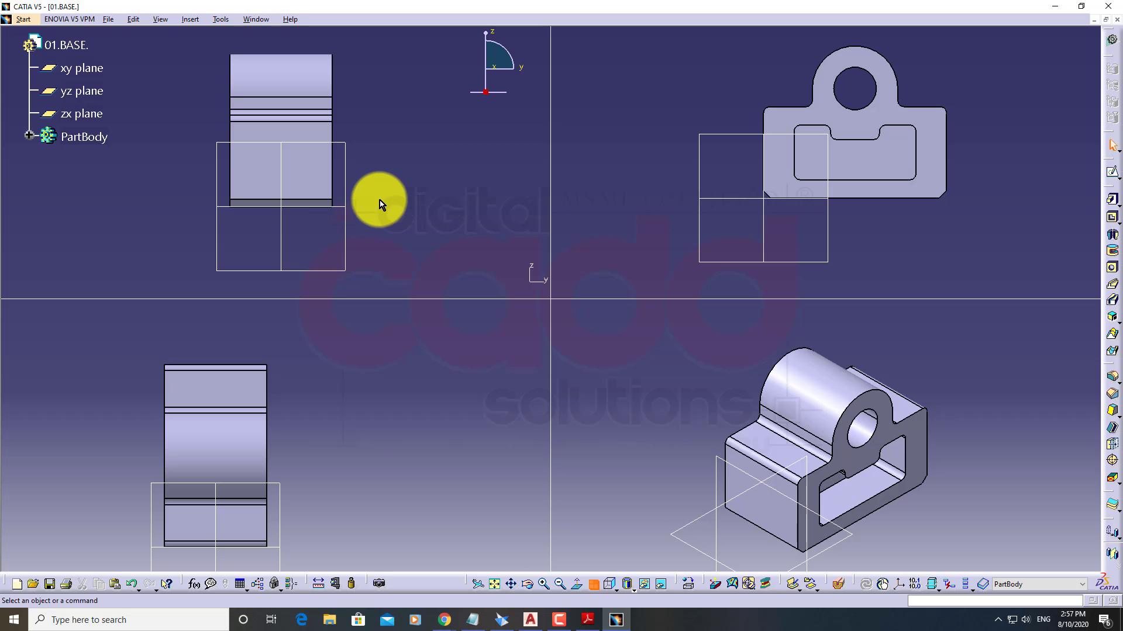
middle_drag(857, 504, 799, 497)
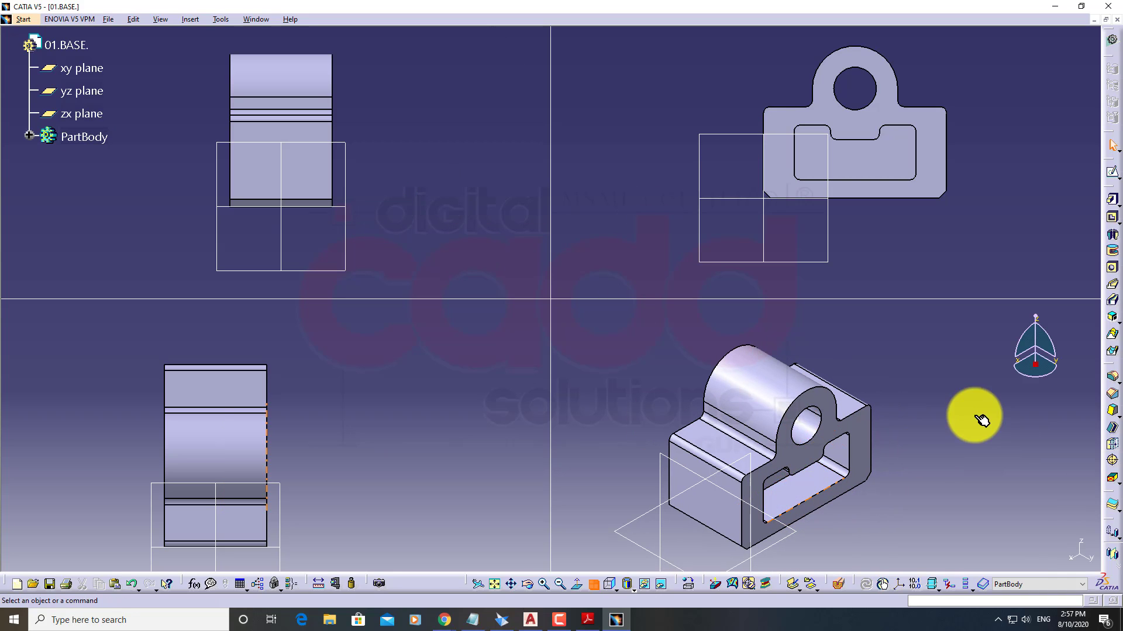
middle_drag(293, 489, 353, 463)
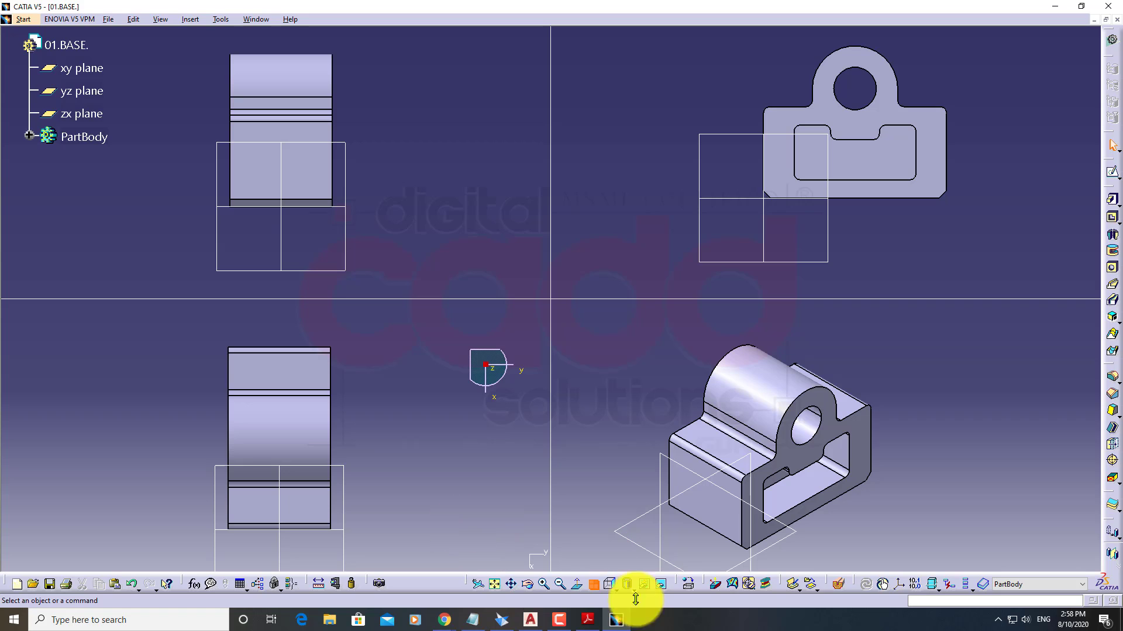
Switch Multi-View off and on again, and show the upper-right viewport's isometric view as a single full window
click(595, 585)
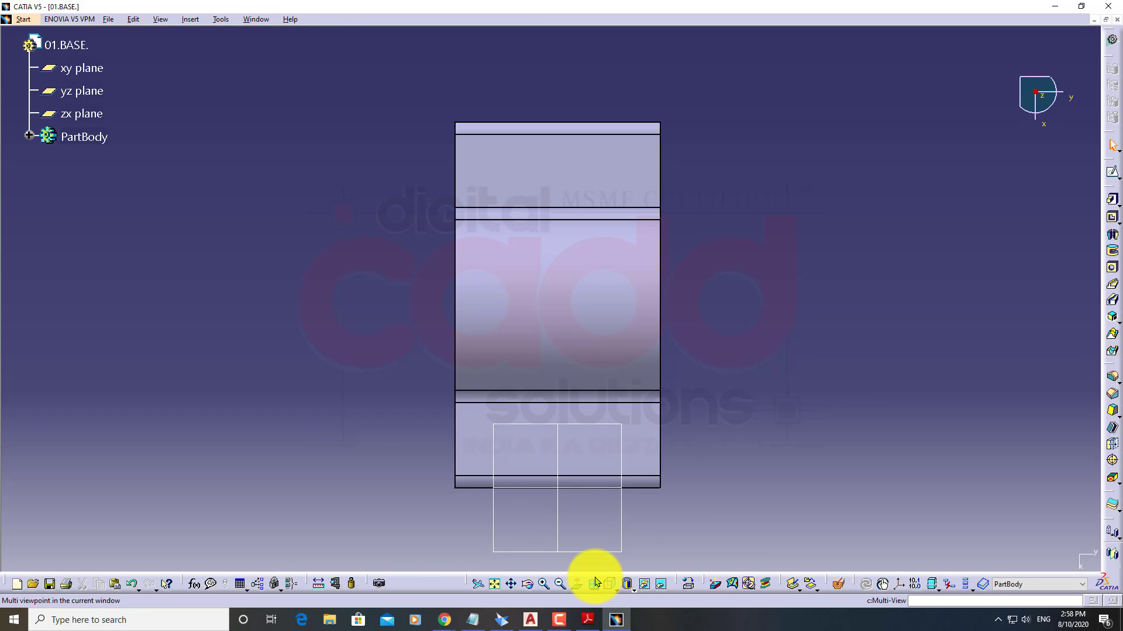
click(596, 583)
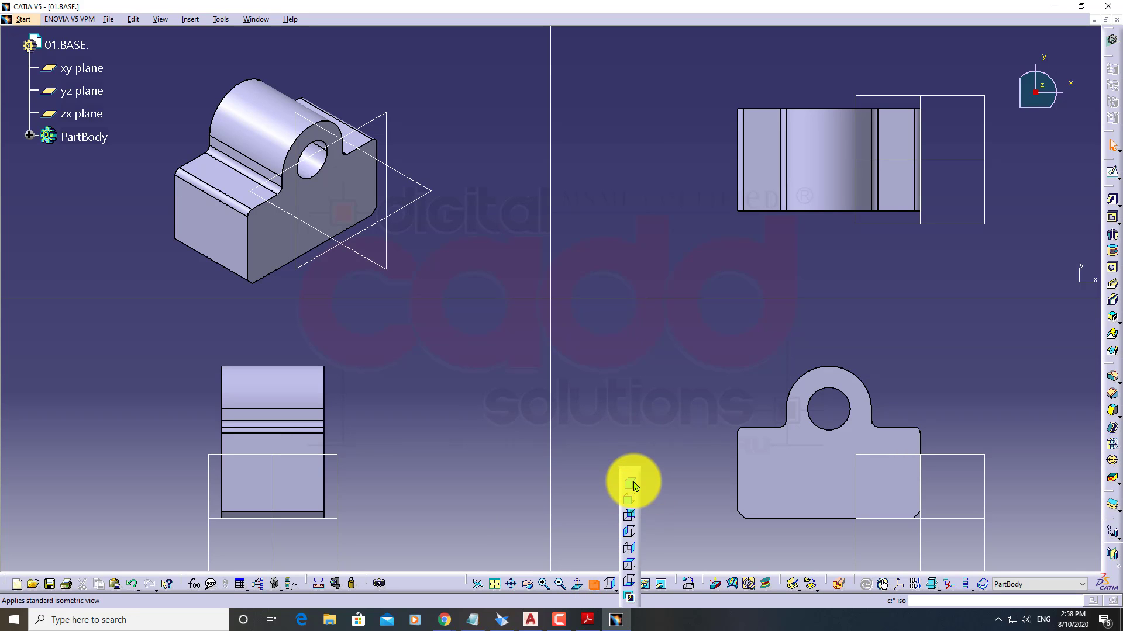
click(634, 485)
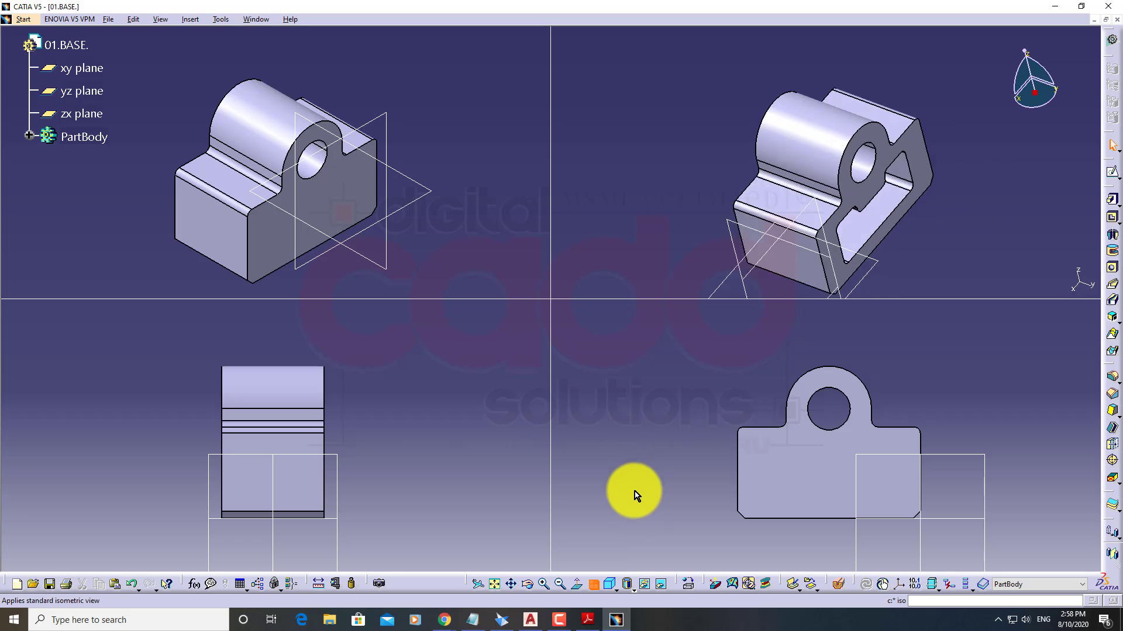
click(599, 584)
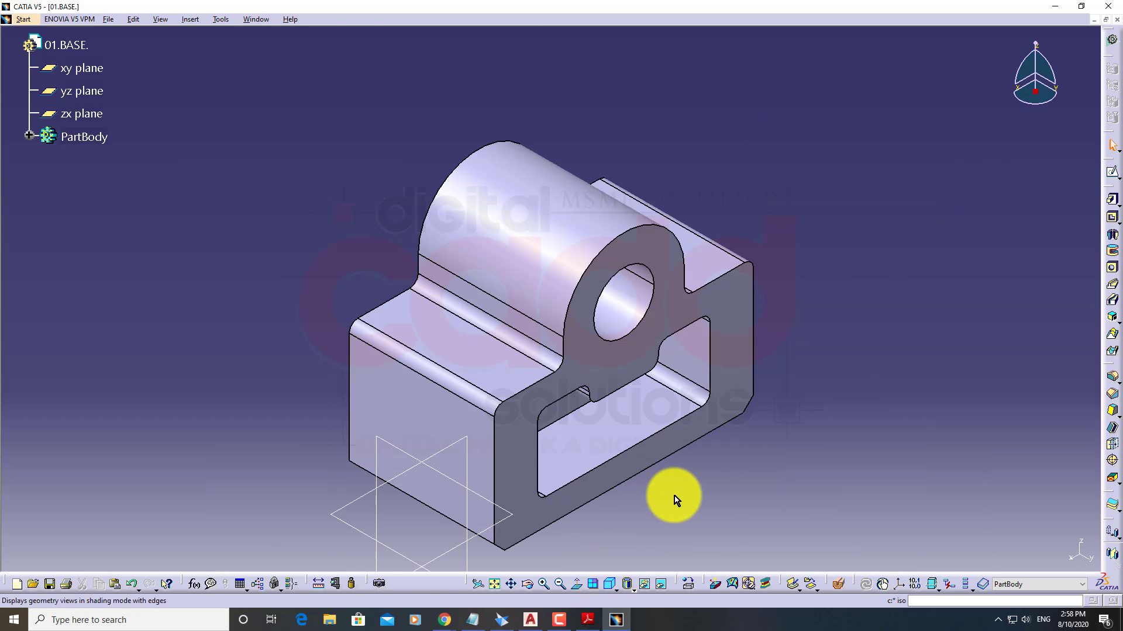
middle_click(719, 426)
Apply the standard front view and the back view to the base part in the single window
click(630, 585)
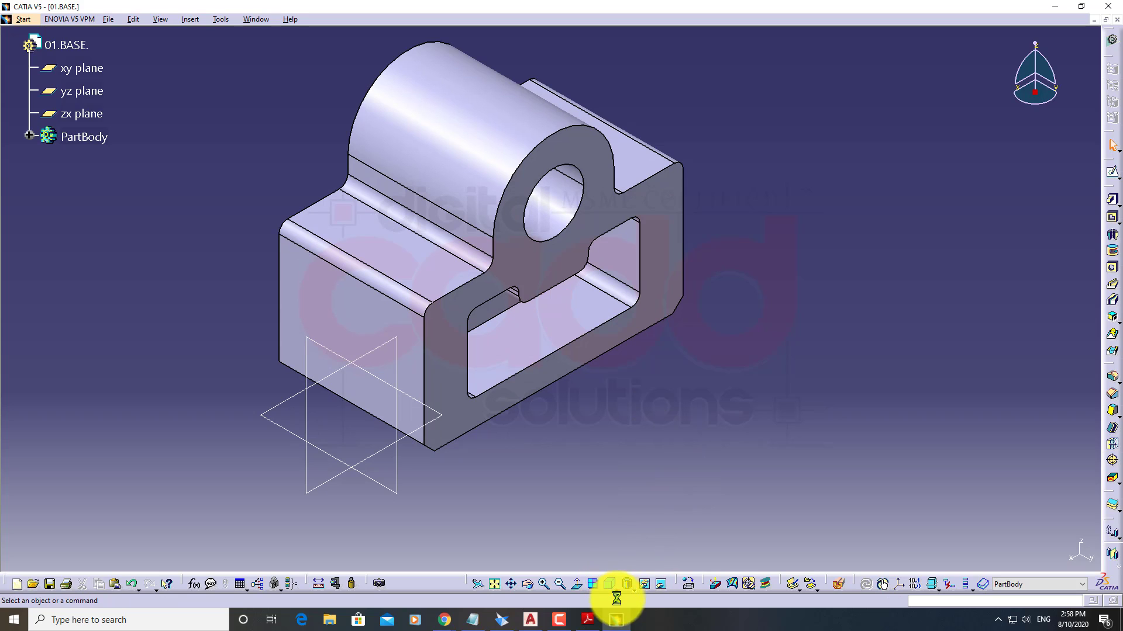
click(615, 584)
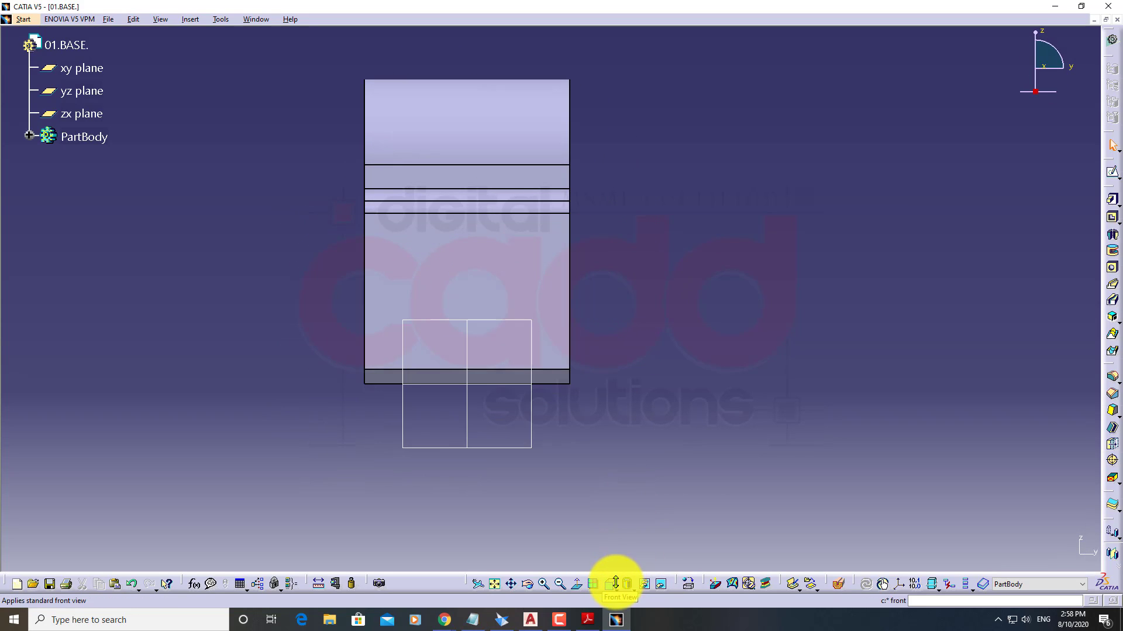
click(611, 583)
click(628, 532)
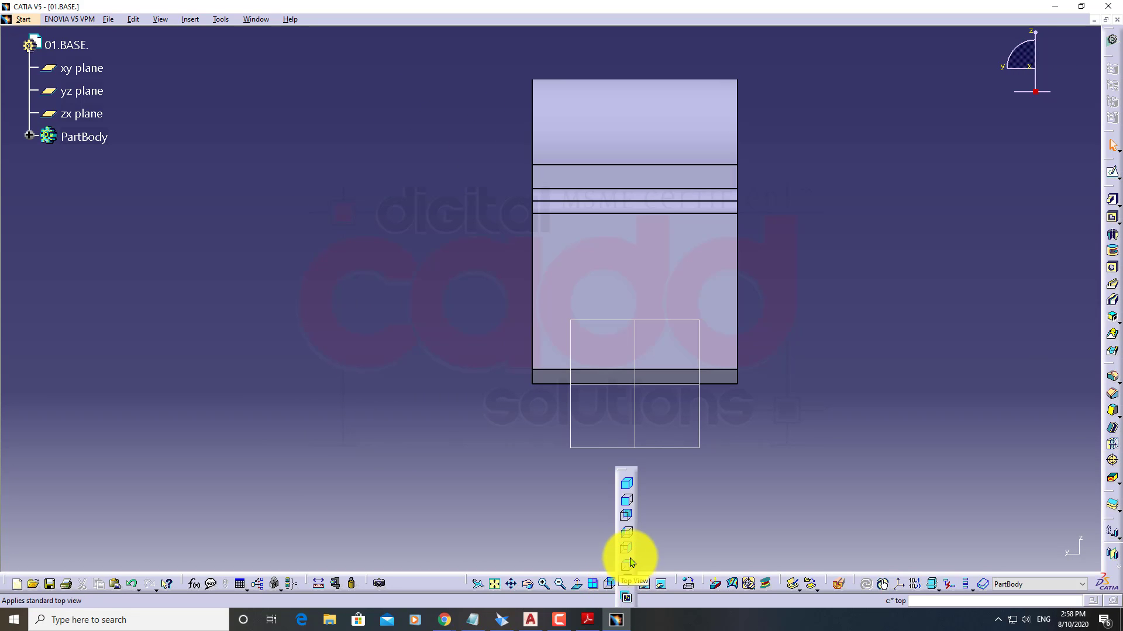
Apply the standard right view to the base part and examine the rounded lug's hole edge up close
click(630, 565)
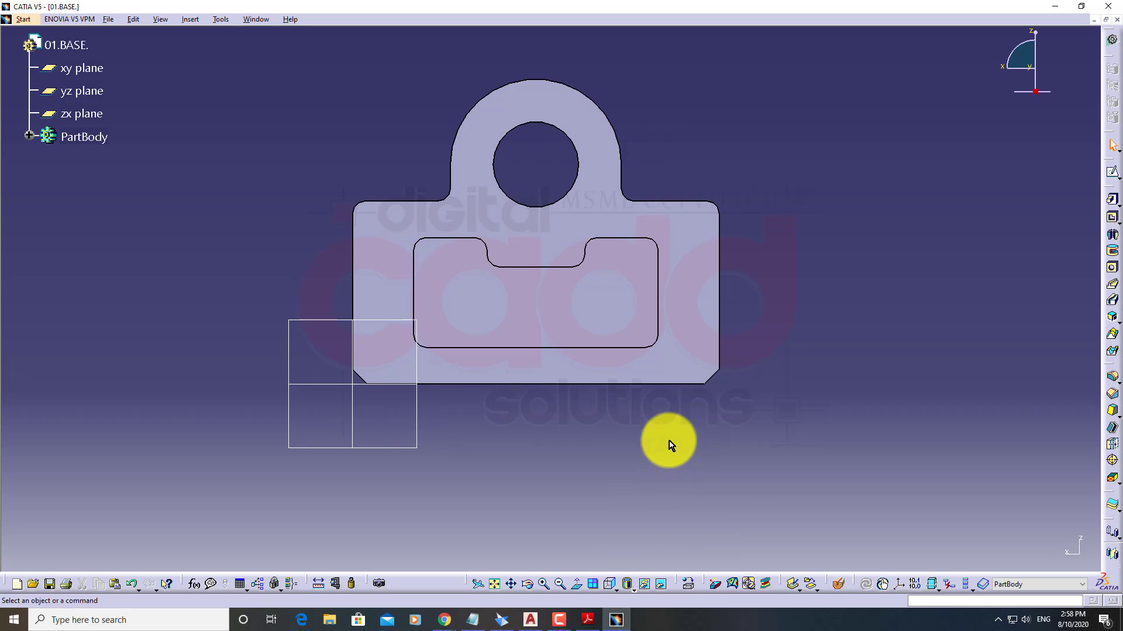
middle_drag(652, 423, 666, 417)
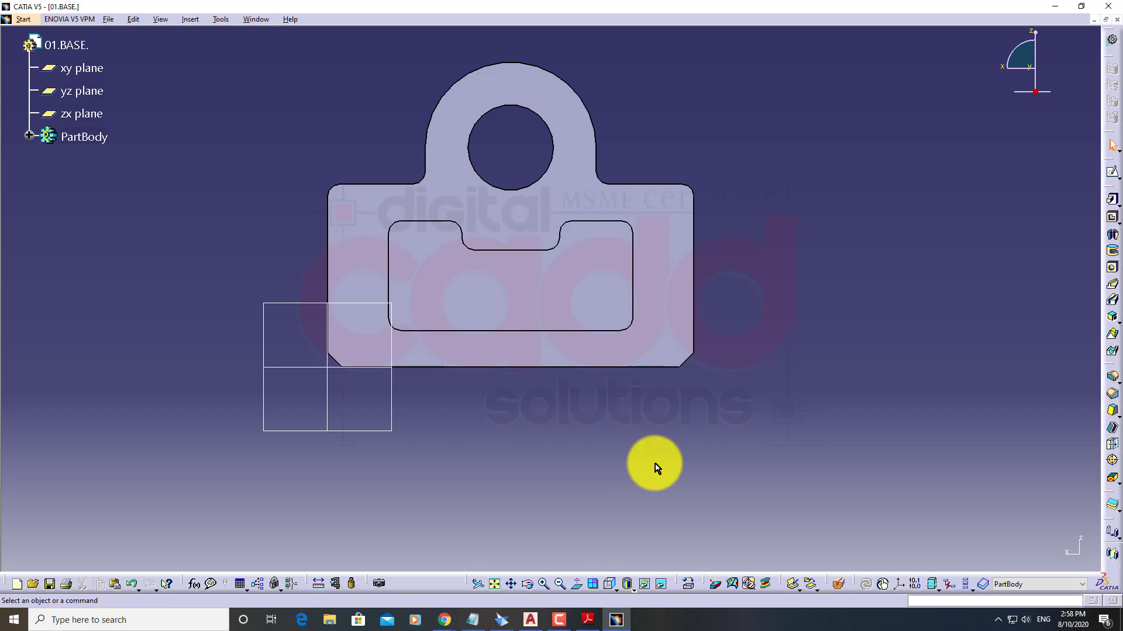
middle_drag(546, 303, 524, 383)
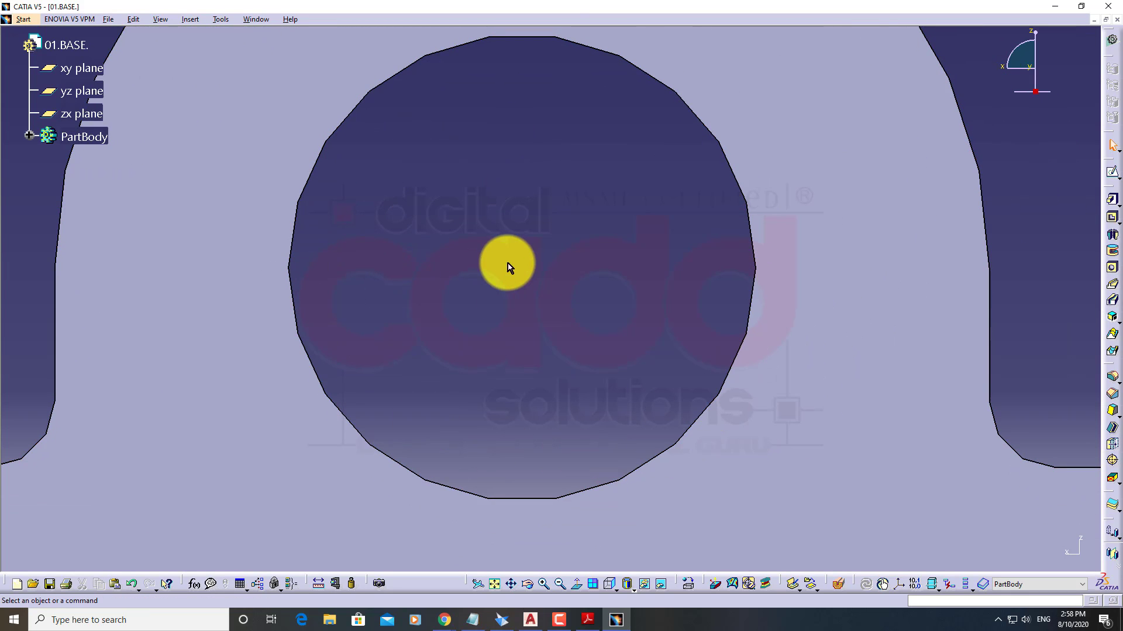
middle_drag(507, 267, 494, 497)
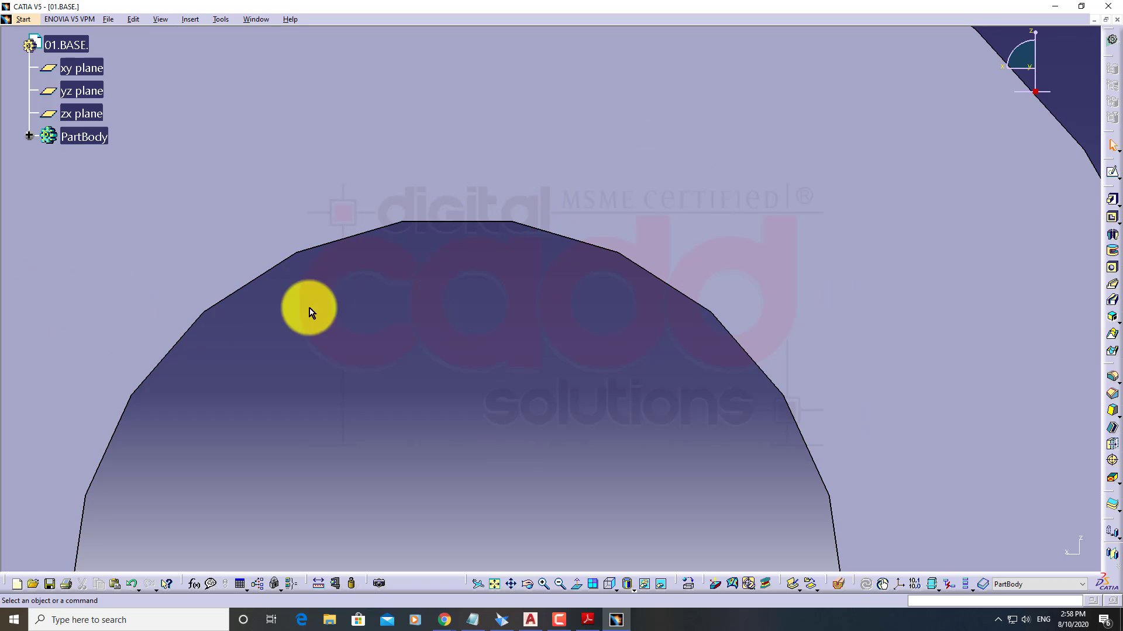
mouse_move(536, 448)
middle_down()
mouse_move(519, 348)
mouse_move(518, 444)
mouse_move(502, 420)
mouse_move(544, 458)
middle_up()
Inspect how smoothly the lug's outer arc edge is displayed, selecting the edge and clearing the selection
click(601, 269)
middle_drag(601, 269, 572, 368)
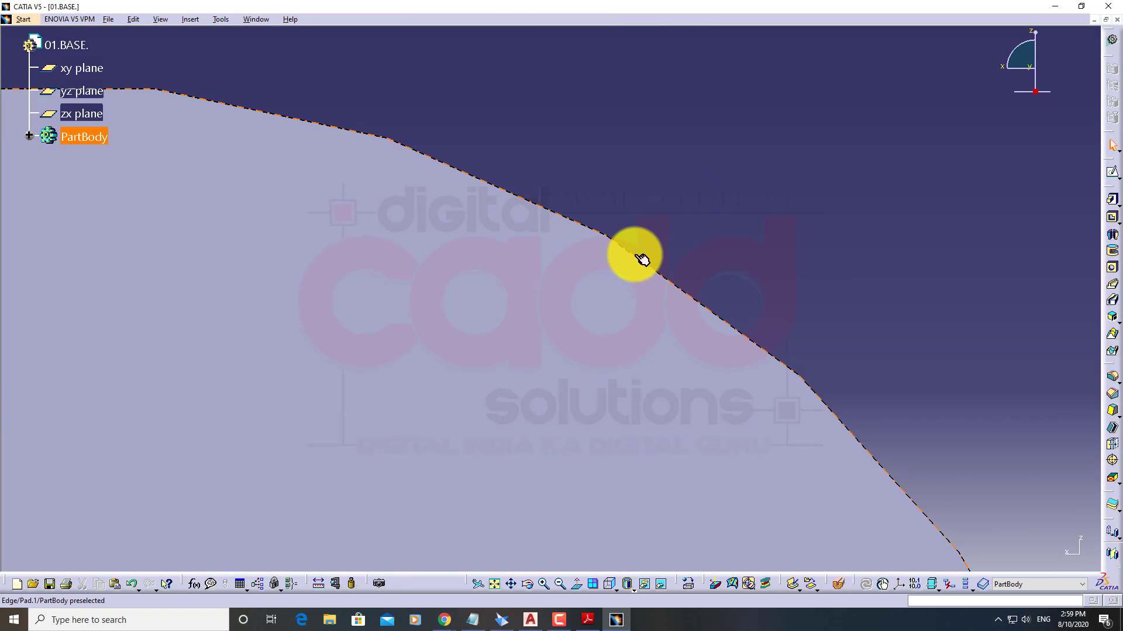
click(744, 311)
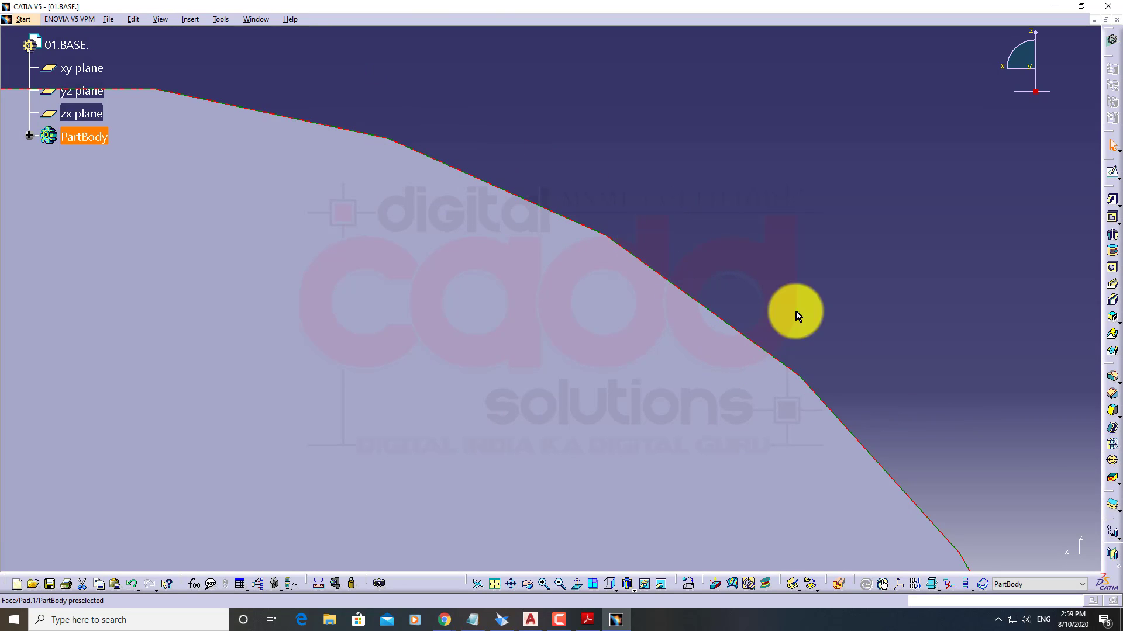
click(784, 227)
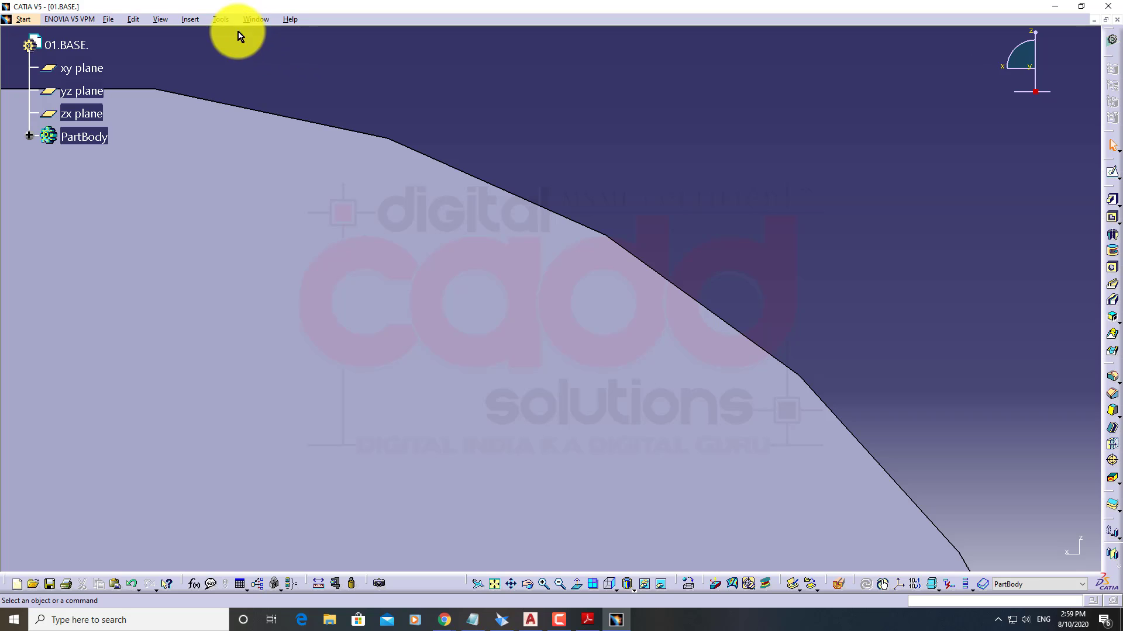
click(221, 20)
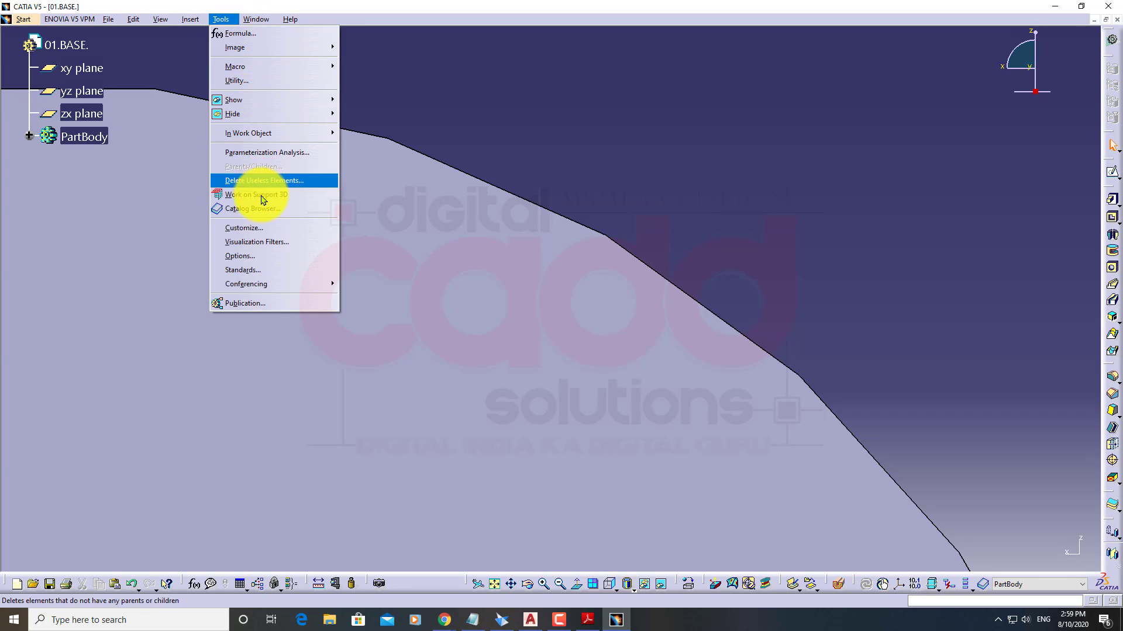
click(268, 230)
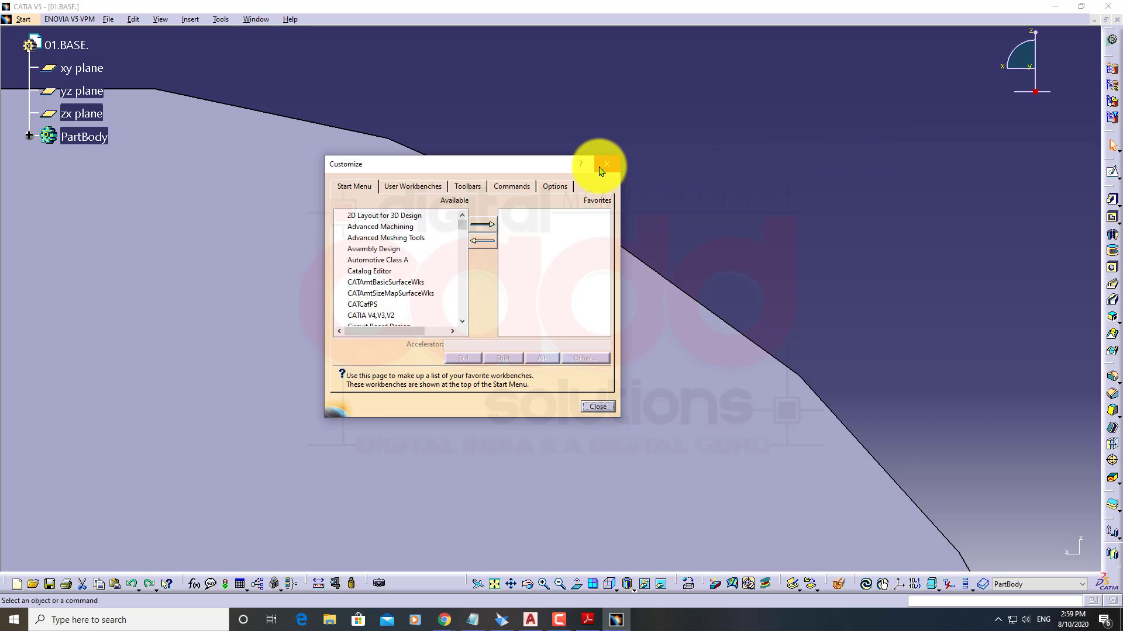
click(605, 165)
In the display performance options, set both the 3D and 2D accuracy to Fixed at 0.01
click(221, 20)
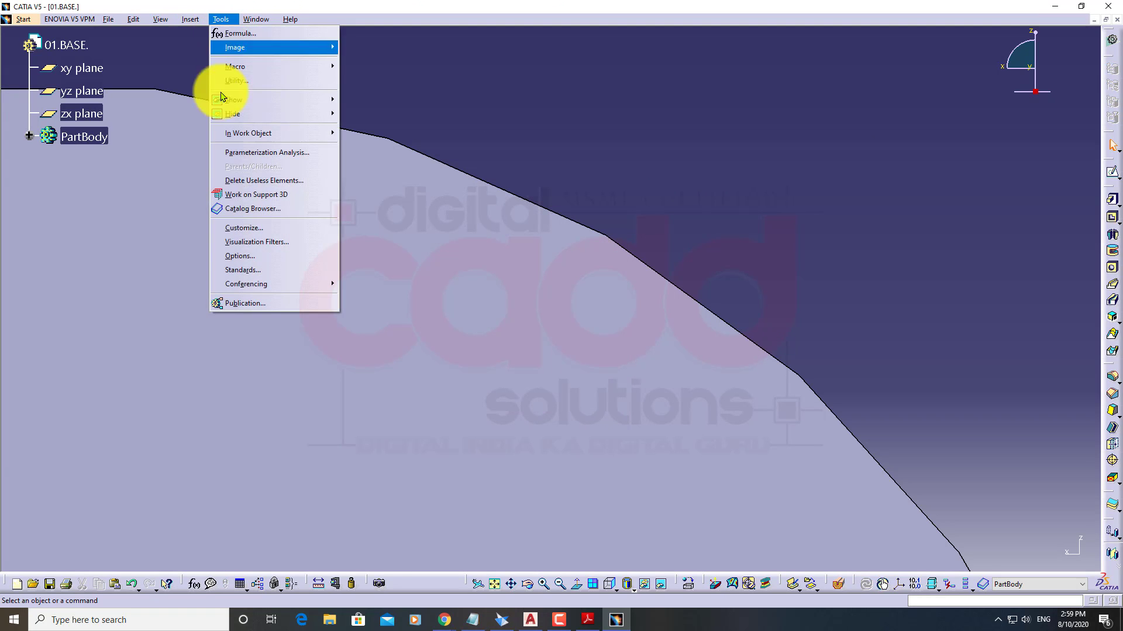
click(251, 257)
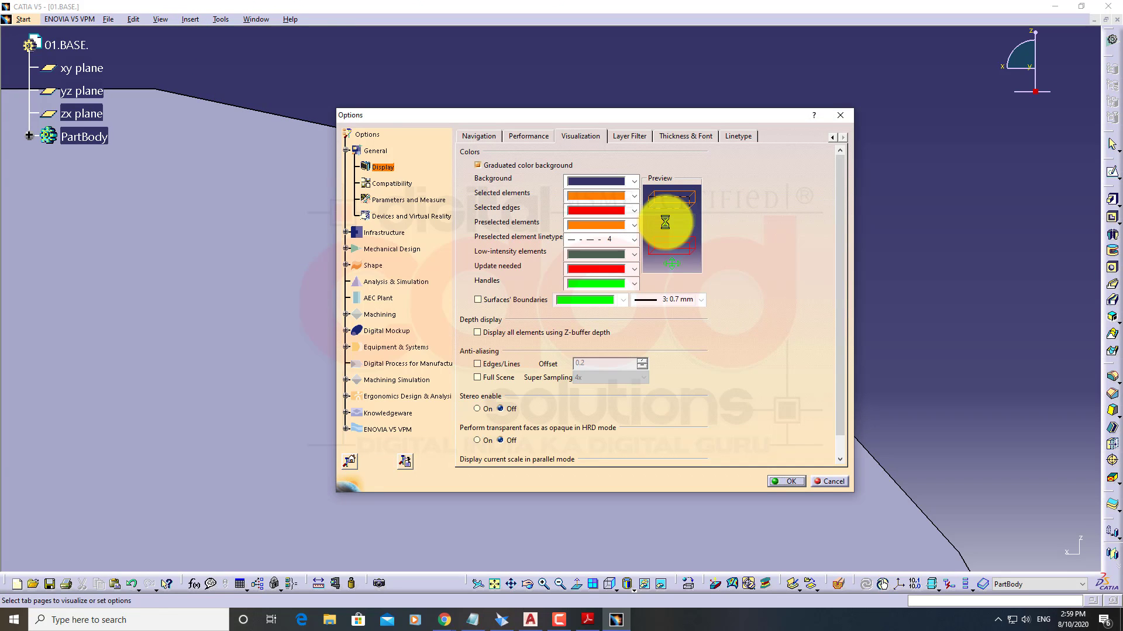
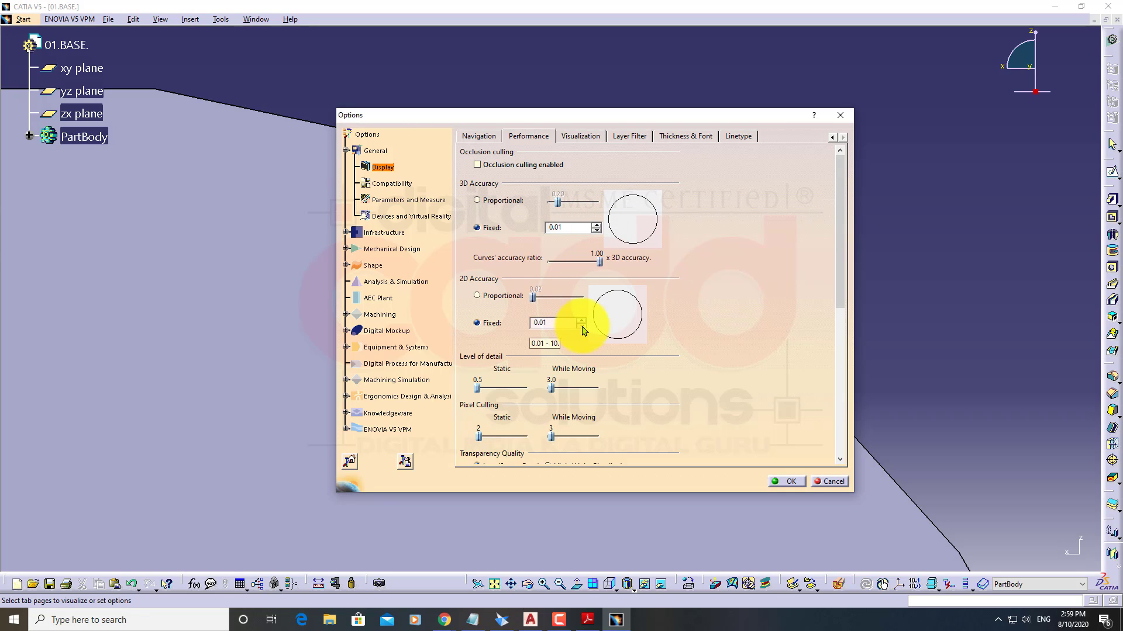
click(777, 483)
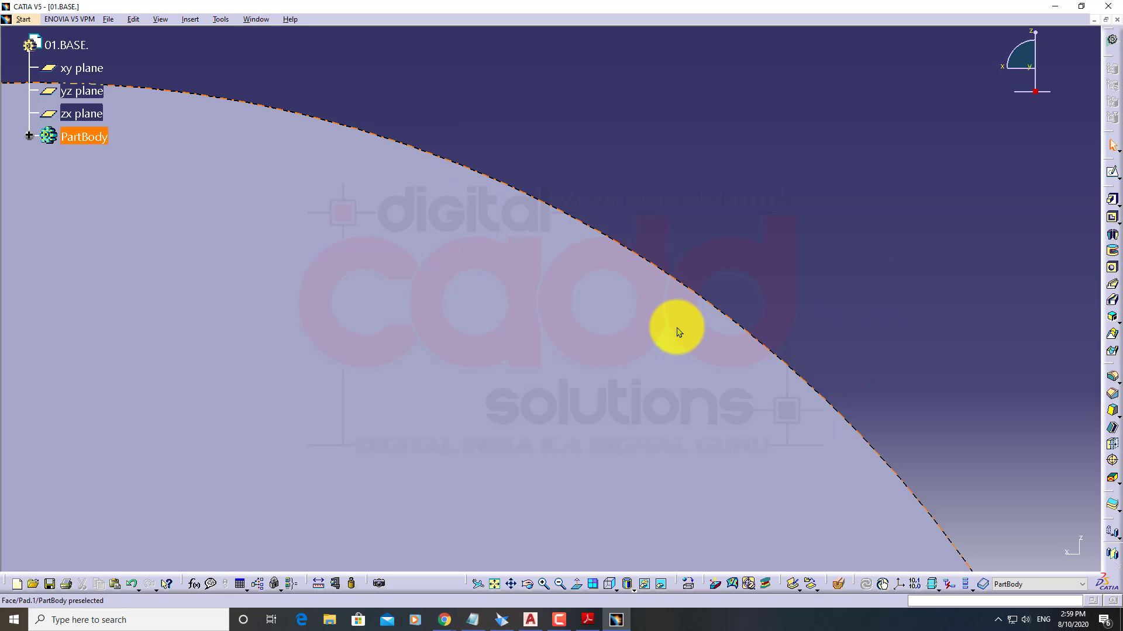
Check the lug's rounded edges, and apply the standard front view followed by the back view
ctrl+middle_drag(676, 332, 608, 556)
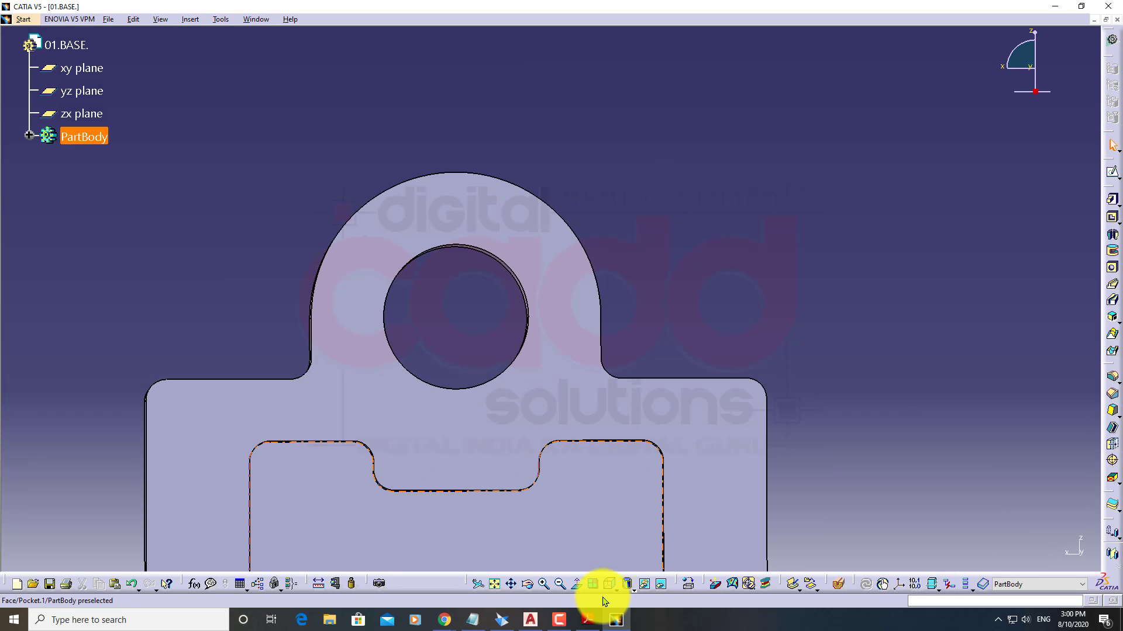
click(612, 587)
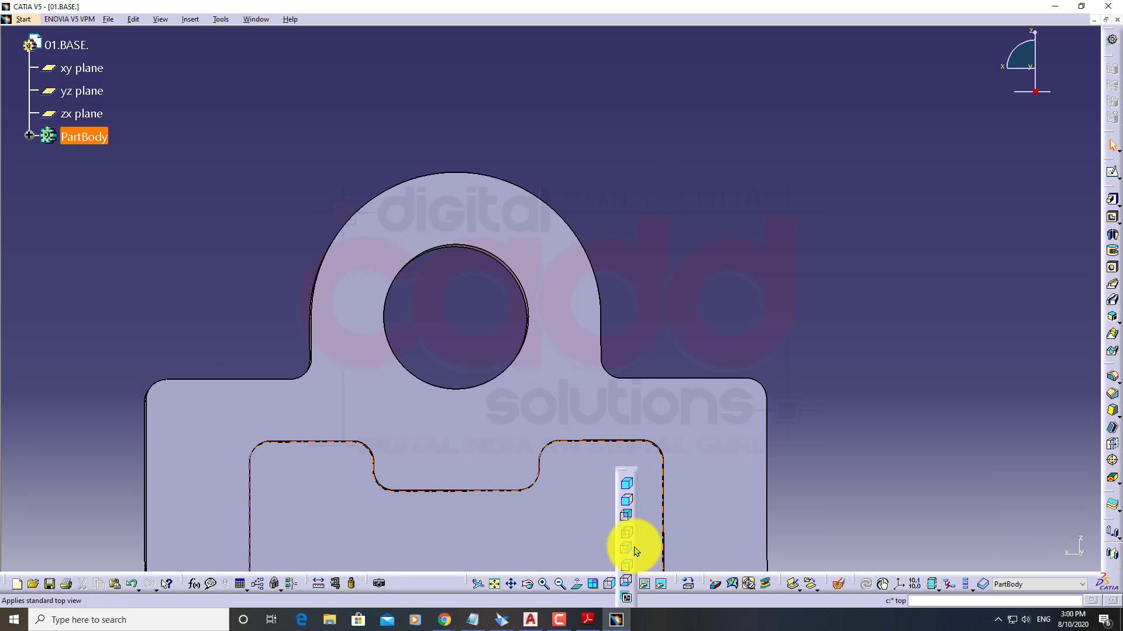
click(749, 296)
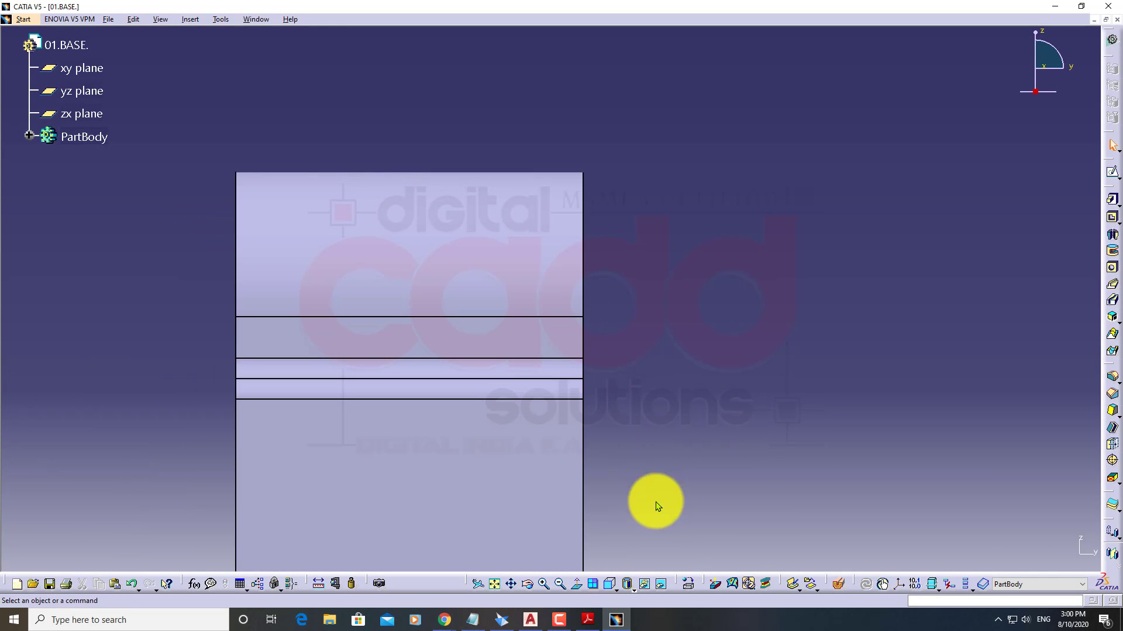
click(615, 587)
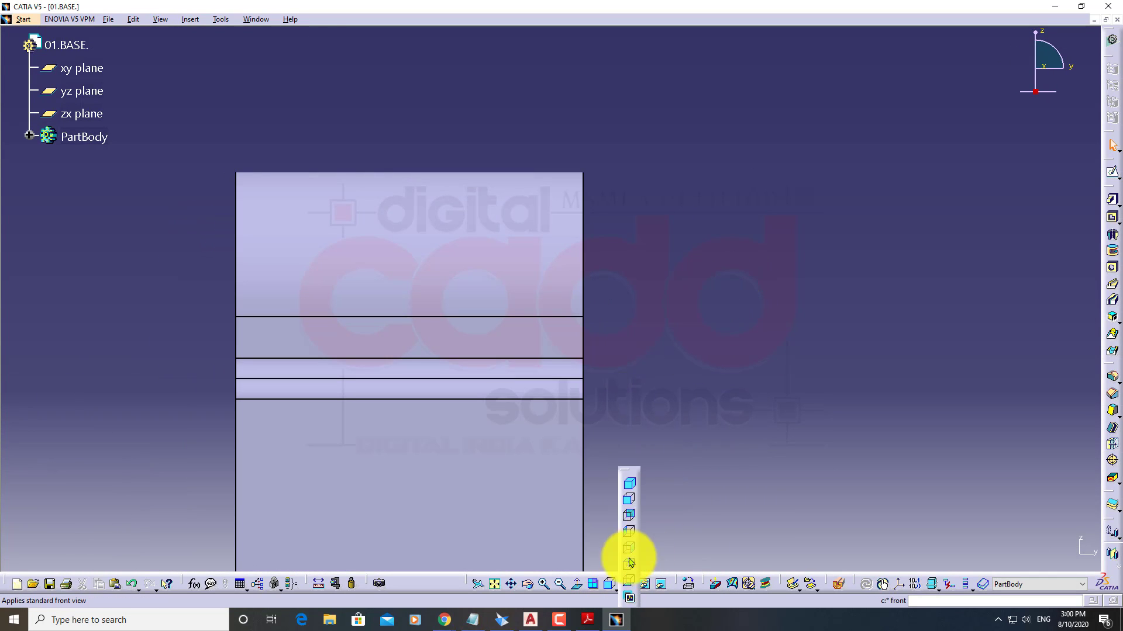
click(634, 517)
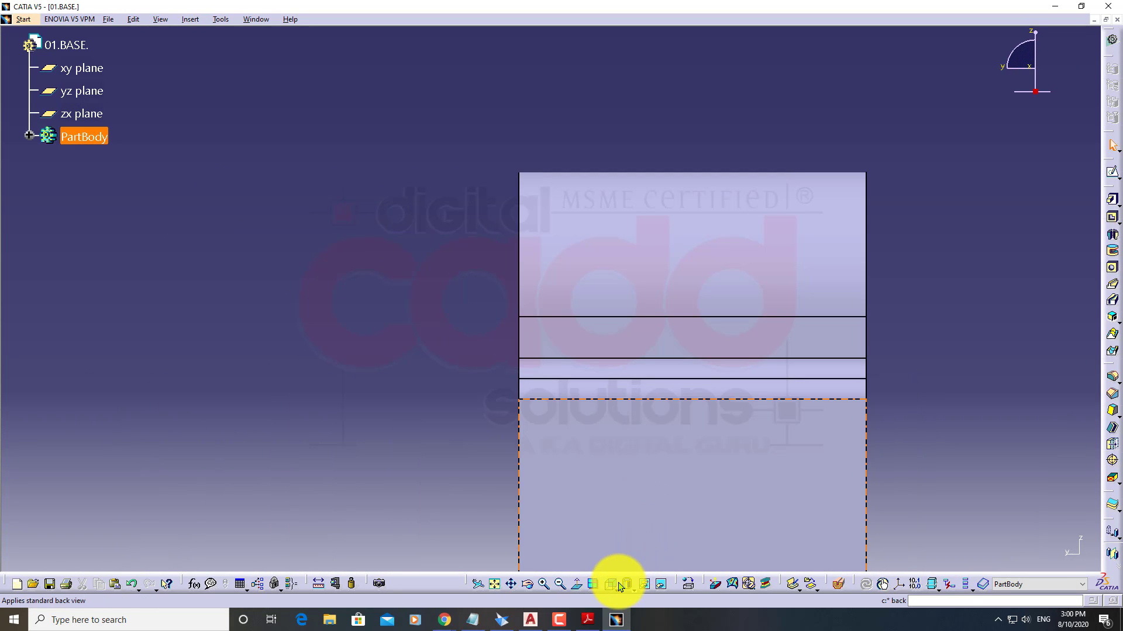
Orient the base part to a standard view that faces its profile with the round hole
click(620, 586)
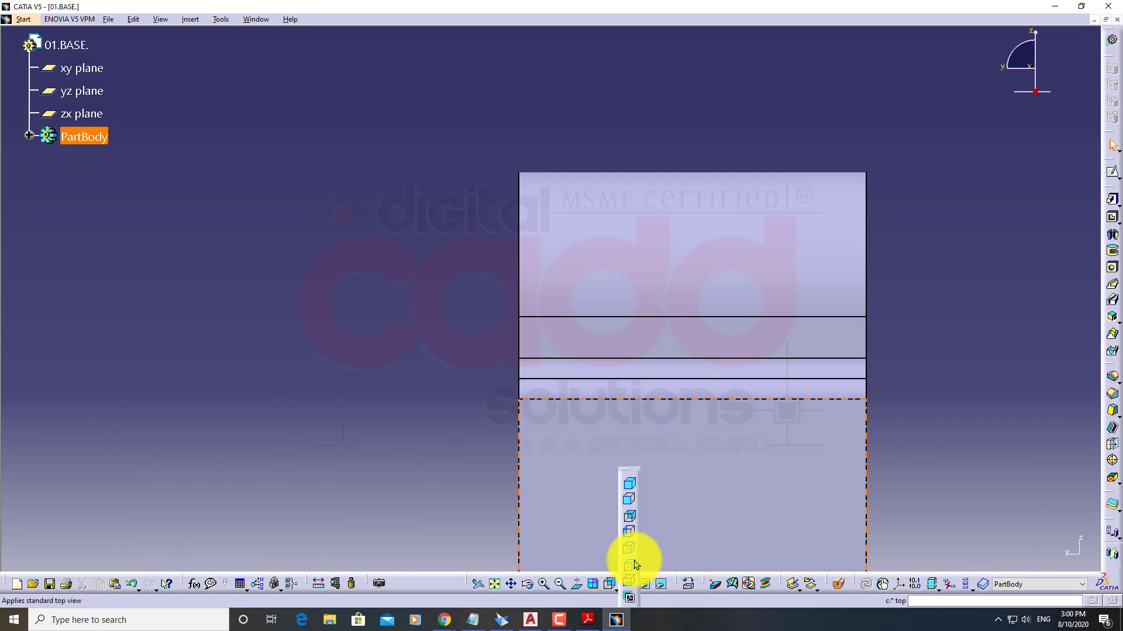
click(638, 553)
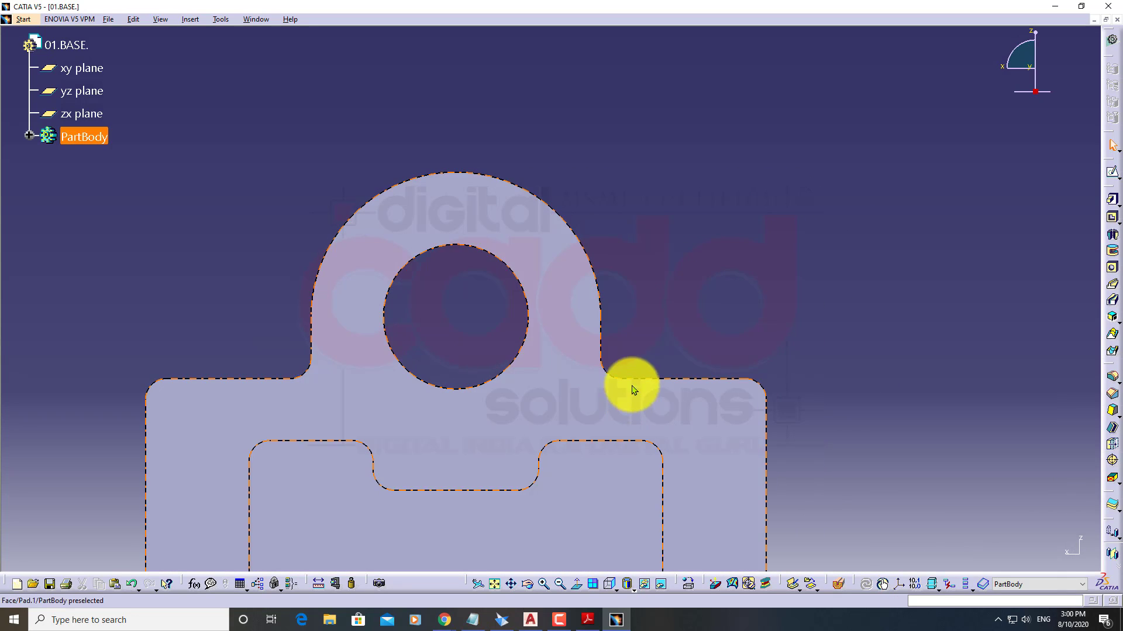
middle_drag(626, 383, 498, 302)
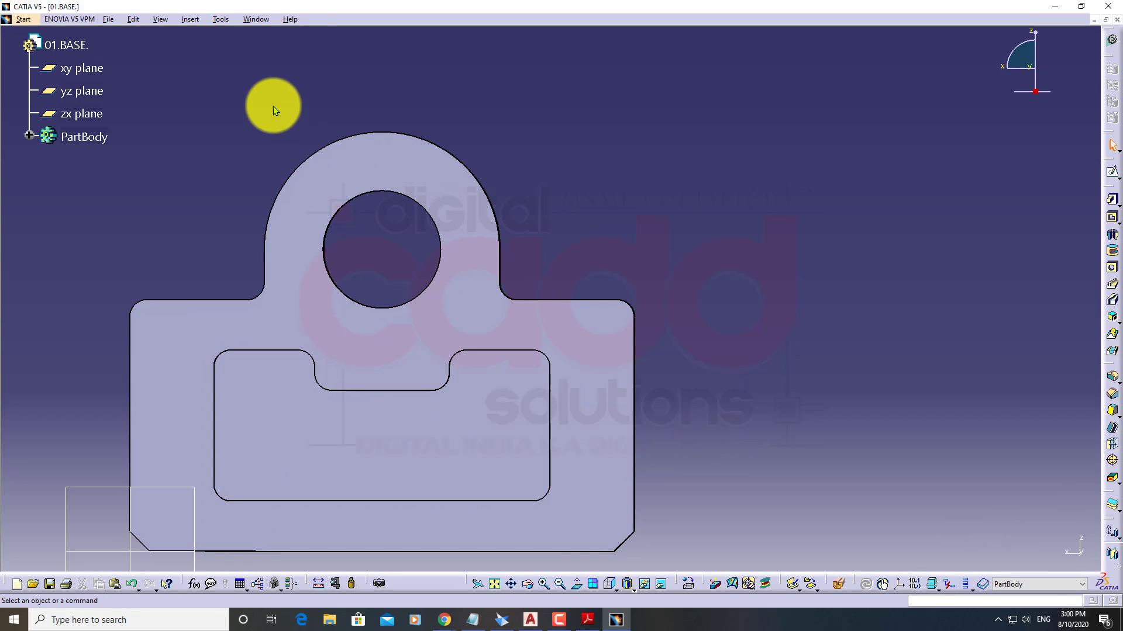
Examine the fixed 3D and 2D accuracy settings in the display performance options
click(220, 19)
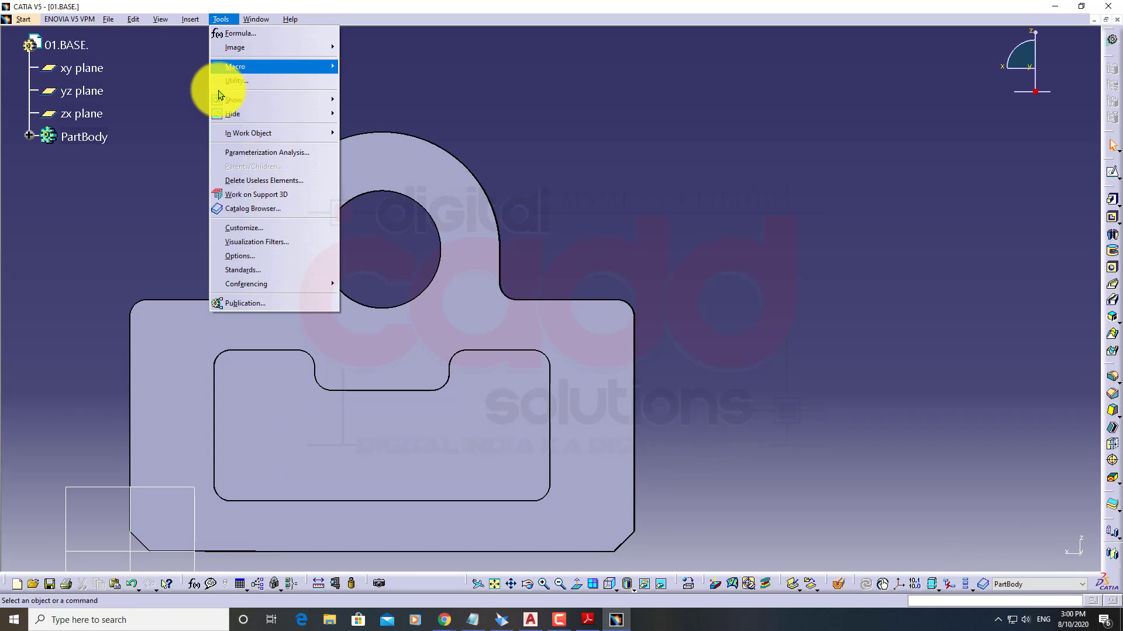
click(245, 260)
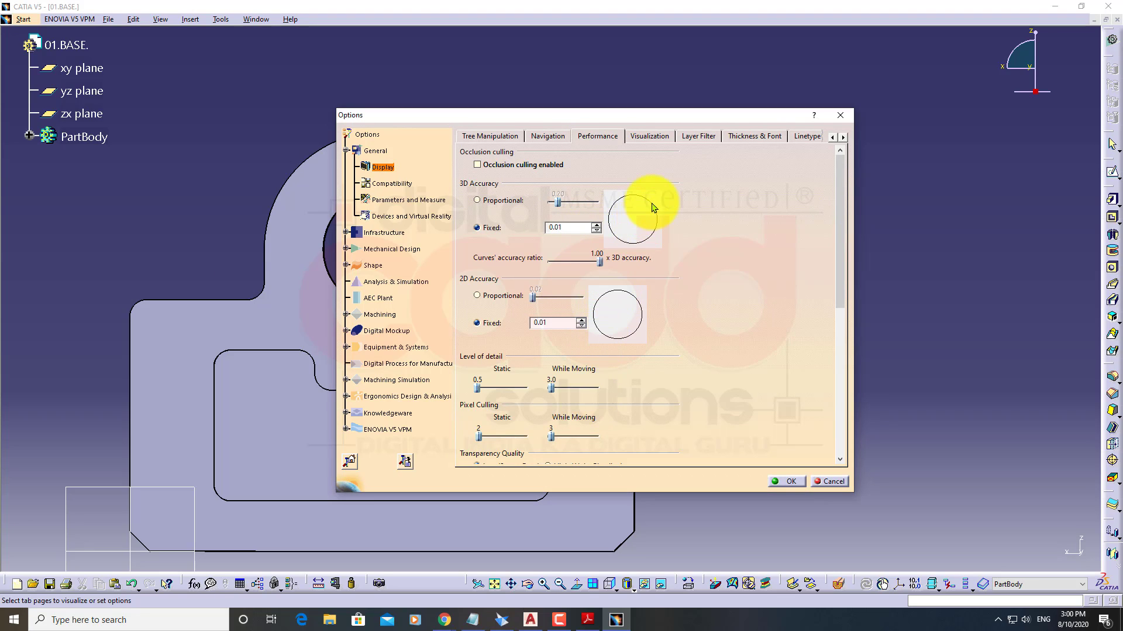
click(564, 225)
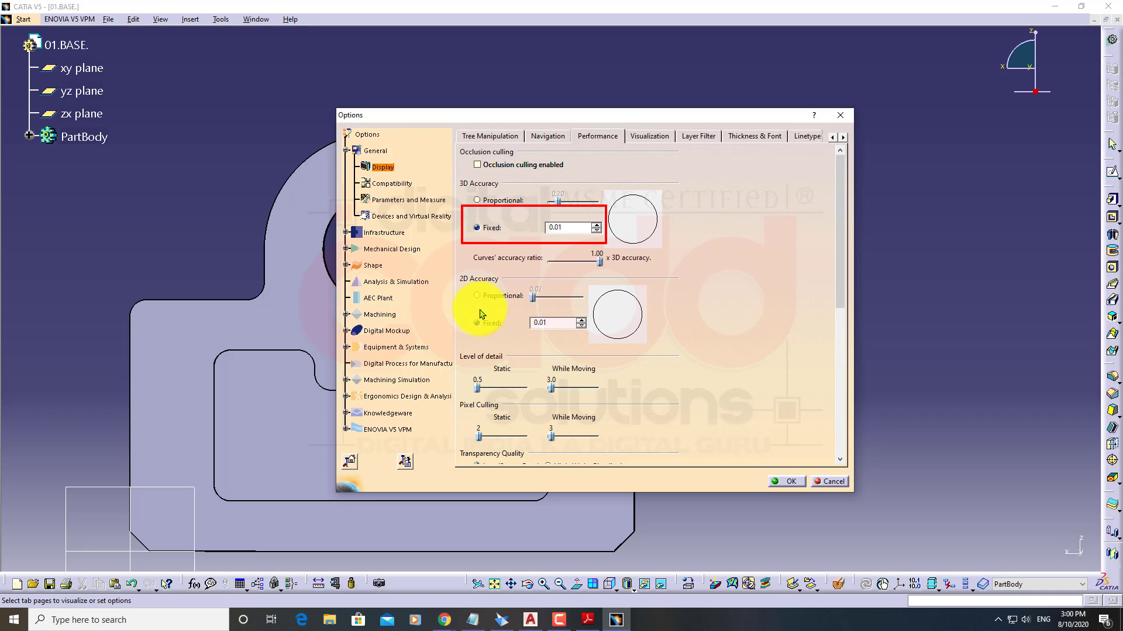
drag(457, 310, 594, 345)
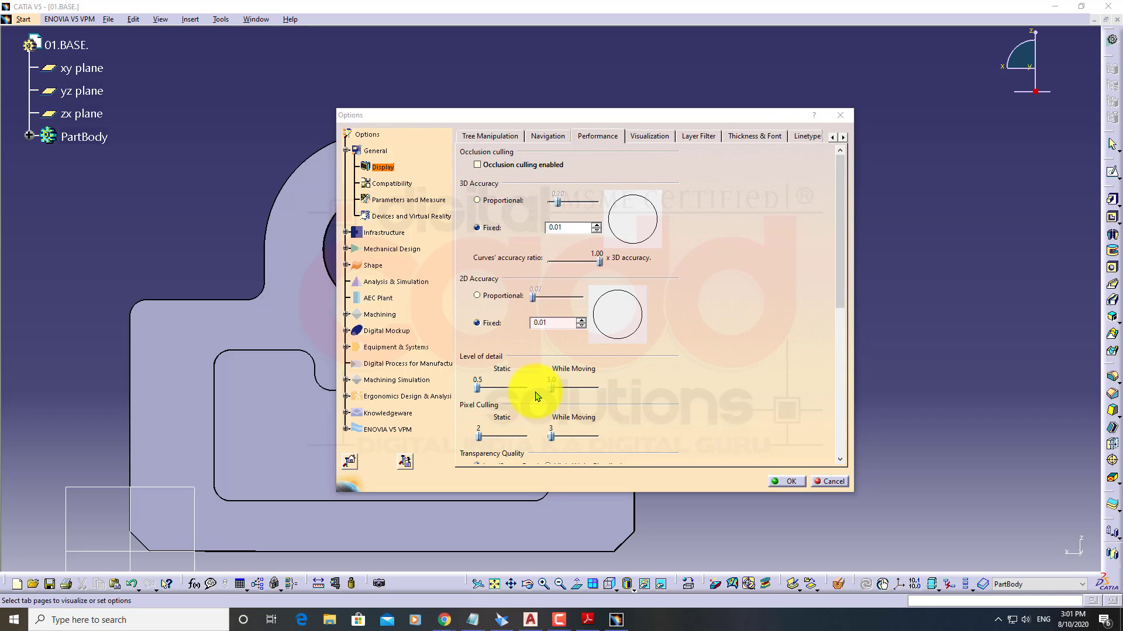
click(787, 481)
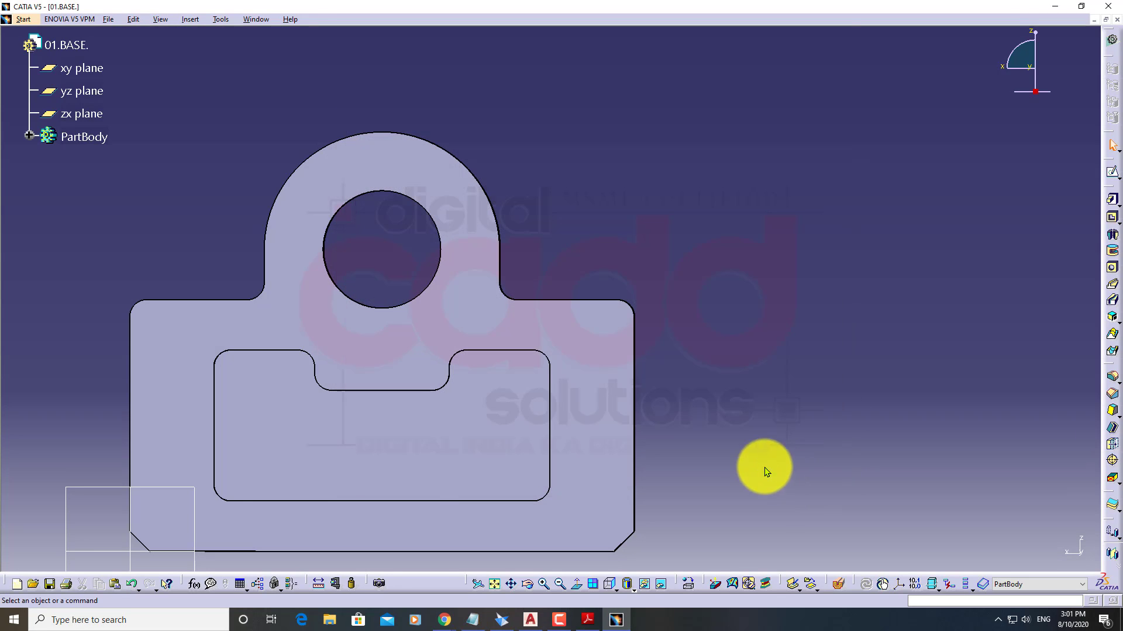
Display the base part in the standard isometric view and inspect its overall shape
middle_drag(799, 478, 647, 534)
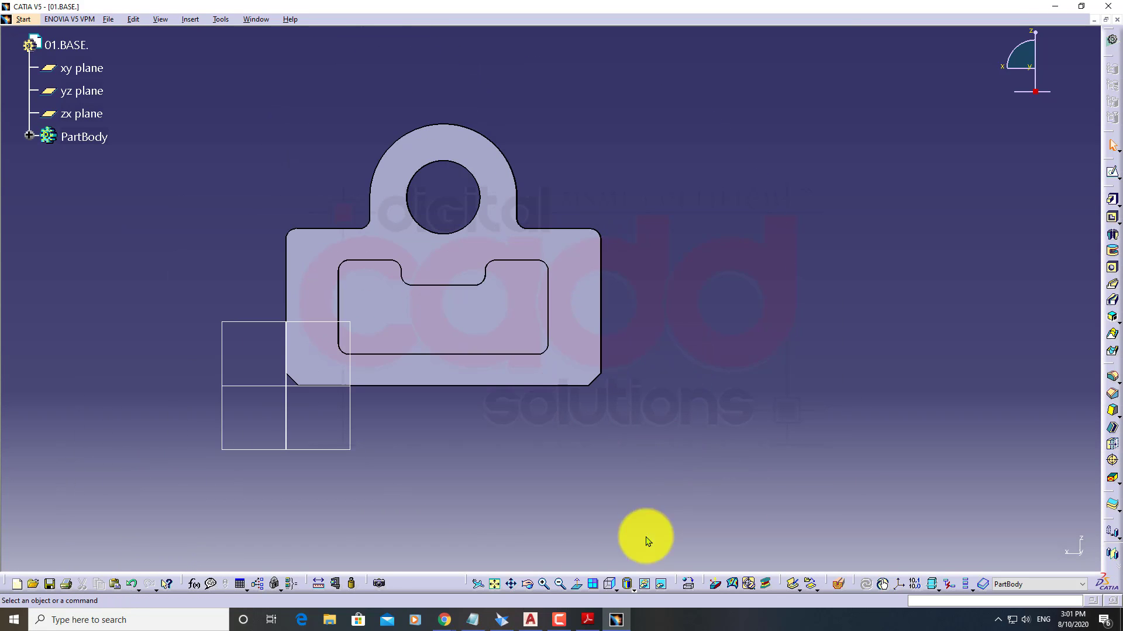
click(625, 589)
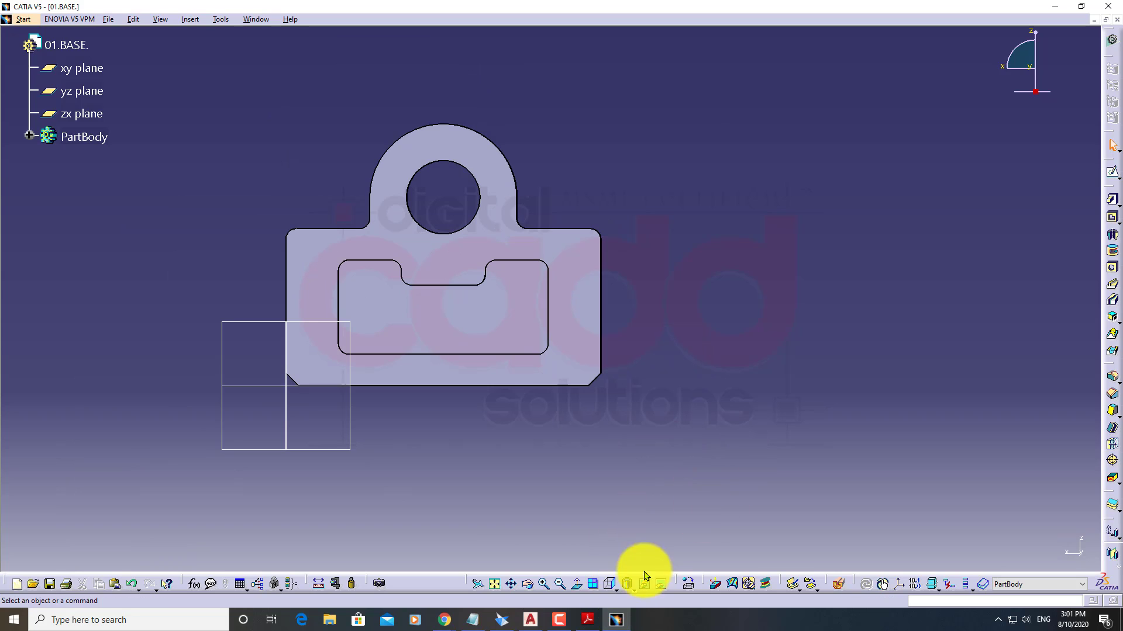
click(614, 586)
click(629, 488)
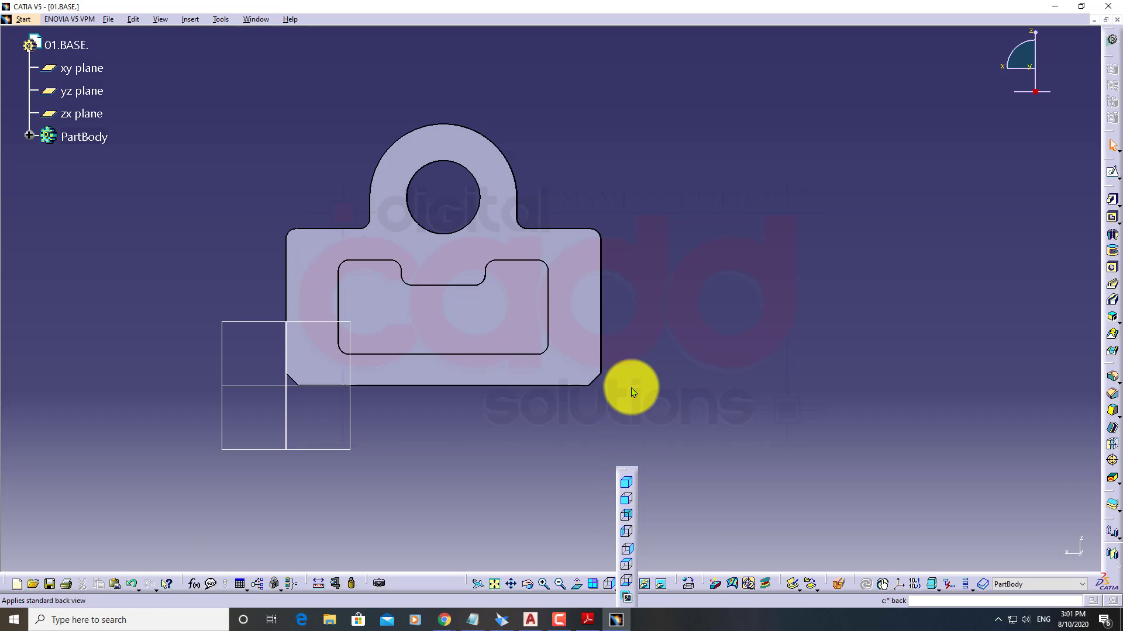
mouse_move(656, 398)
middle_down()
mouse_move(656, 381)
mouse_move(659, 421)
mouse_move(671, 404)
middle_up()
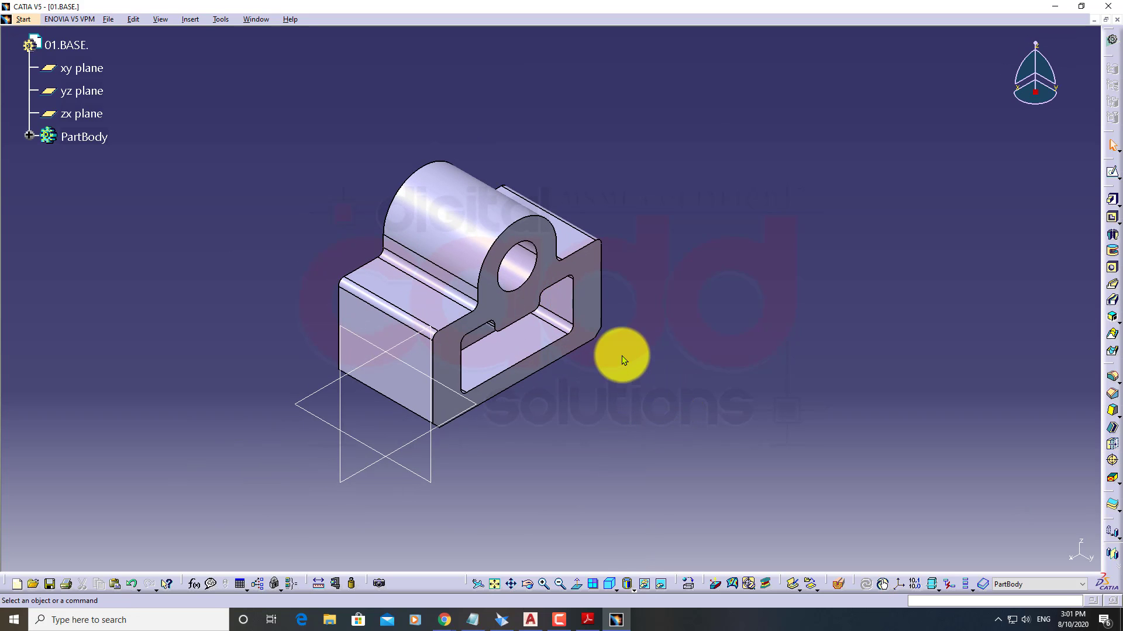
mouse_move(624, 359)
middle_down()
mouse_move(624, 381)
mouse_move(628, 342)
middle_up()
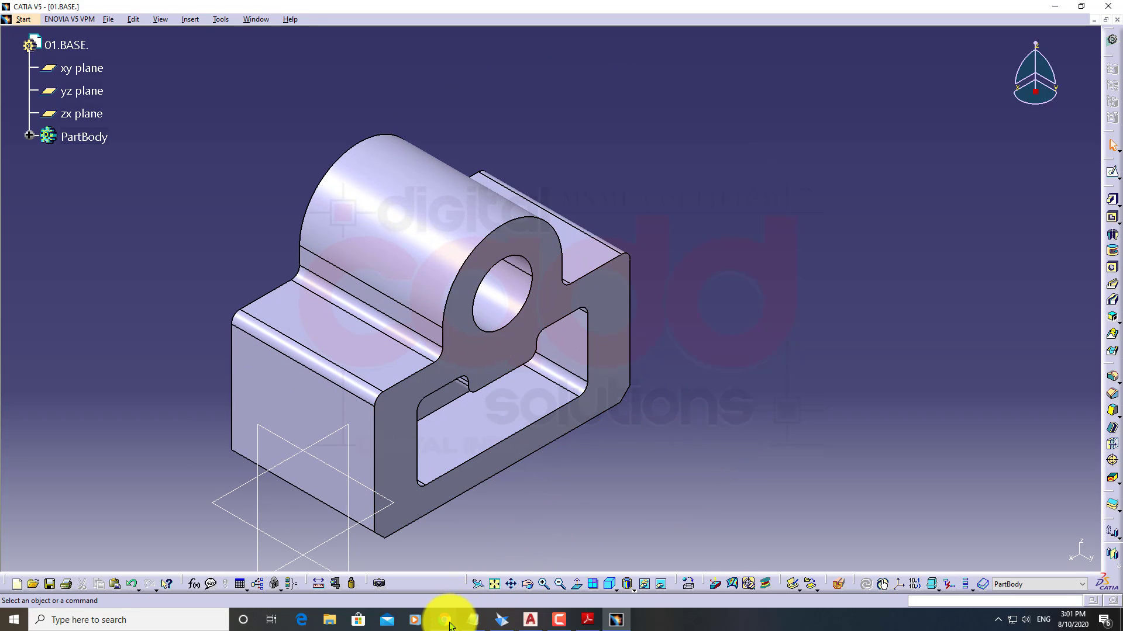
mouse_move(441, 615)
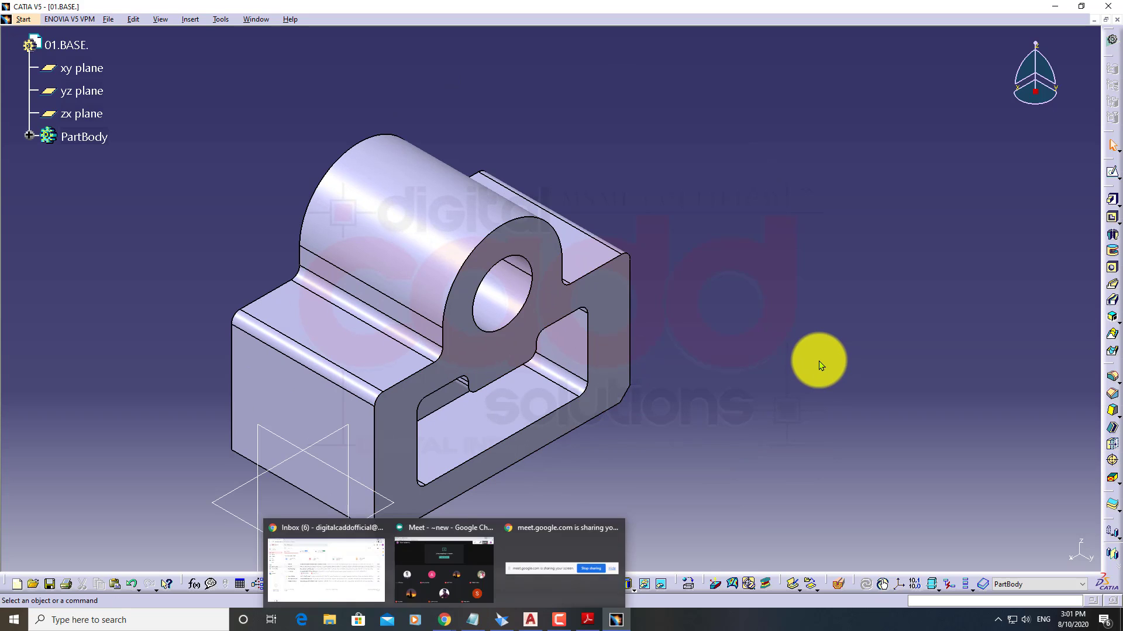
middle_drag(787, 391, 773, 330)
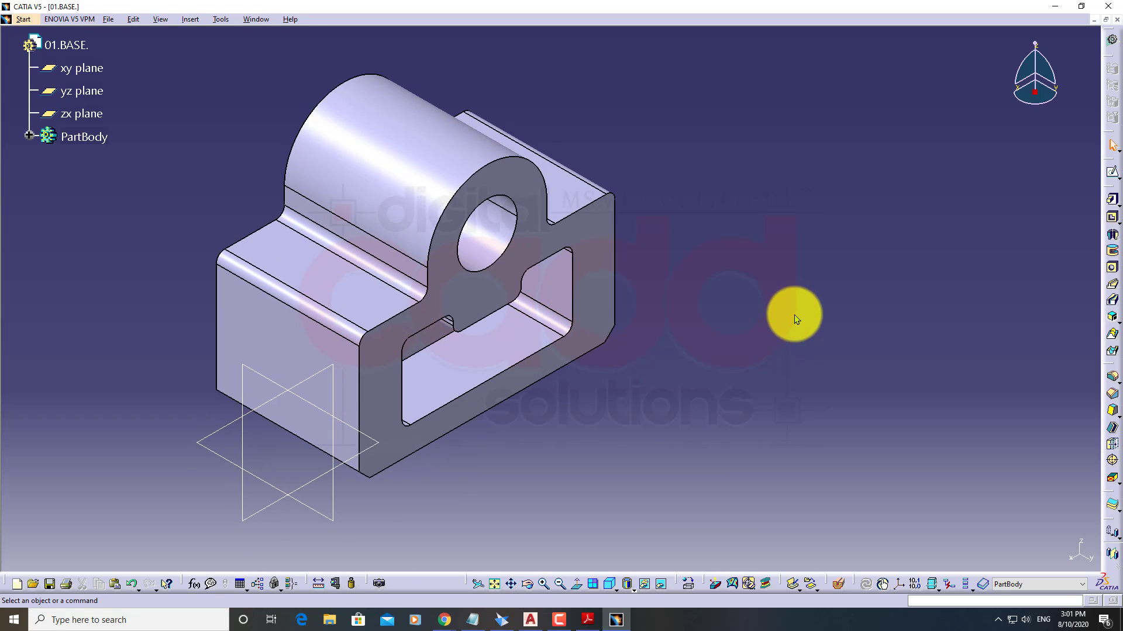
Switch to the CATIA V5-6 book in Adobe Reader and read the CATIA V5 Workbenches overview and the Part Design Workbench section
click(587, 618)
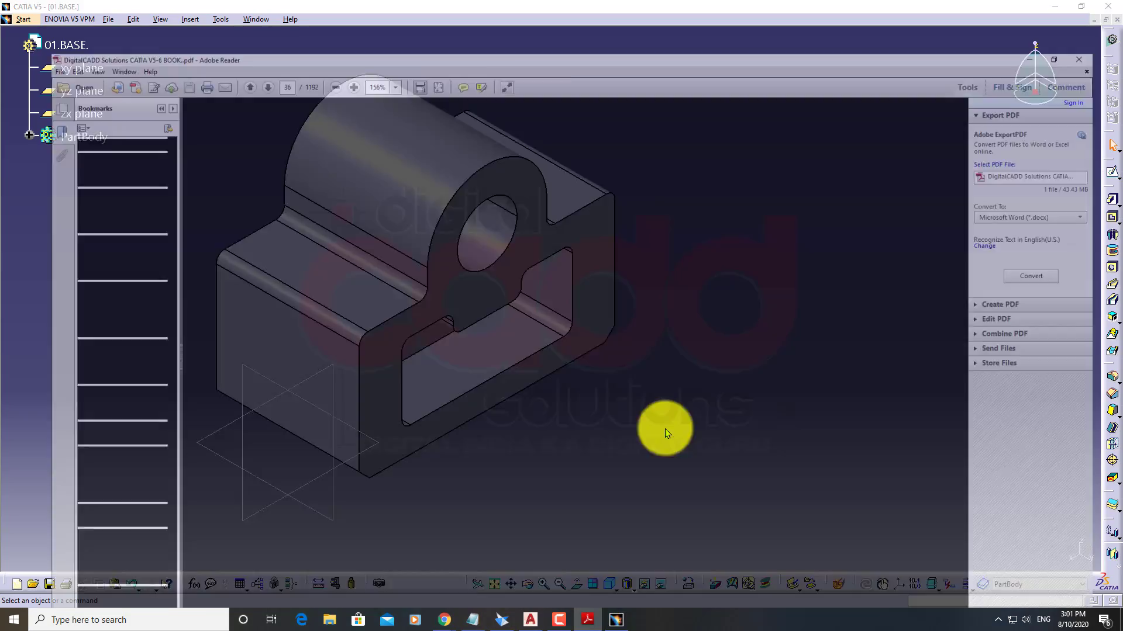
scroll(514, 463, down, 8)
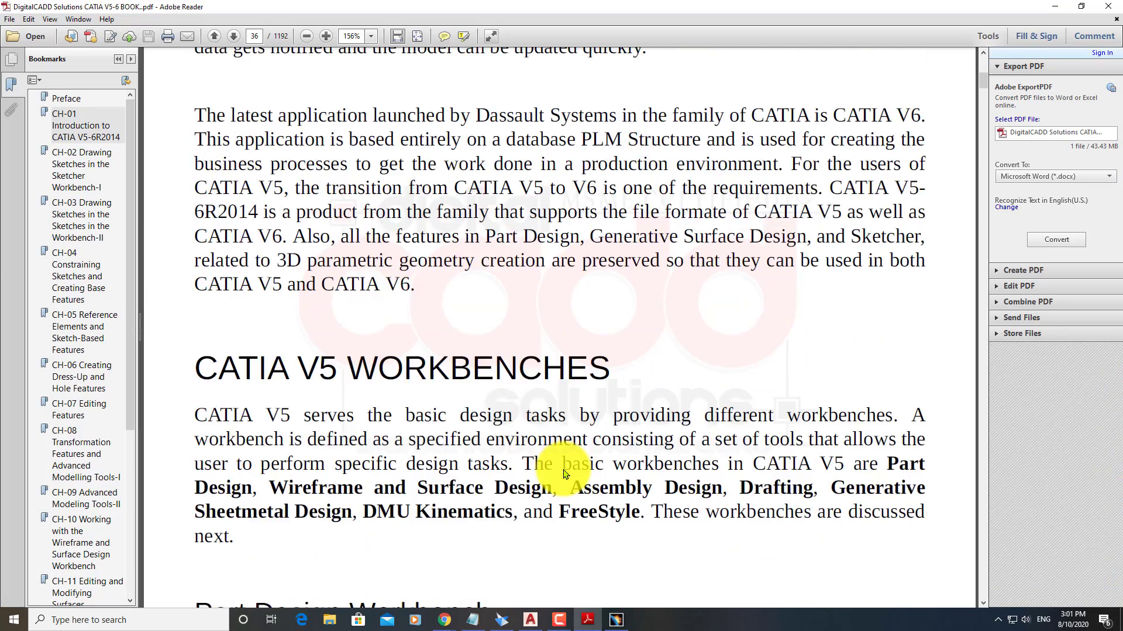
scroll(565, 473, down, 4)
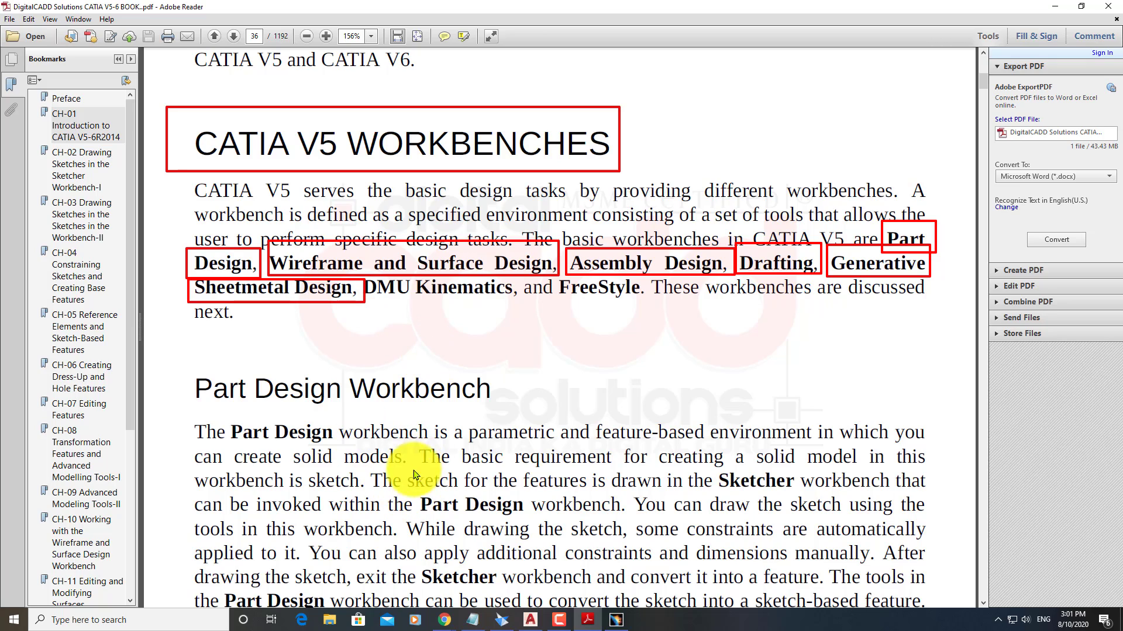
scroll(428, 435, down, 3)
scroll(433, 408, down, 15)
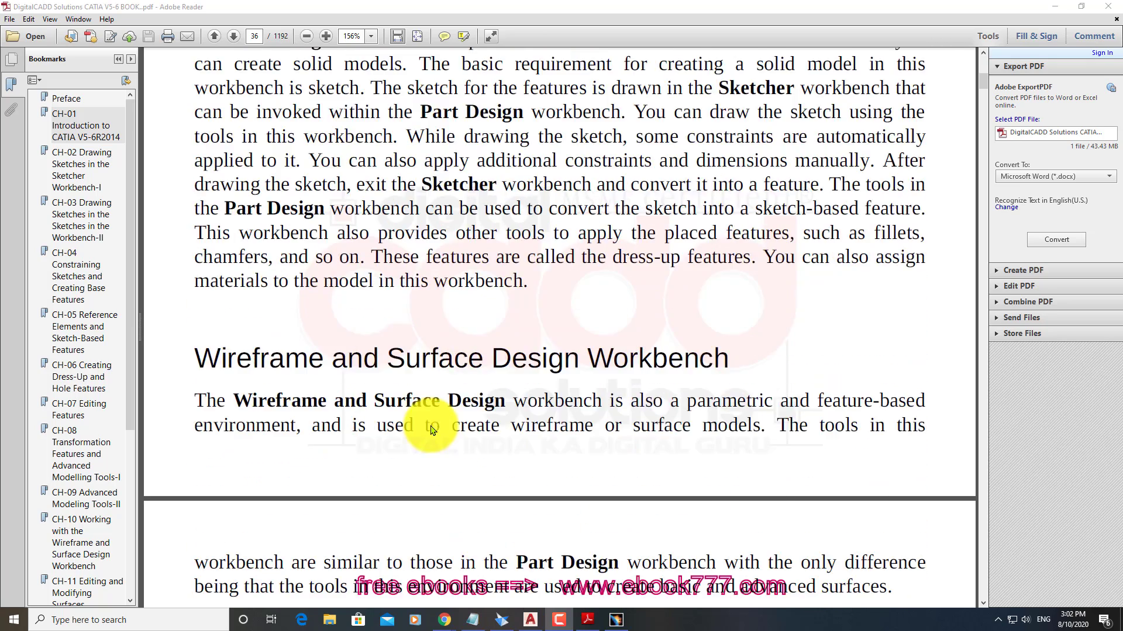
Review the Assembly Design Workbench section, focusing on the bottom-up and top-down approaches
scroll(438, 432, down, 1)
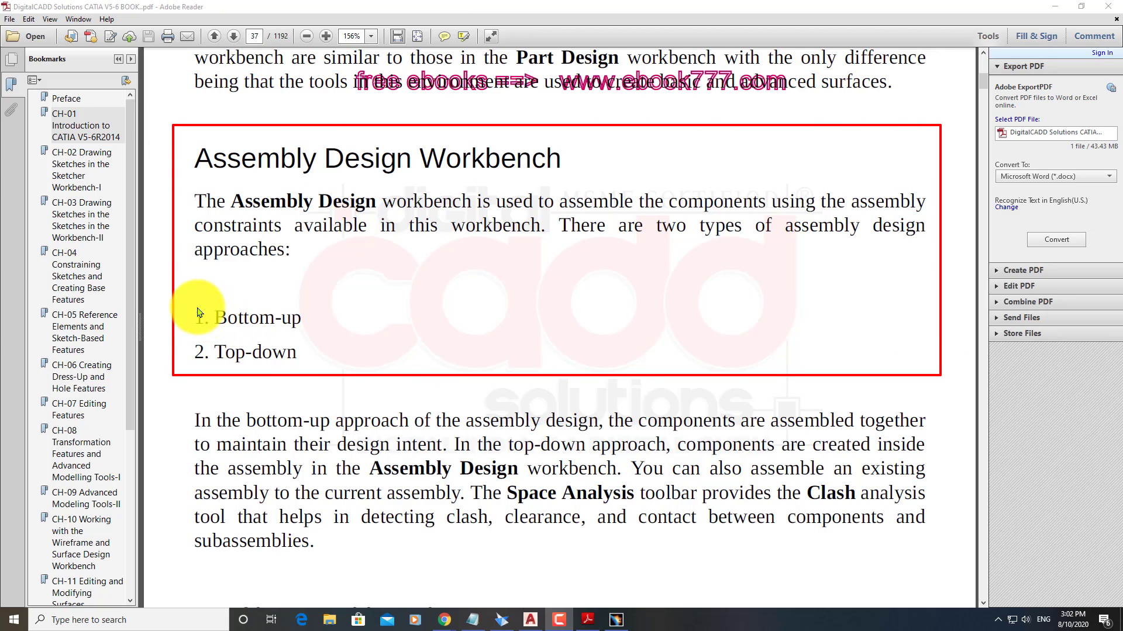
drag(185, 299, 300, 367)
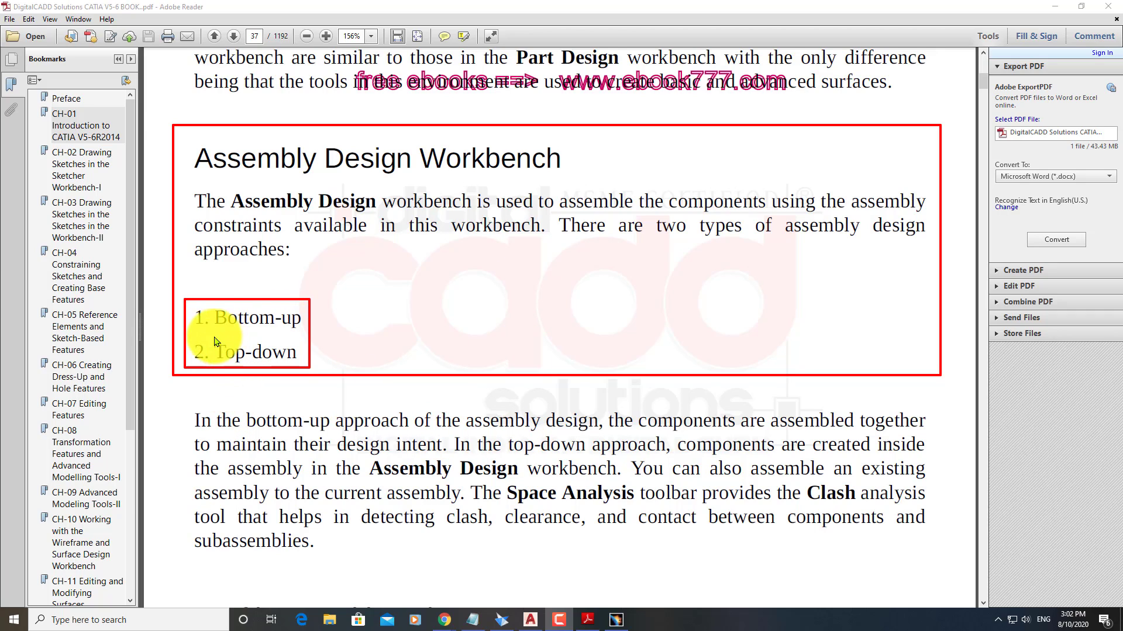
mouse_move(211, 303)
mouse_down()
mouse_move(316, 342)
mouse_move(306, 336)
mouse_up()
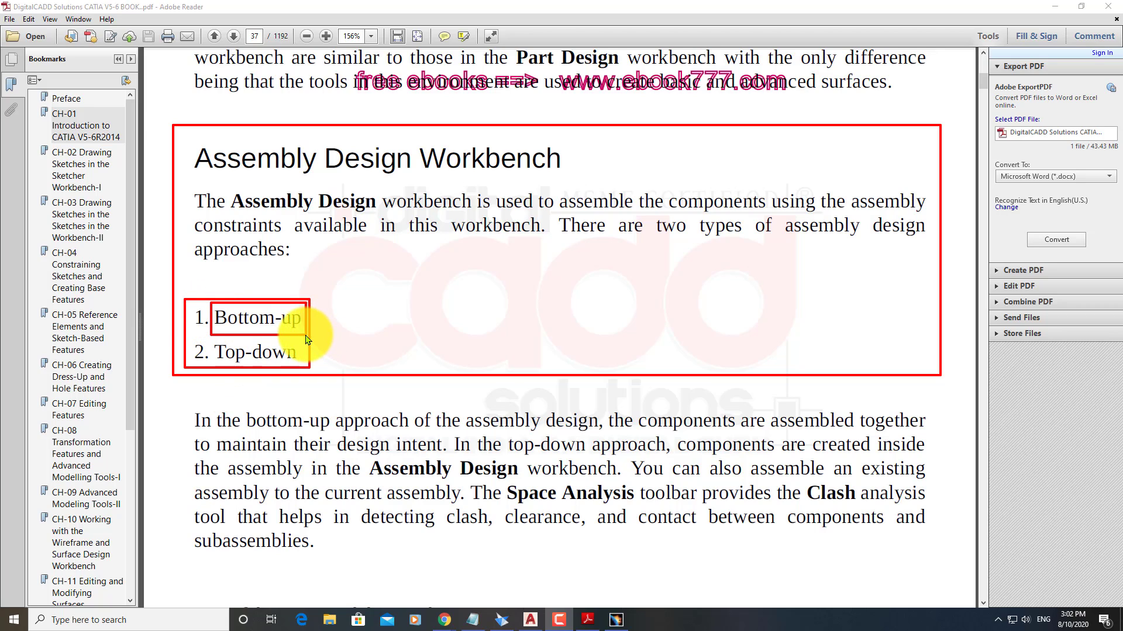
drag(230, 359, 305, 371)
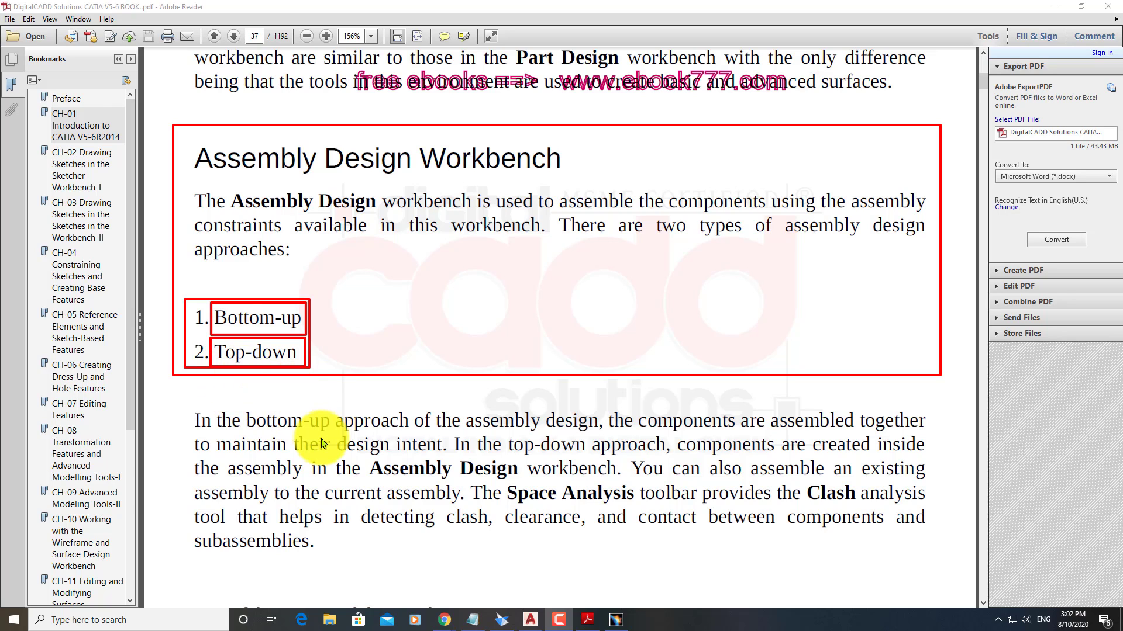
key(Escape)
Read the Drafting Workbench section, focusing on the generative and interactive drafting techniques
scroll(510, 439, down, 6)
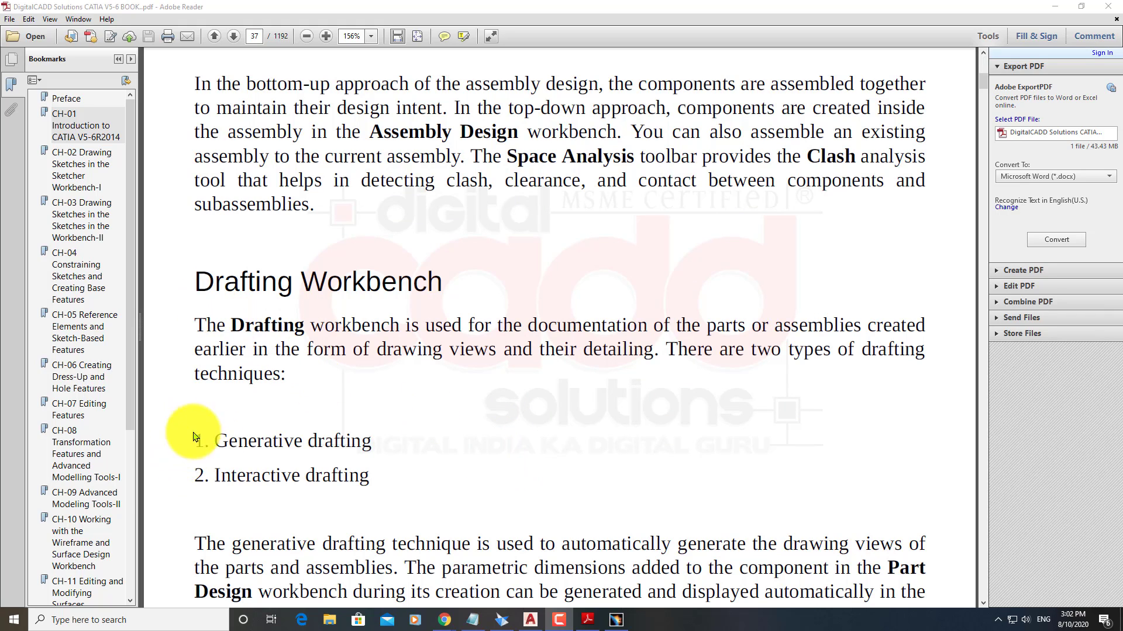
drag(178, 425, 401, 494)
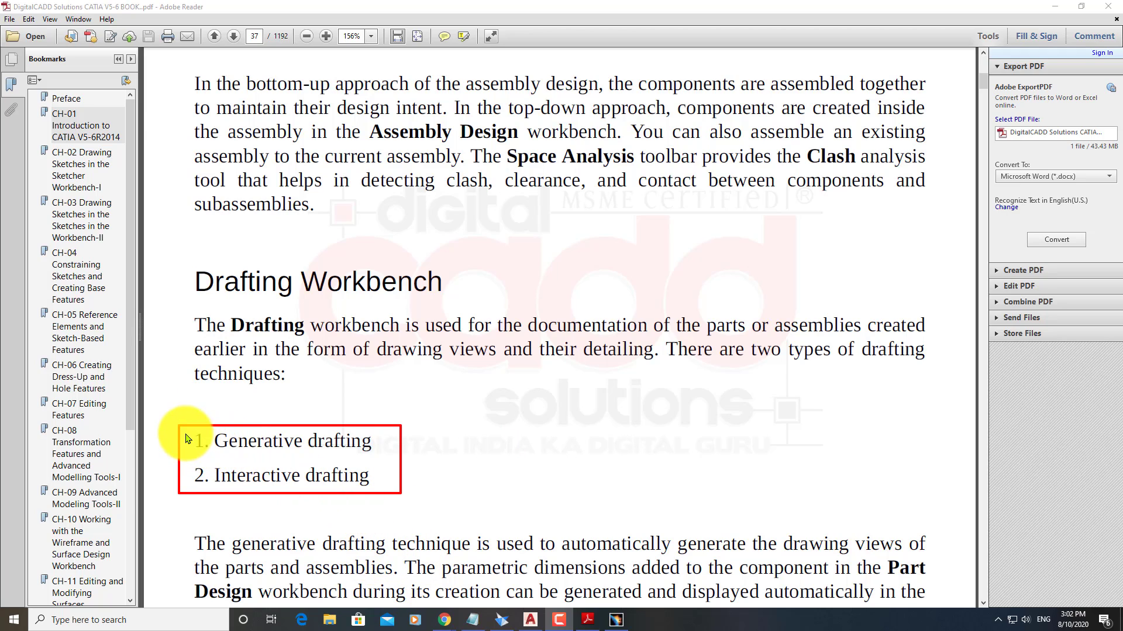
mouse_move(186, 427)
mouse_down()
mouse_move(371, 468)
mouse_move(395, 458)
mouse_up()
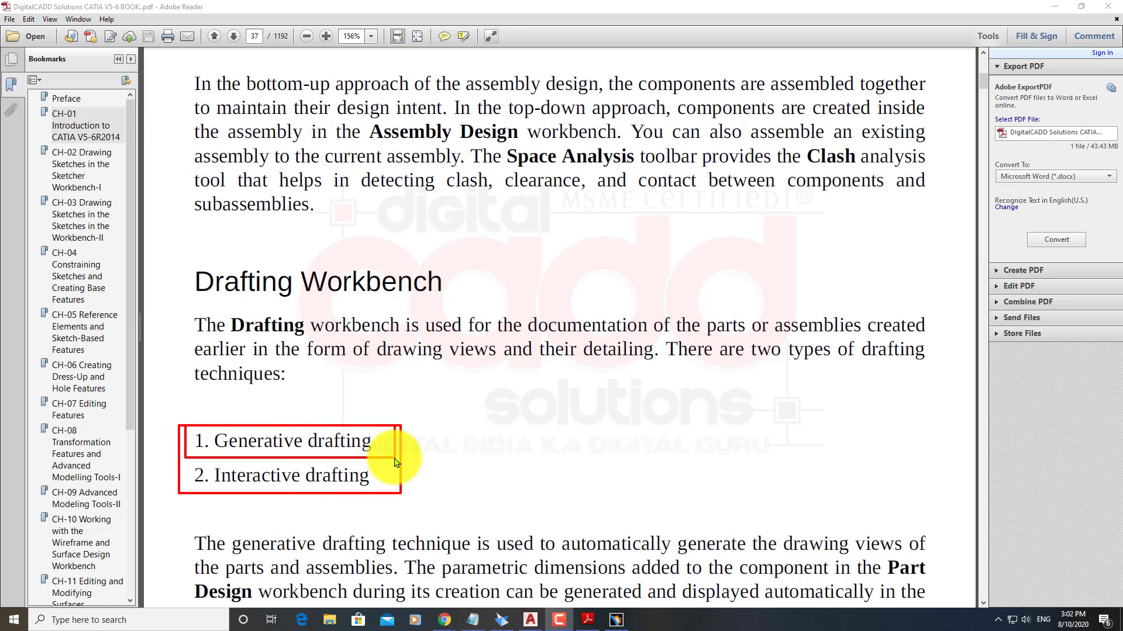
drag(210, 494, 375, 501)
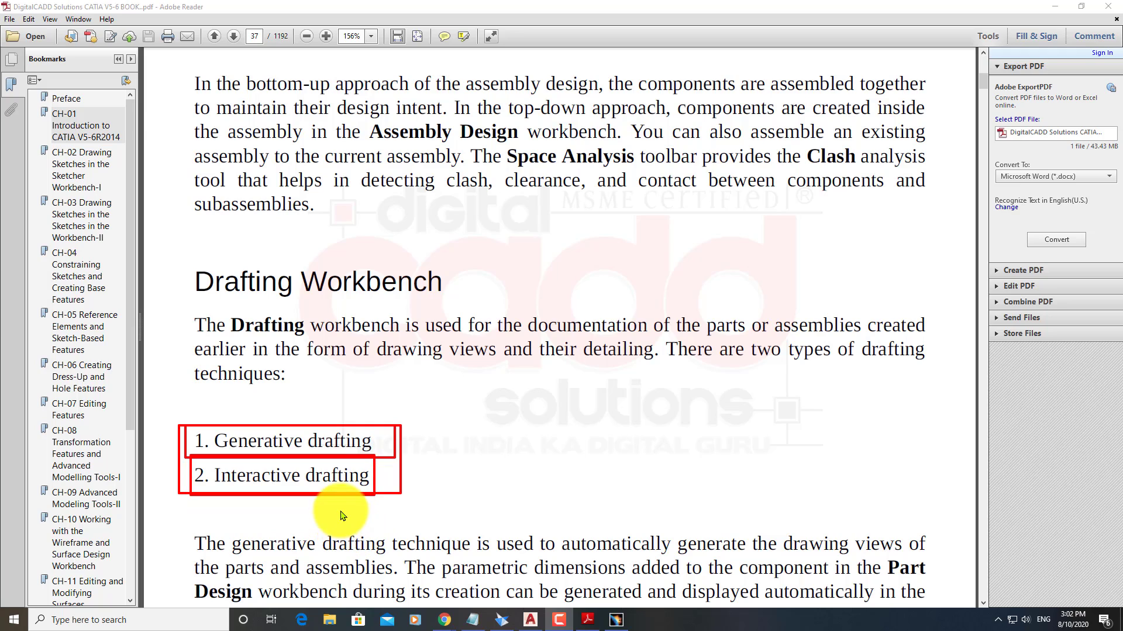
click(227, 437)
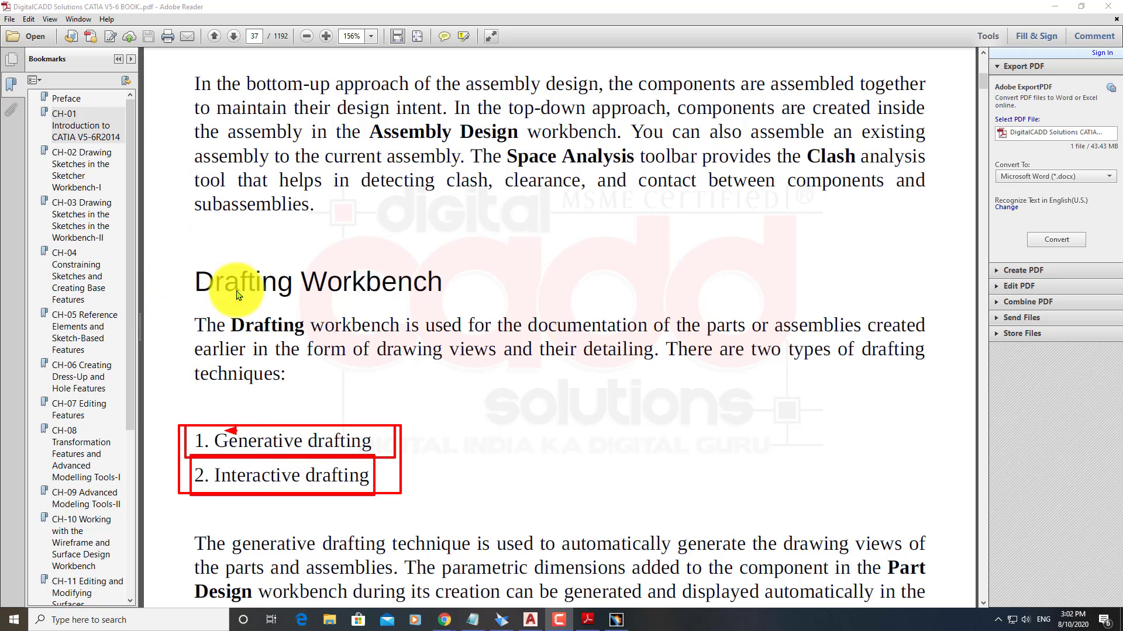
drag(177, 261, 457, 306)
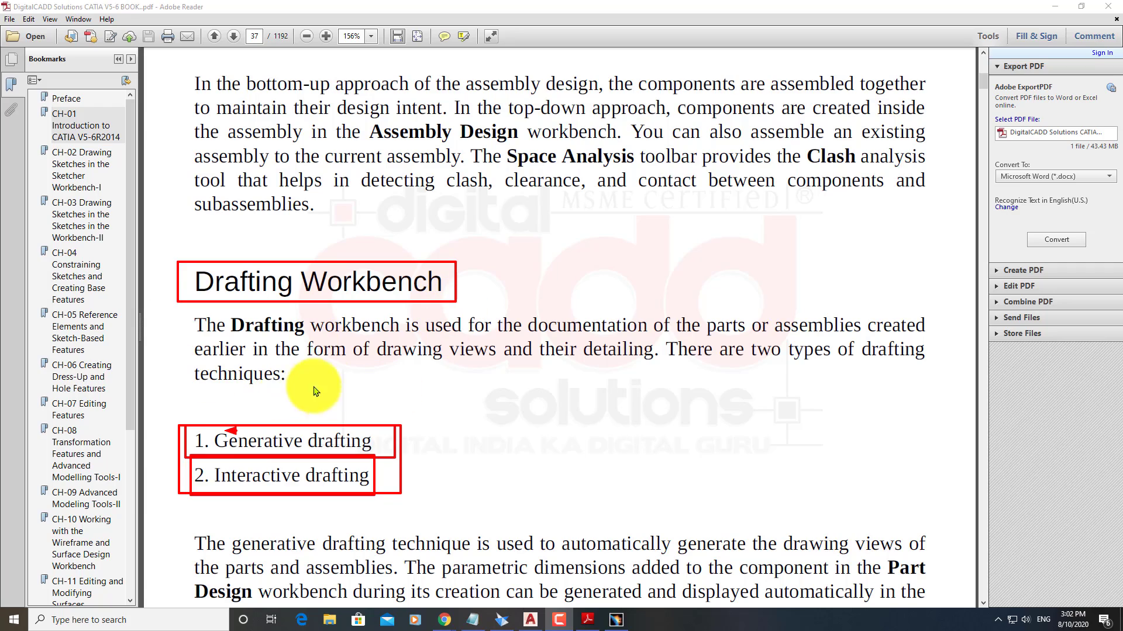
key(Escape)
scroll(510, 375, down, 3)
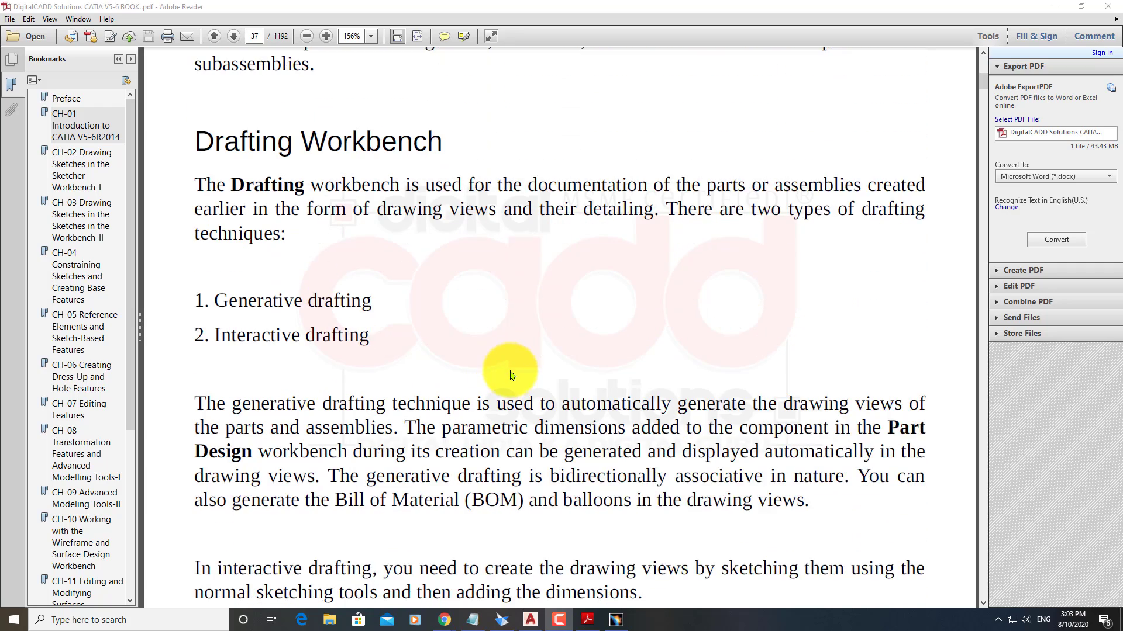
Read the Generative Sheetmetal Design, DMU Kinematics and FreeStyle Workbench sections of the book
scroll(511, 377, down, 10)
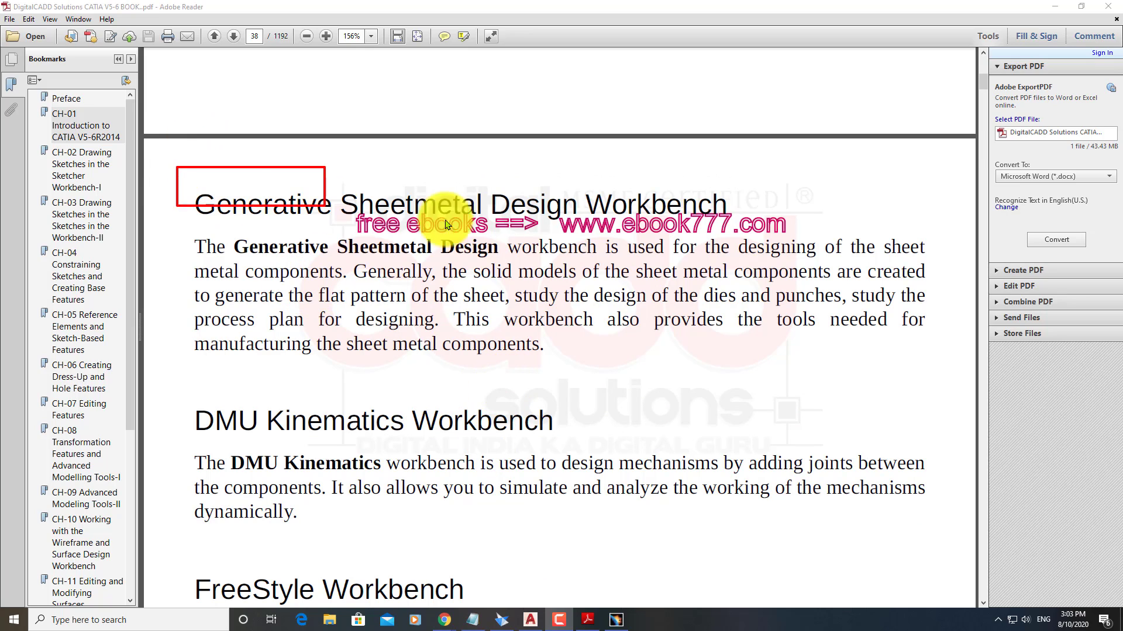
drag(445, 224, 741, 232)
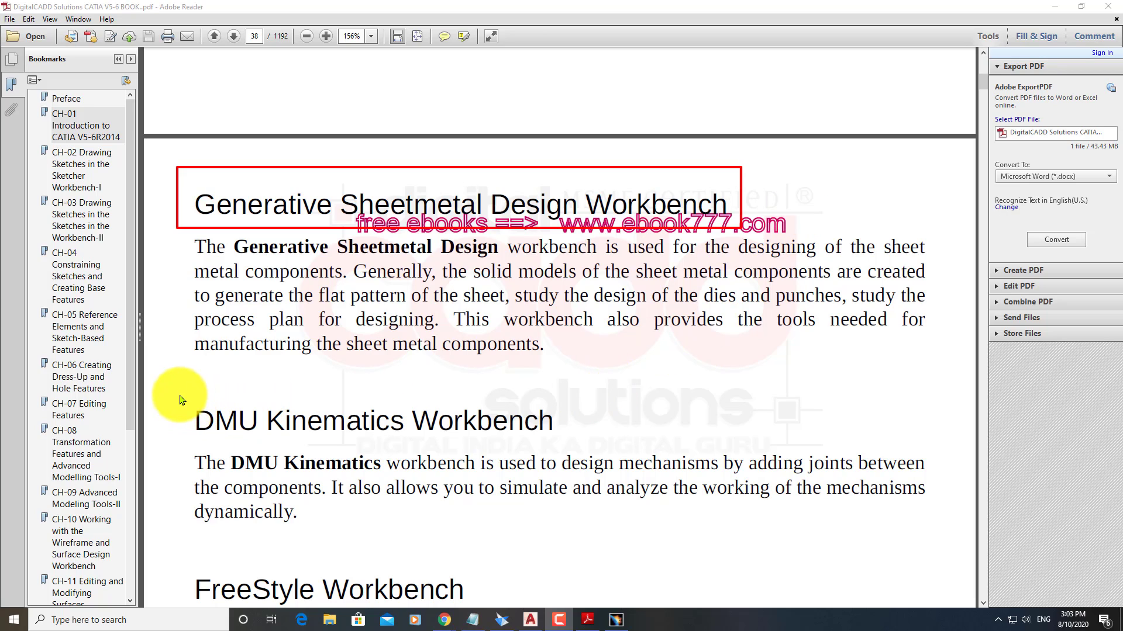
drag(180, 396, 602, 450)
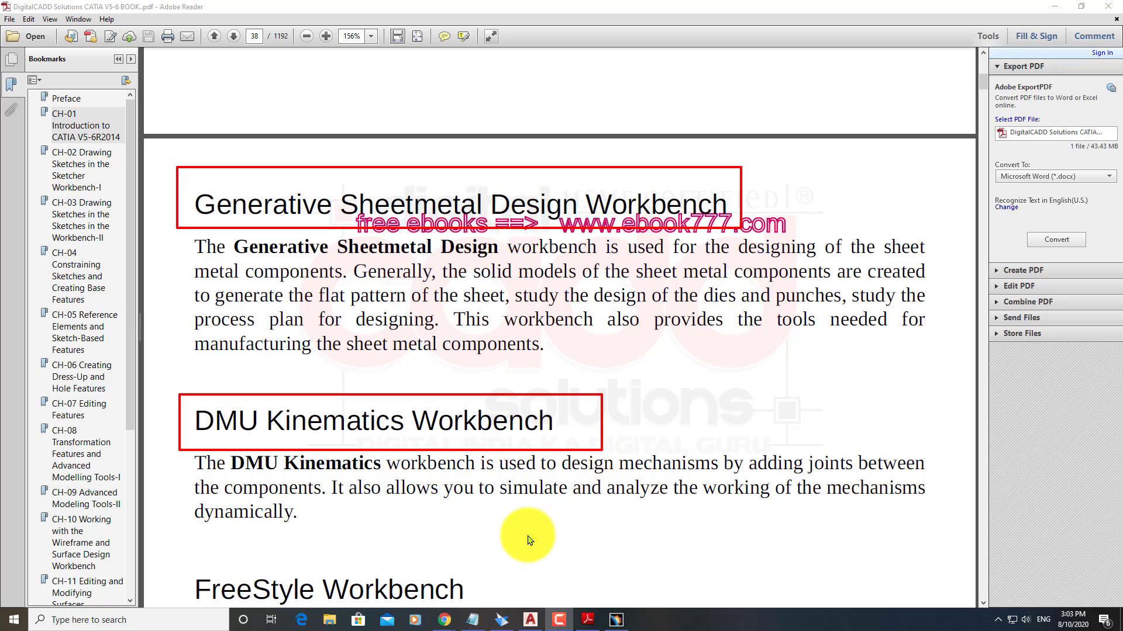
scroll(401, 475, down, 4)
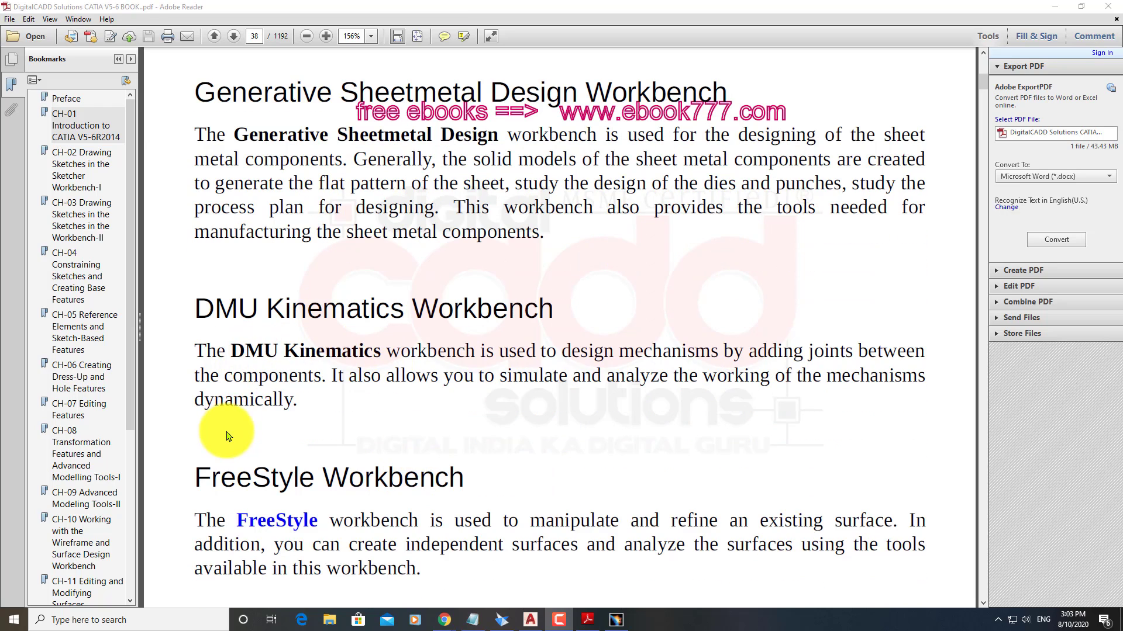
drag(179, 271, 572, 333)
drag(180, 450, 500, 503)
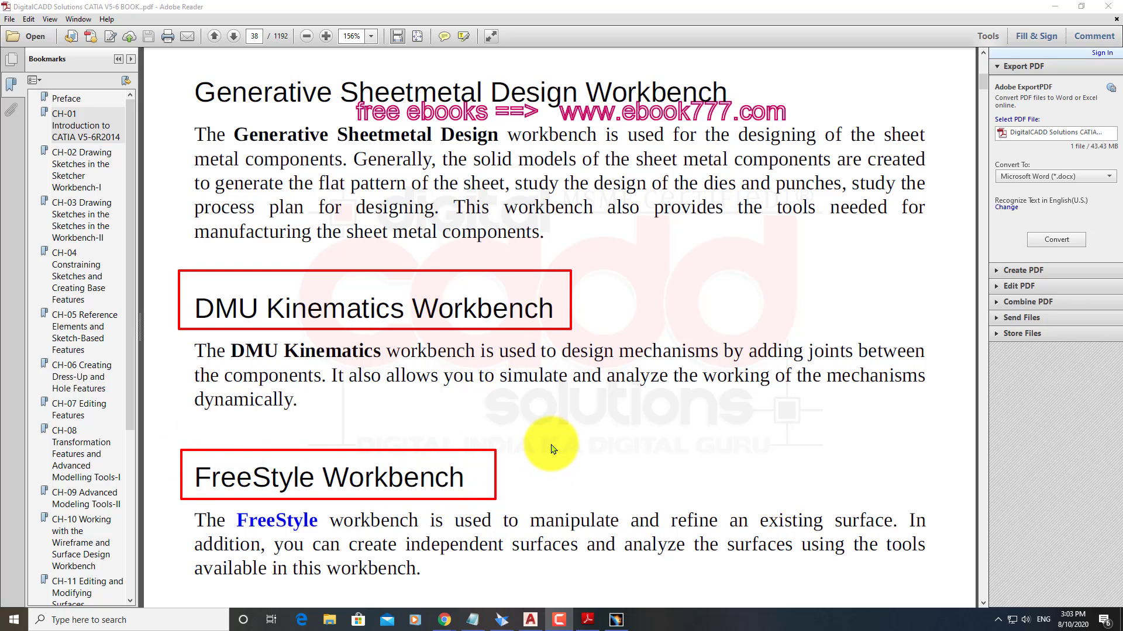
Read the System Requirements section of the book, covering the memory, disk, display and graphics adapter needs
scroll(542, 454, down, 9)
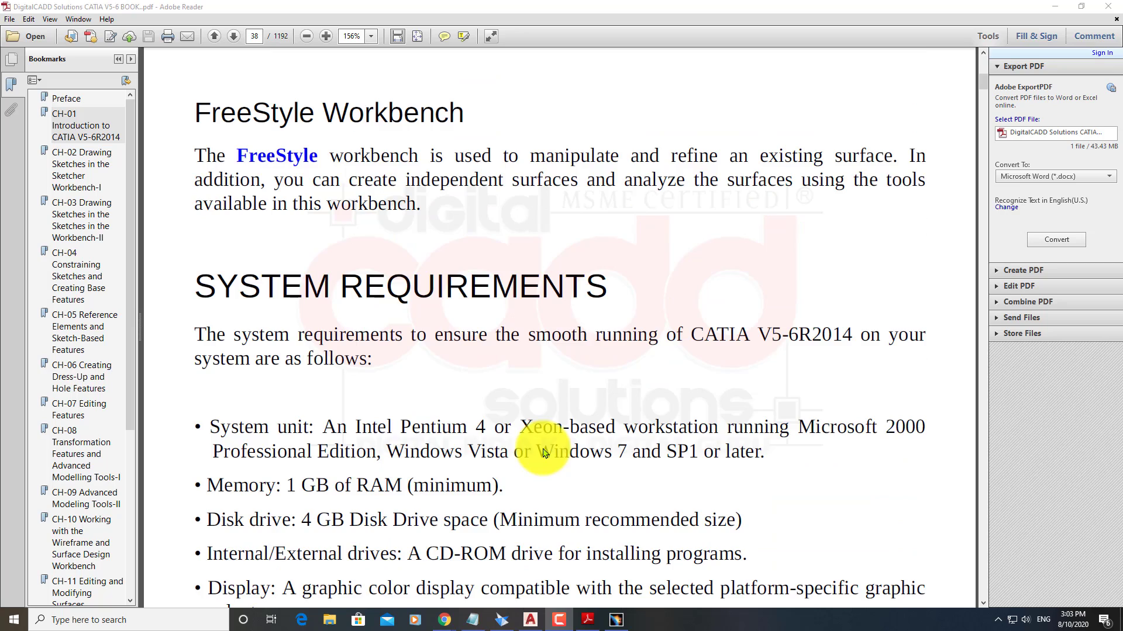
scroll(543, 463, down, 1)
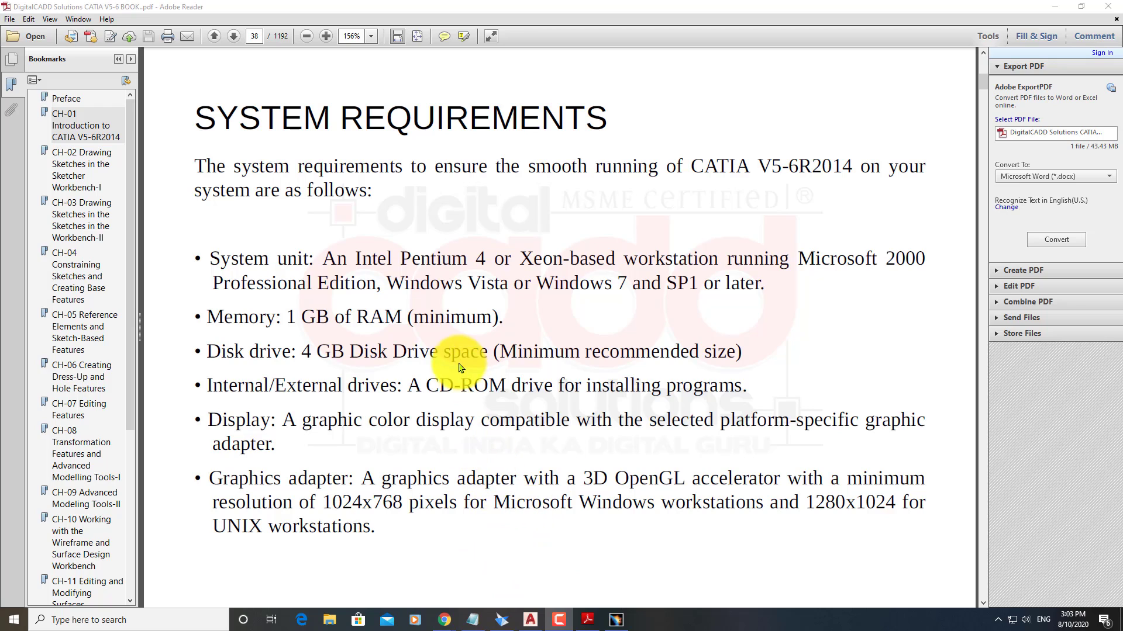
drag(160, 94, 949, 550)
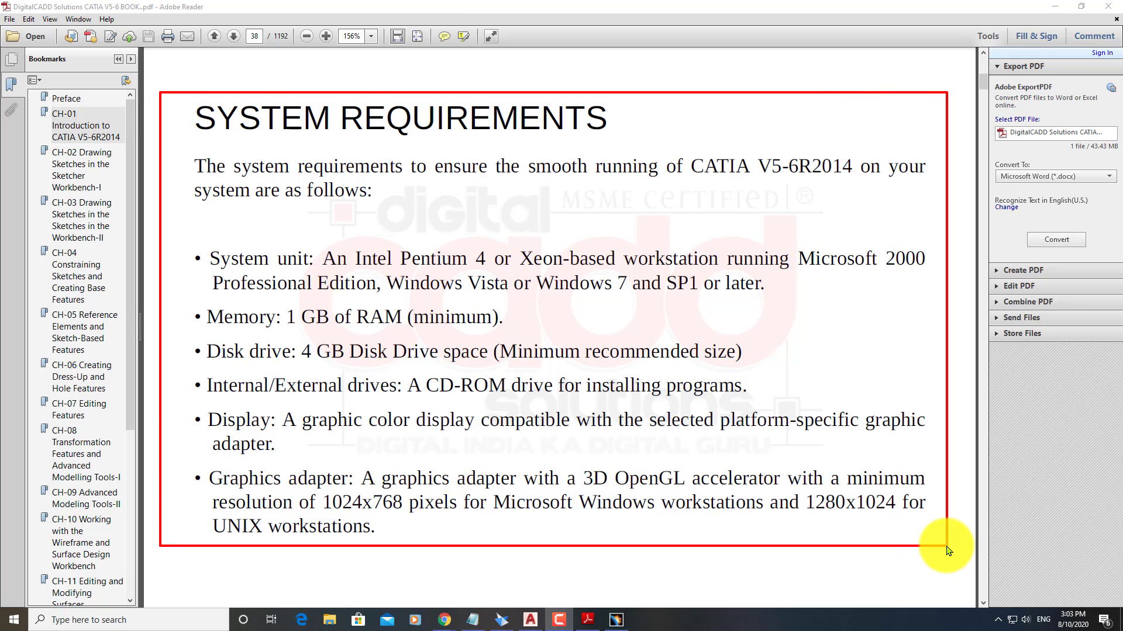
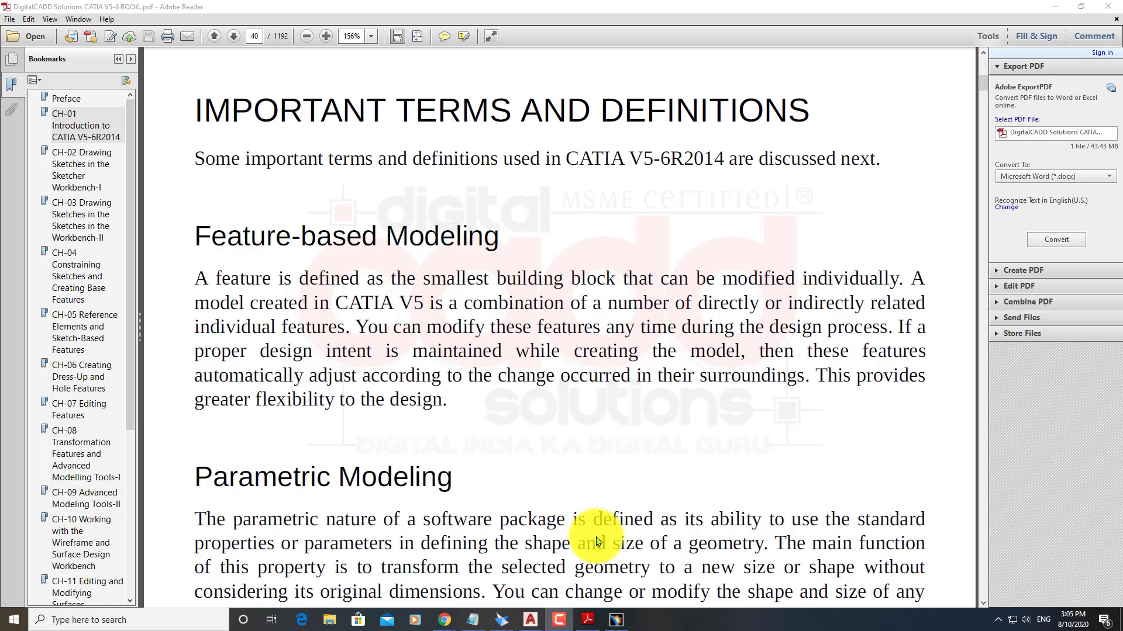
Switch to CATIA V5 and undock the Sketch-Based, Dress-Up, Surface-Based and Transformation Features toolbars into the graphics area
click(616, 620)
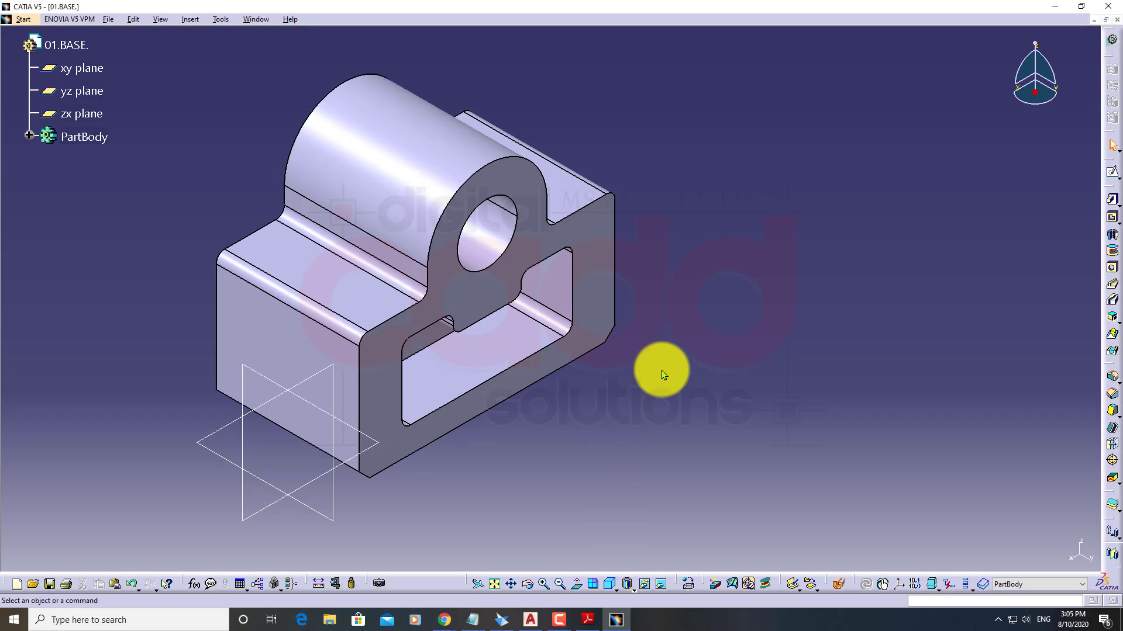
drag(1095, 188, 663, 126)
drag(1102, 194, 739, 100)
drag(1108, 189, 809, 117)
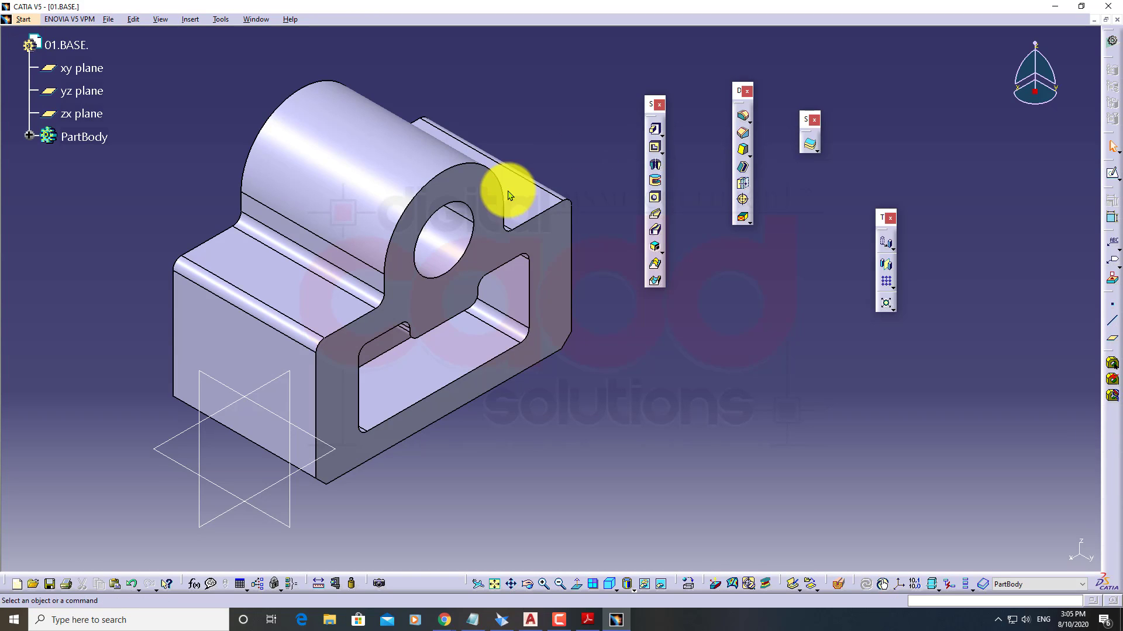
Arrange the Sketch-Based, Dress-Up and Transformation Features toolbars horizontally in clear space away from the part, checking the transformation and pattern tool variants
middle_drag(550, 298, 313, 472)
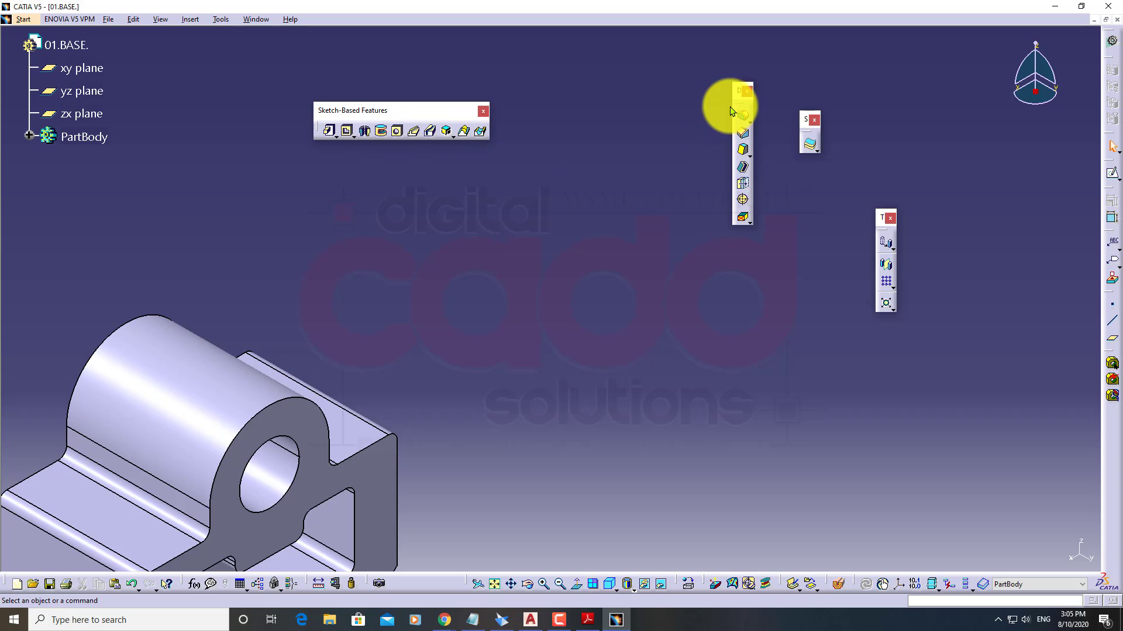
drag(740, 94, 589, 131)
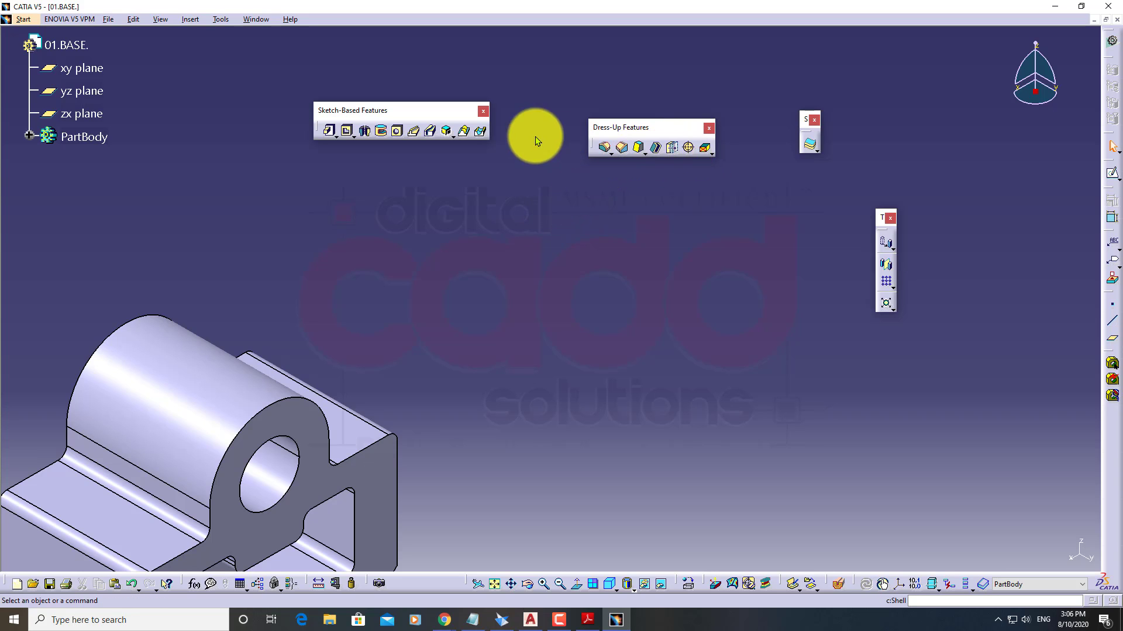
drag(646, 126, 590, 106)
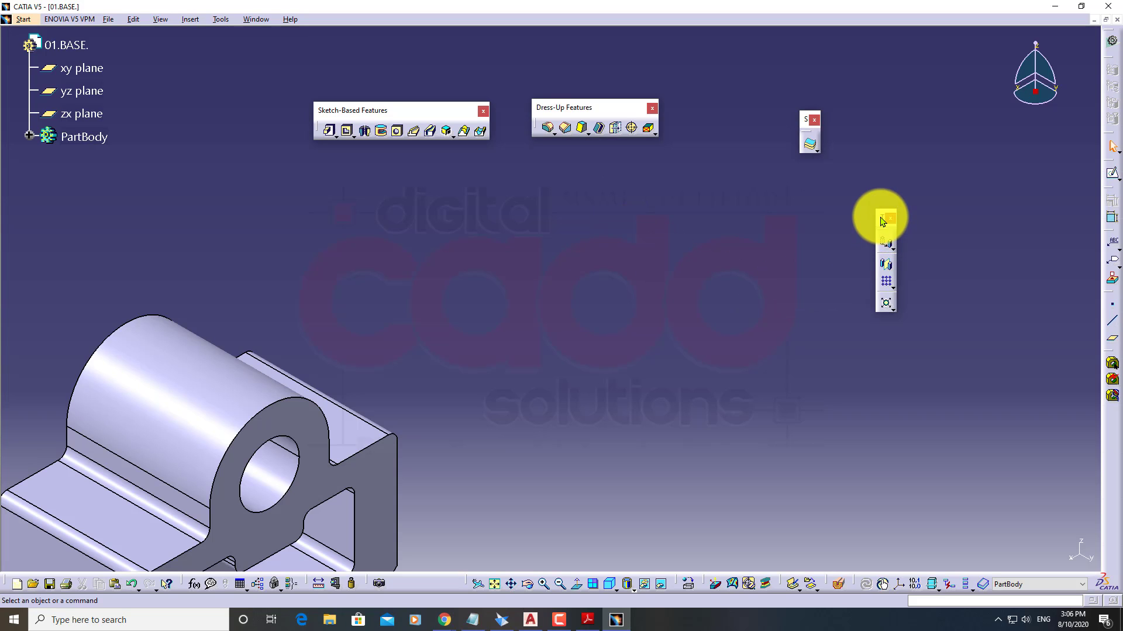
drag(469, 230, 466, 233)
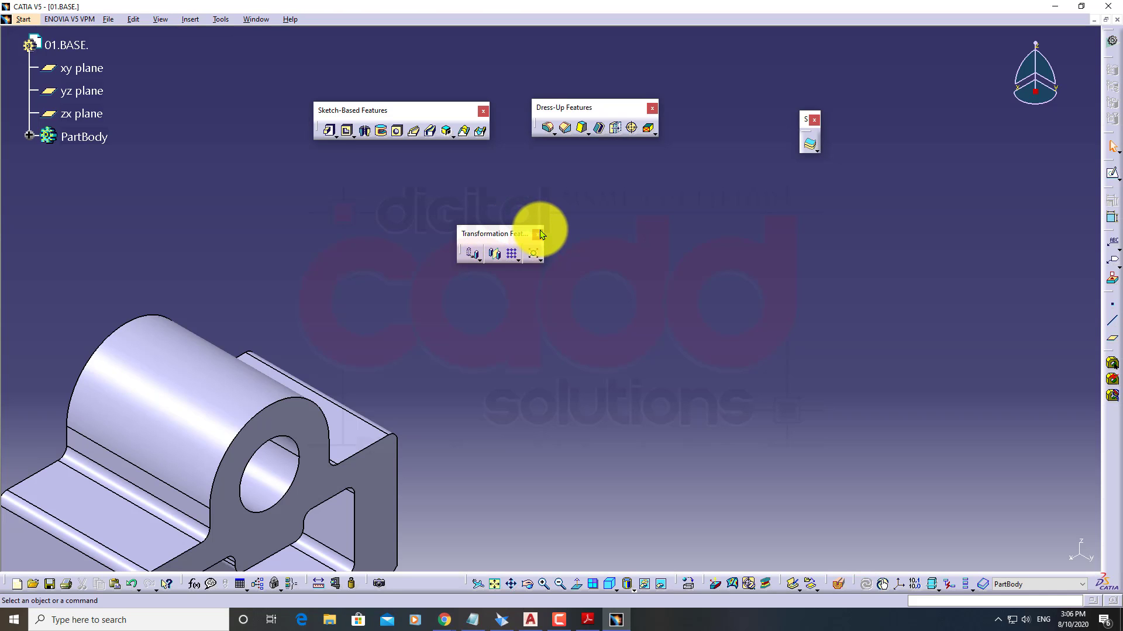
click(478, 258)
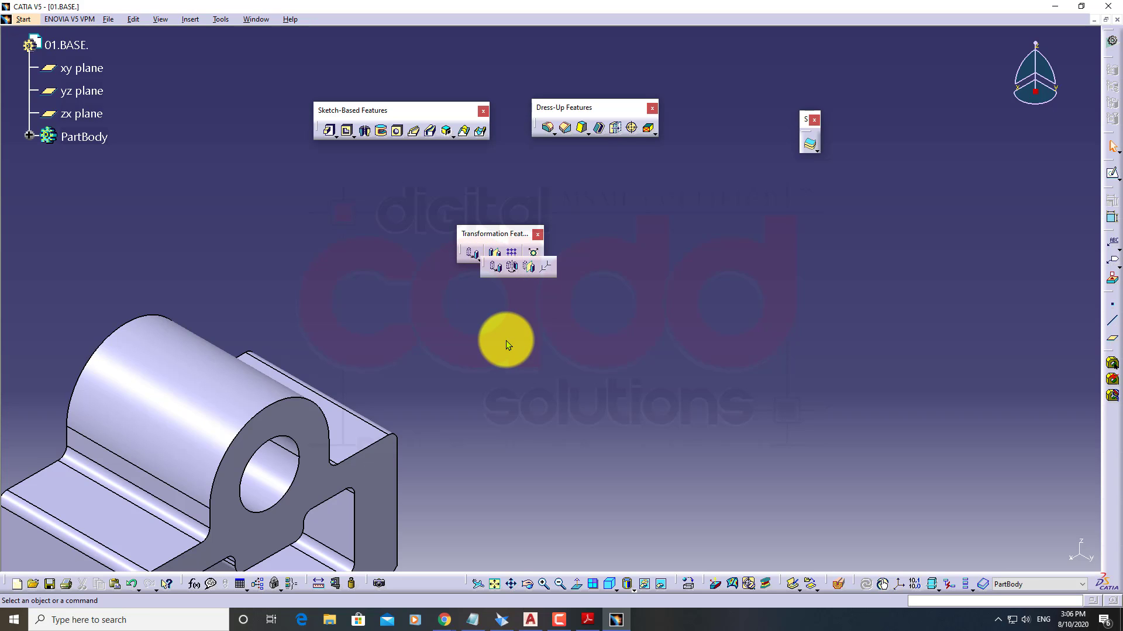
click(517, 260)
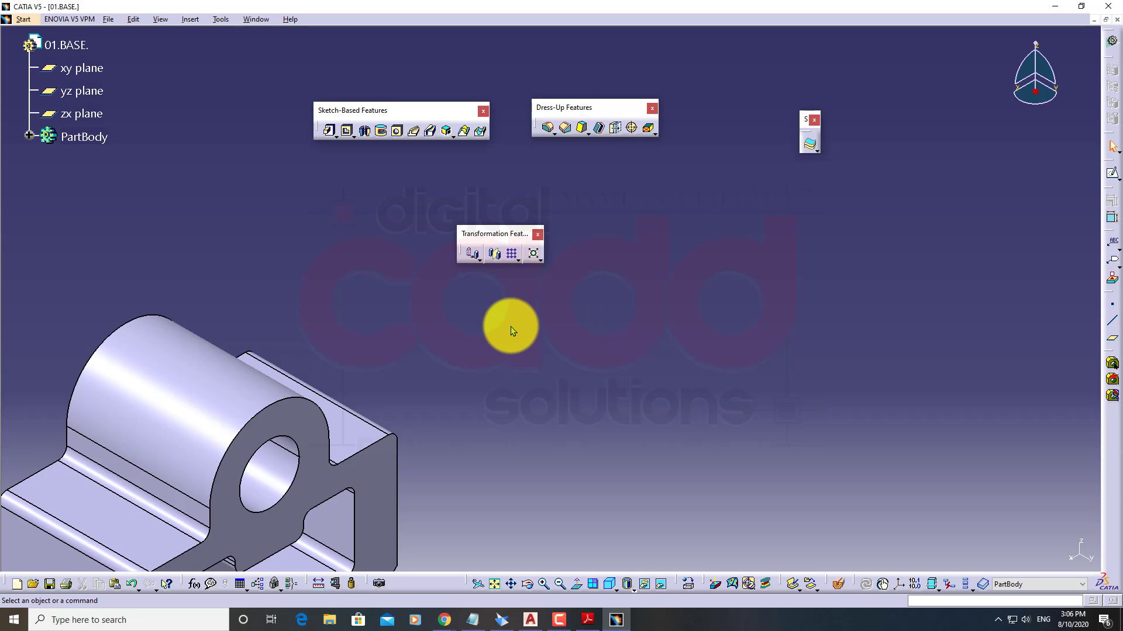
drag(519, 243, 436, 186)
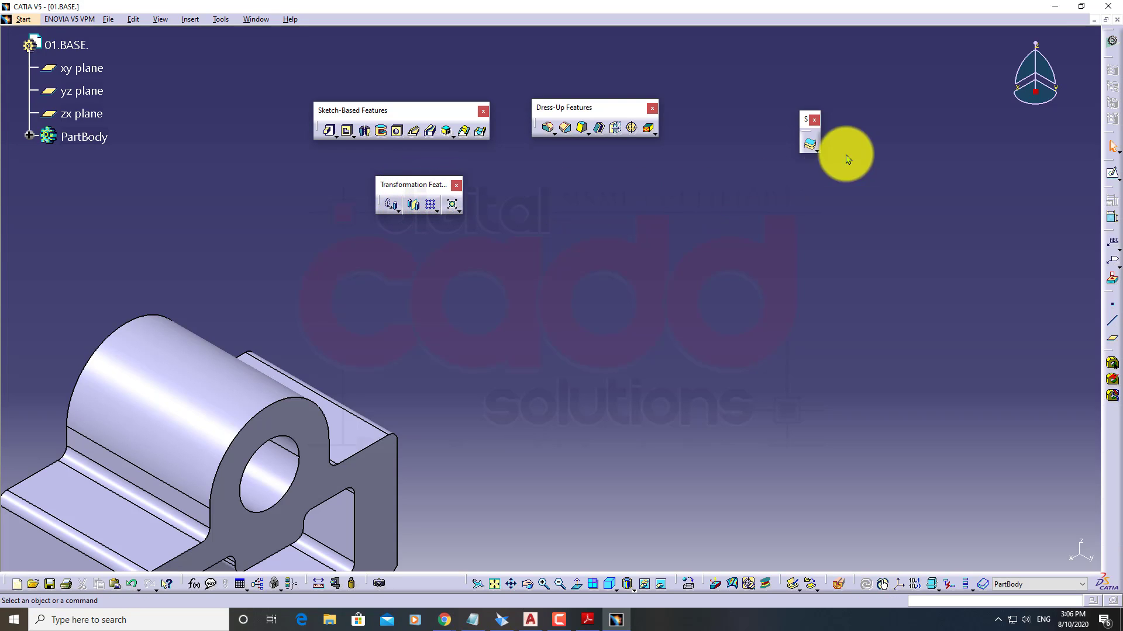
Place the compact Surface-Based Features toolbar near the others and detach its tool group as a separate floating toolbar
drag(805, 127, 572, 221)
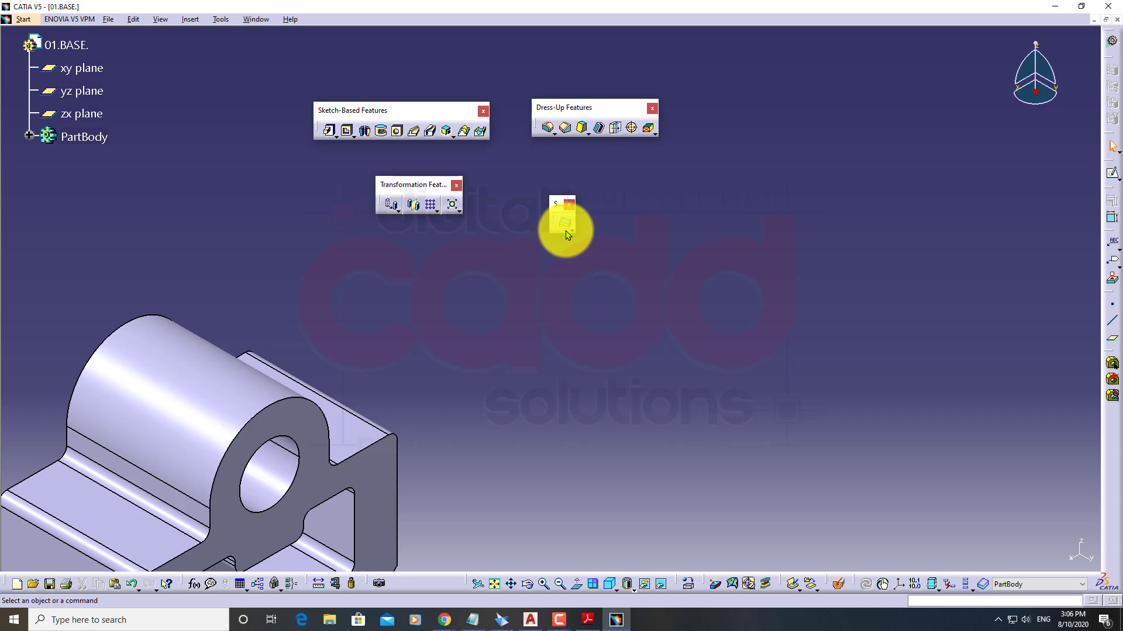
drag(556, 210, 557, 238)
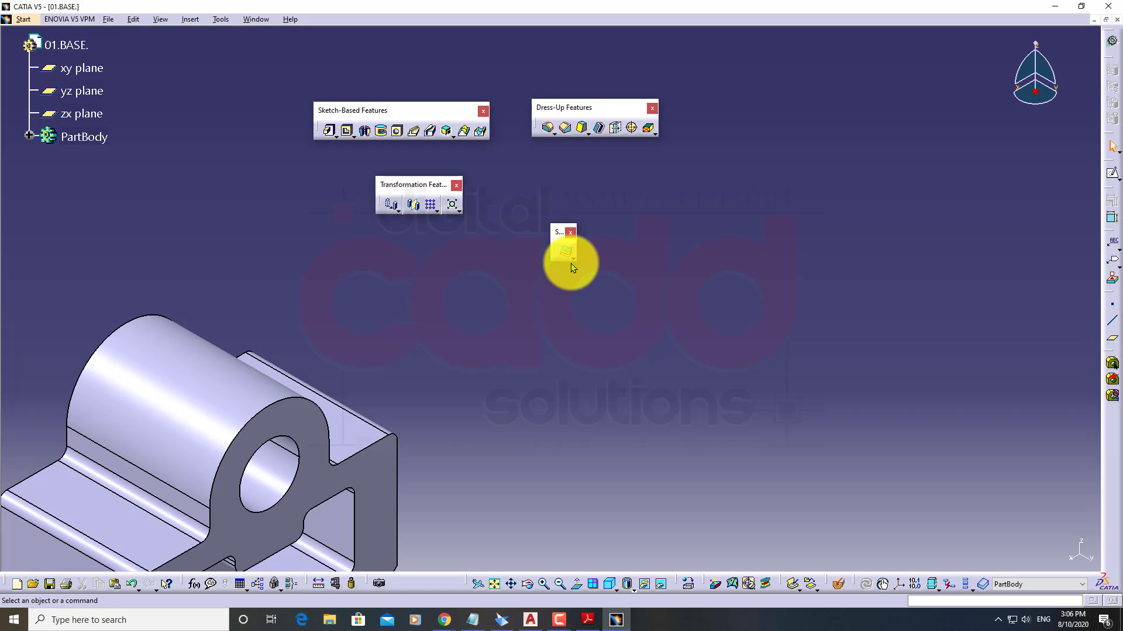
click(574, 258)
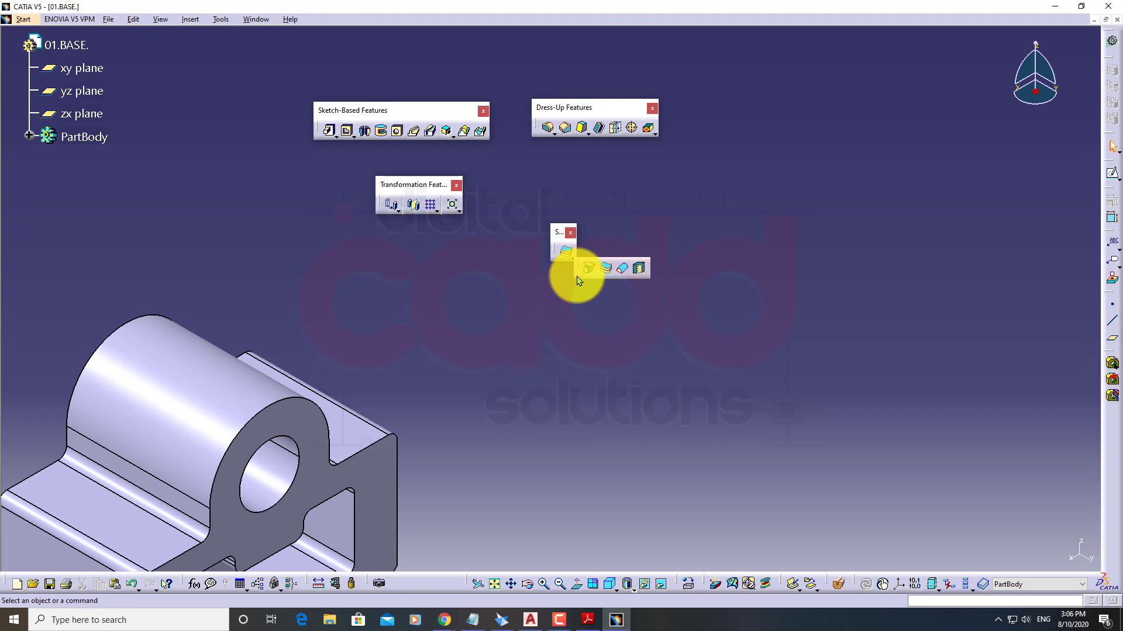
drag(579, 268, 664, 211)
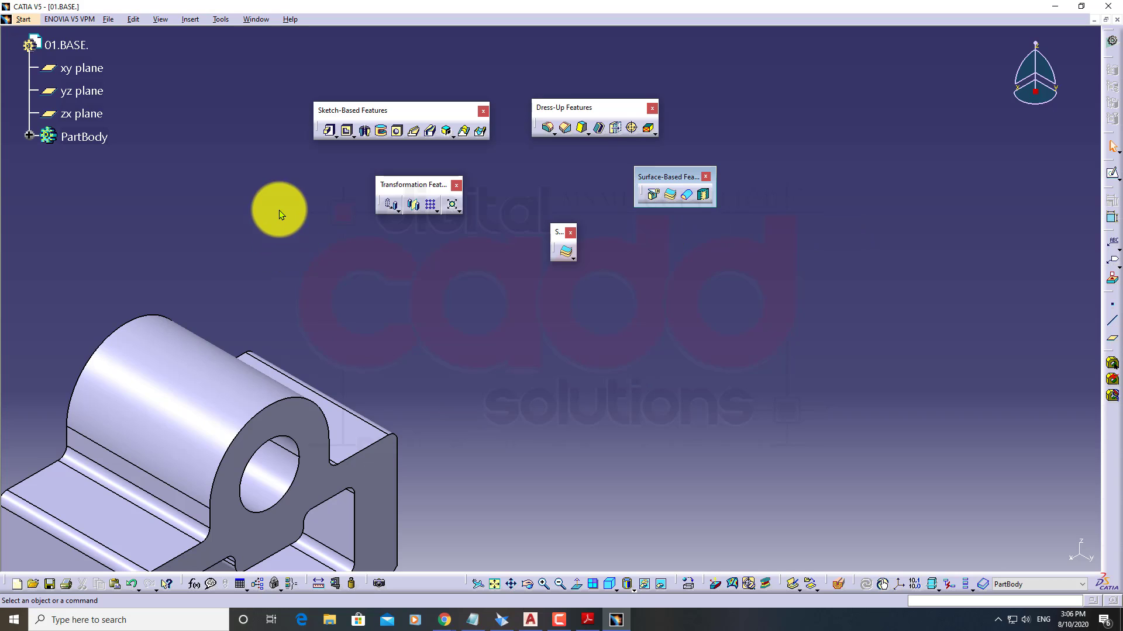
Review the Sketch-Based, Dress-Up, Surface-Based and Transformation Features toolbars as the groups of feature tools
mouse_move(290, 52)
mouse_down()
mouse_move(445, 170)
mouse_move(684, 257)
mouse_move(749, 299)
mouse_up()
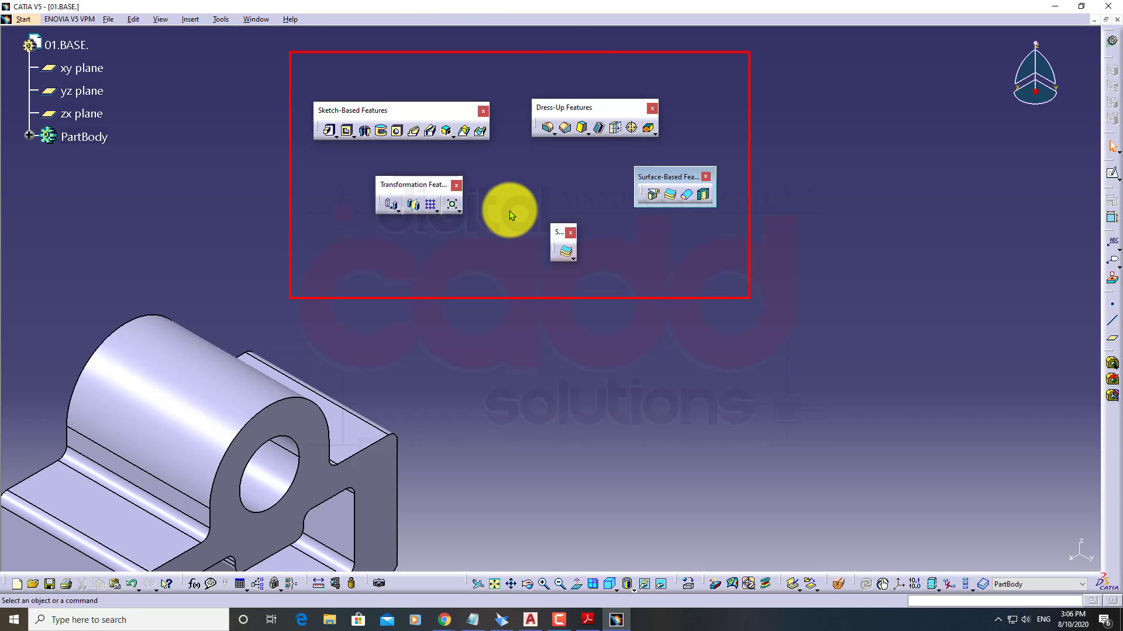
mouse_move(304, 90)
mouse_down()
mouse_move(386, 129)
mouse_move(502, 150)
mouse_up()
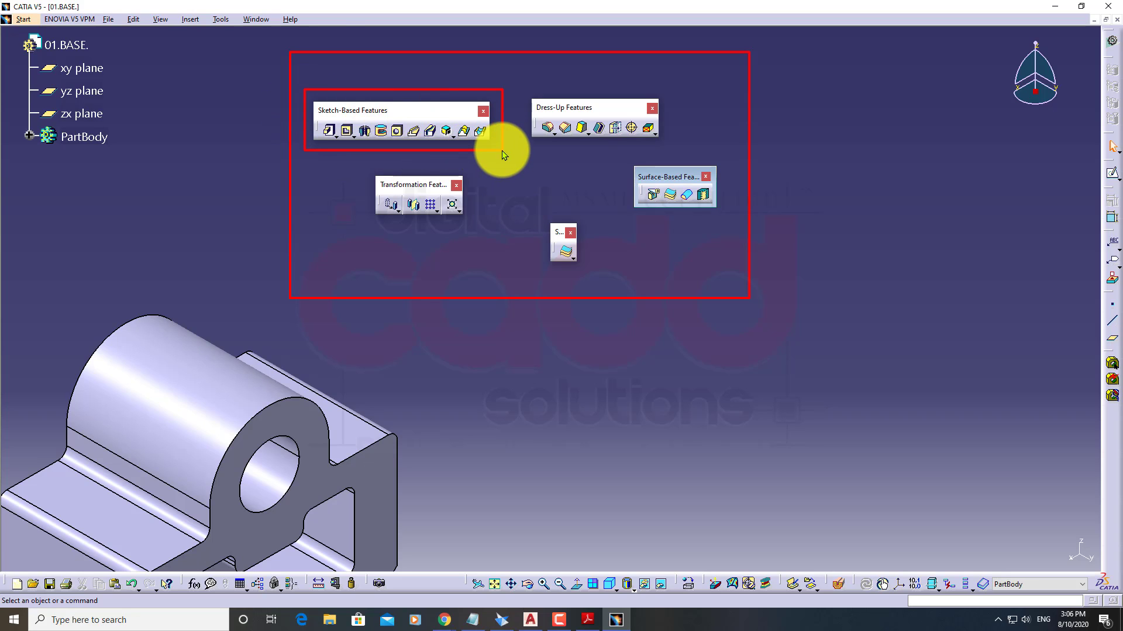
mouse_move(516, 78)
mouse_down()
mouse_move(678, 150)
mouse_move(637, 170)
mouse_move(733, 220)
mouse_up()
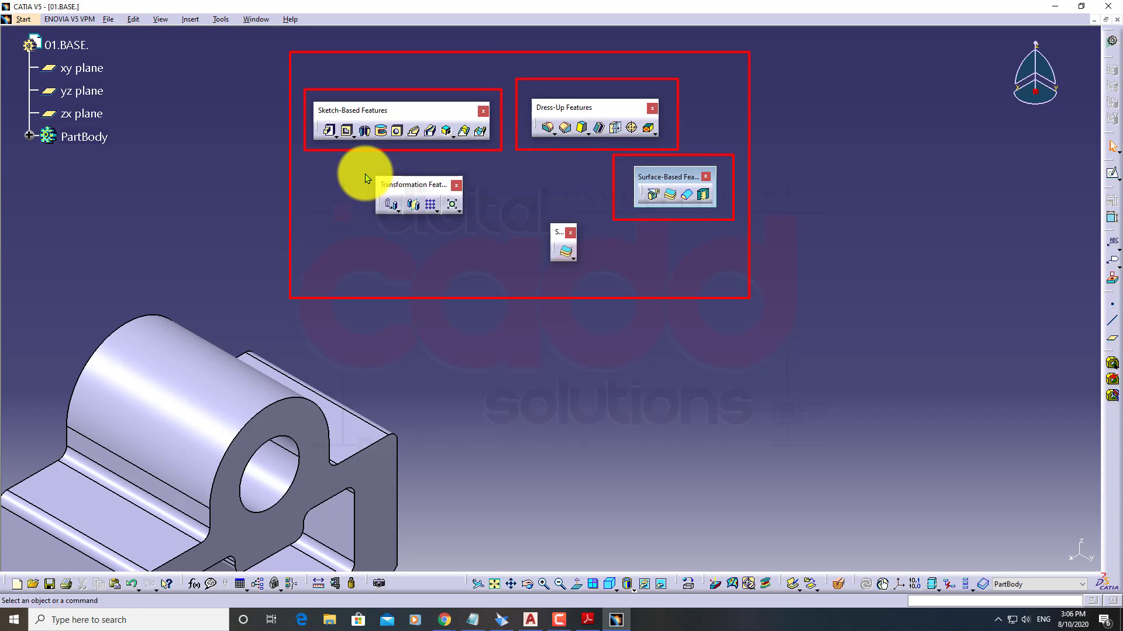
drag(364, 168, 586, 273)
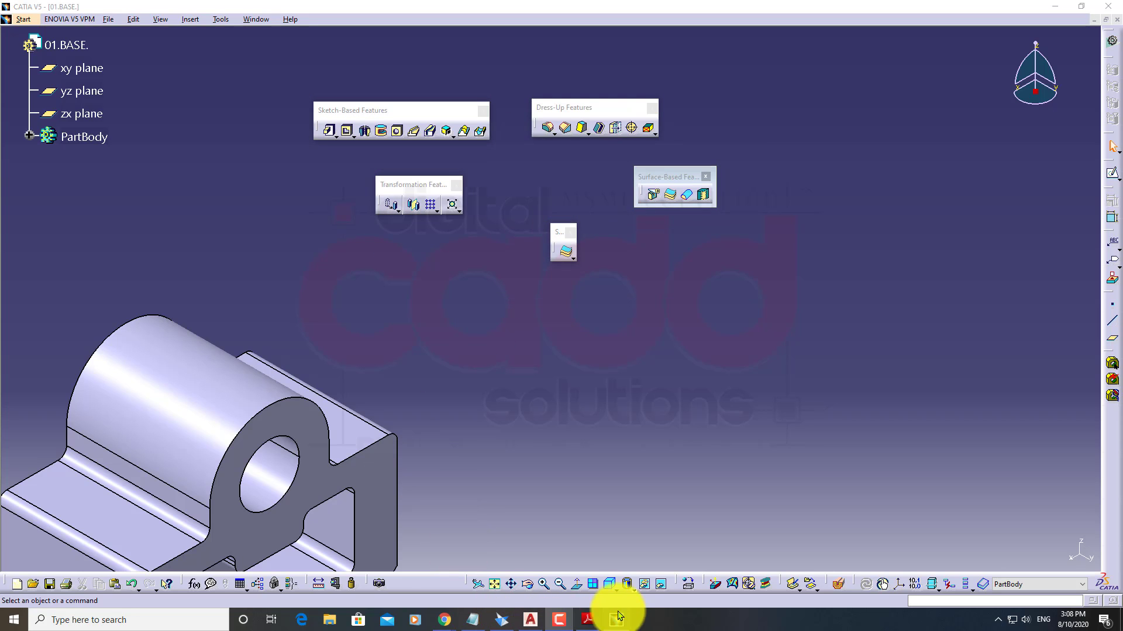
Switch back to the book in Adobe Reader and read the Feature-based Modeling definition
click(588, 620)
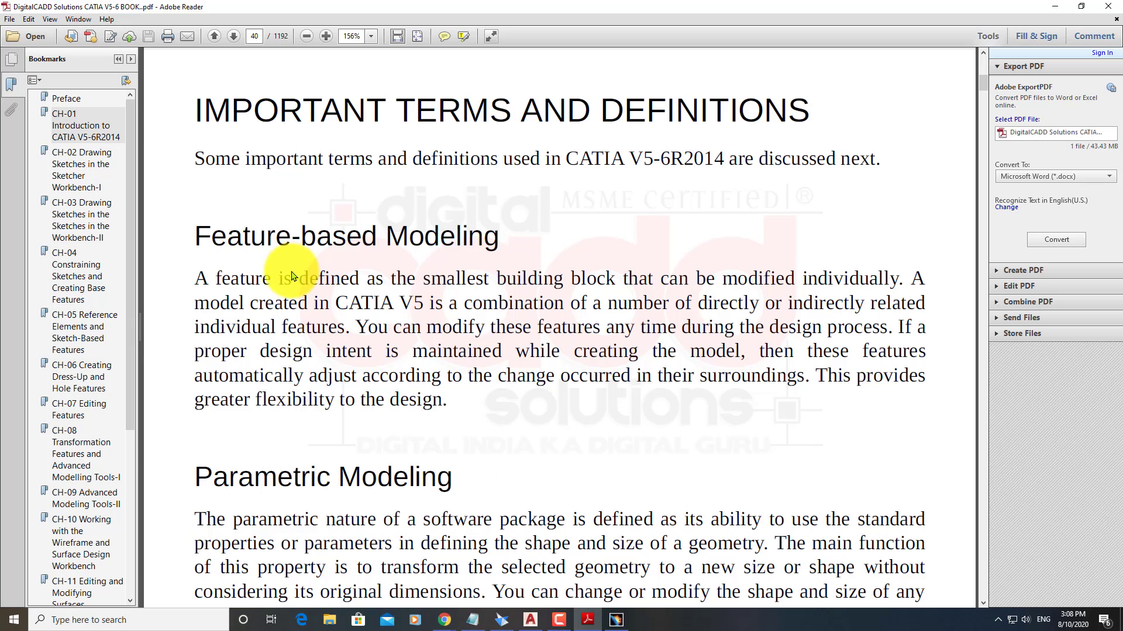
mouse_move(184, 212)
mouse_down()
mouse_move(519, 273)
mouse_move(518, 258)
mouse_up()
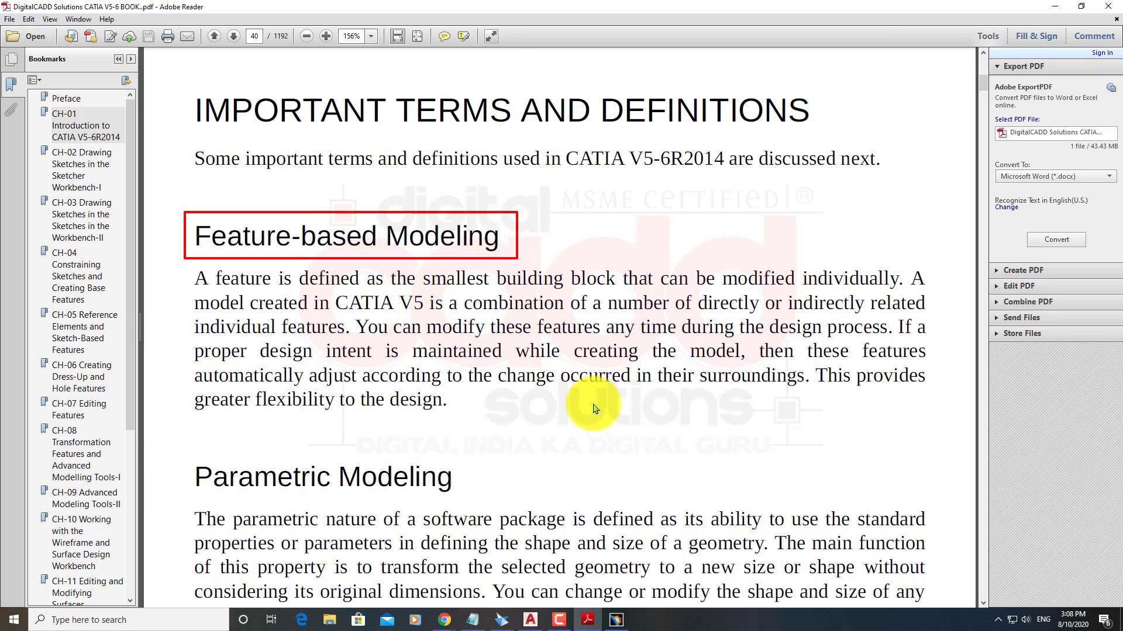
scroll(594, 409, down, 5)
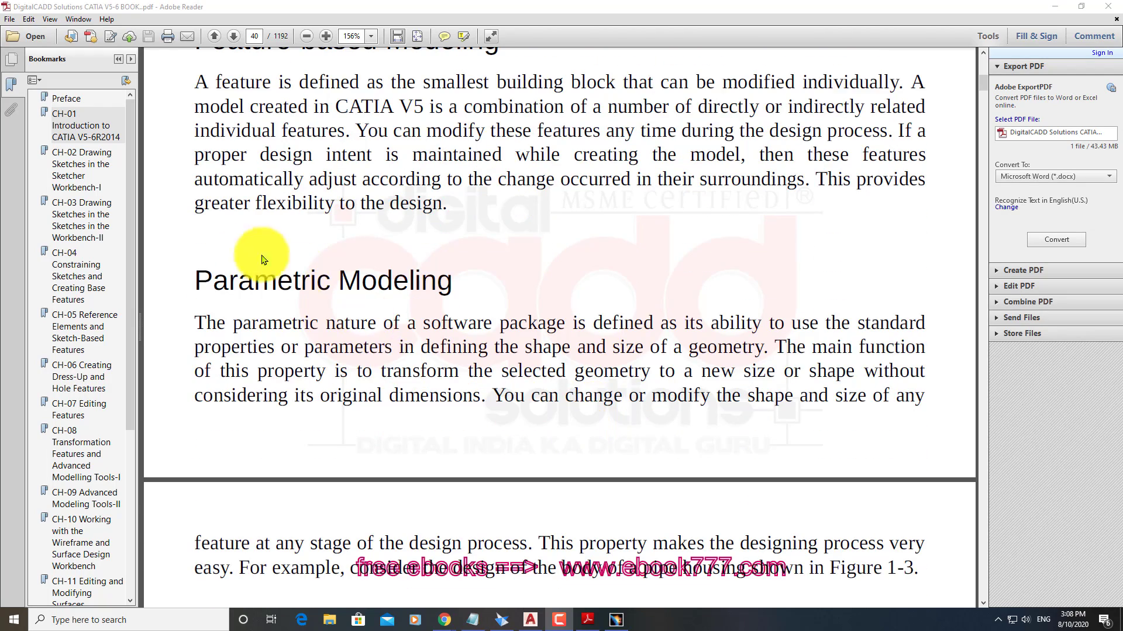
Read the Parametric Modeling definition, focusing on how parameters define a geometry's shape and size
mouse_move(173, 255)
mouse_down()
mouse_move(334, 305)
mouse_move(457, 302)
mouse_up()
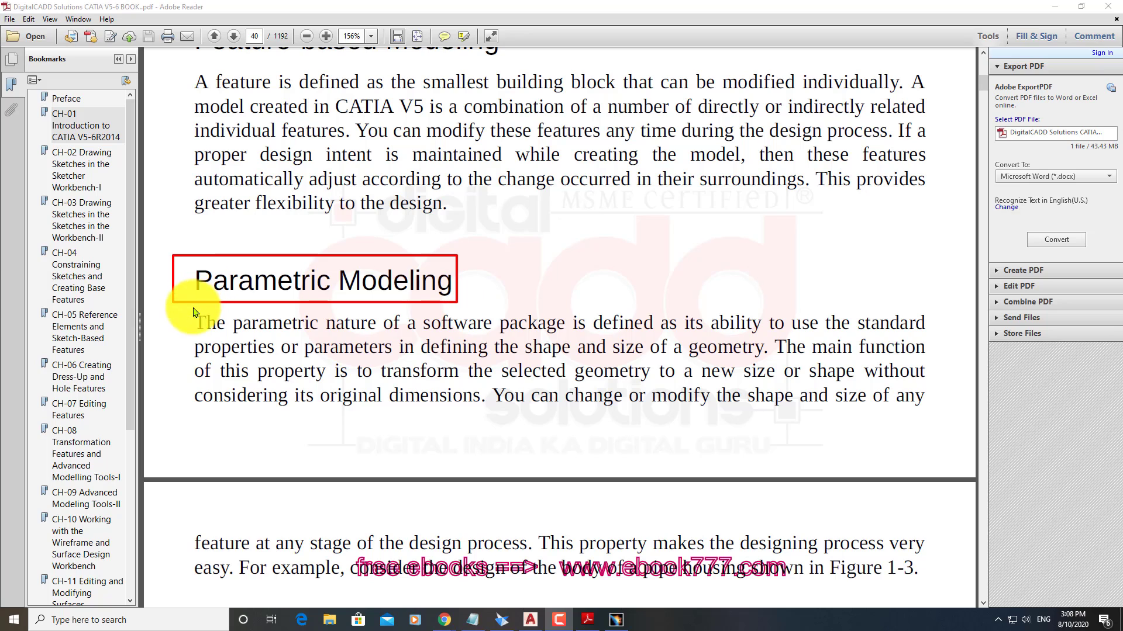
drag(188, 305, 225, 341)
drag(354, 389, 935, 412)
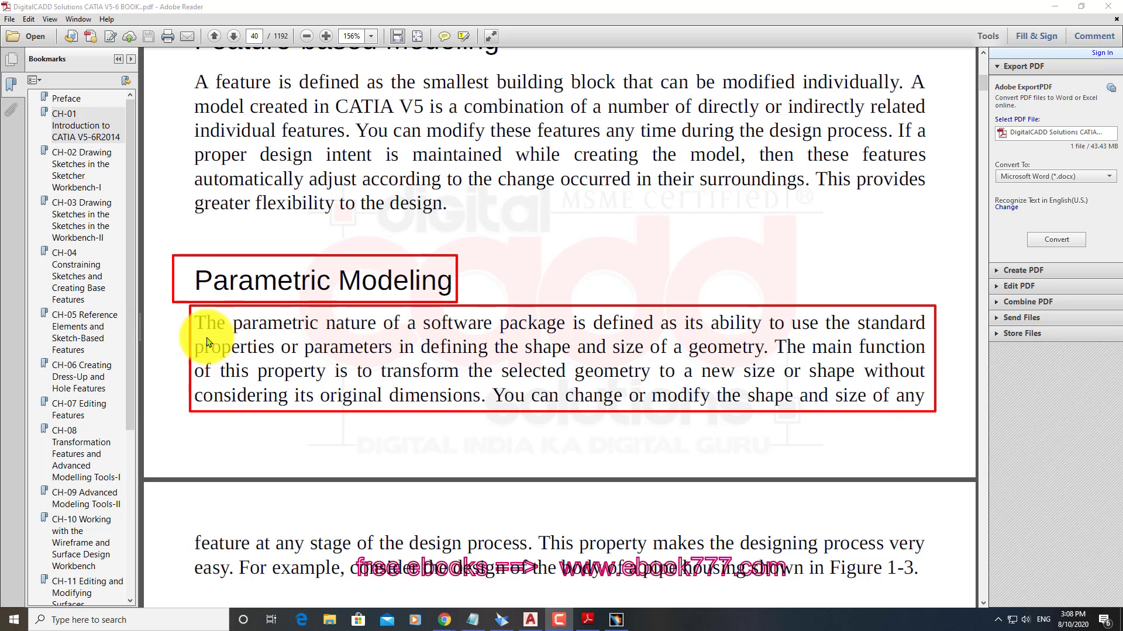
drag(197, 341, 926, 341)
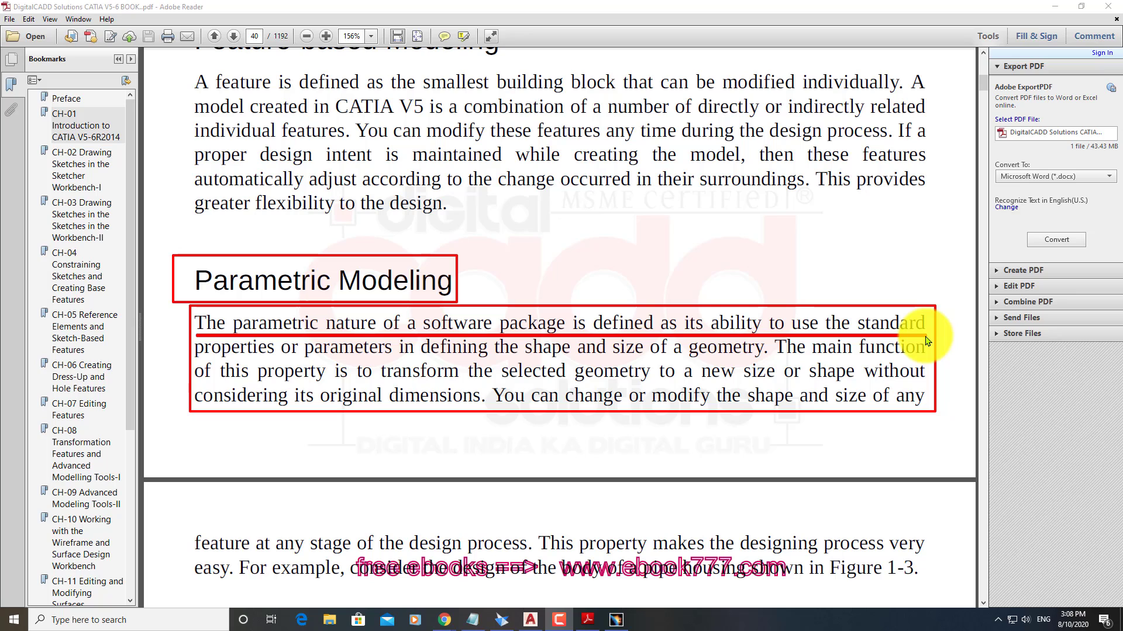
drag(771, 338, 418, 367)
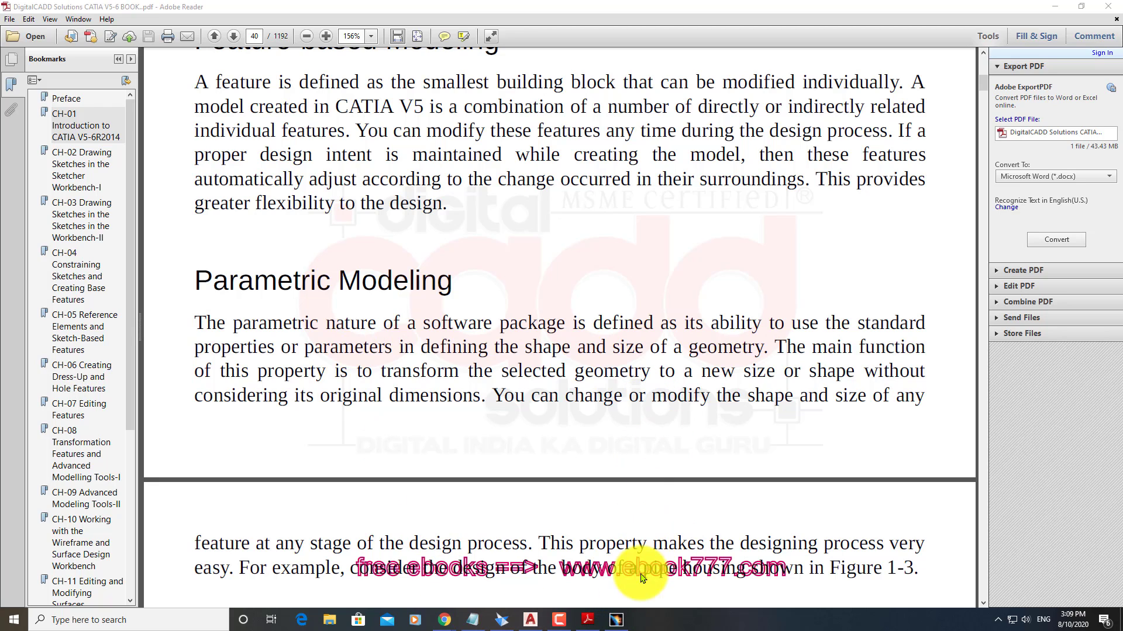
Switch to CATIA V5 and move all floating feature toolbars clear of the base part
click(616, 620)
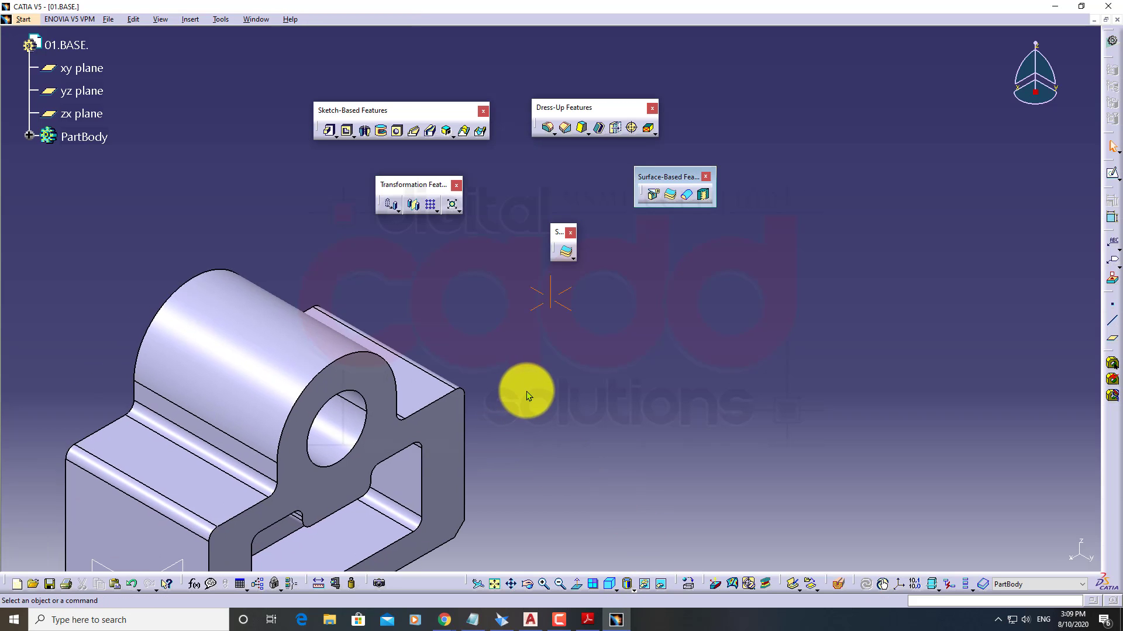
drag(559, 109, 860, 67)
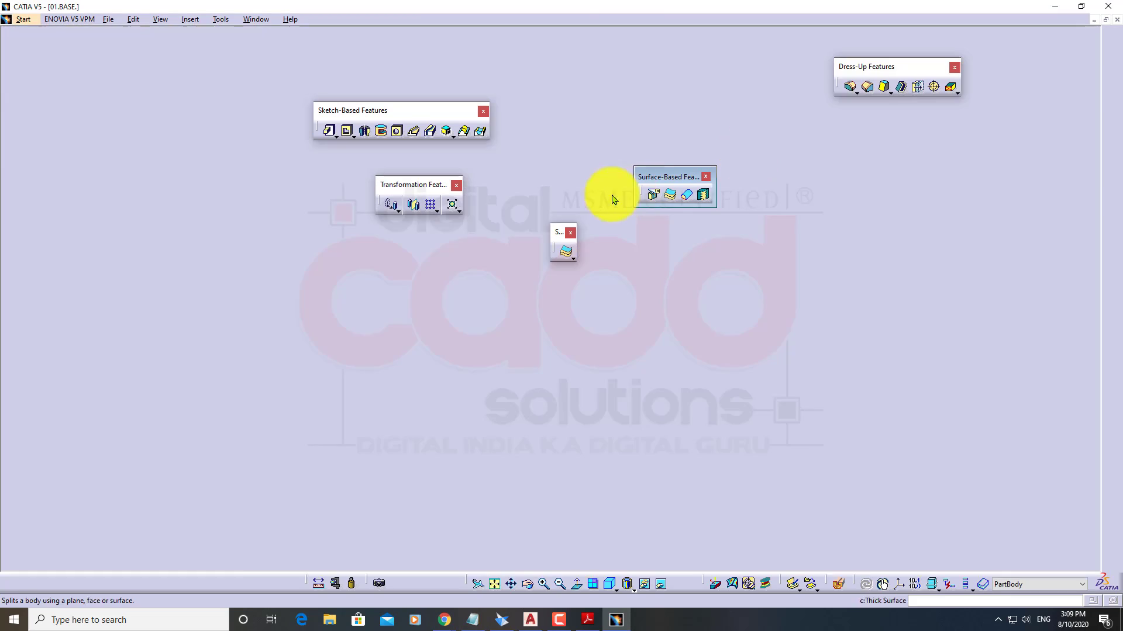
drag(644, 172, 974, 86)
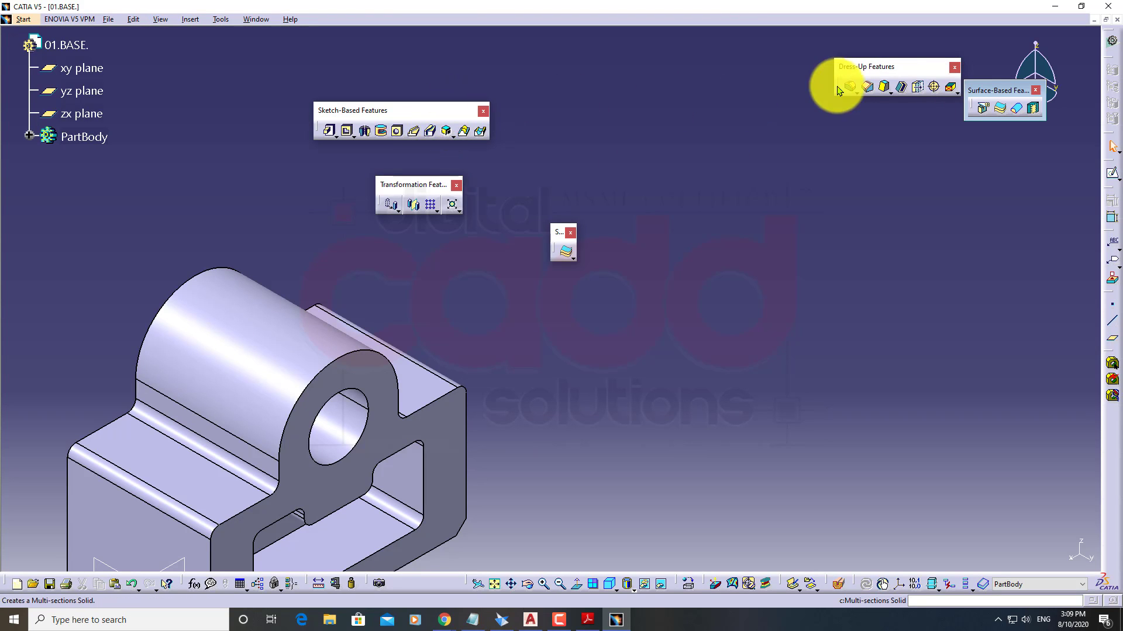
drag(351, 110, 744, 88)
drag(426, 189, 711, 64)
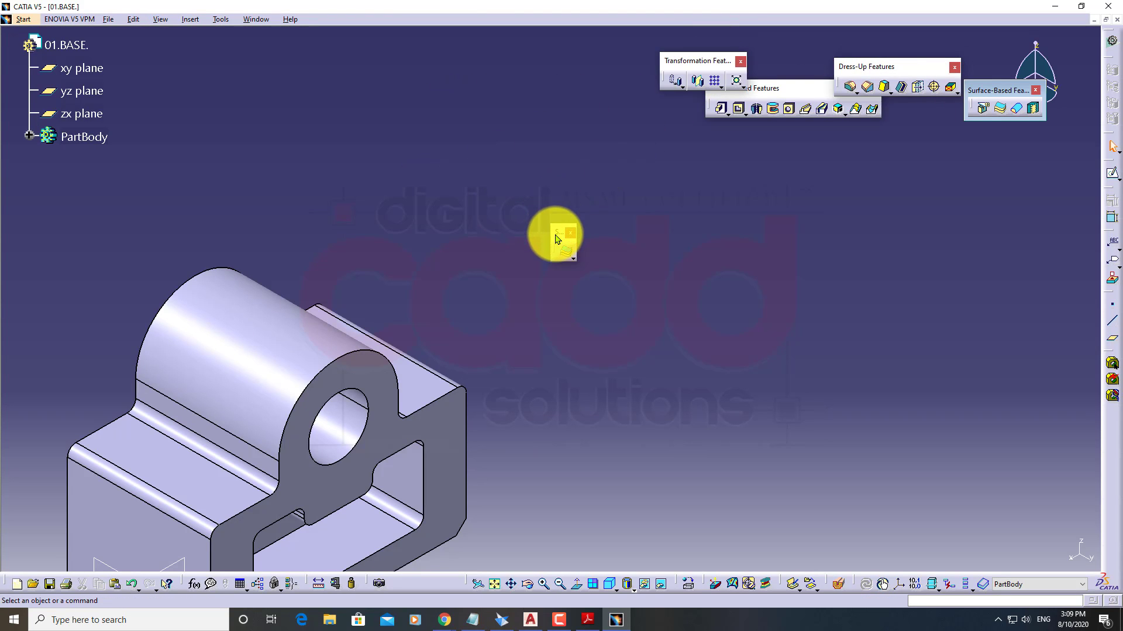
drag(555, 238, 981, 188)
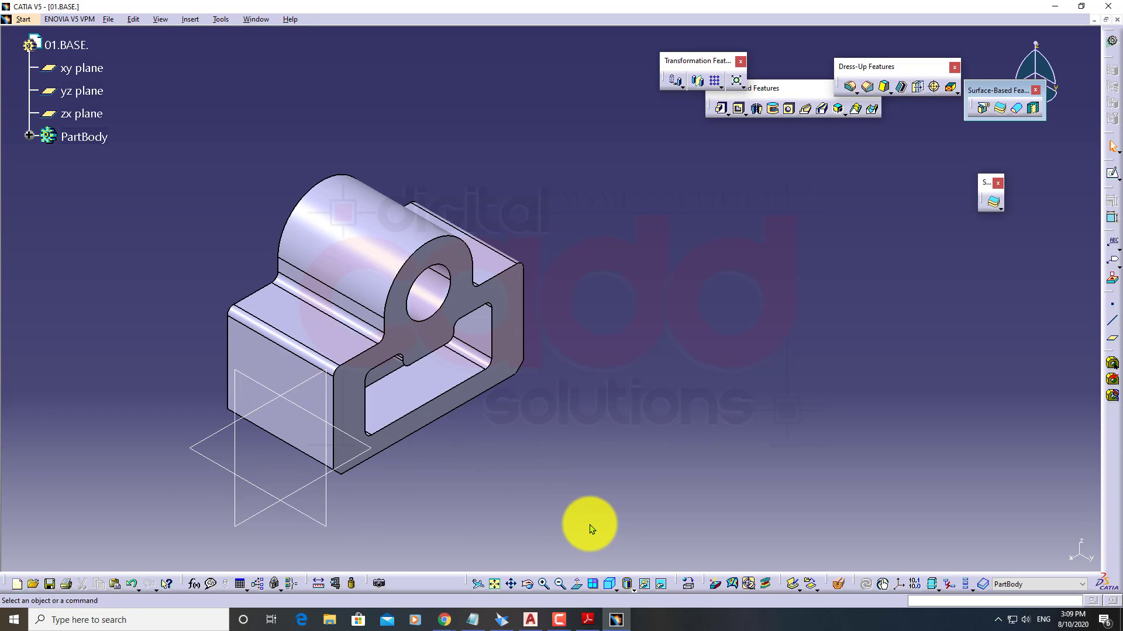
Open the pad's sketch and draw a circle of about 16 mm radius centred on the midpoint of the profile's base line
double_click(517, 339)
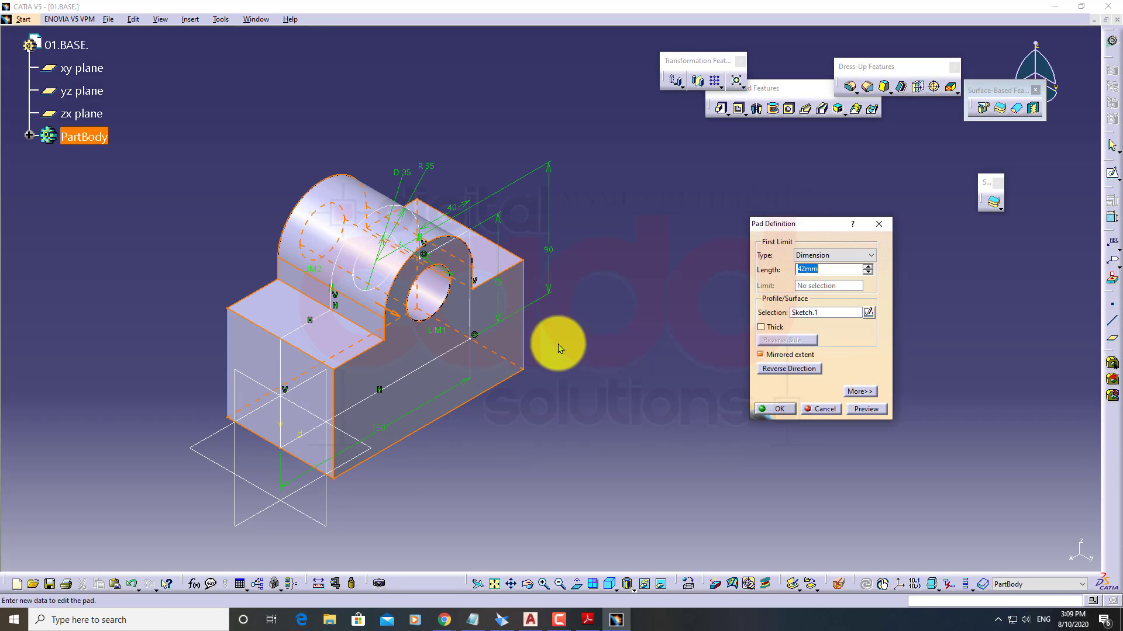
click(867, 314)
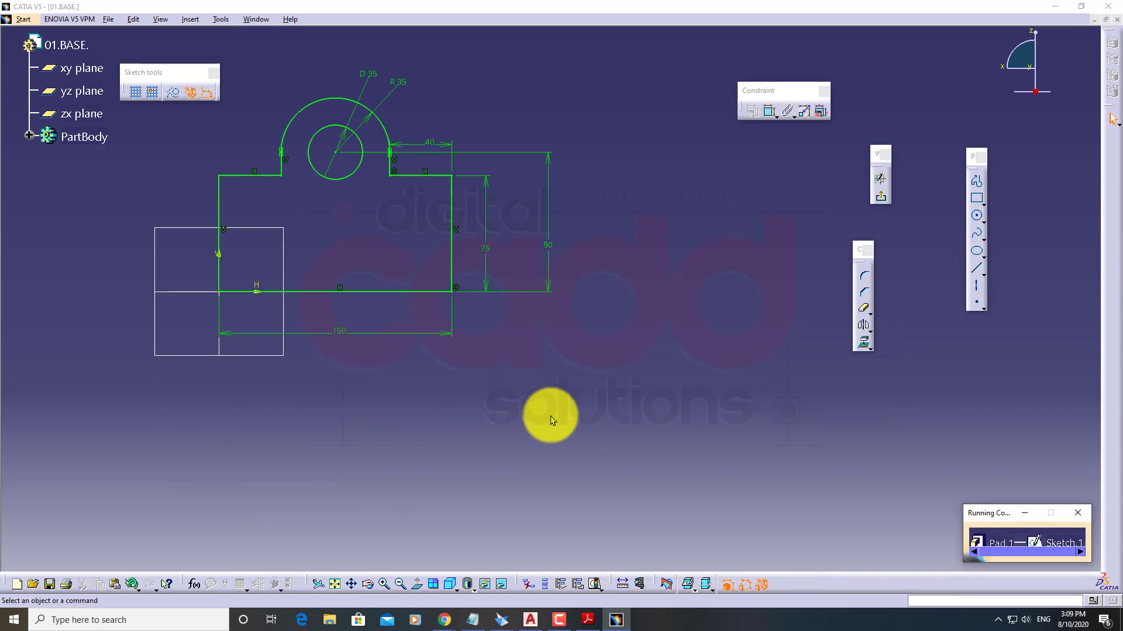
mouse_move(556, 355)
middle_down()
mouse_move(642, 442)
mouse_move(655, 402)
middle_up()
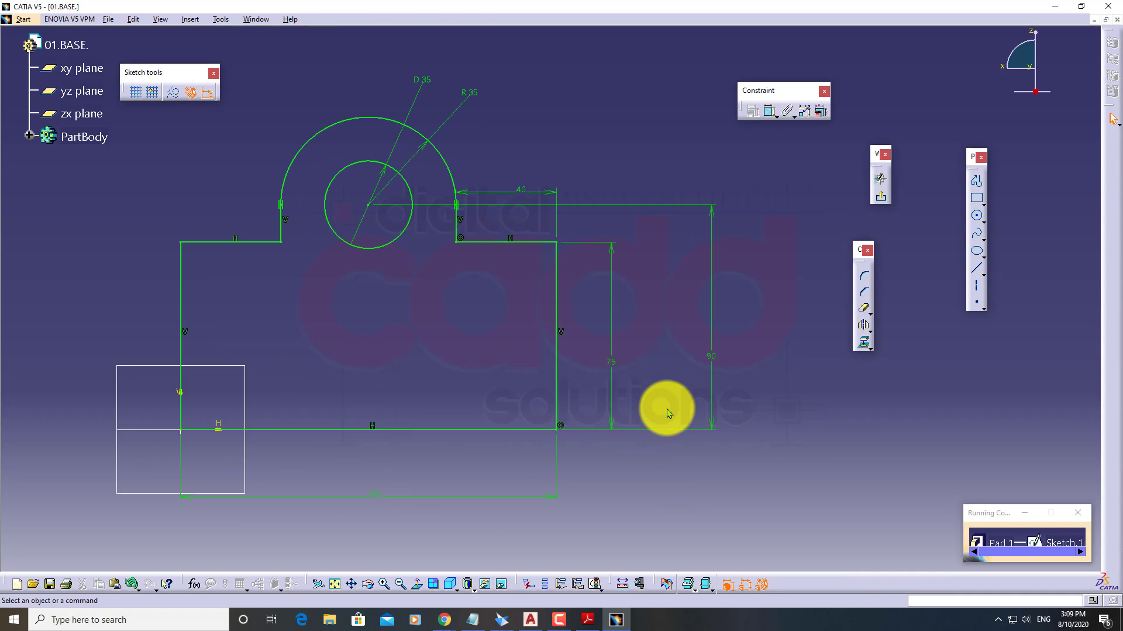
click(976, 217)
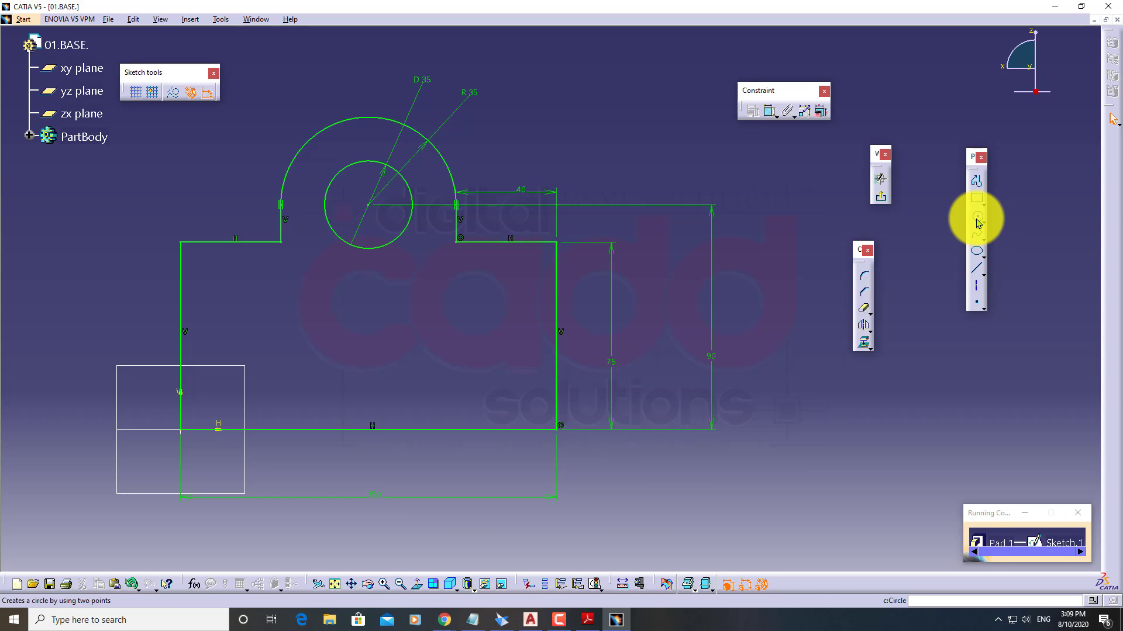
click(368, 430)
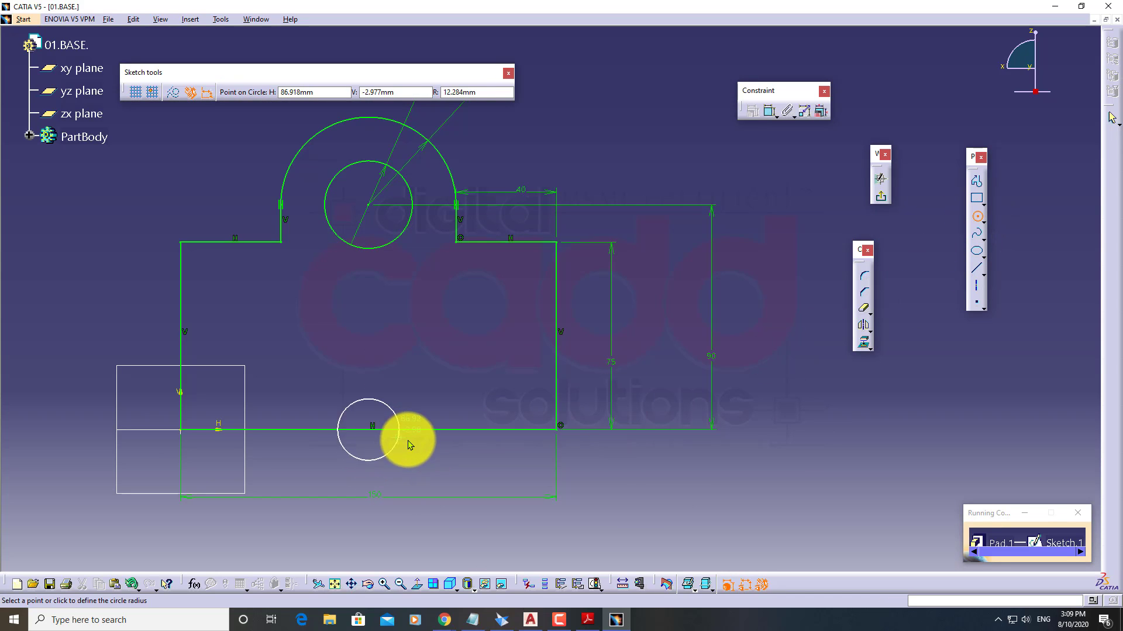
click(409, 442)
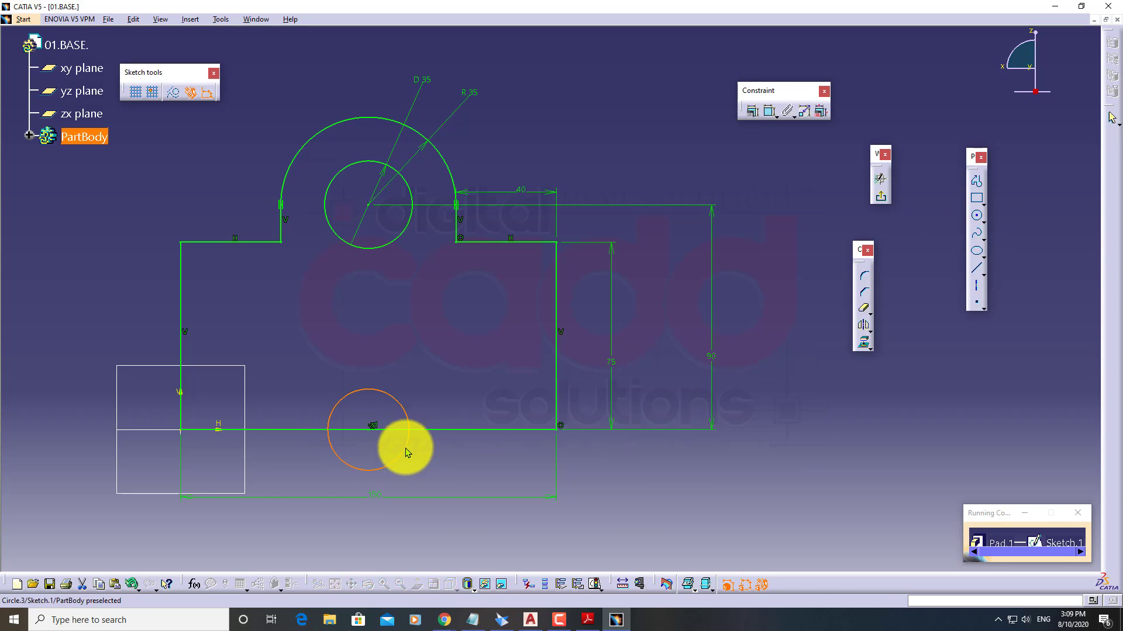
click(800, 443)
Quick Trim the circle's upper half and the base line segment inside it, converting the line's length constraint into a distance
click(863, 308)
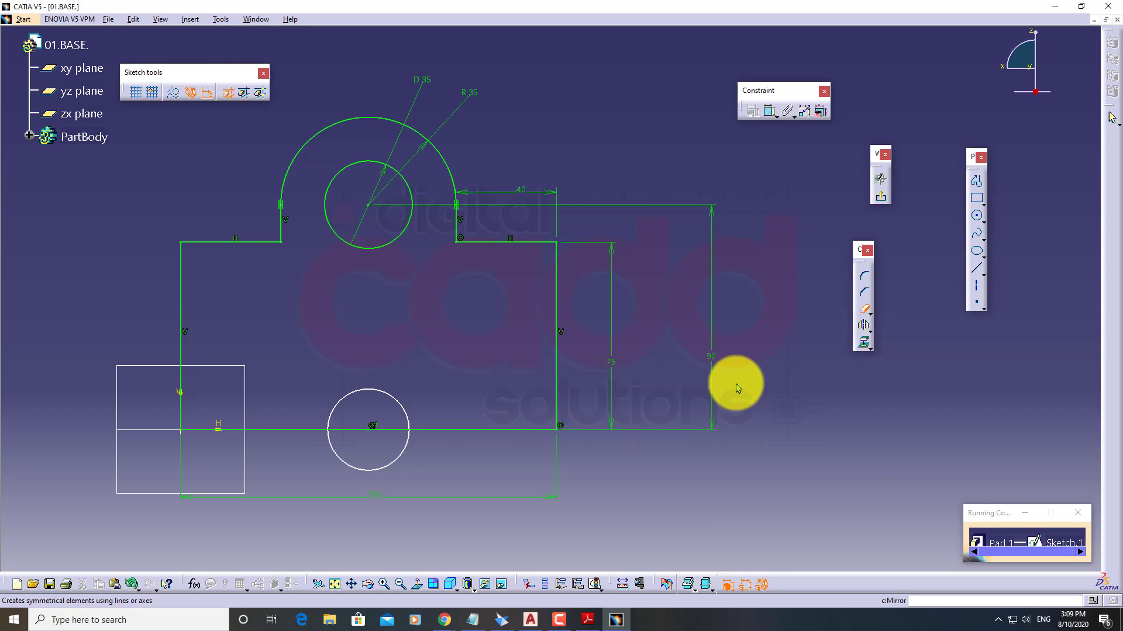
click(391, 398)
click(384, 430)
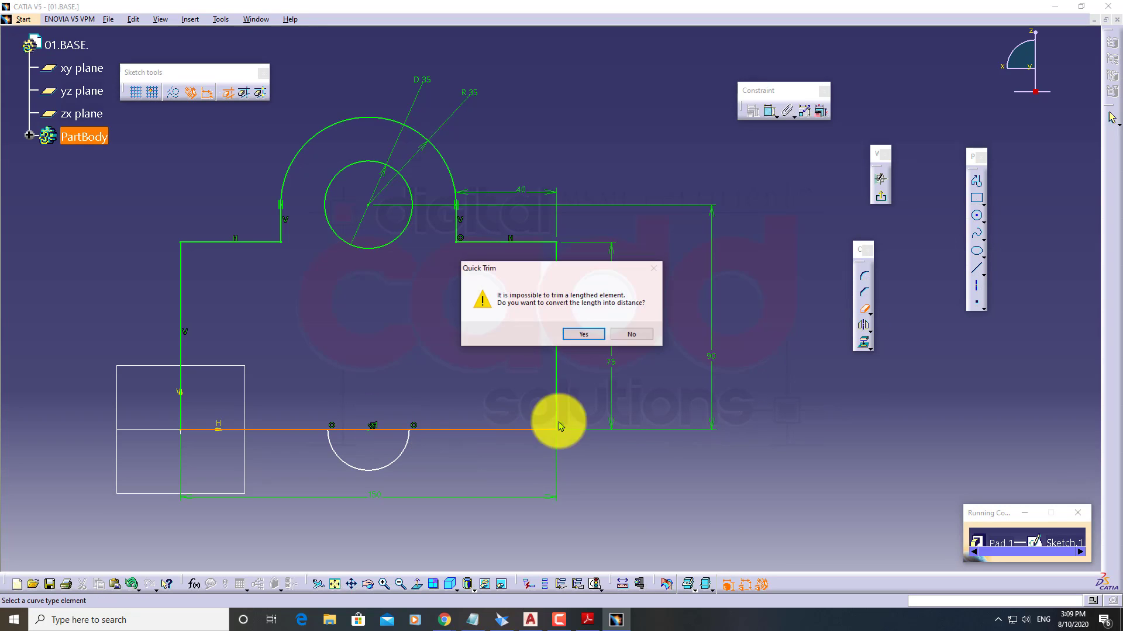
click(596, 338)
click(609, 338)
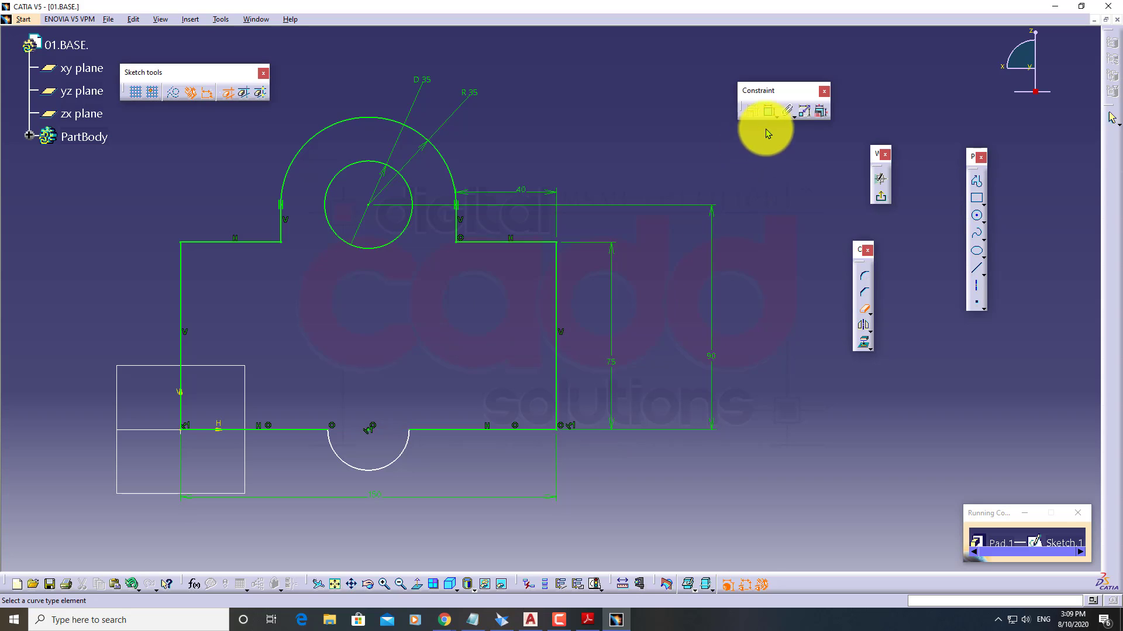
Dimension the semicircular arc below the base line and set its radius to 16 mm
click(769, 112)
click(402, 452)
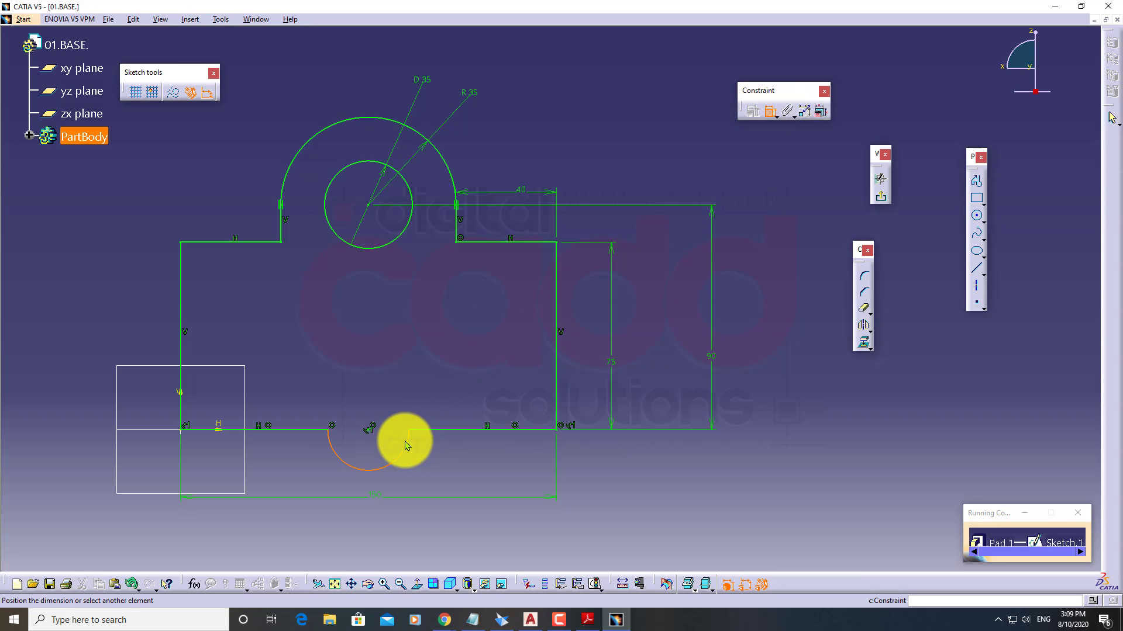
click(431, 468)
double_click(444, 455)
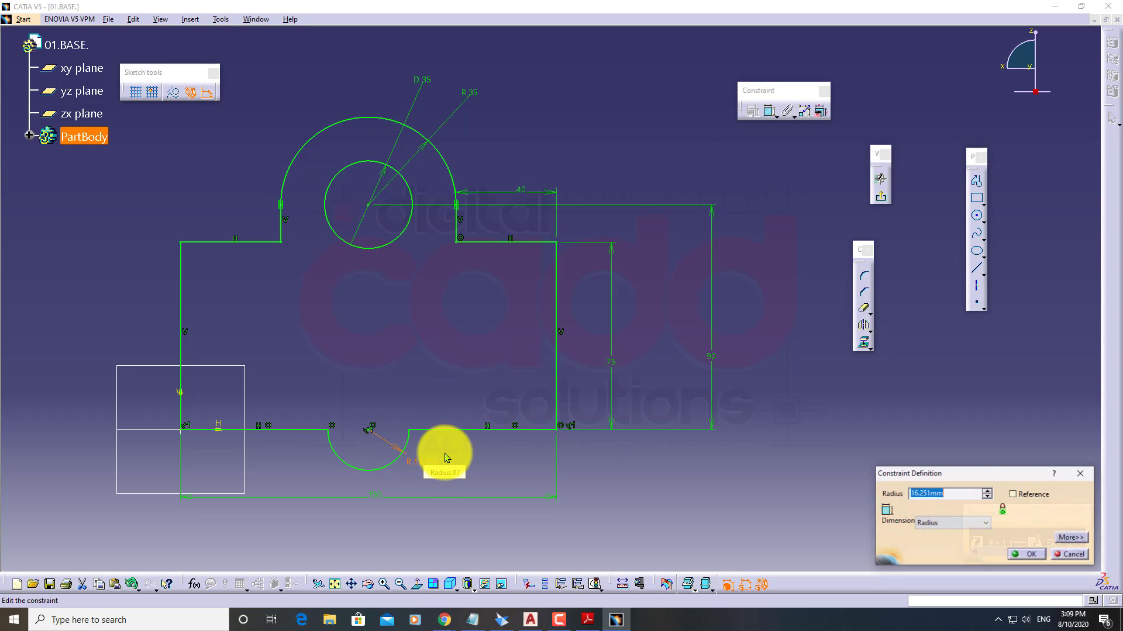
text(16)
key(Return)
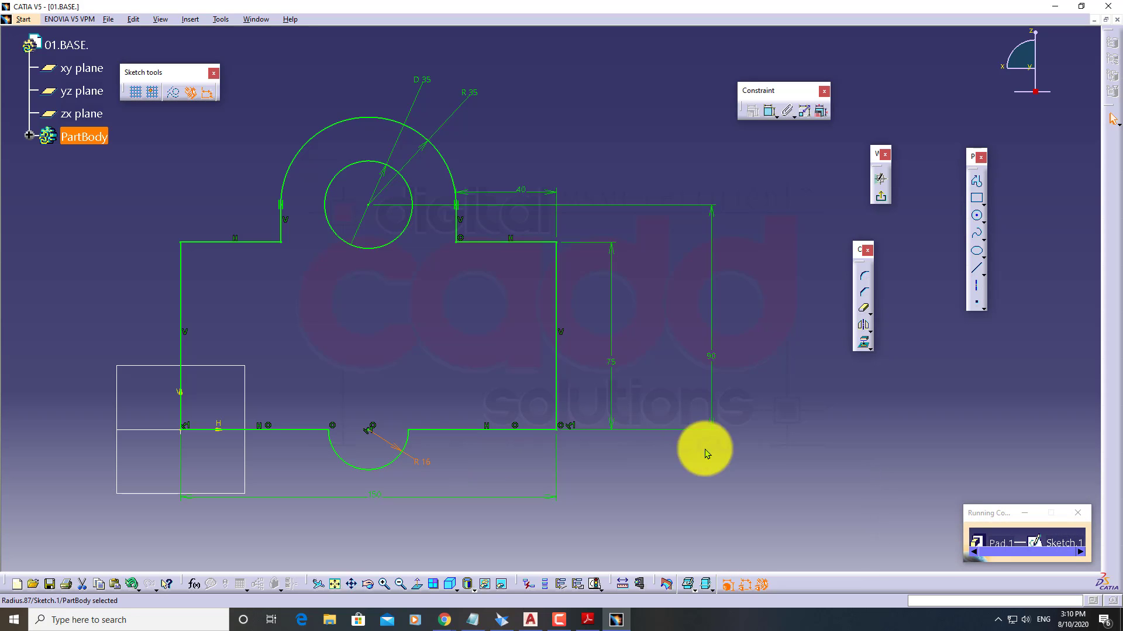
Exit the sketch, preview the pad with the edited profile and apply it
click(881, 200)
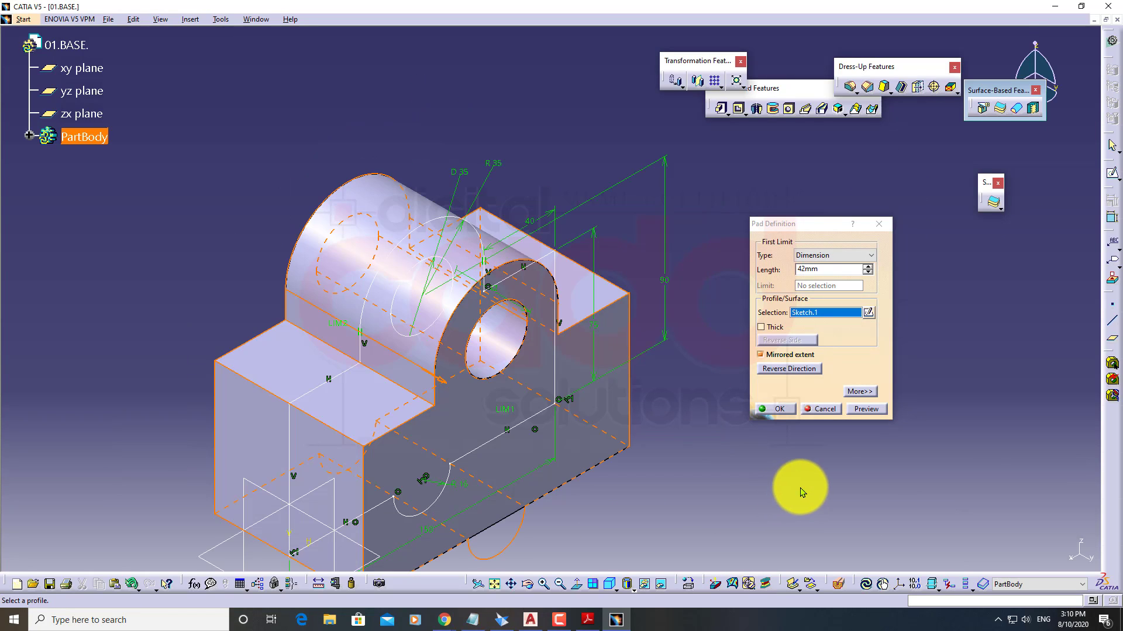
click(865, 408)
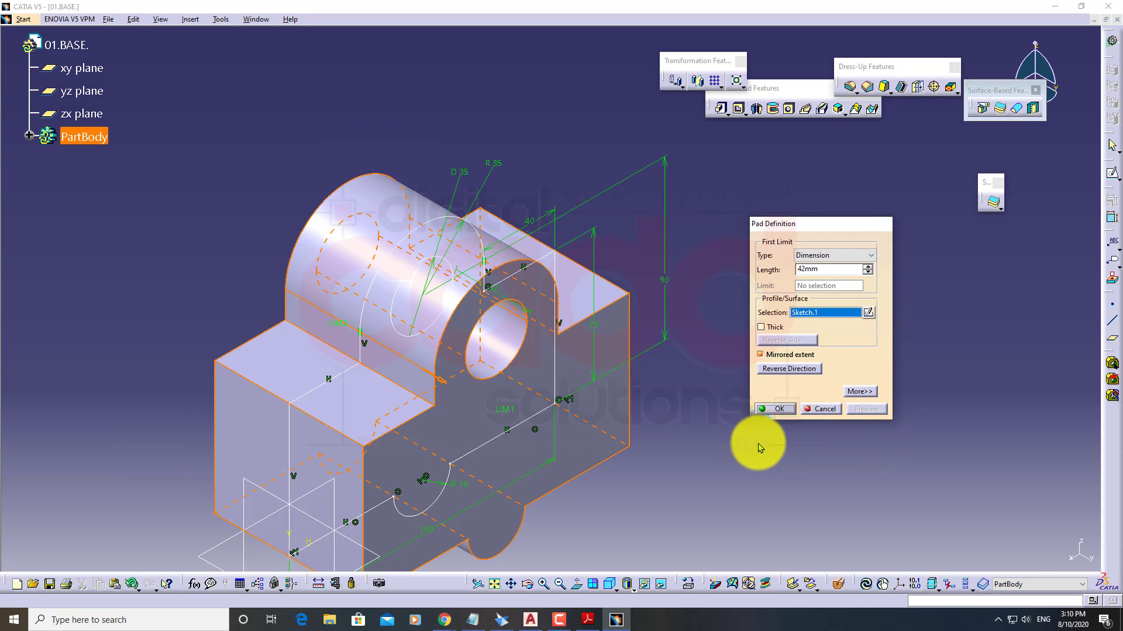
click(776, 408)
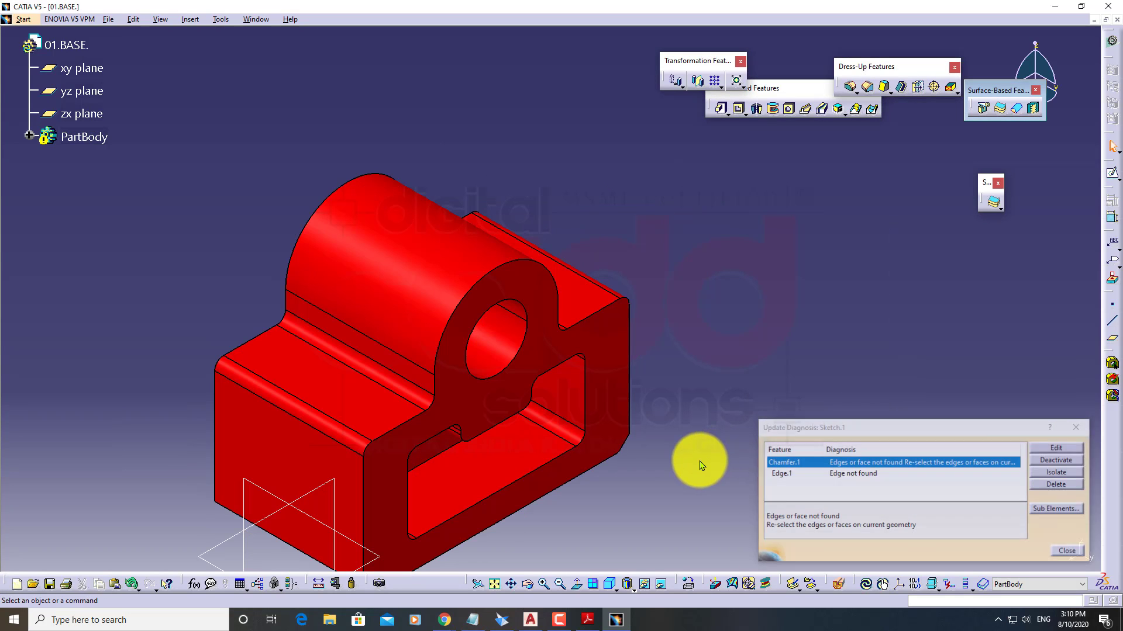
Dismiss the update diagnosis for the chamfer and undo the pad's sketch edits
click(1070, 473)
click(627, 333)
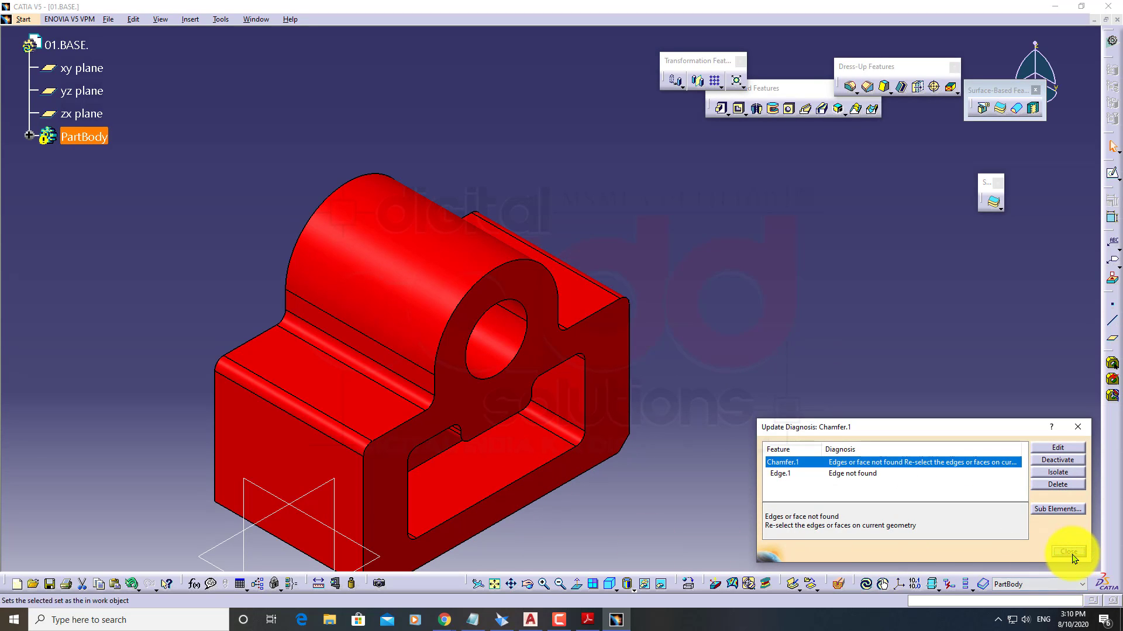
click(1068, 552)
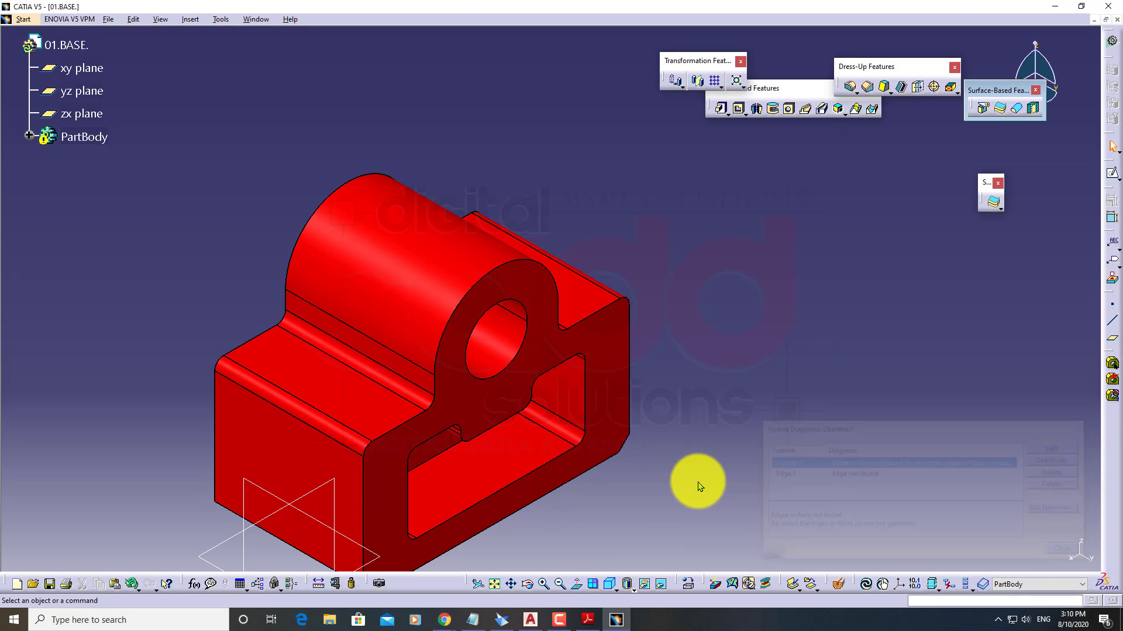
click(607, 497)
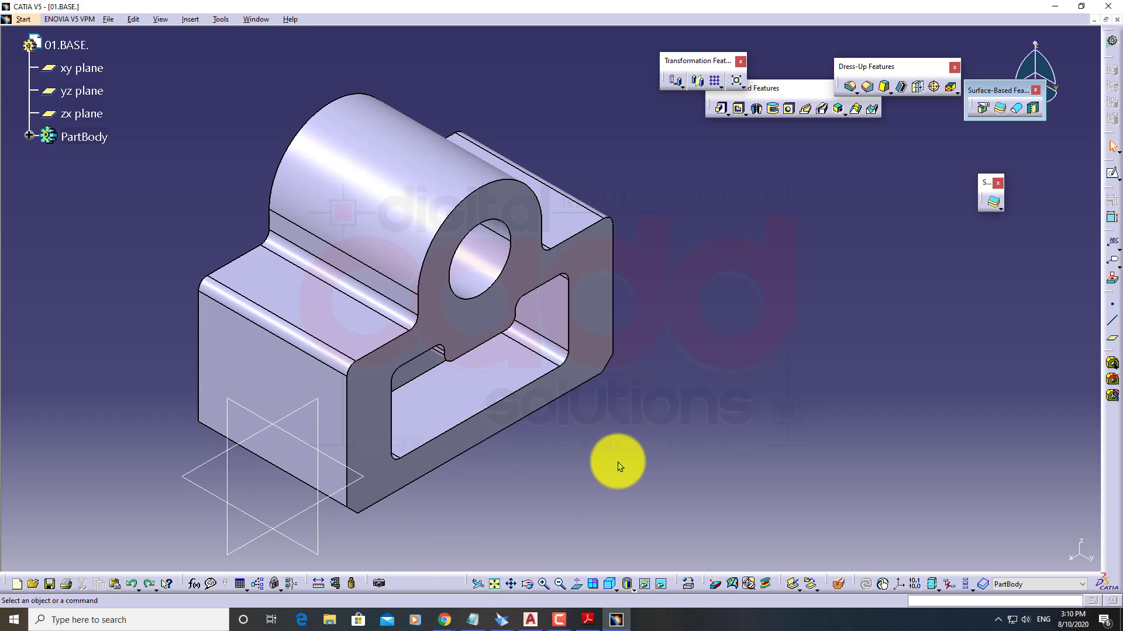
Open the pocket's sketch and draw a circle centred on the midpoint of the pocket profile's lower line
double_click(521, 360)
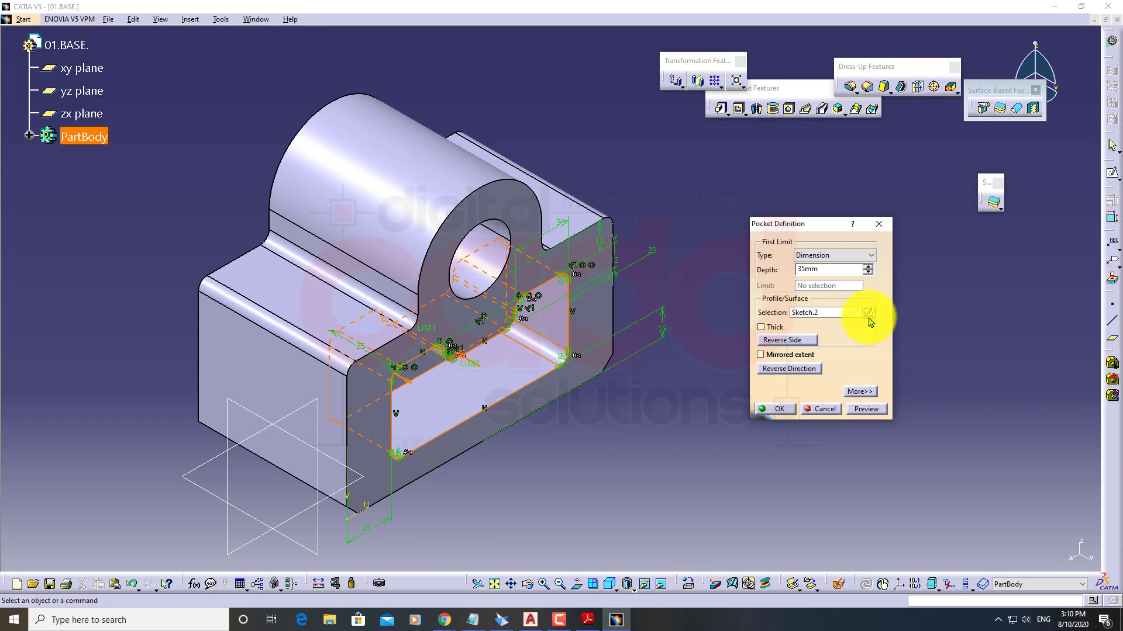
click(869, 314)
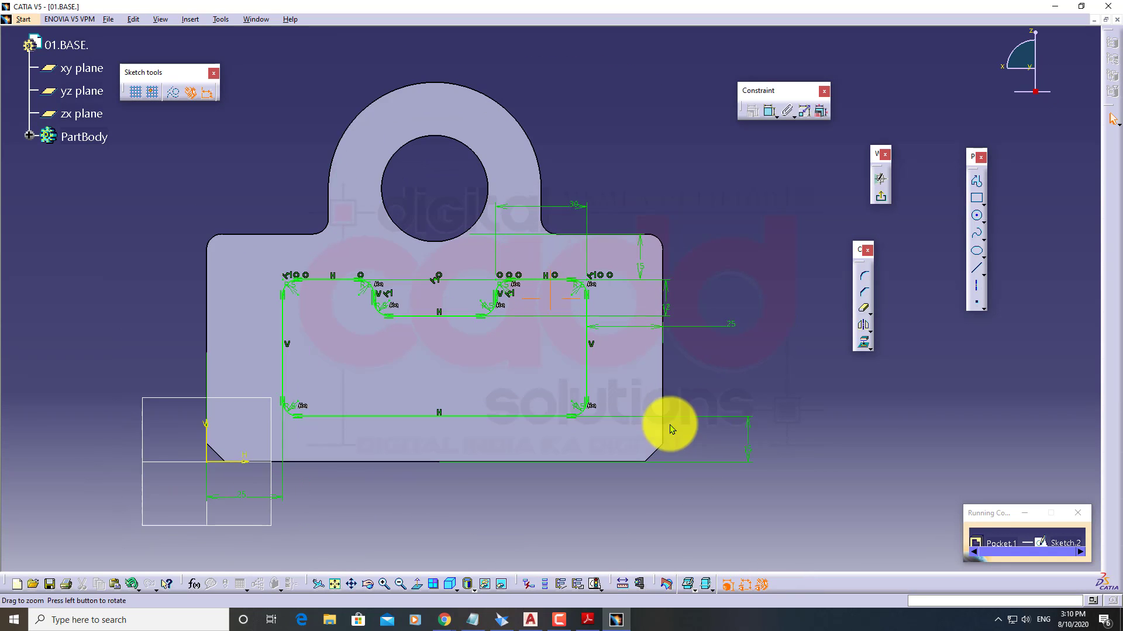
click(976, 217)
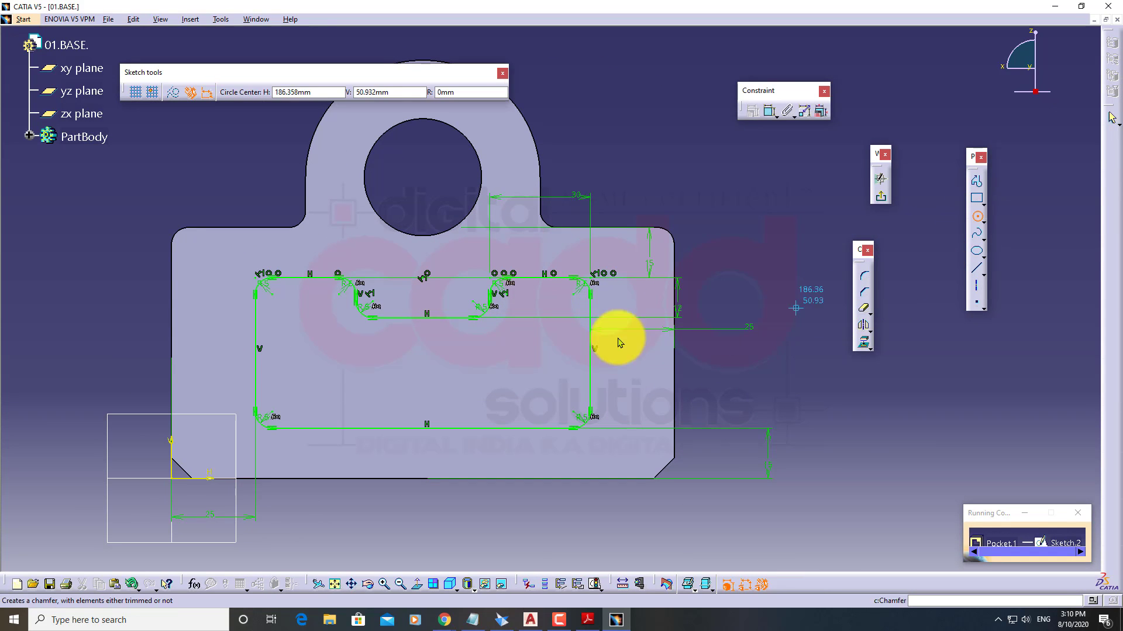
click(422, 429)
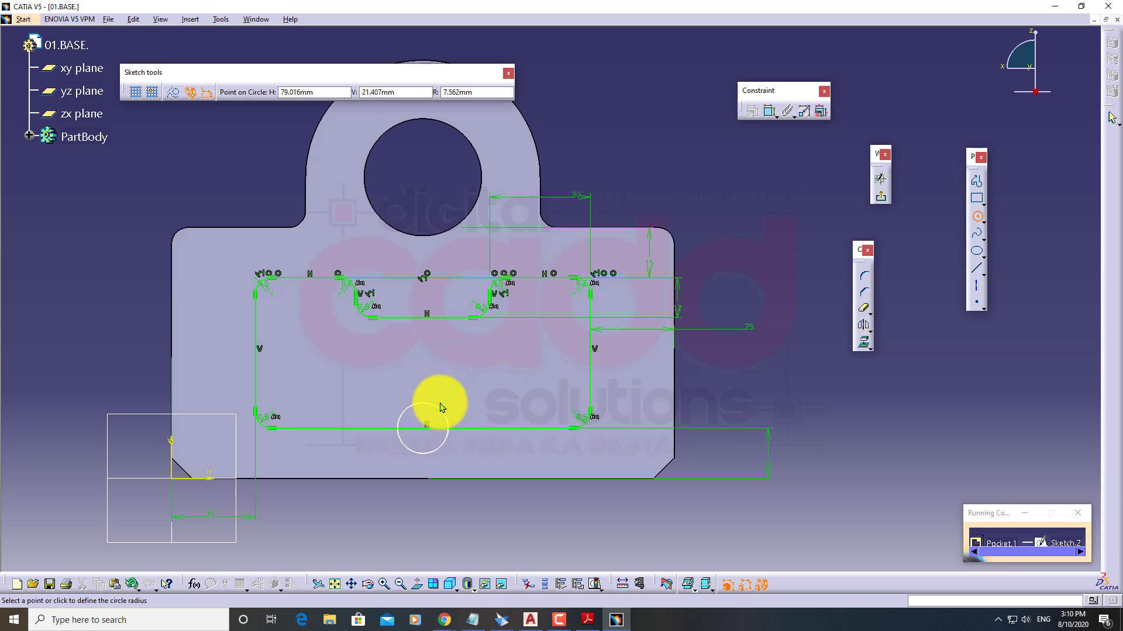
click(441, 396)
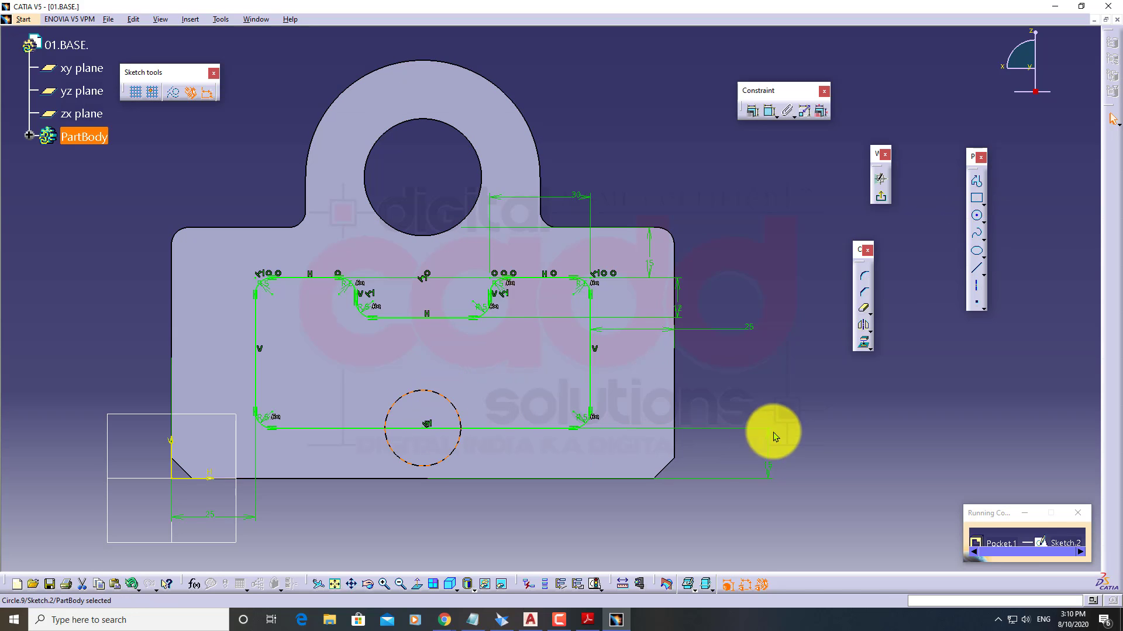
Quick Trim the circle's lower half and the line segment inside it, leaving an upward semicircle in the pocket profile
click(866, 315)
click(447, 459)
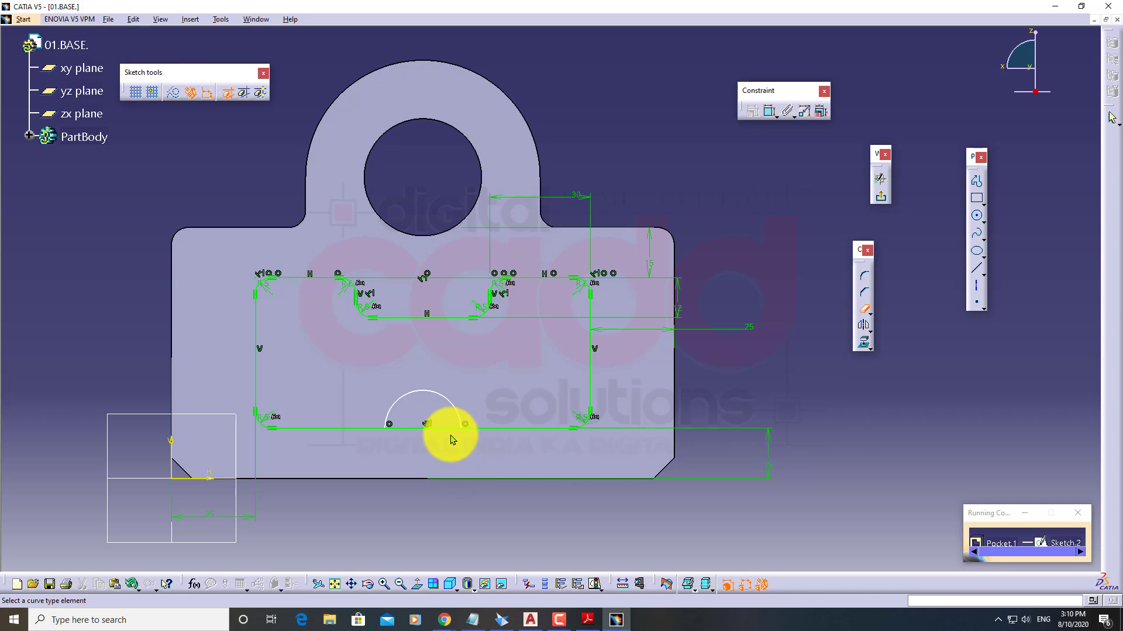
click(439, 430)
click(582, 337)
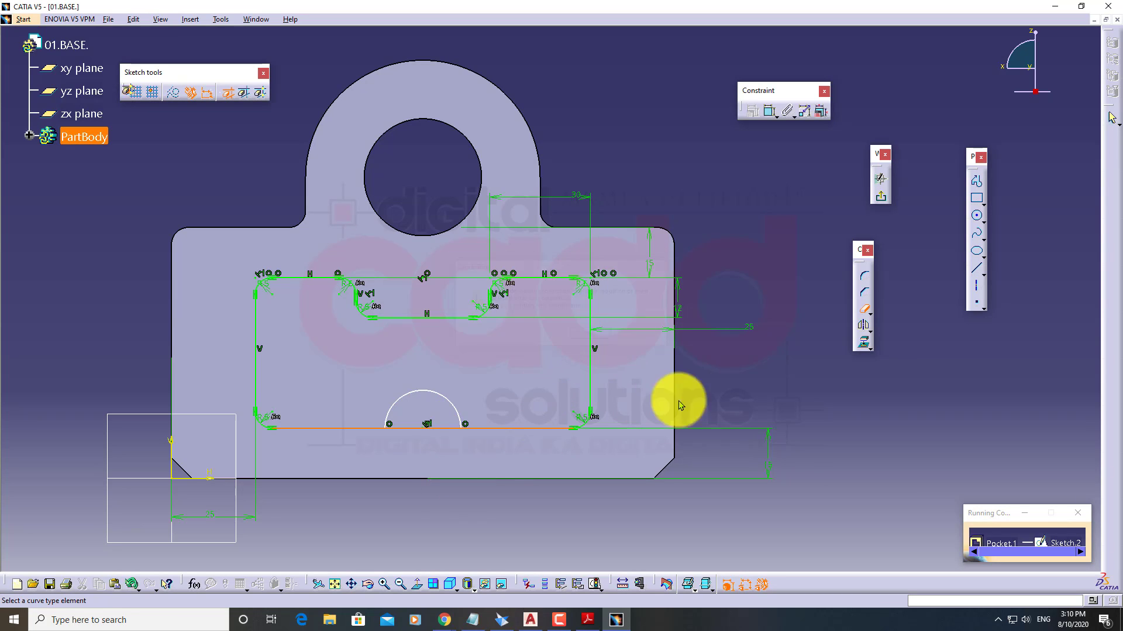
Dimension the semicircular arc in the pocket profile and set its radius to 12 mm
click(770, 111)
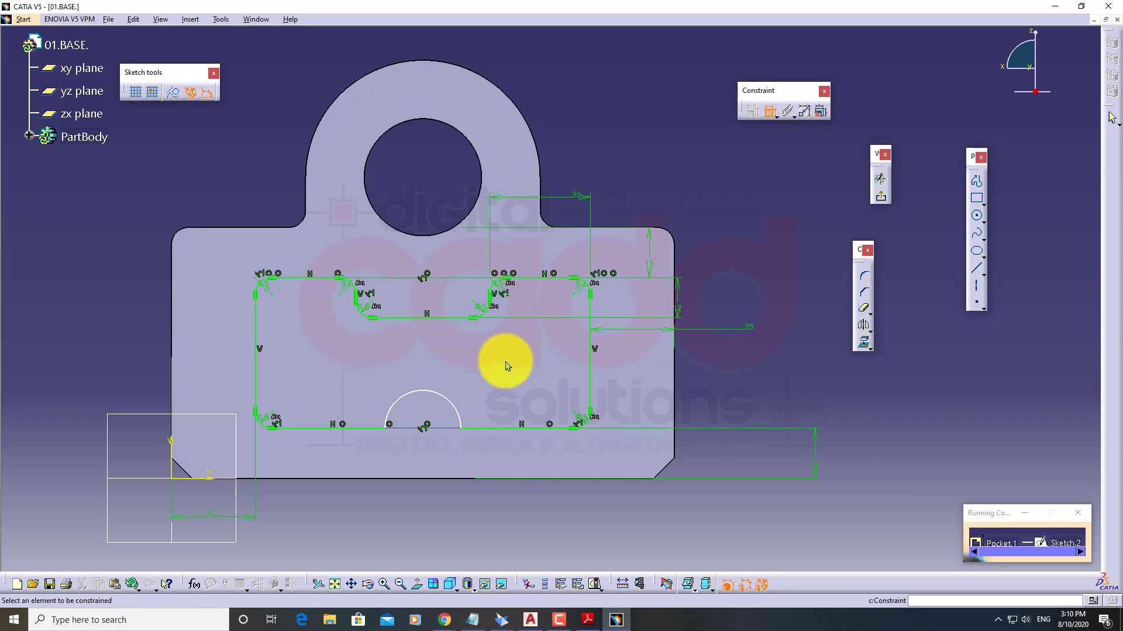
click(447, 416)
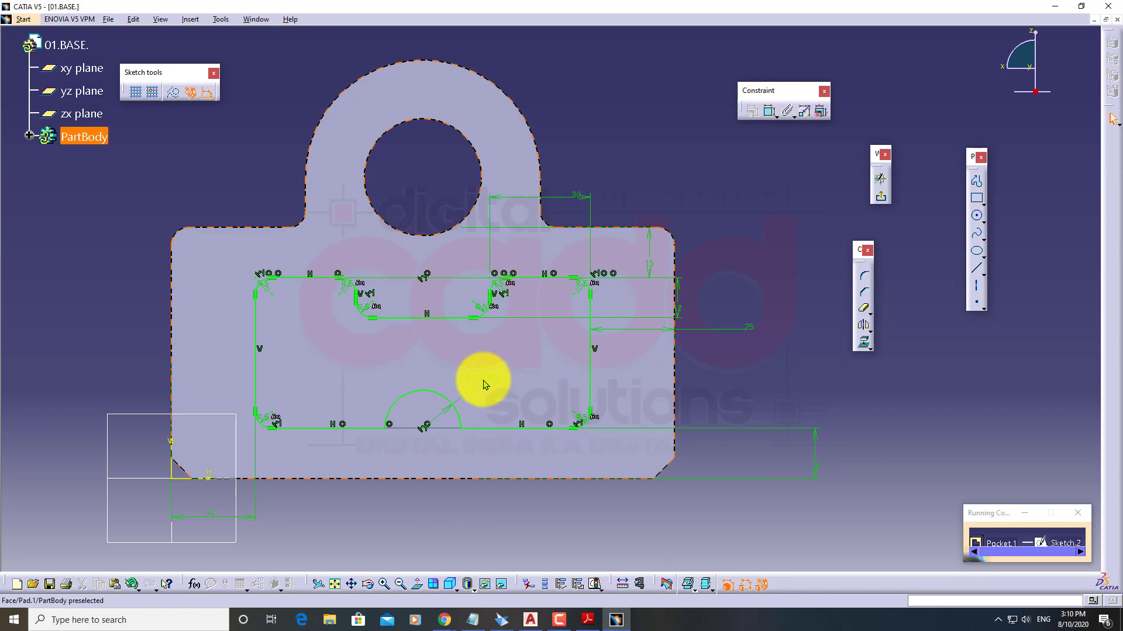
double_click(482, 383)
text(12)
key(Return)
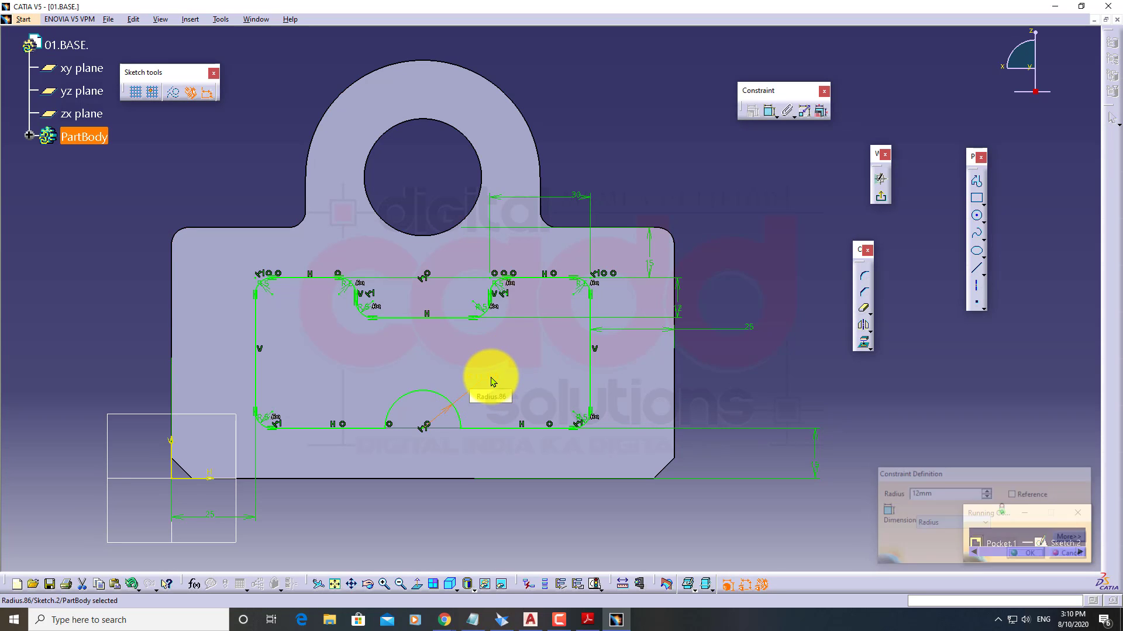
Exit the sketch, apply the edited profile to the pocket and return the part to the isometric view
click(881, 198)
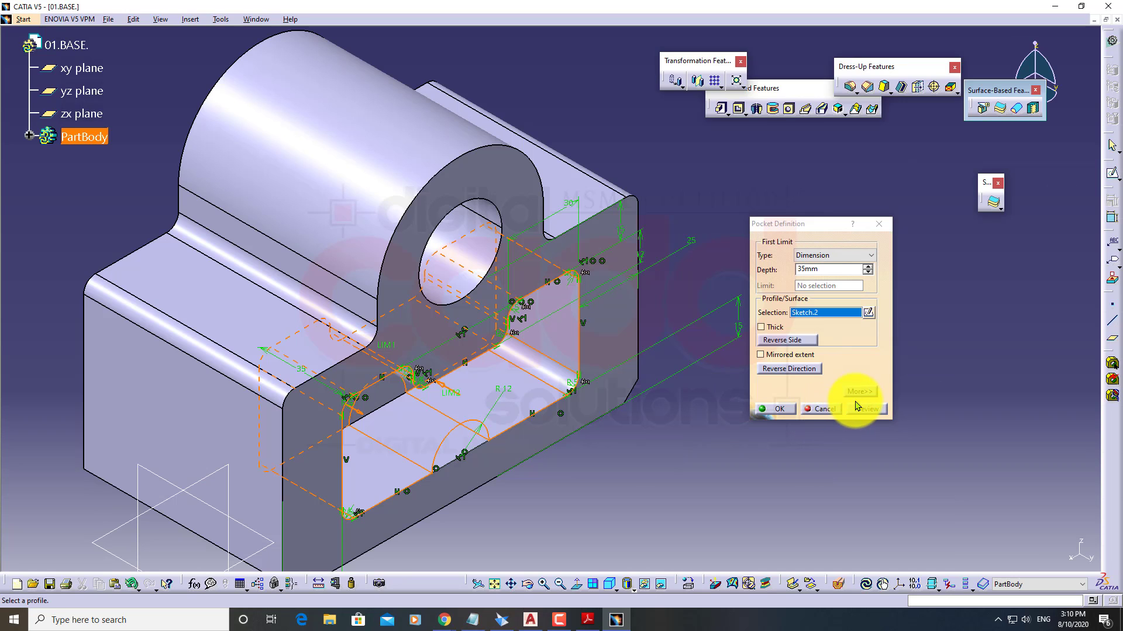
click(771, 410)
middle_drag(711, 466, 521, 293)
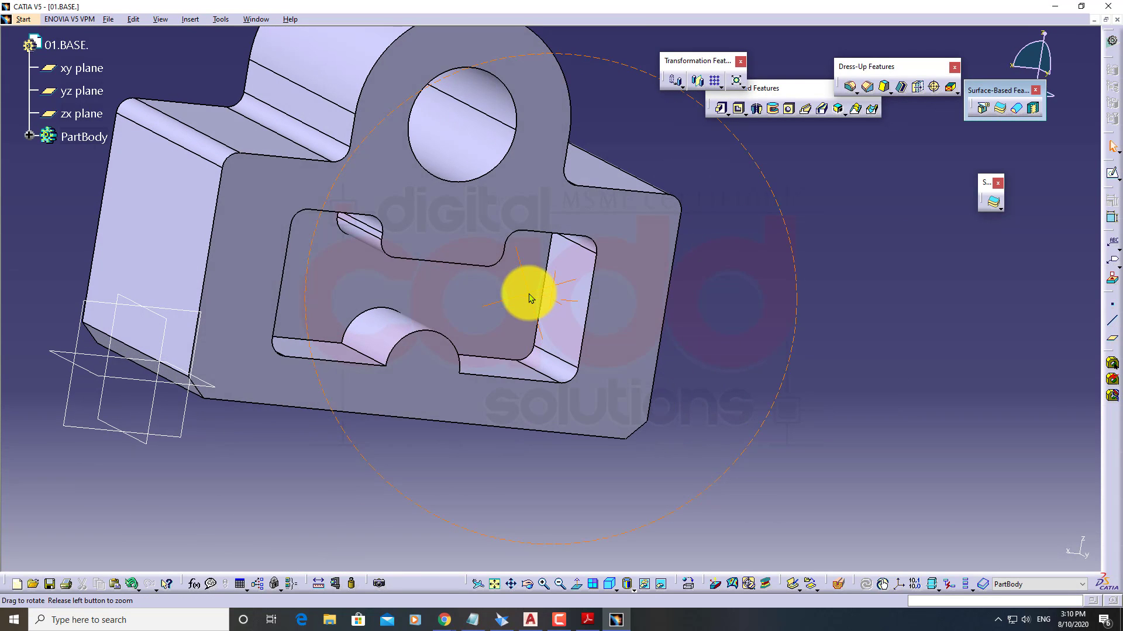
middle_drag(506, 400, 638, 445)
click(615, 587)
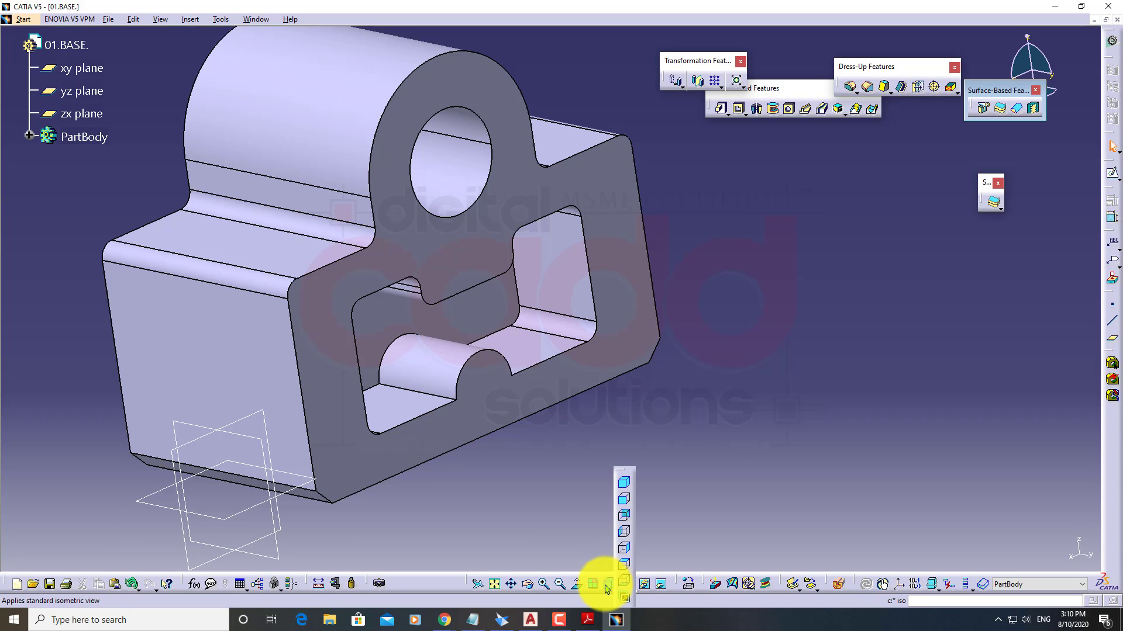
click(618, 576)
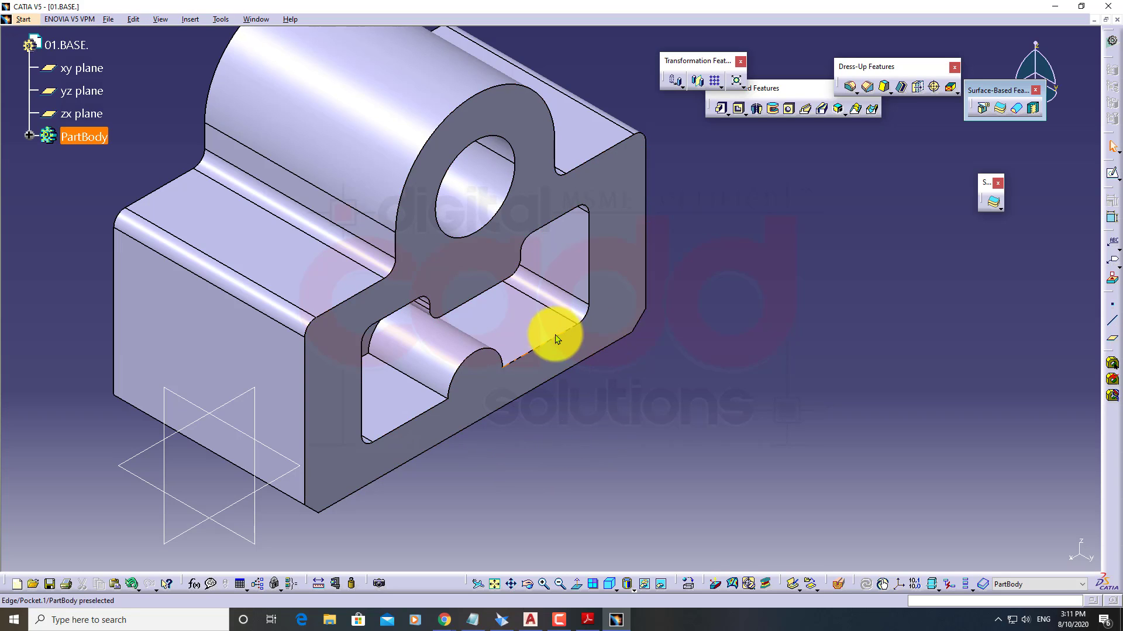
Open the pocket's sketch and set the offset between the base's left edge and the profile's left side to 15 mm
double_click(523, 322)
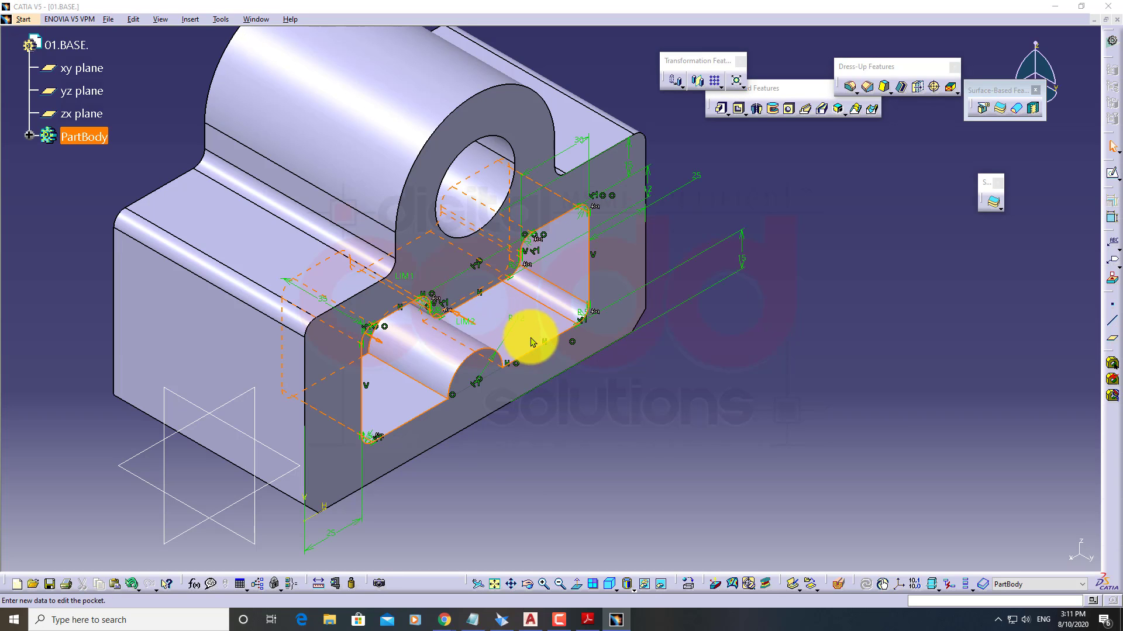
double_click(565, 408)
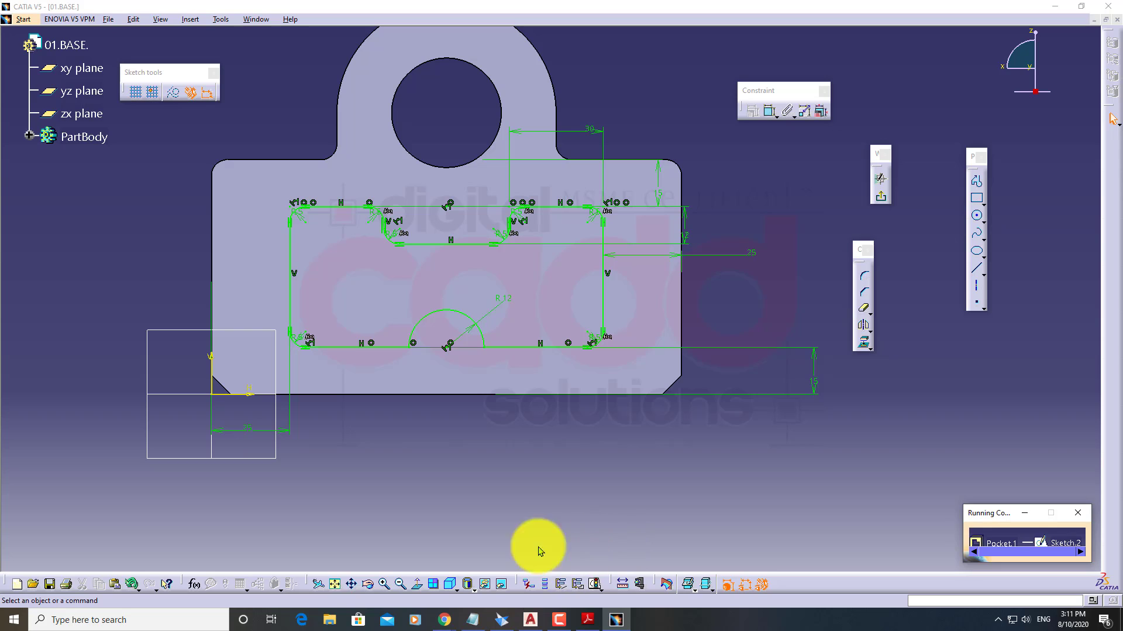
click(243, 437)
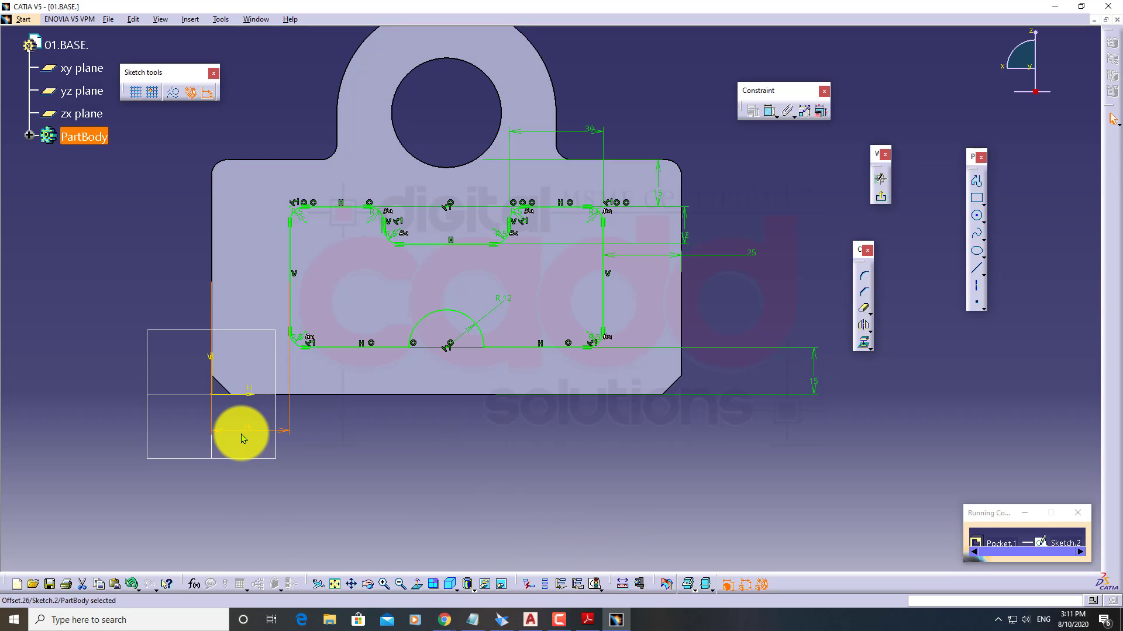
double_click(243, 433)
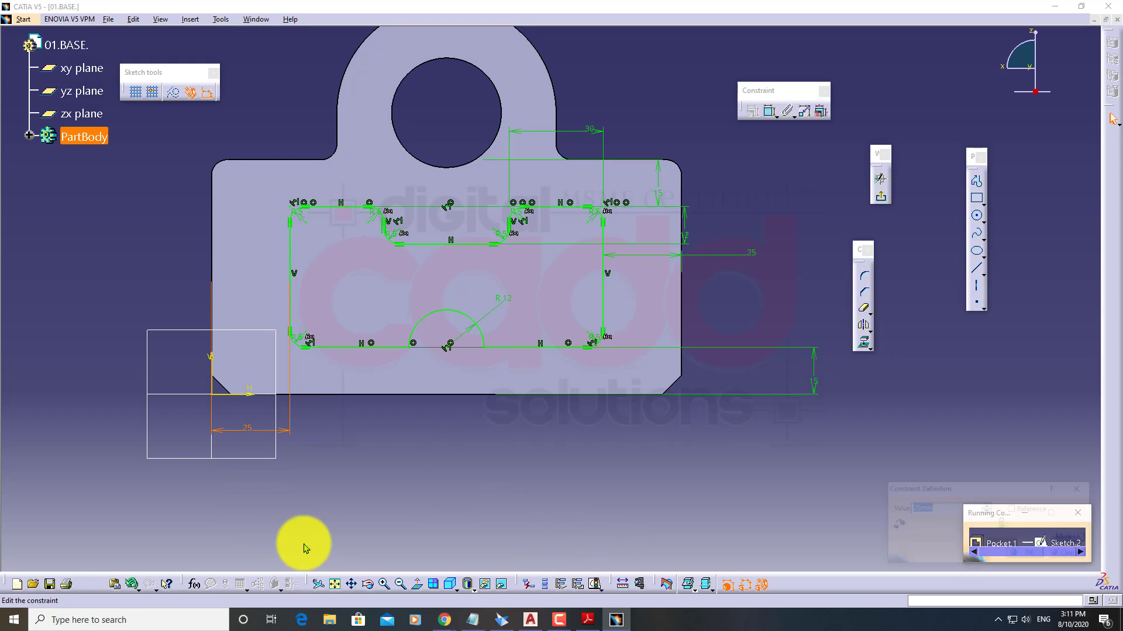
text(15mm)
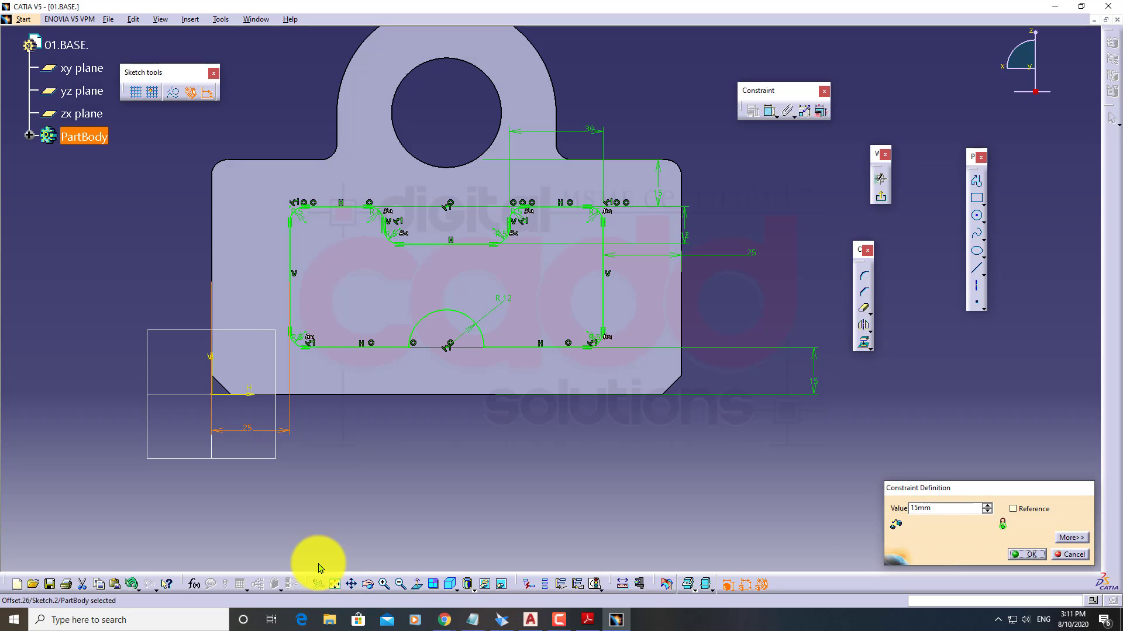
key(Return)
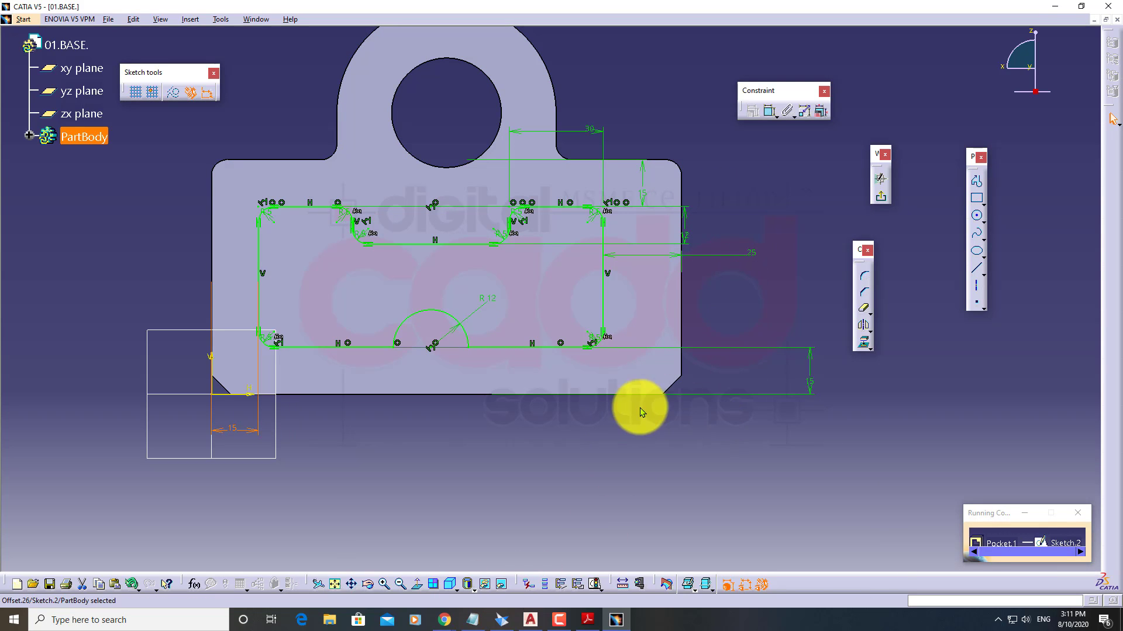
Exit the sketch, preview the pocket with the widened profile and apply the change
click(875, 220)
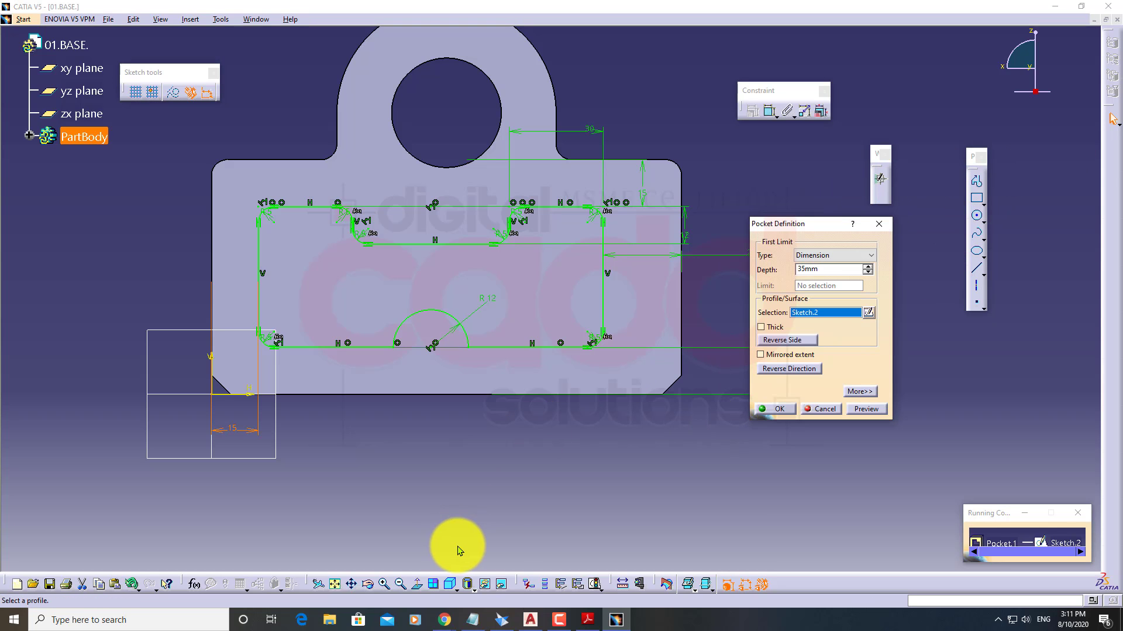
click(864, 409)
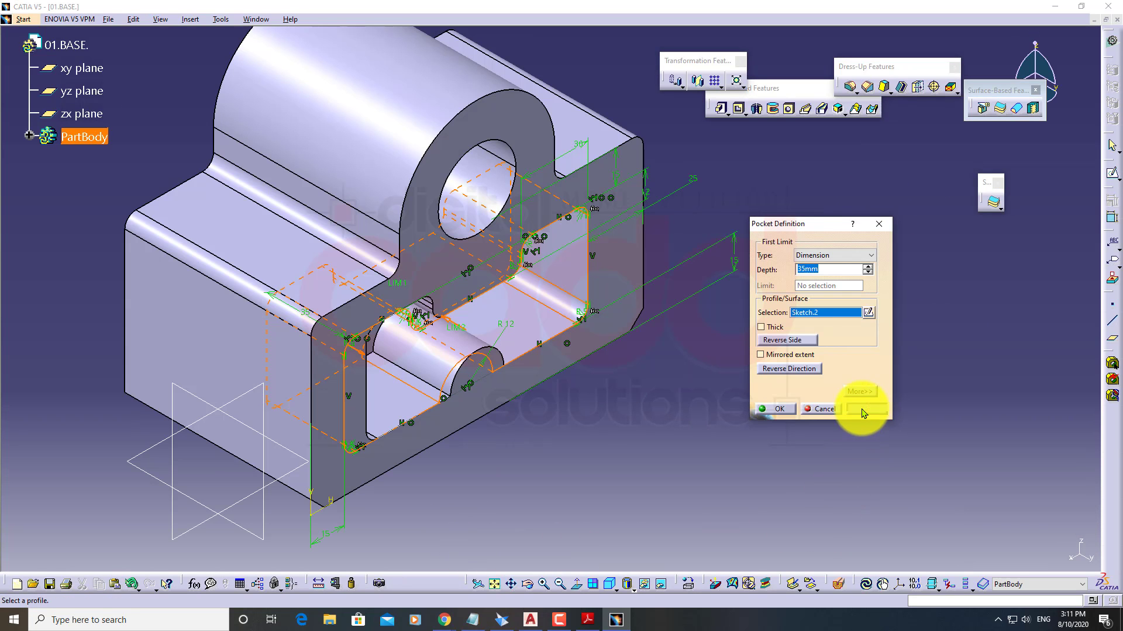
click(781, 409)
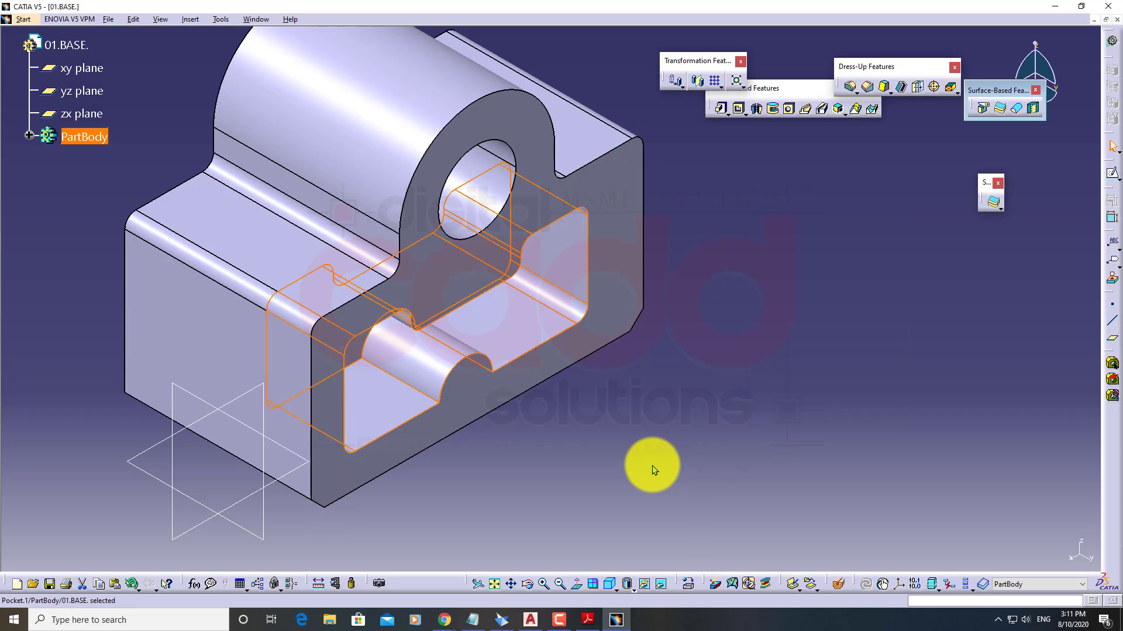
Examine the widened pocket and its semicircular ridge from several angles and in the isometric view
middle_drag(709, 441, 596, 497)
click(609, 584)
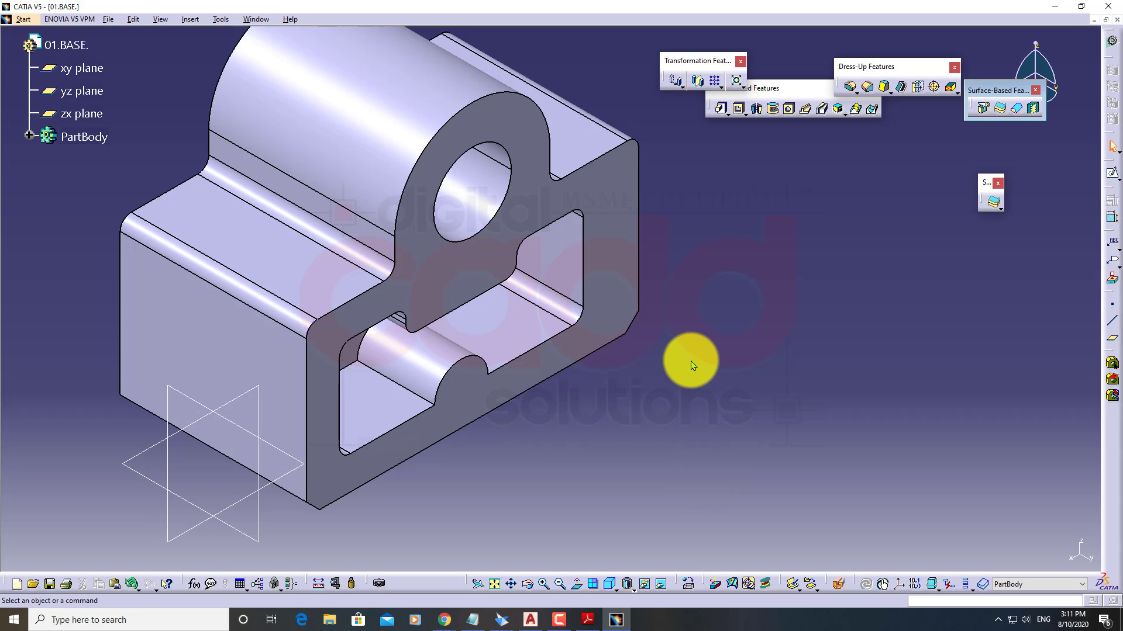
middle_drag(696, 366, 655, 286)
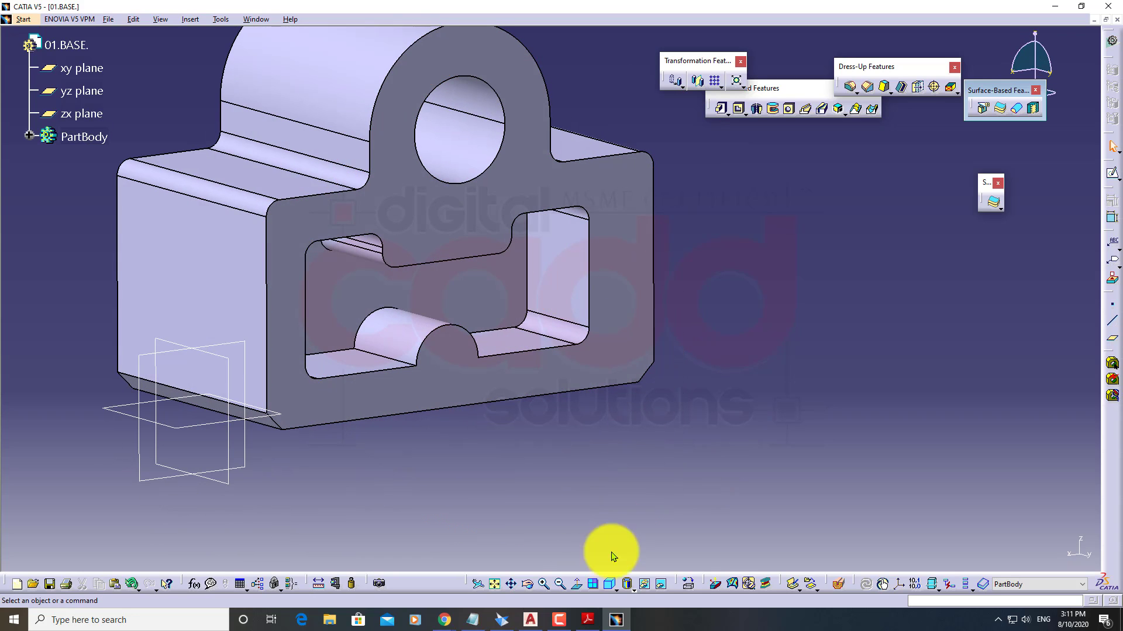
click(610, 583)
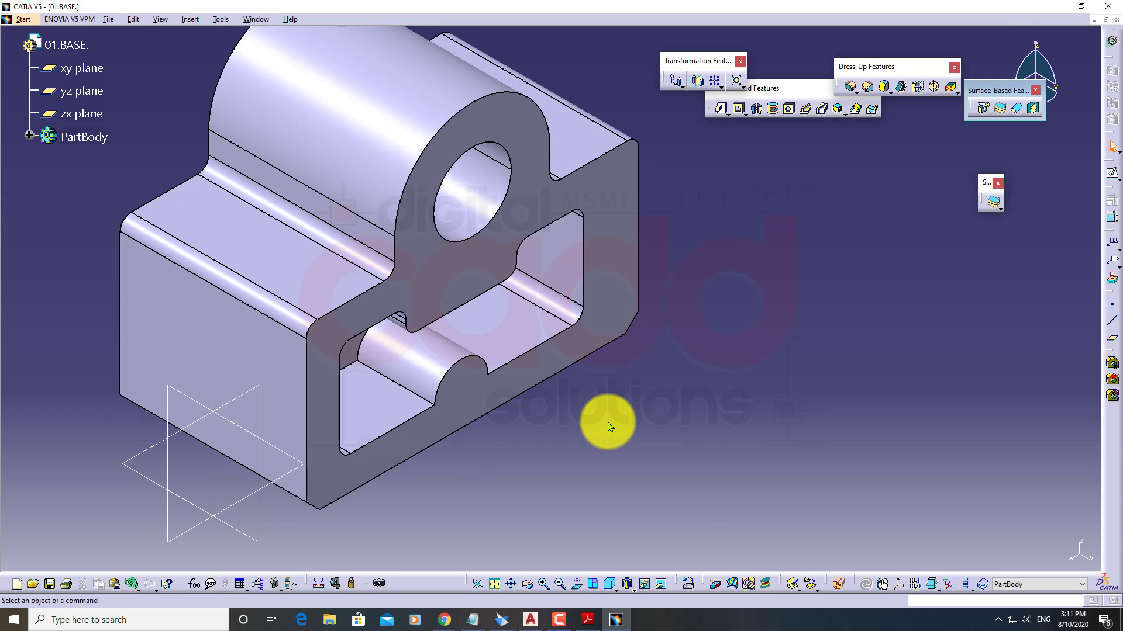
middle_drag(634, 451, 557, 419)
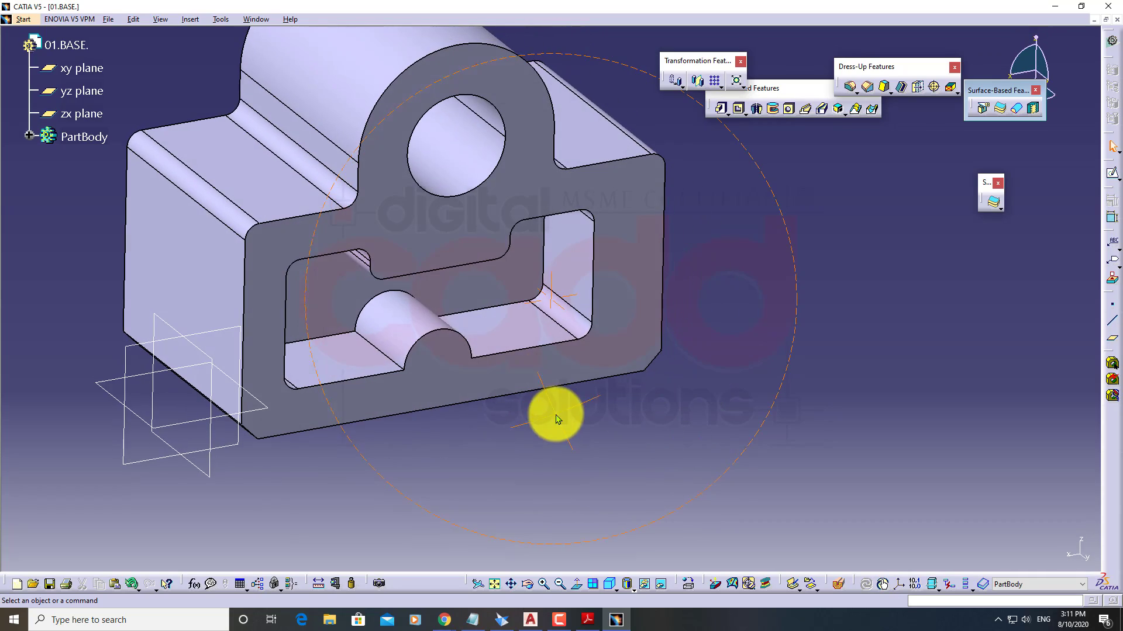
click(609, 583)
middle_drag(158, 501, 355, 532)
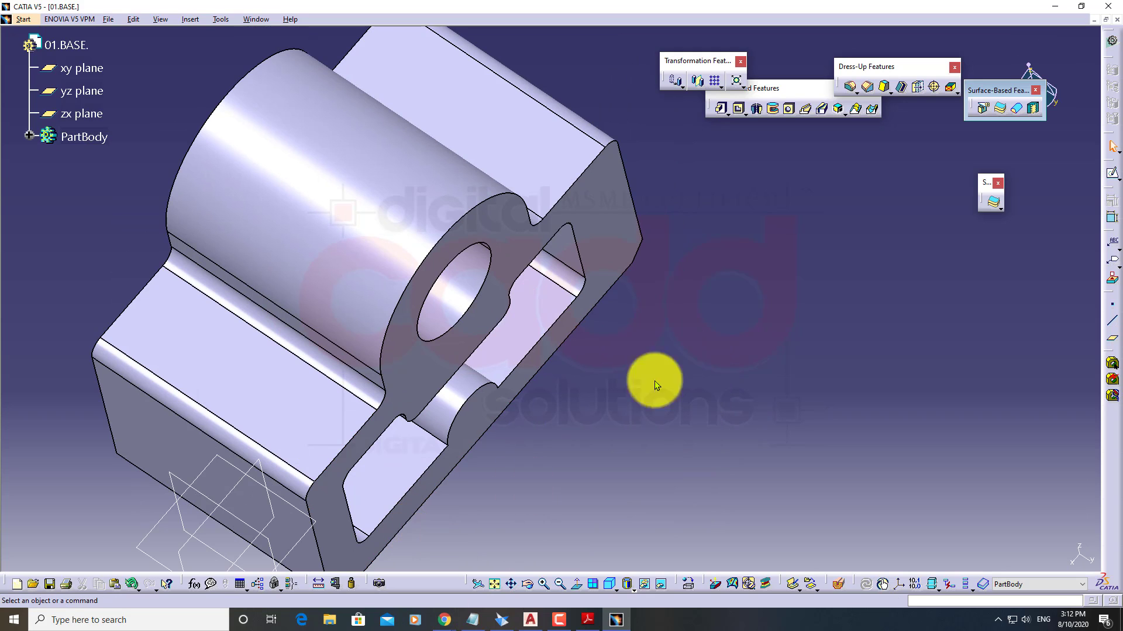
click(609, 584)
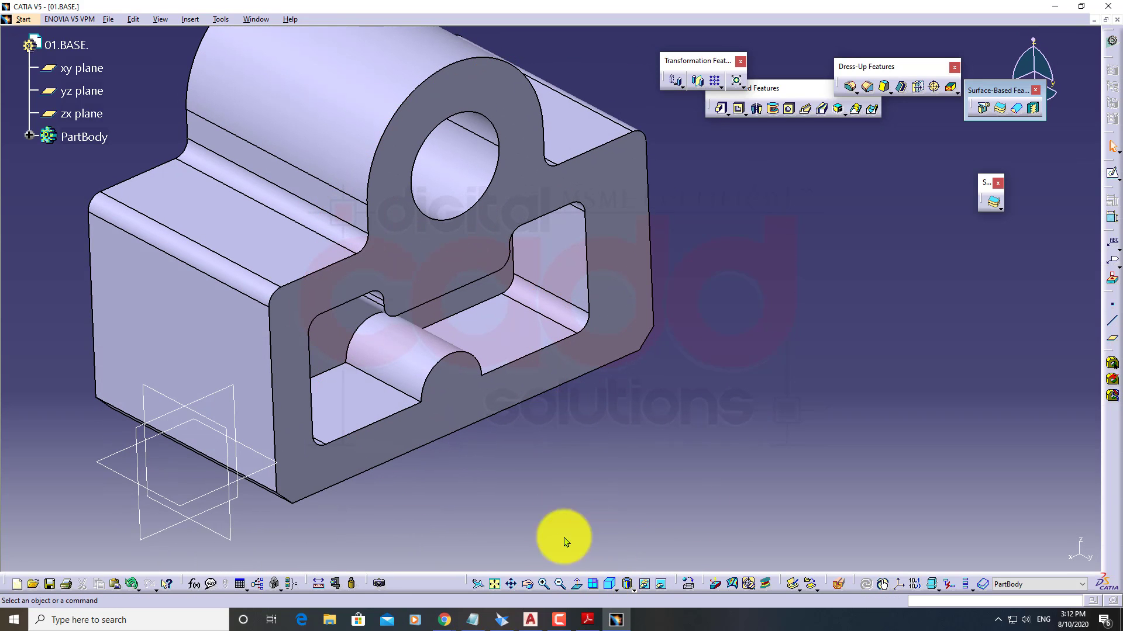
Switch to the CATIA book PDF and examine the pipe housing figures in the Parametric Modeling section, comparing their top flanges
click(588, 619)
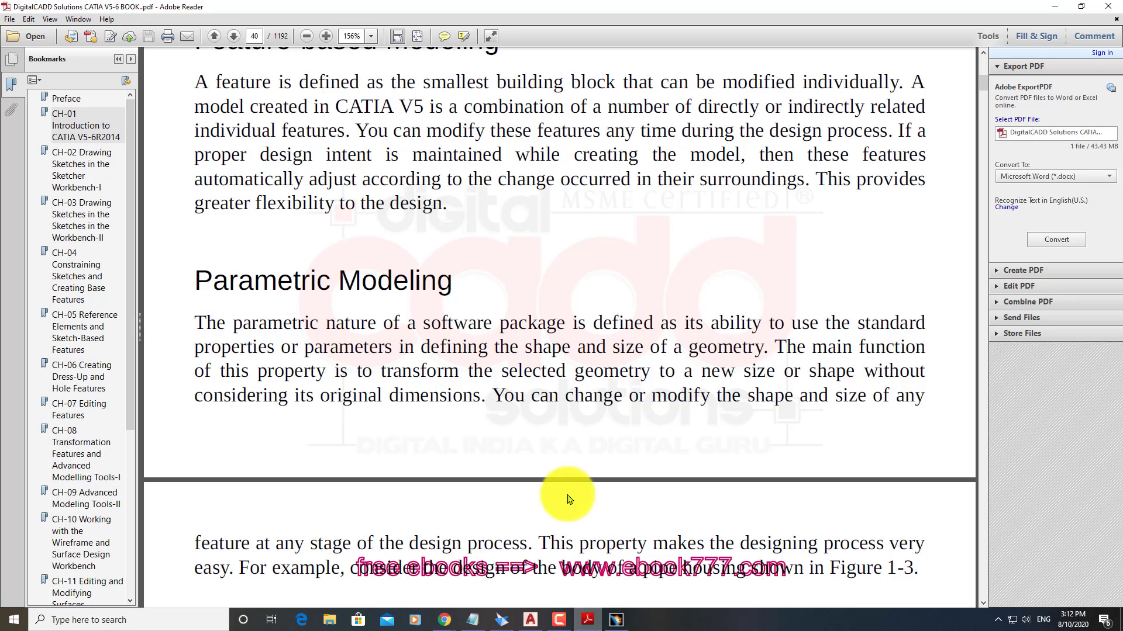
scroll(422, 385, down, 8)
scroll(419, 348, down, 5)
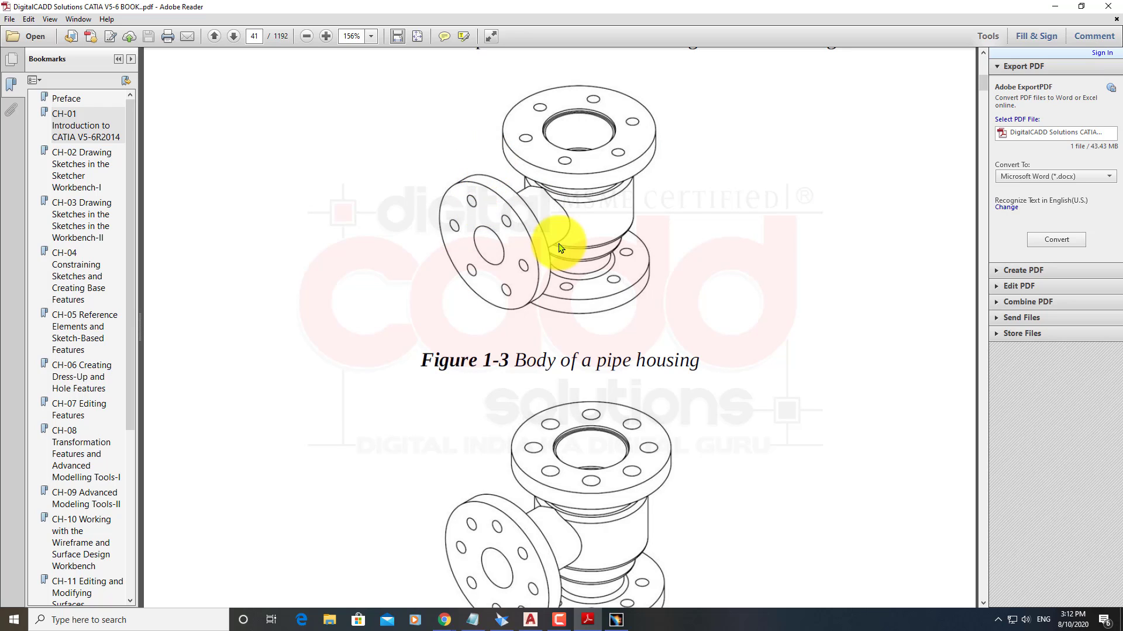
drag(492, 74, 673, 188)
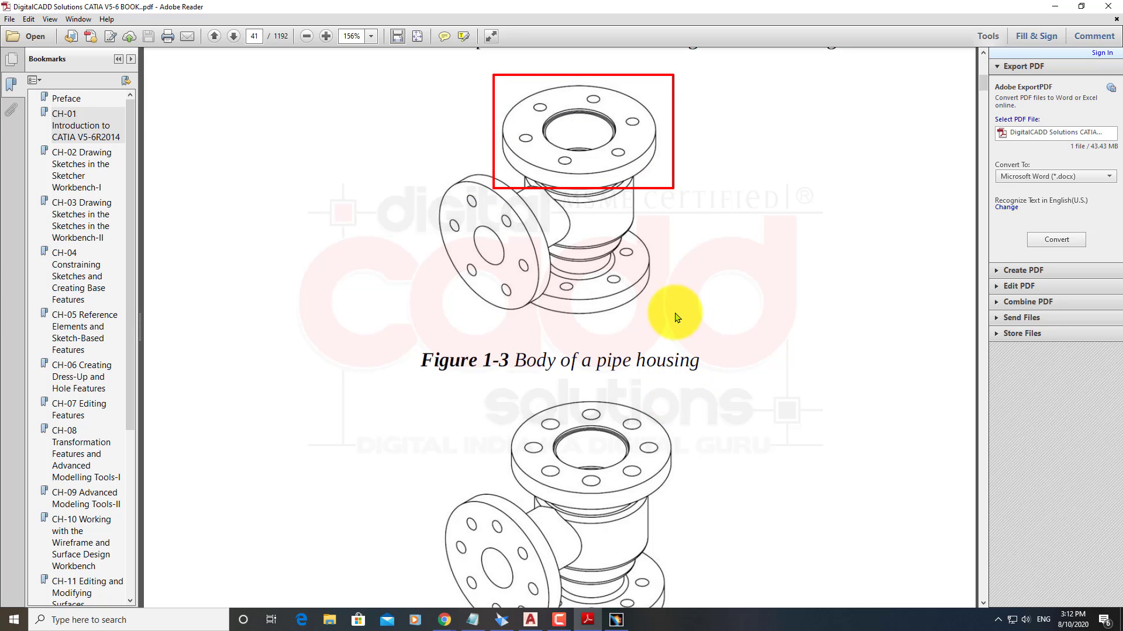
mouse_move(689, 184)
mouse_down()
mouse_move(691, 426)
mouse_move(625, 418)
mouse_up()
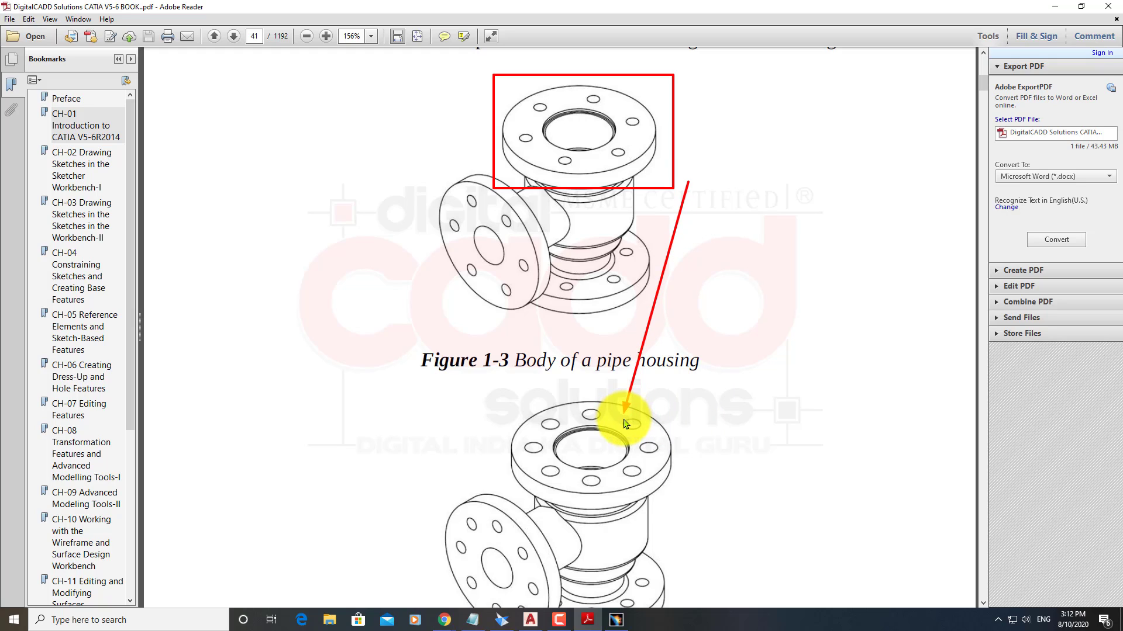
mouse_move(493, 379)
mouse_down()
mouse_move(640, 518)
mouse_move(686, 512)
mouse_up()
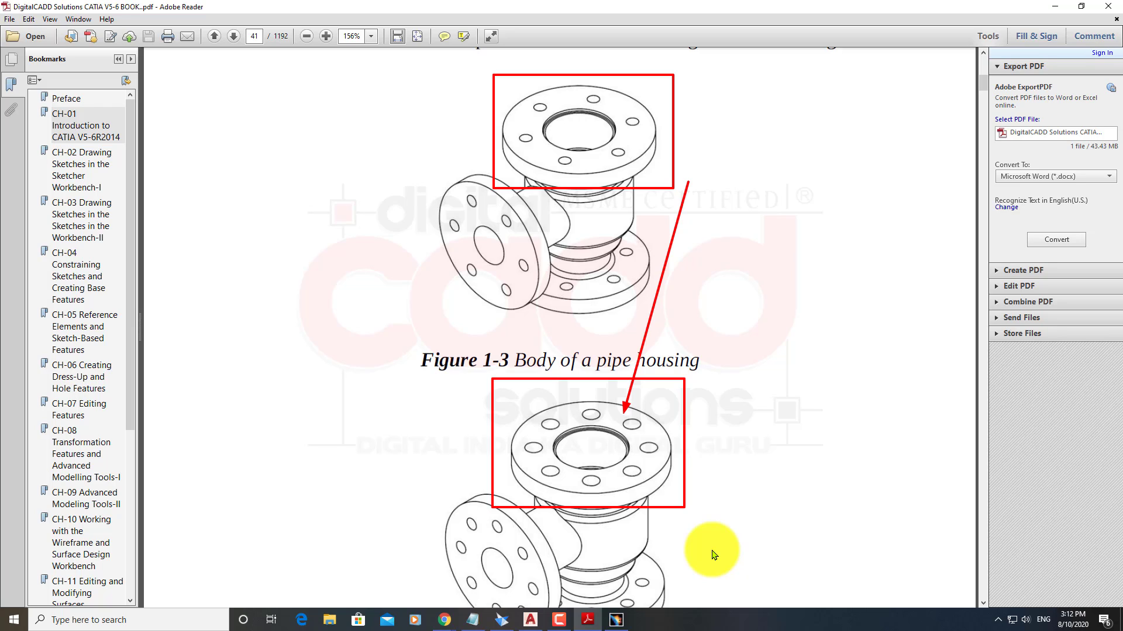
key(Escape)
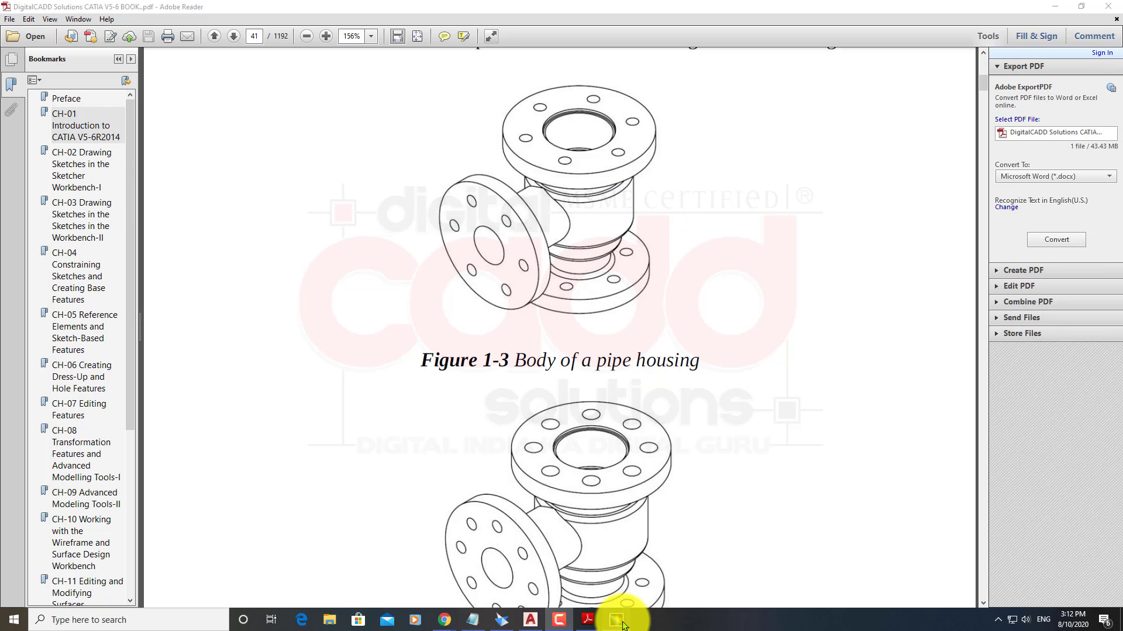
Switch back to CATIA, create a new part in Part Design and open a sketch on its xy plane
click(618, 621)
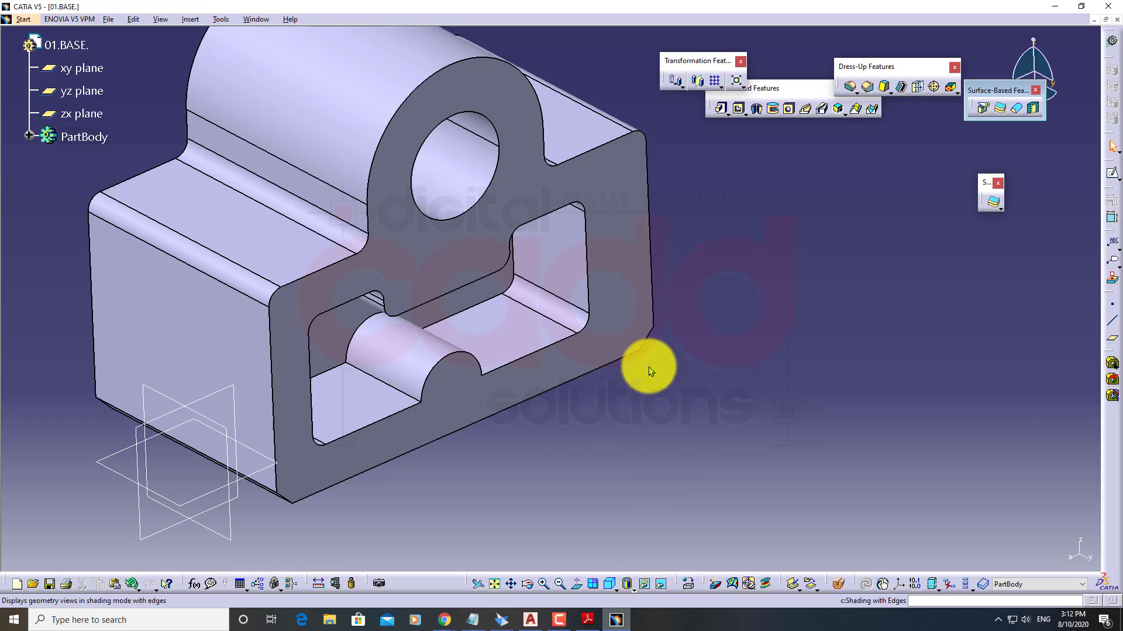
click(24, 19)
click(193, 47)
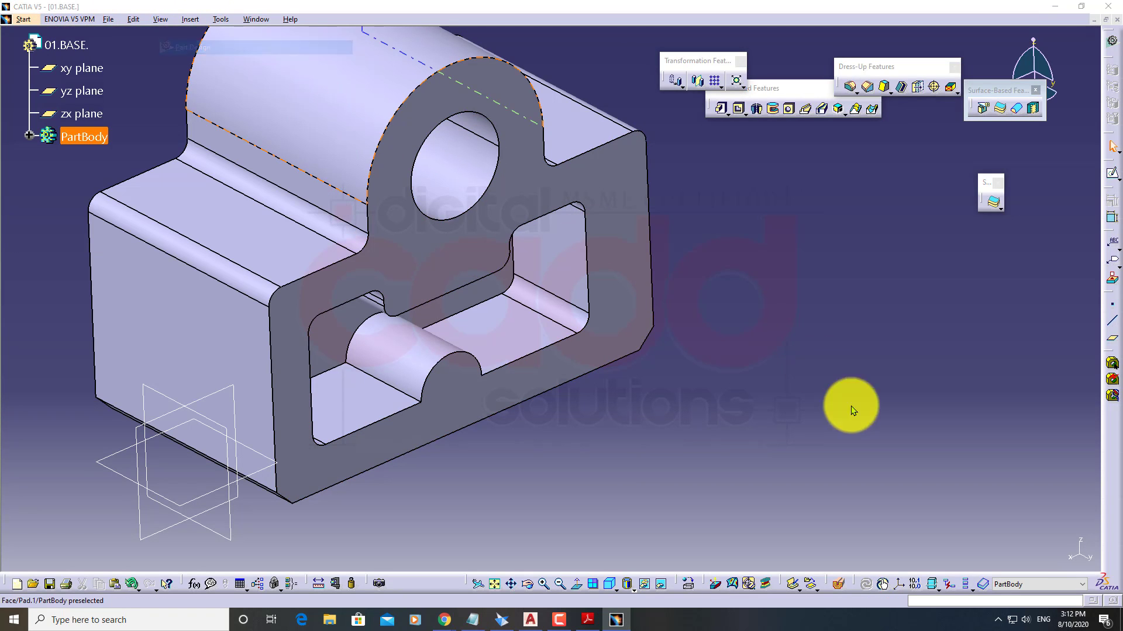
click(634, 367)
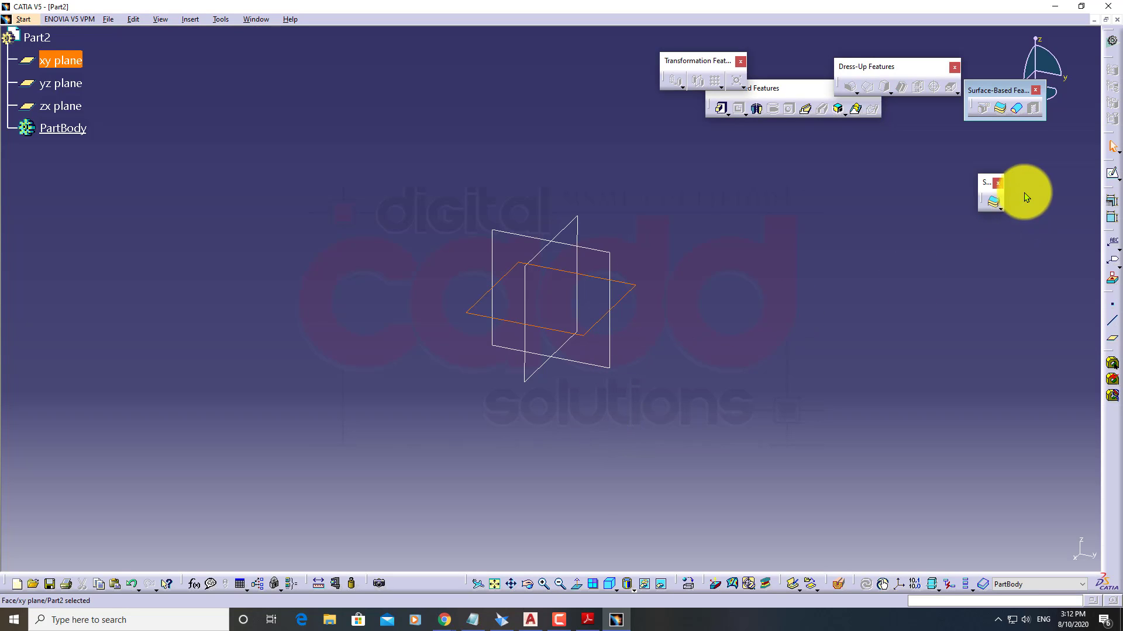
click(1110, 178)
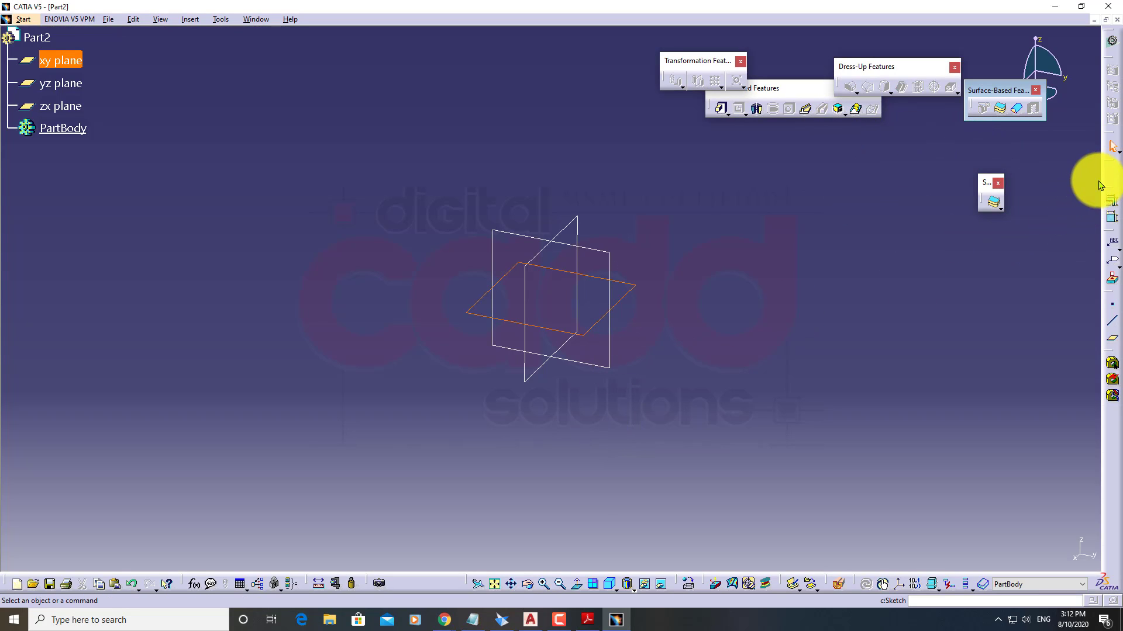
Draw a circle centred on the sketch origin and dimension its diameter as 140 mm
click(975, 220)
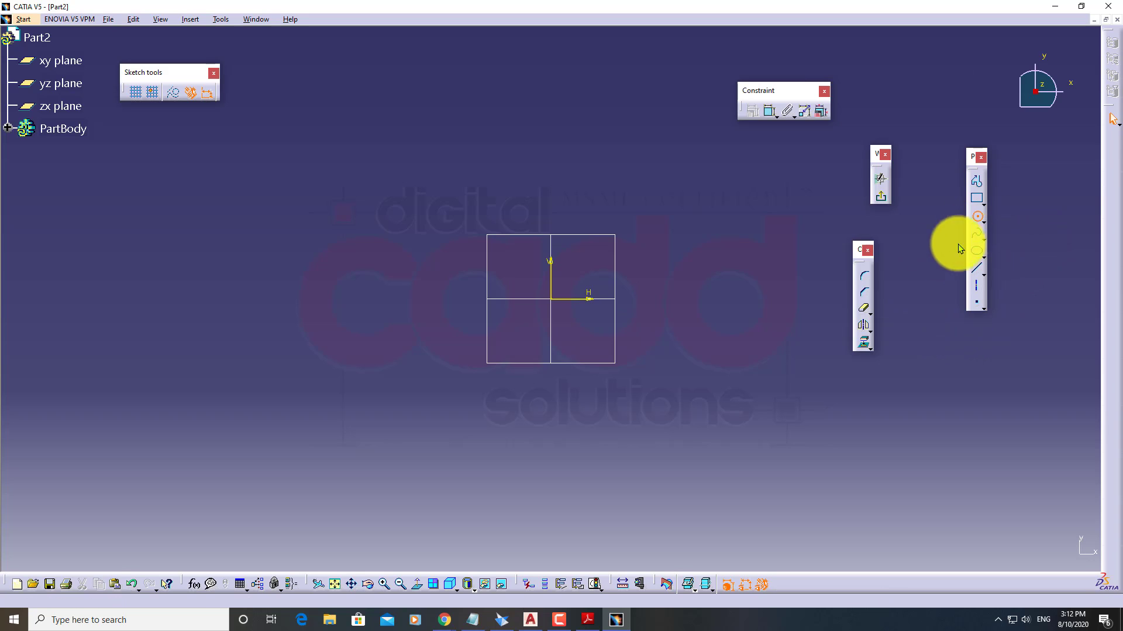
click(551, 299)
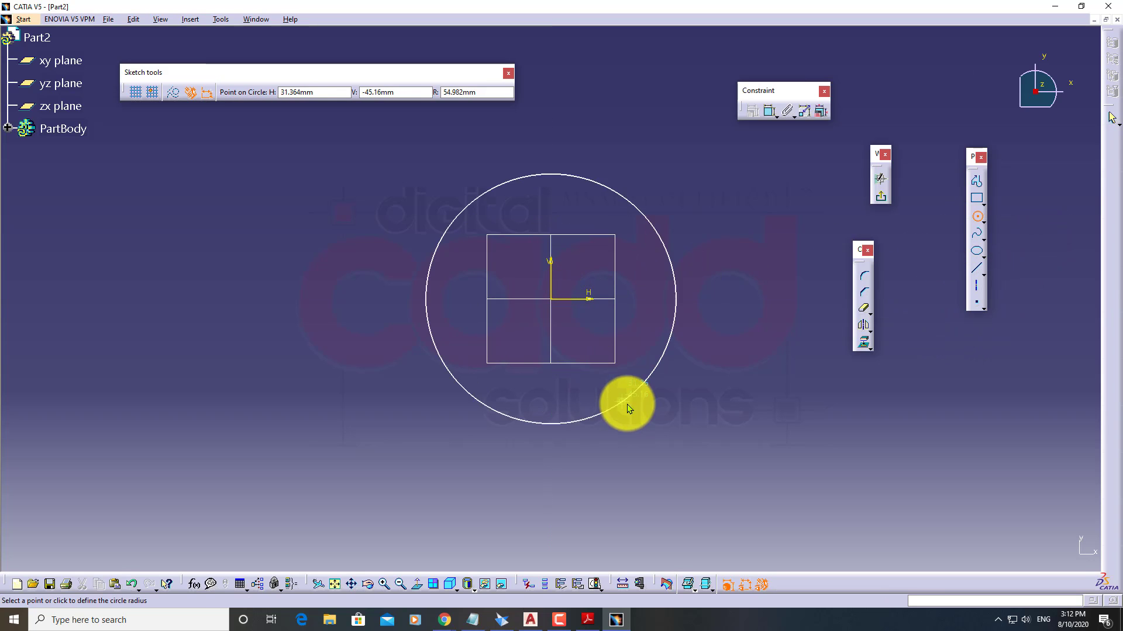
click(643, 422)
click(770, 111)
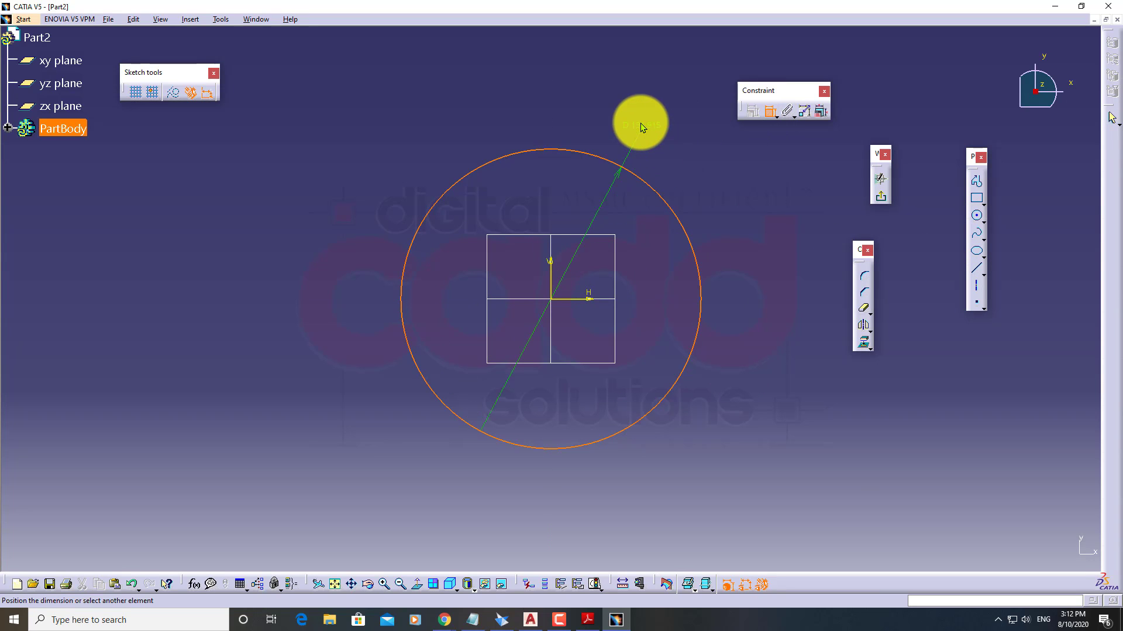
click(643, 119)
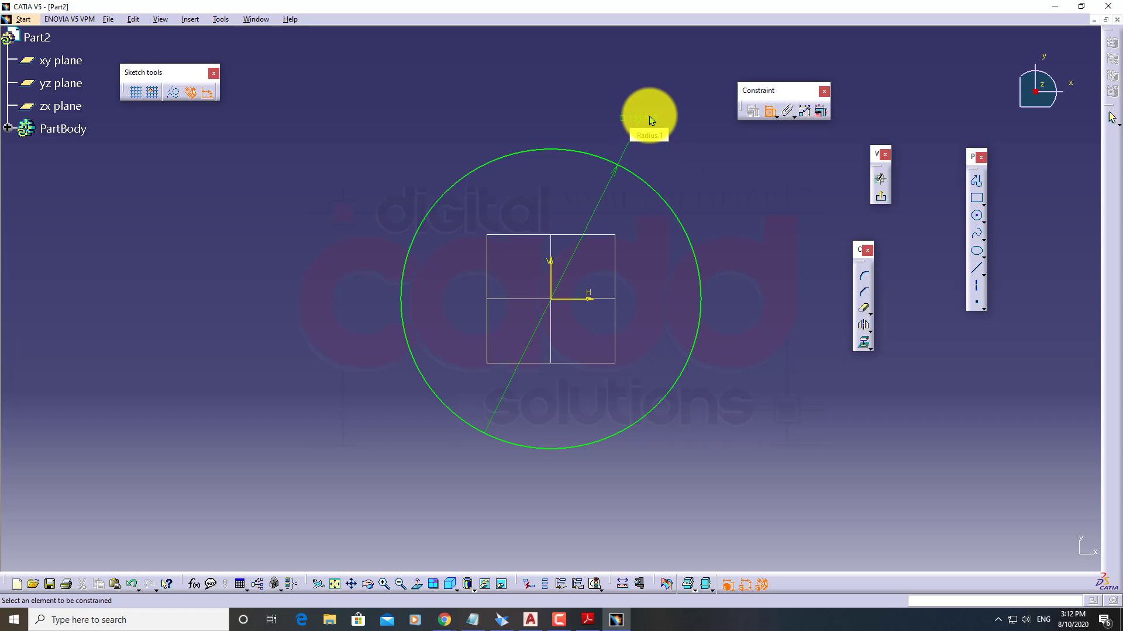
double_click(633, 114)
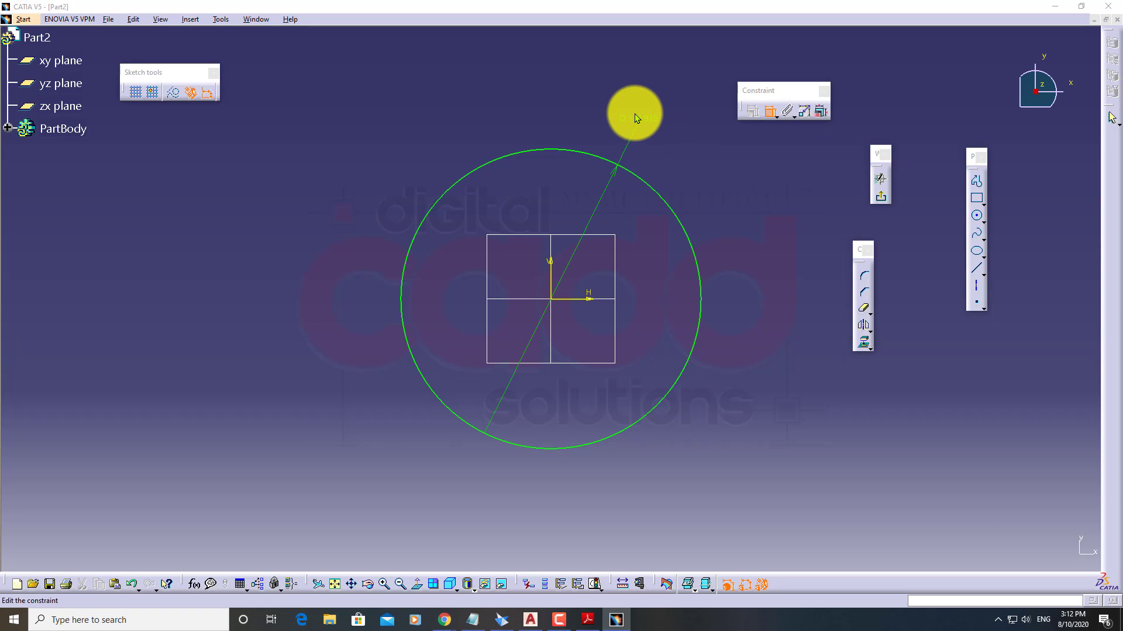
text(140)
key(Return)
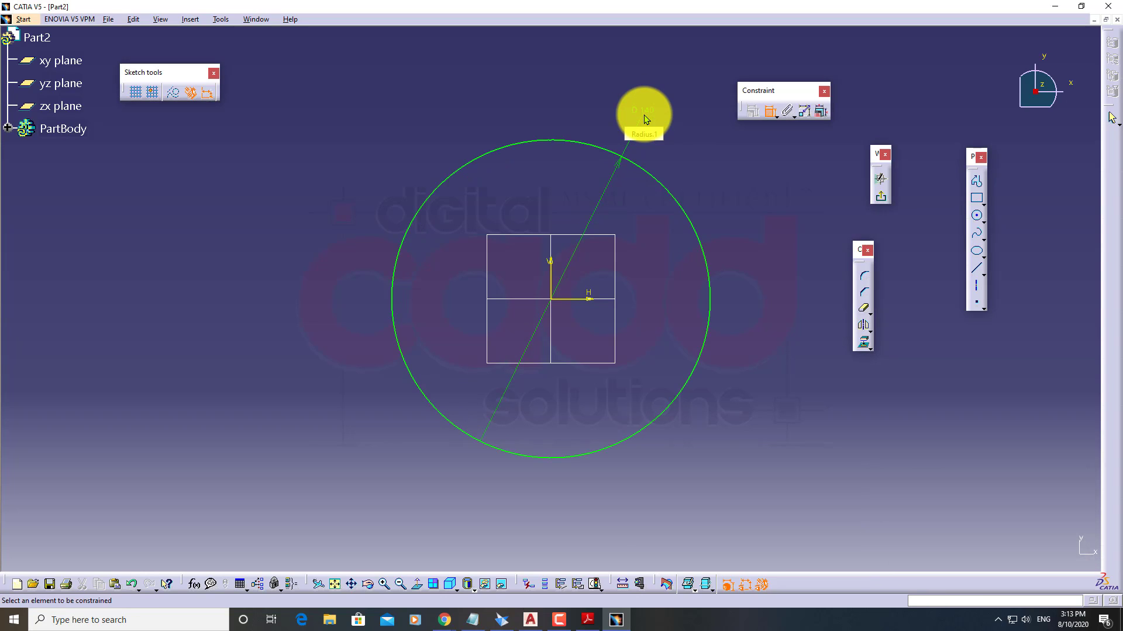
Exit the sketch, pad the circle to a length of 50 mm and show the disc in the isometric view
click(880, 197)
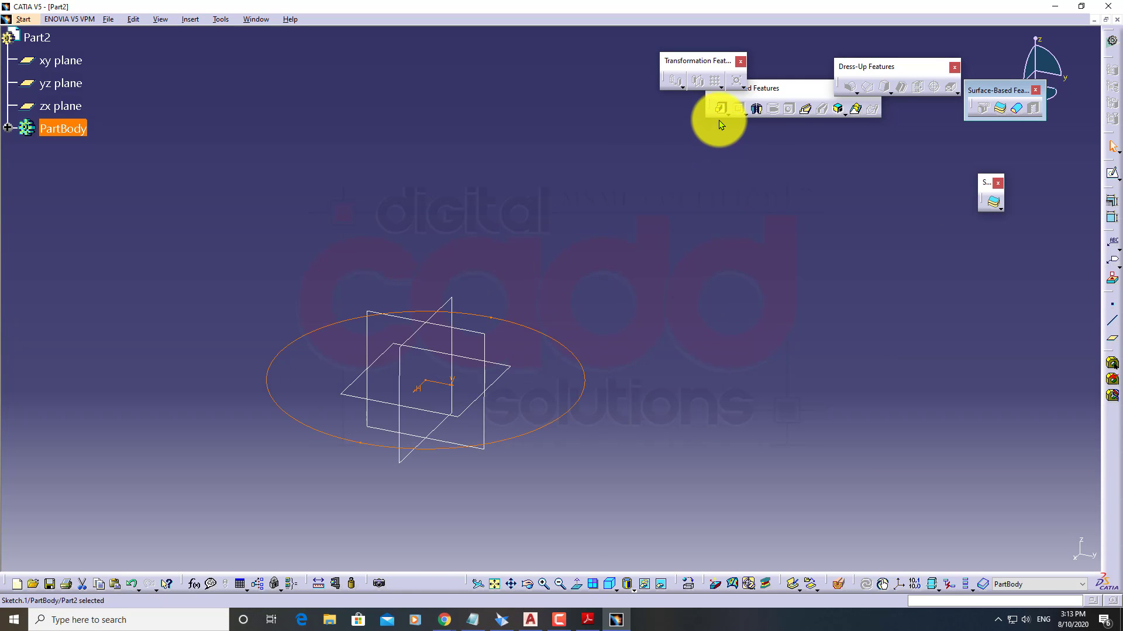
click(720, 109)
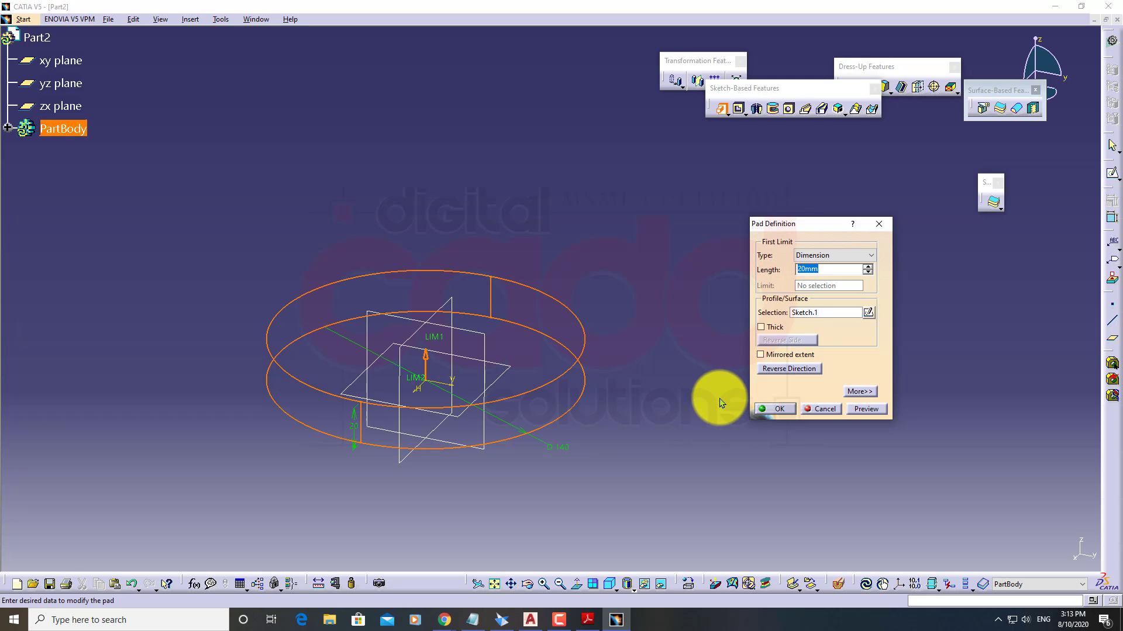
text(50)
key(Return)
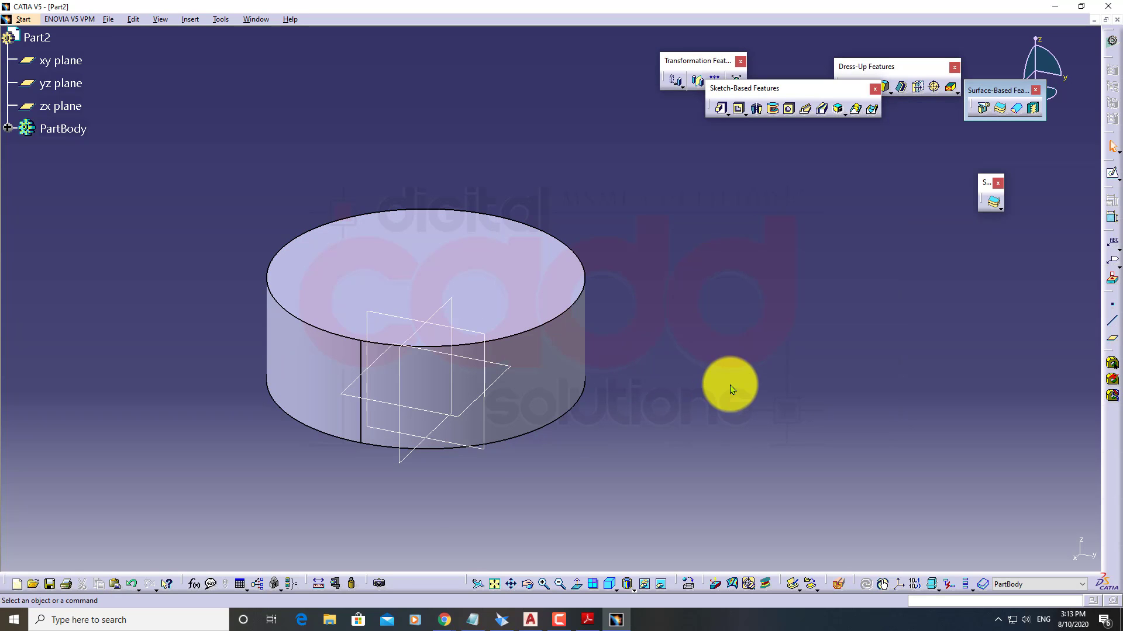
click(610, 585)
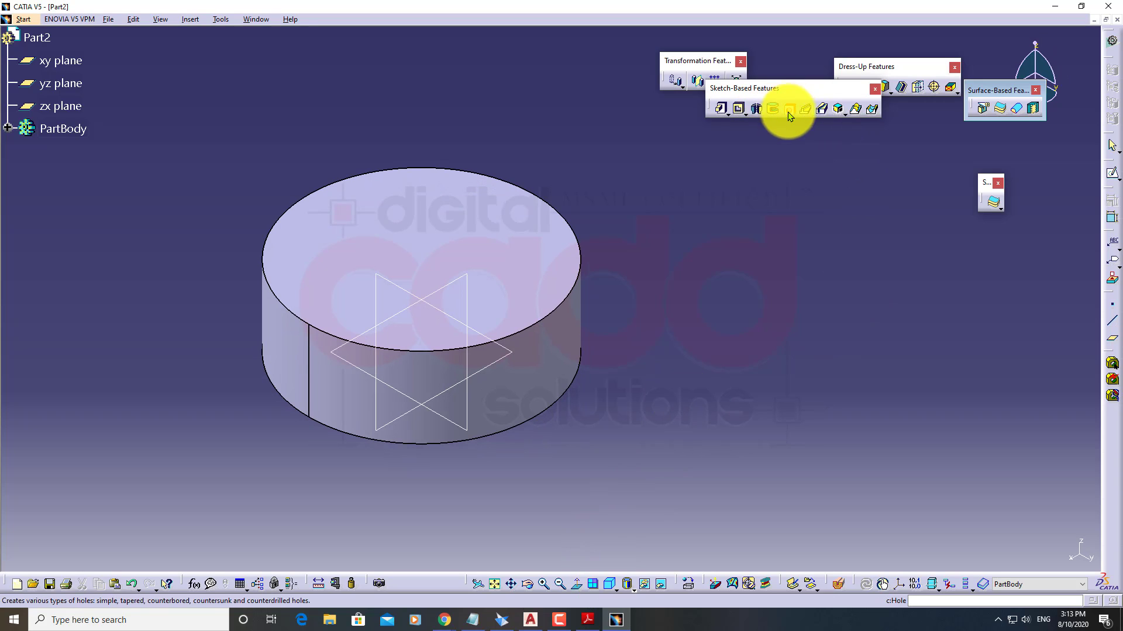
Start a hole on the disc's top face and, in its positioning sketch, constrain the hole point coincident with the horizontal axis
click(526, 233)
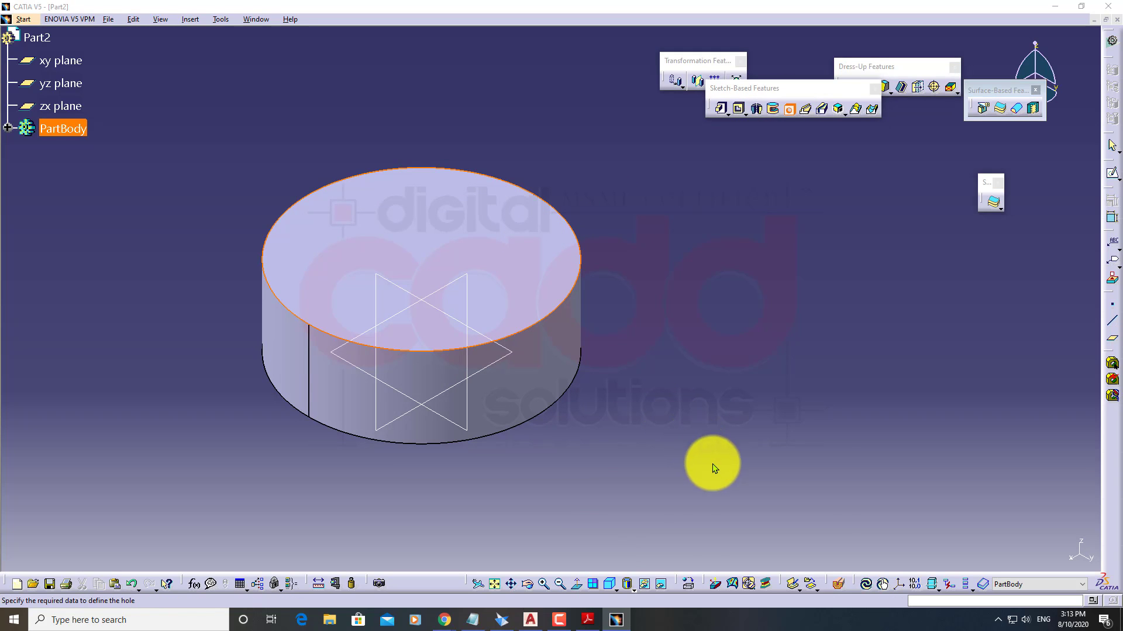
click(1030, 456)
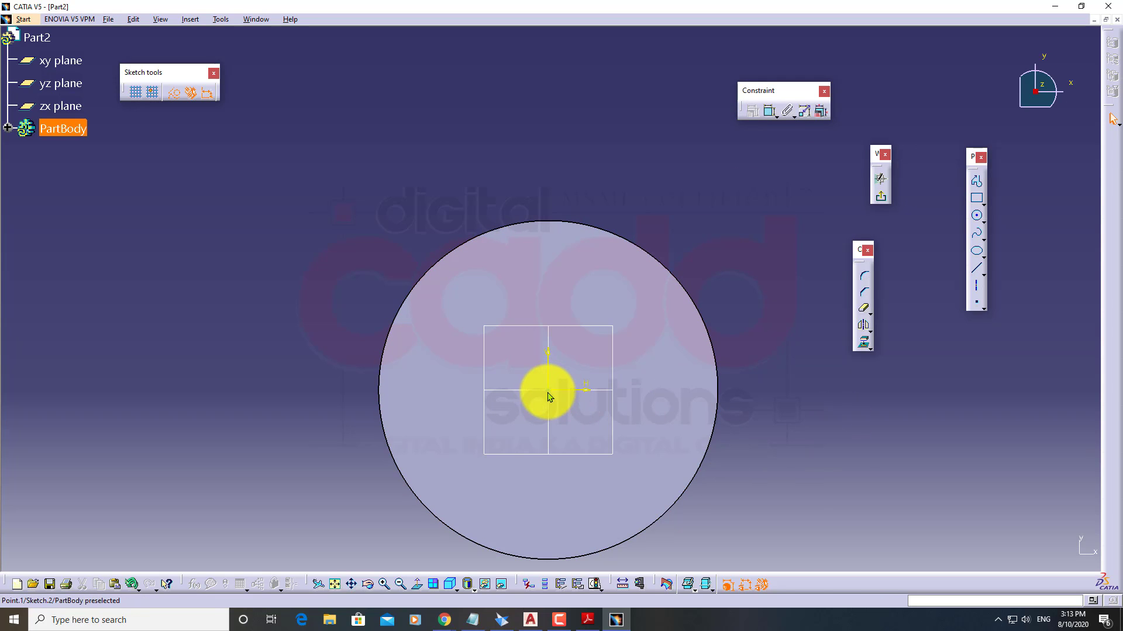
click(663, 365)
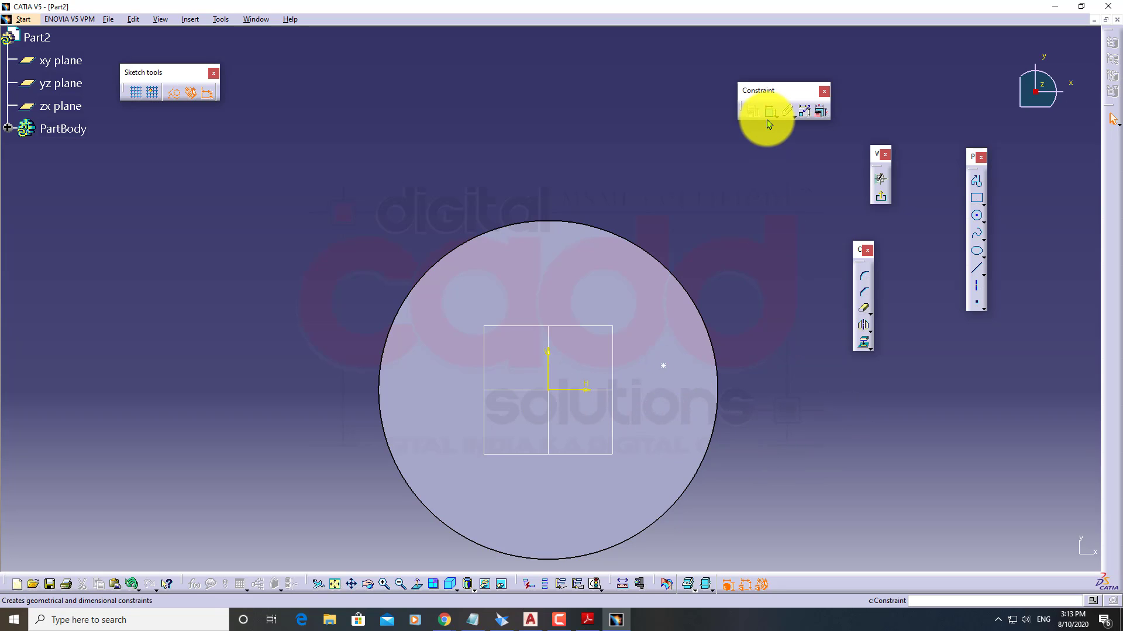
click(663, 365)
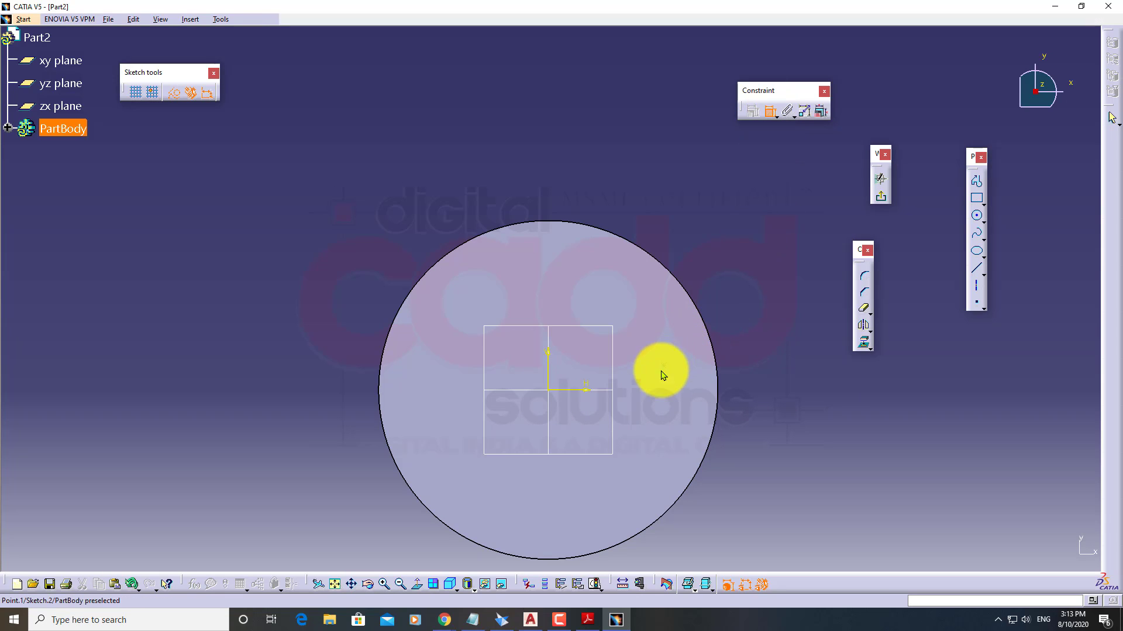
click(591, 395)
right_click(621, 100)
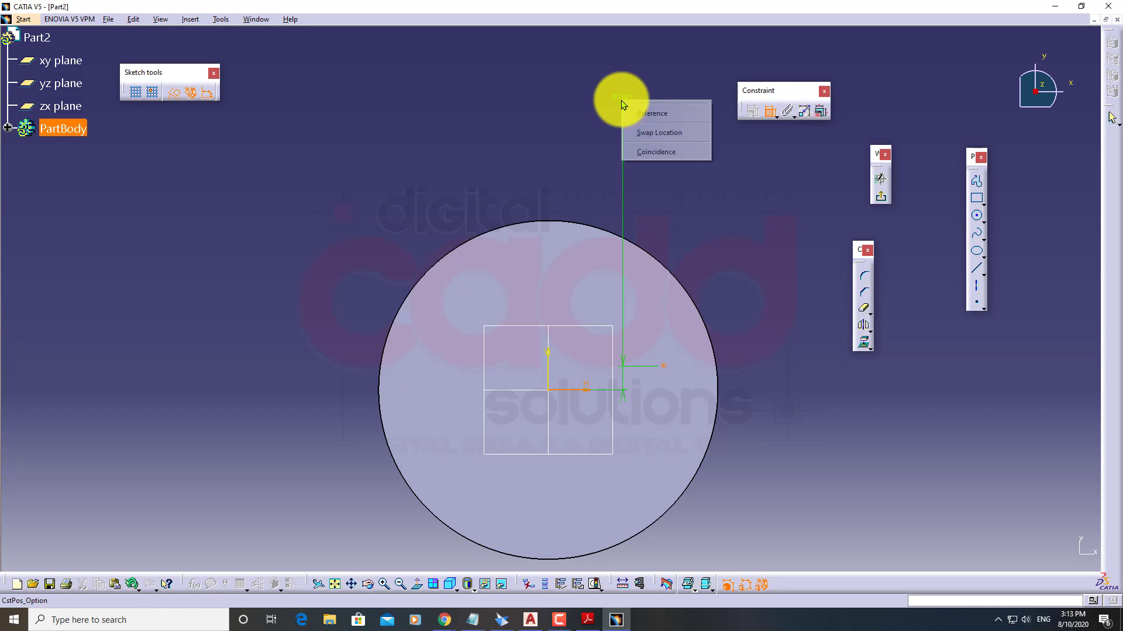
click(656, 151)
Dimension the hole point 45 mm from the vertical axis and exit the positioning sketch
click(545, 363)
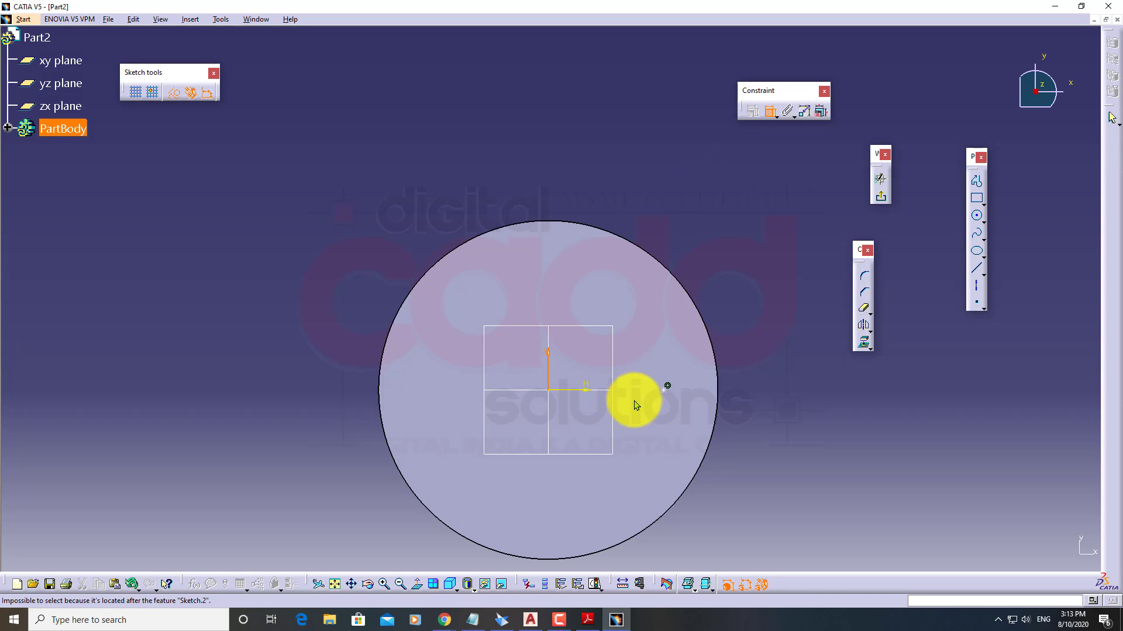
click(738, 487)
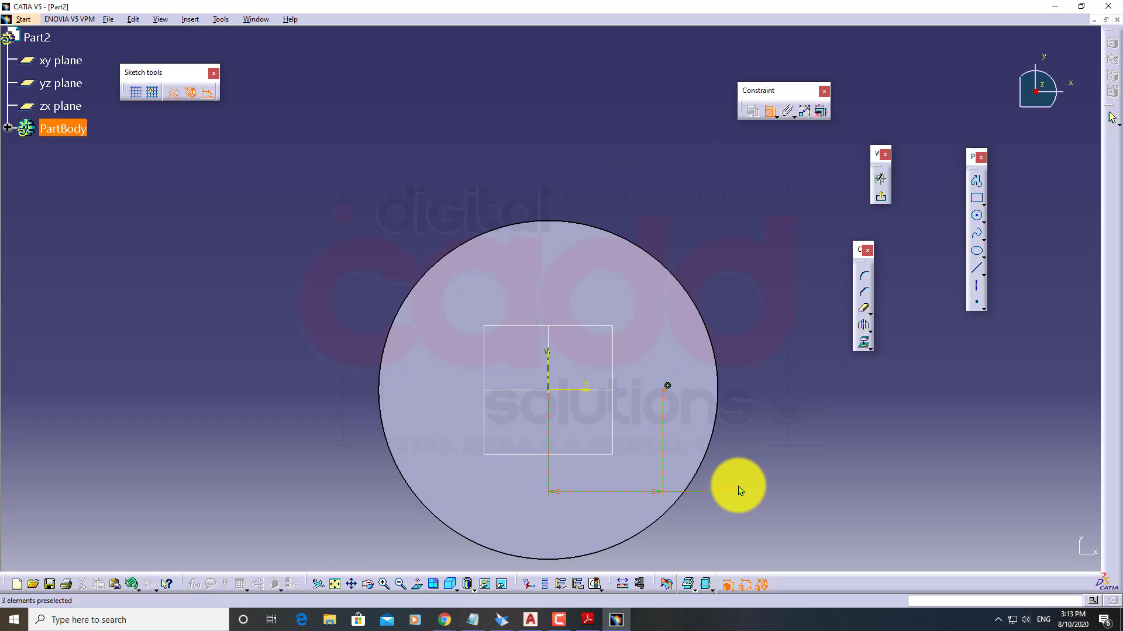
double_click(739, 487)
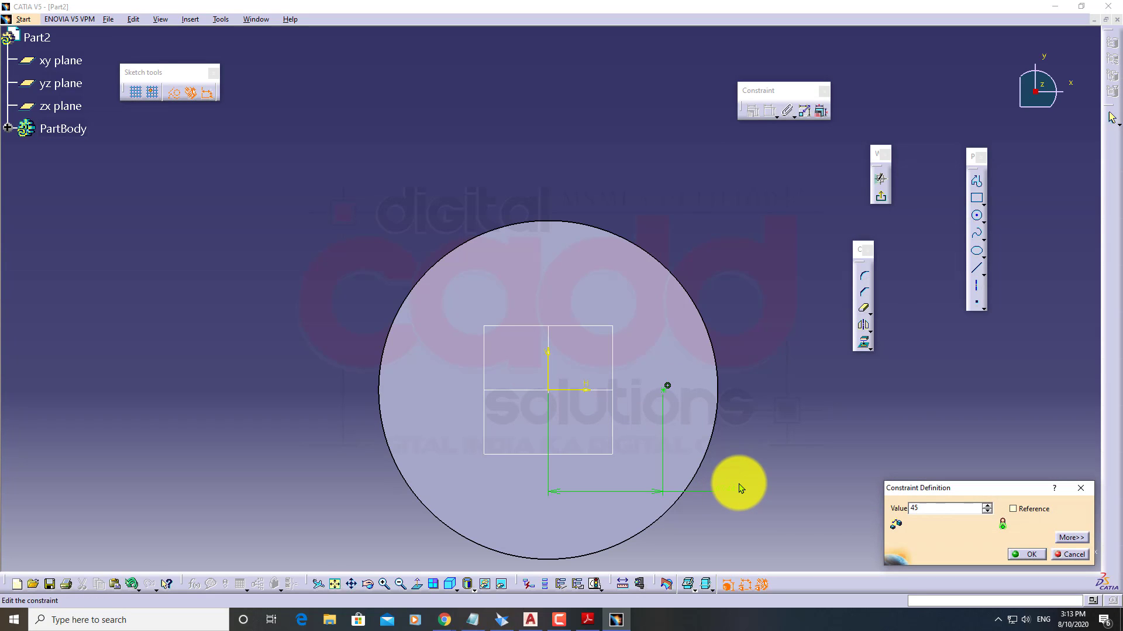
text(45)
key(Return)
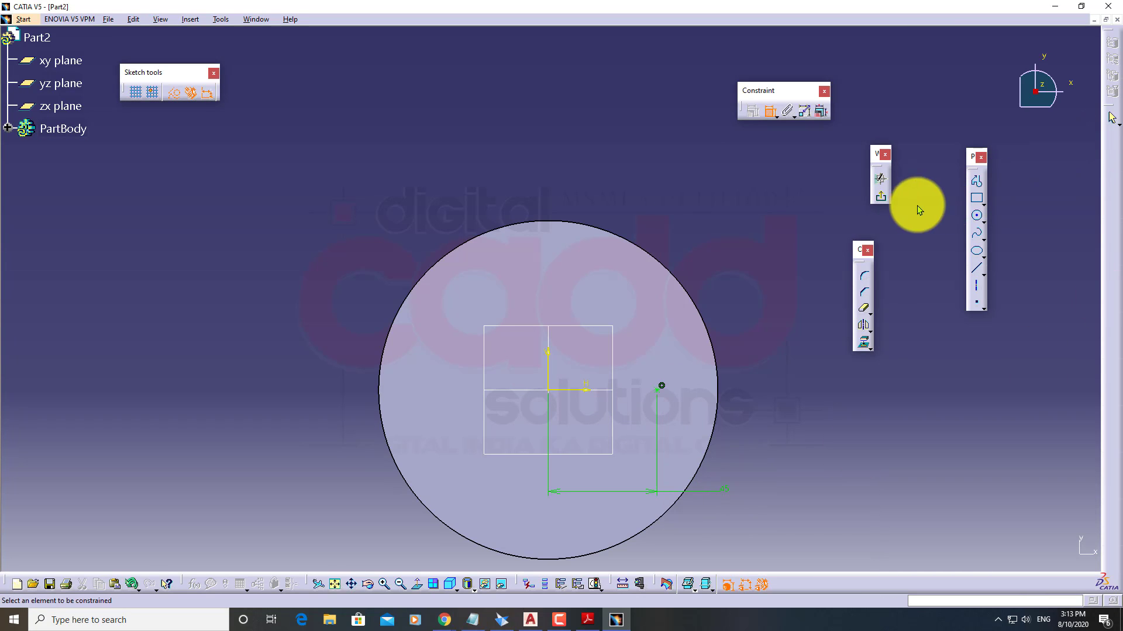
click(881, 199)
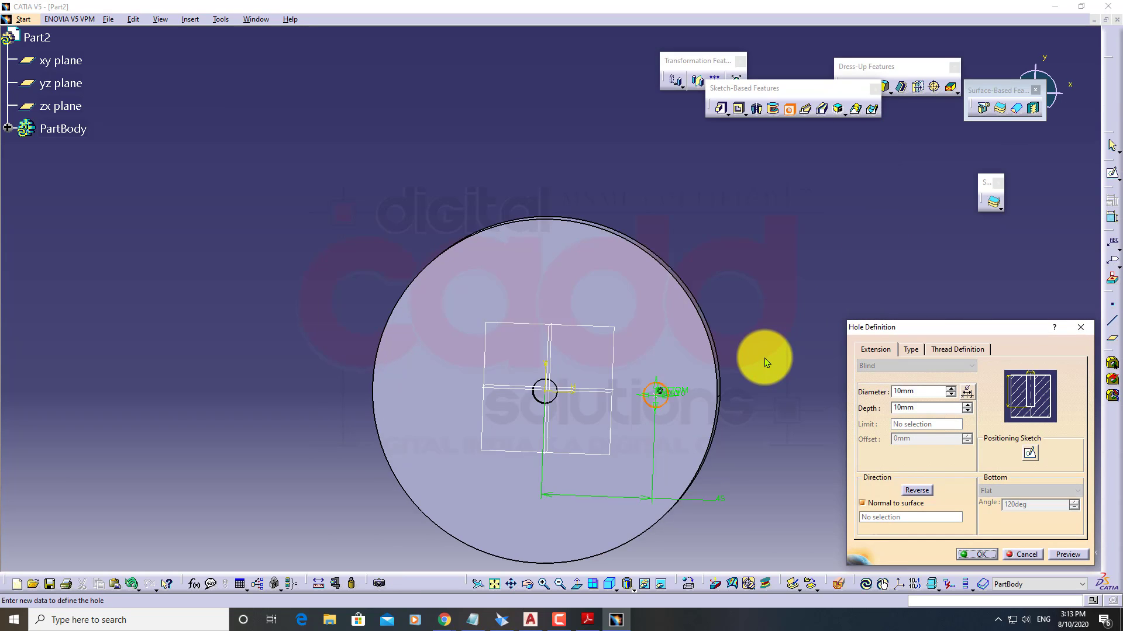
Set the 10 mm hole's extension to Up To Next and create it
click(914, 367)
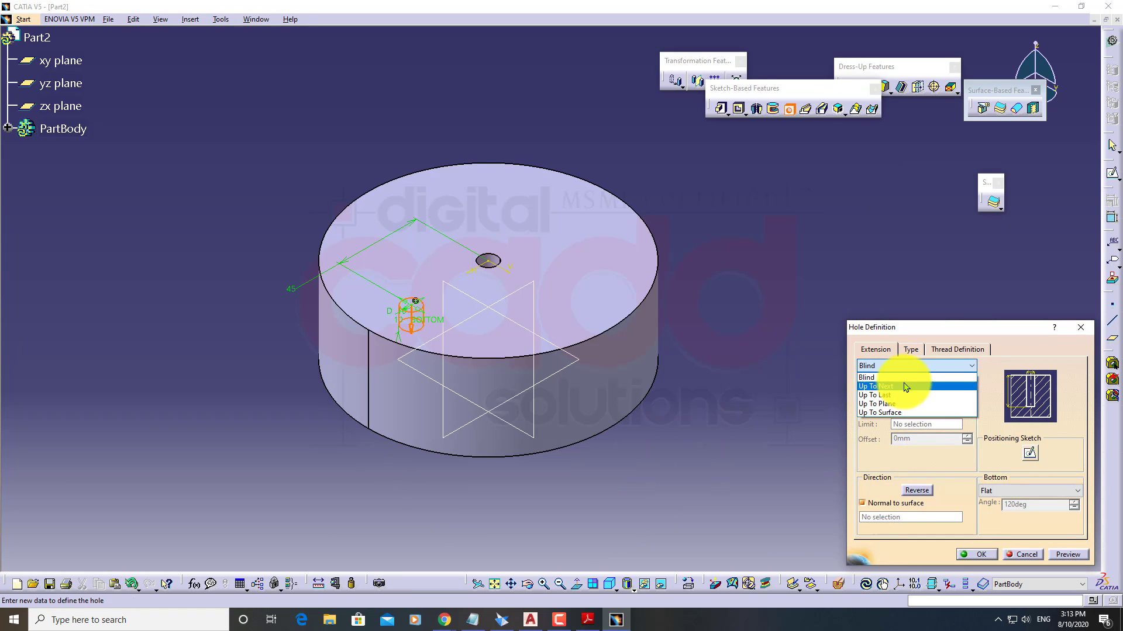
click(903, 383)
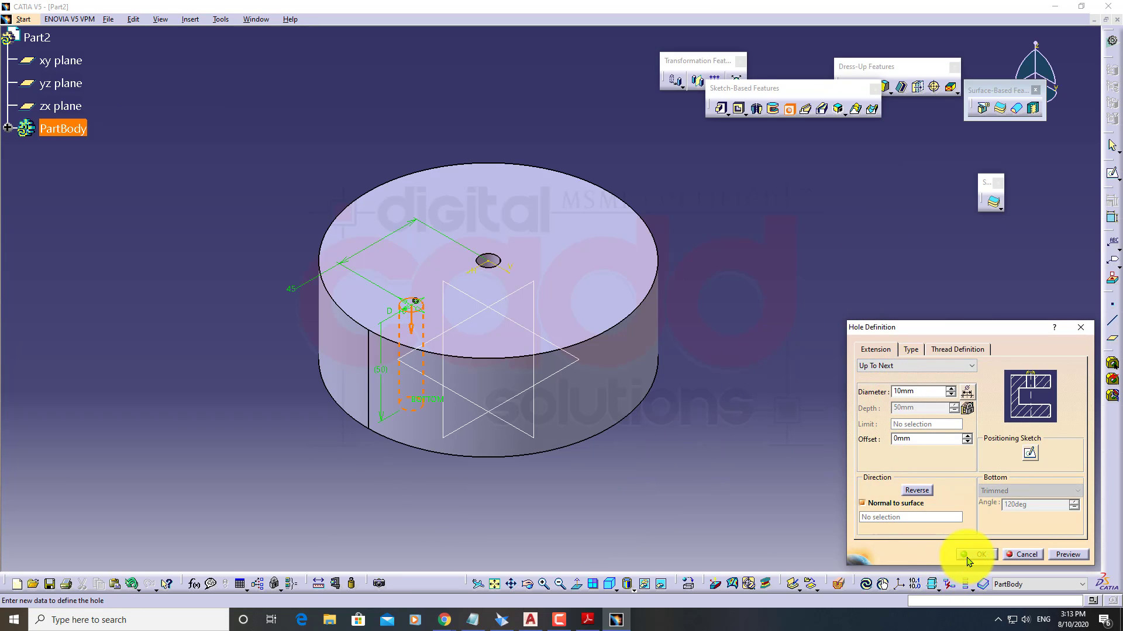
click(967, 558)
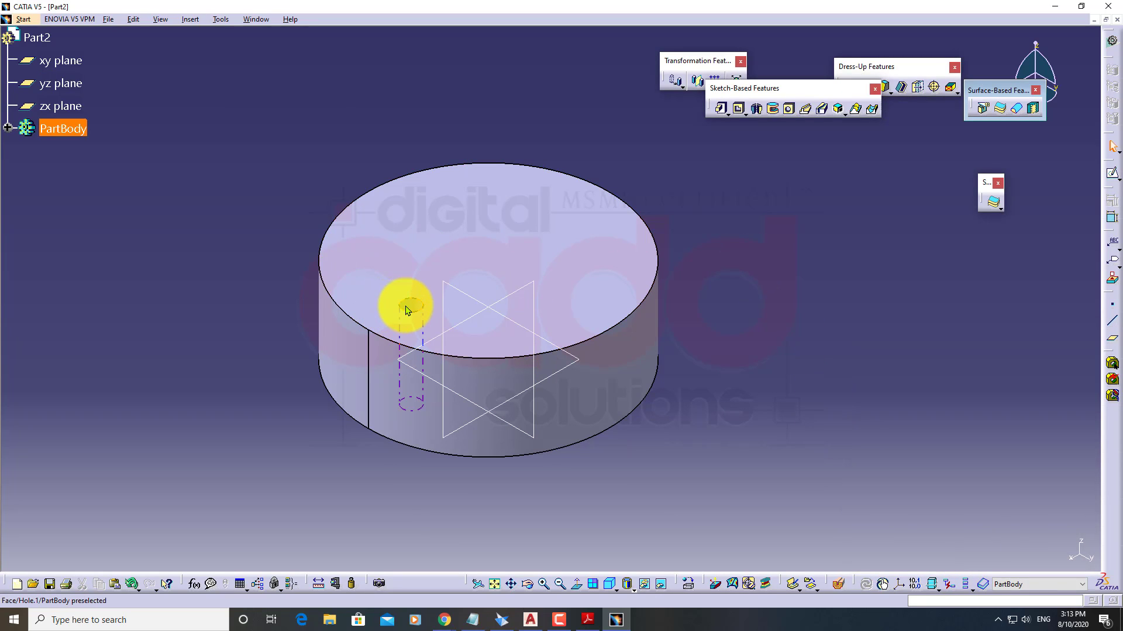
Pattern the hole circularly as a complete crown of 6 instances, using the disc's top face as the reference element
drag(682, 63, 574, 42)
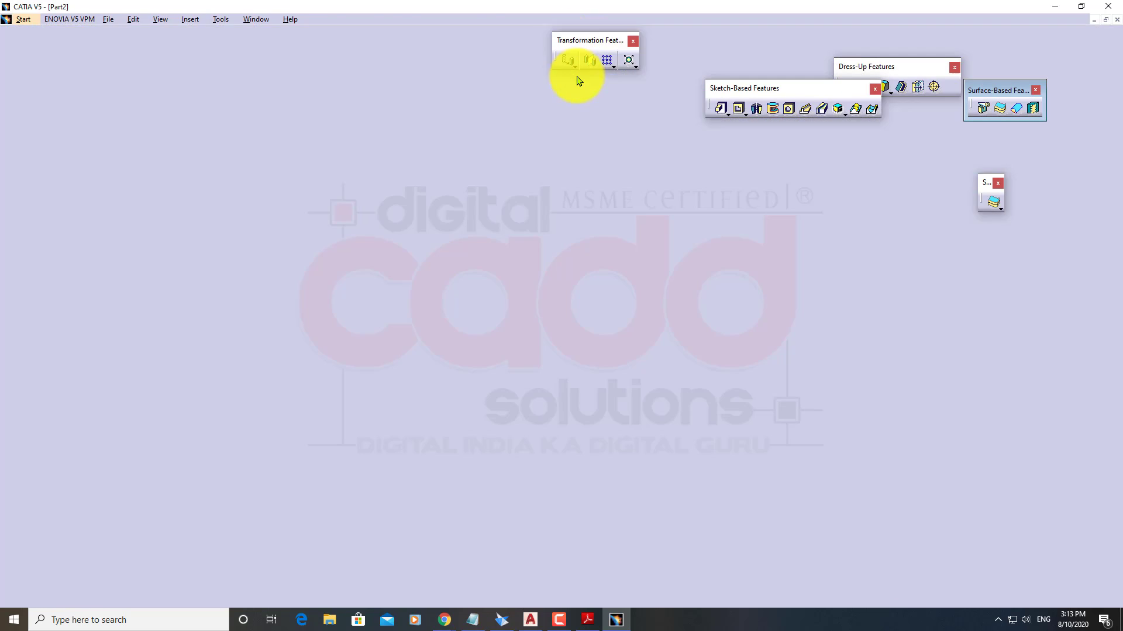
click(612, 65)
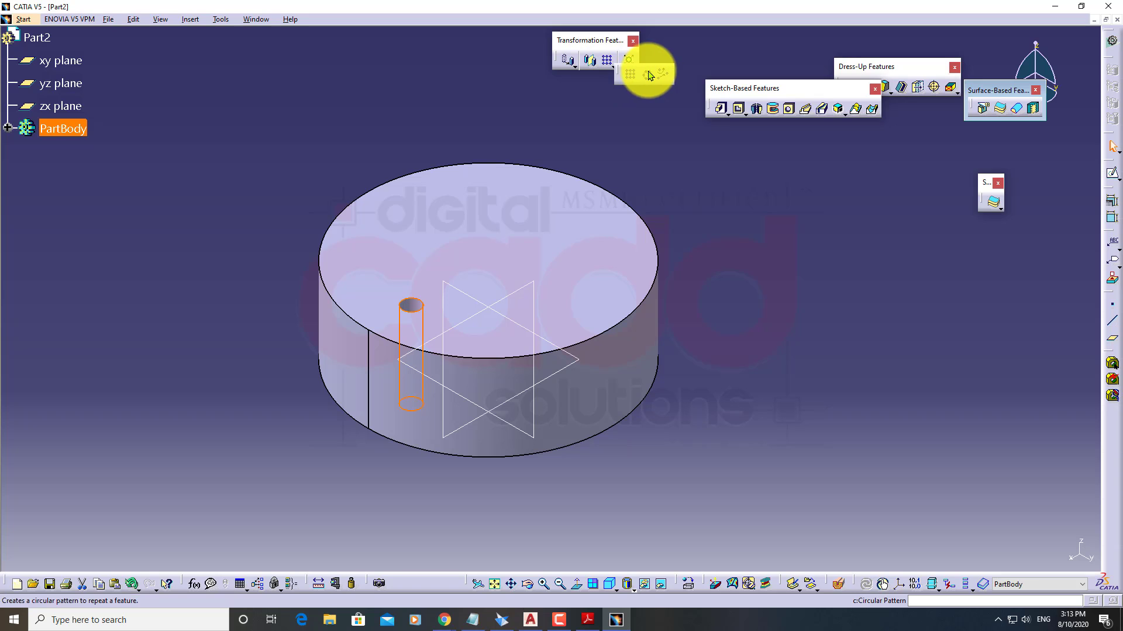
click(649, 75)
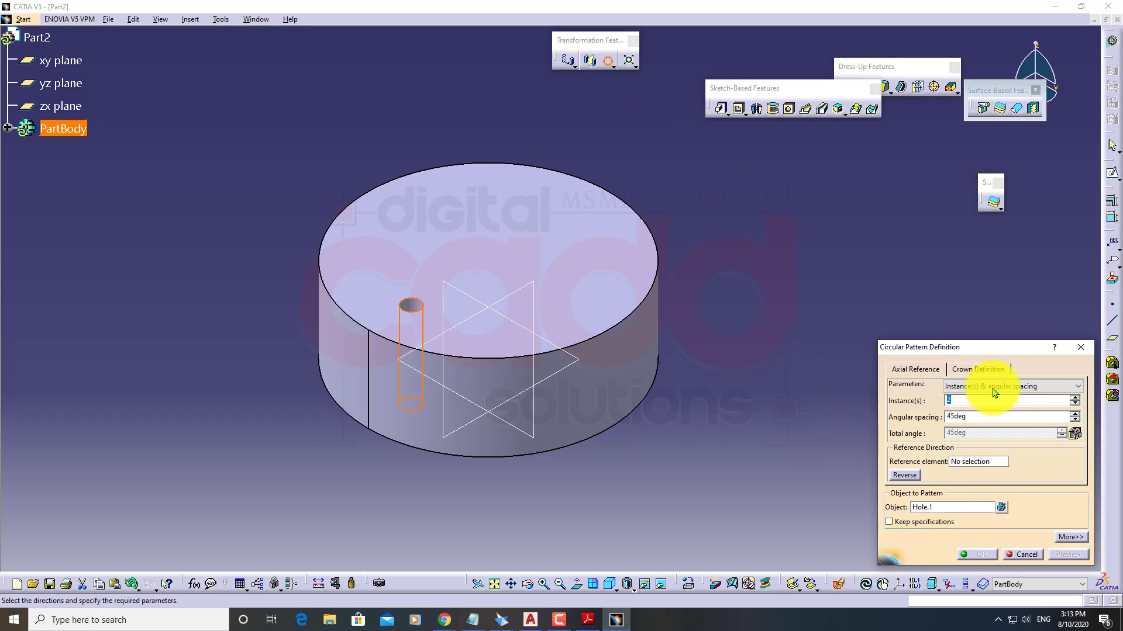
click(993, 392)
click(997, 422)
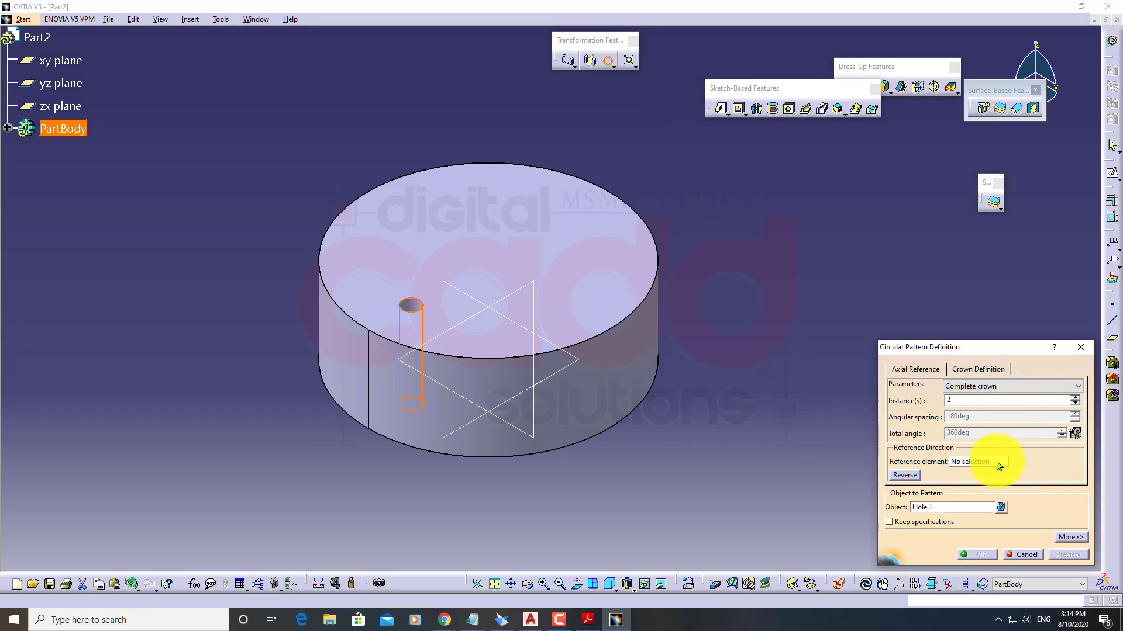
click(606, 244)
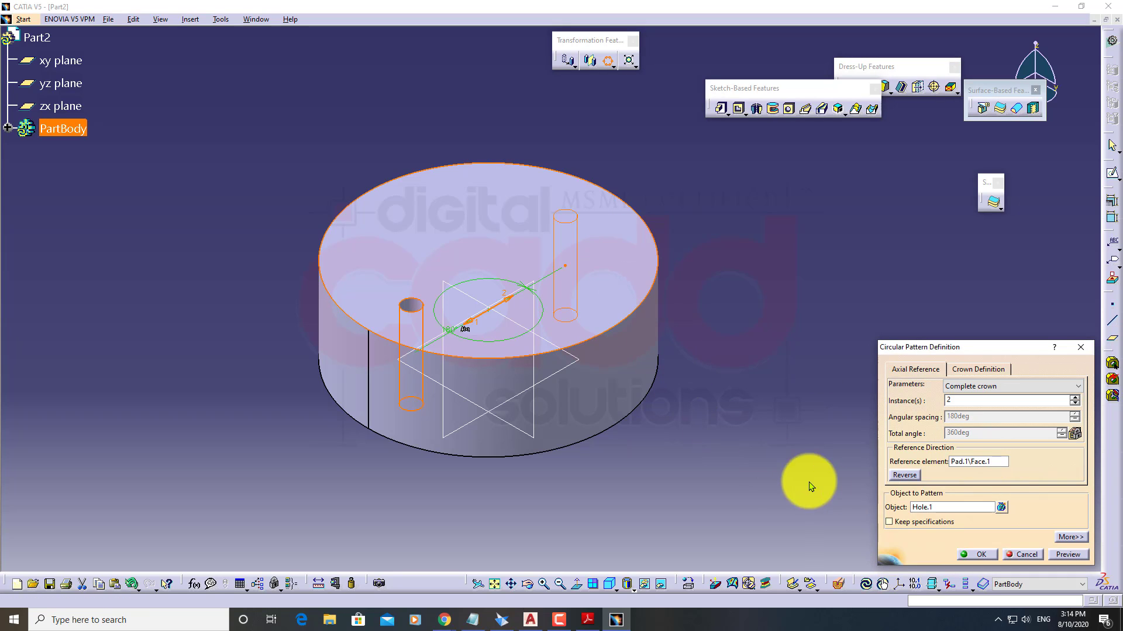
click(1075, 397)
click(1075, 397)
click(1075, 397)
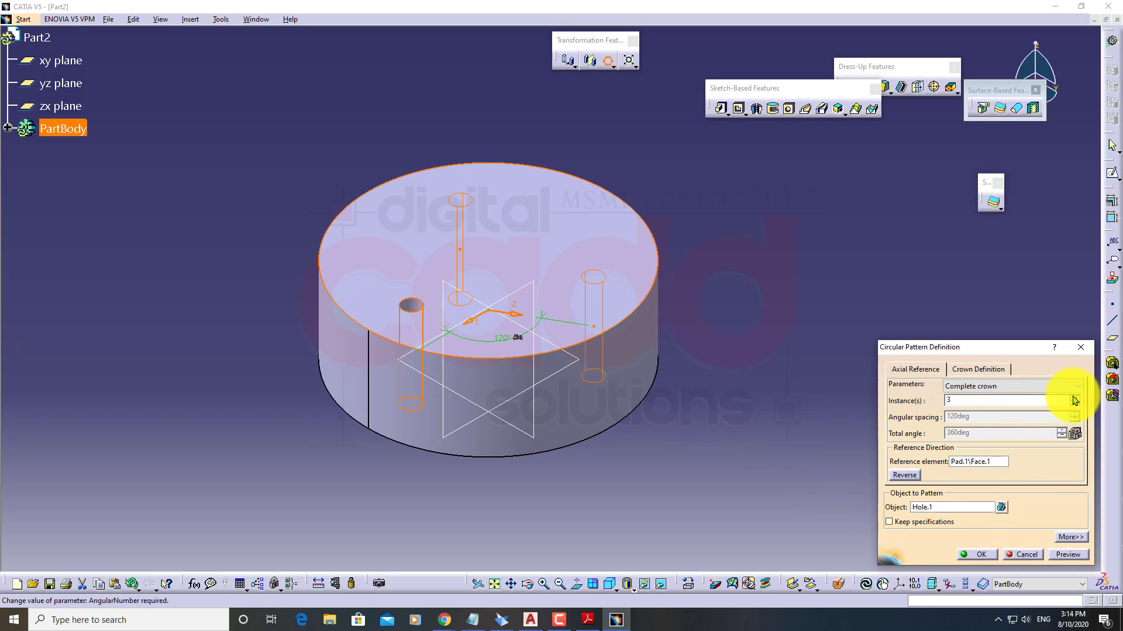
click(1074, 397)
click(980, 558)
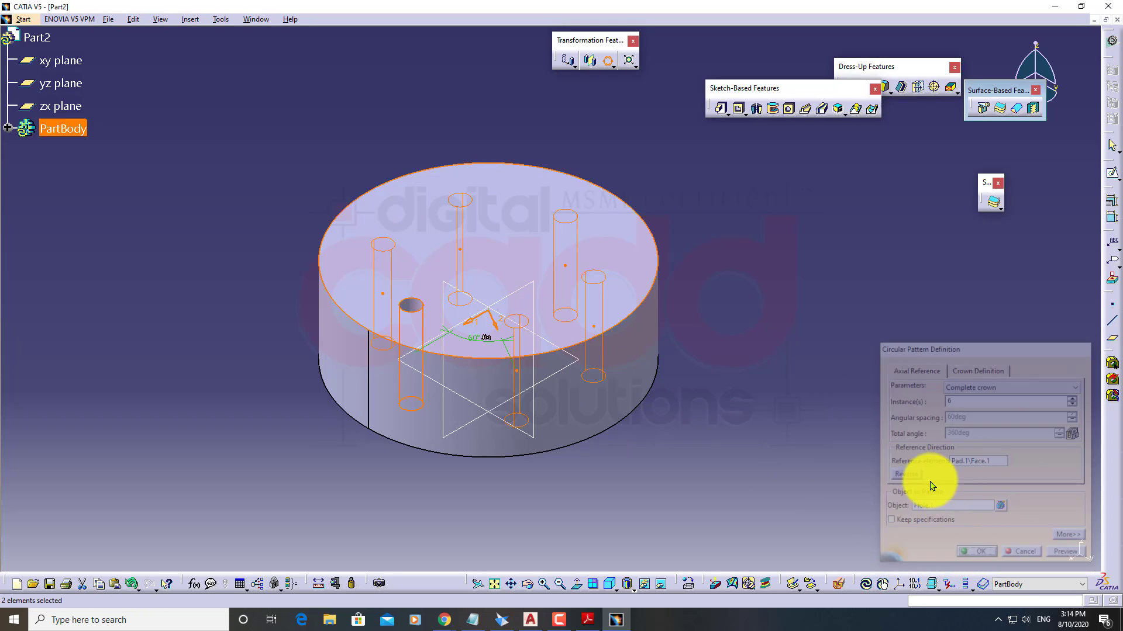
Edit the circular pattern of holes to have 12 instances
middle_drag(724, 307, 651, 251)
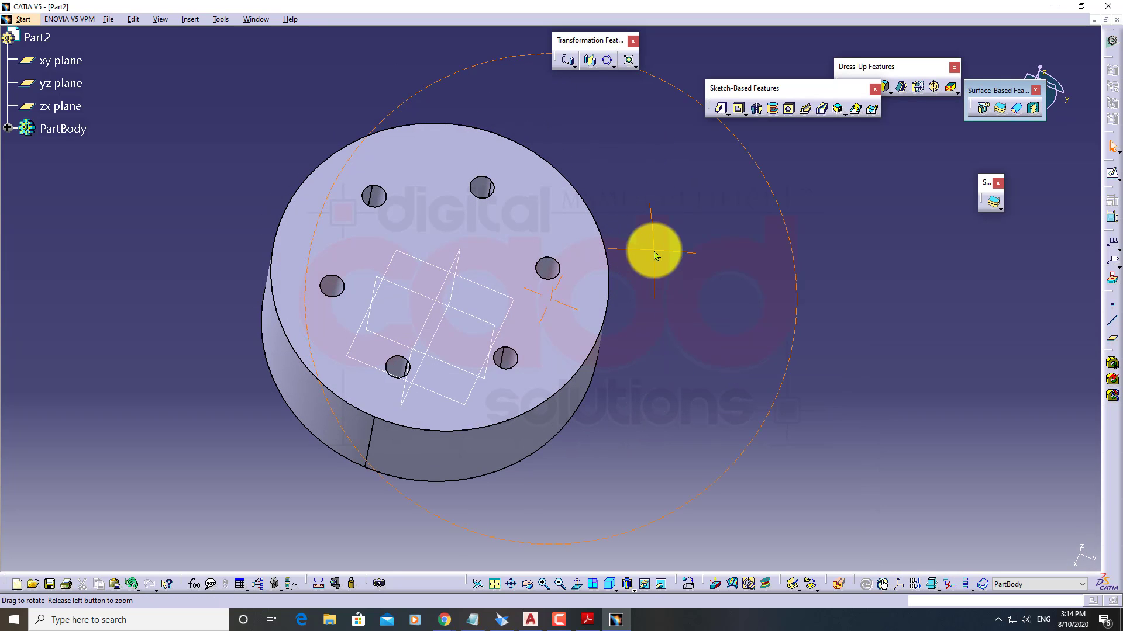
click(612, 587)
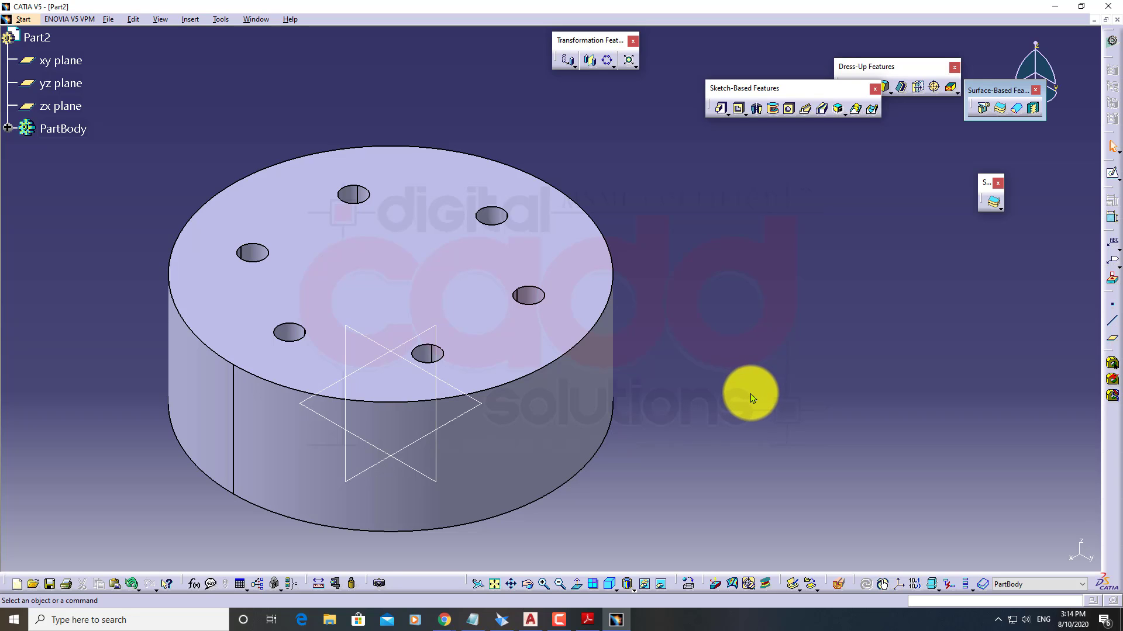
double_click(497, 217)
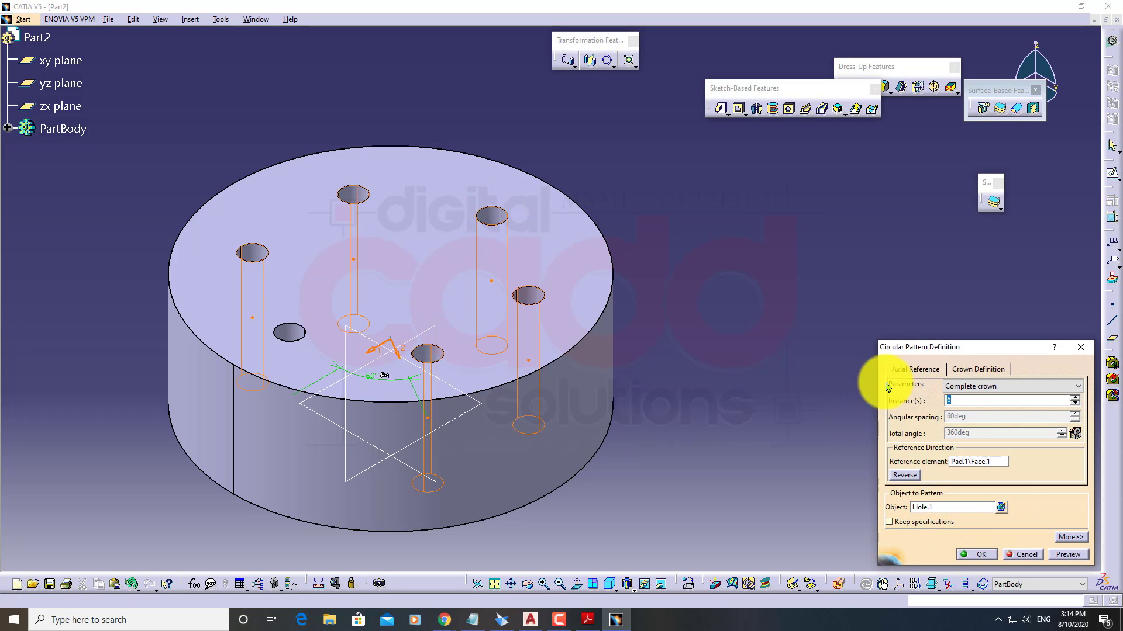
text(12)
key(Return)
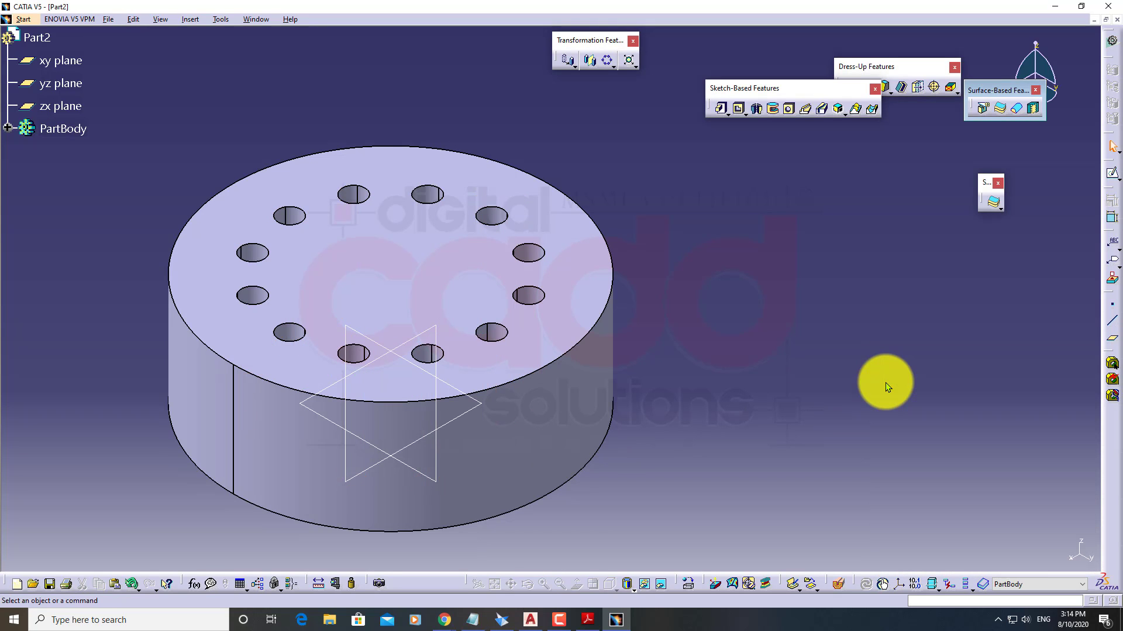
Examine the patterned disc and review the definitions of the circular pattern and the original hole, keeping their settings
middle_drag(525, 135, 539, 230)
click(609, 580)
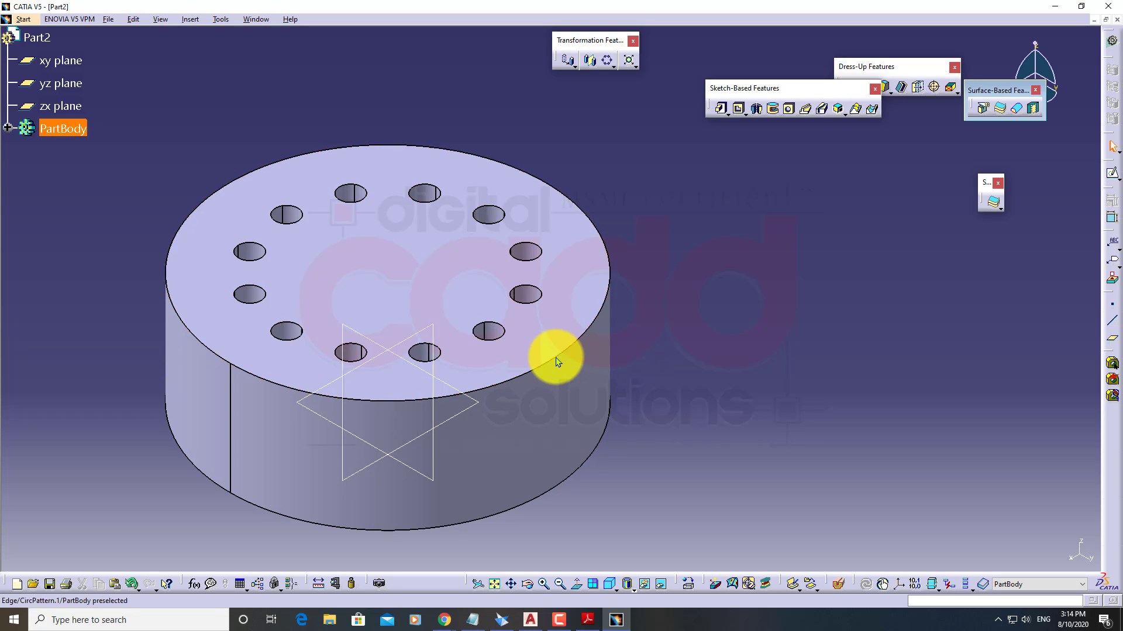
double_click(483, 338)
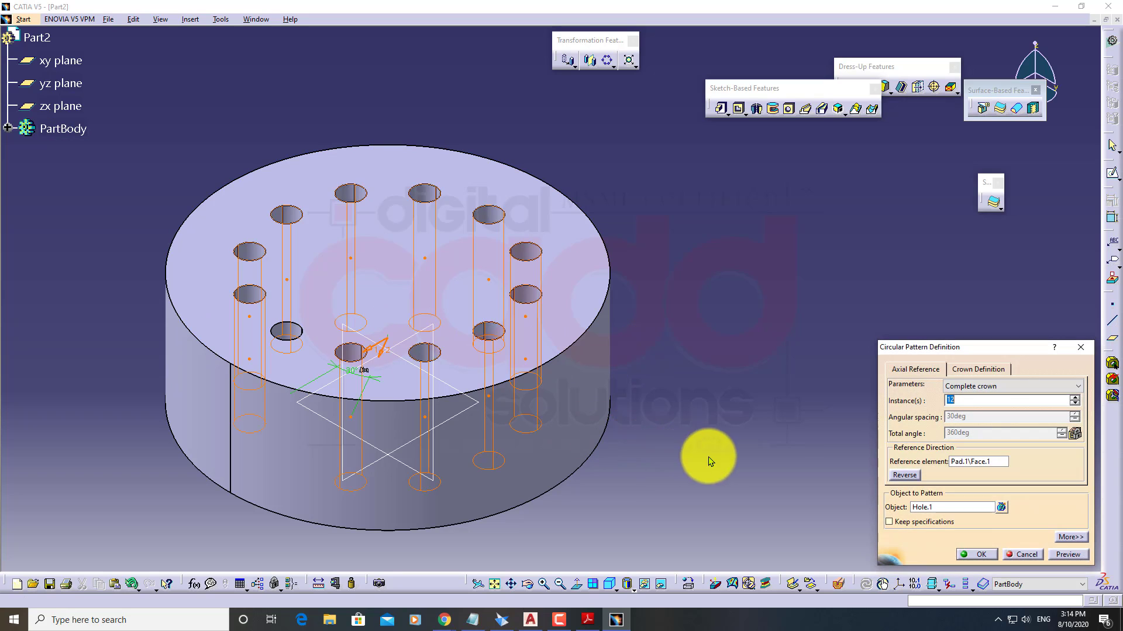
middle_drag(454, 318, 592, 414)
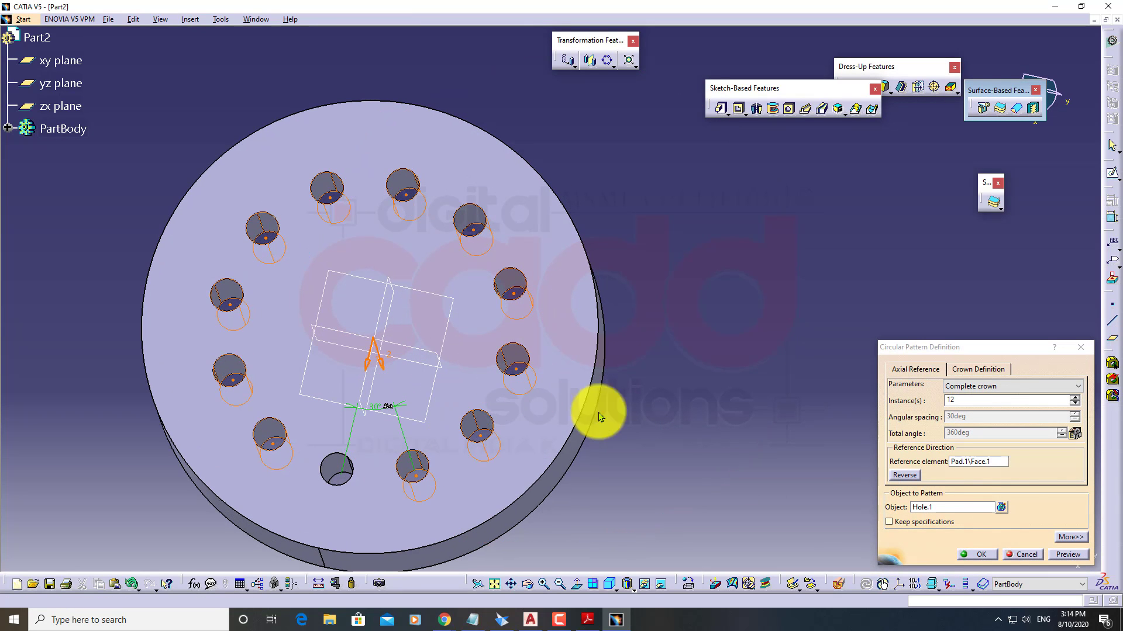
click(980, 554)
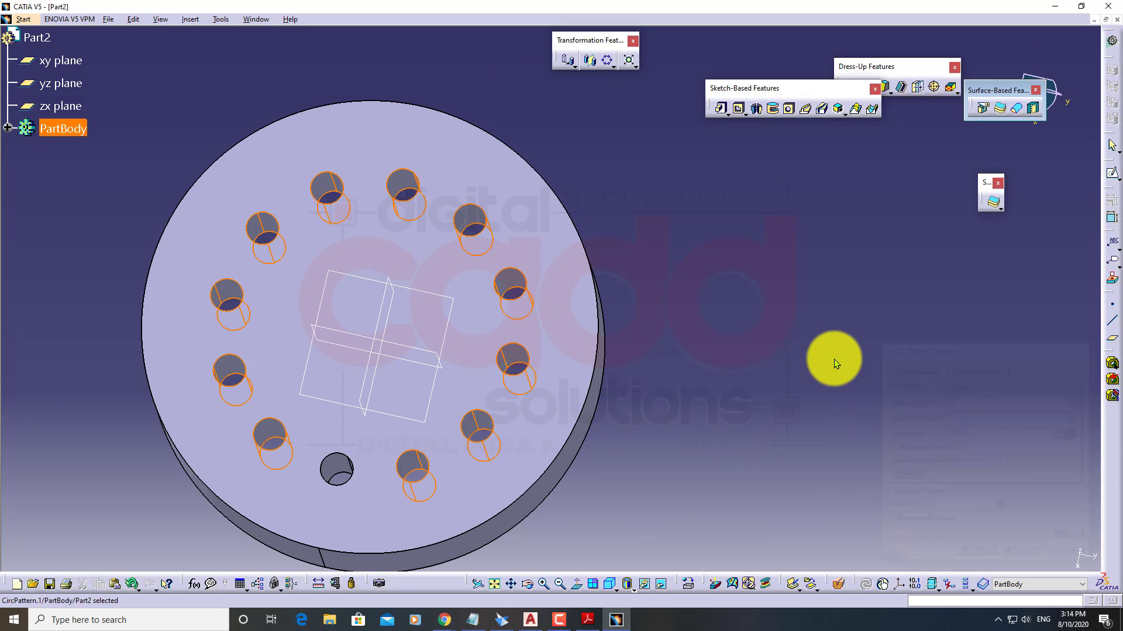
middle_drag(343, 466, 426, 163)
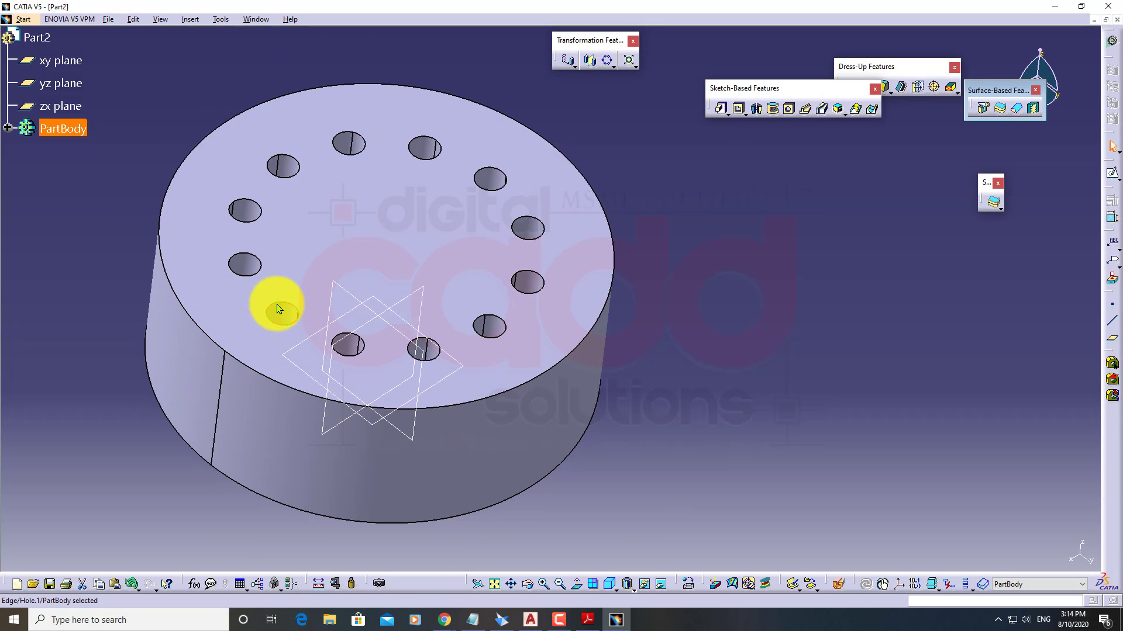
double_click(287, 315)
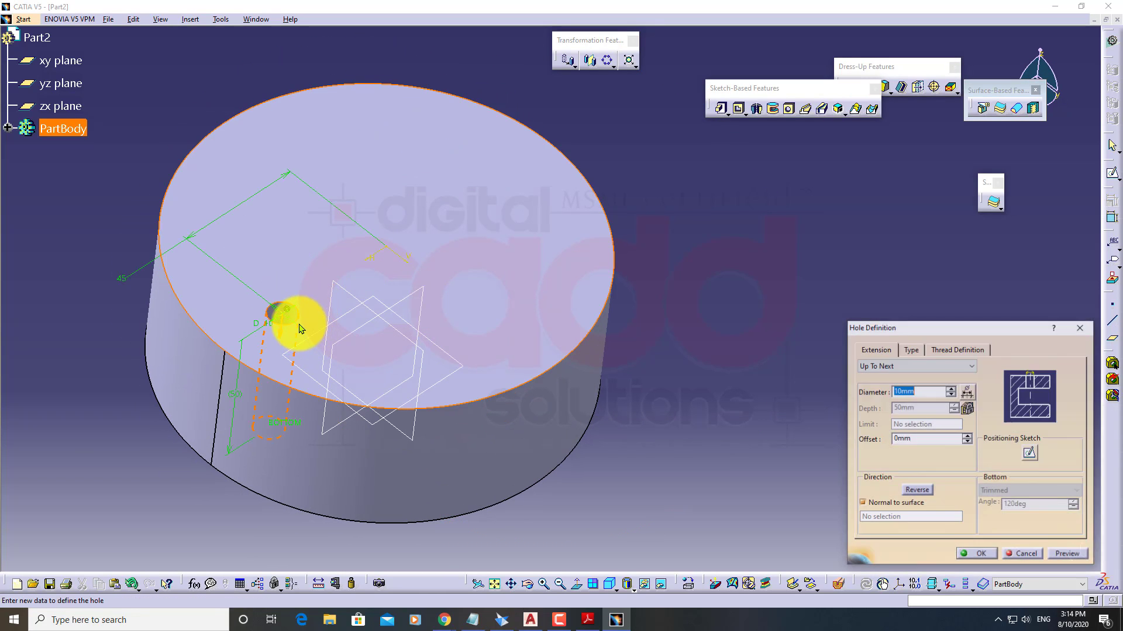
click(989, 554)
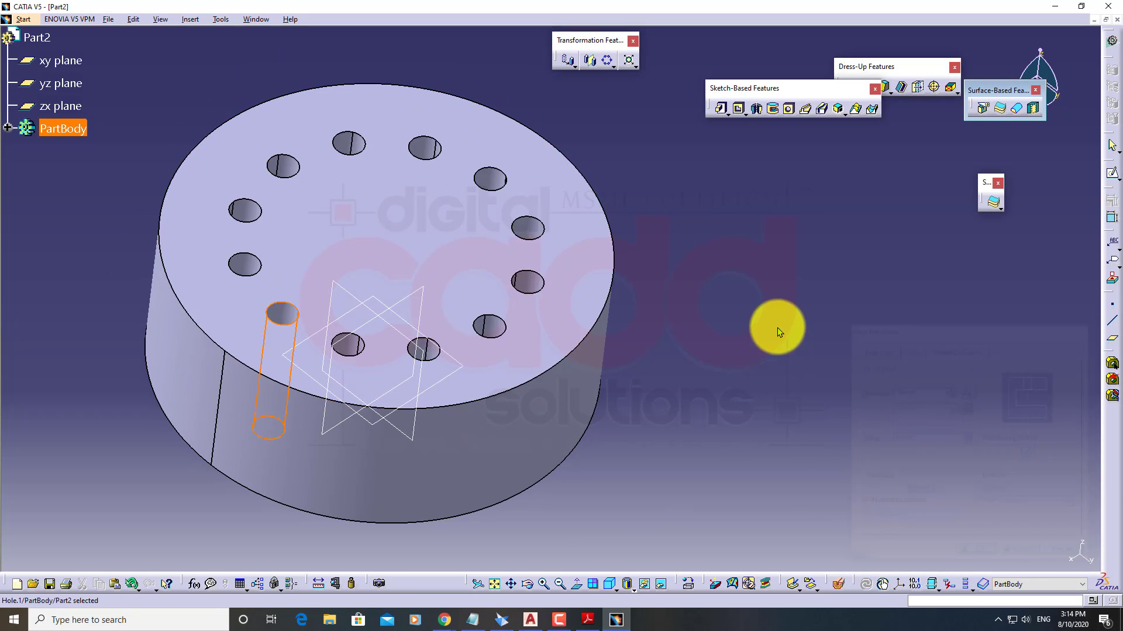
Change the original patterned hole's type to Counterbored and inspect the counterbored holes across the disc
double_click(284, 314)
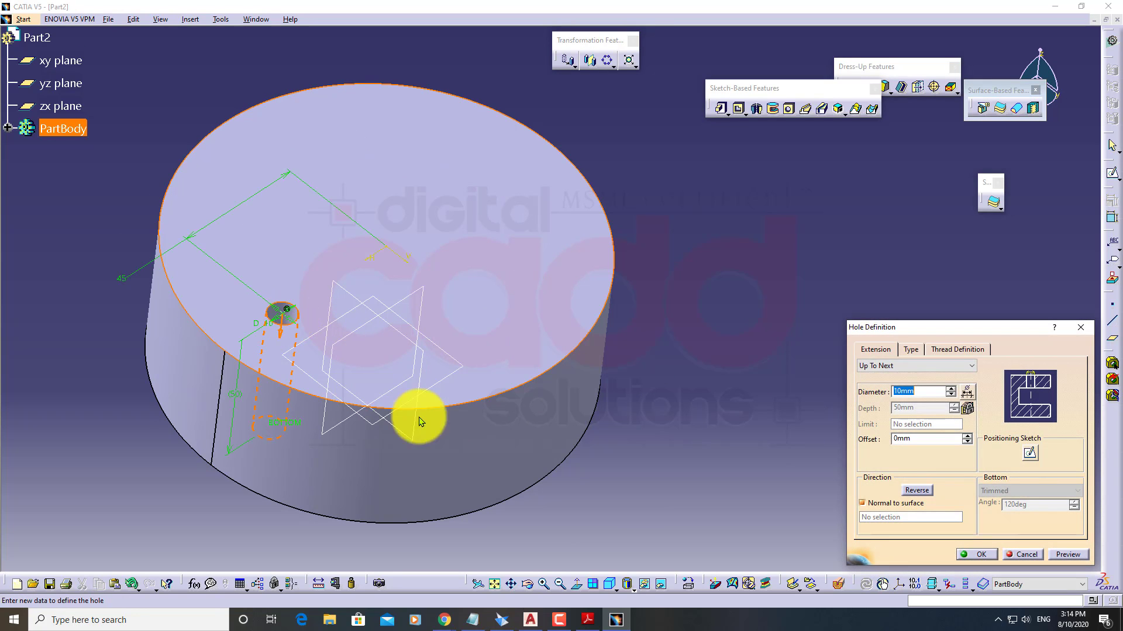
drag(916, 333, 754, 165)
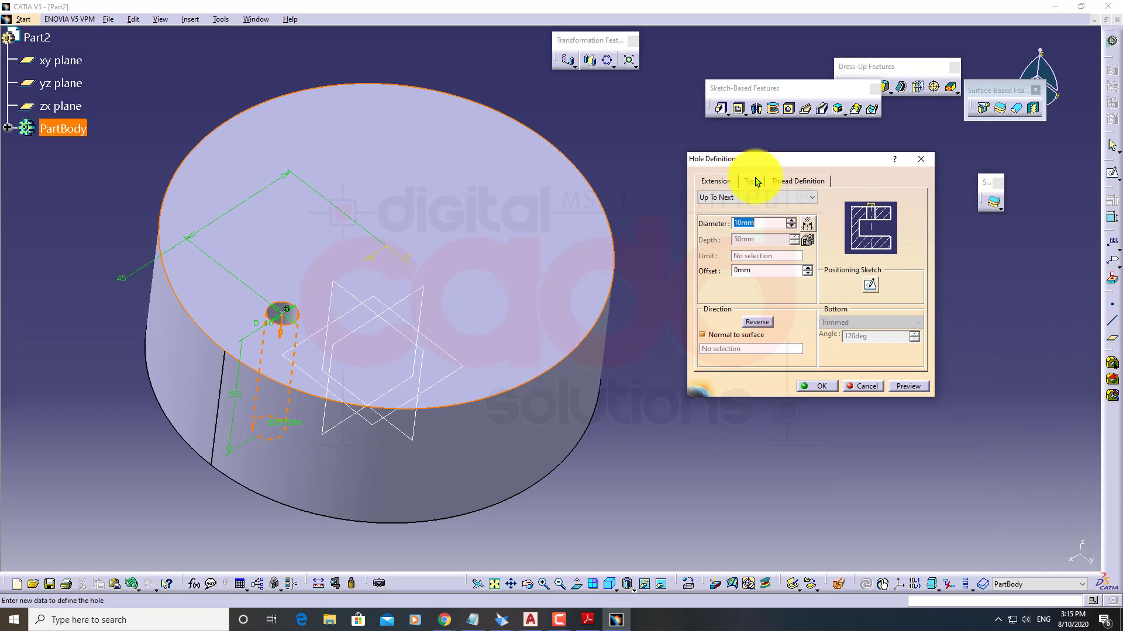
click(753, 182)
click(754, 201)
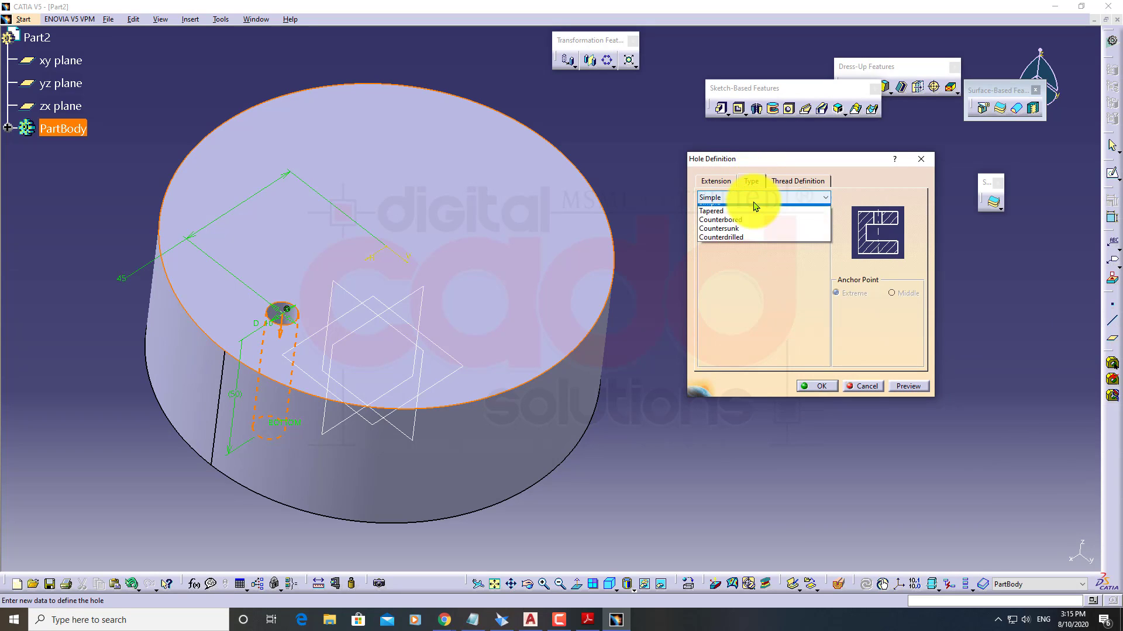
click(750, 223)
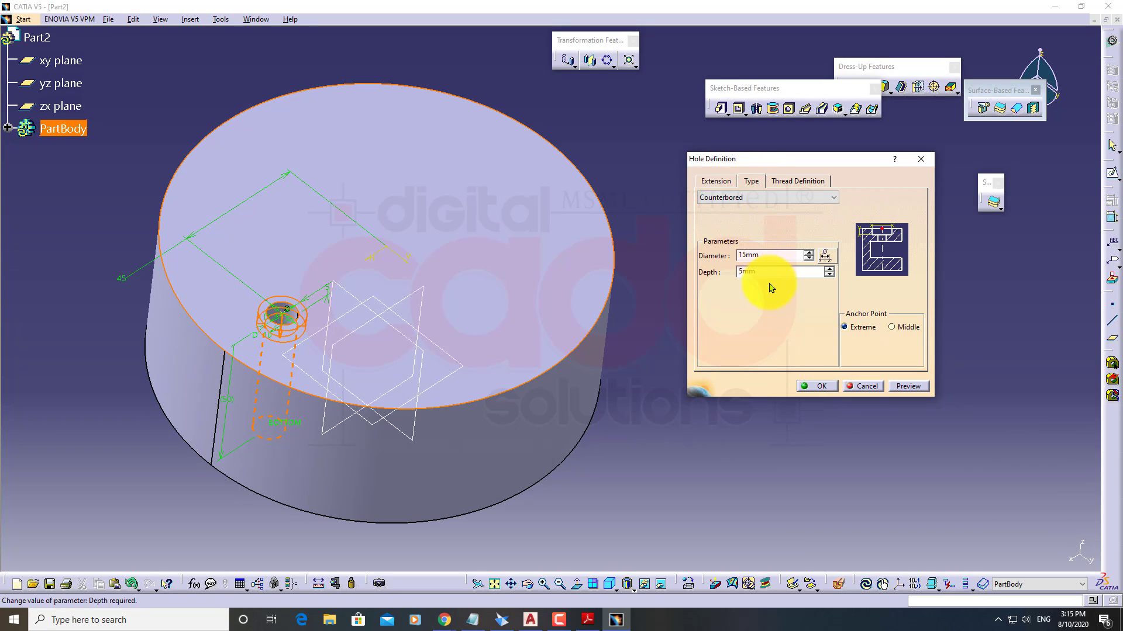
click(817, 387)
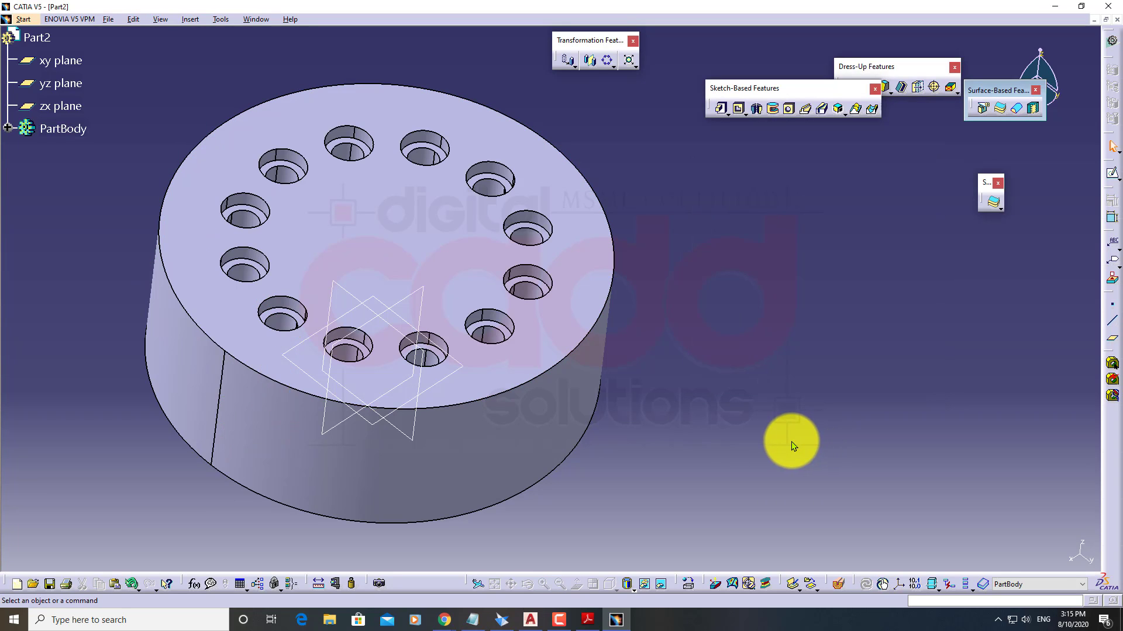
middle_drag(411, 251, 453, 404)
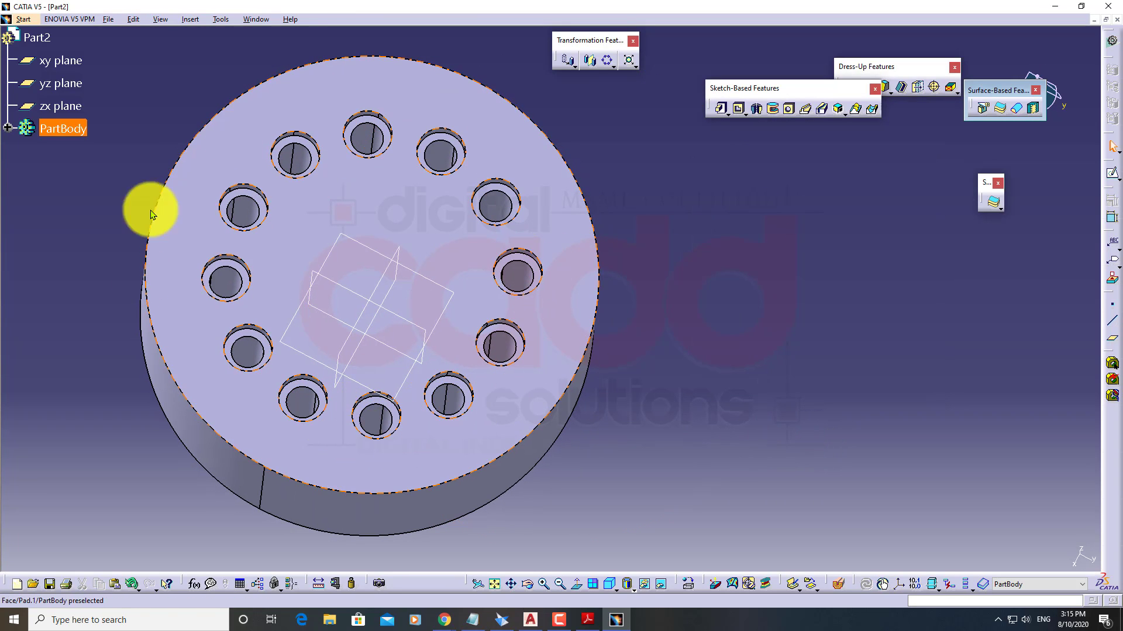
click(608, 583)
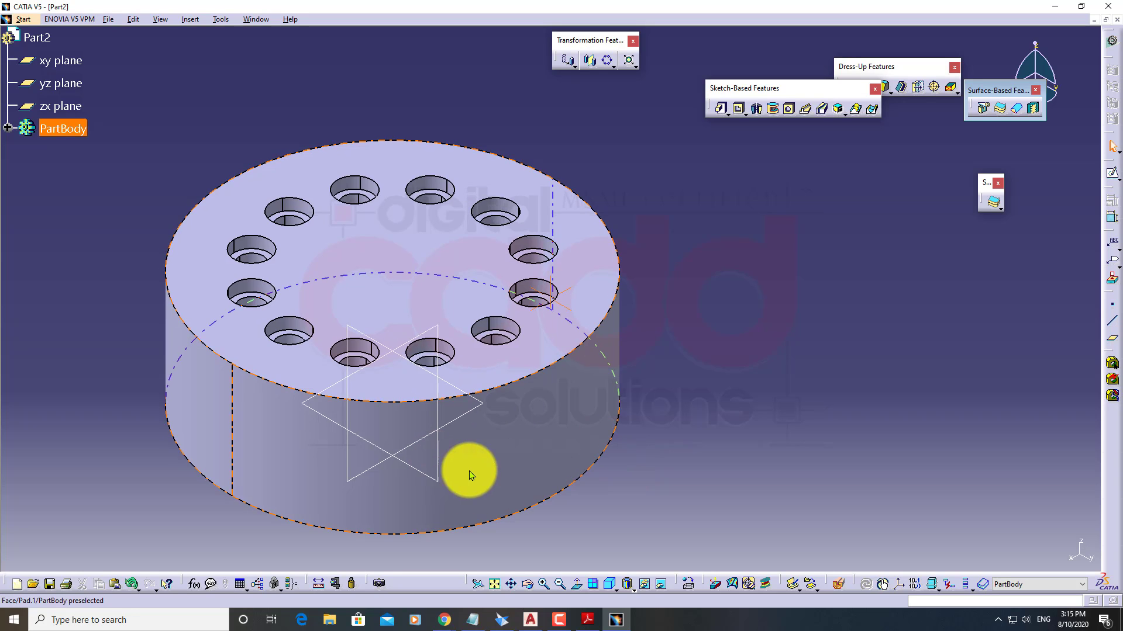
middle_drag(466, 466, 476, 439)
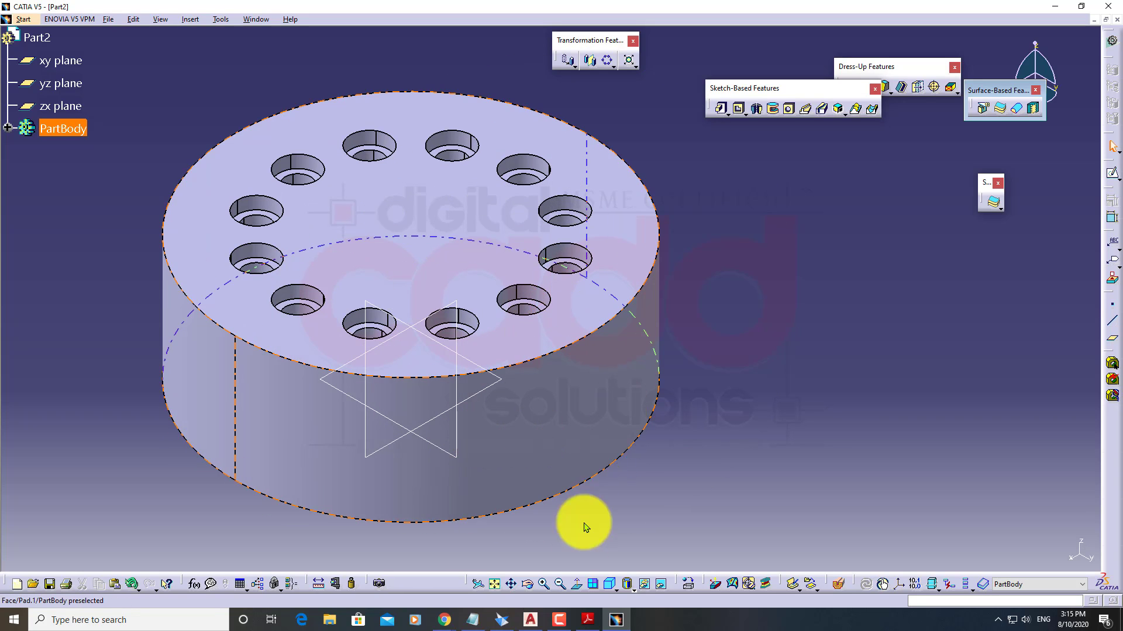
Switch to the CATIA book PDF in Adobe Reader and frame the Bidirectional Associativity heading and its paragraph
click(588, 621)
scroll(596, 462, down, 10)
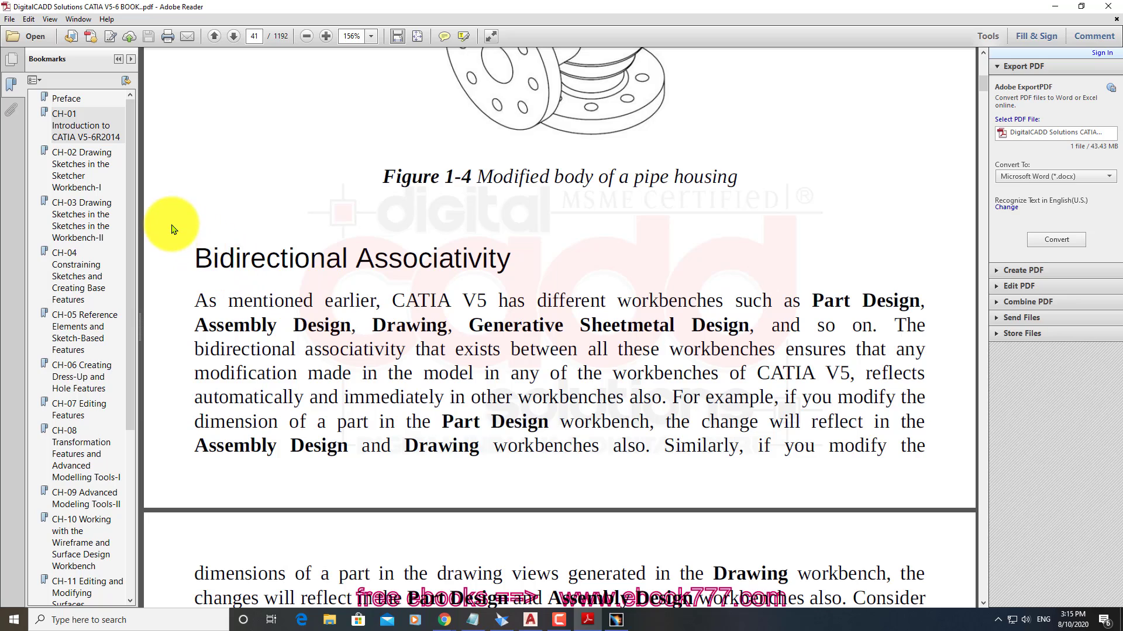
drag(189, 237, 522, 291)
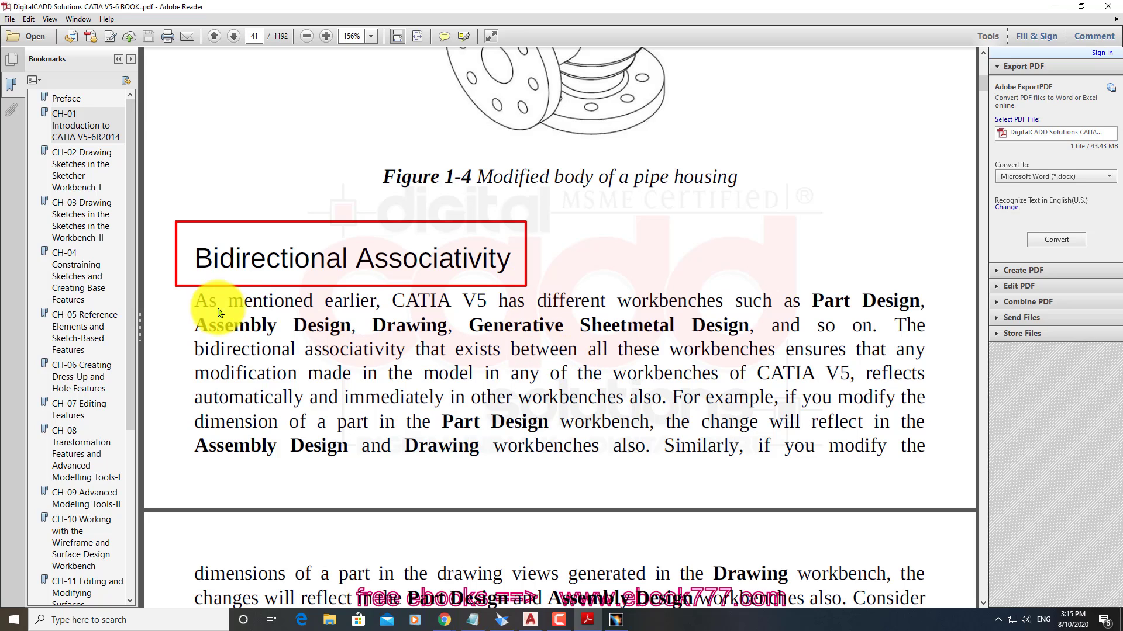
drag(183, 289, 936, 469)
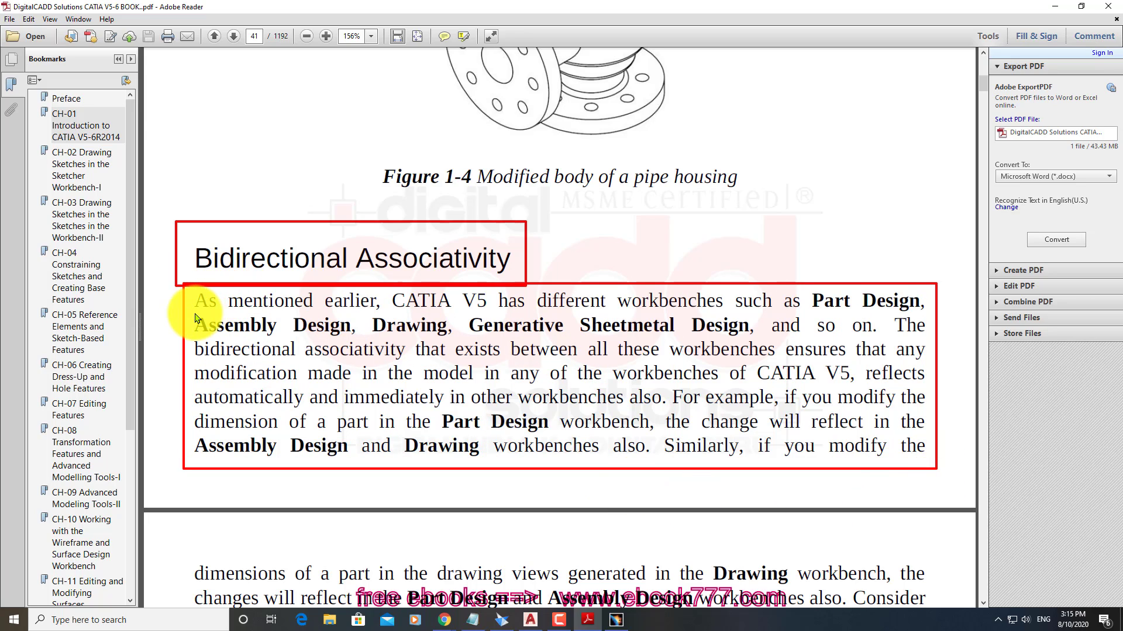
Read the Bidirectional Associativity paragraph line by line, underlining its sentences in red, and clear the markings
drag(196, 315, 924, 315)
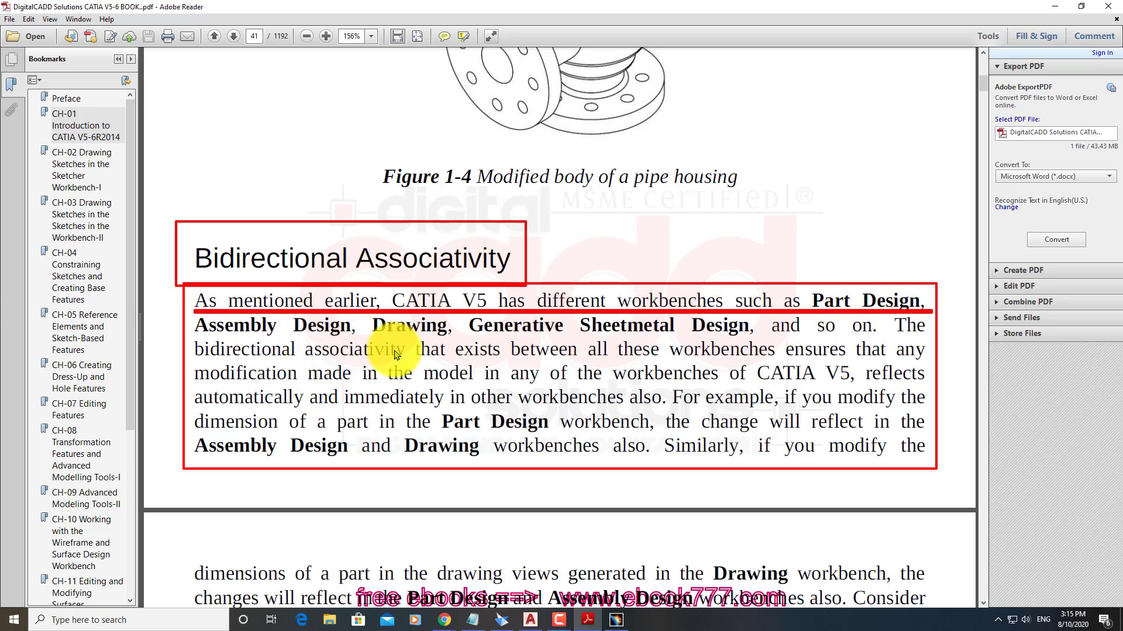
drag(205, 341, 929, 338)
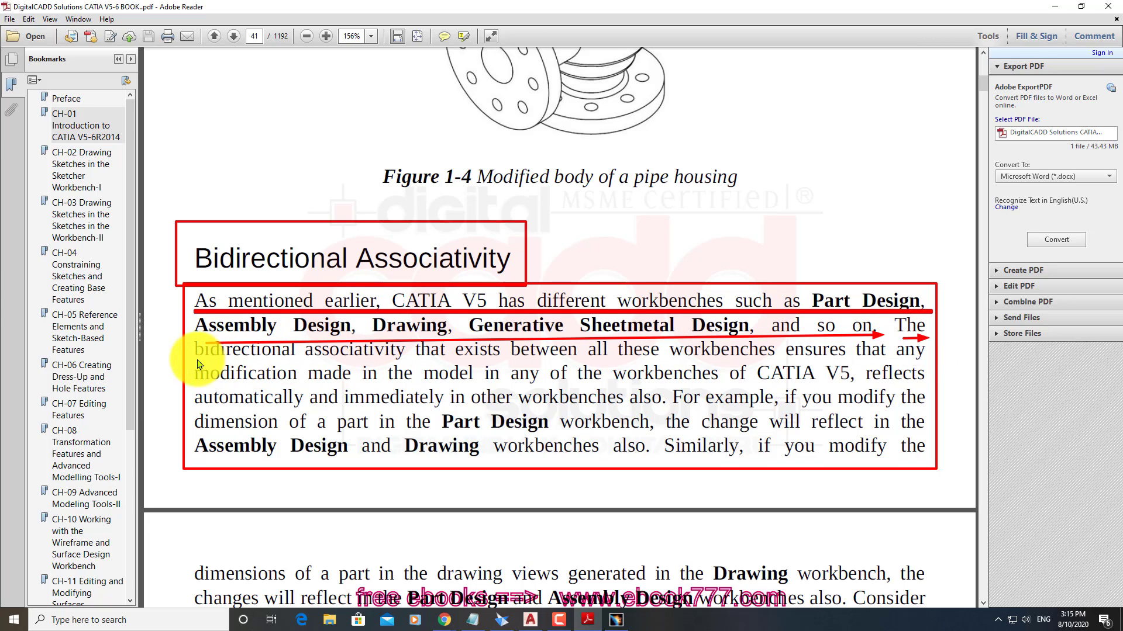
drag(195, 358, 932, 360)
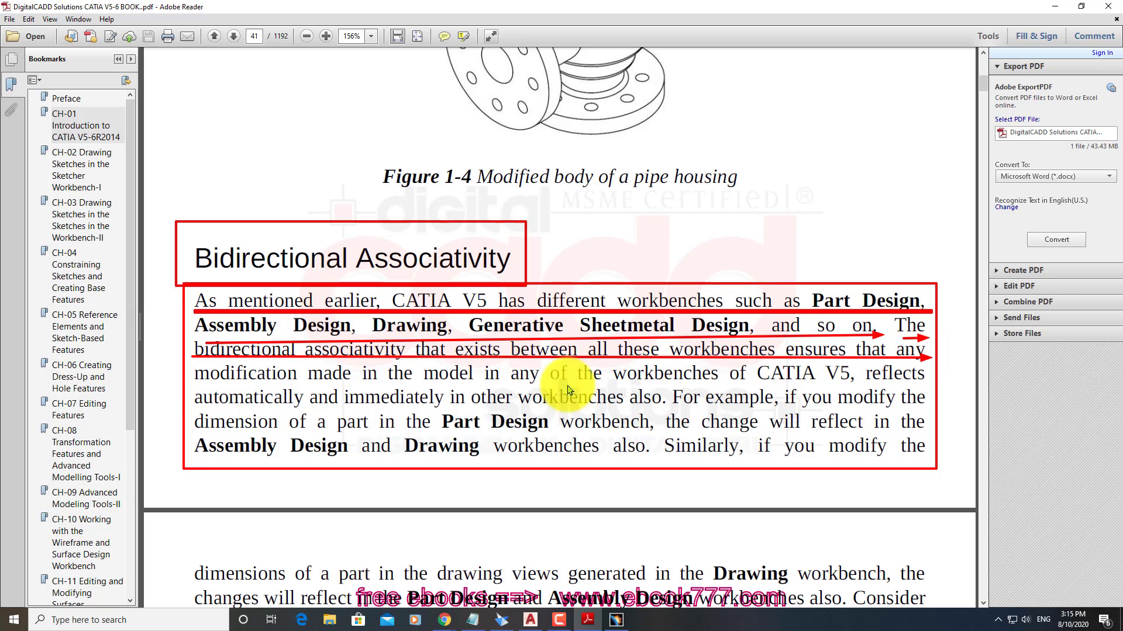
mouse_move(197, 386)
mouse_down()
mouse_move(444, 400)
mouse_move(501, 387)
mouse_move(926, 390)
mouse_up()
drag(196, 403, 644, 408)
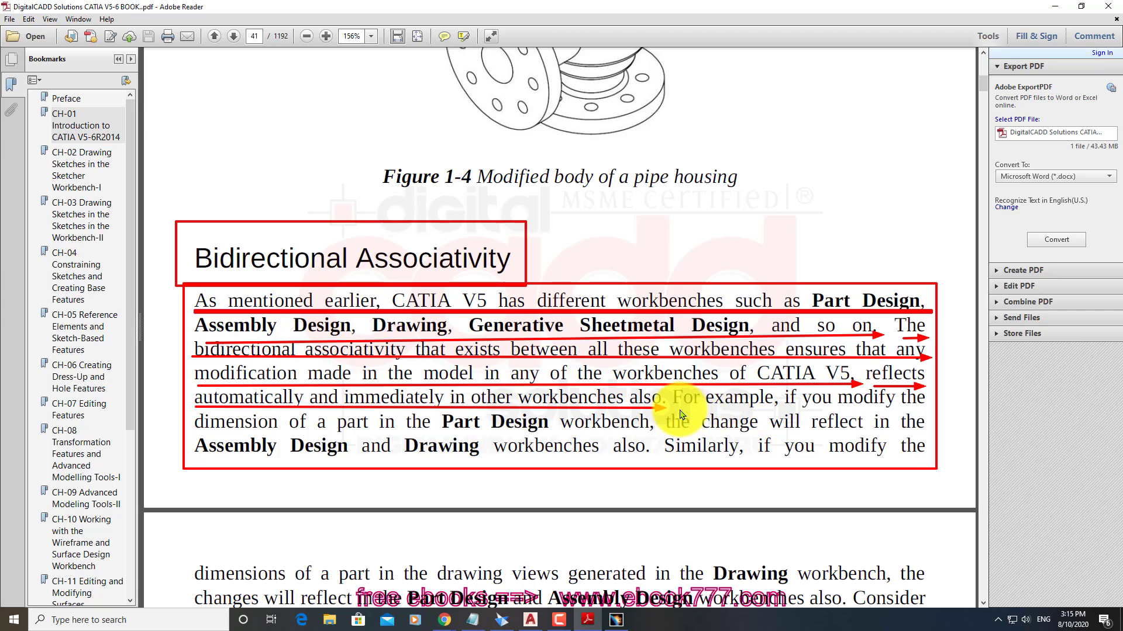
drag(676, 409, 950, 418)
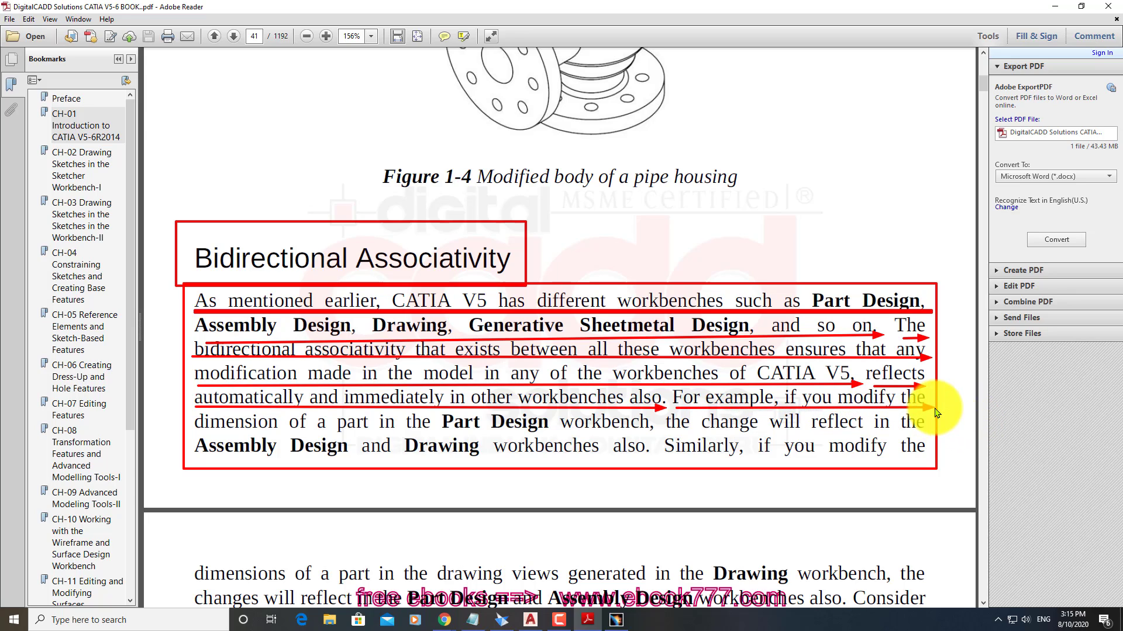
mouse_move(205, 434)
mouse_down()
mouse_move(514, 456)
mouse_move(659, 434)
mouse_move(933, 435)
mouse_up()
drag(203, 463, 652, 461)
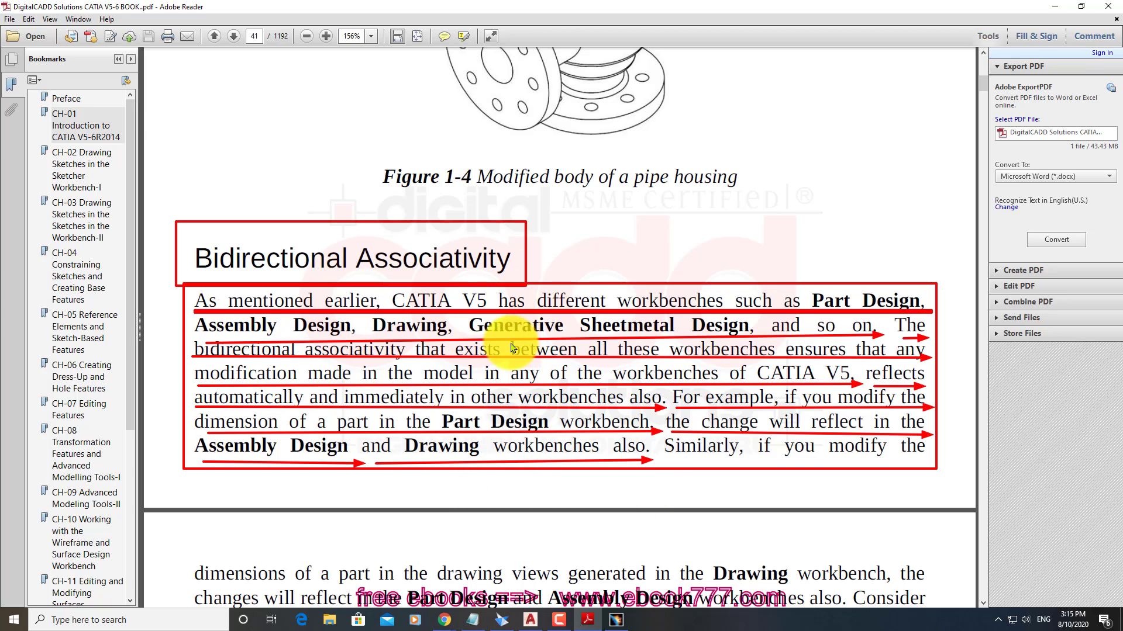
key(Escape)
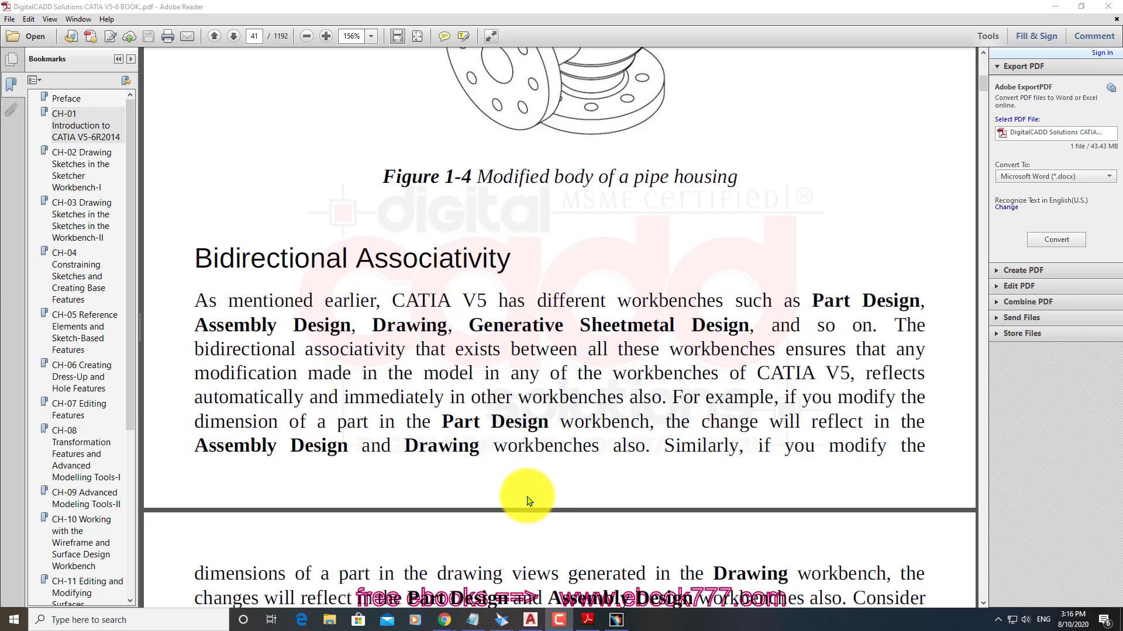
Switch back to CATIA and create an empty ISO A0 drawing at 1:1 scale, hiding its grid and detaching the view-creation tools
click(616, 621)
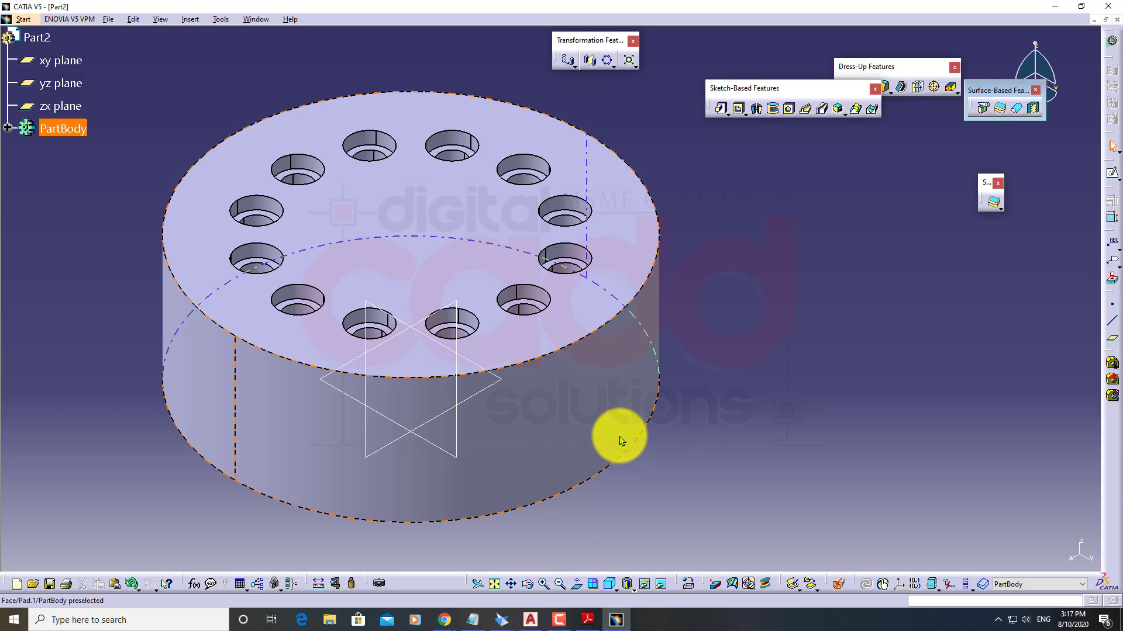
middle_drag(501, 275, 501, 318)
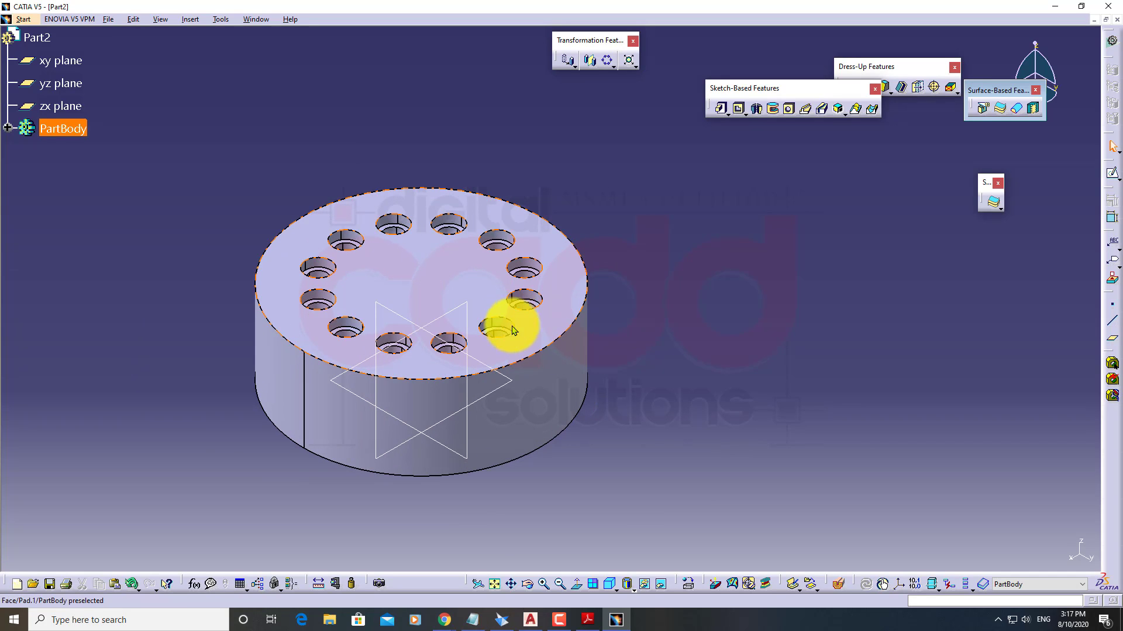
mouse_move(527, 444)
middle_down()
mouse_move(608, 439)
mouse_move(623, 422)
middle_up()
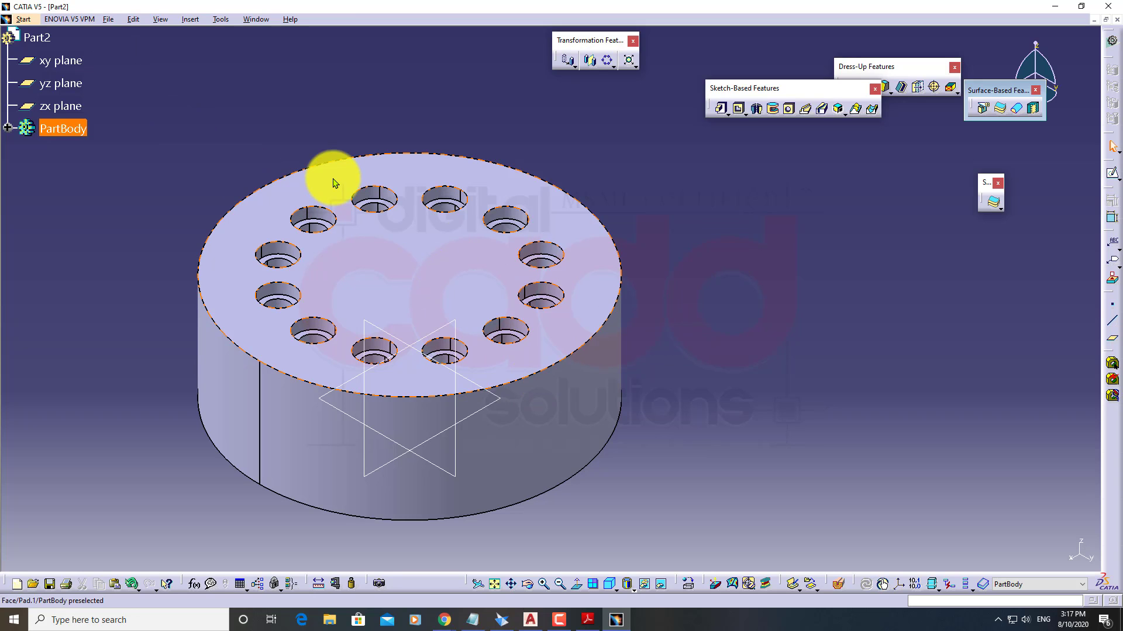
click(31, 22)
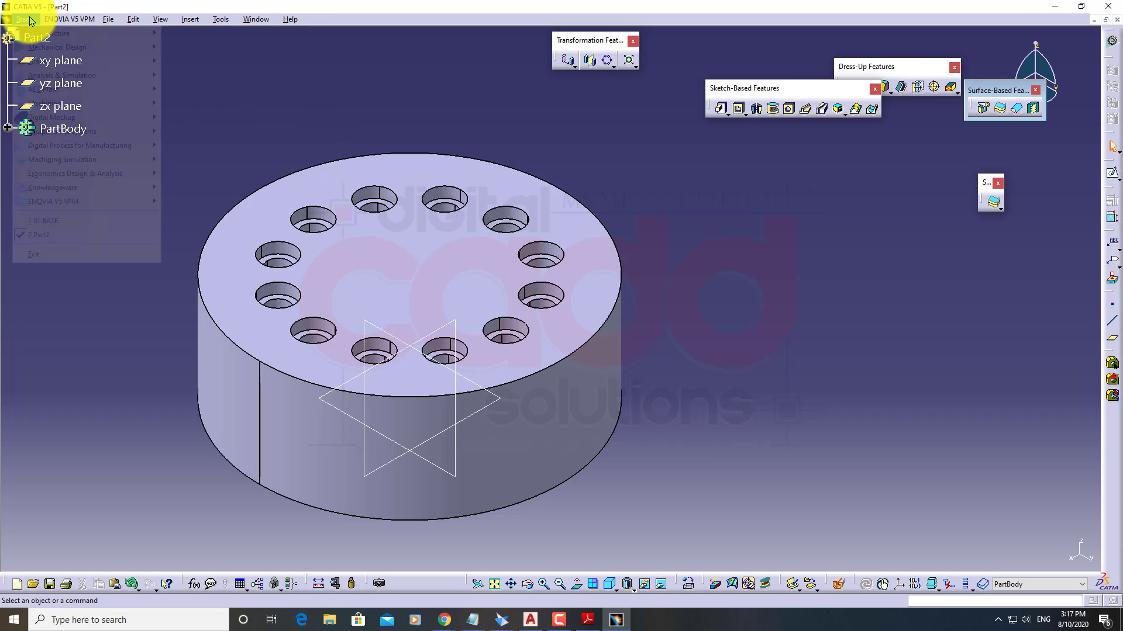
mouse_move(73, 48)
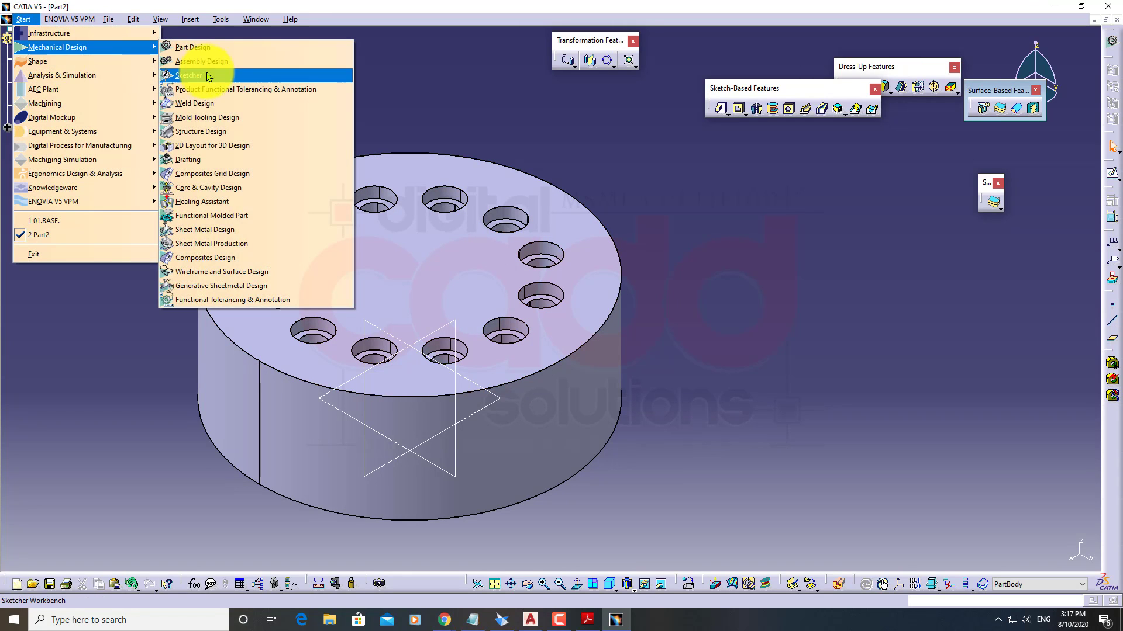
click(198, 169)
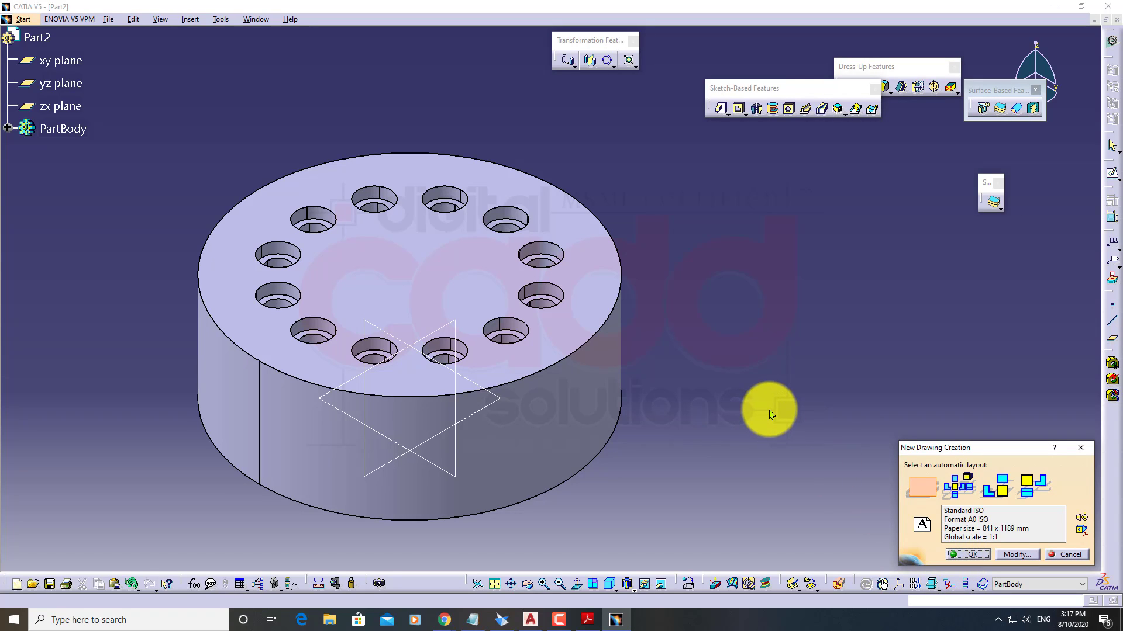
key(Return)
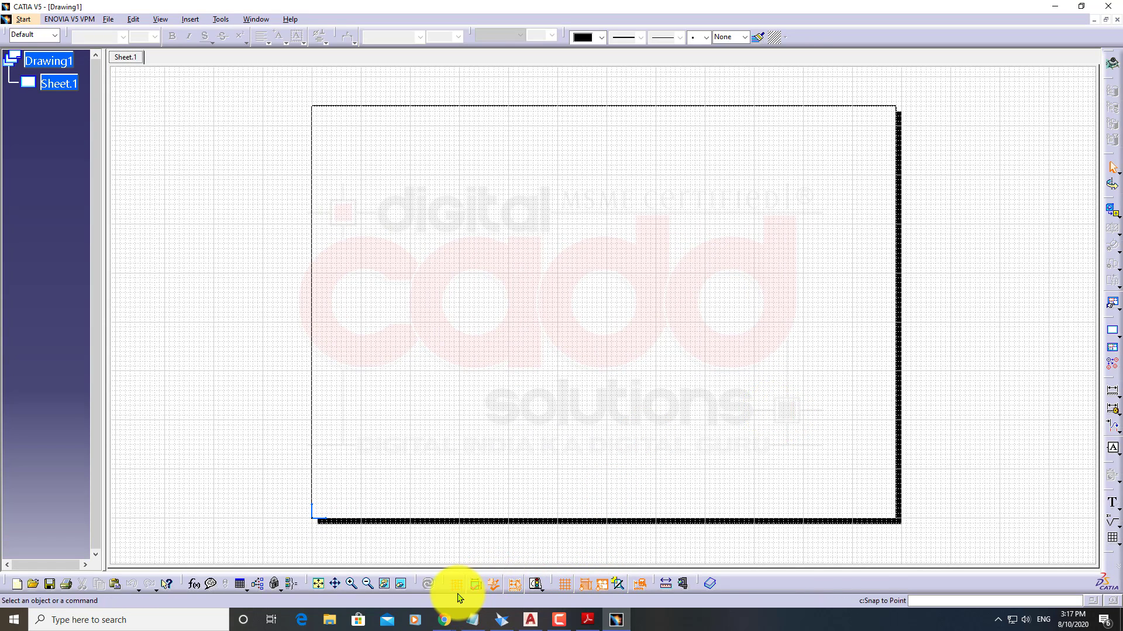
click(566, 585)
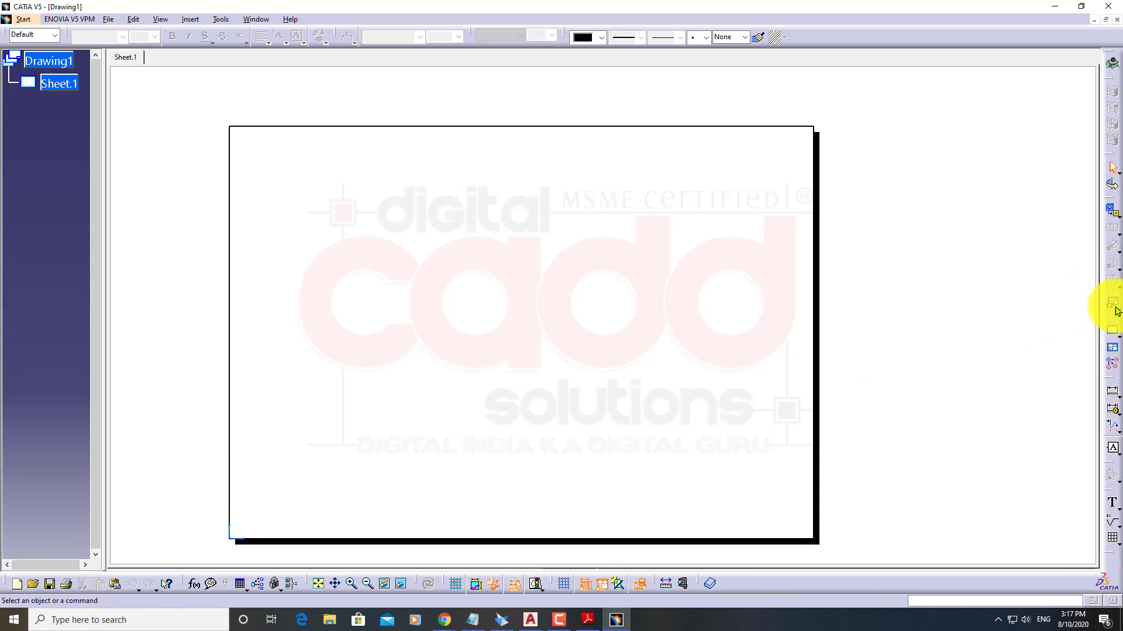
drag(1108, 201, 887, 176)
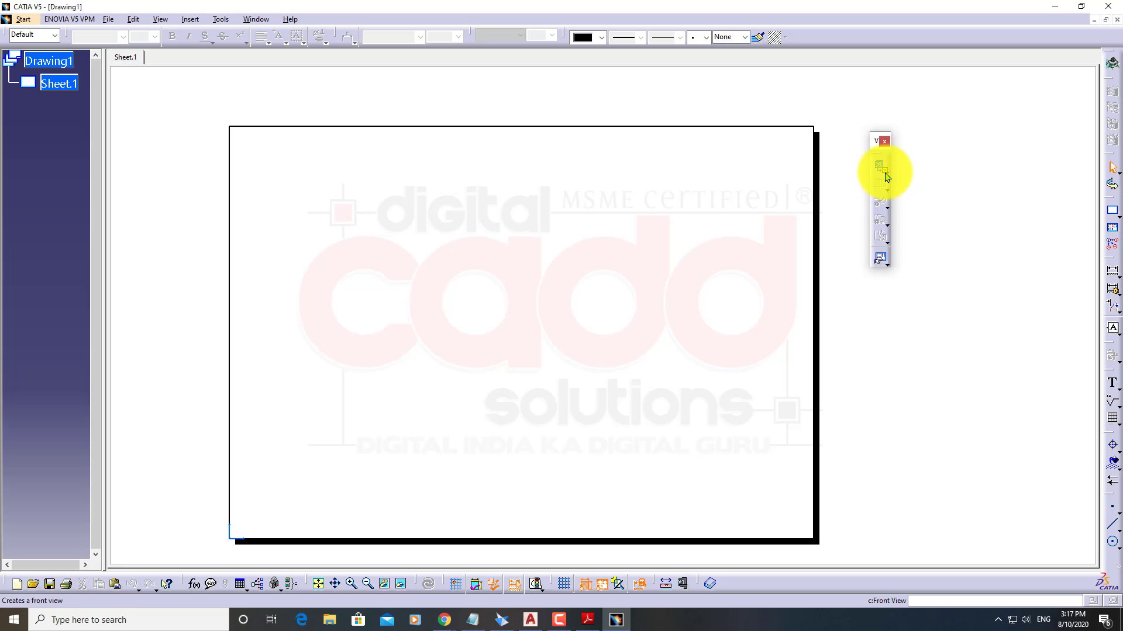
Try a front view on the sheet using the disc's top face as reference, and delete that view
click(256, 20)
click(268, 108)
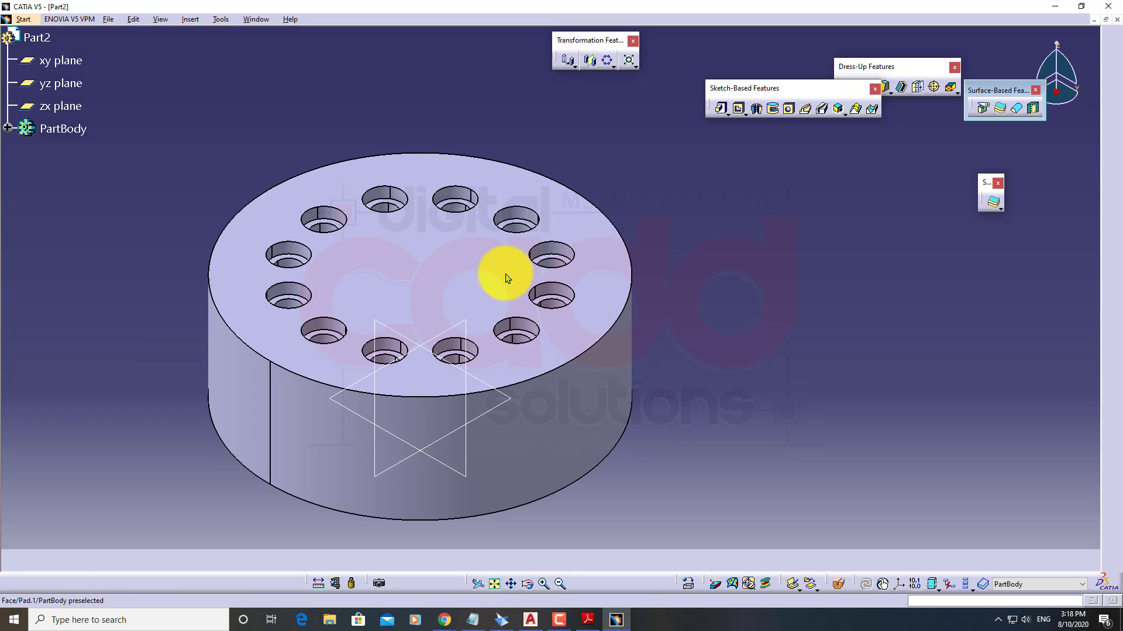
click(441, 264)
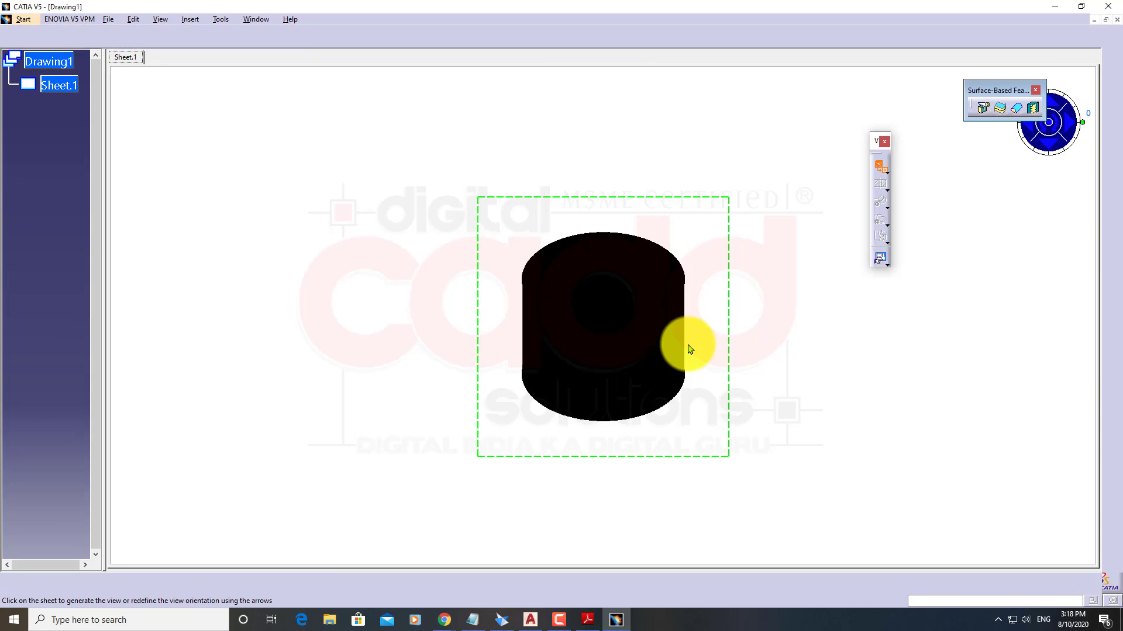
click(818, 327)
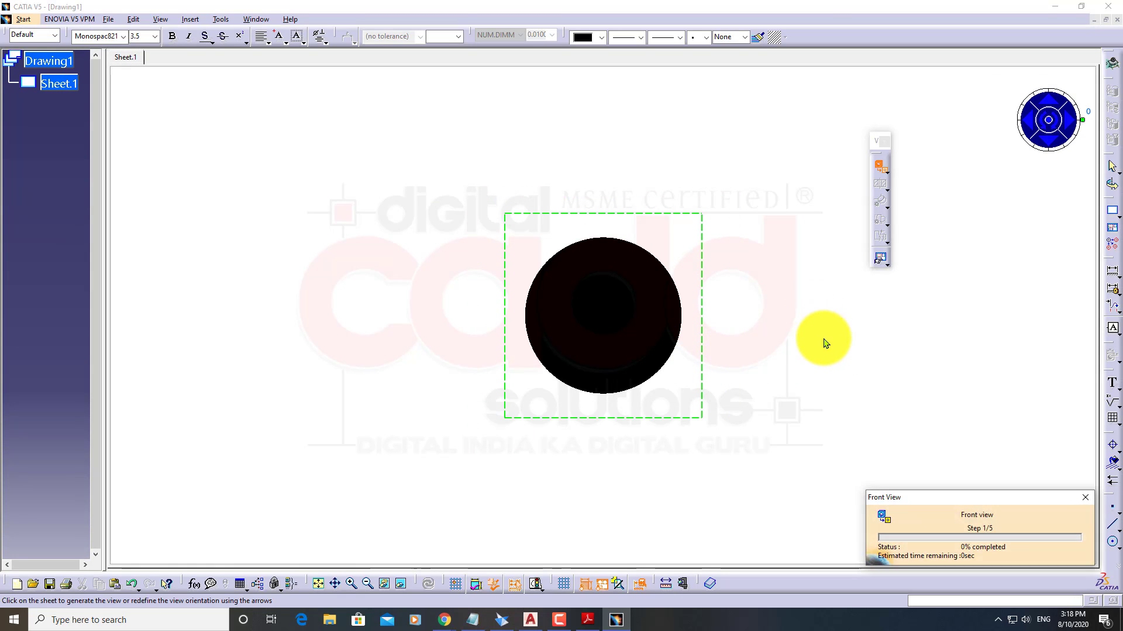
mouse_move(820, 338)
middle_down()
mouse_move(714, 298)
mouse_move(720, 334)
mouse_move(724, 303)
middle_up()
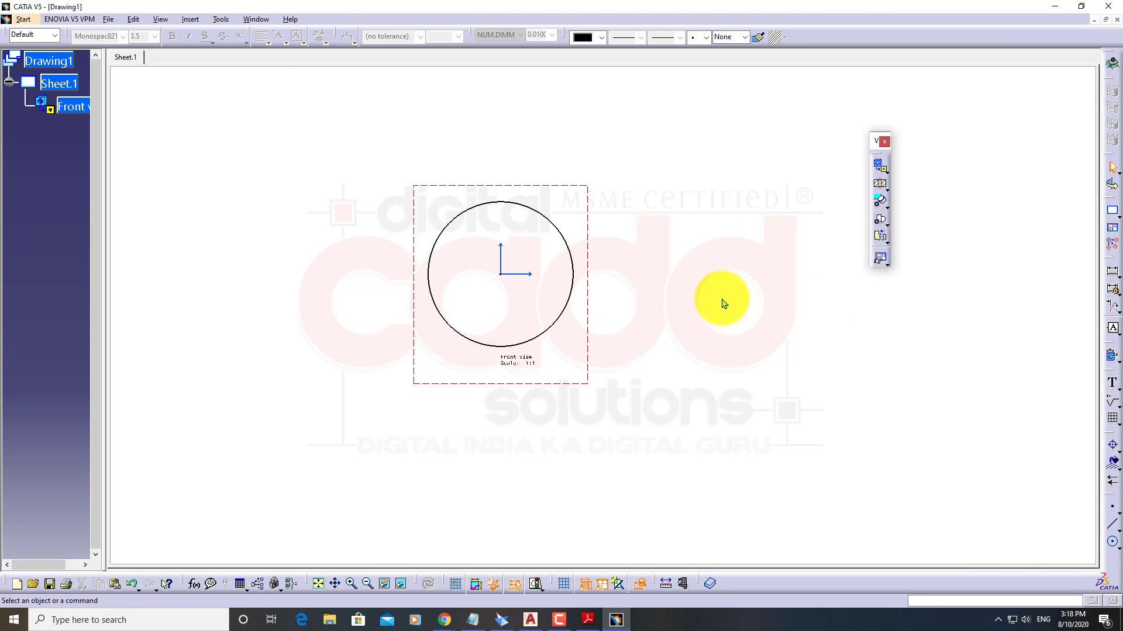
click(567, 391)
key(Delete)
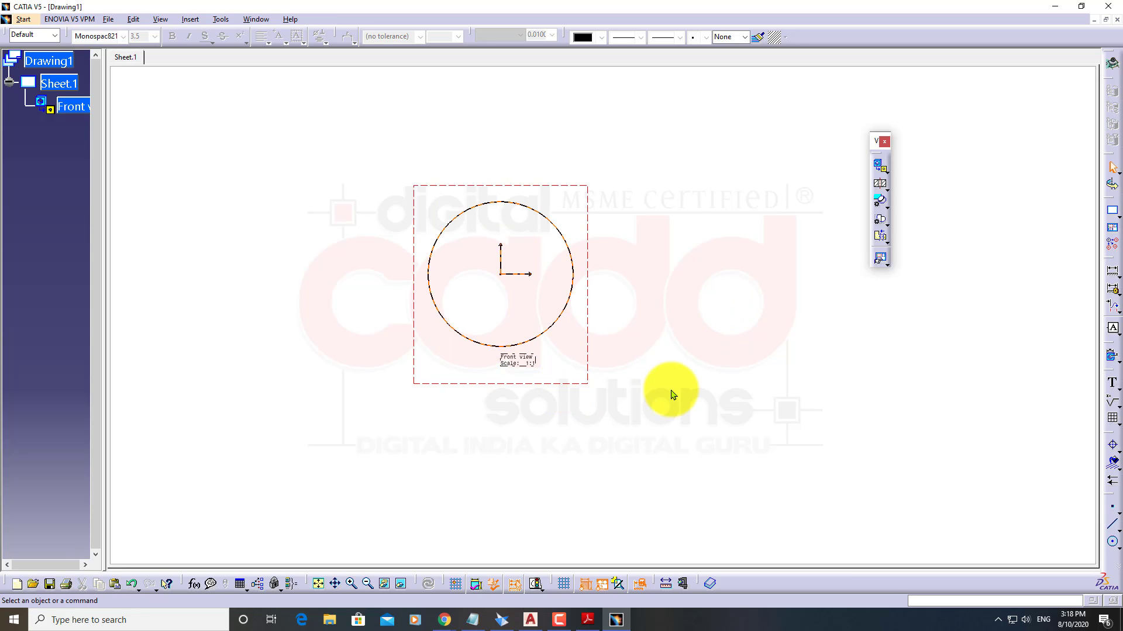
Generate a front view on the sheet from Part2, using the disc's top face as the reference plane
click(881, 185)
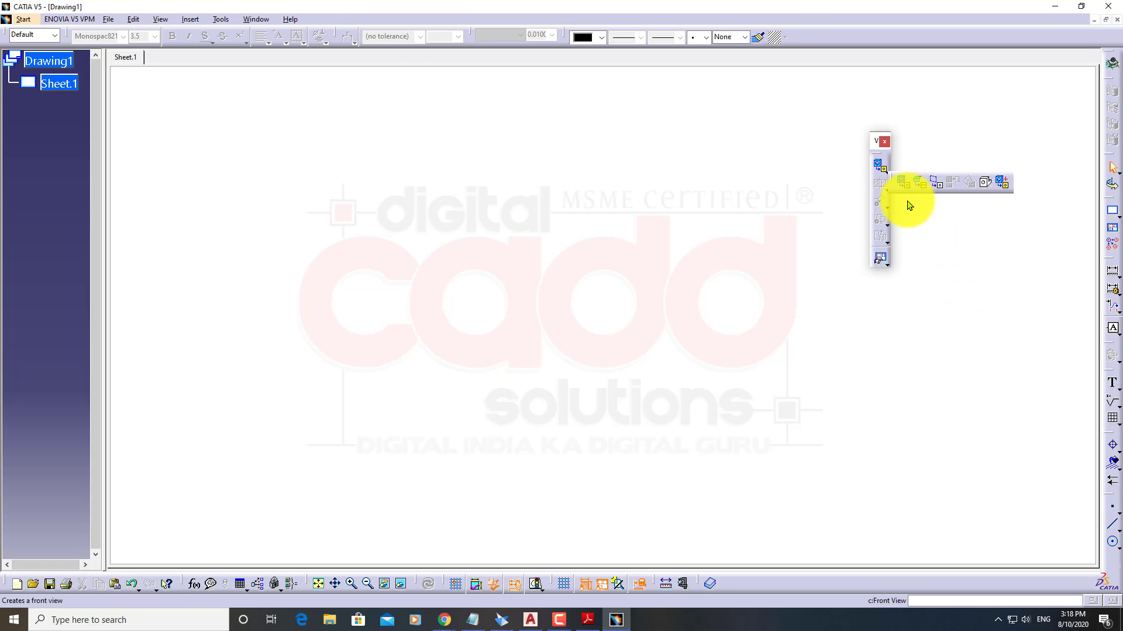
click(909, 187)
click(256, 20)
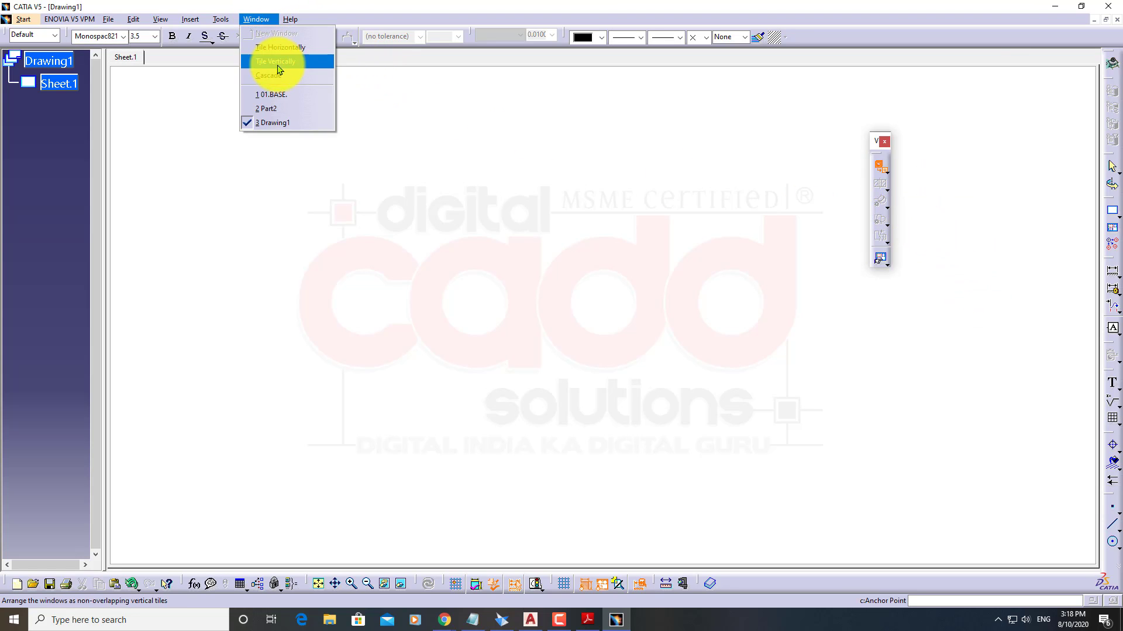
click(281, 111)
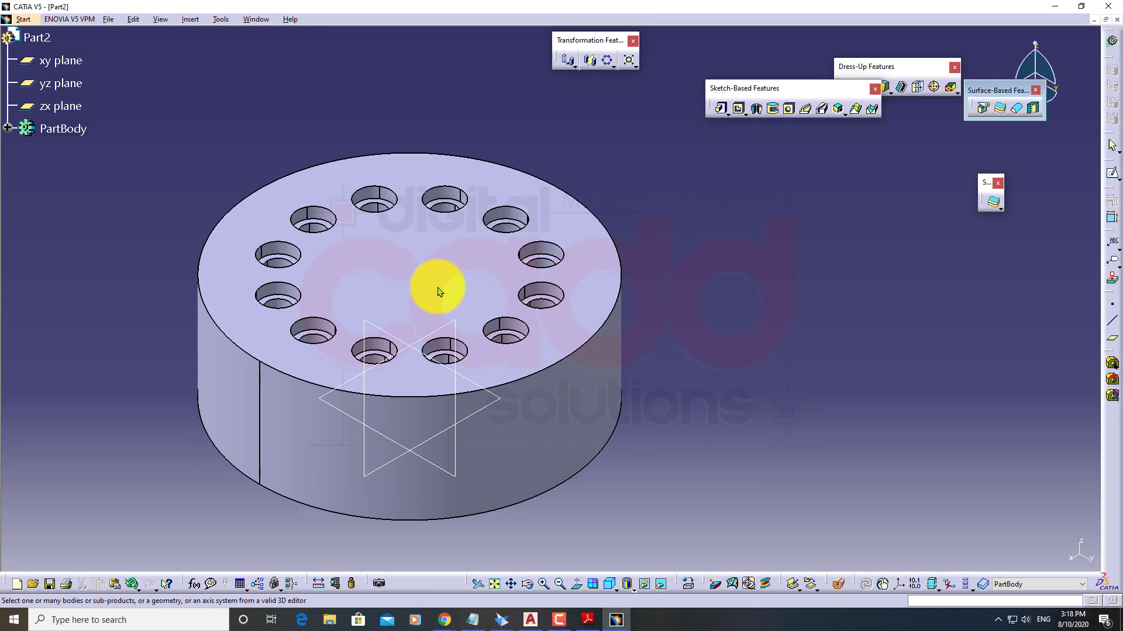
click(437, 258)
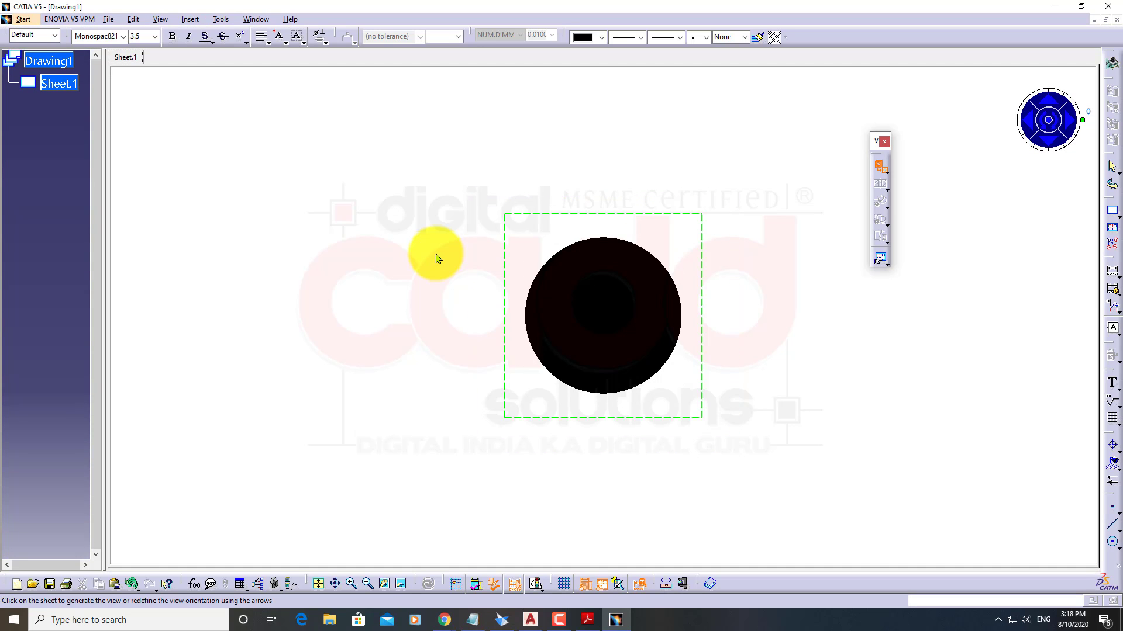
click(787, 297)
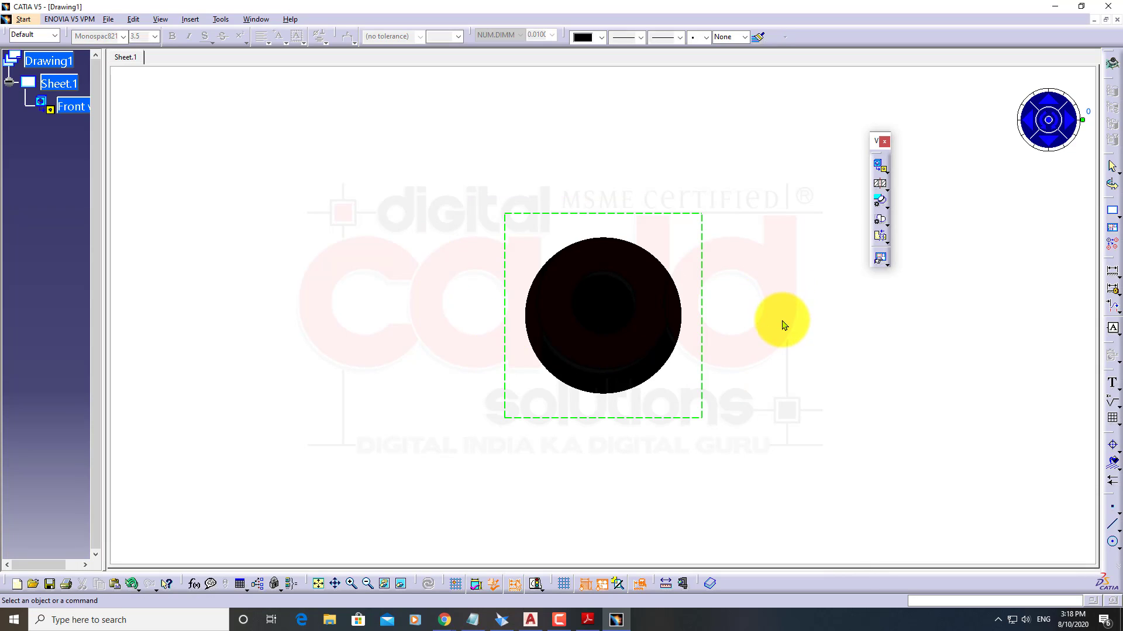
middle_drag(765, 348, 659, 198)
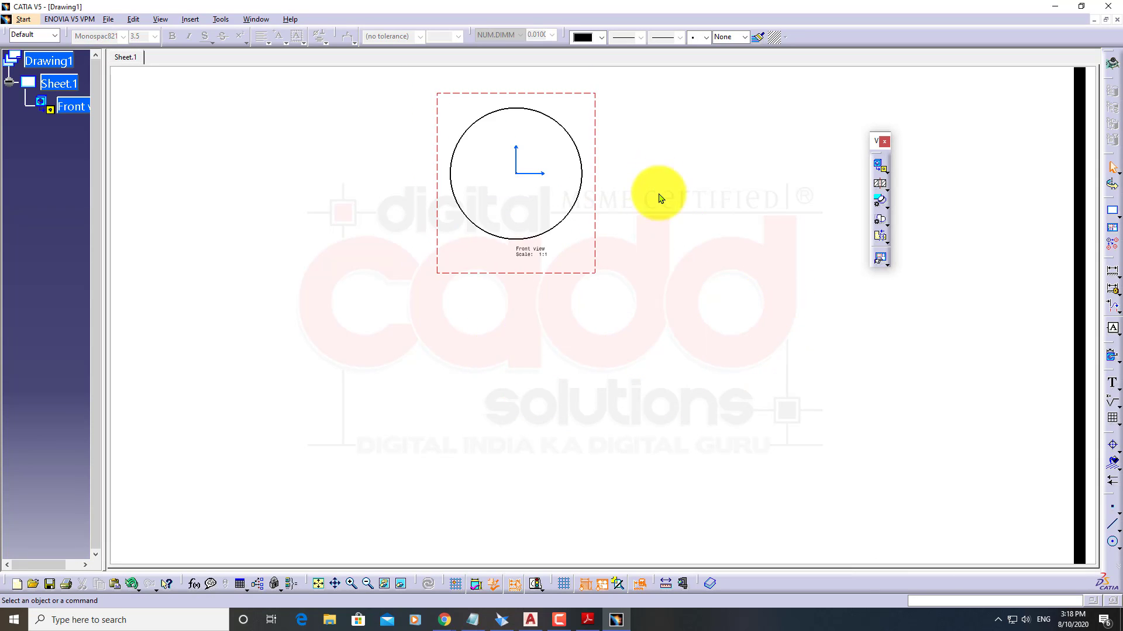
Cut the disc's front view with a vertical section line through its center and place the section view to its right
click(880, 183)
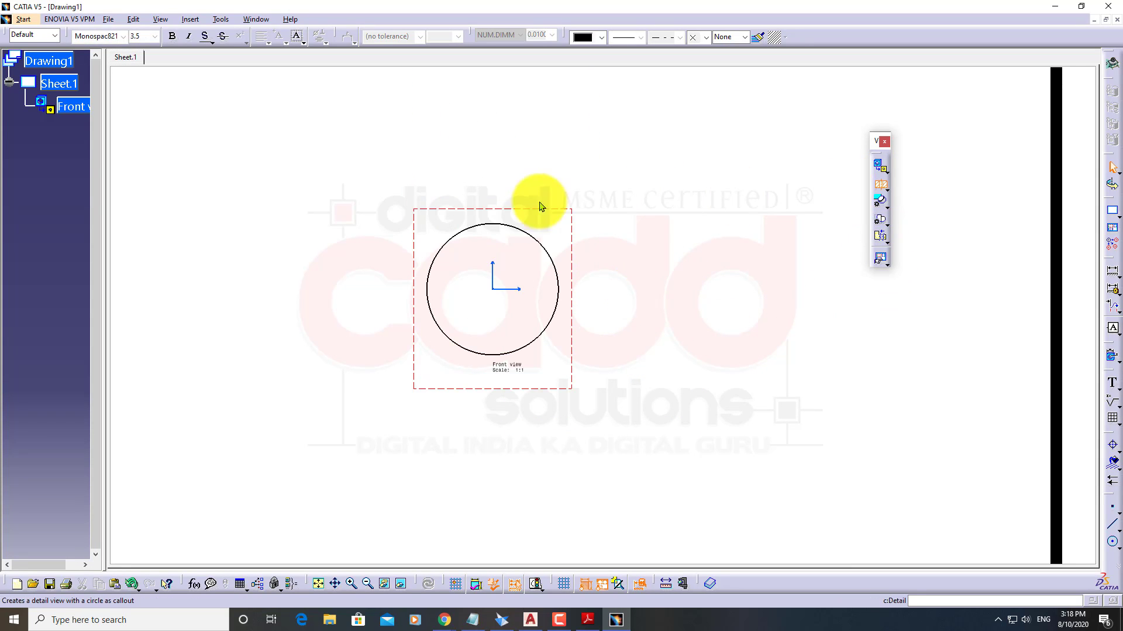
click(493, 188)
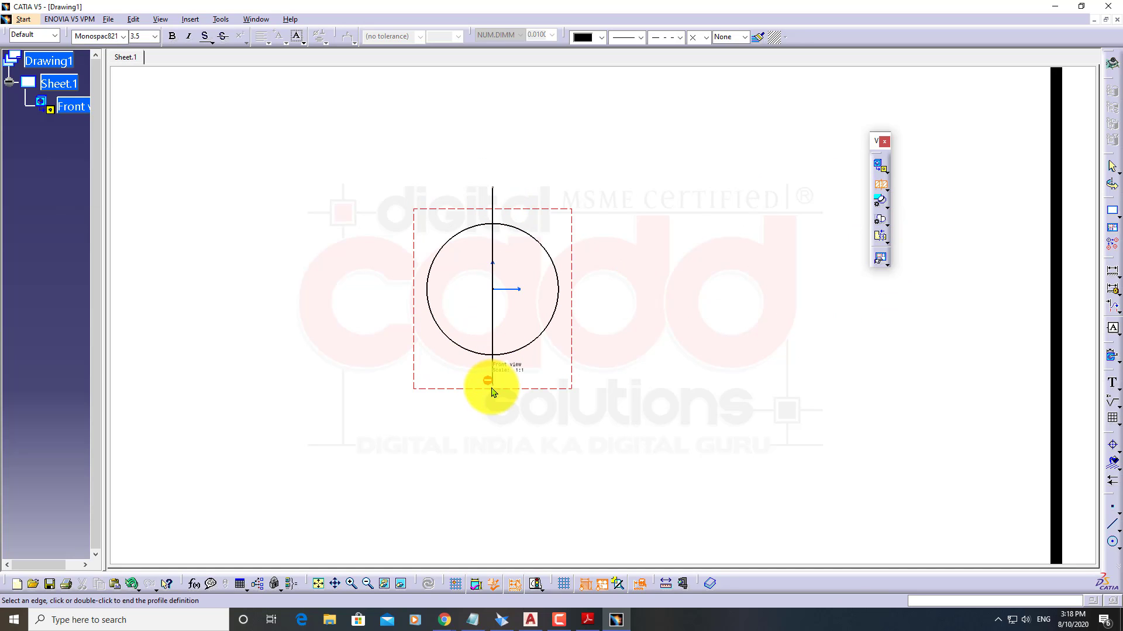
double_click(491, 390)
click(645, 337)
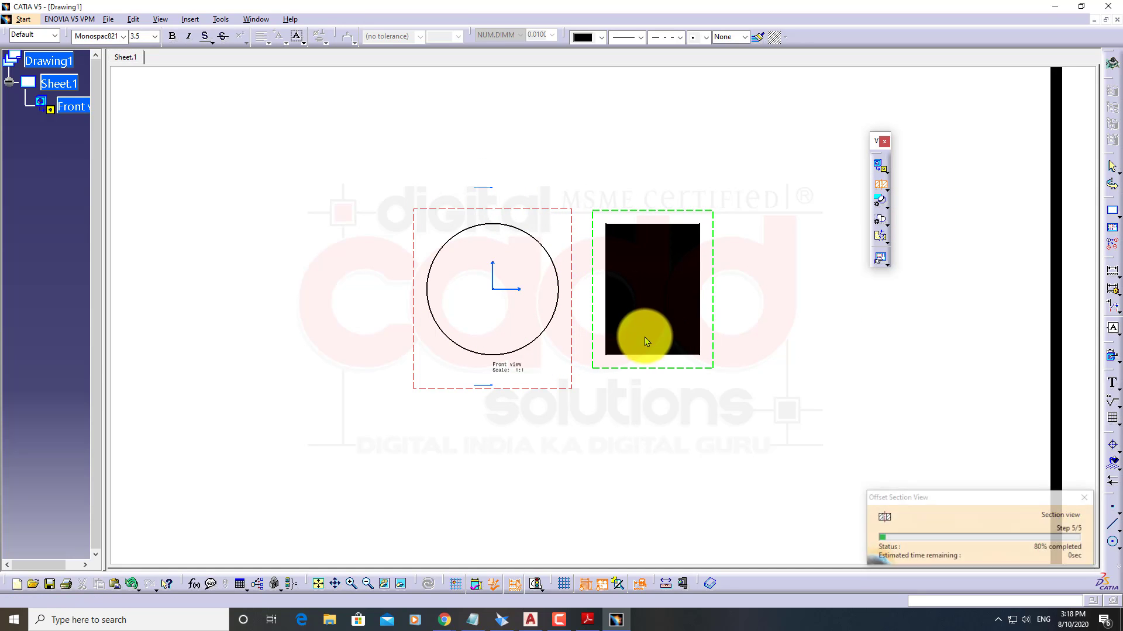
mouse_move(747, 319)
middle_down()
mouse_move(741, 247)
mouse_move(736, 275)
middle_up()
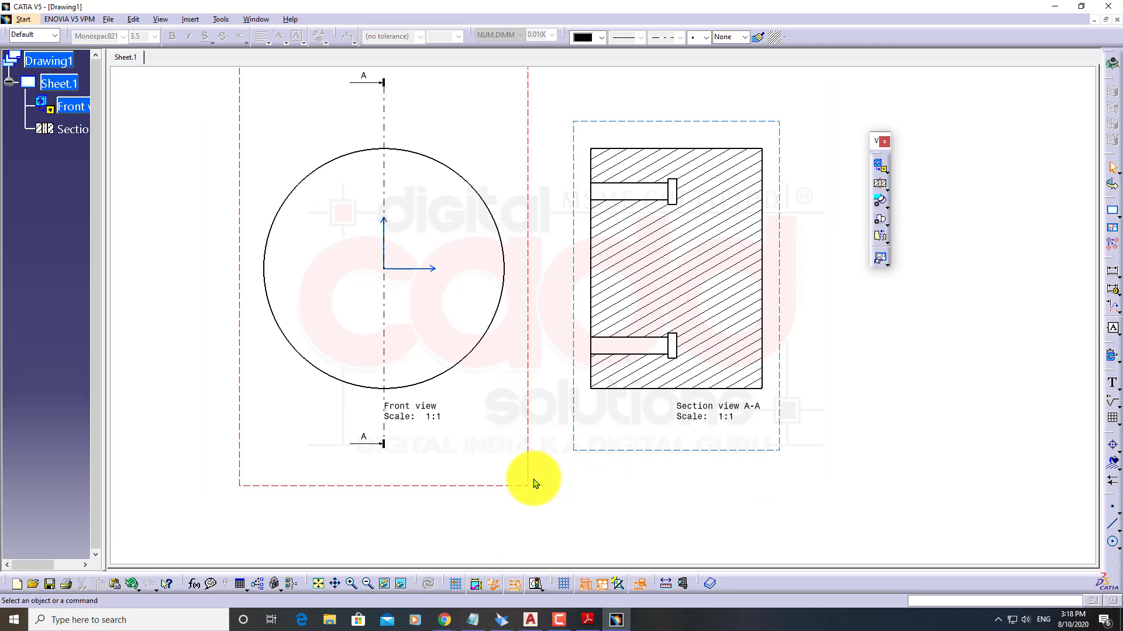
mouse_move(548, 476)
middle_down()
mouse_move(575, 409)
mouse_move(576, 461)
mouse_move(579, 427)
mouse_move(659, 439)
middle_up()
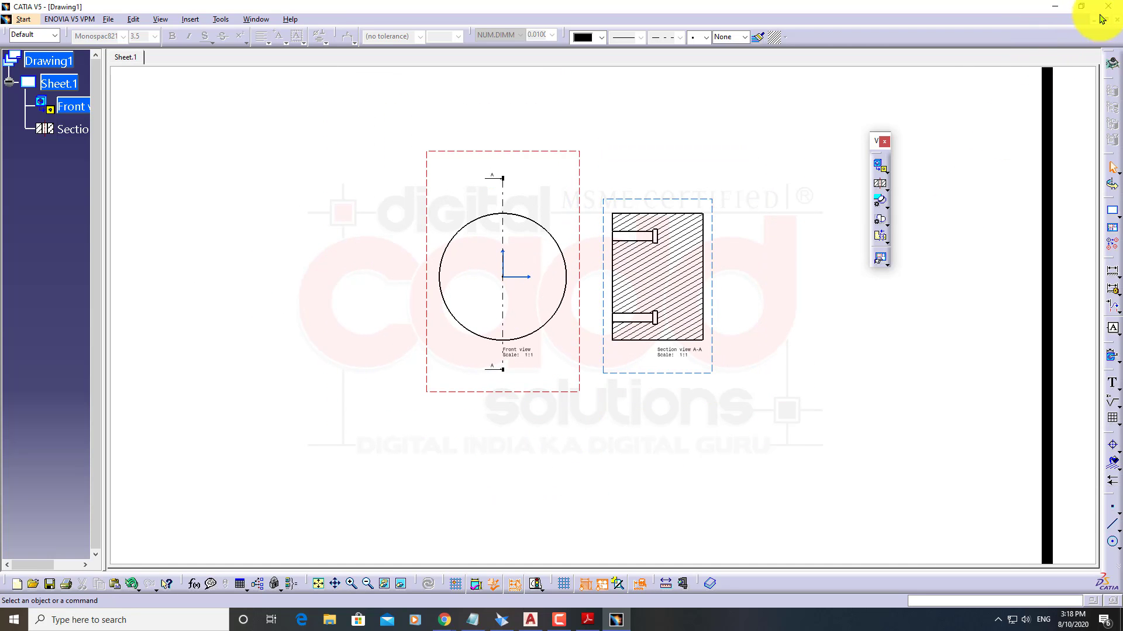
Close Drawing1 without saving it and set the disc model to the isometric view
click(1117, 23)
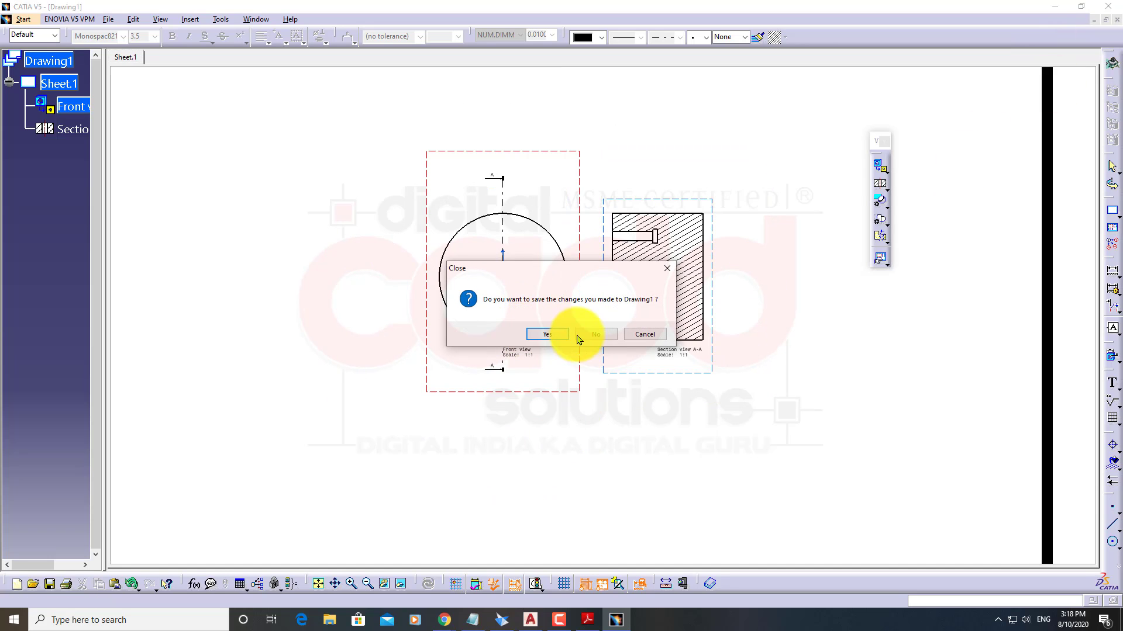
click(592, 335)
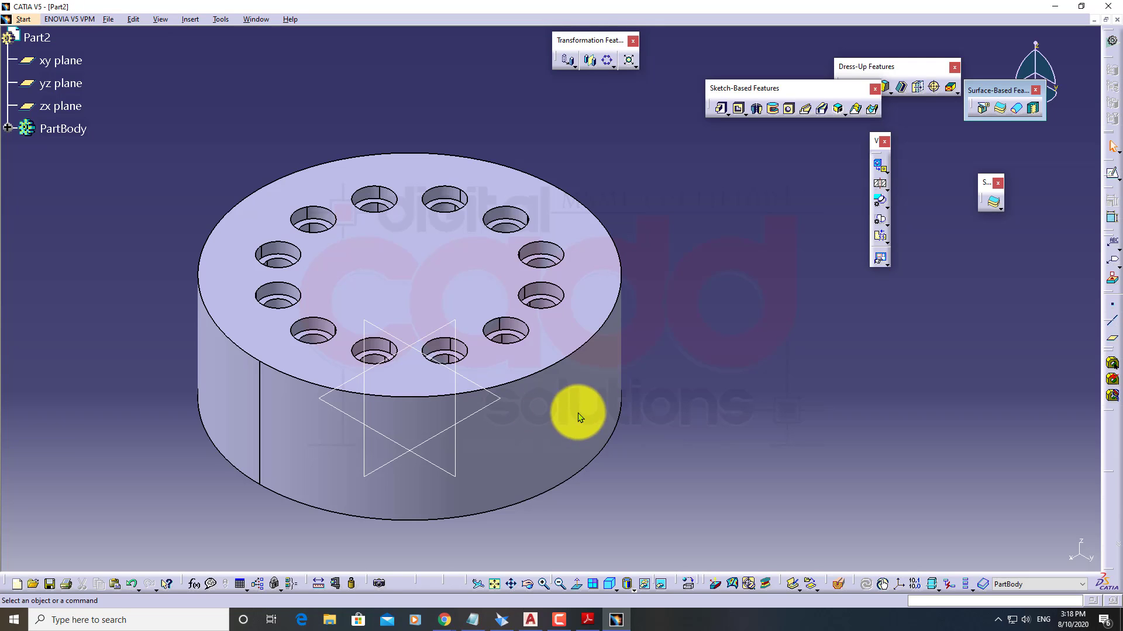
mouse_move(579, 414)
middle_down()
mouse_move(744, 368)
mouse_move(532, 370)
mouse_move(486, 156)
mouse_move(514, 46)
mouse_move(584, 40)
mouse_move(524, 421)
mouse_move(417, 346)
mouse_move(541, 483)
mouse_move(549, 258)
mouse_move(597, 491)
middle_up()
click(609, 587)
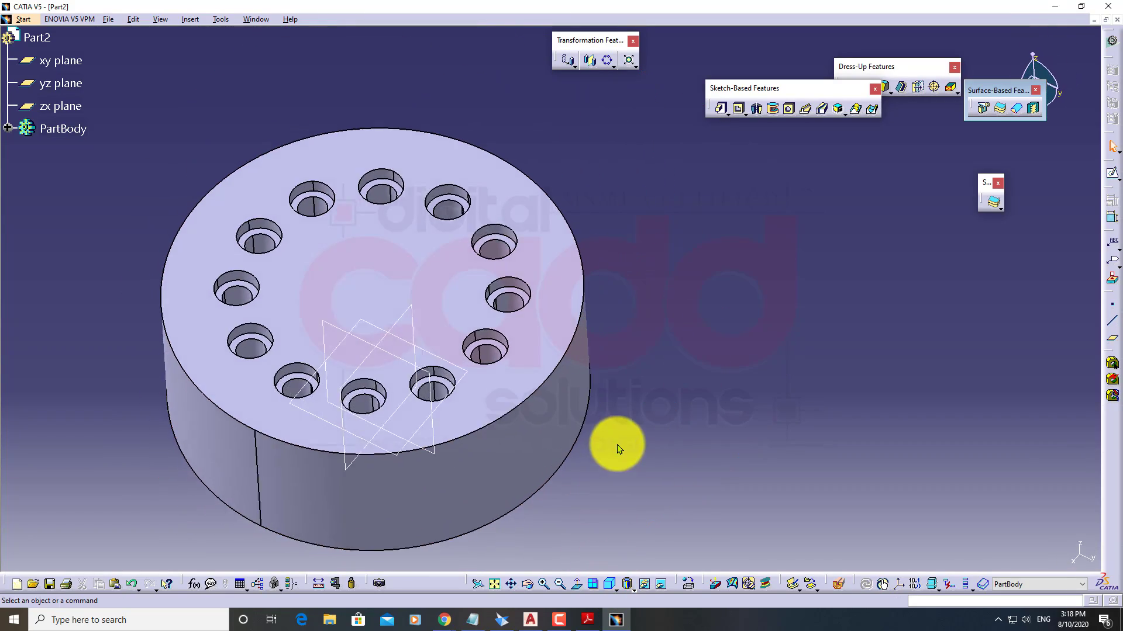
Set the disc's pad length to 40 and display the part shaded with edges but without smooth edges
double_click(574, 402)
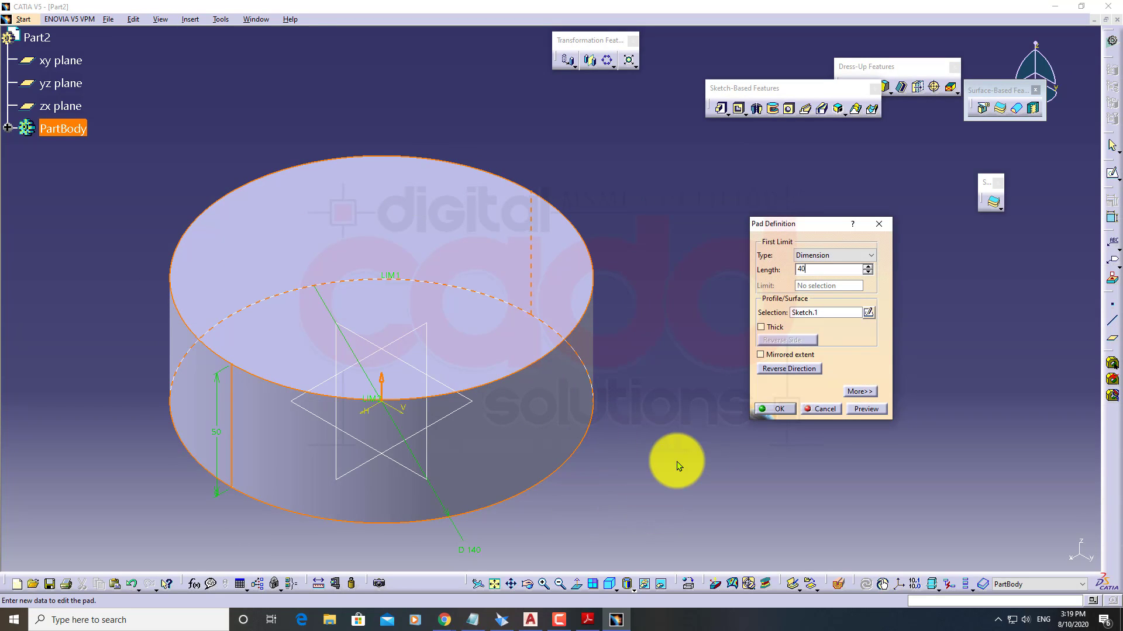
key(Return)
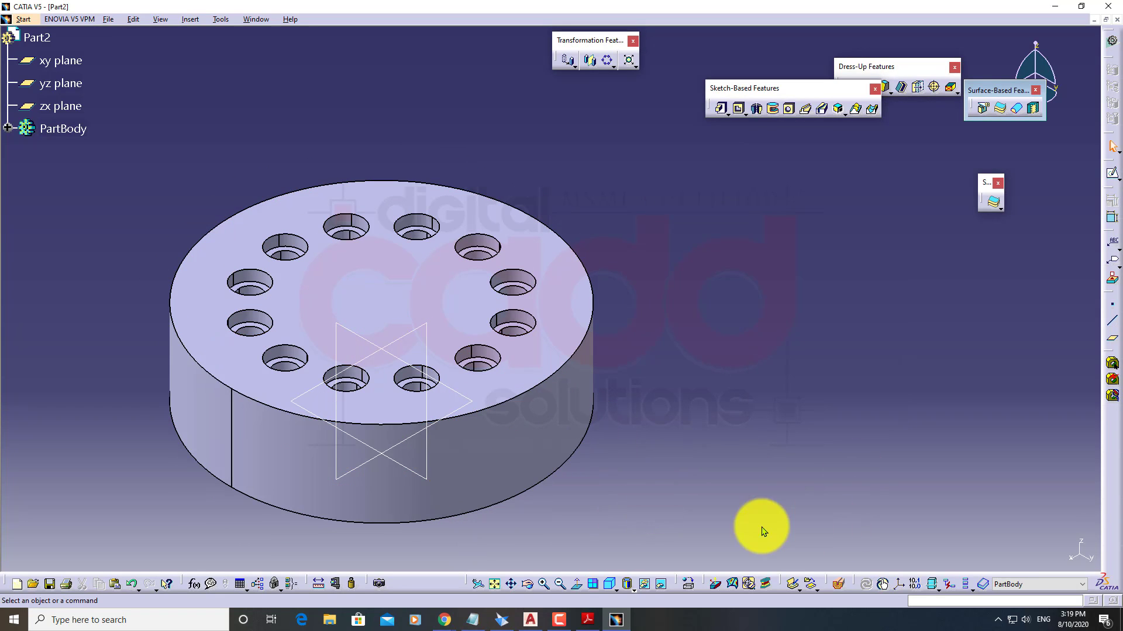
click(630, 588)
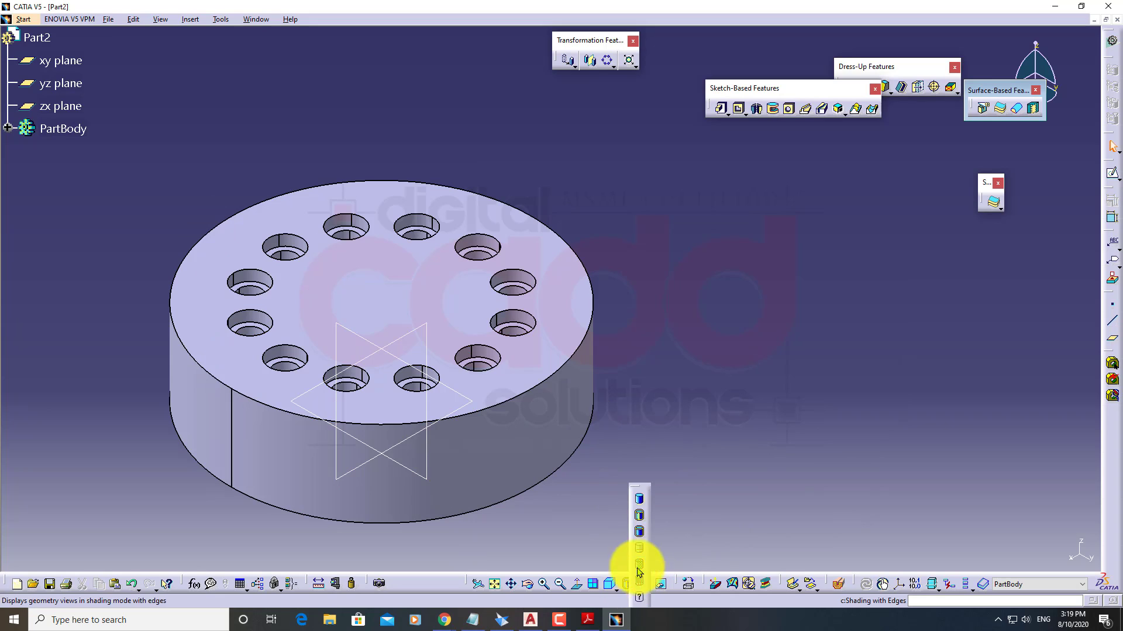
click(656, 433)
middle_drag(664, 363, 655, 339)
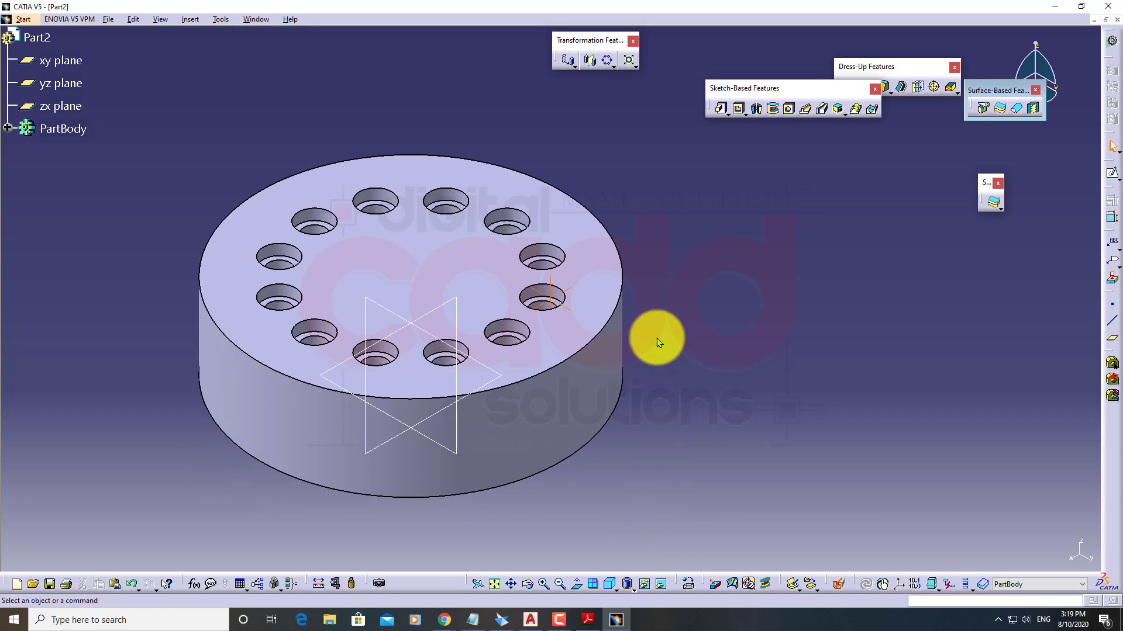
Create a new Drafting document with the empty layout on an ISO A0 sheet at 1:1 scale
click(25, 20)
mouse_move(64, 46)
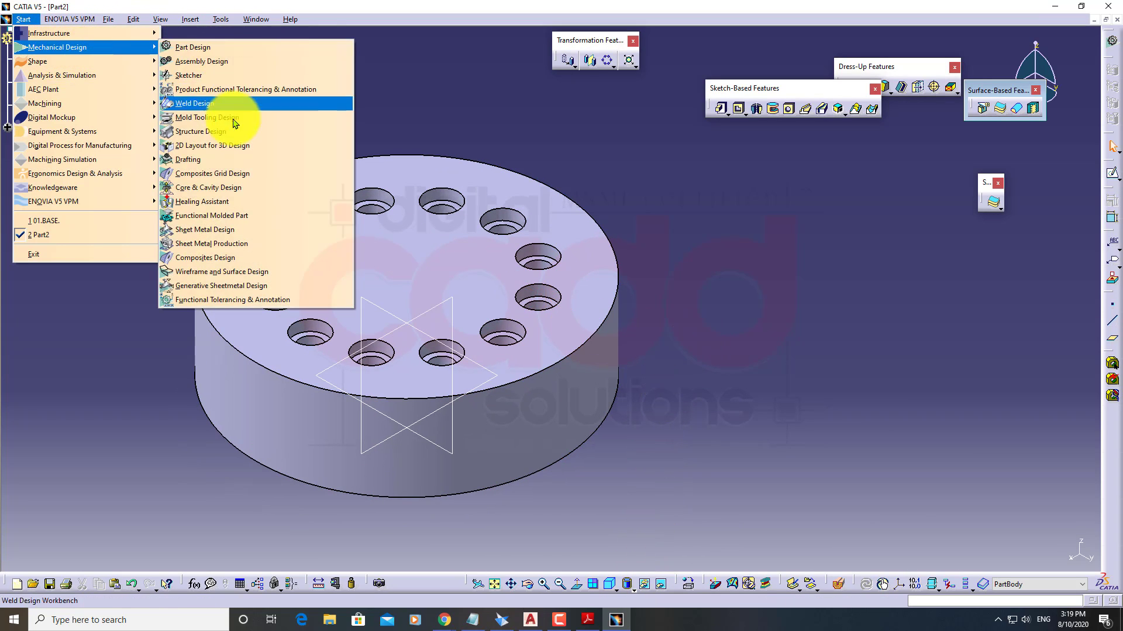
click(205, 162)
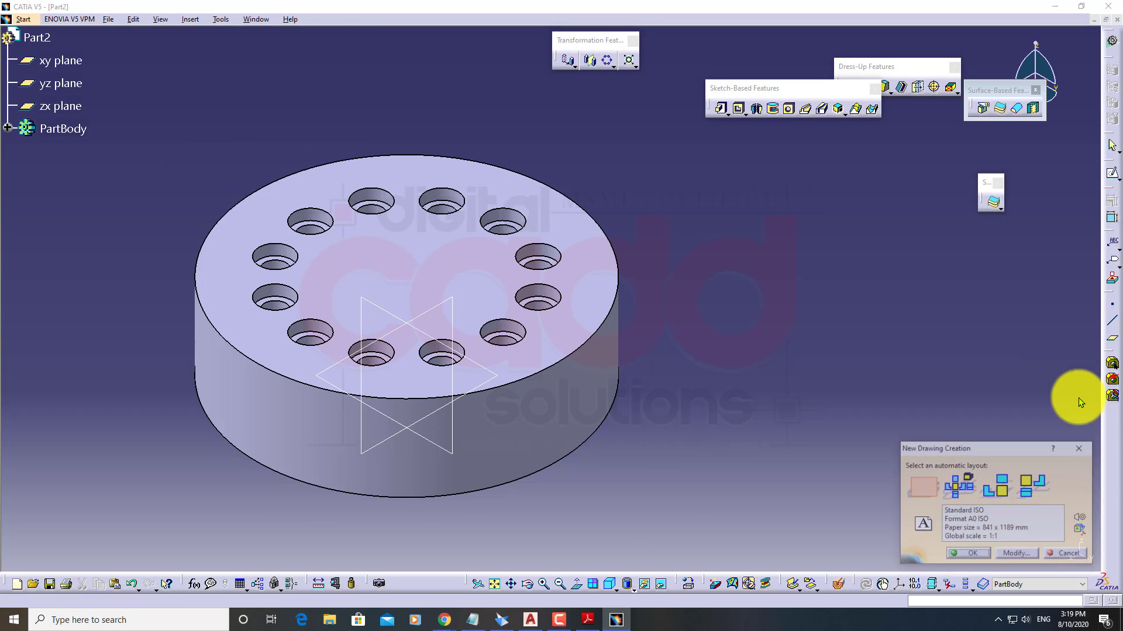
click(963, 555)
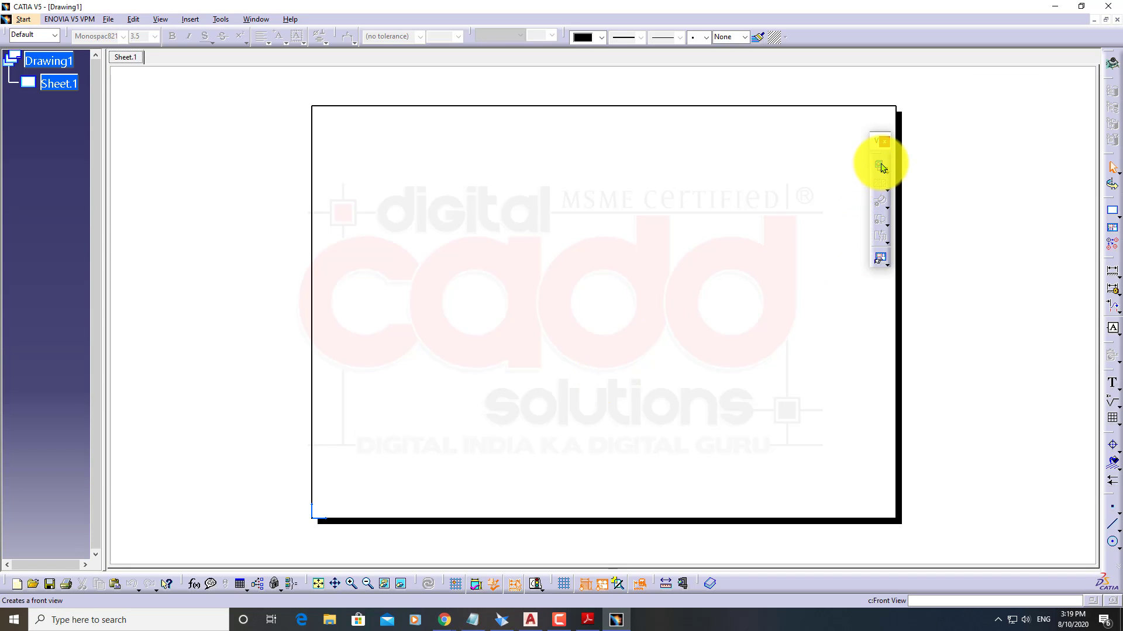
Generate a front view on the sheet from the 01.BASE. part, using its front profile face as reference
click(253, 19)
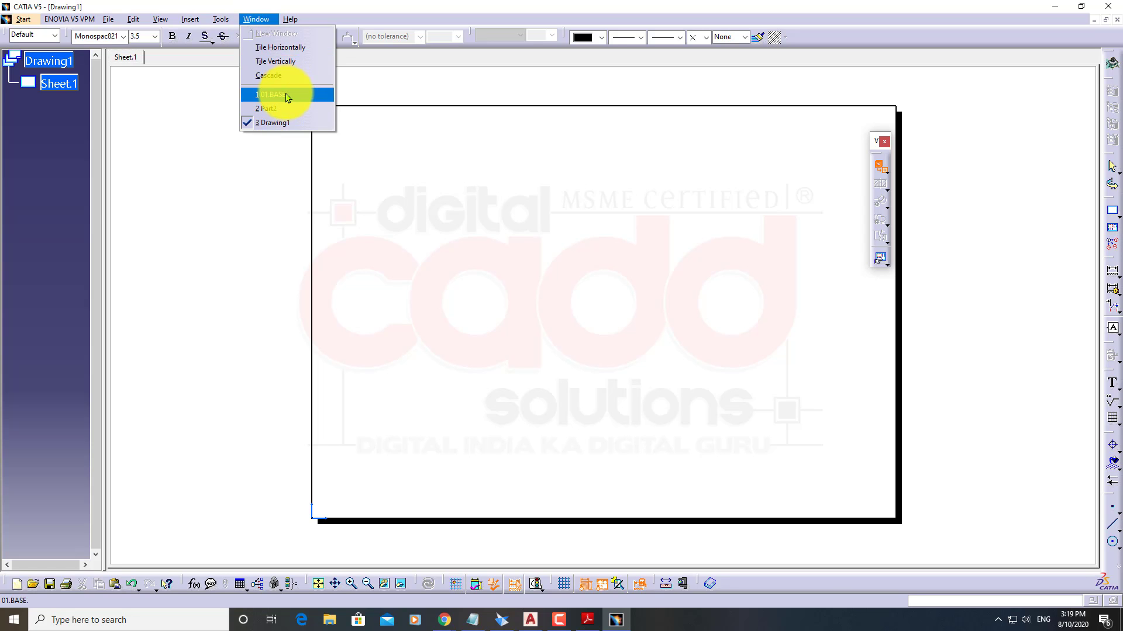
click(287, 95)
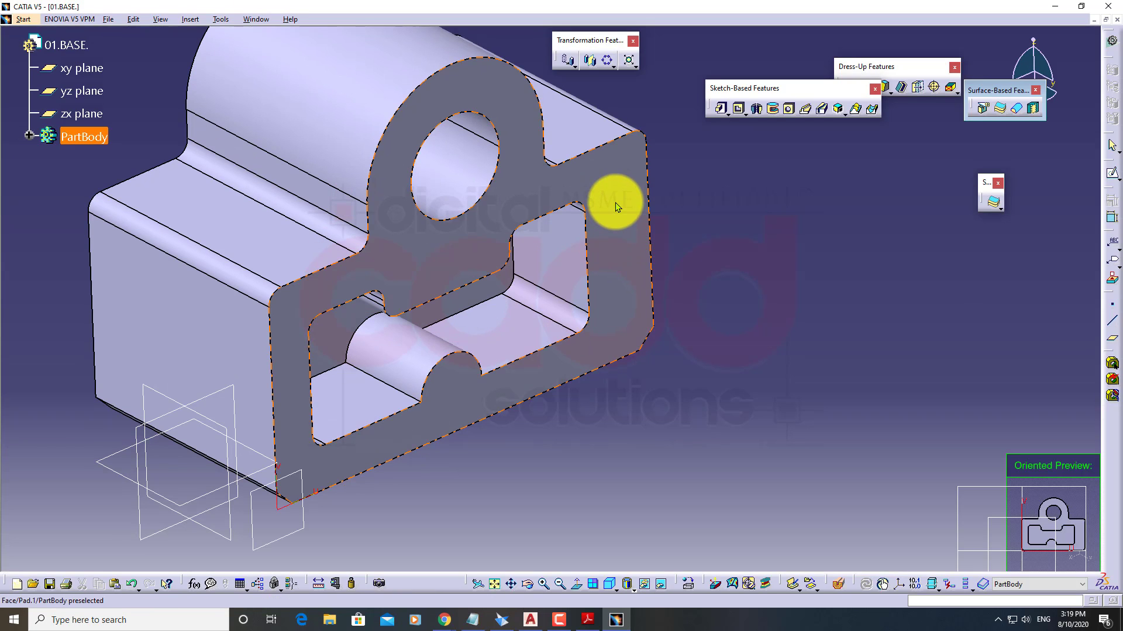
click(616, 207)
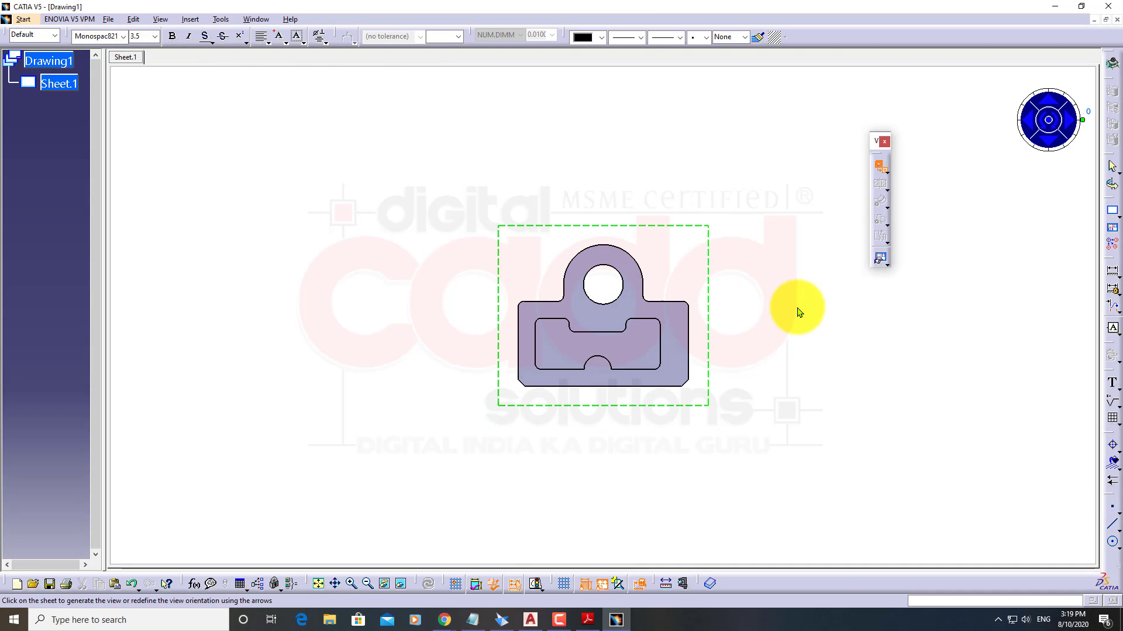
click(799, 312)
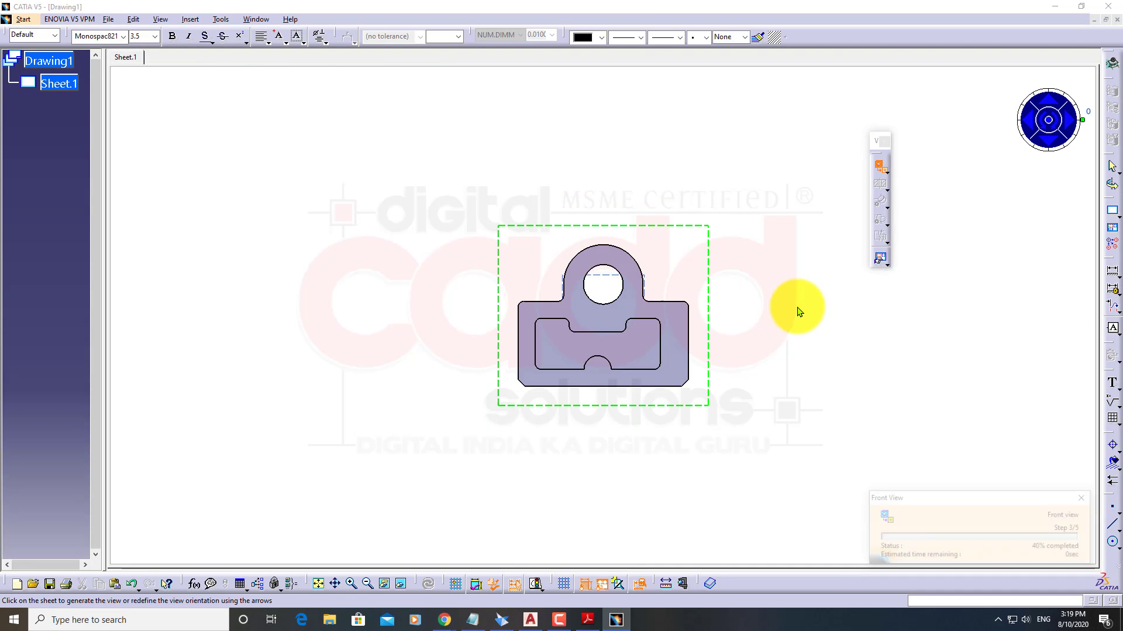
mouse_move(797, 308)
middle_down()
mouse_move(641, 268)
mouse_move(631, 254)
mouse_move(690, 299)
mouse_move(688, 290)
middle_up()
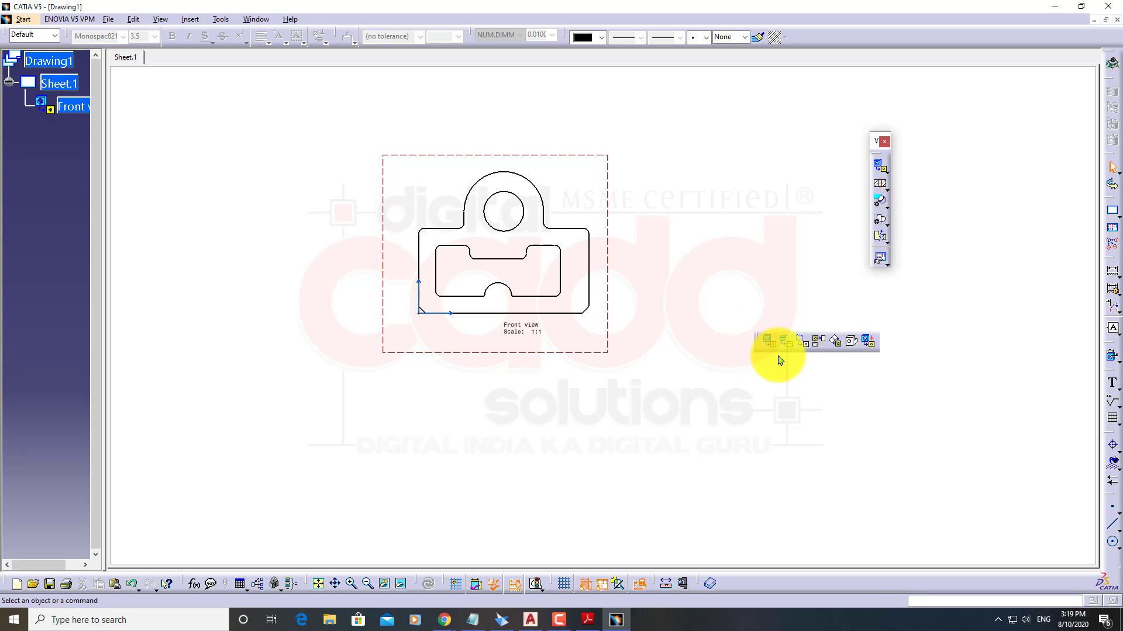
Project a top view below the base's front view and a left view to the right of it
click(819, 343)
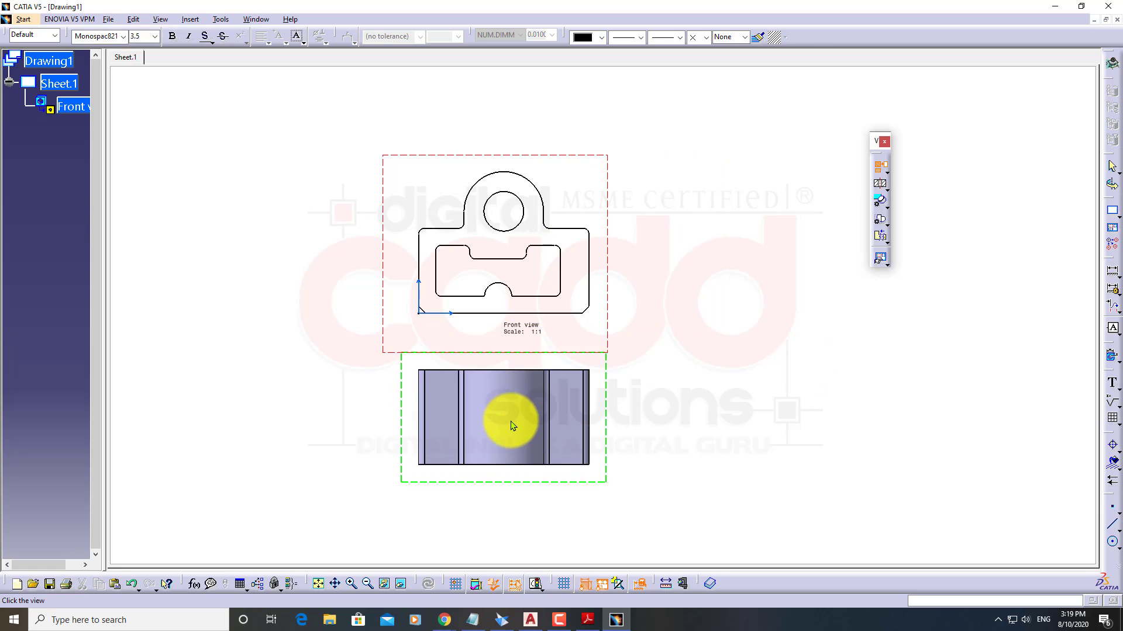
click(509, 441)
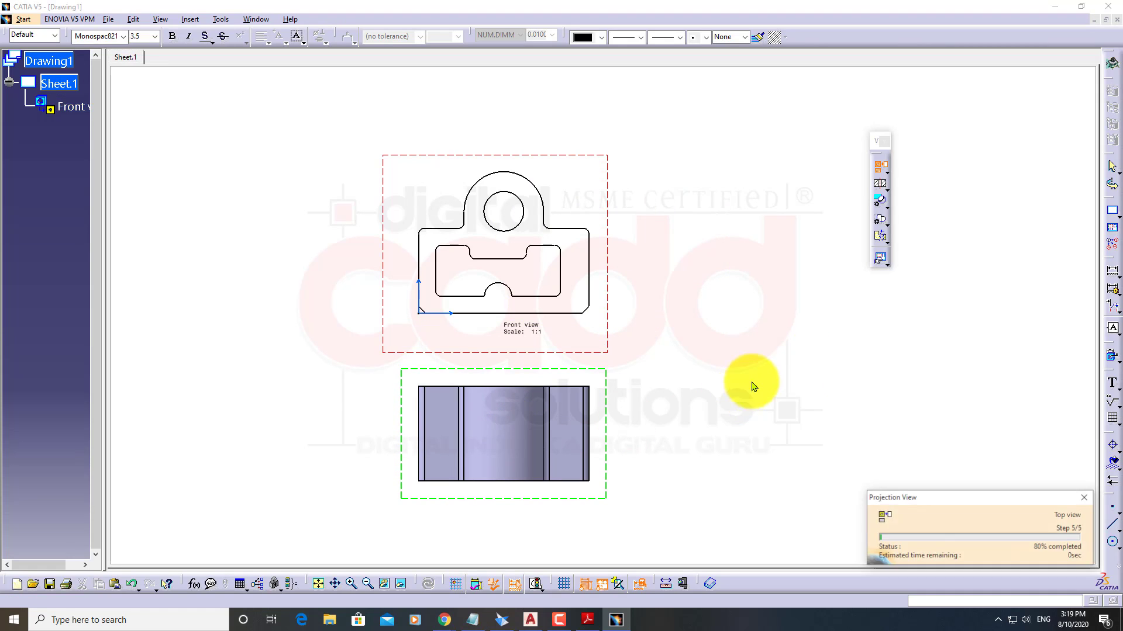
click(880, 171)
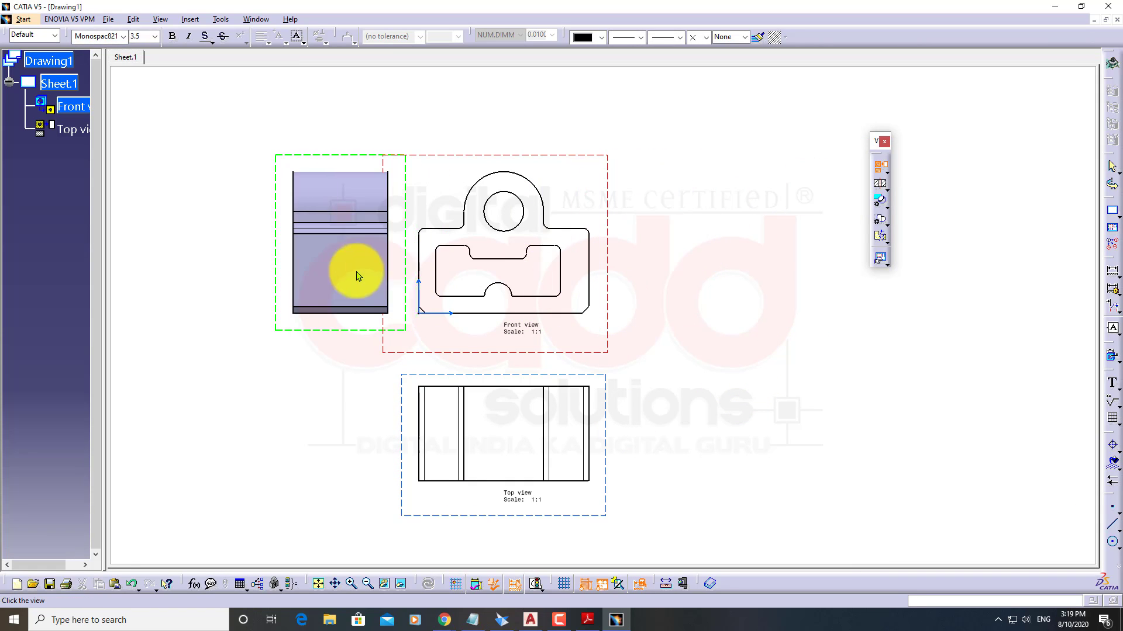
click(699, 297)
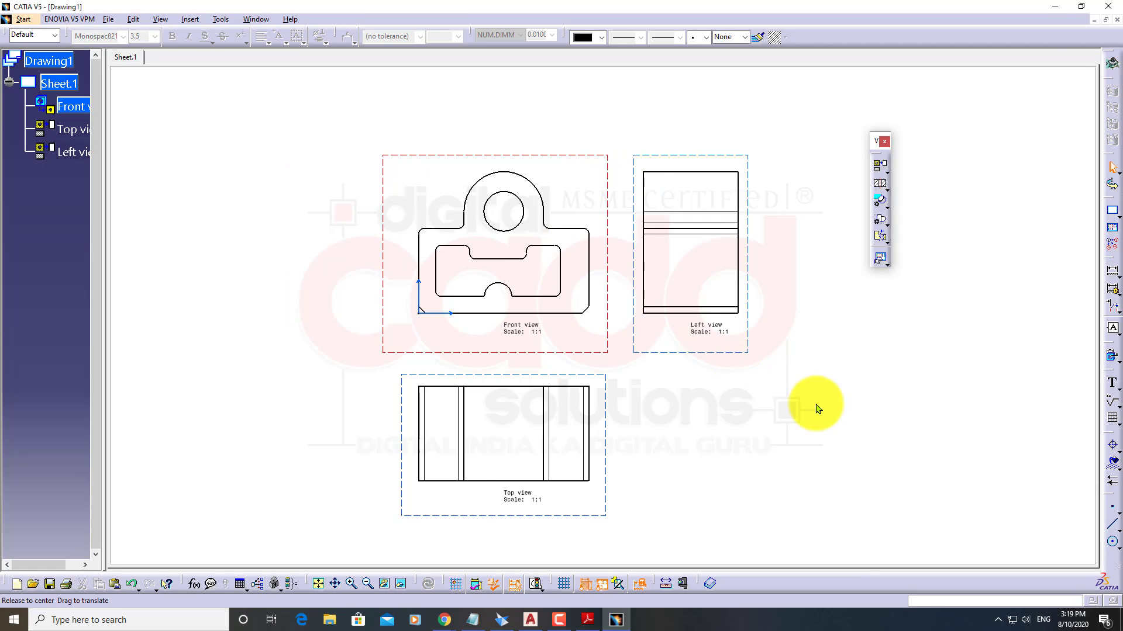
Generate an isometric view of the 01.BASE. part to the right of the left view, using its front profile face as reference
click(888, 171)
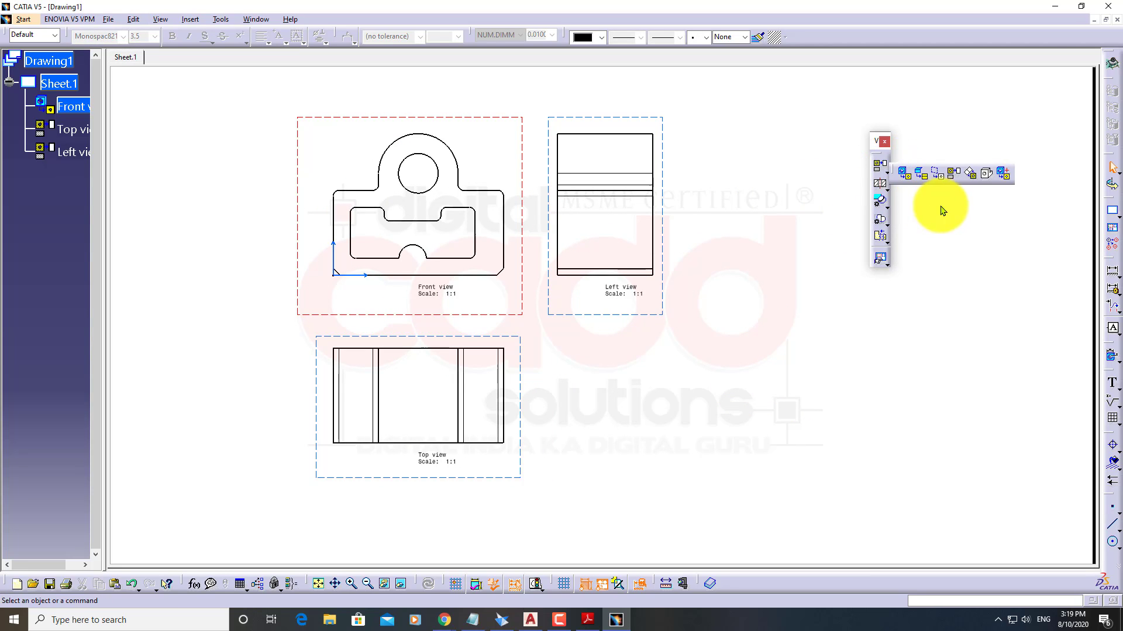
click(987, 182)
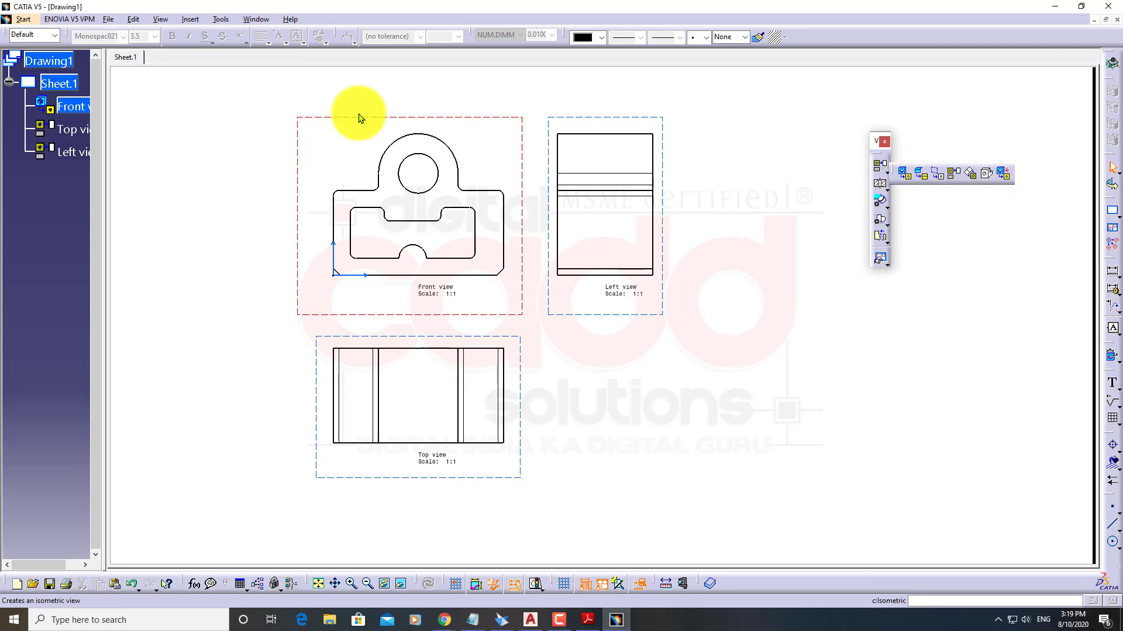
click(263, 22)
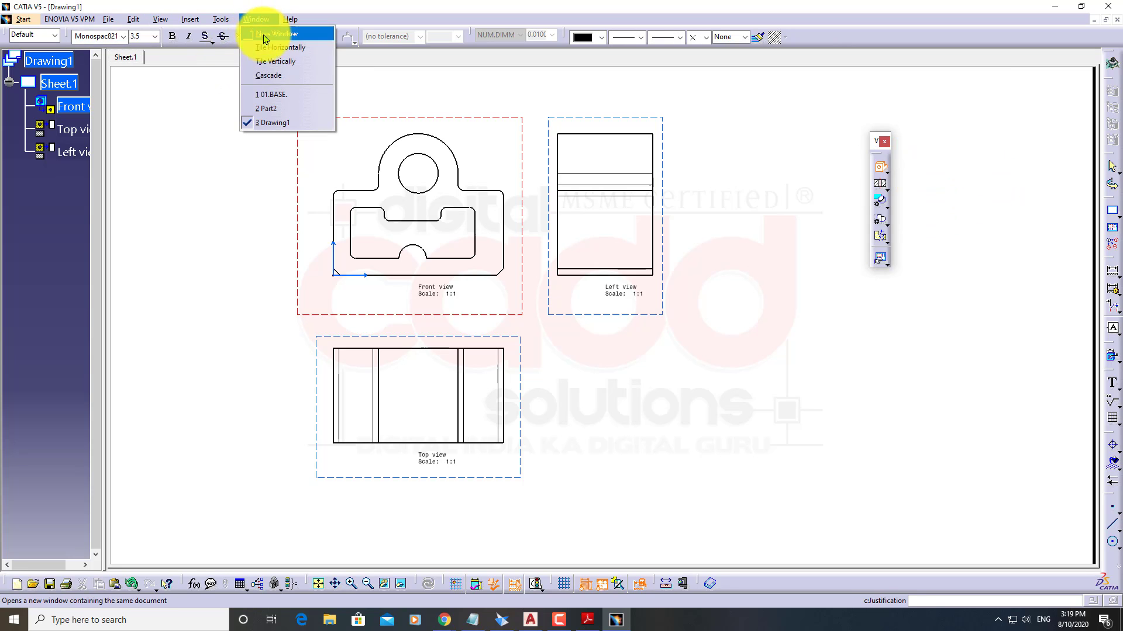
click(284, 101)
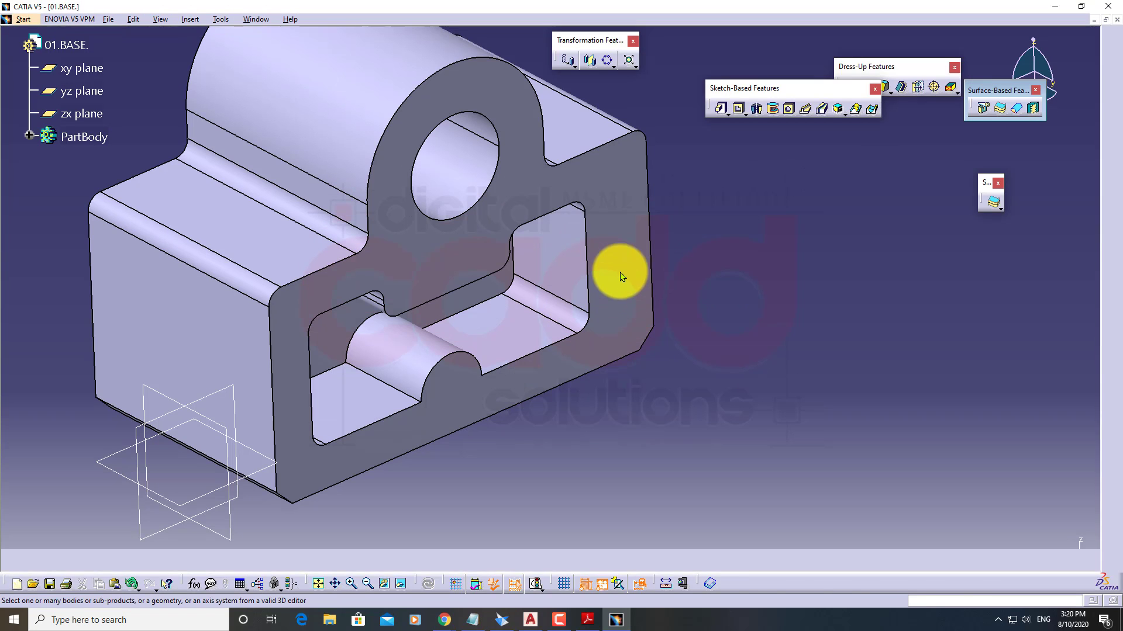
click(610, 583)
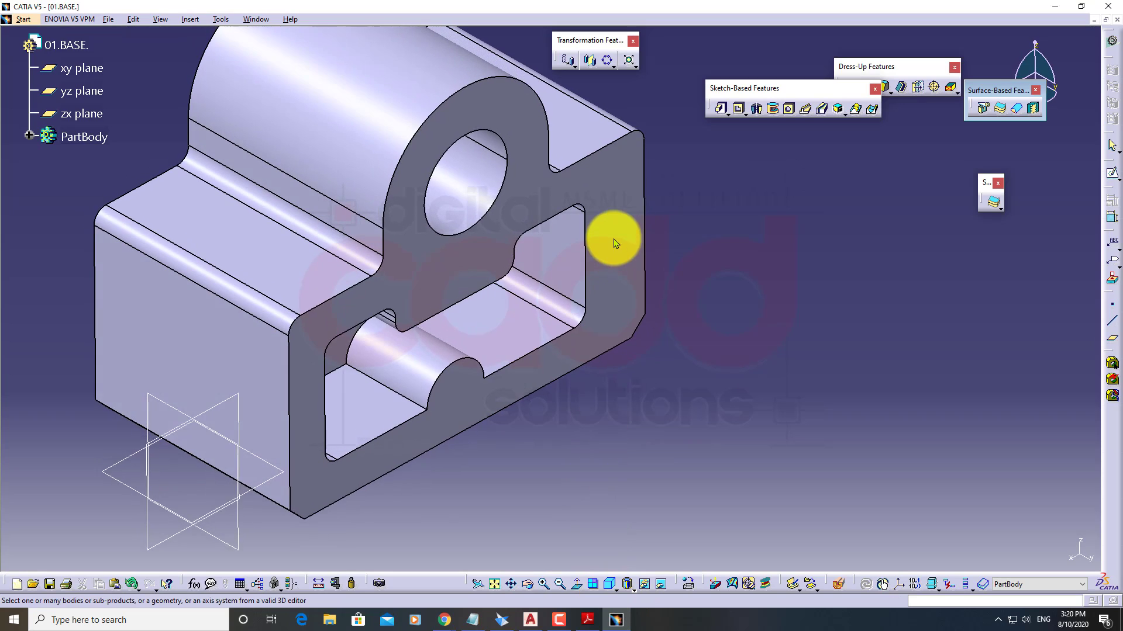
click(599, 211)
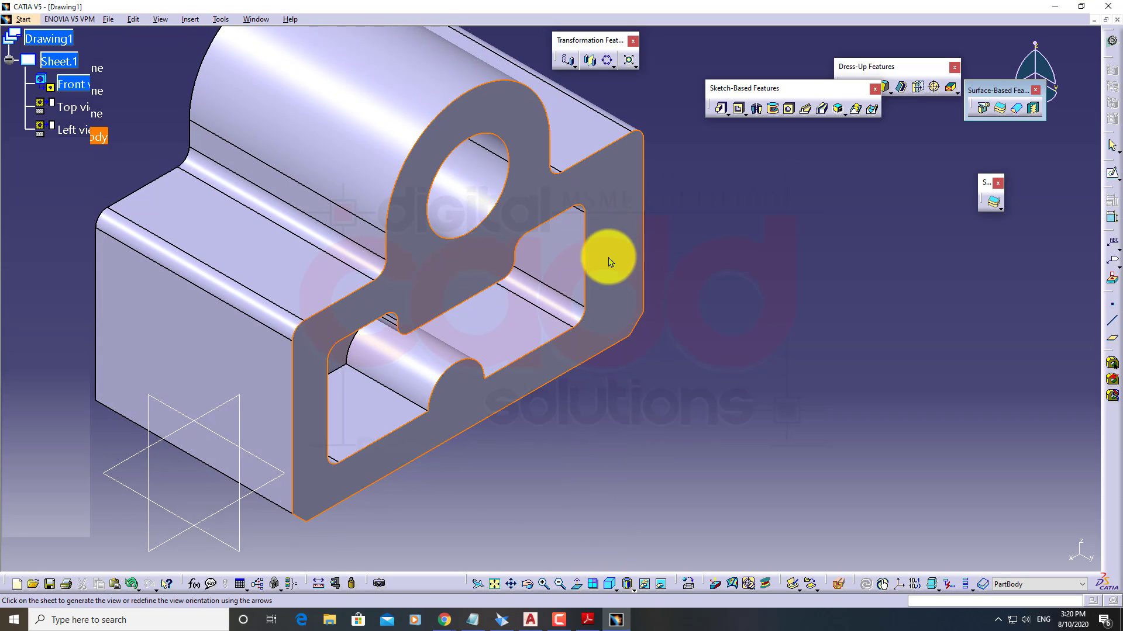
click(638, 322)
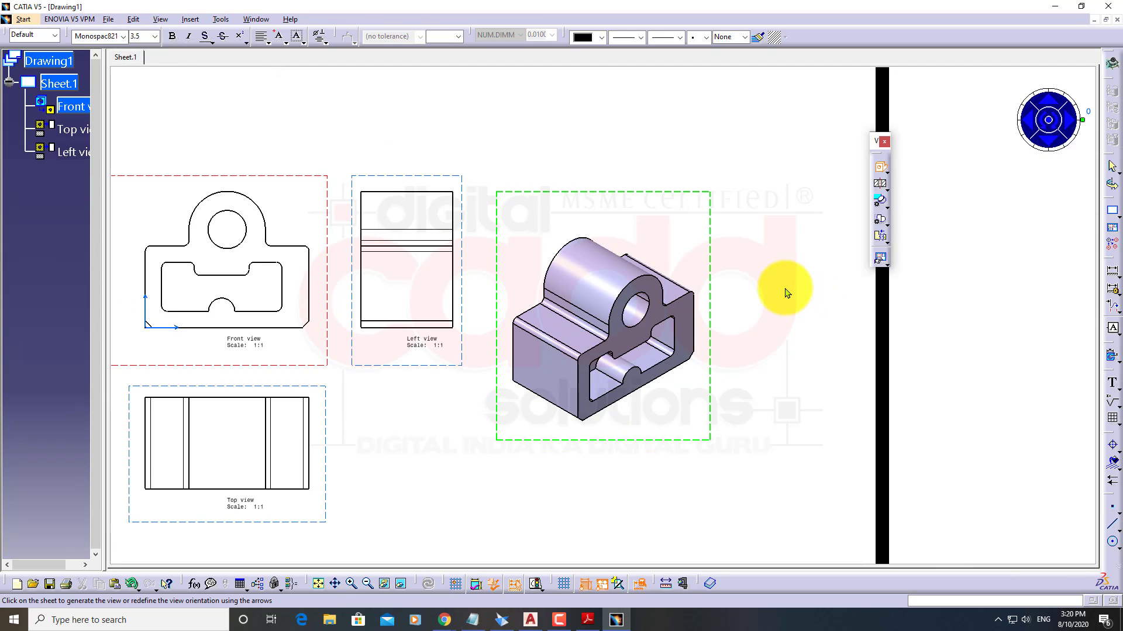
middle_drag(682, 468, 772, 442)
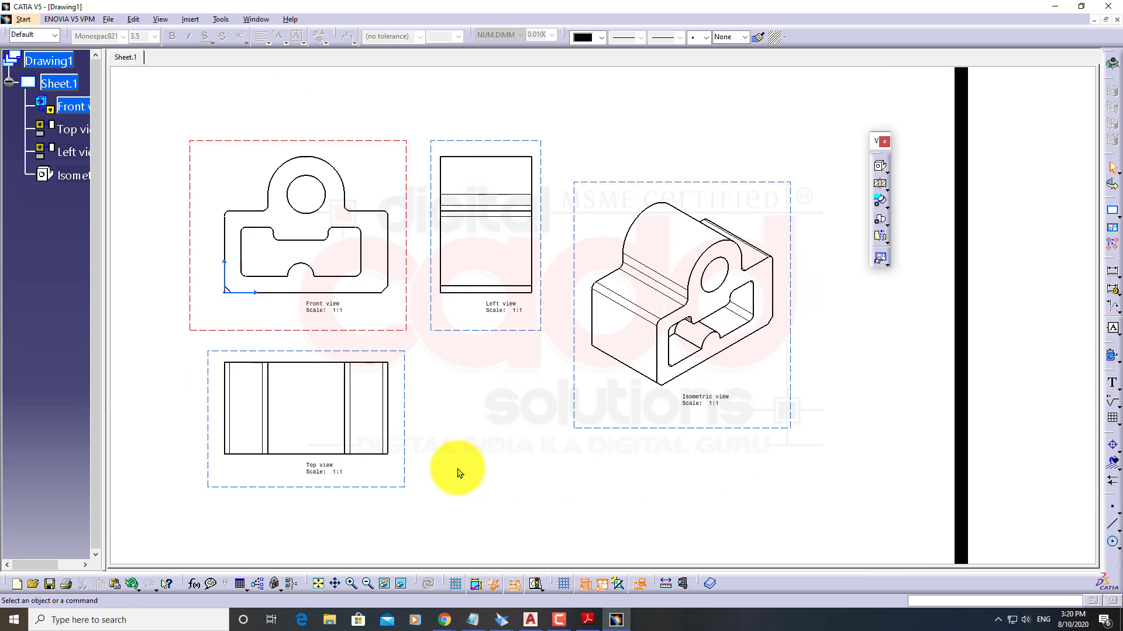
middle_drag(517, 456, 593, 452)
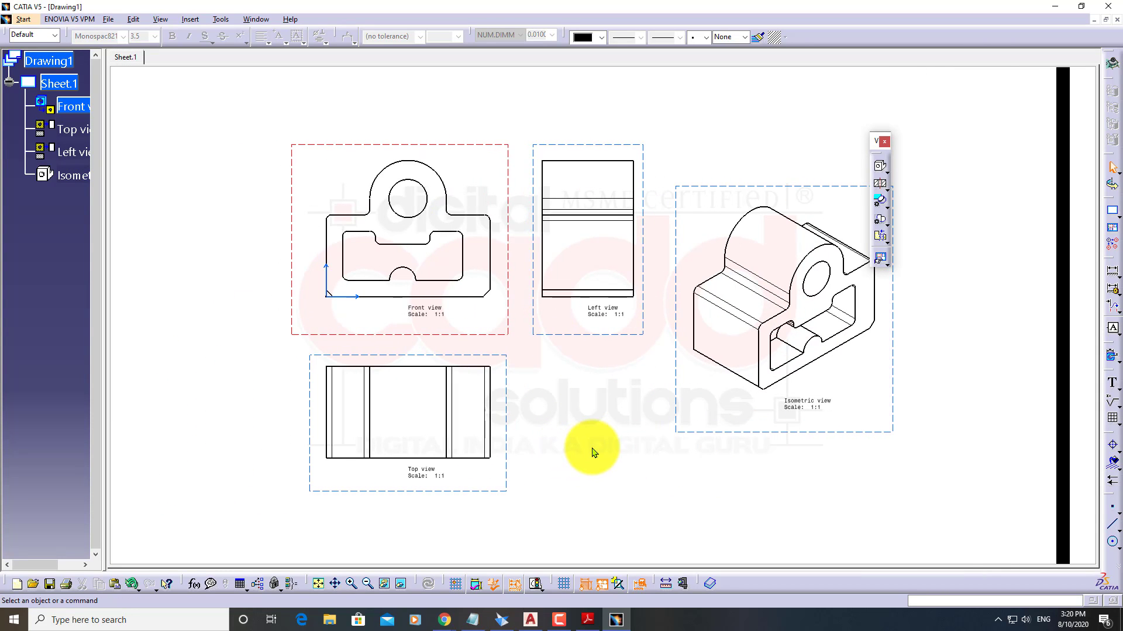
Dimension the height of the base's rectangular block in the front view, placing the dimension to the left of the profile
mouse_move(659, 466)
middle_down()
mouse_move(659, 483)
mouse_move(669, 466)
middle_up()
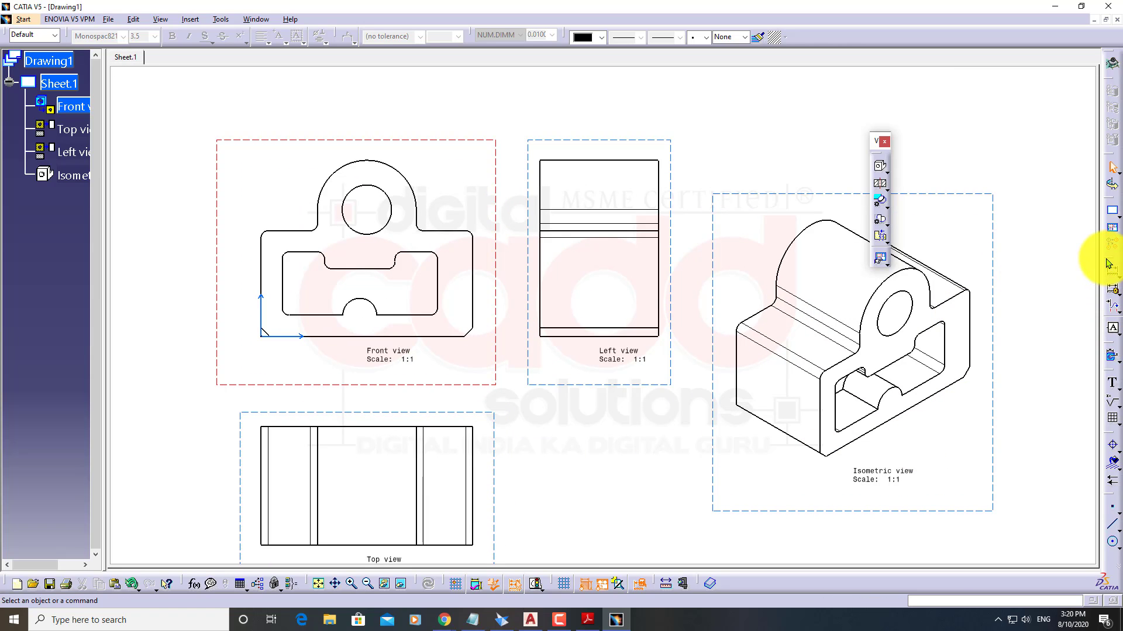
drag(1109, 265, 1052, 153)
click(1060, 153)
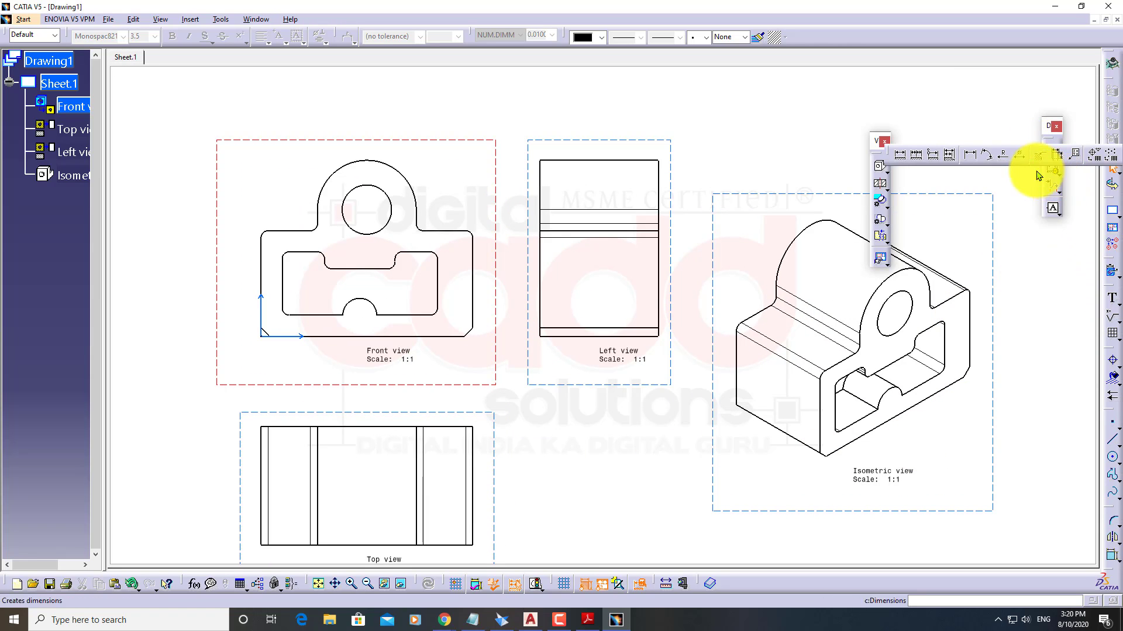
click(906, 158)
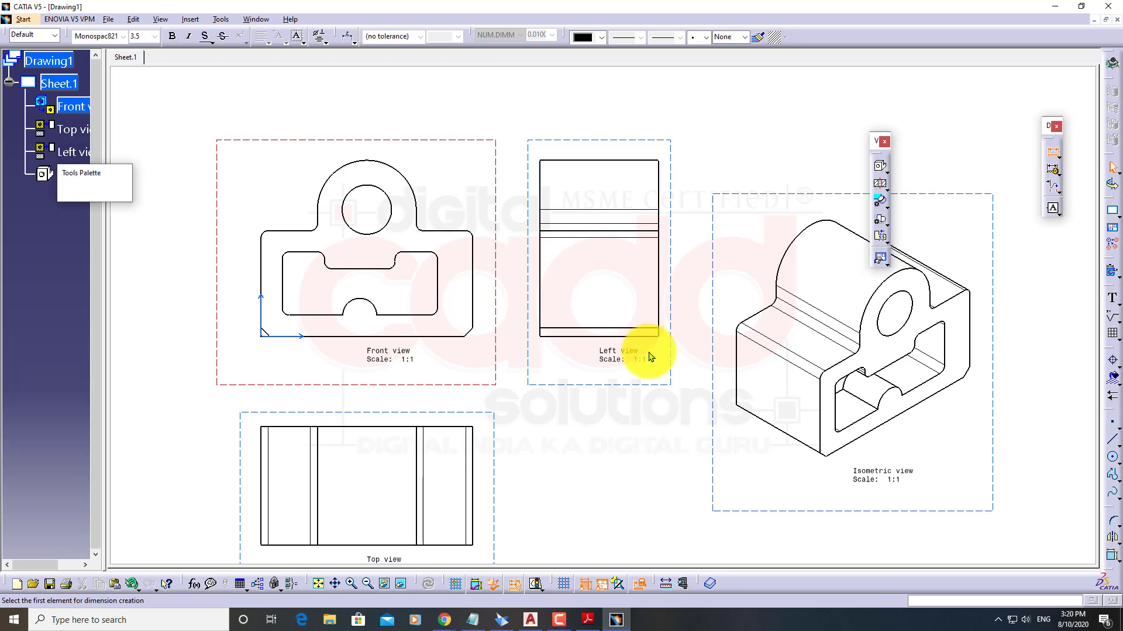
mouse_move(333, 372)
middle_down()
mouse_move(421, 396)
mouse_move(313, 344)
mouse_move(239, 246)
middle_up()
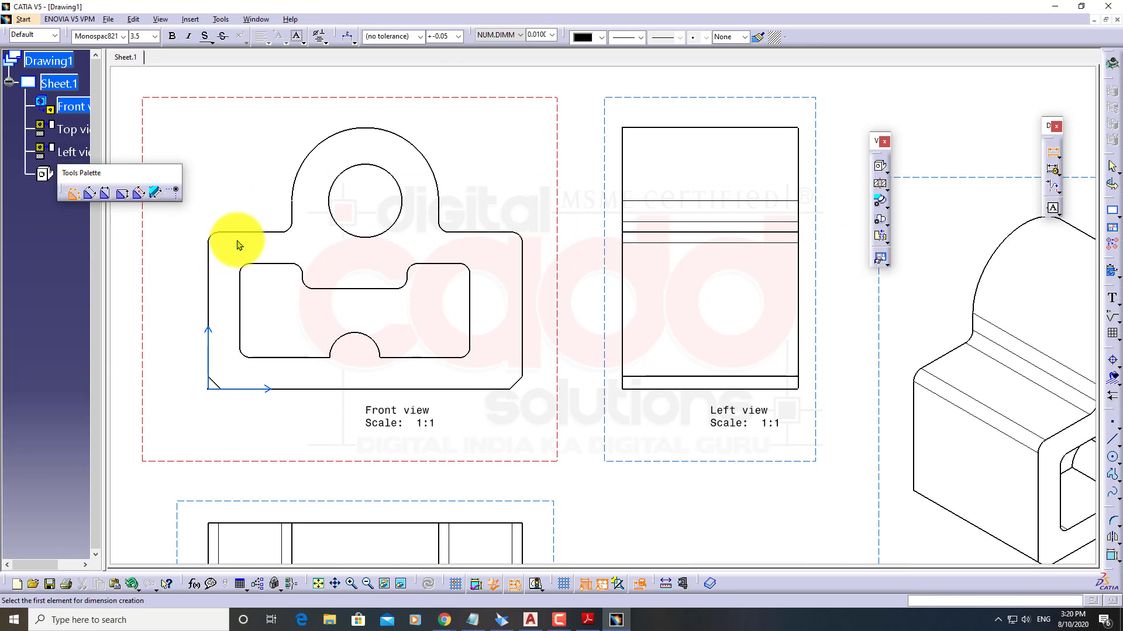
click(246, 234)
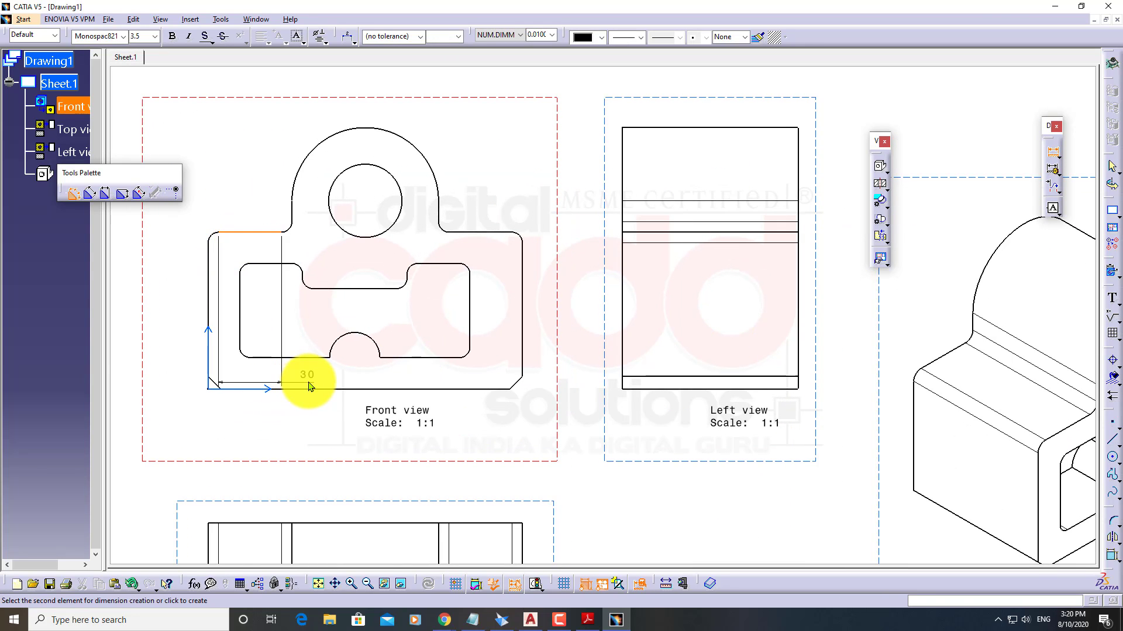
click(309, 390)
click(170, 315)
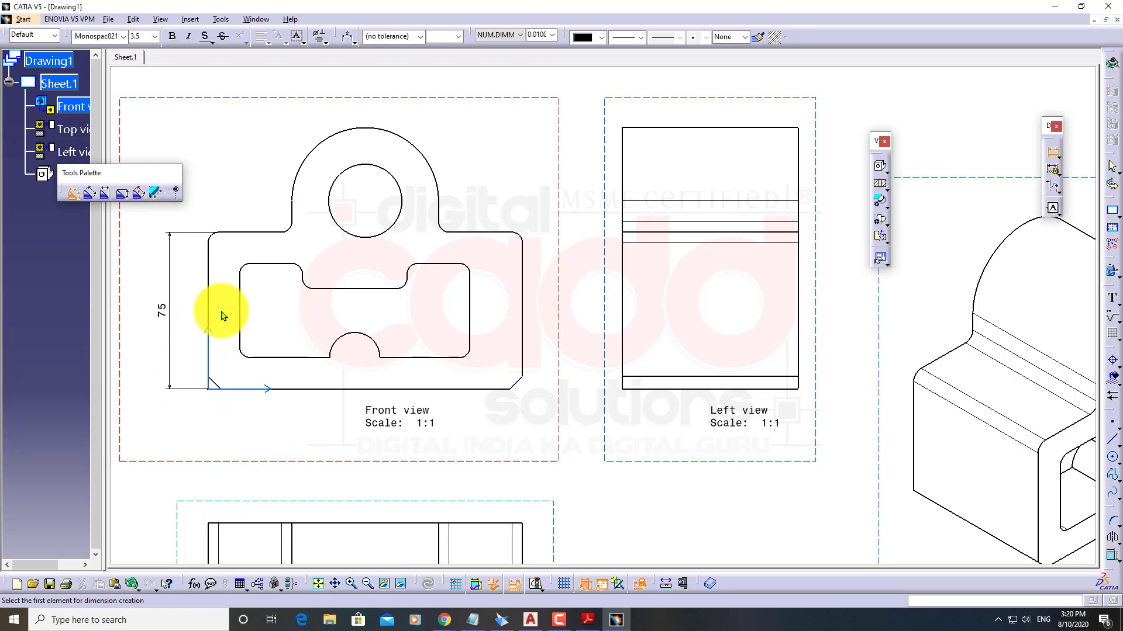
Dimension the base's overall width in the front view between its two vertical sides, placing the dimension below the profile
click(210, 284)
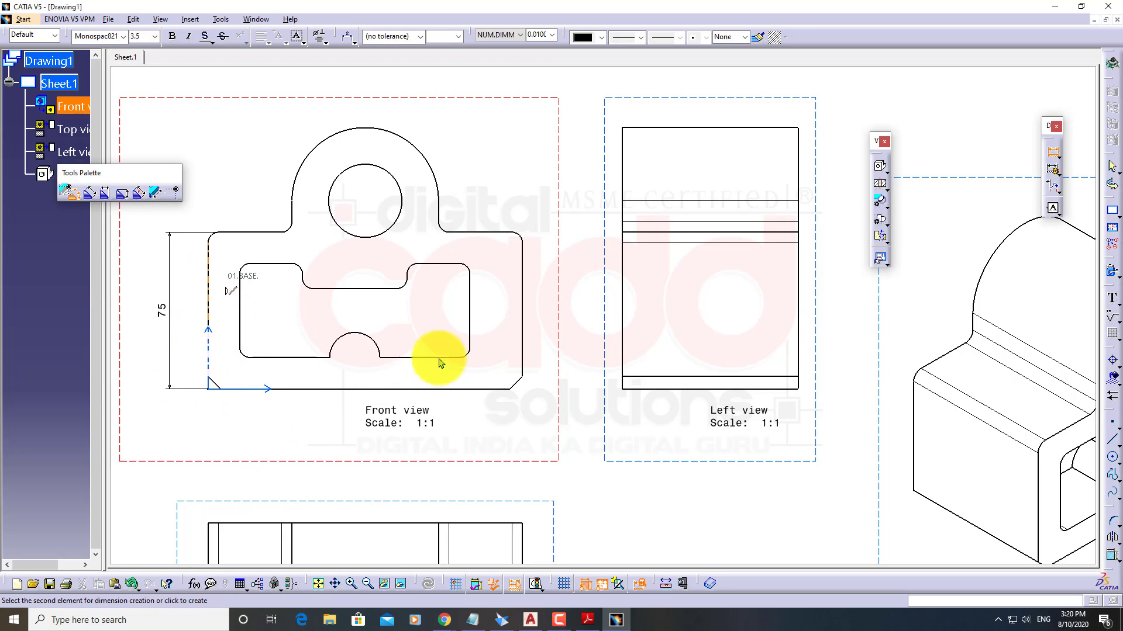
click(520, 307)
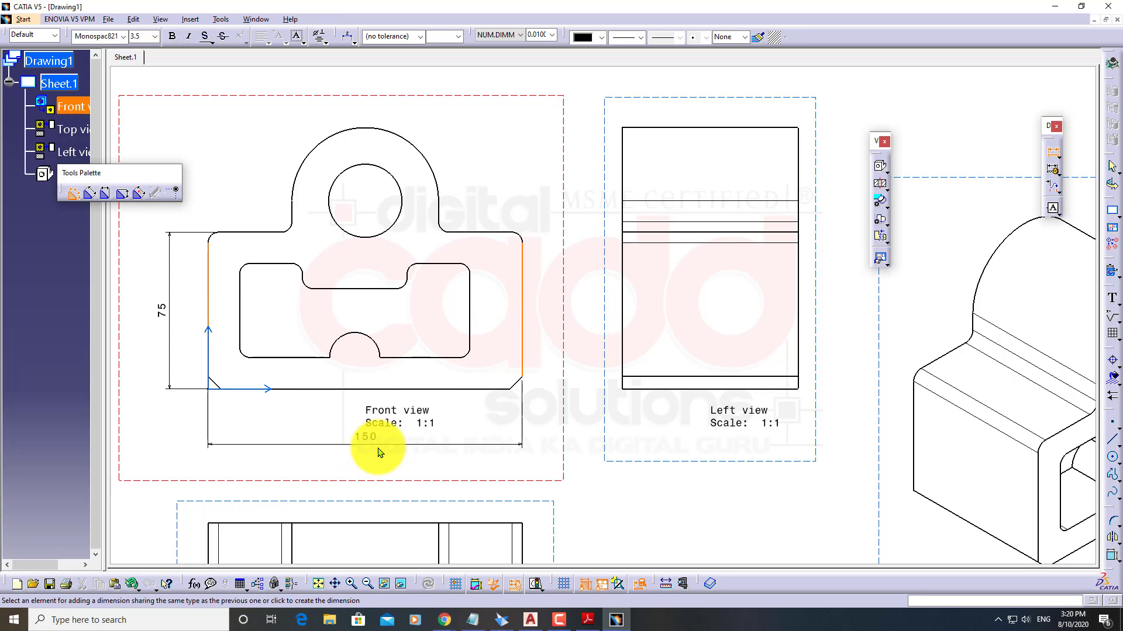
click(376, 453)
scroll(618, 498, down, 3)
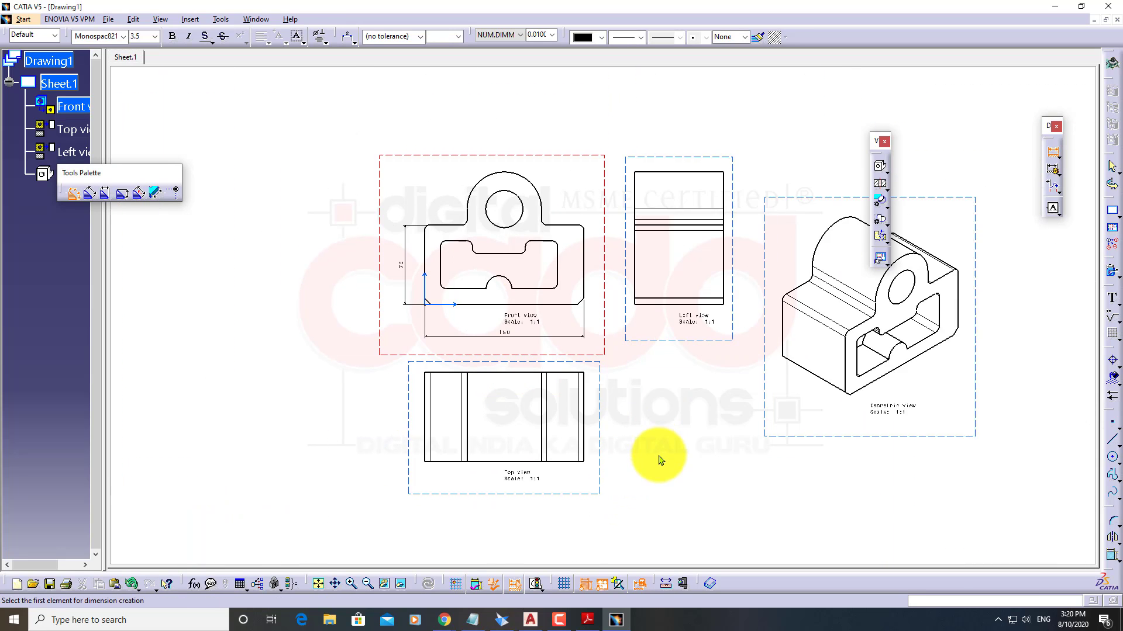
click(1053, 153)
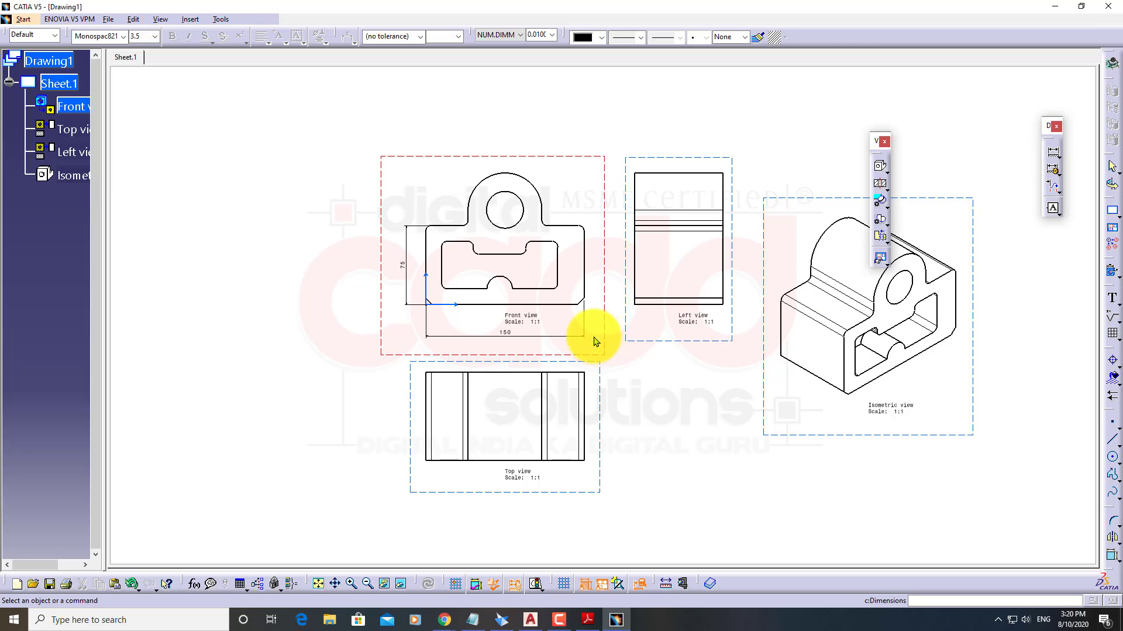
Switch to the 01.BASE. part, open the sketch of its base pad, and set the profile's overall width to 250 mm
middle_drag(589, 334, 559, 323)
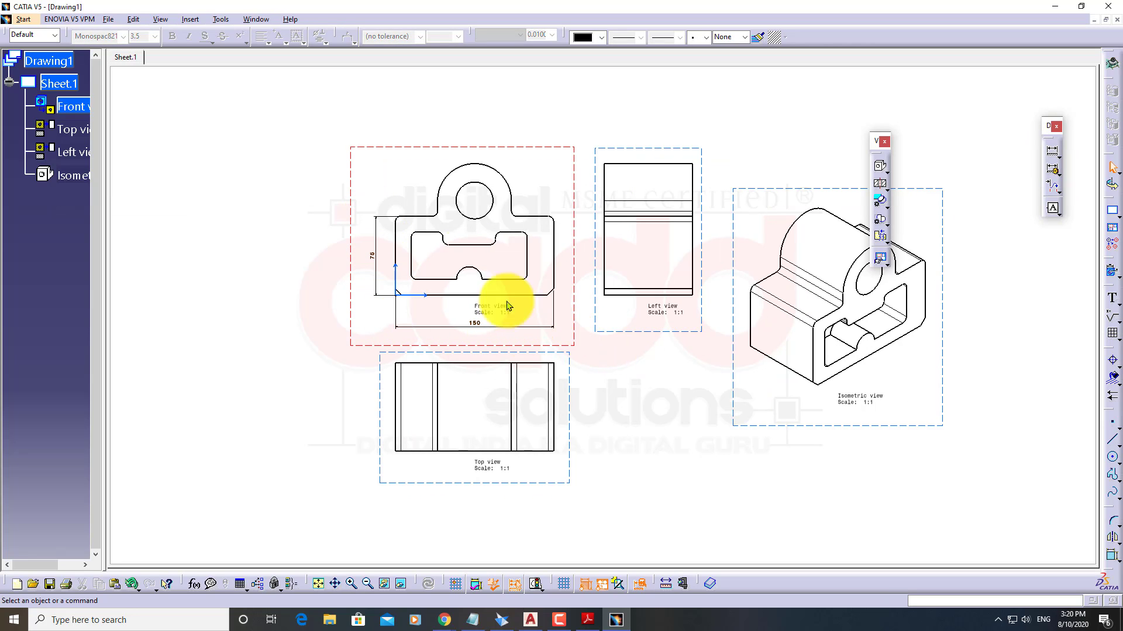
click(258, 20)
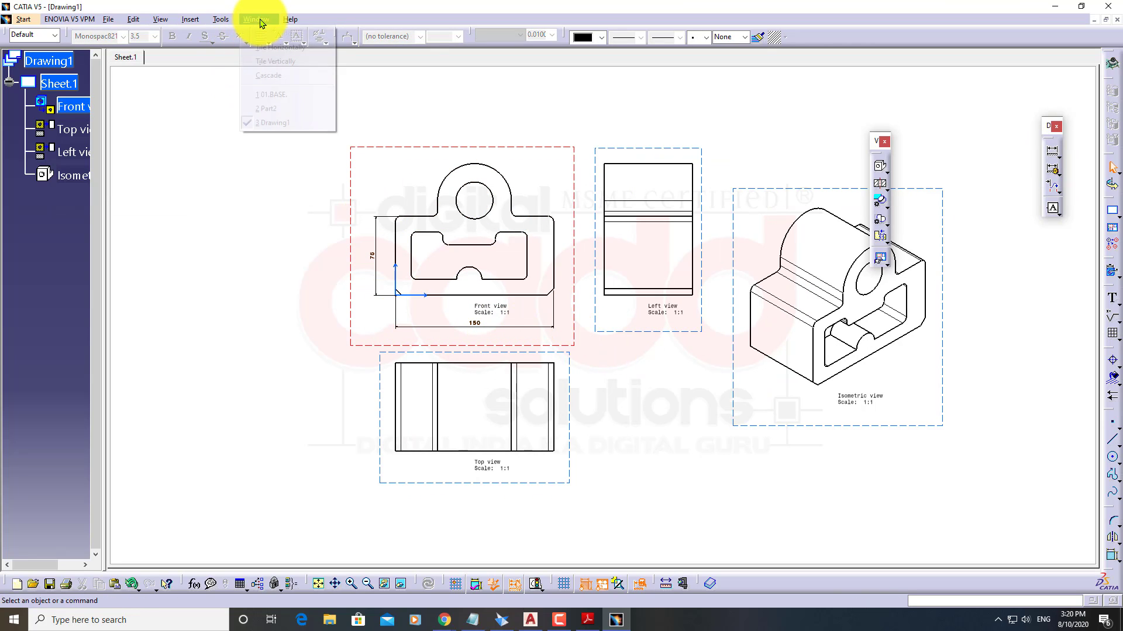
click(282, 94)
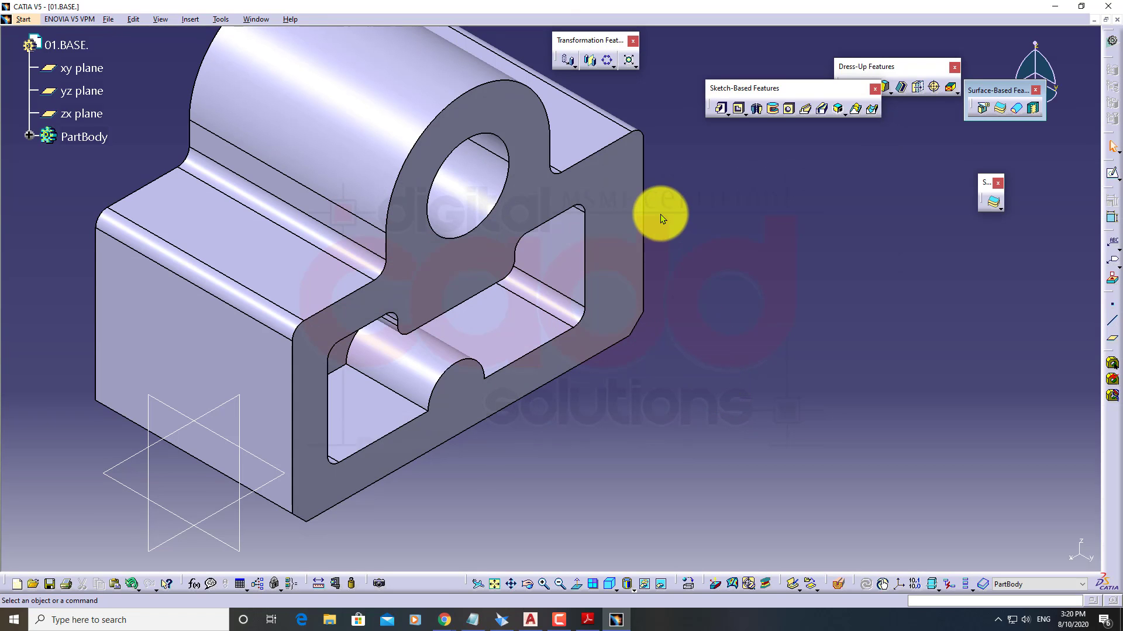
double_click(640, 211)
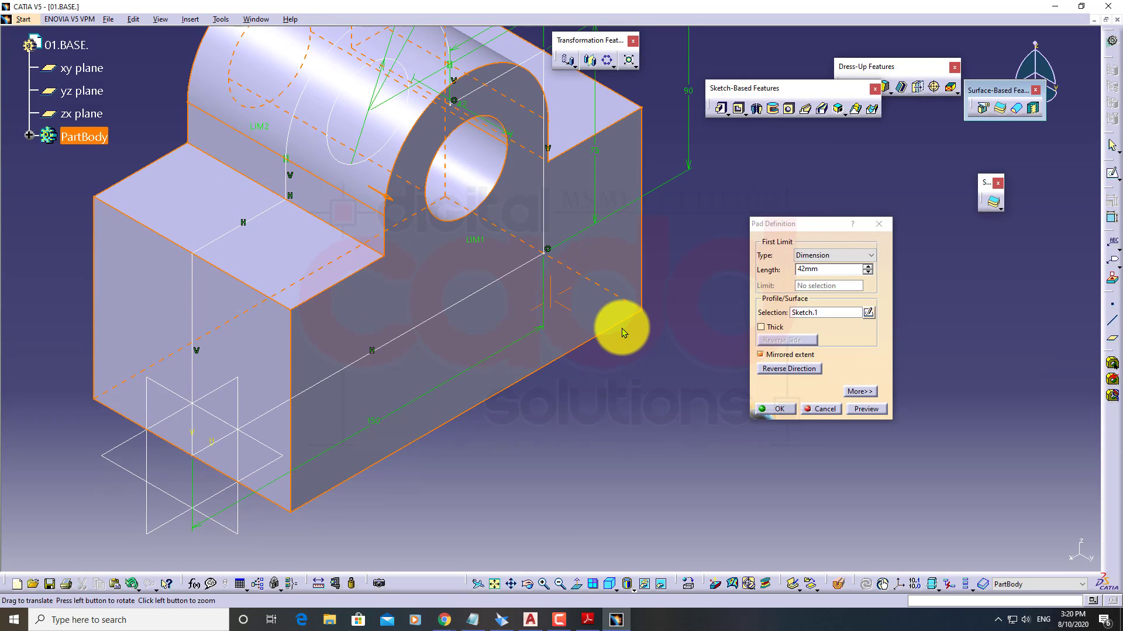
middle_drag(640, 373, 649, 366)
click(867, 314)
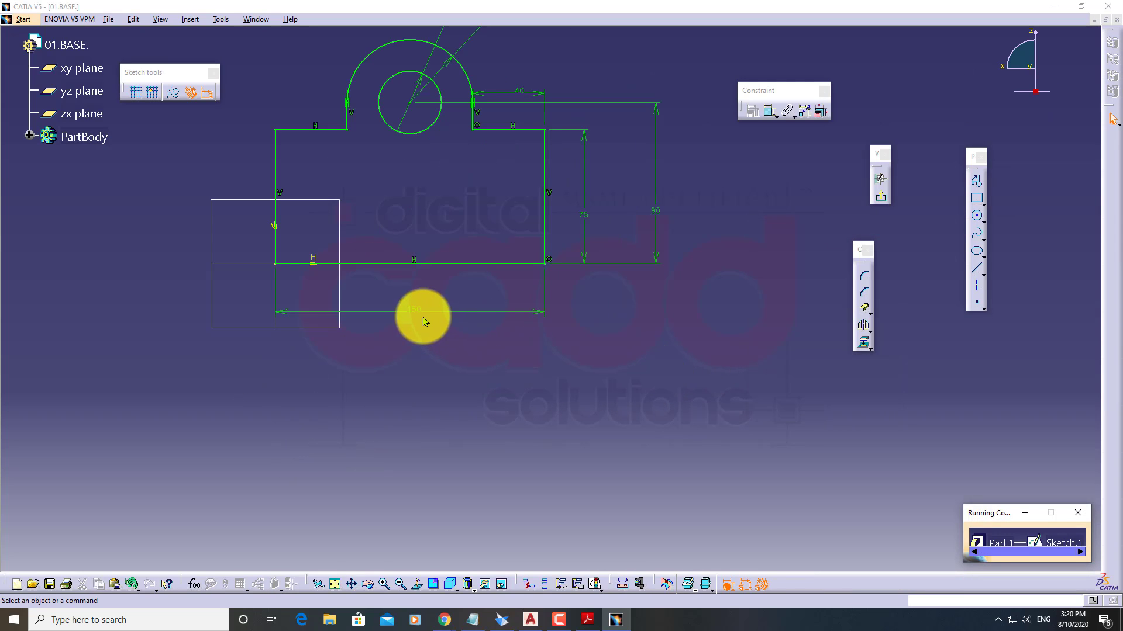
double_click(423, 317)
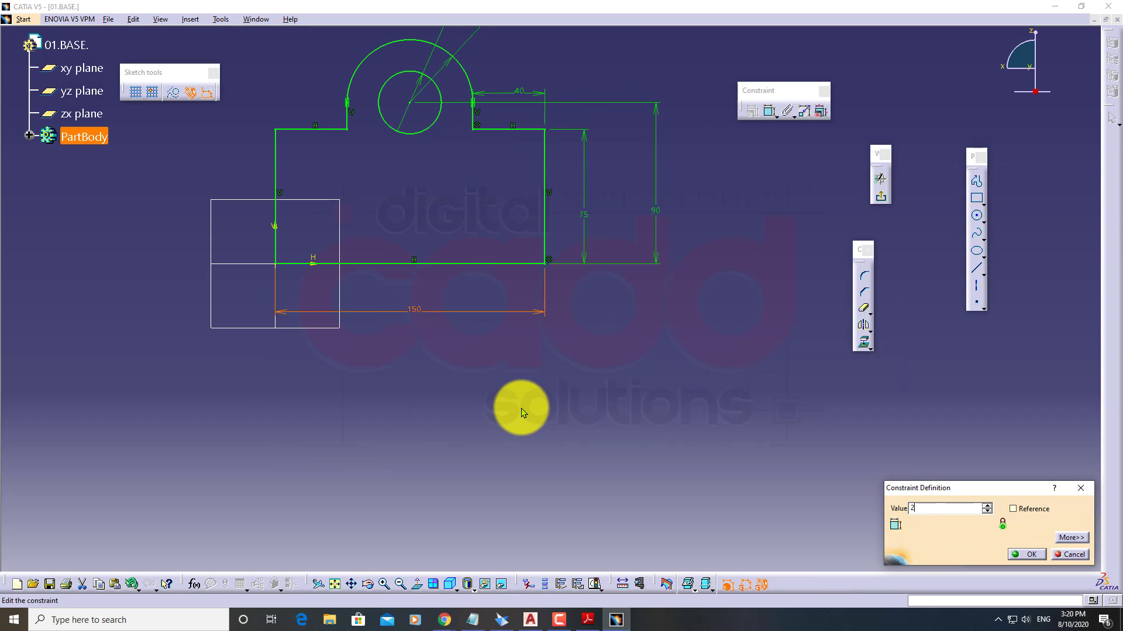
key(Return)
click(524, 412)
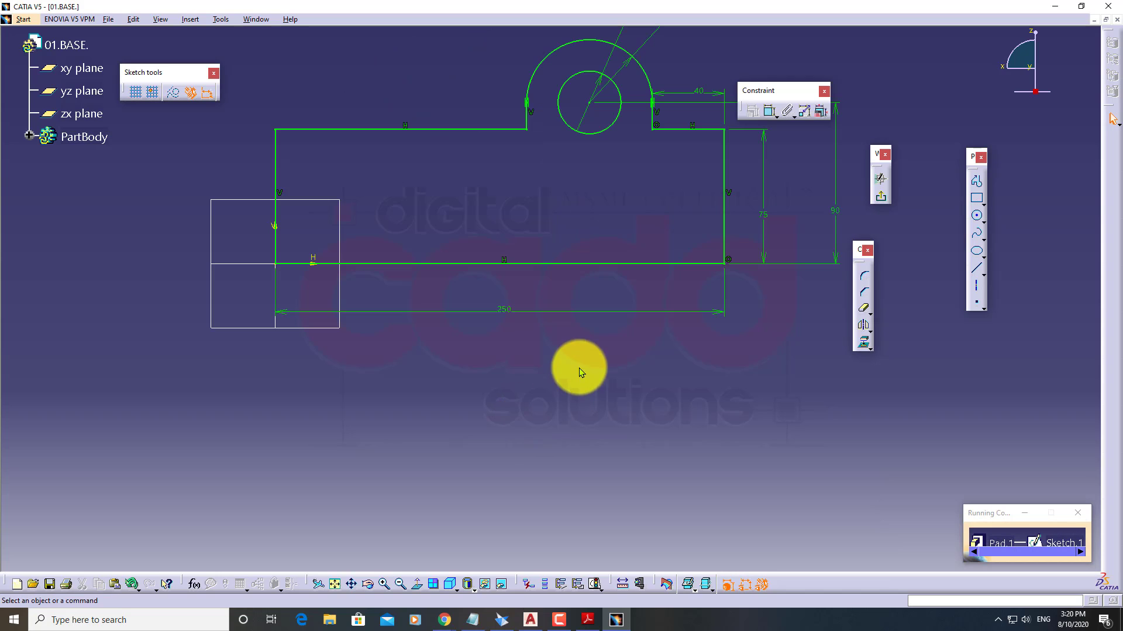
Set the height of the rectangular block in the base sketch to 95 mm
middle_drag(579, 371, 456, 481)
double_click(641, 326)
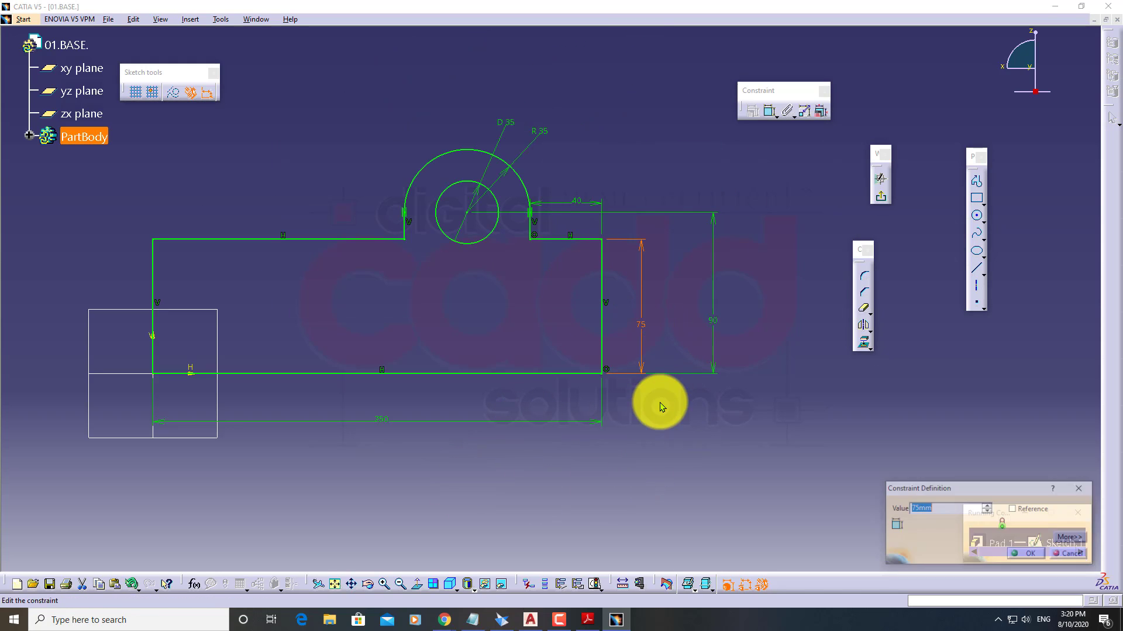
text(9)
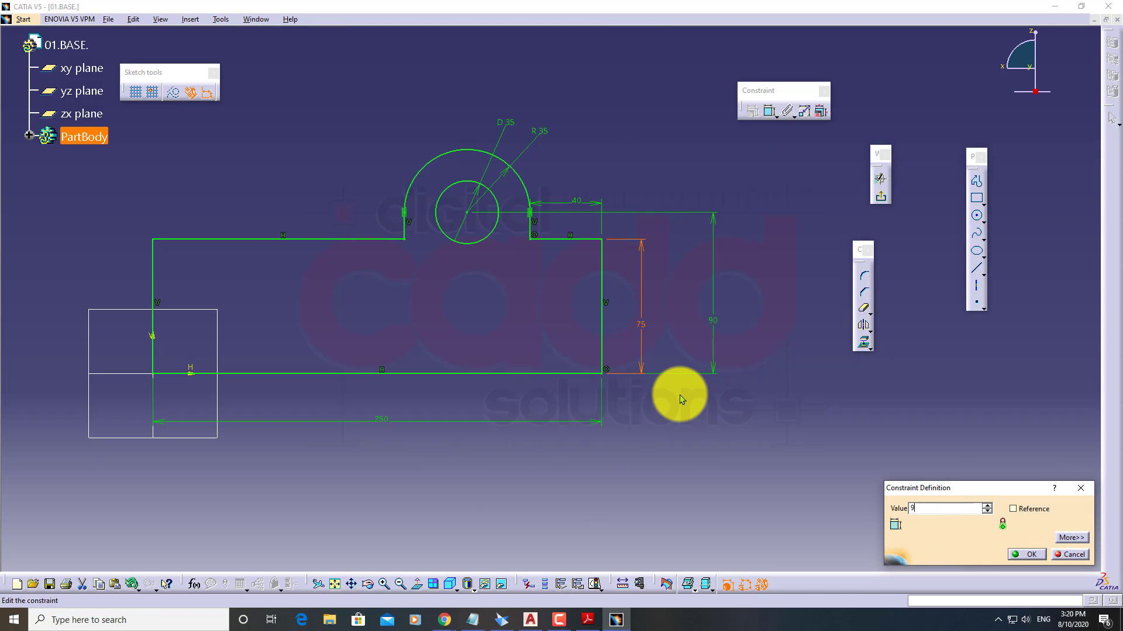
text(5)
key(Return)
click(703, 397)
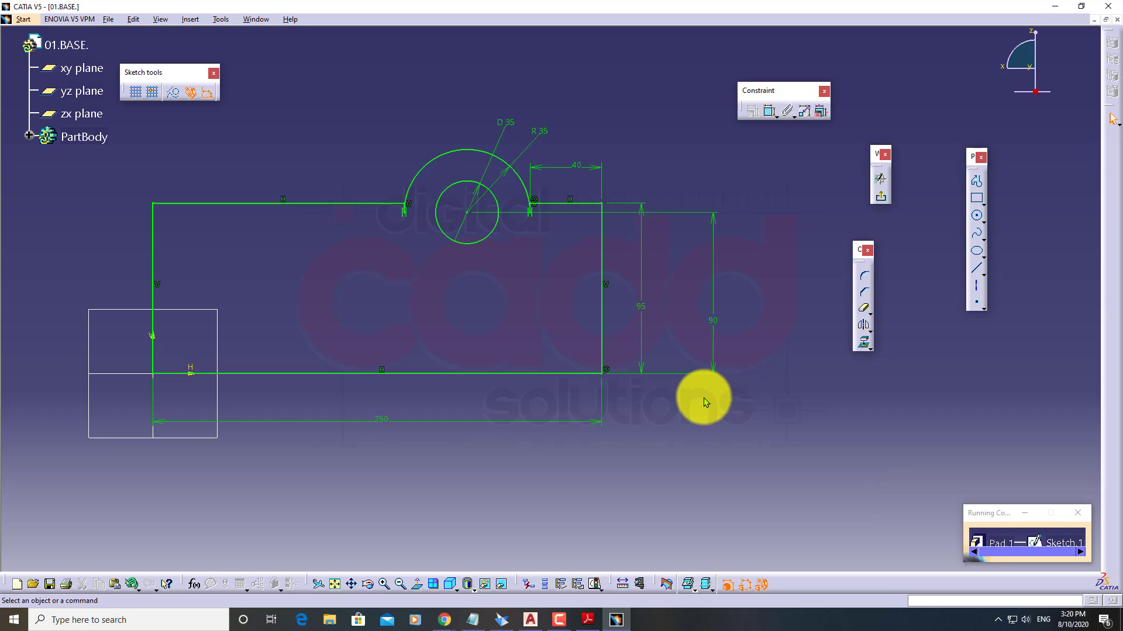
Set the hole centre's height above the base line to 120 mm, then exit the sketch and accept the pad
double_click(712, 322)
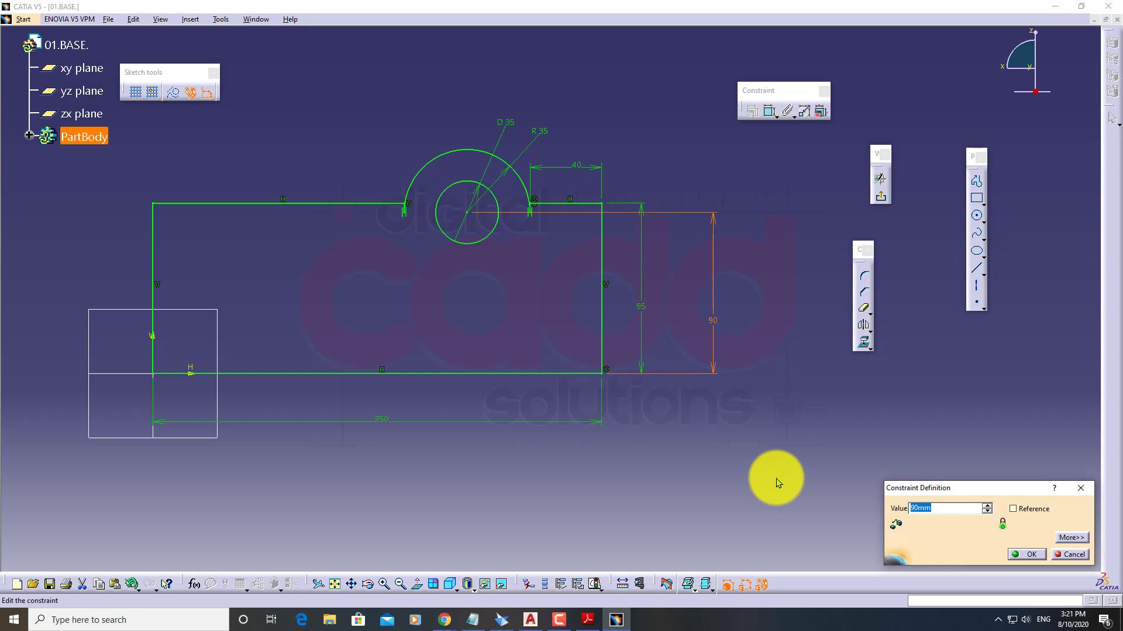
text(120mm)
key(Return)
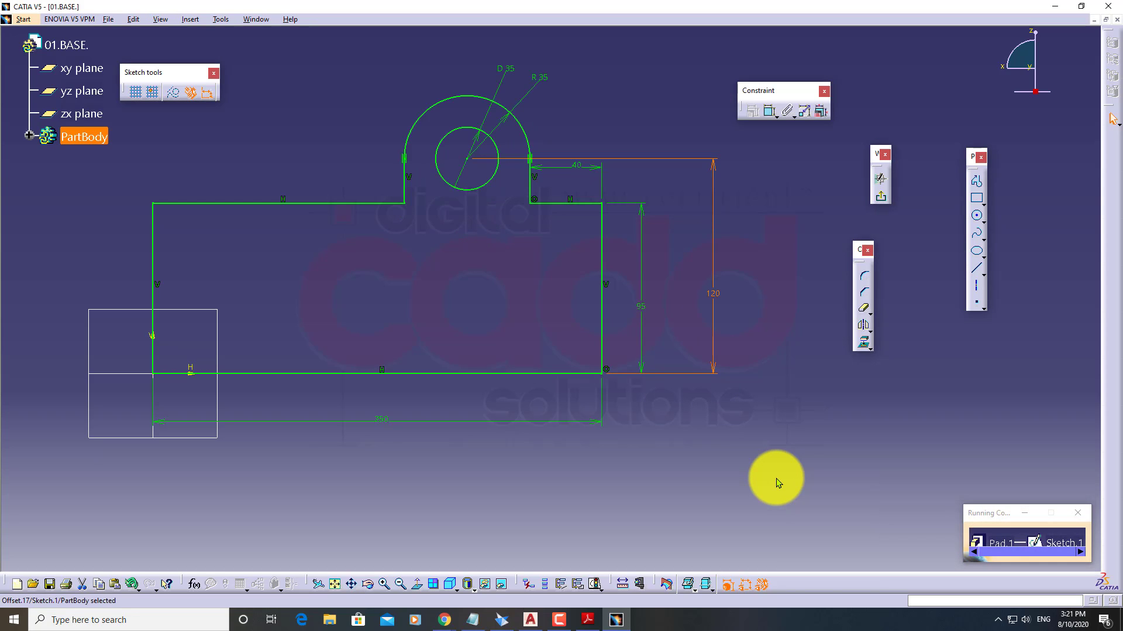
click(885, 203)
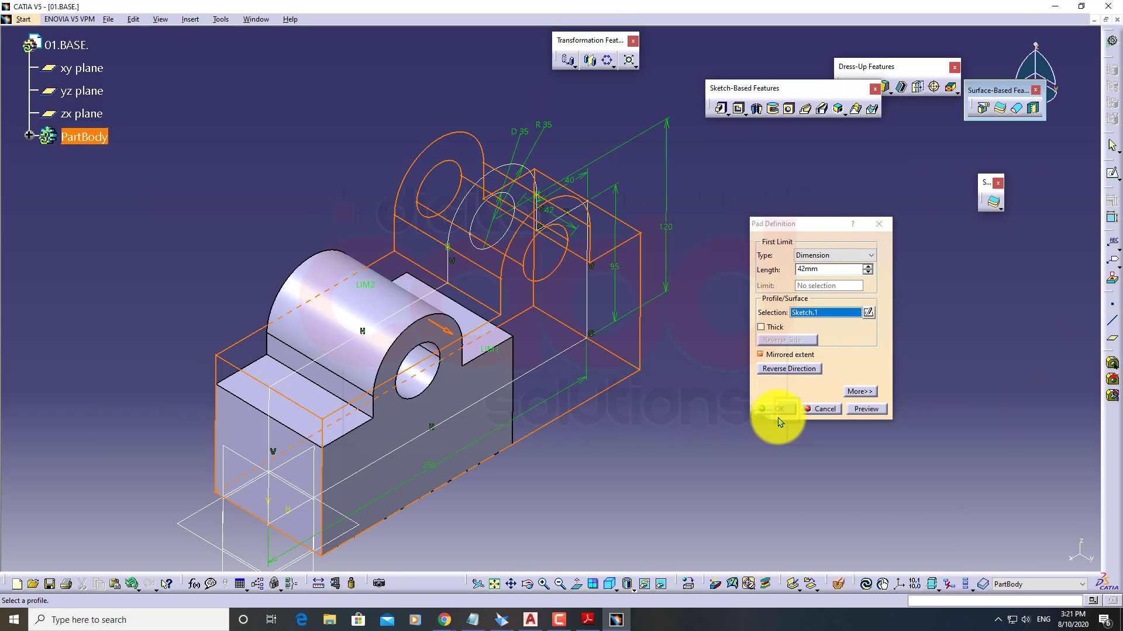
click(778, 411)
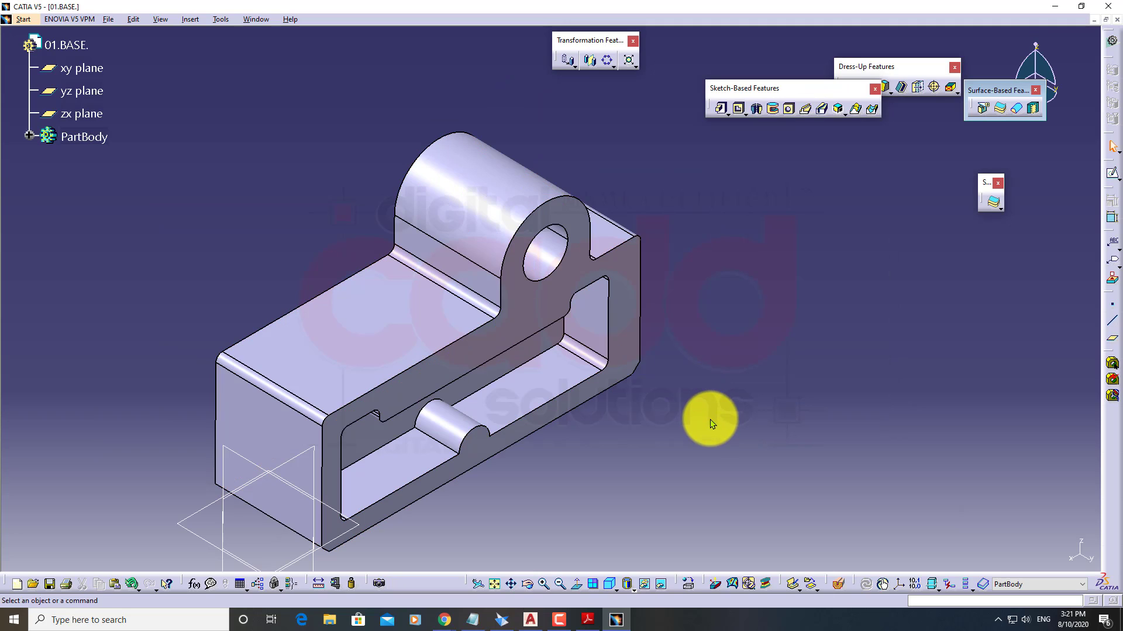
Save the modified part as 01.BASE. in the Documents folder, accepting the update of its links in session
key(ctrl+s)
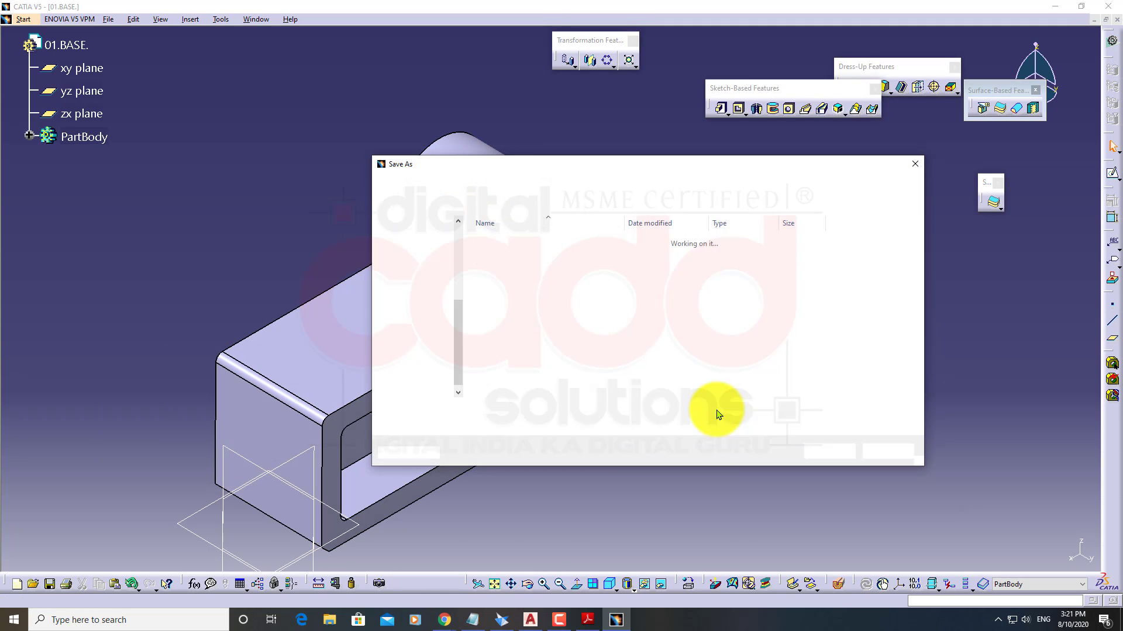
click(825, 452)
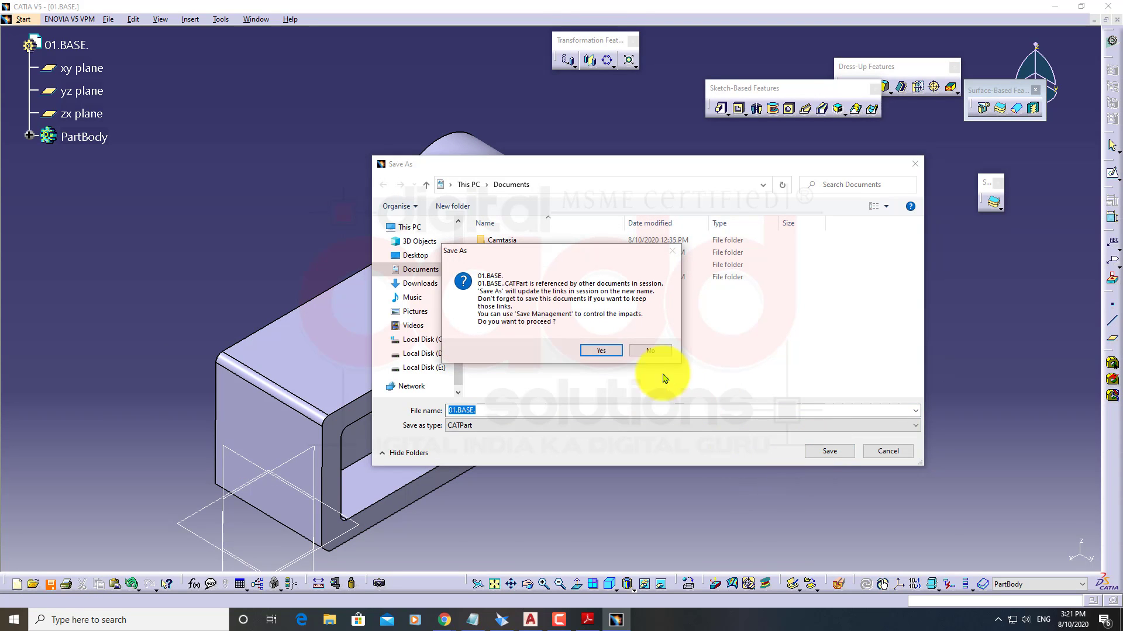
click(602, 351)
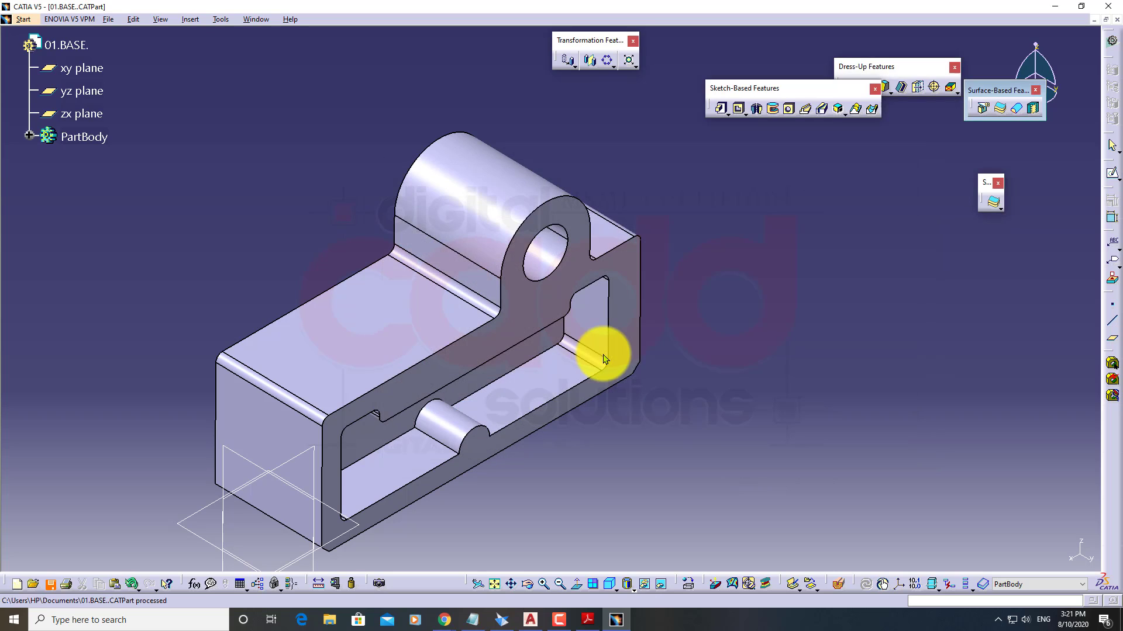
Switch to Drawing1 and update the sheet so its views follow the modified part
click(264, 22)
click(283, 124)
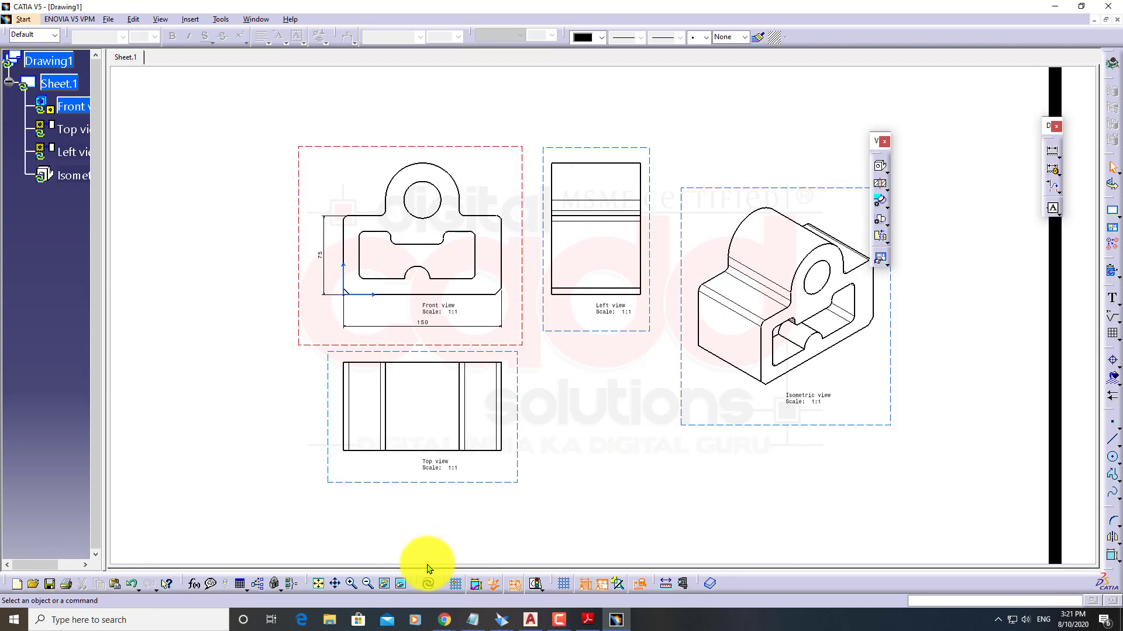
drag(416, 583, 188, 146)
click(200, 153)
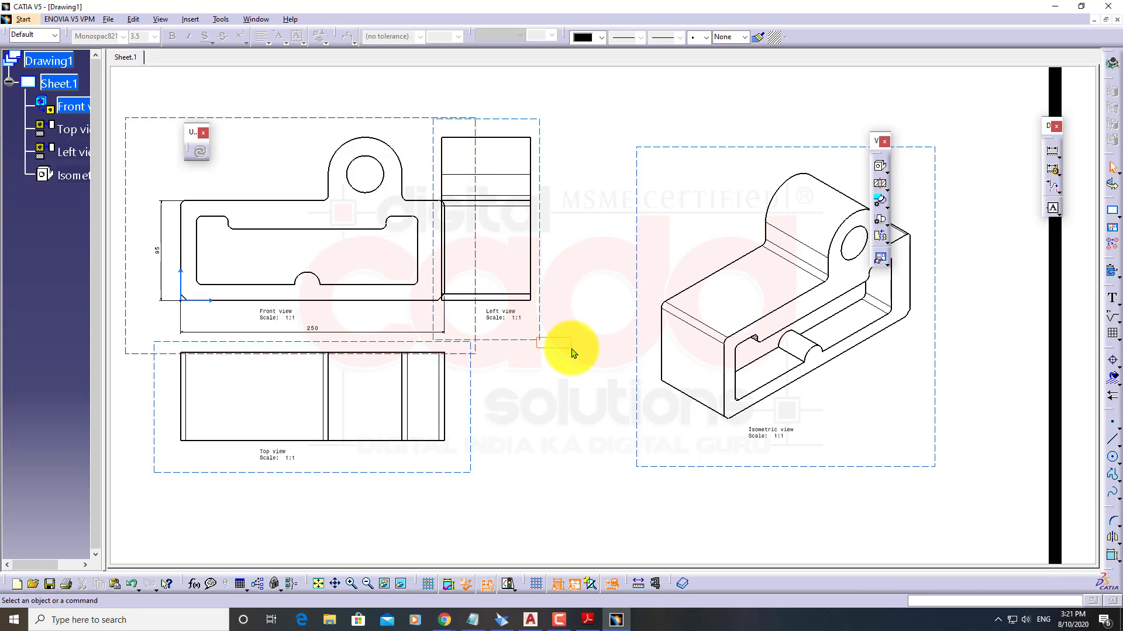
Move the left view sideways clear of the front view, and check the updated views and dimensions
drag(520, 343, 589, 346)
mouse_move(326, 439)
middle_down()
mouse_move(446, 483)
mouse_move(459, 456)
mouse_move(439, 483)
middle_up()
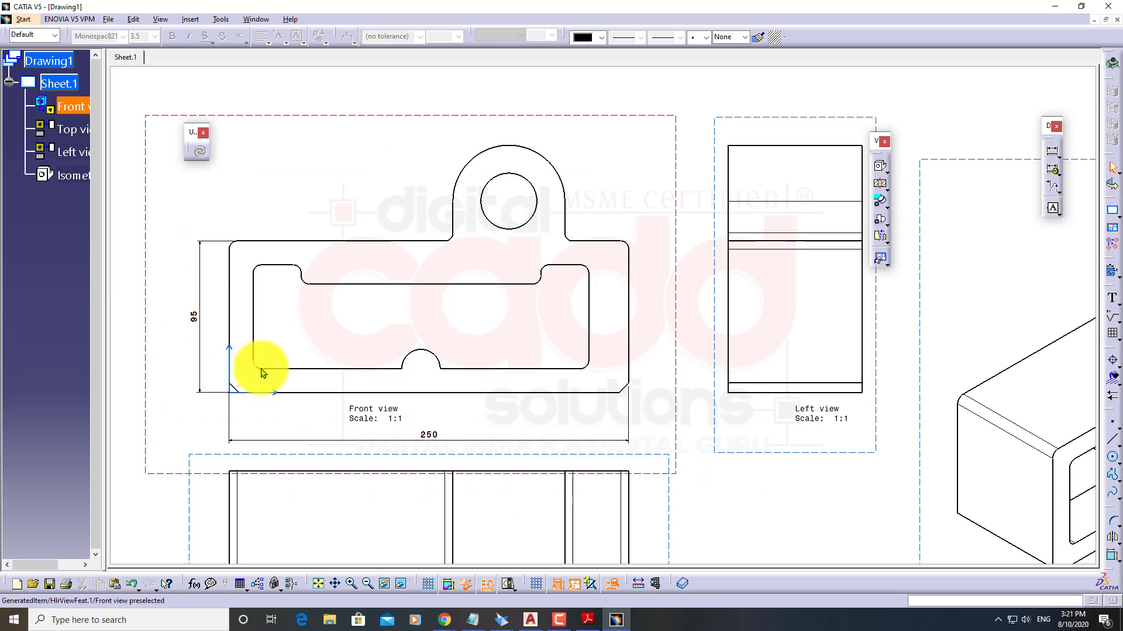
mouse_move(446, 403)
middle_down()
mouse_move(311, 258)
mouse_move(328, 333)
mouse_move(579, 384)
mouse_move(500, 389)
middle_up()
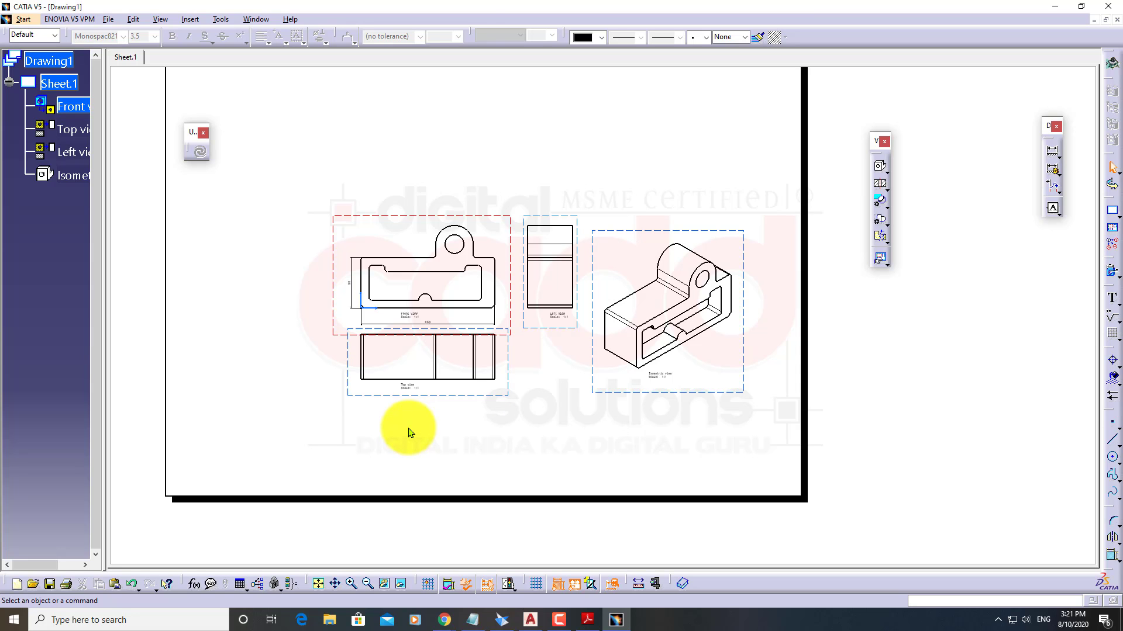
mouse_move(510, 271)
middle_down()
mouse_move(519, 324)
mouse_move(448, 232)
middle_up()
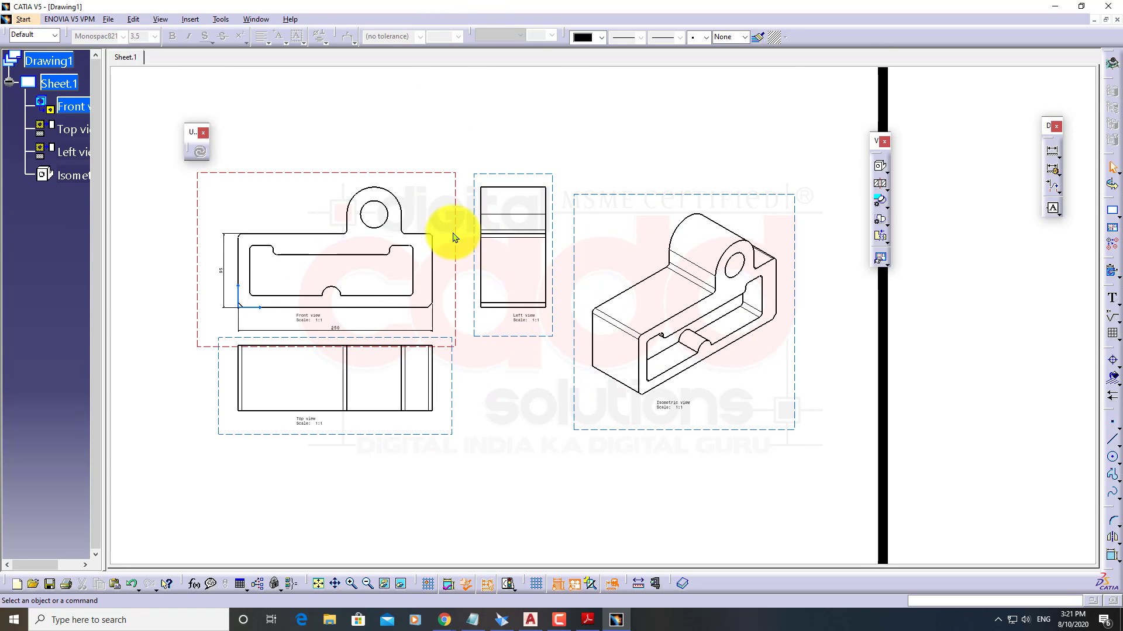
click(447, 440)
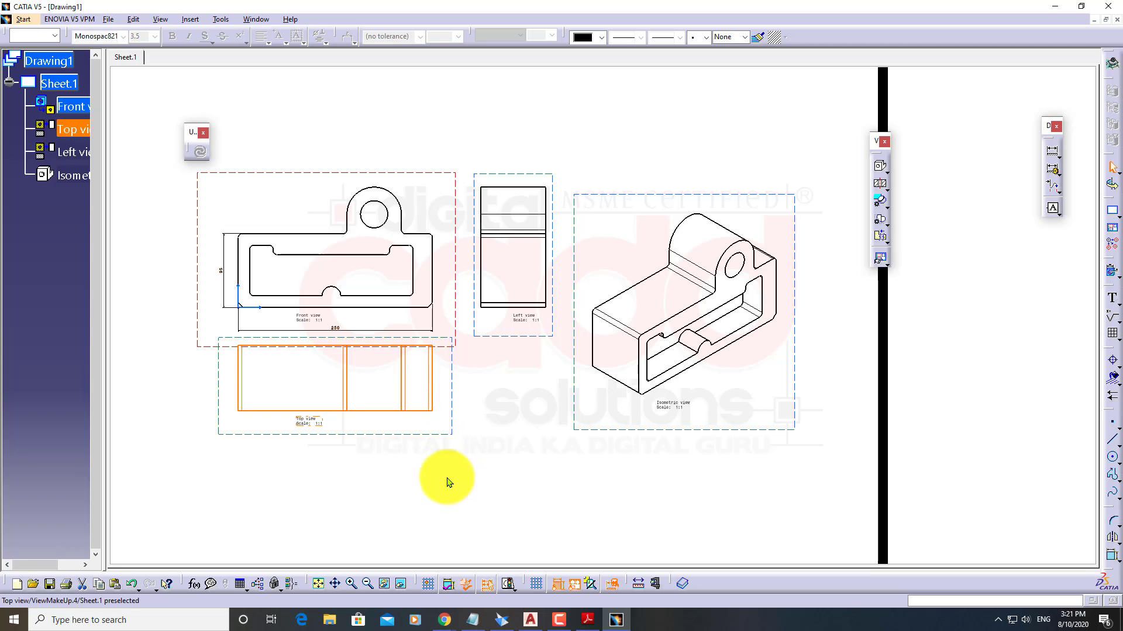
click(449, 184)
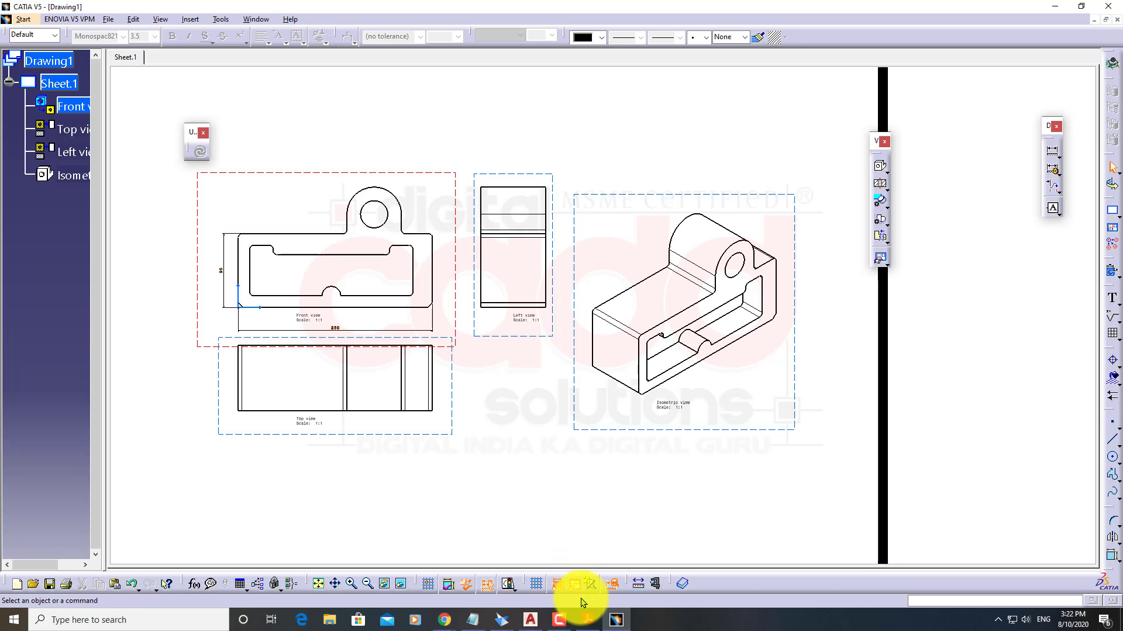
Switch to the CATIA book in Adobe Reader and review the Bidirectional Associativity section with its pipe housing drawings before and after modification
click(586, 623)
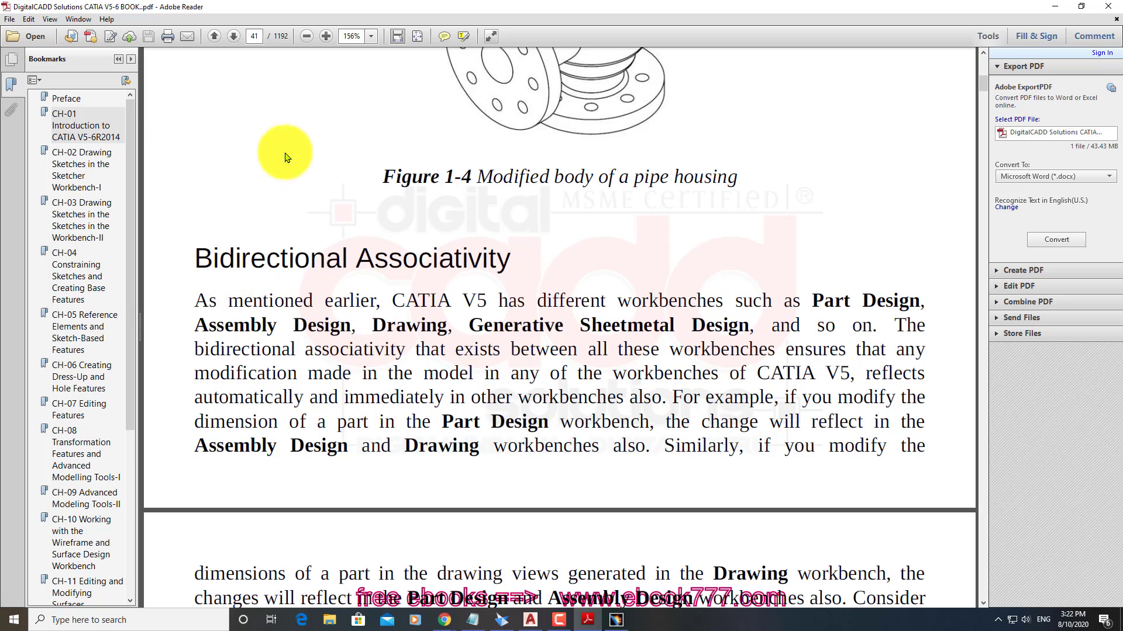
click(292, 110)
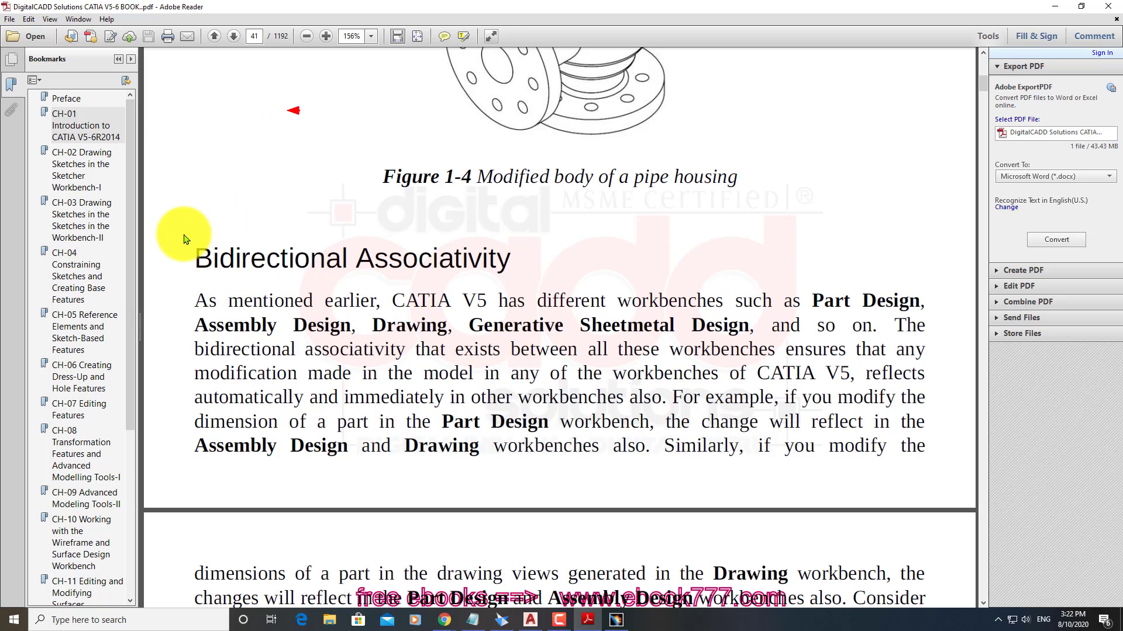
drag(183, 234, 526, 284)
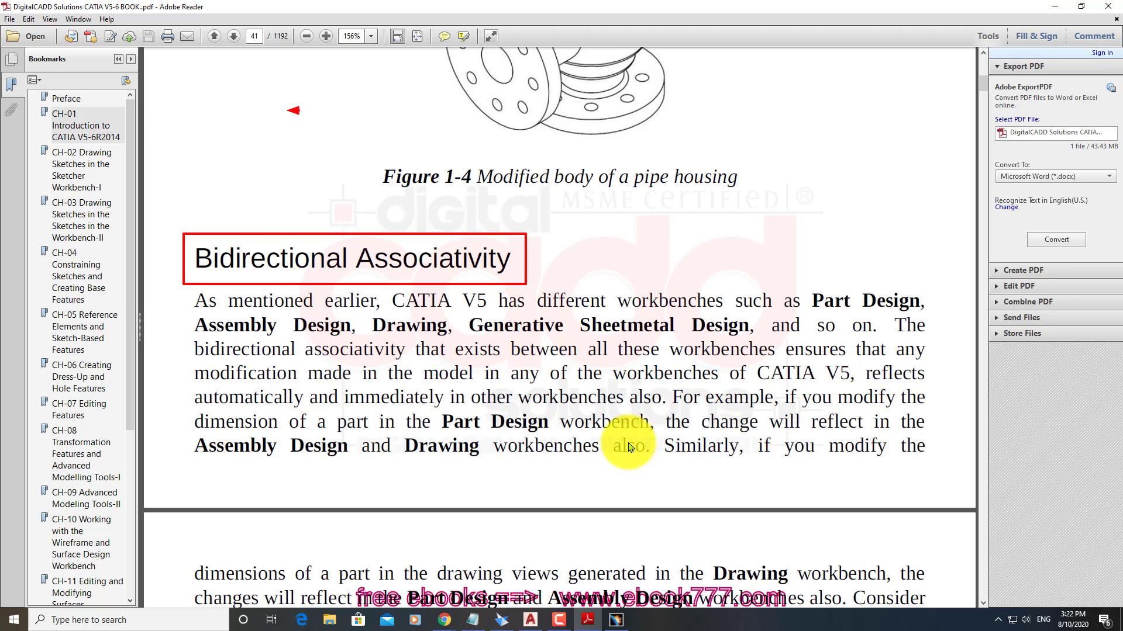
key(Escape)
scroll(629, 442, down, 10)
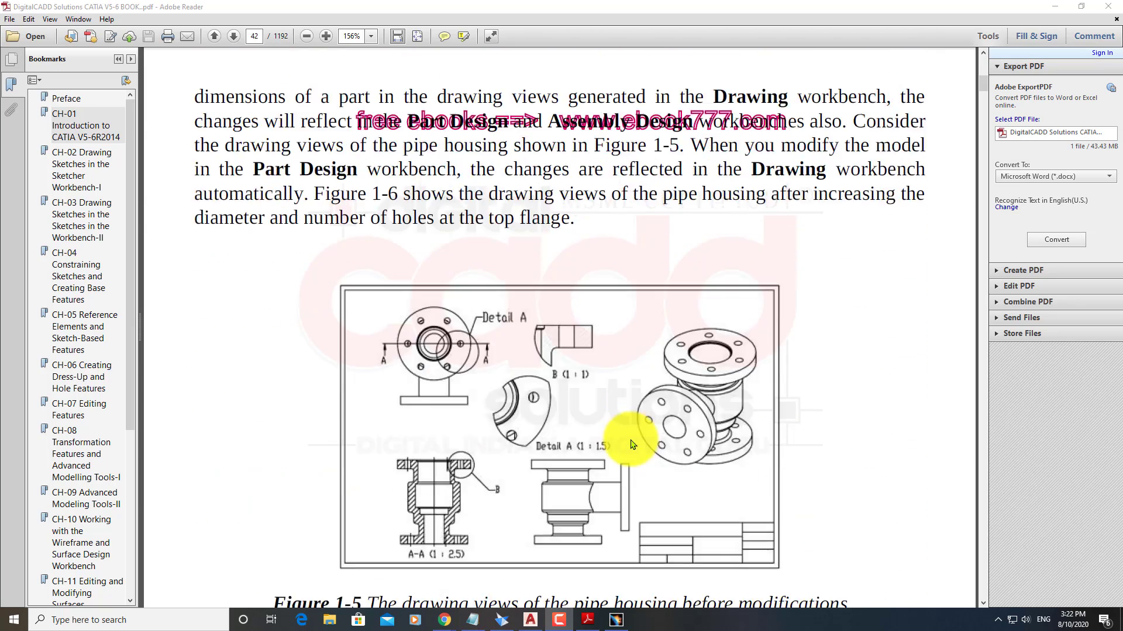
click(579, 291)
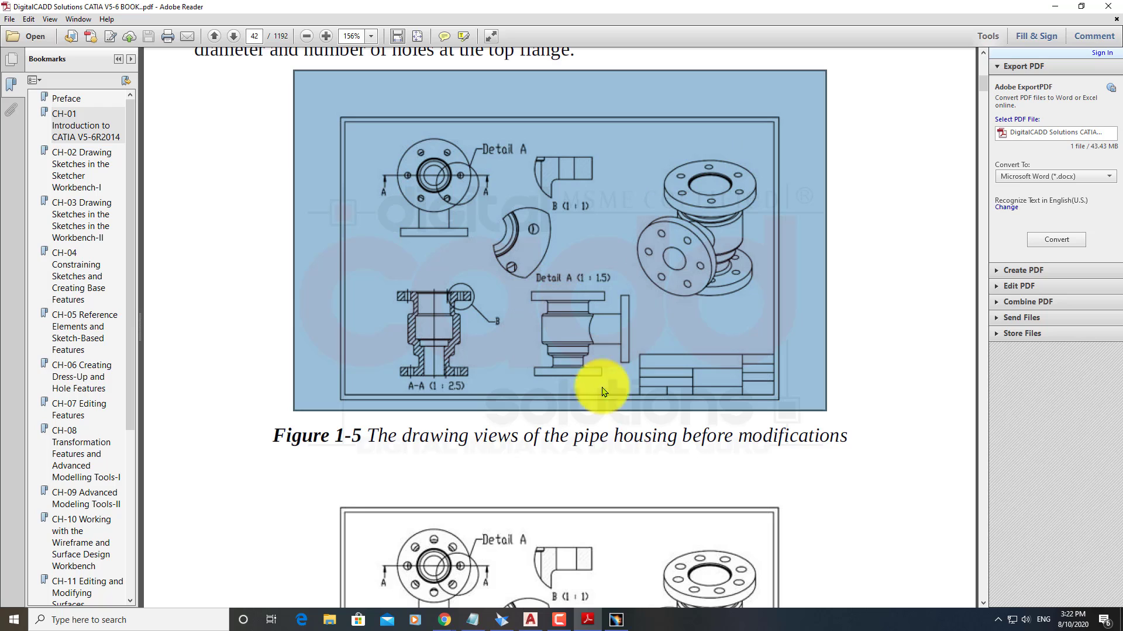
scroll(614, 483, down, 2)
scroll(626, 489, down, 3)
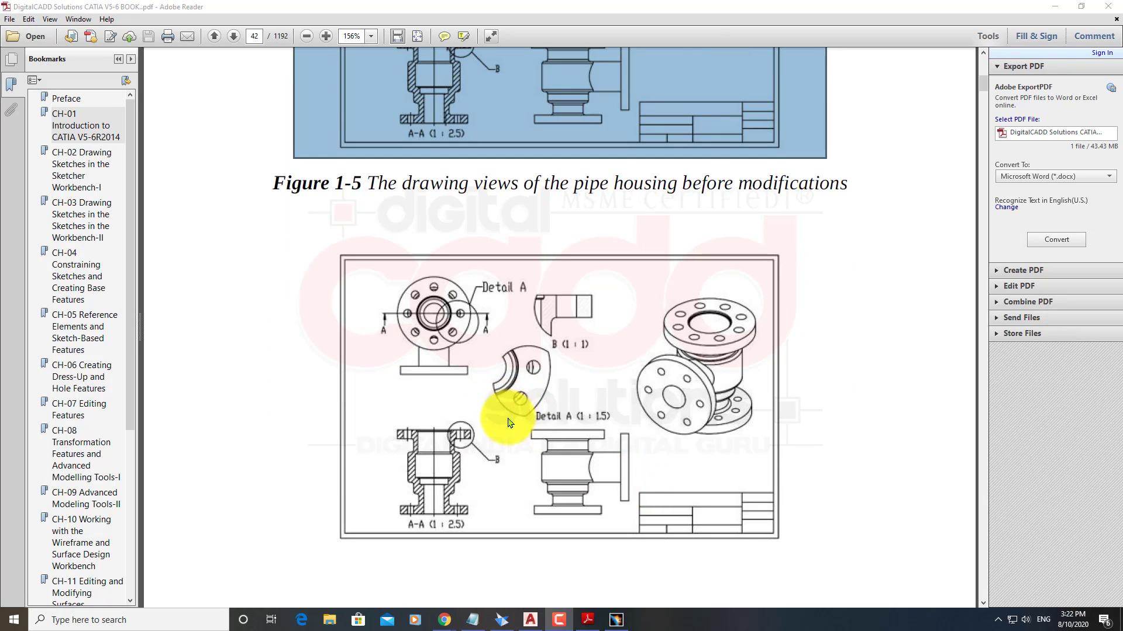
mouse_move(342, 252)
mouse_down()
mouse_move(450, 381)
mouse_move(732, 547)
mouse_move(778, 536)
mouse_up()
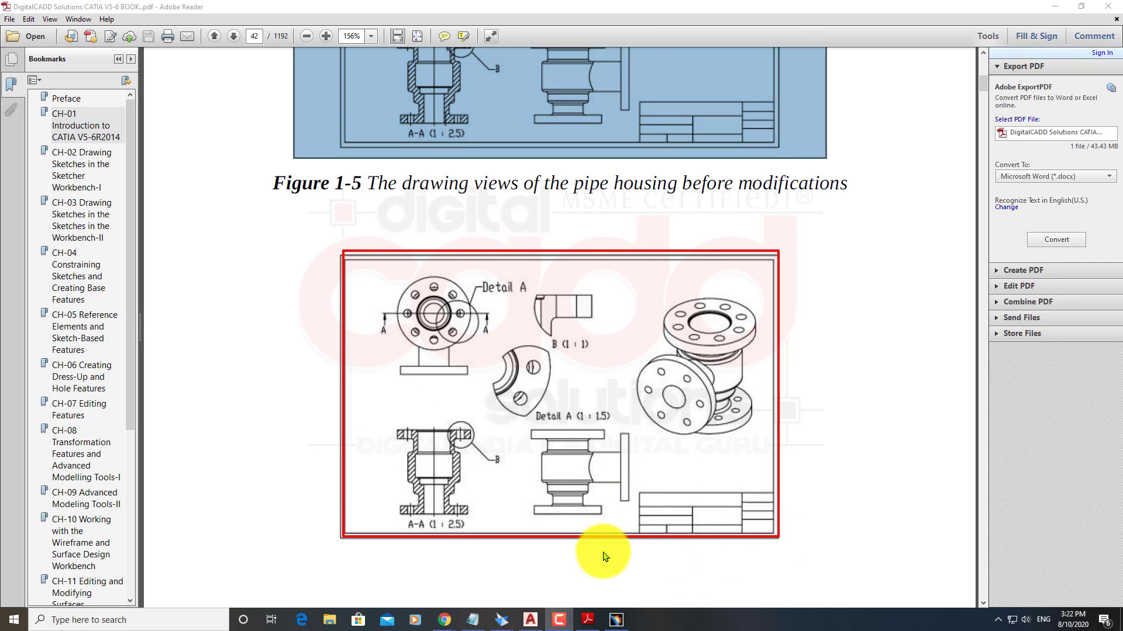
Read through the CATPart, CATProduct, CATDrawing, Specification Tree and Compass definitions, up to the Constraints section
scroll(573, 456, down, 5)
scroll(583, 411, down, 6)
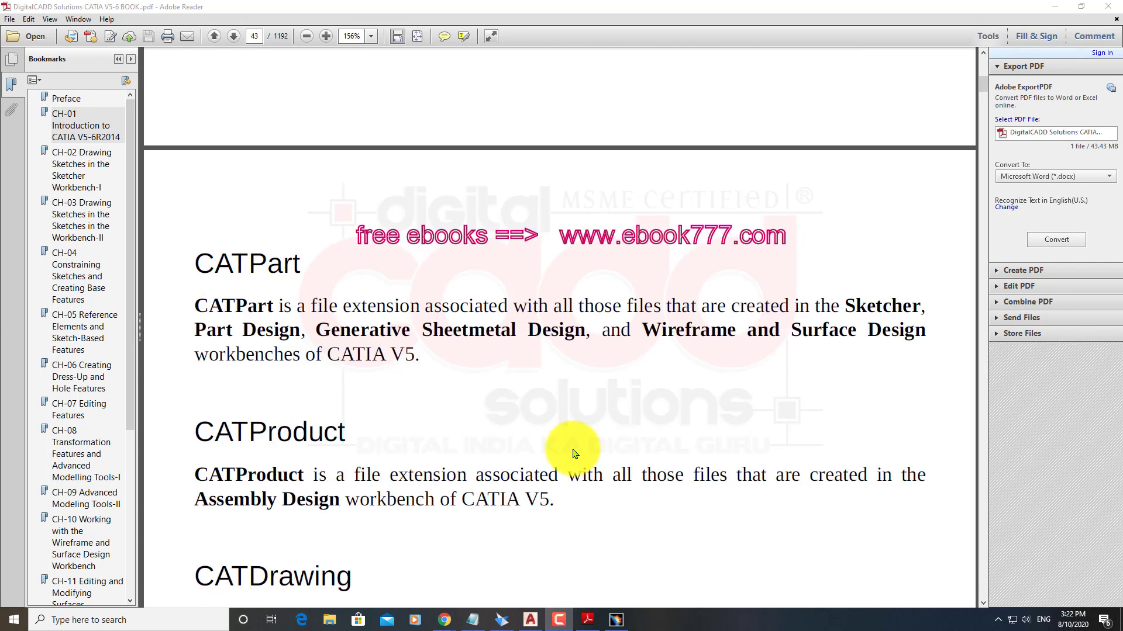
scroll(573, 452, down, 3)
scroll(572, 447, down, 1)
scroll(571, 447, up, 1)
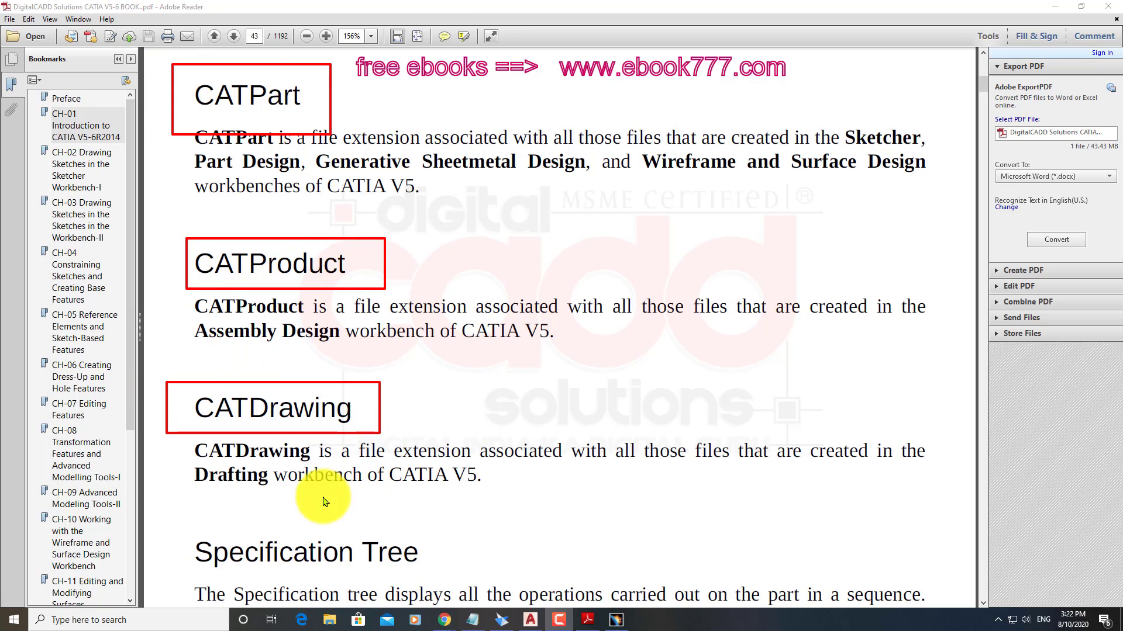
scroll(464, 445, down, 5)
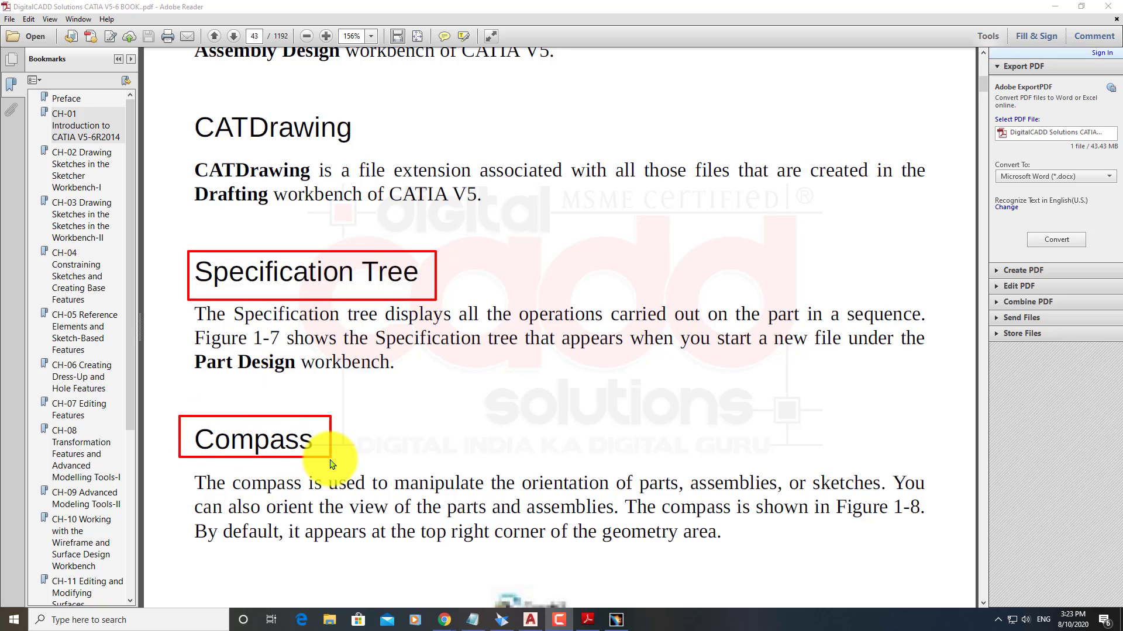
scroll(438, 433, down, 10)
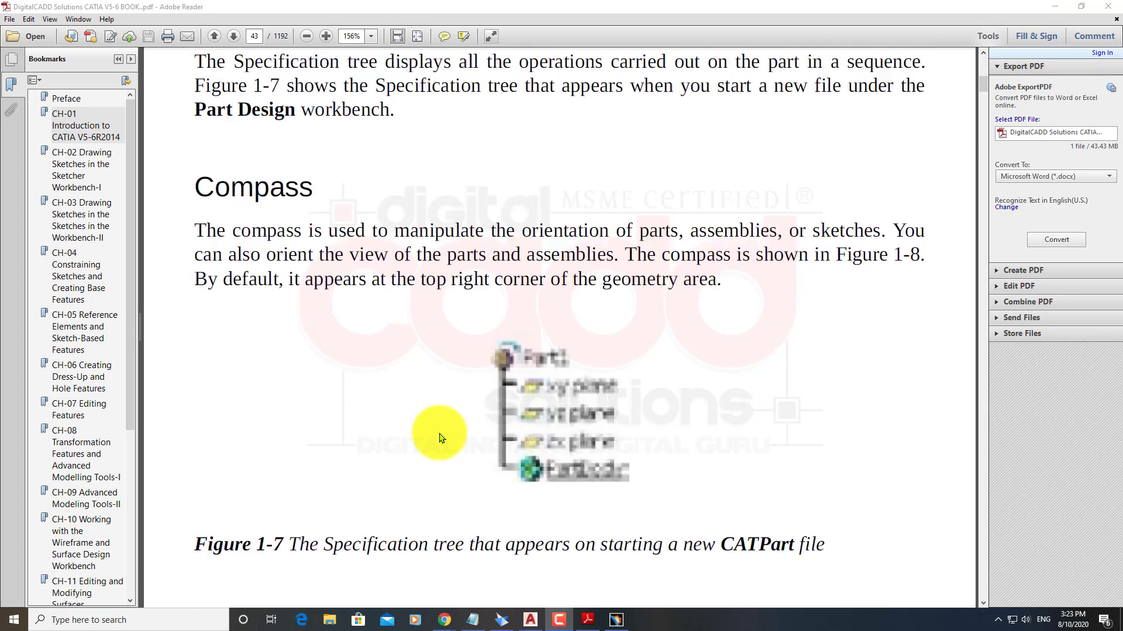
scroll(440, 440, down, 15)
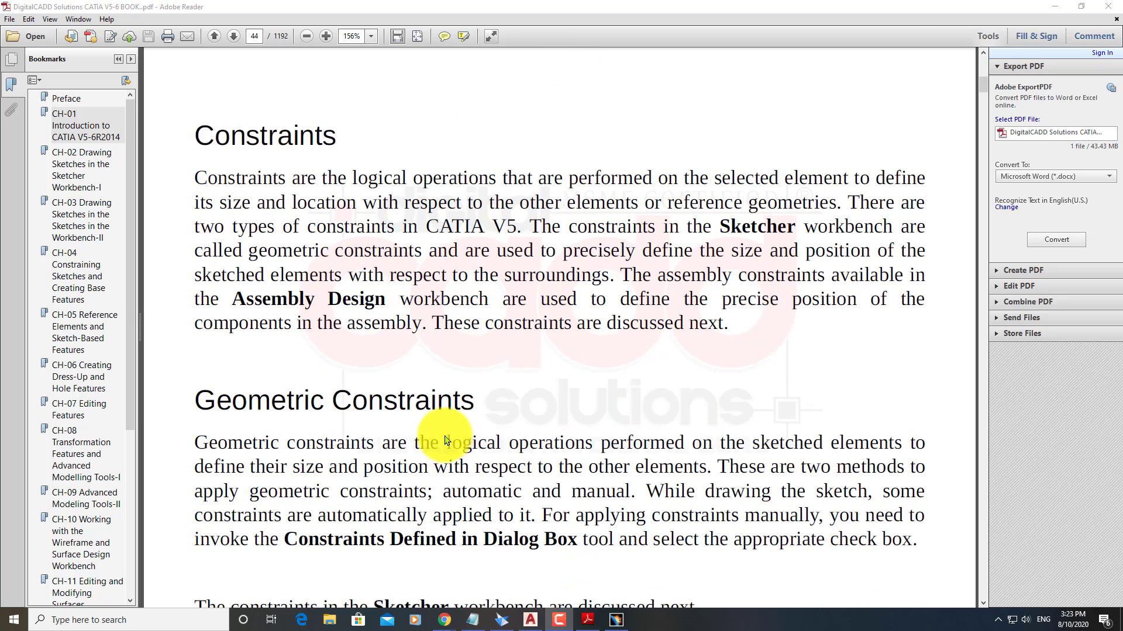
scroll(446, 438, up, 1)
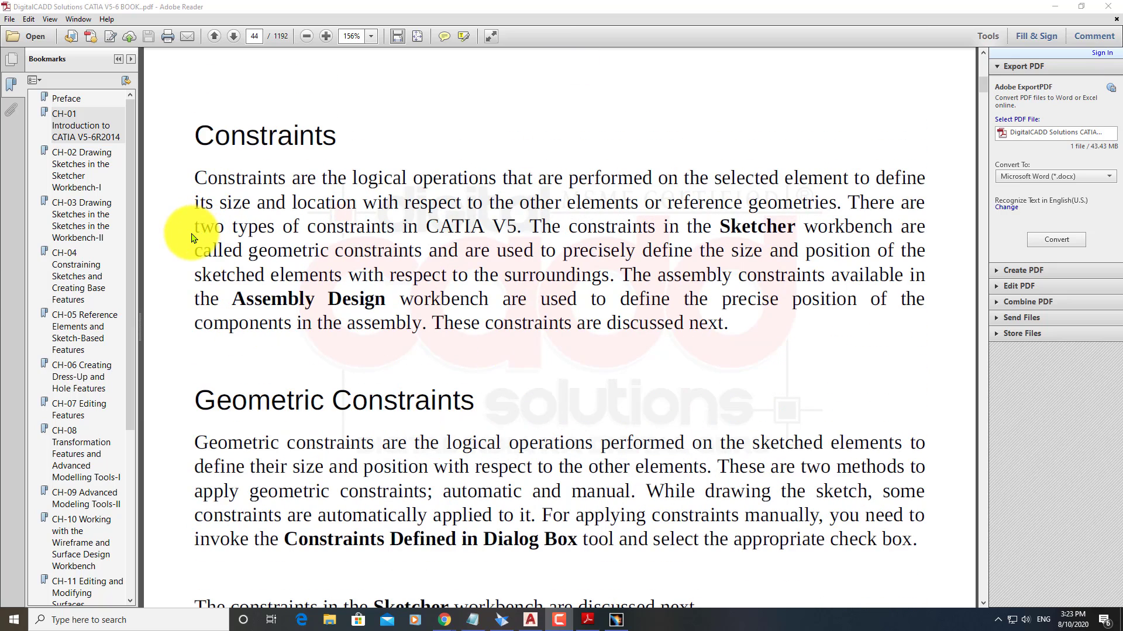